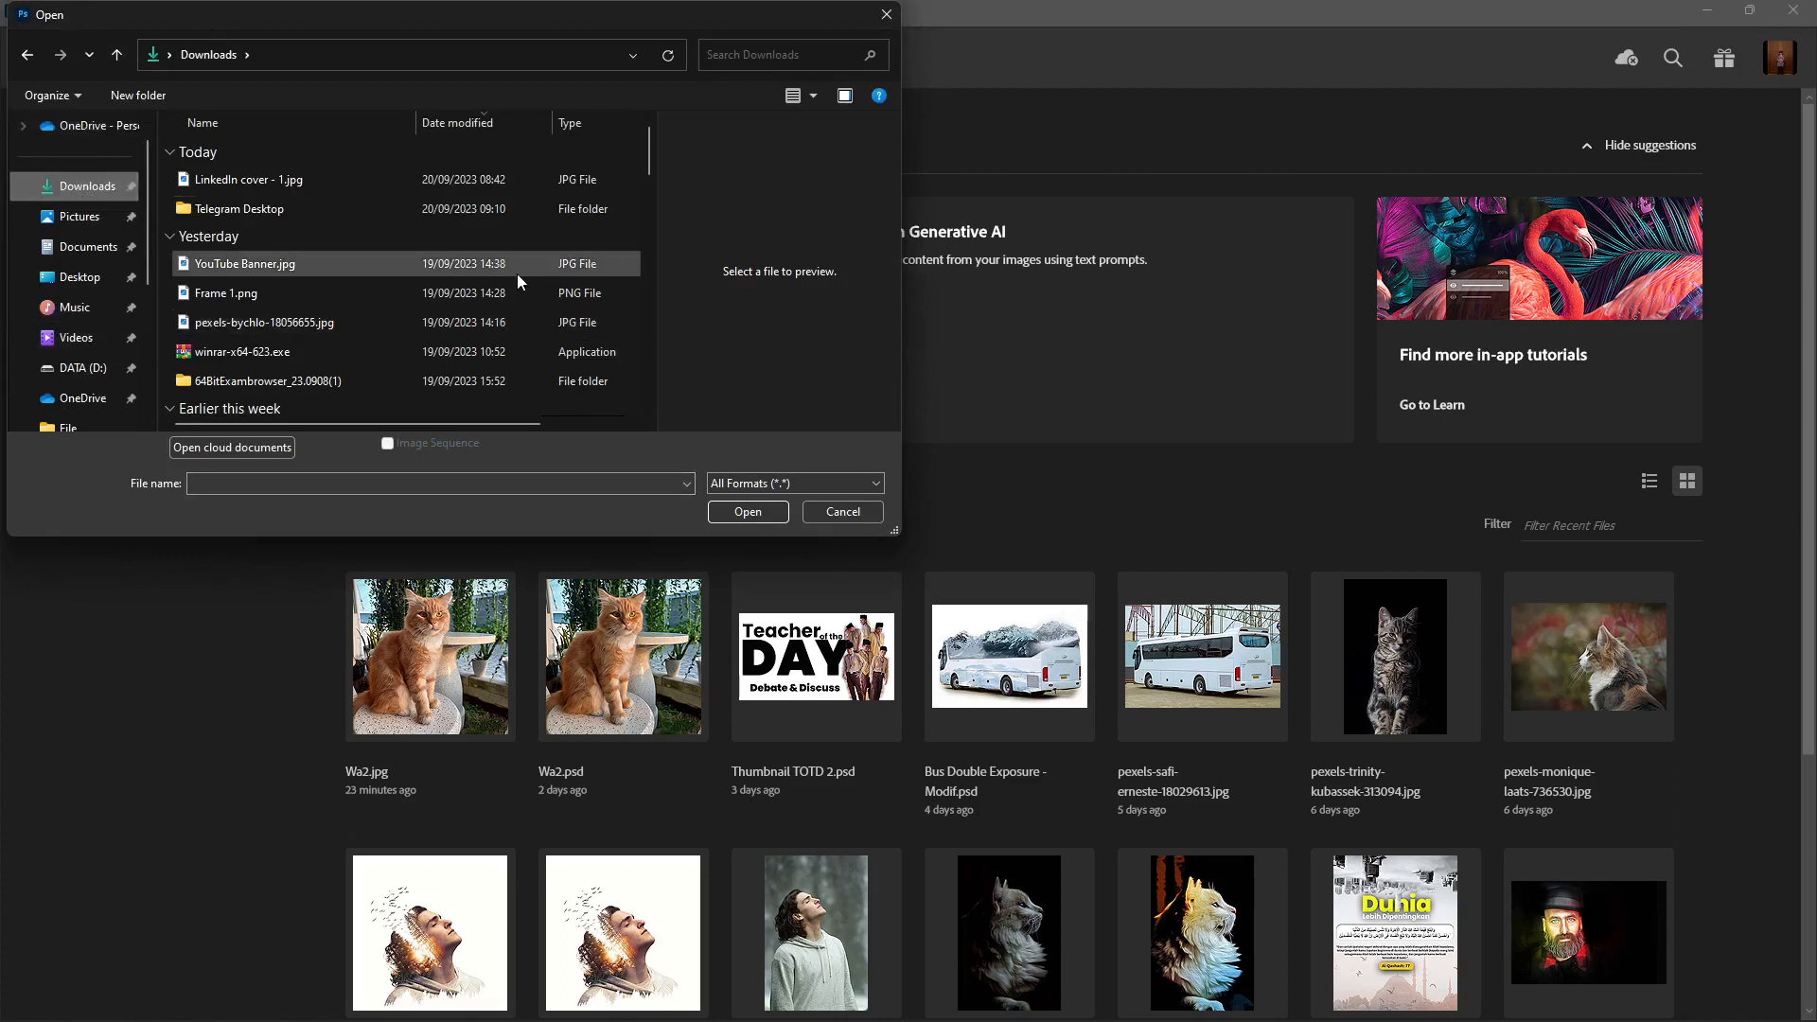
- Open the Unsplash JPG portrait of the man in the light hoodie from the Downloads folder
scroll(508, 298, "down", 3)
scroll(509, 292, "down", 3)
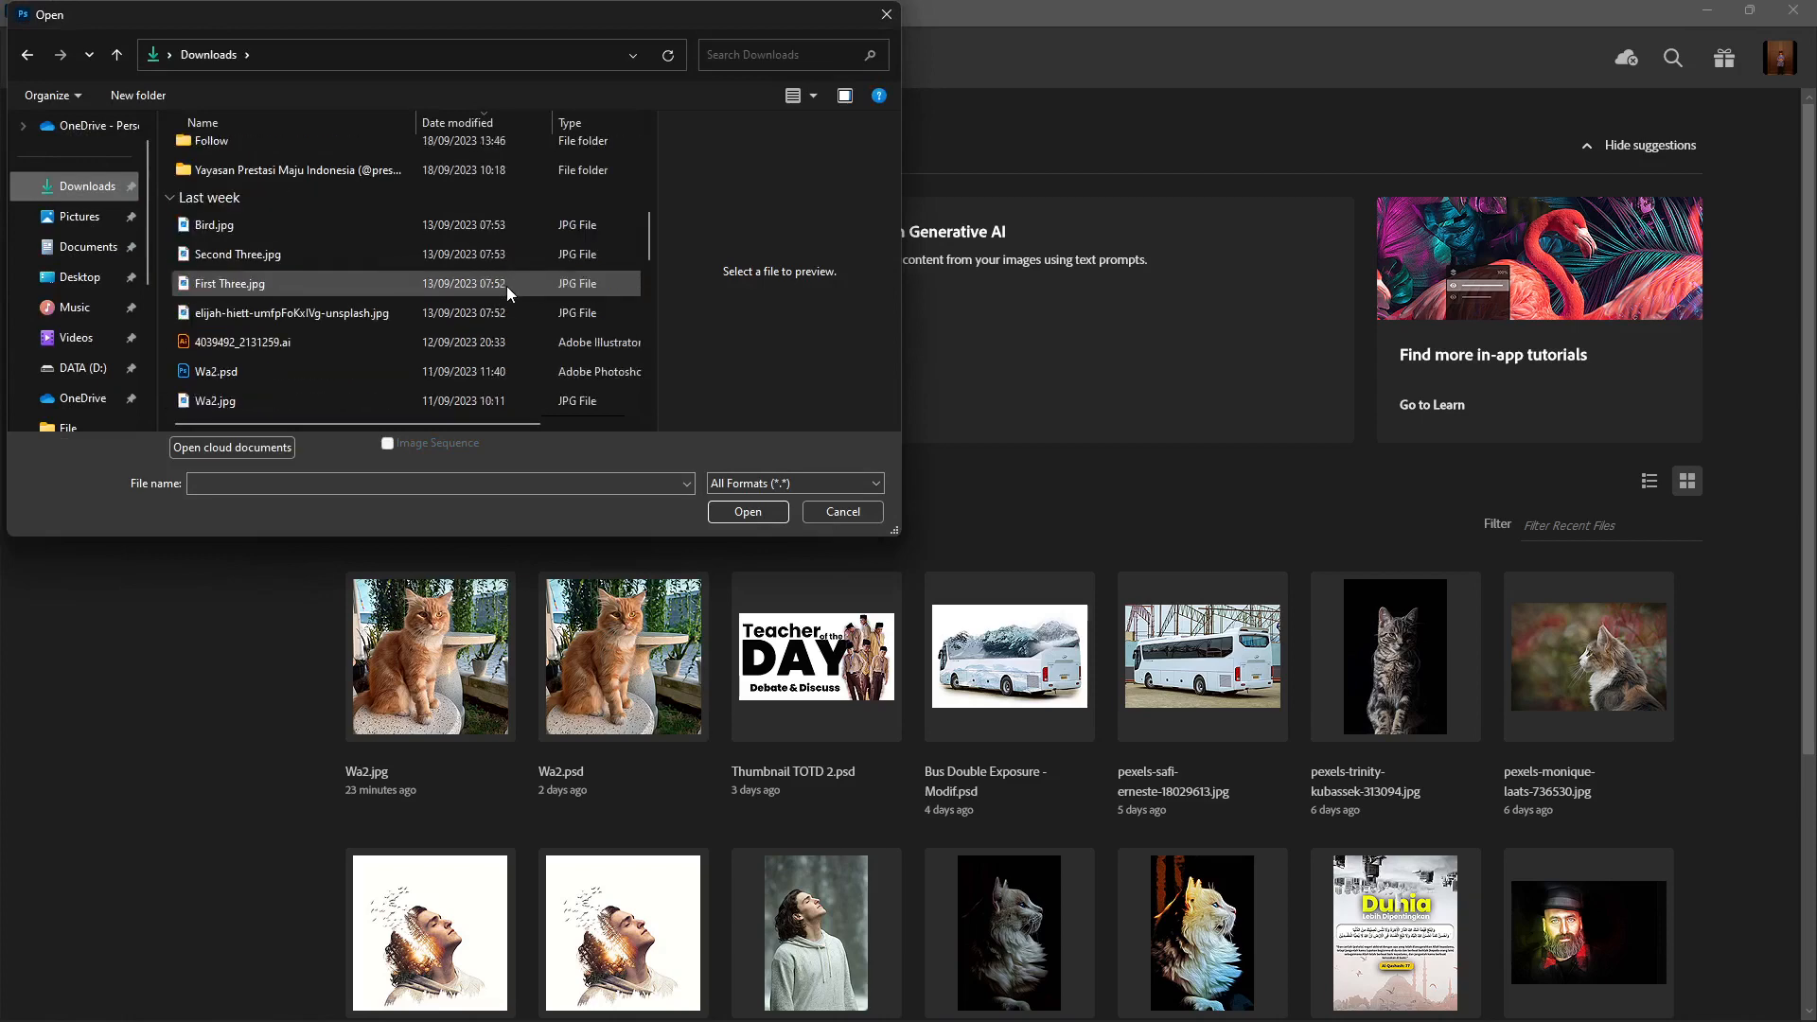
left_click(468, 315)
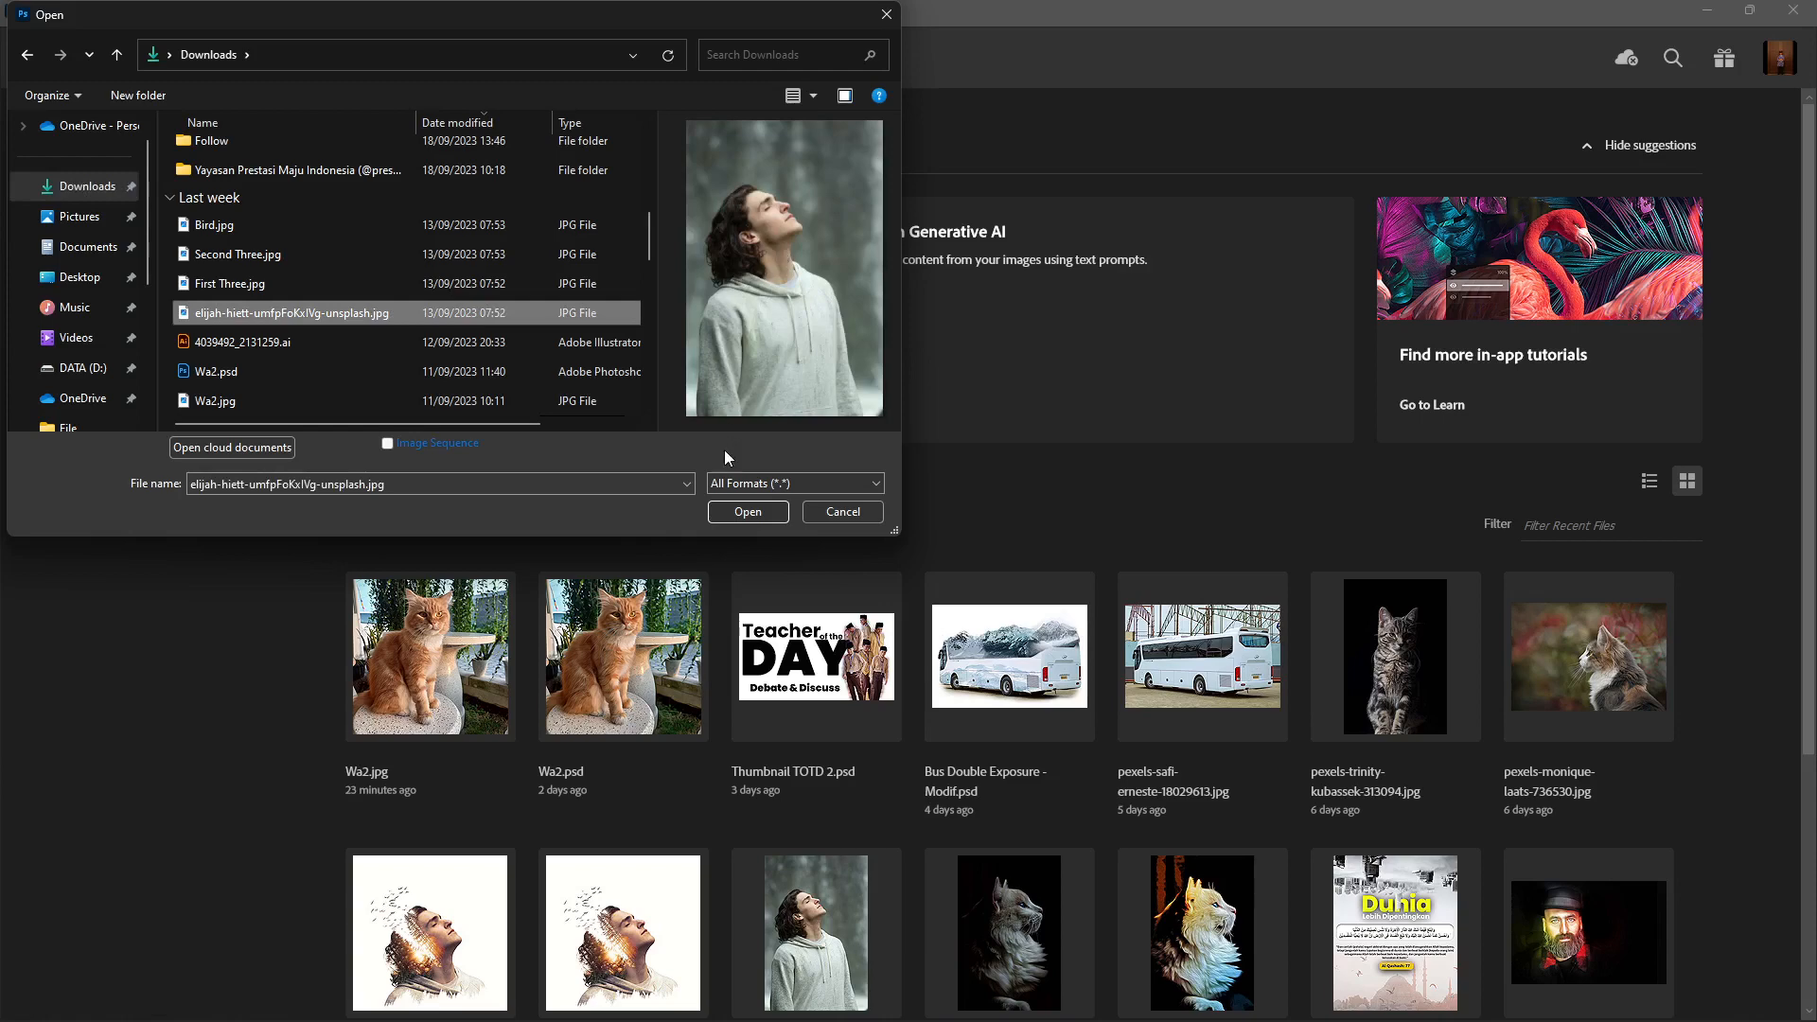
left_click(729, 519)
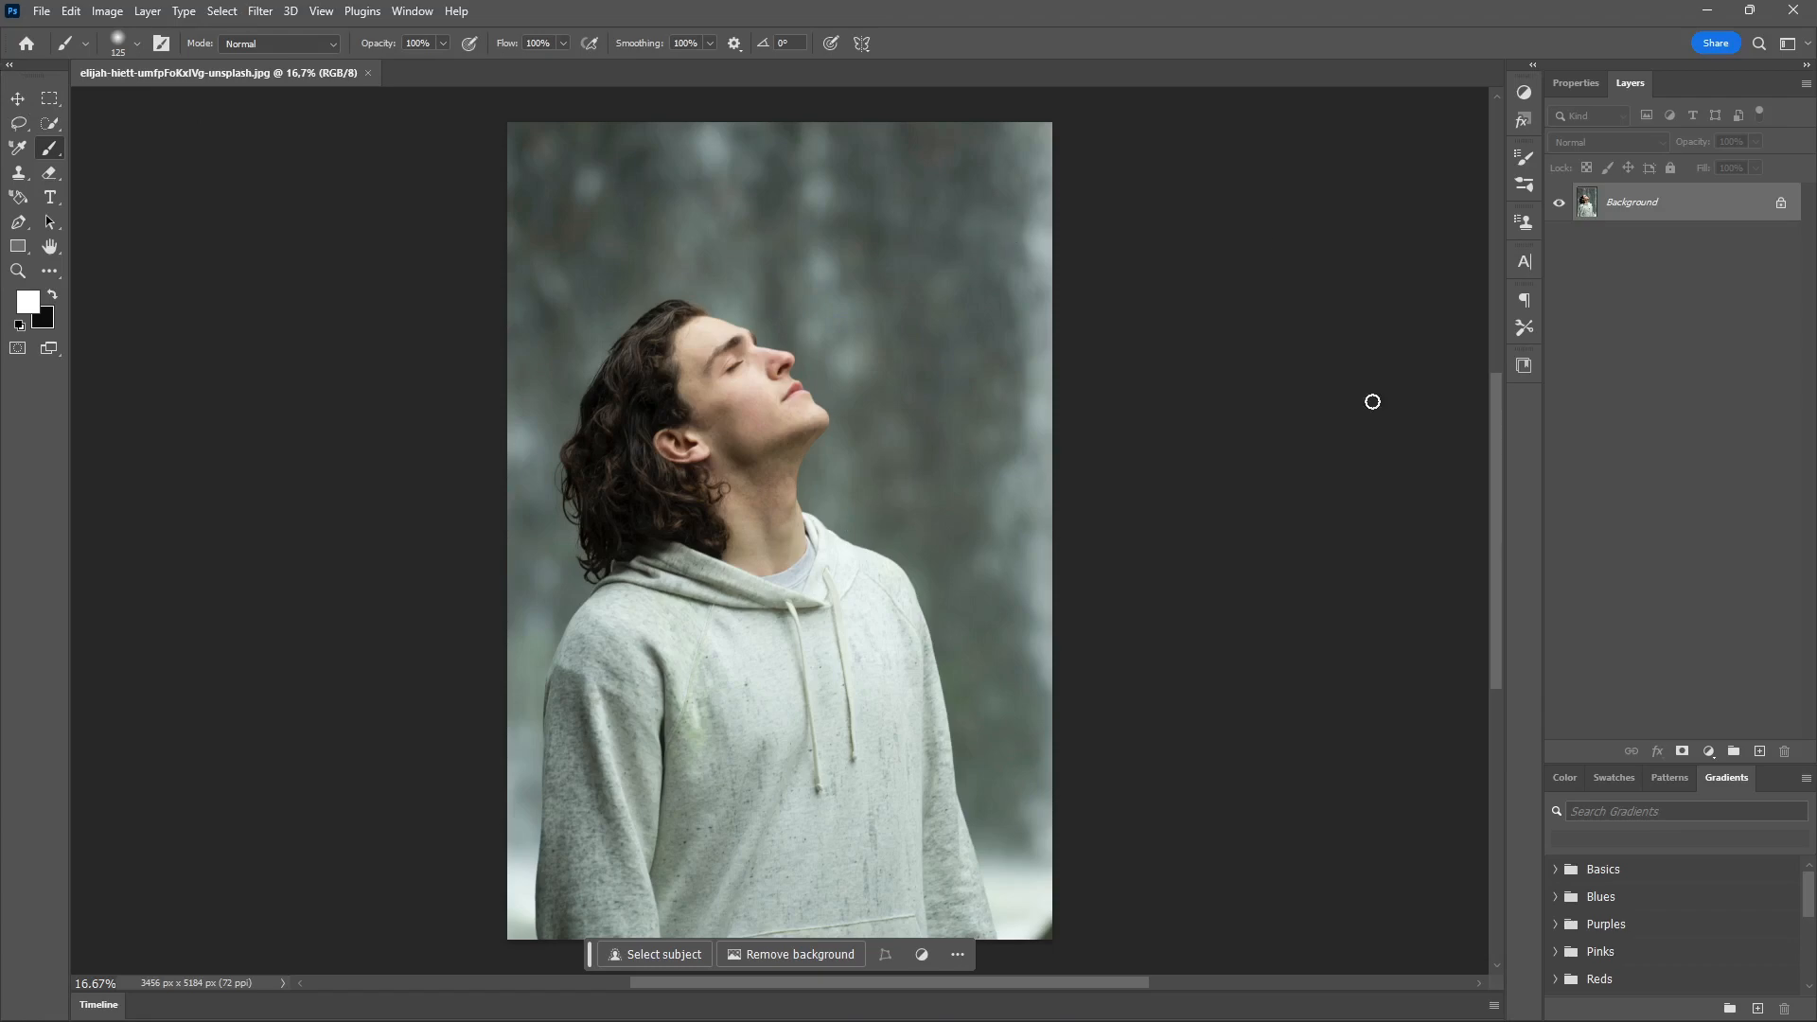
- Unlock the background layer and crop the photo to a square of about 3456 × 3456 px around the man's head and shoulders
key("v")
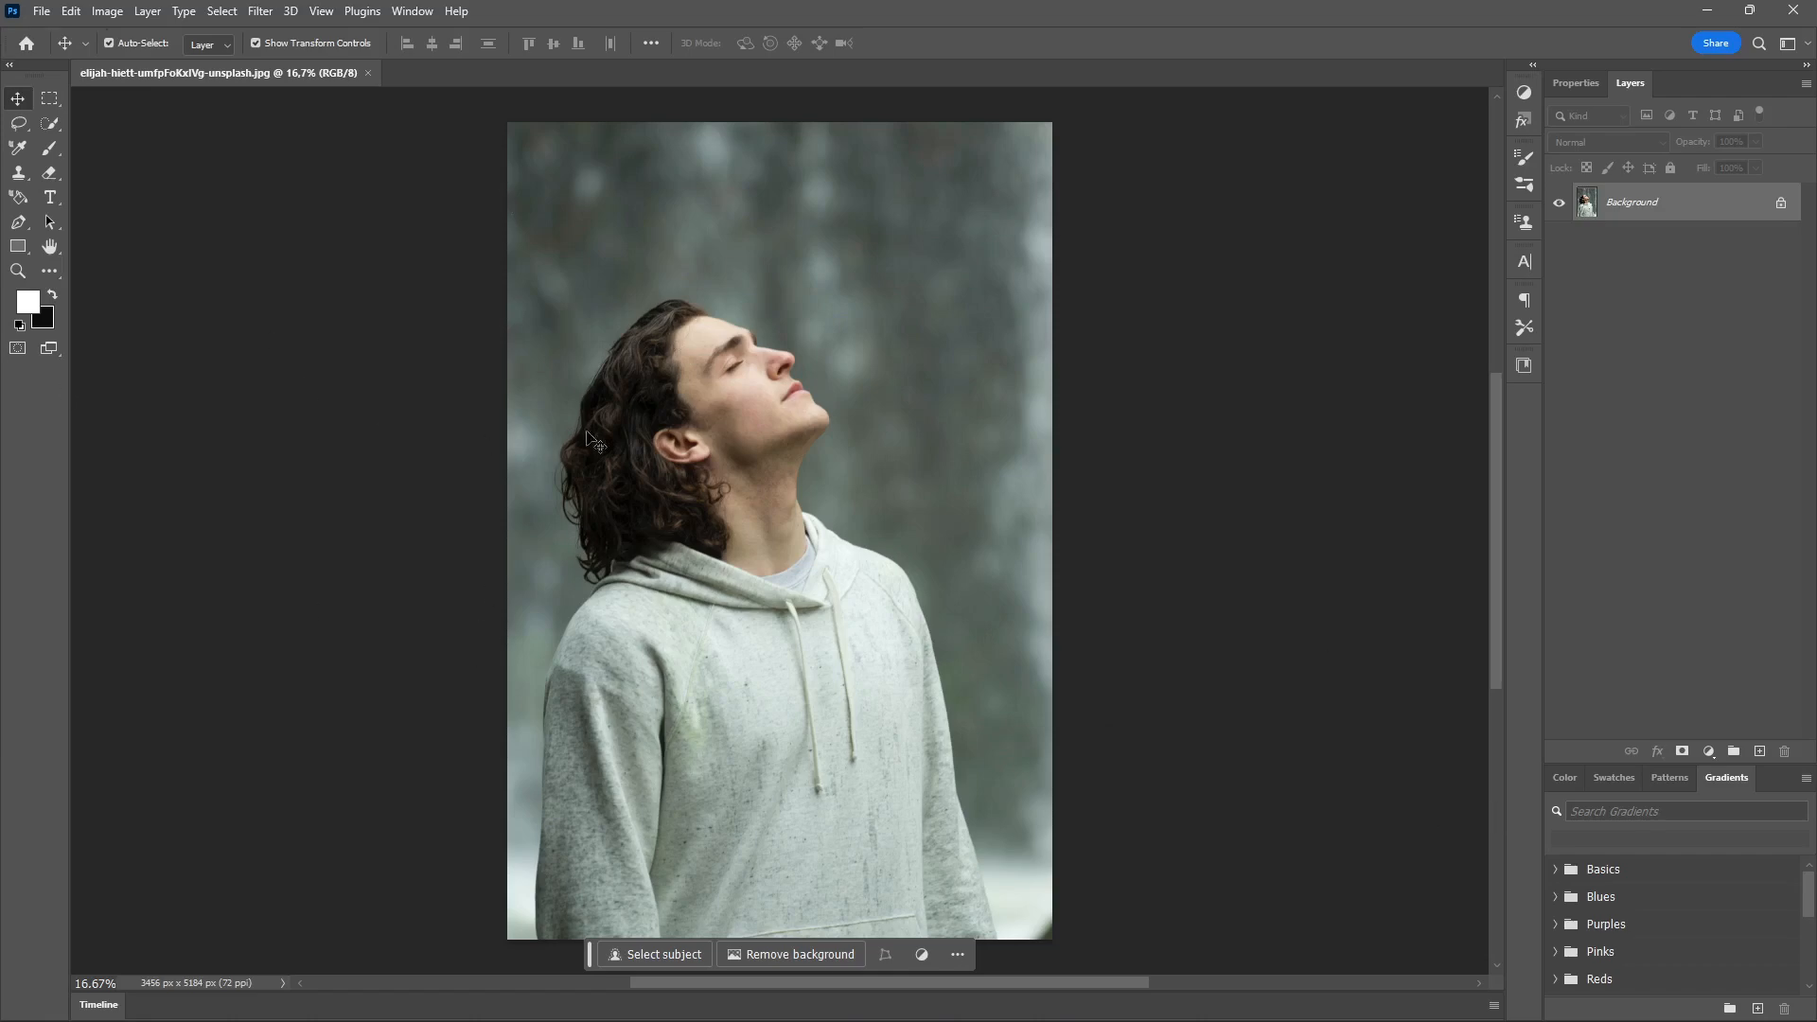
left_click(1781, 204)
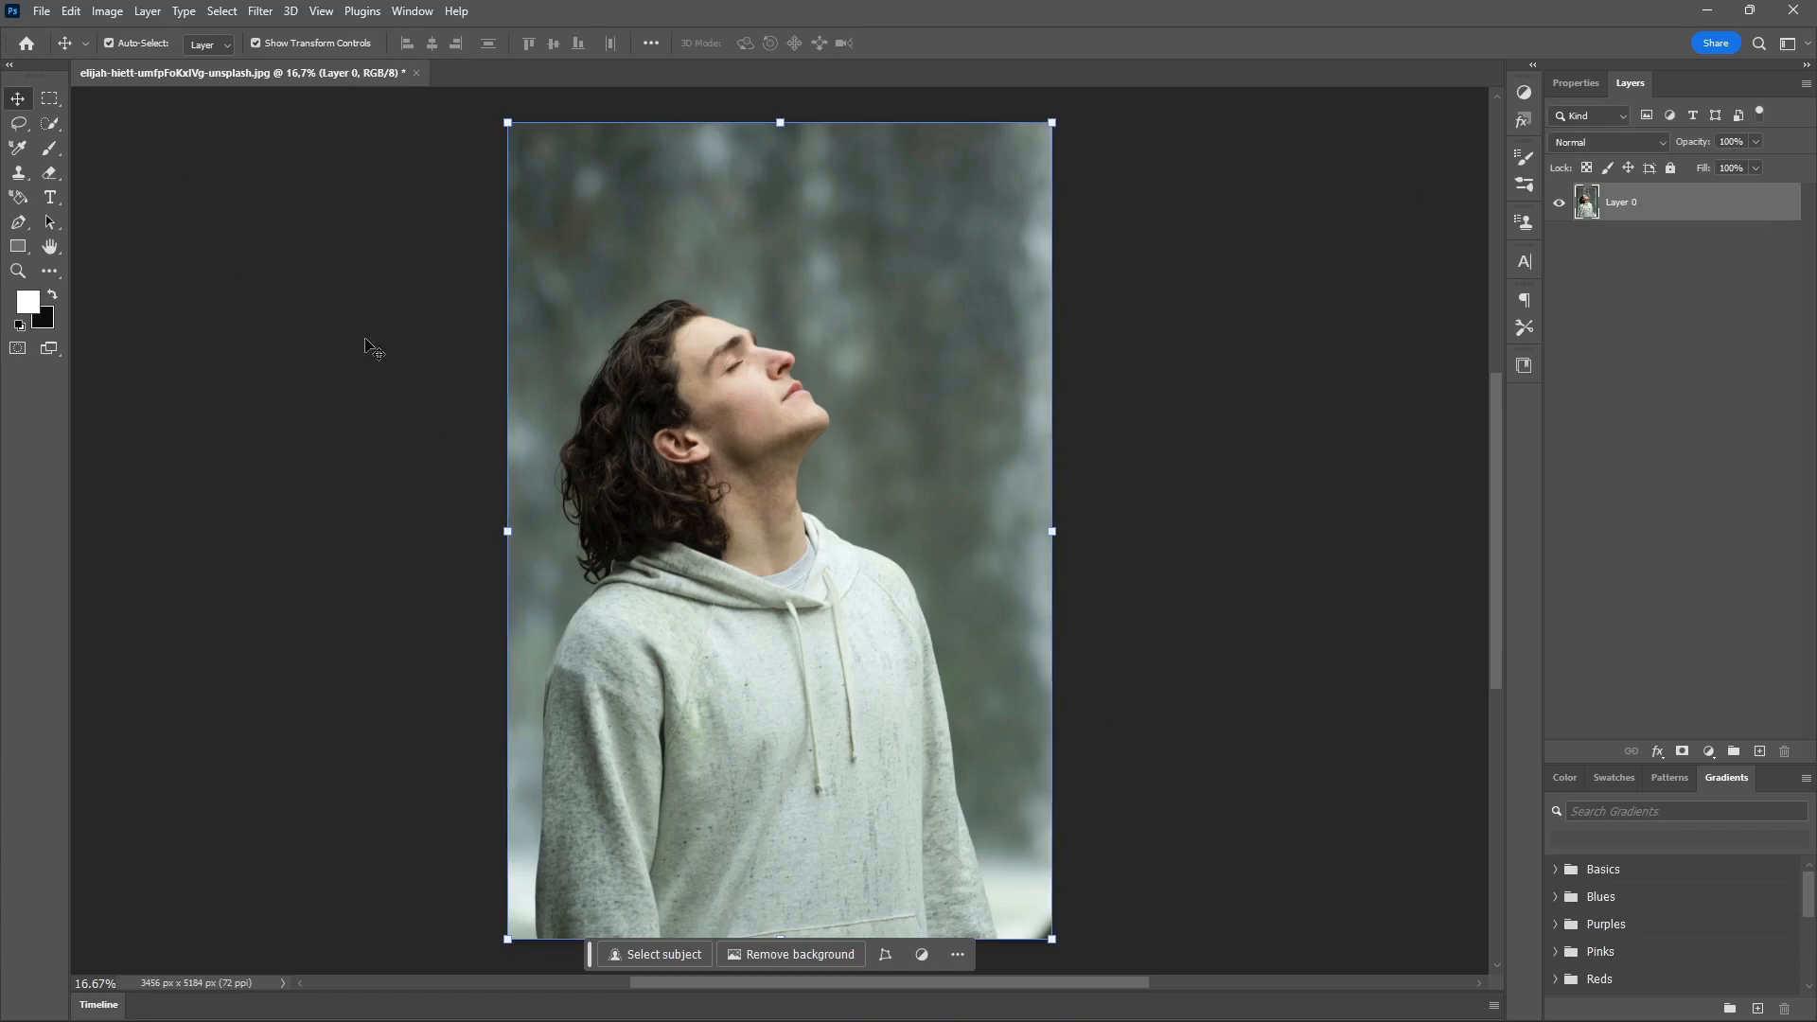
key("c")
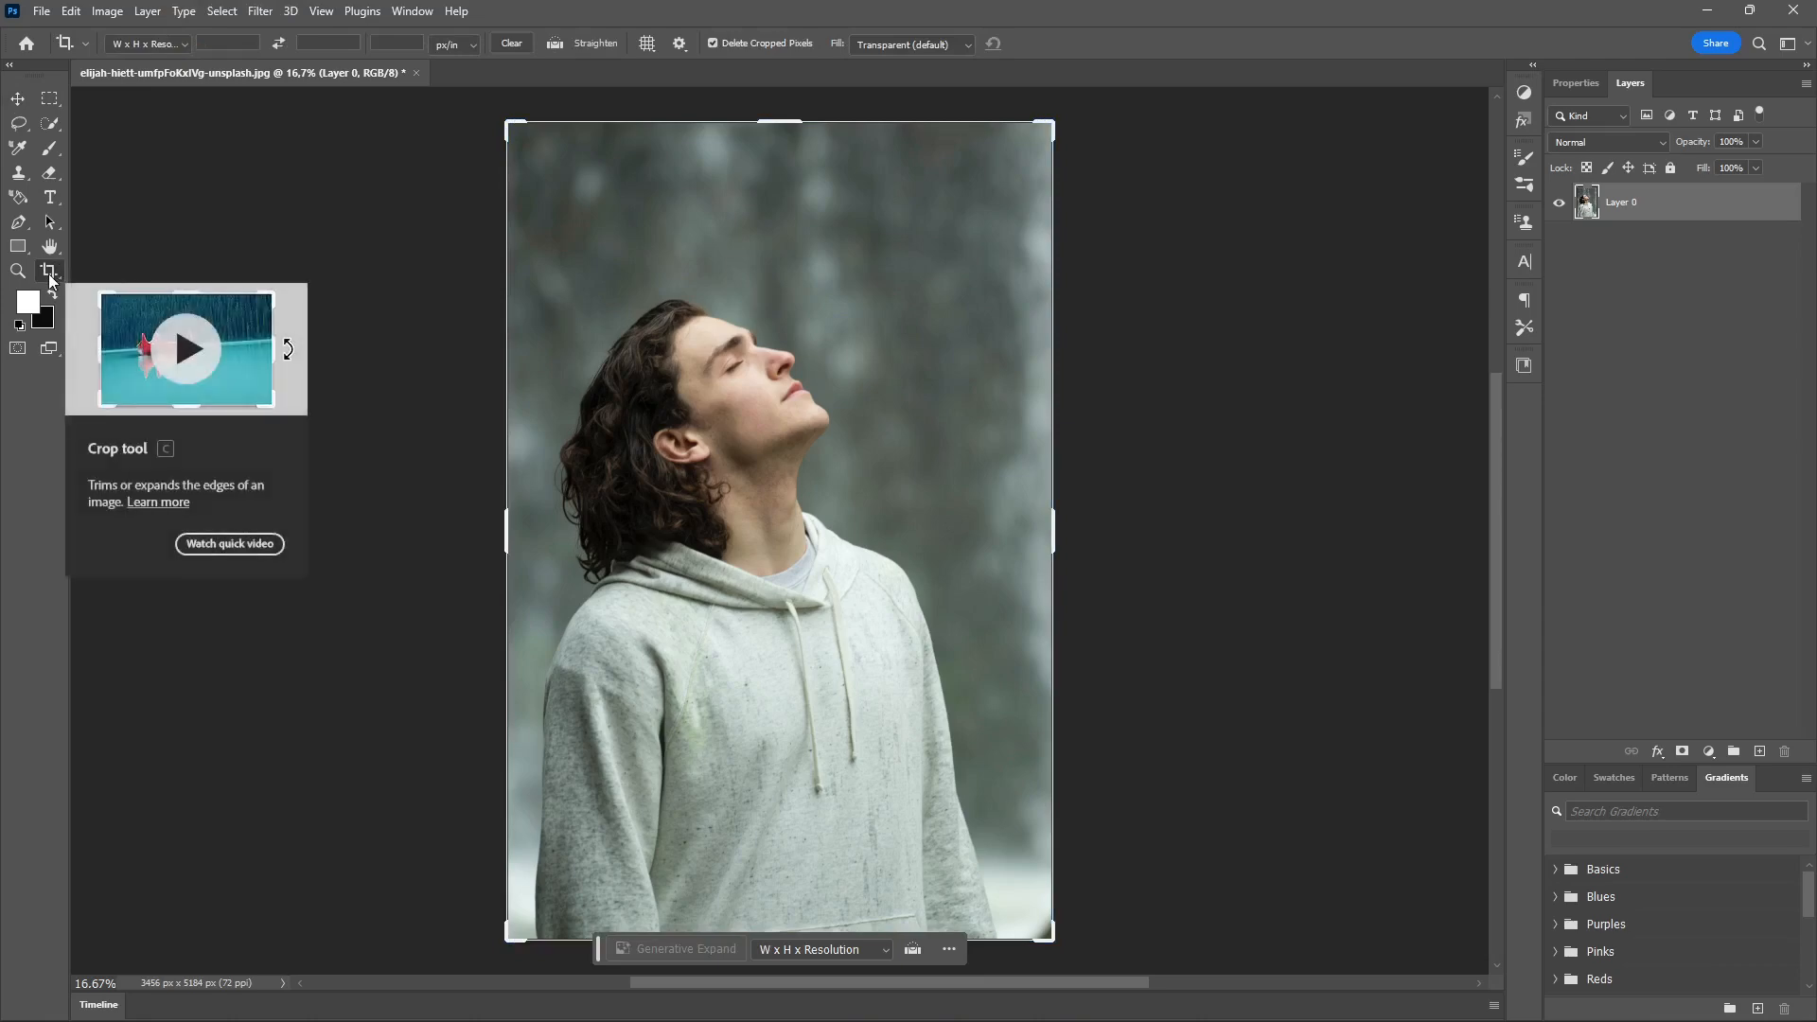
left_click(1021, 949)
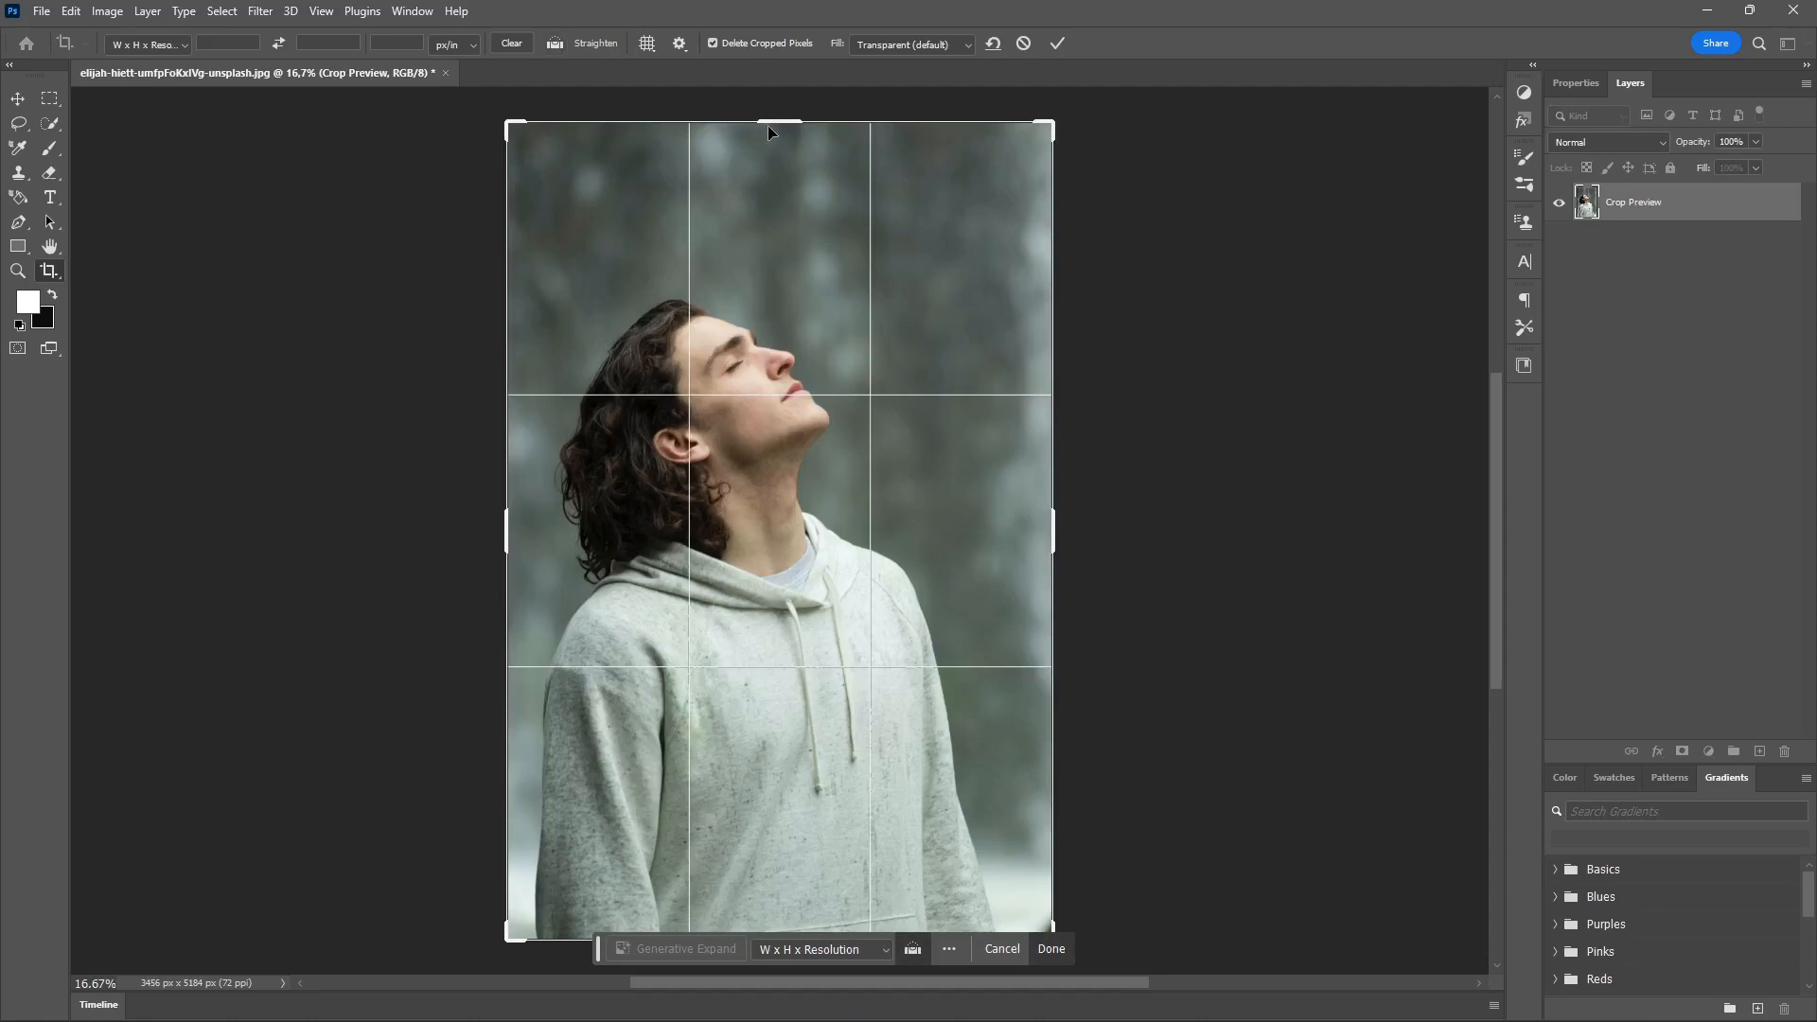
left_click_drag(772, 125, 788, 261)
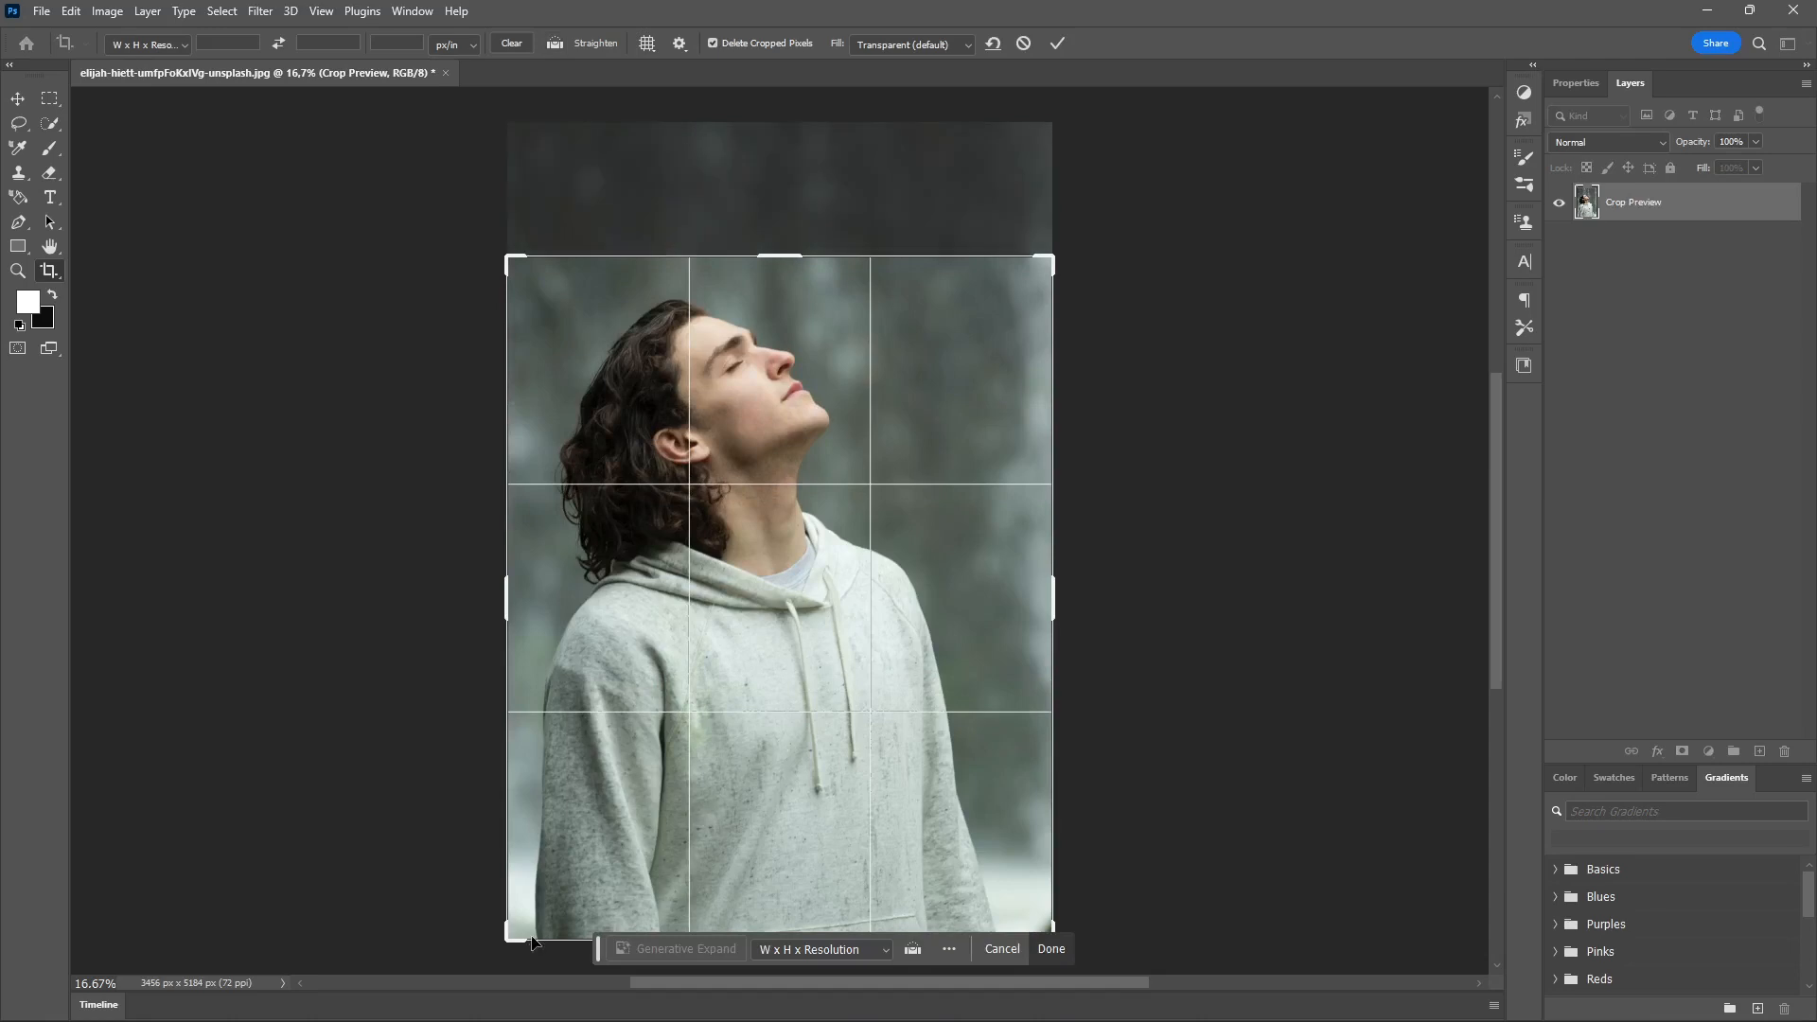
left_click_drag(532, 939, 606, 678)
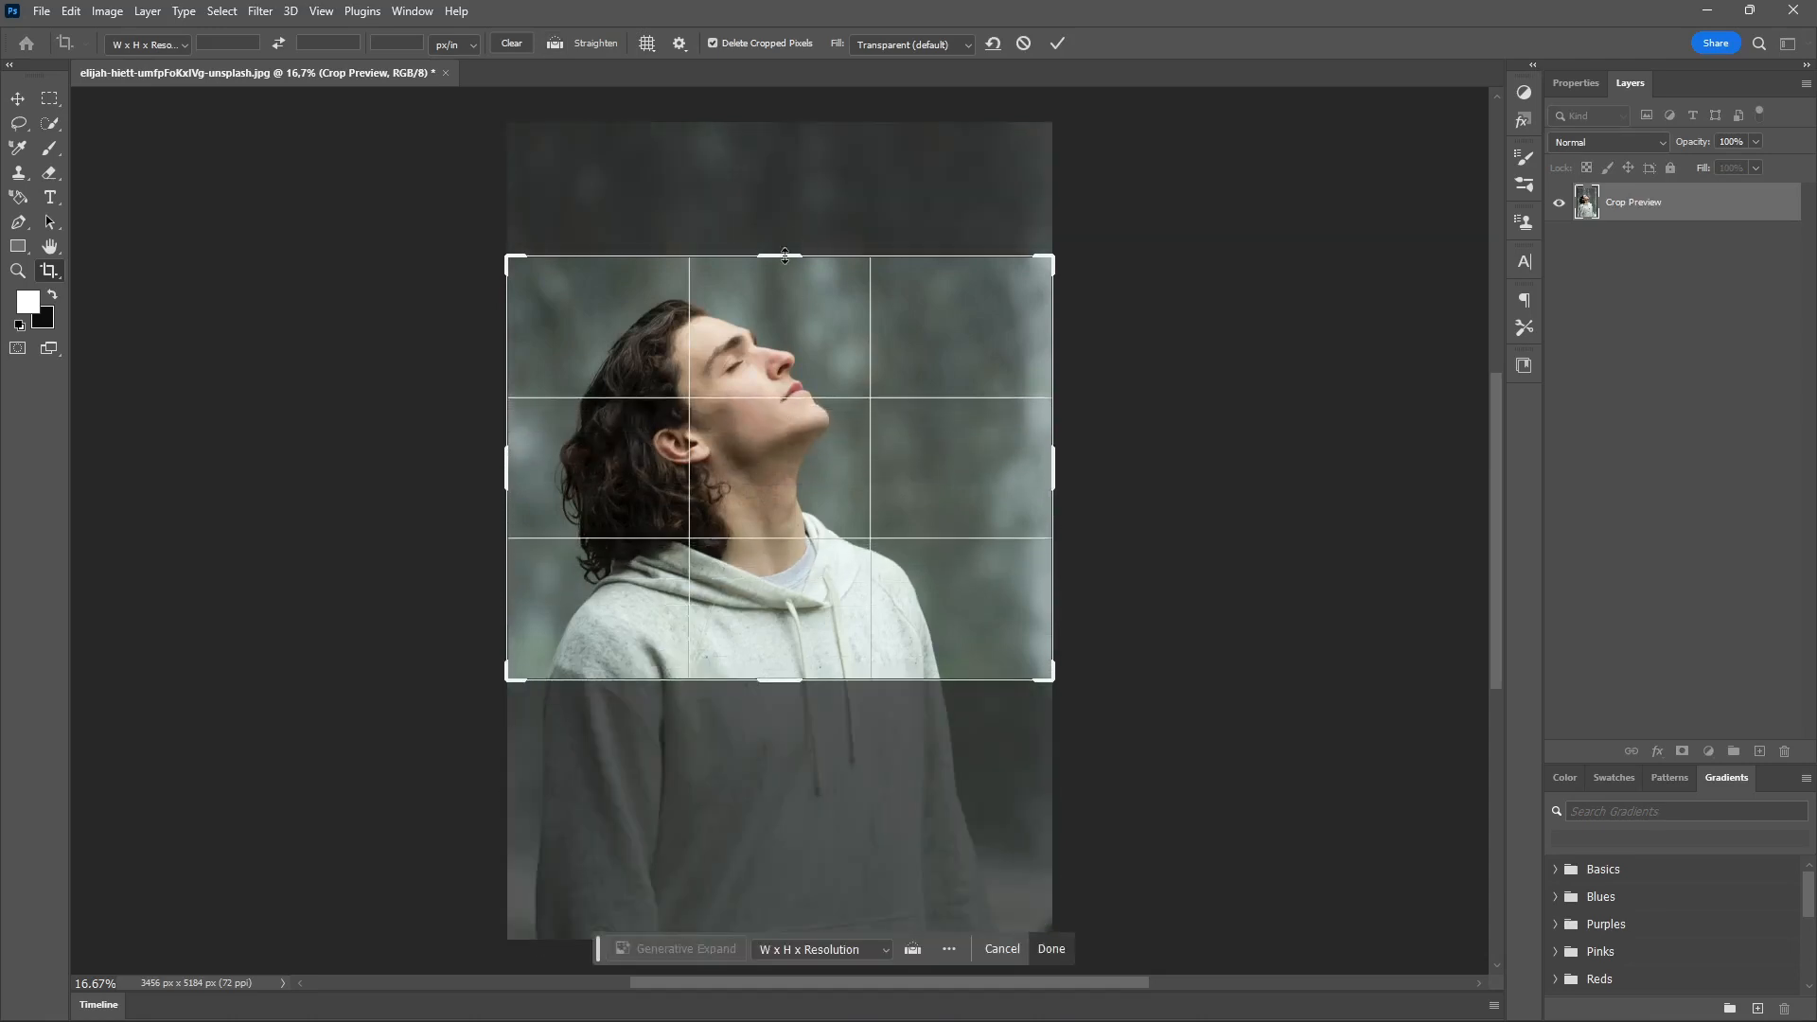
left_click_drag(785, 255, 789, 149)
left_click_drag(784, 678, 784, 695)
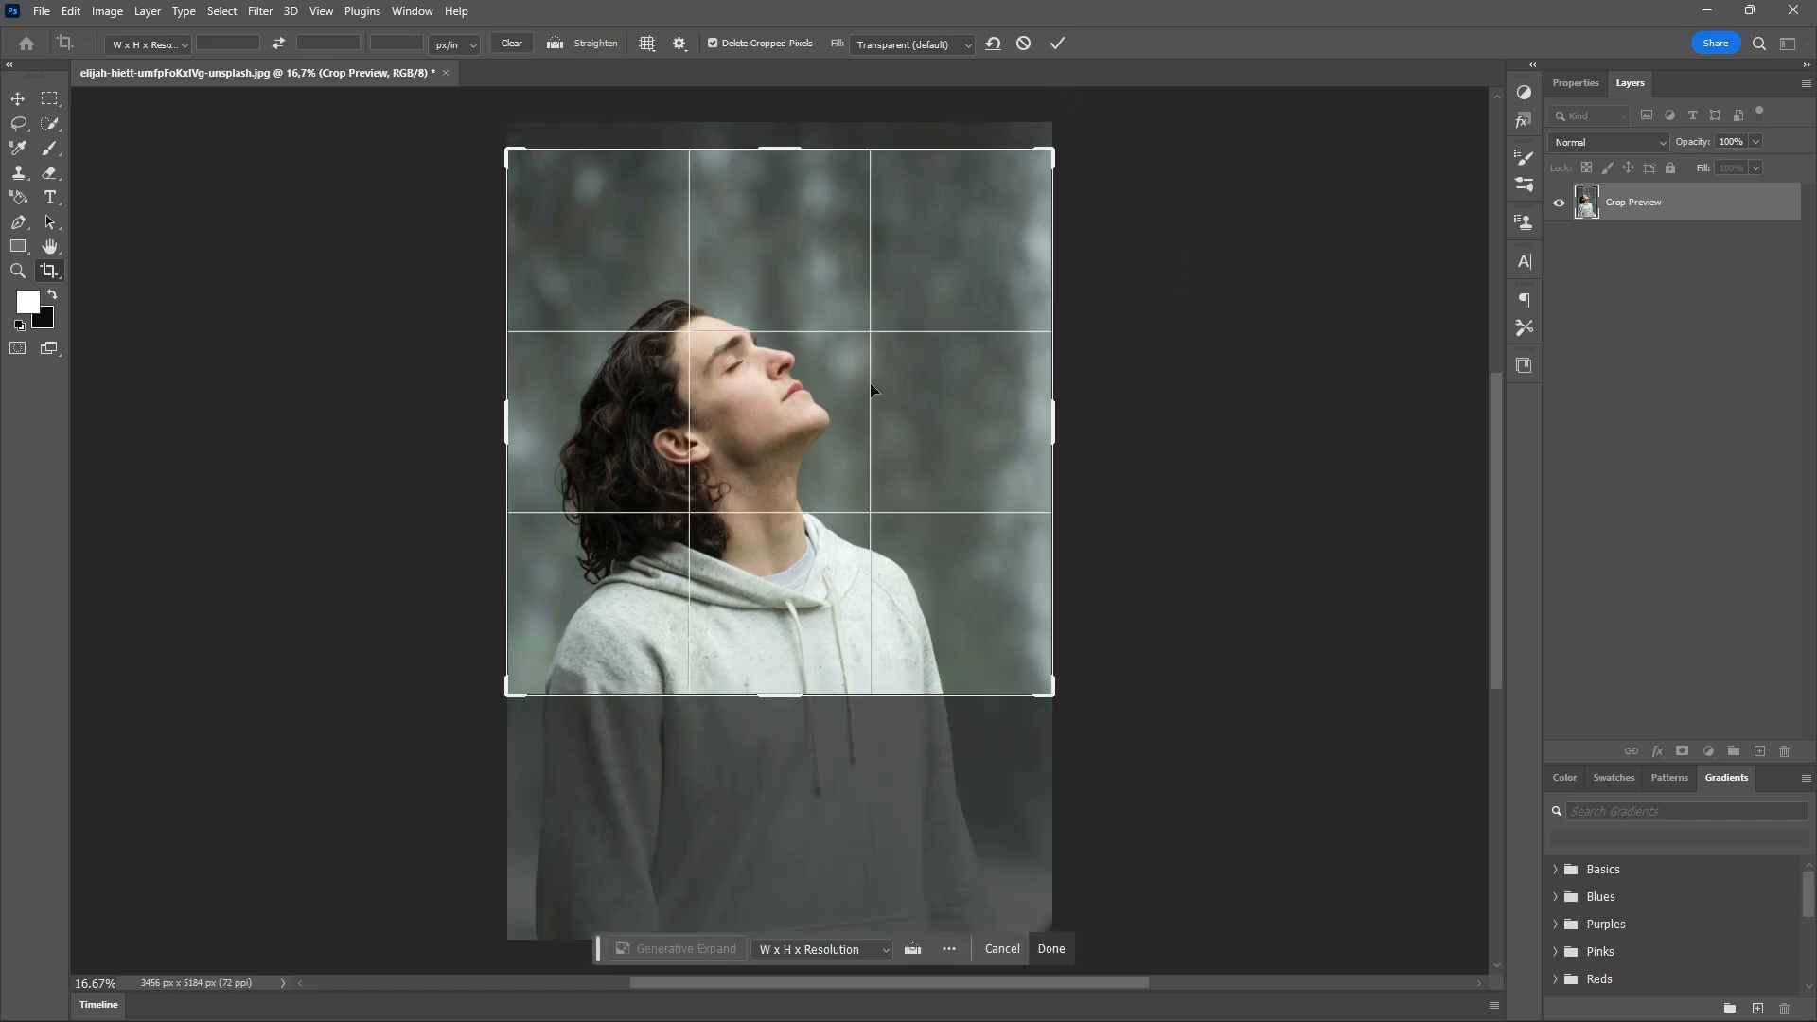
left_click(1059, 44)
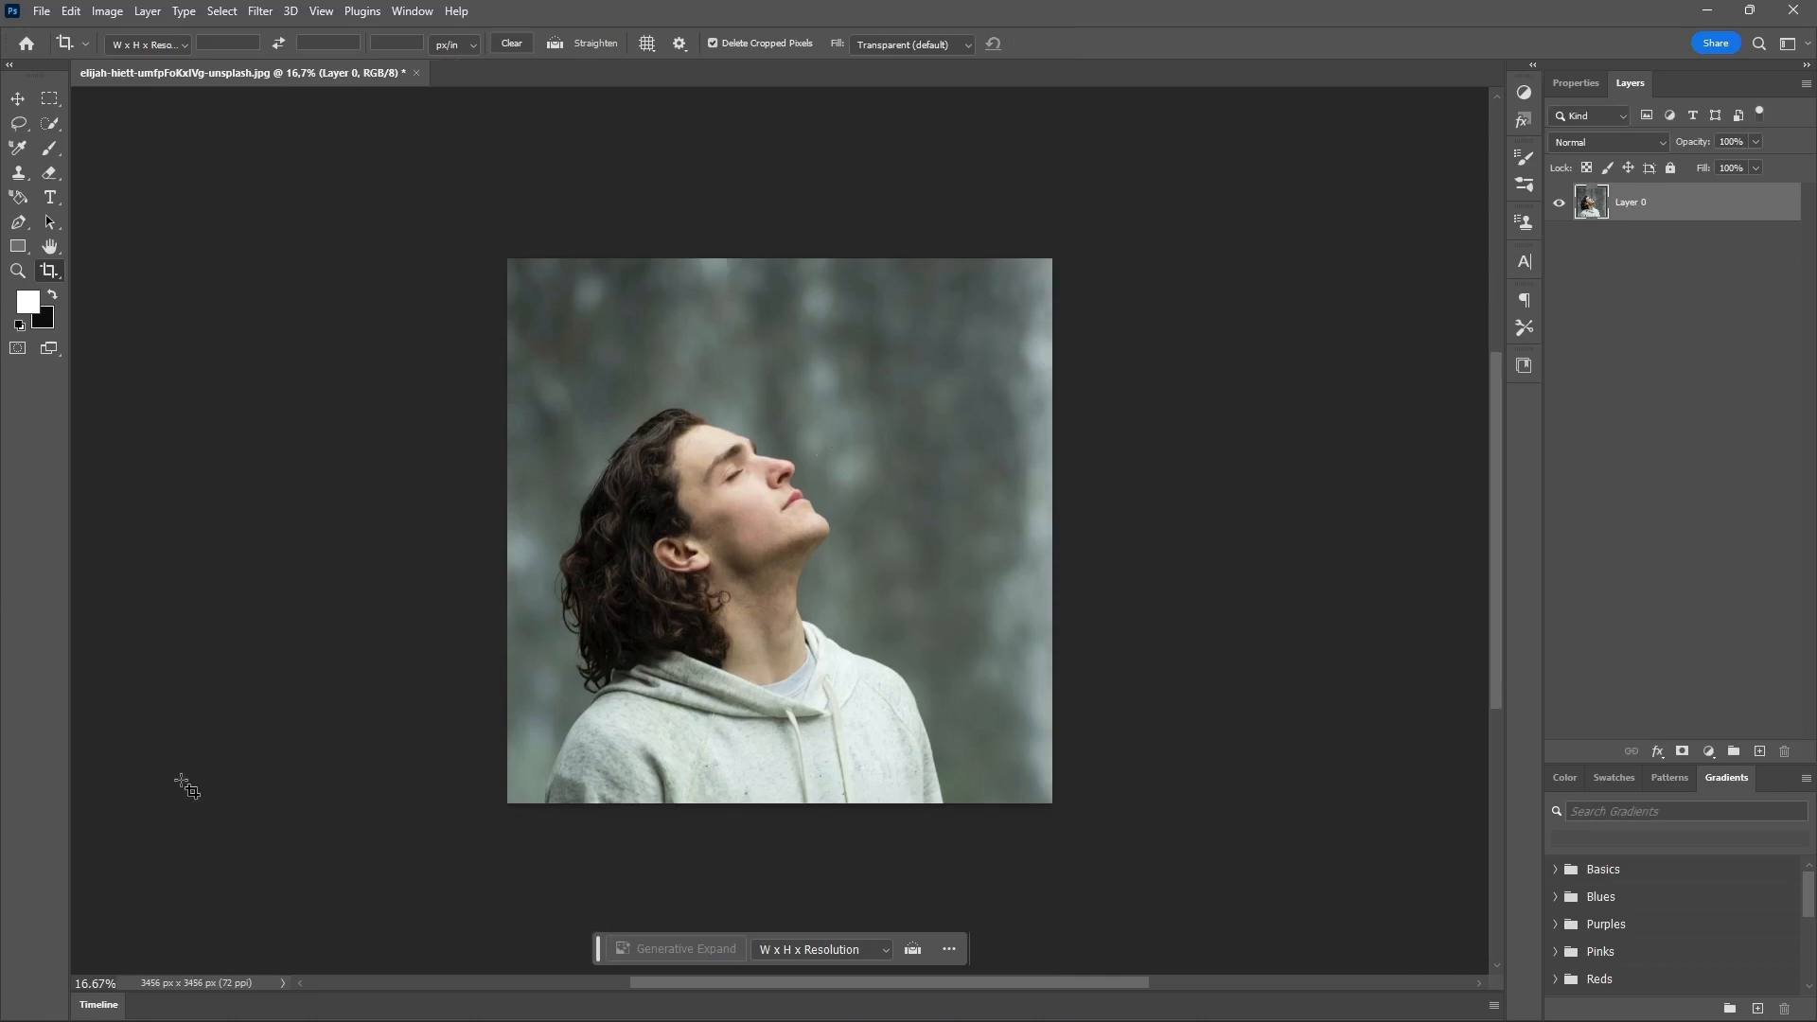
key("v")
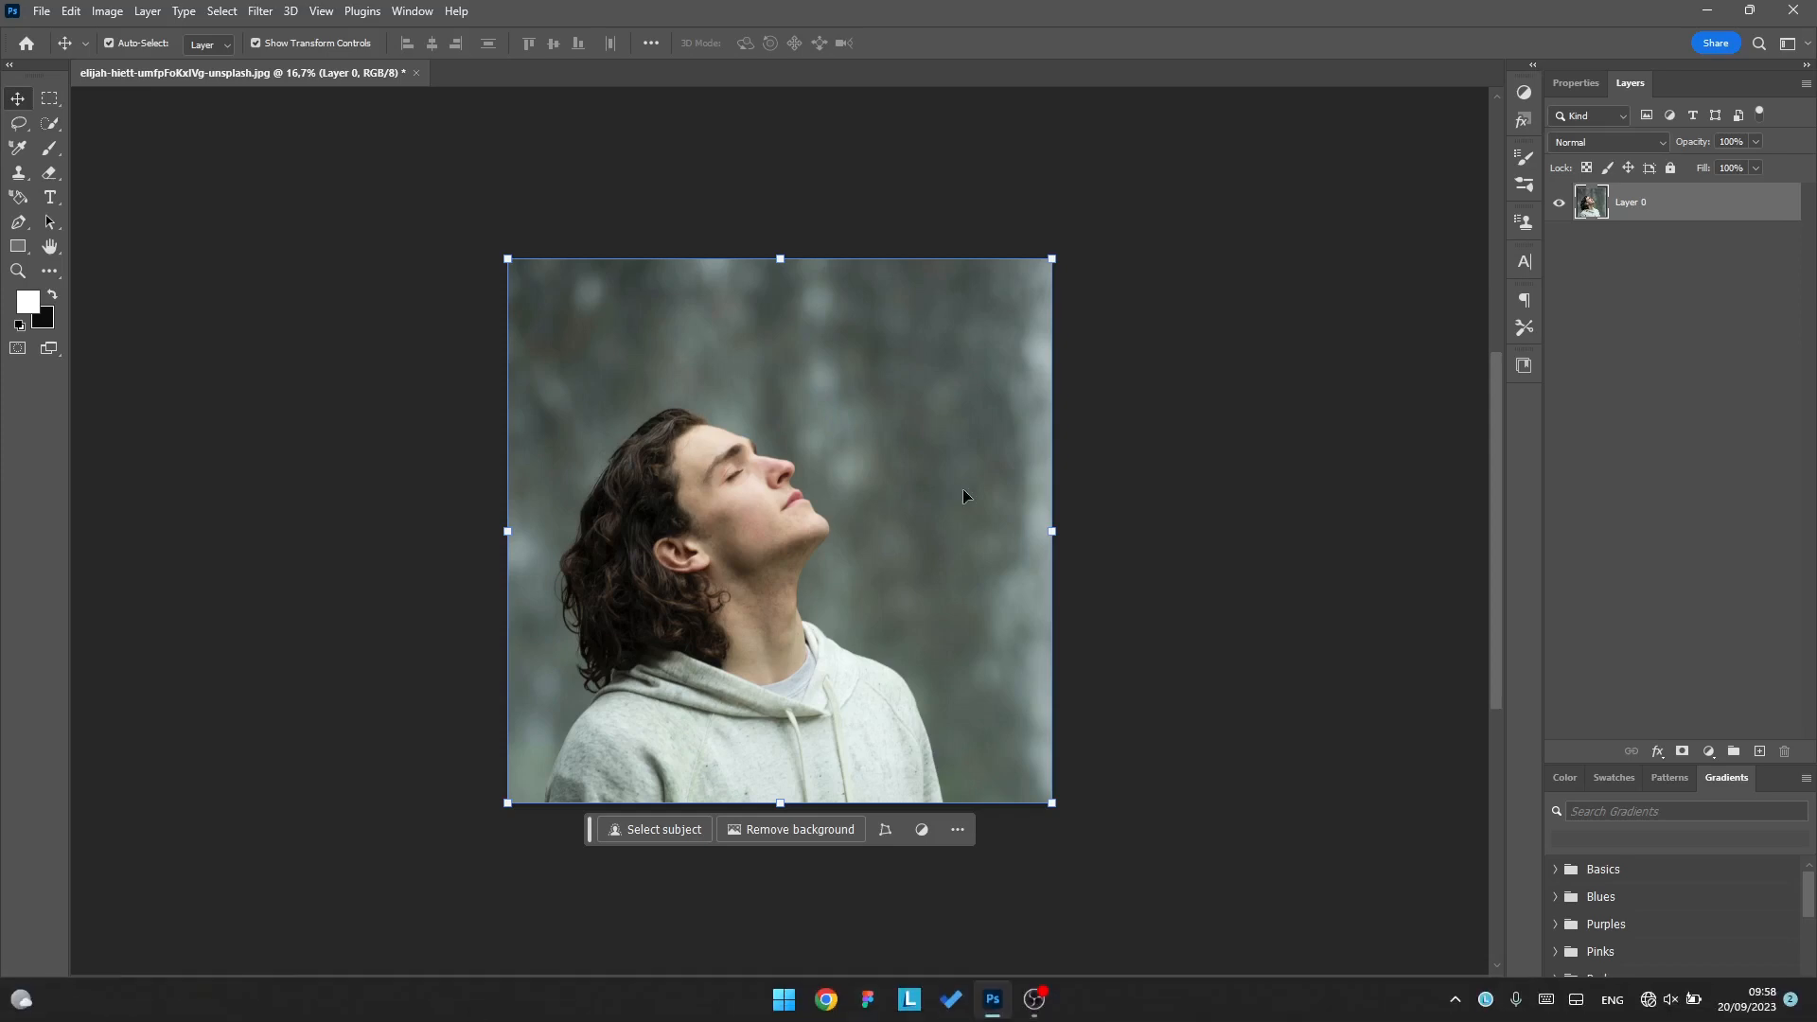
- Select the man on the photo layer with the automatic Select Subject command
left_click(1138, 195)
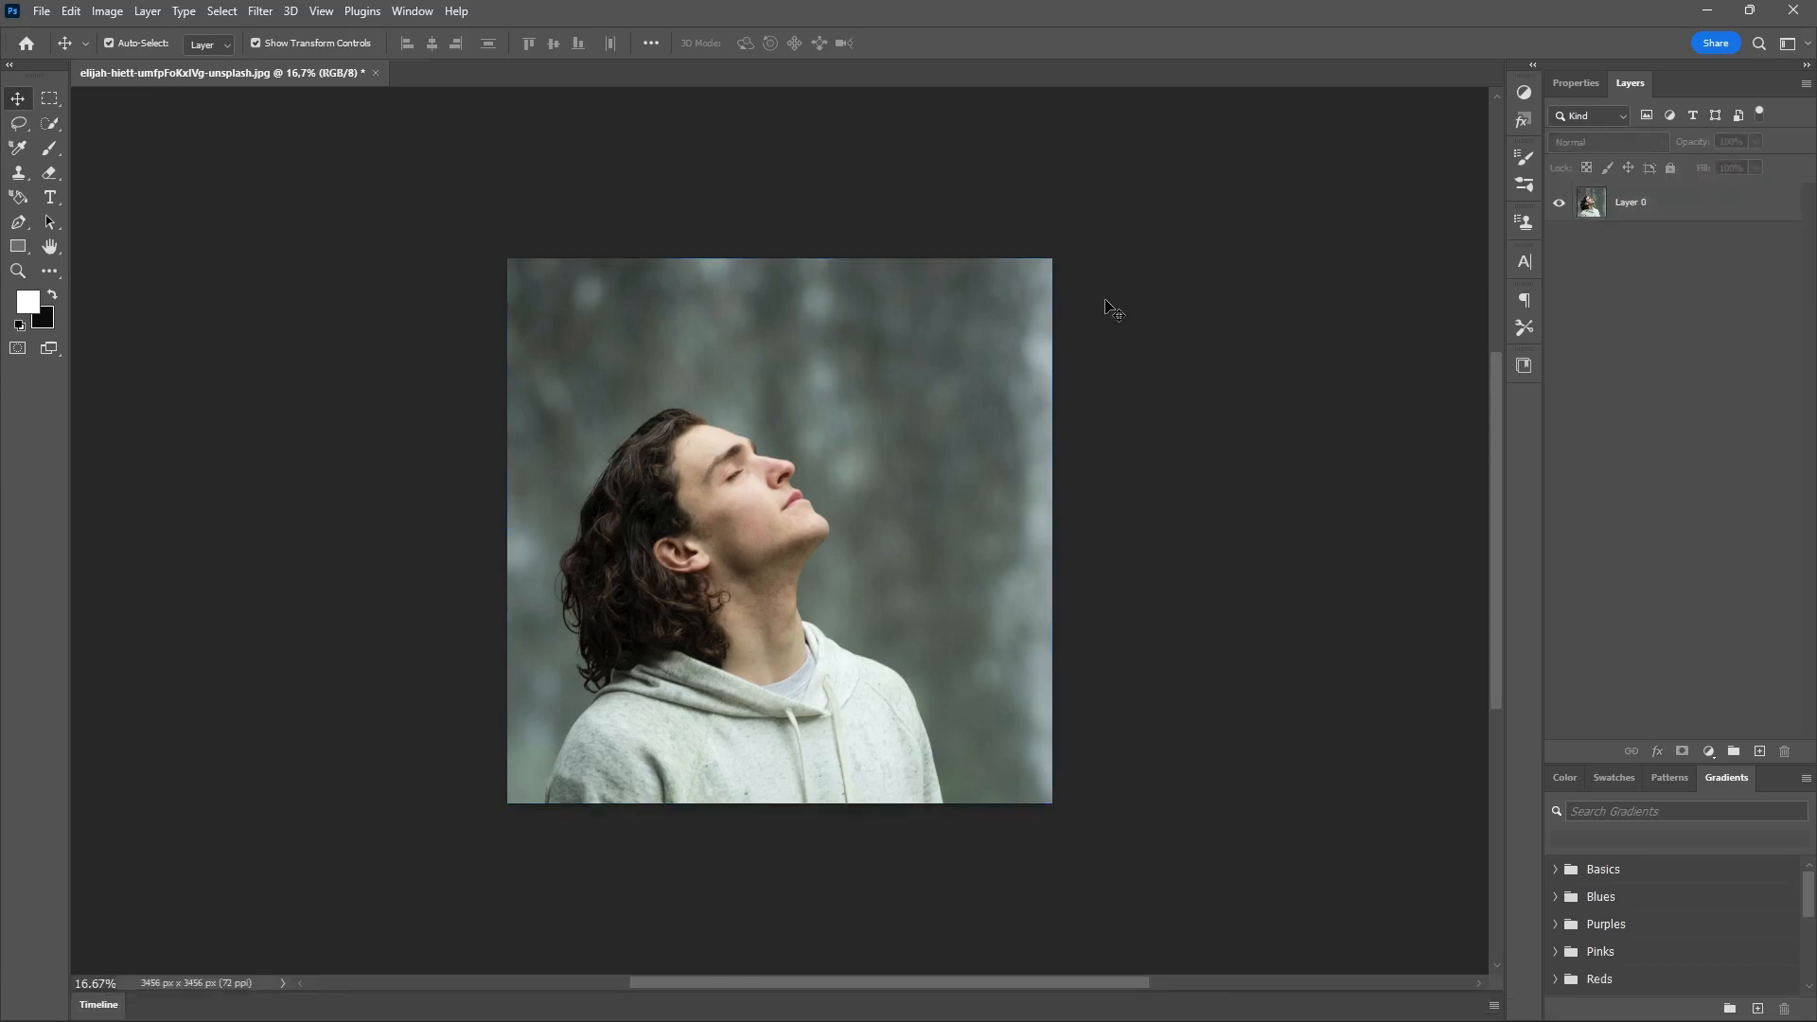
left_click(931, 405)
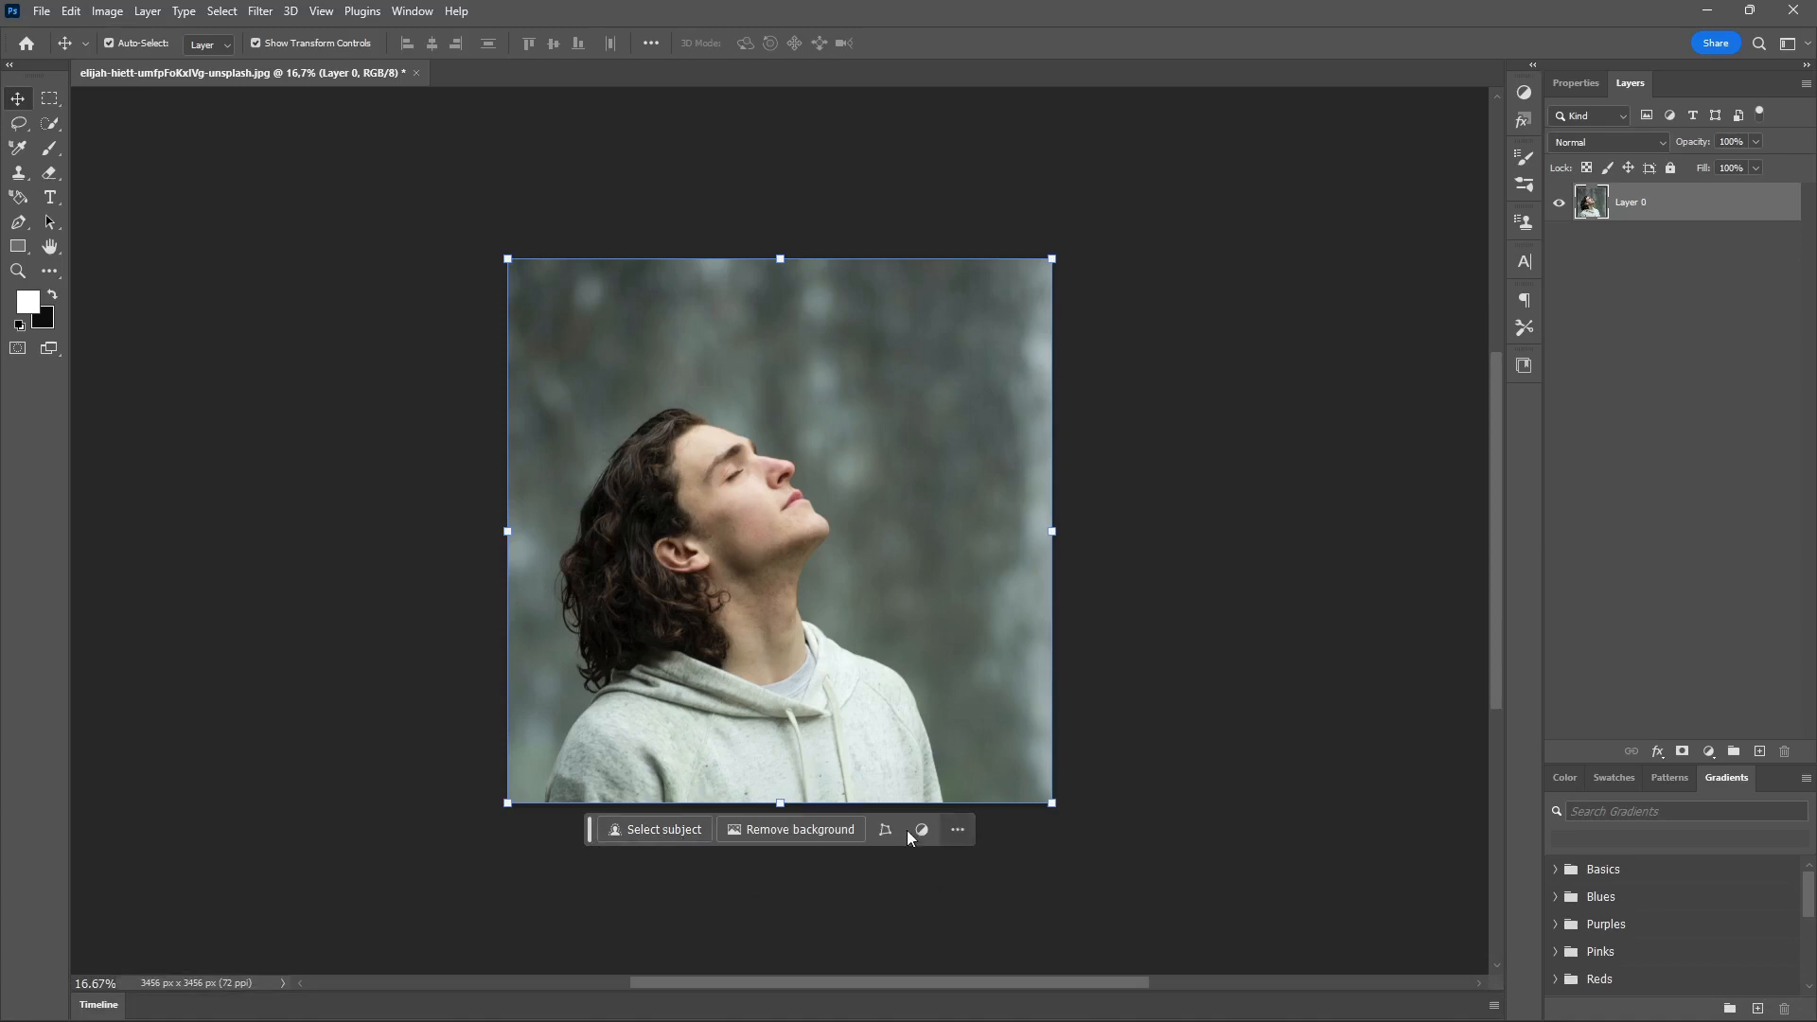
left_click(239, 122)
left_click(764, 302)
left_click(222, 12)
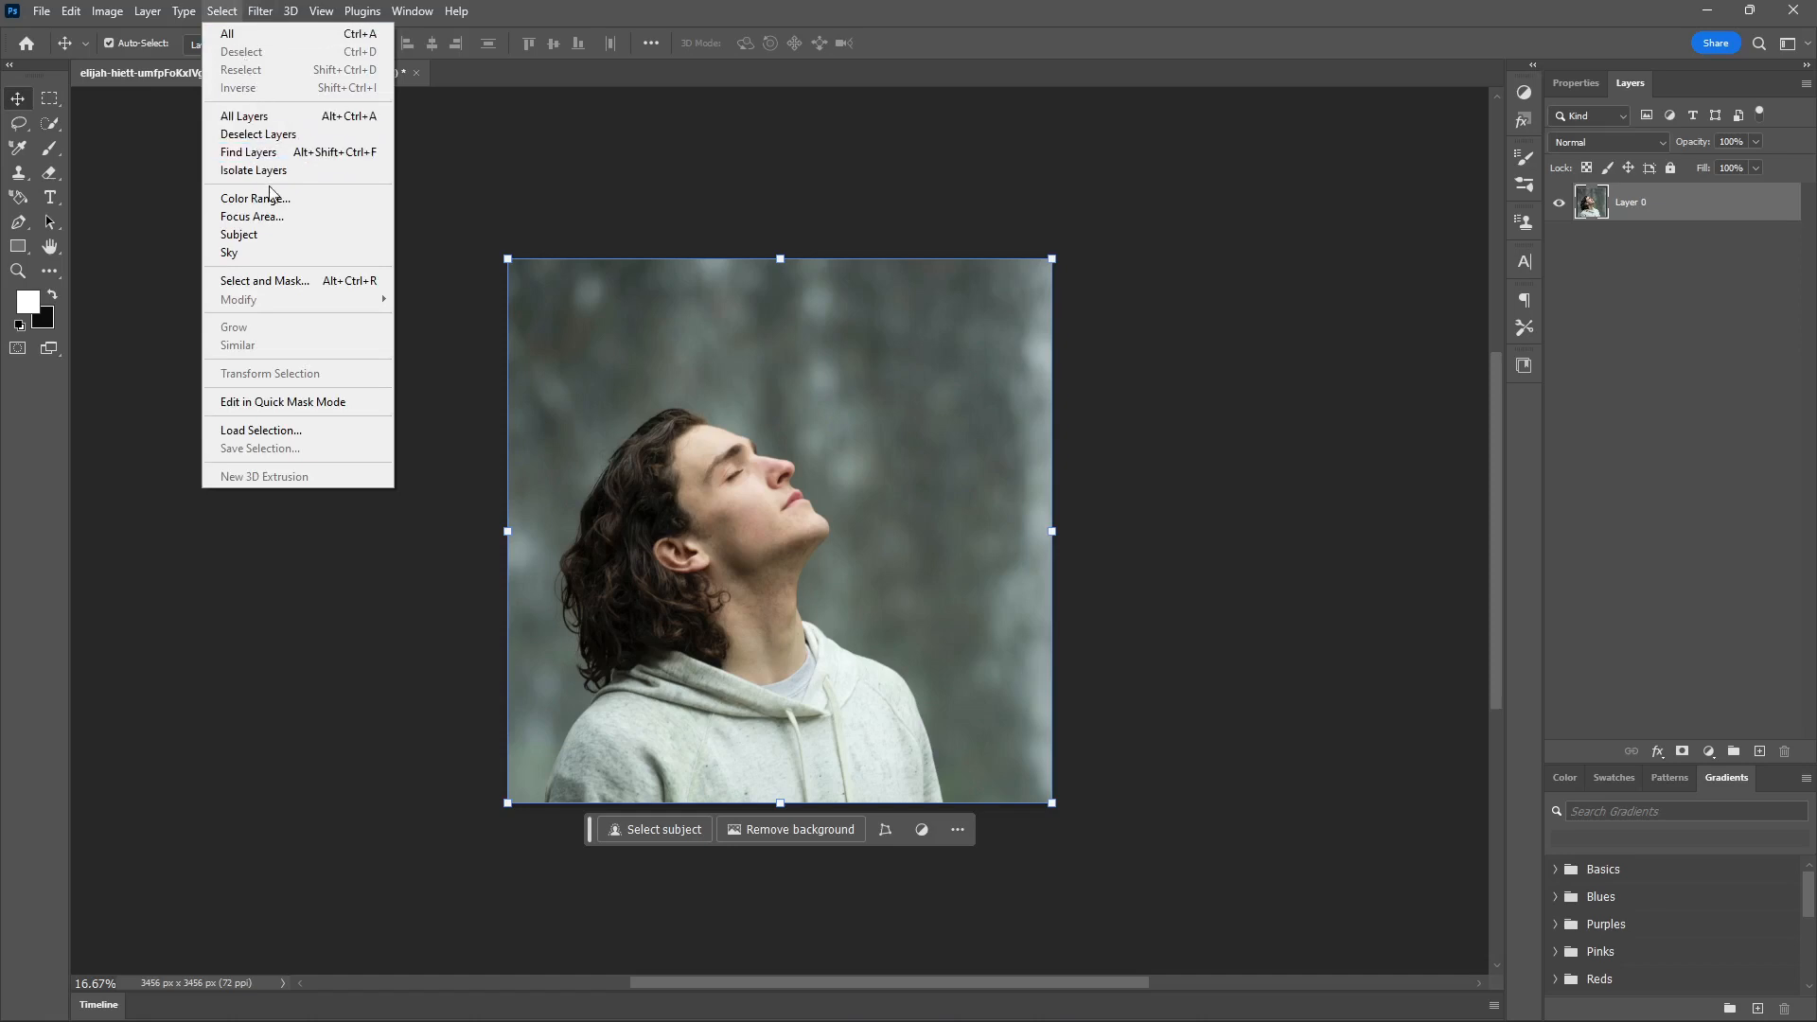
left_click(266, 239)
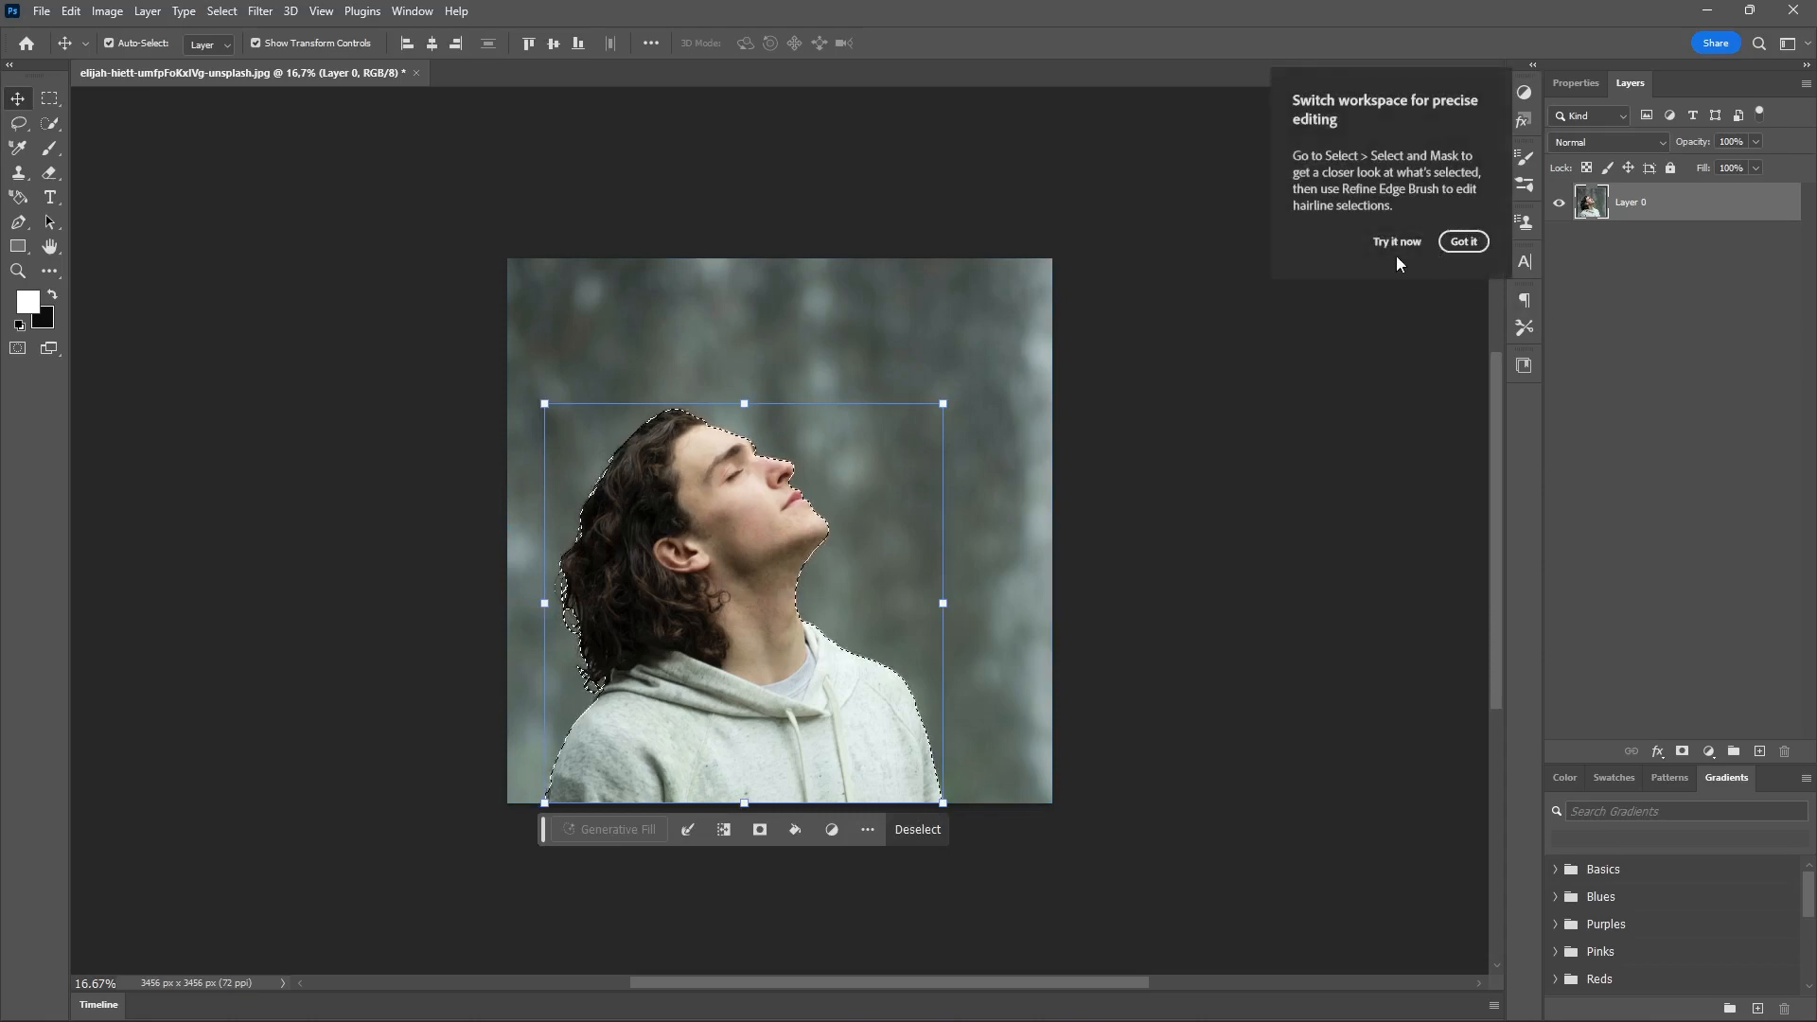
- Activate the Quick Selection tool in add mode for refining the selection edge along the man's forehead, brow and nose
scroll(754, 596, "up", 1)
scroll(737, 602, "up", 4)
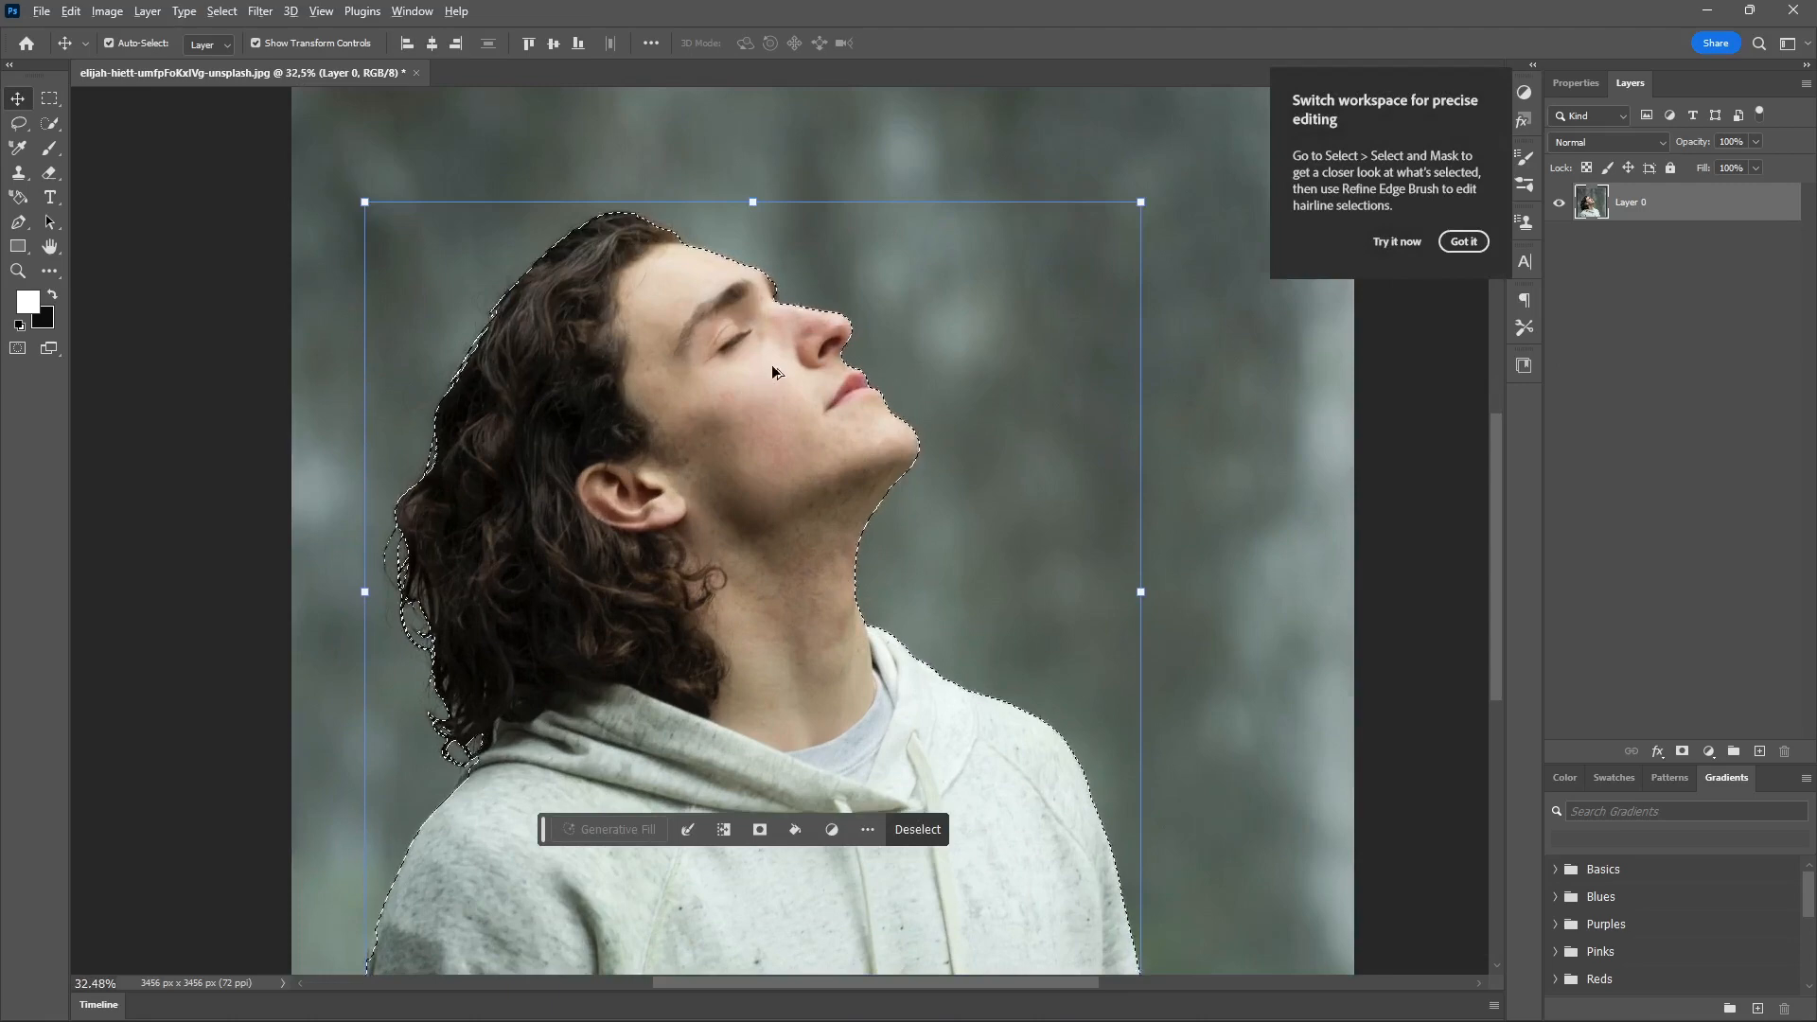
scroll(771, 365, "up", 5)
scroll(772, 334, "up", 4)
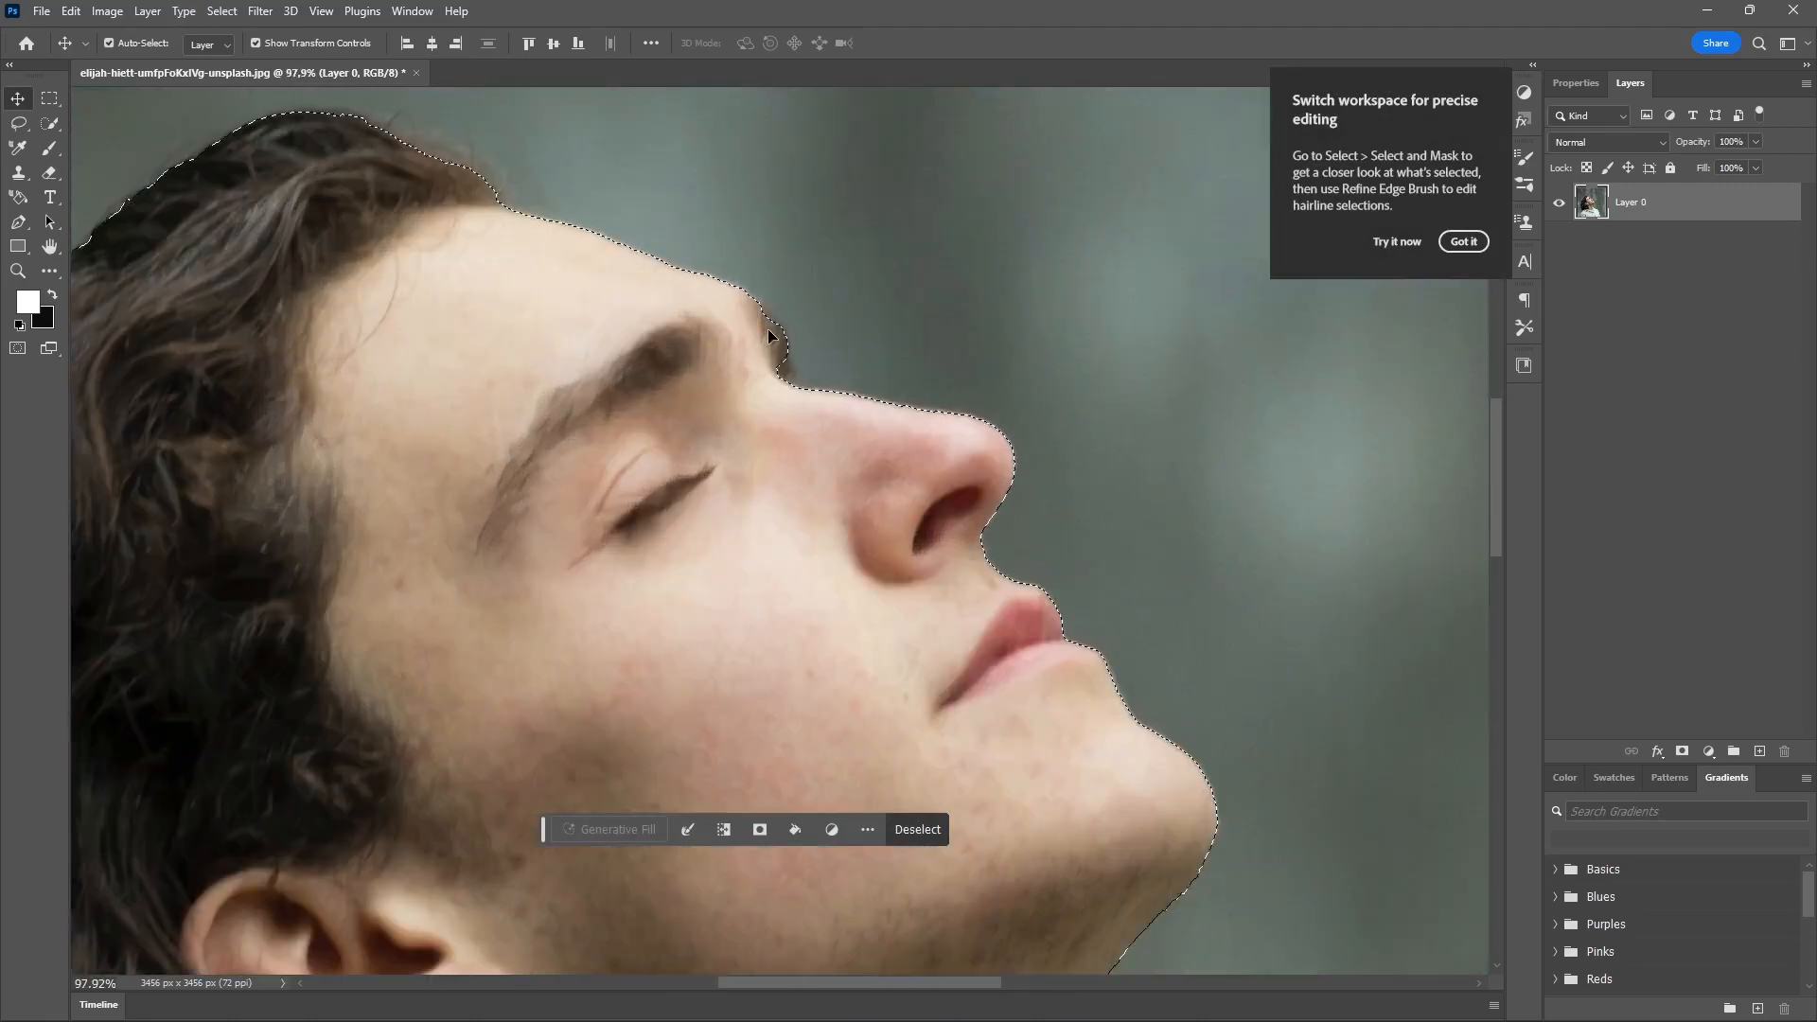
scroll(768, 327, "down", 2)
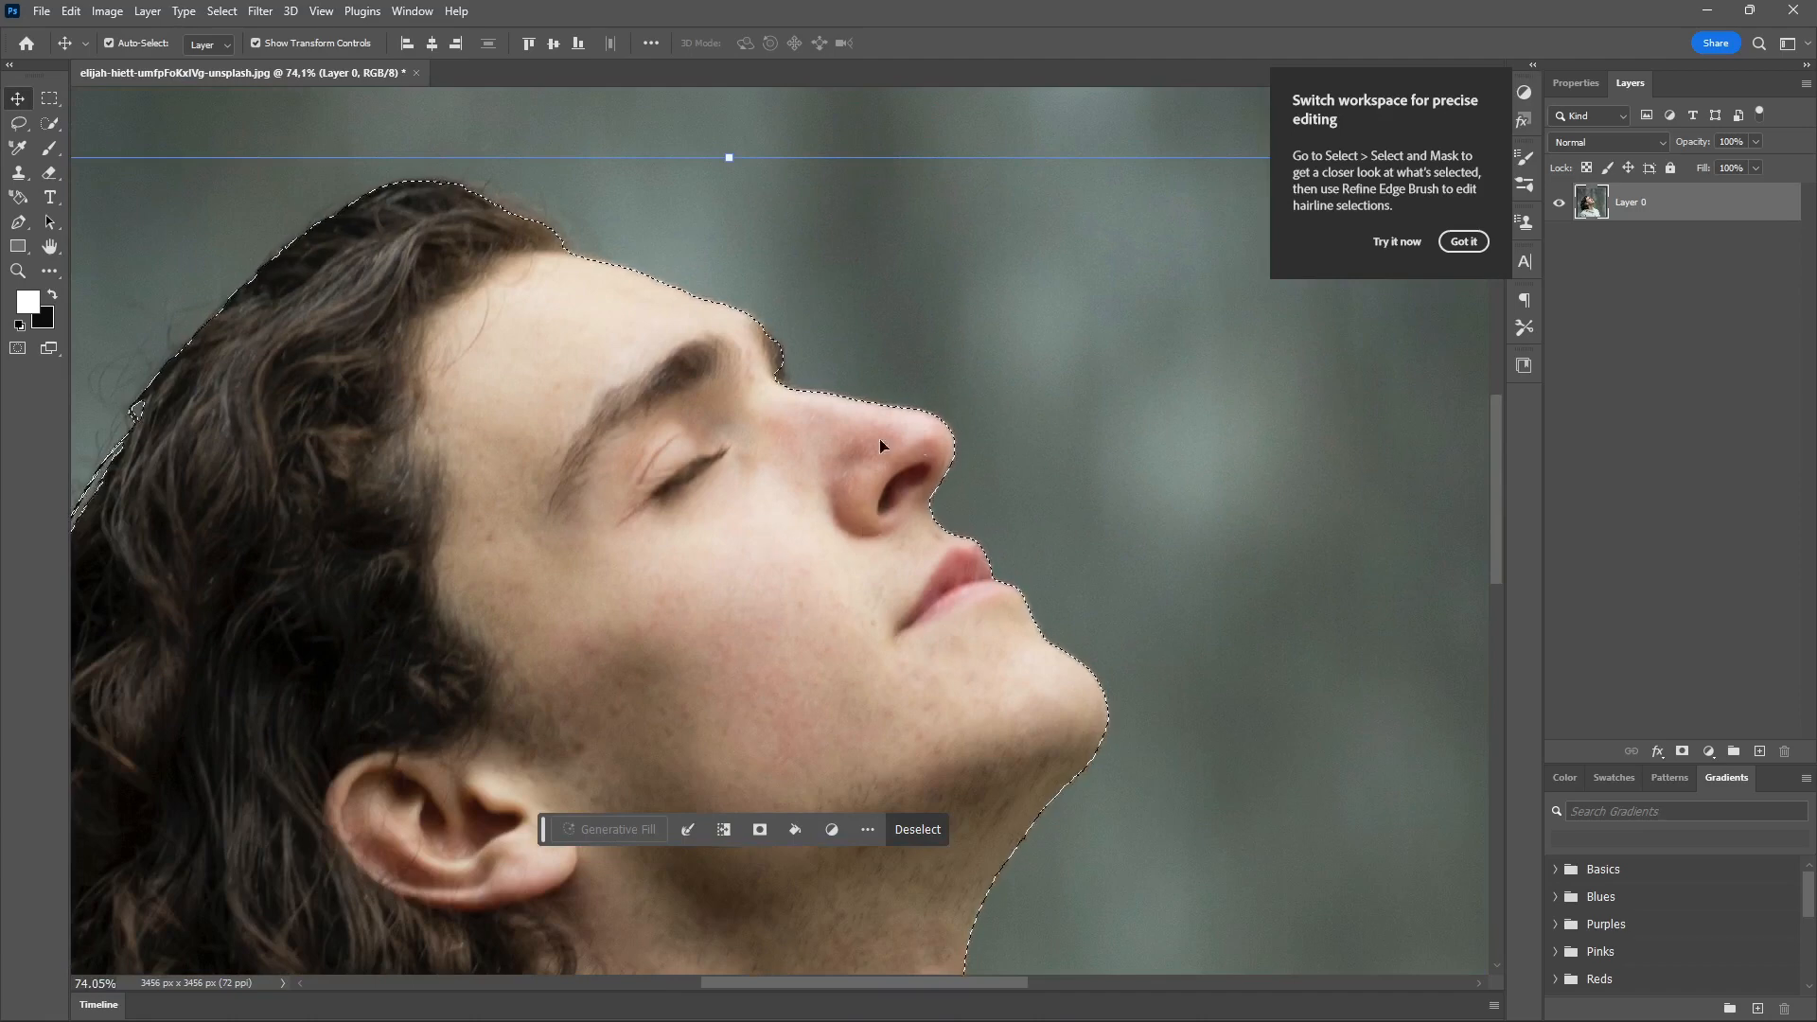
left_click(52, 123)
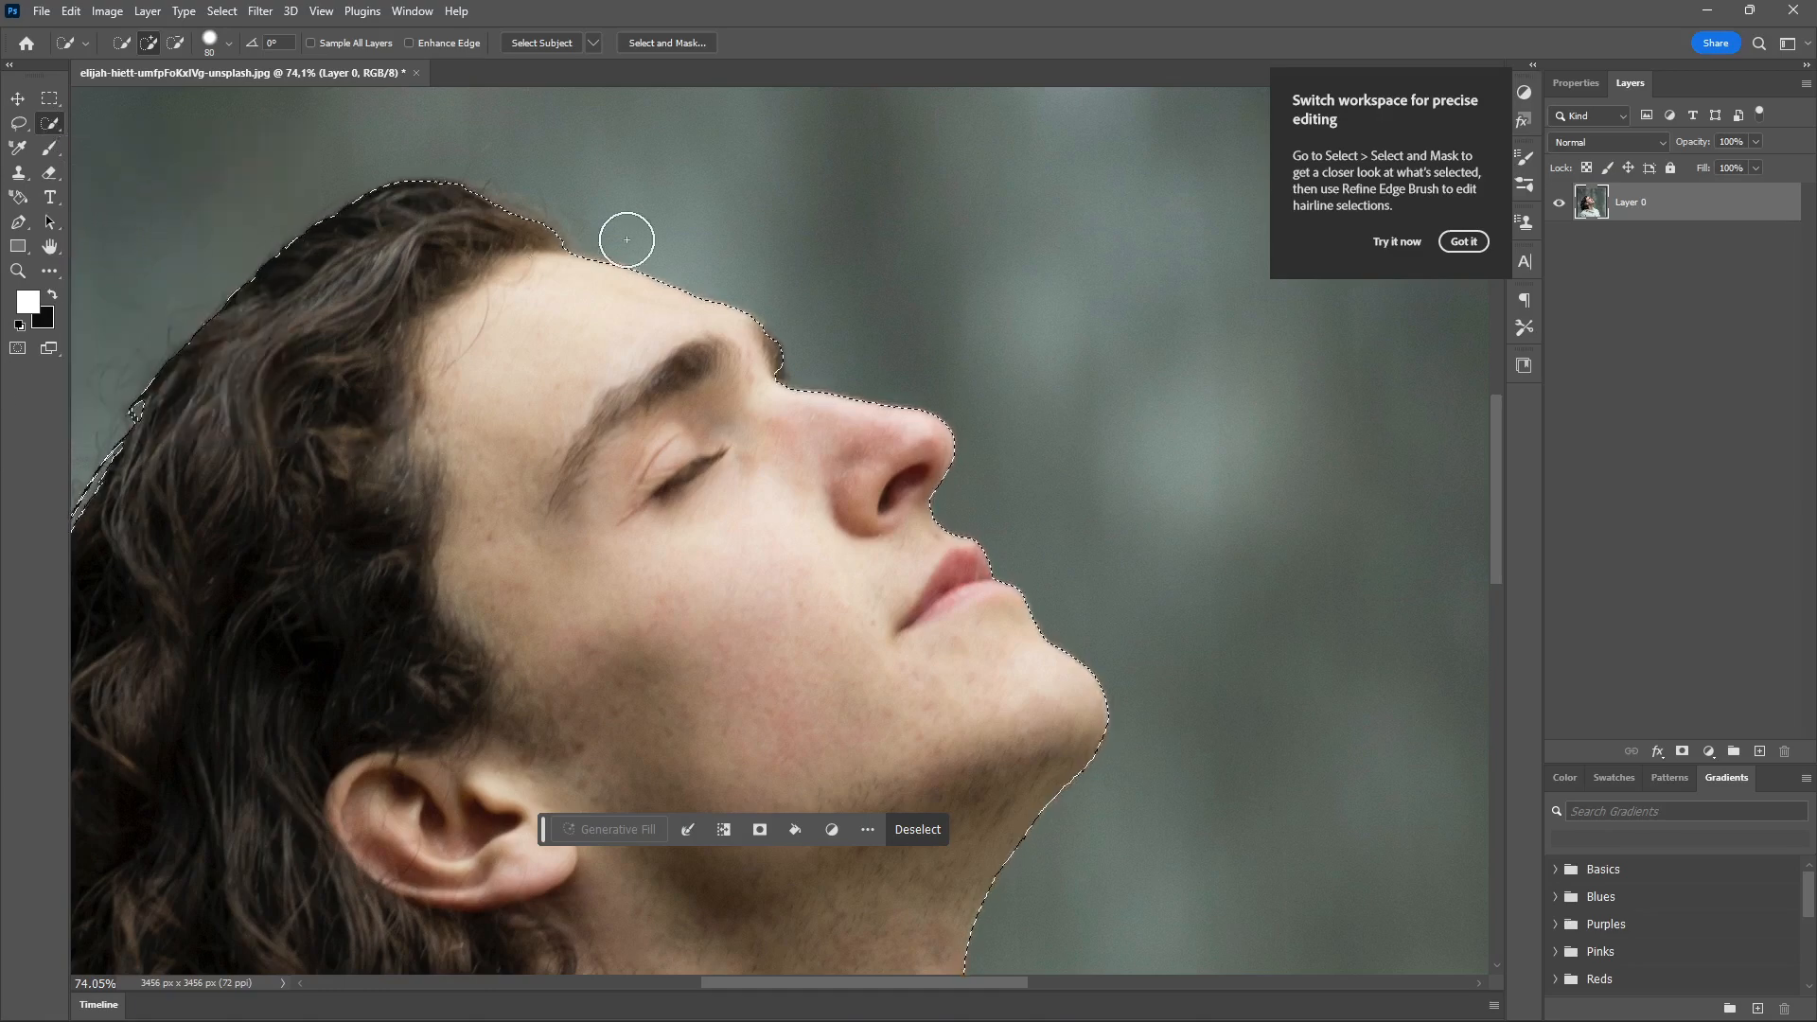
scroll(776, 333, "up", 3)
scroll(774, 439, "up", 1)
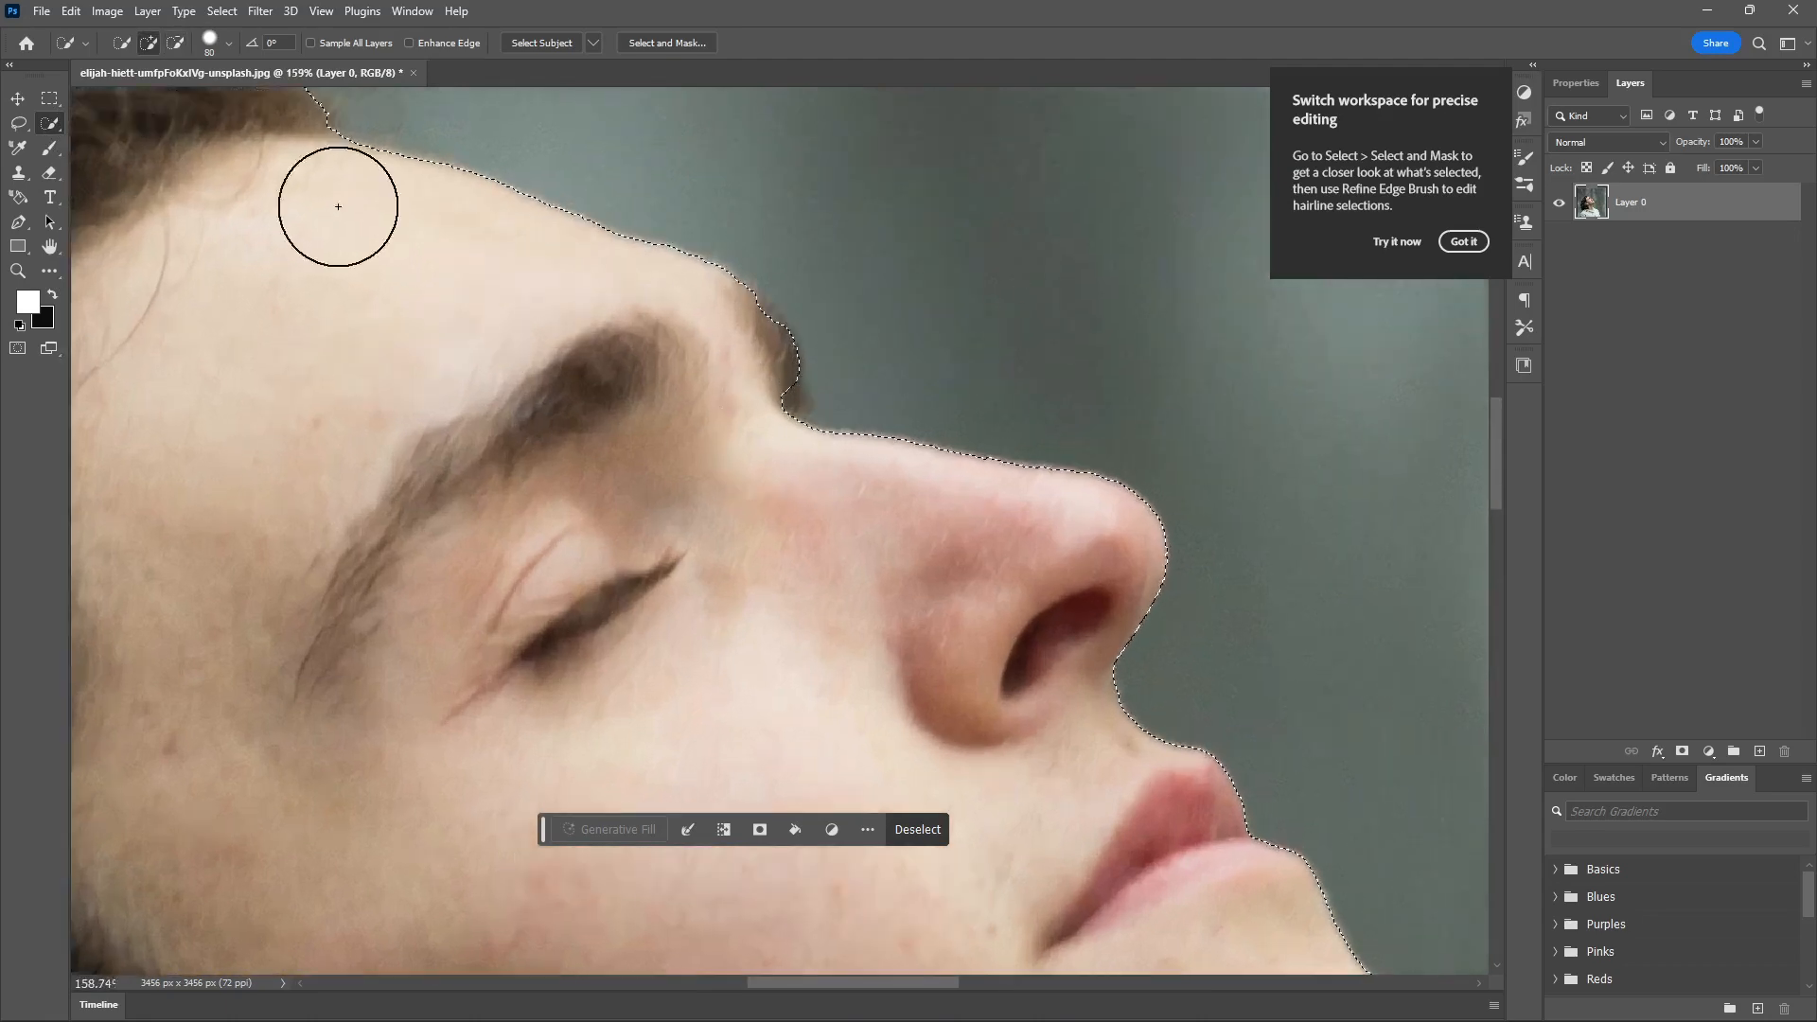
right_click(43, 124)
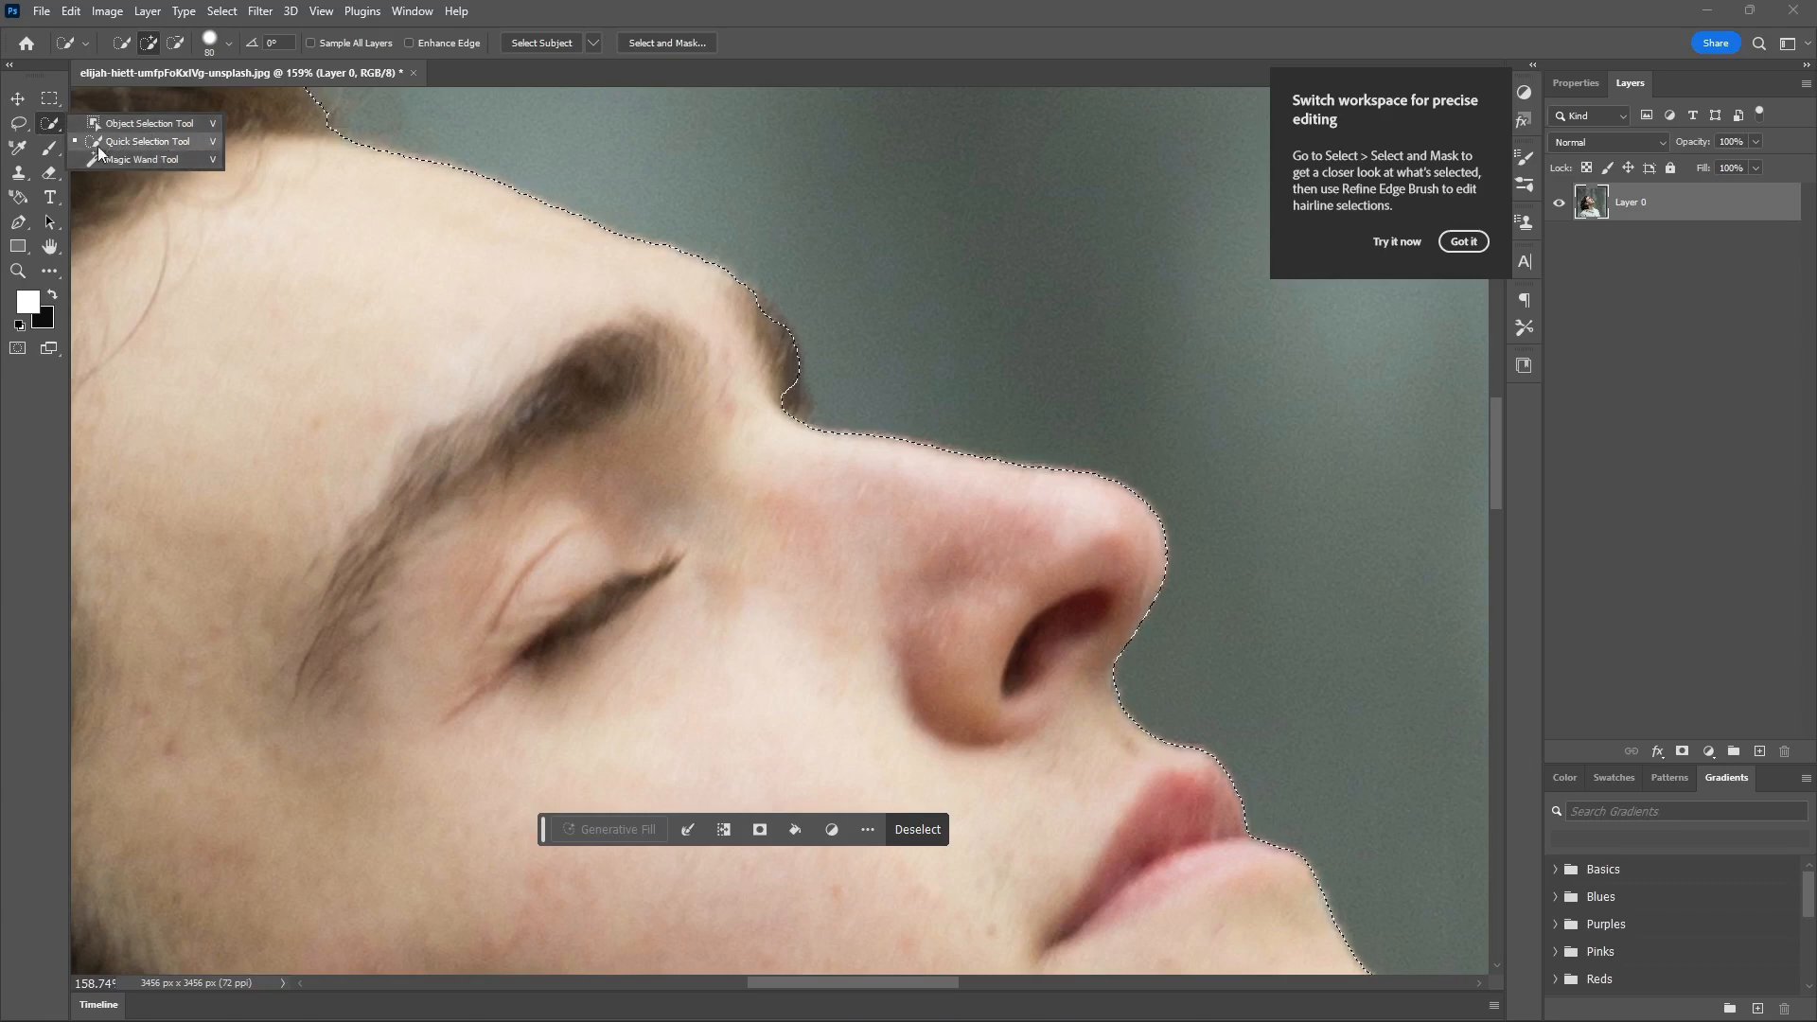
left_click(43, 123)
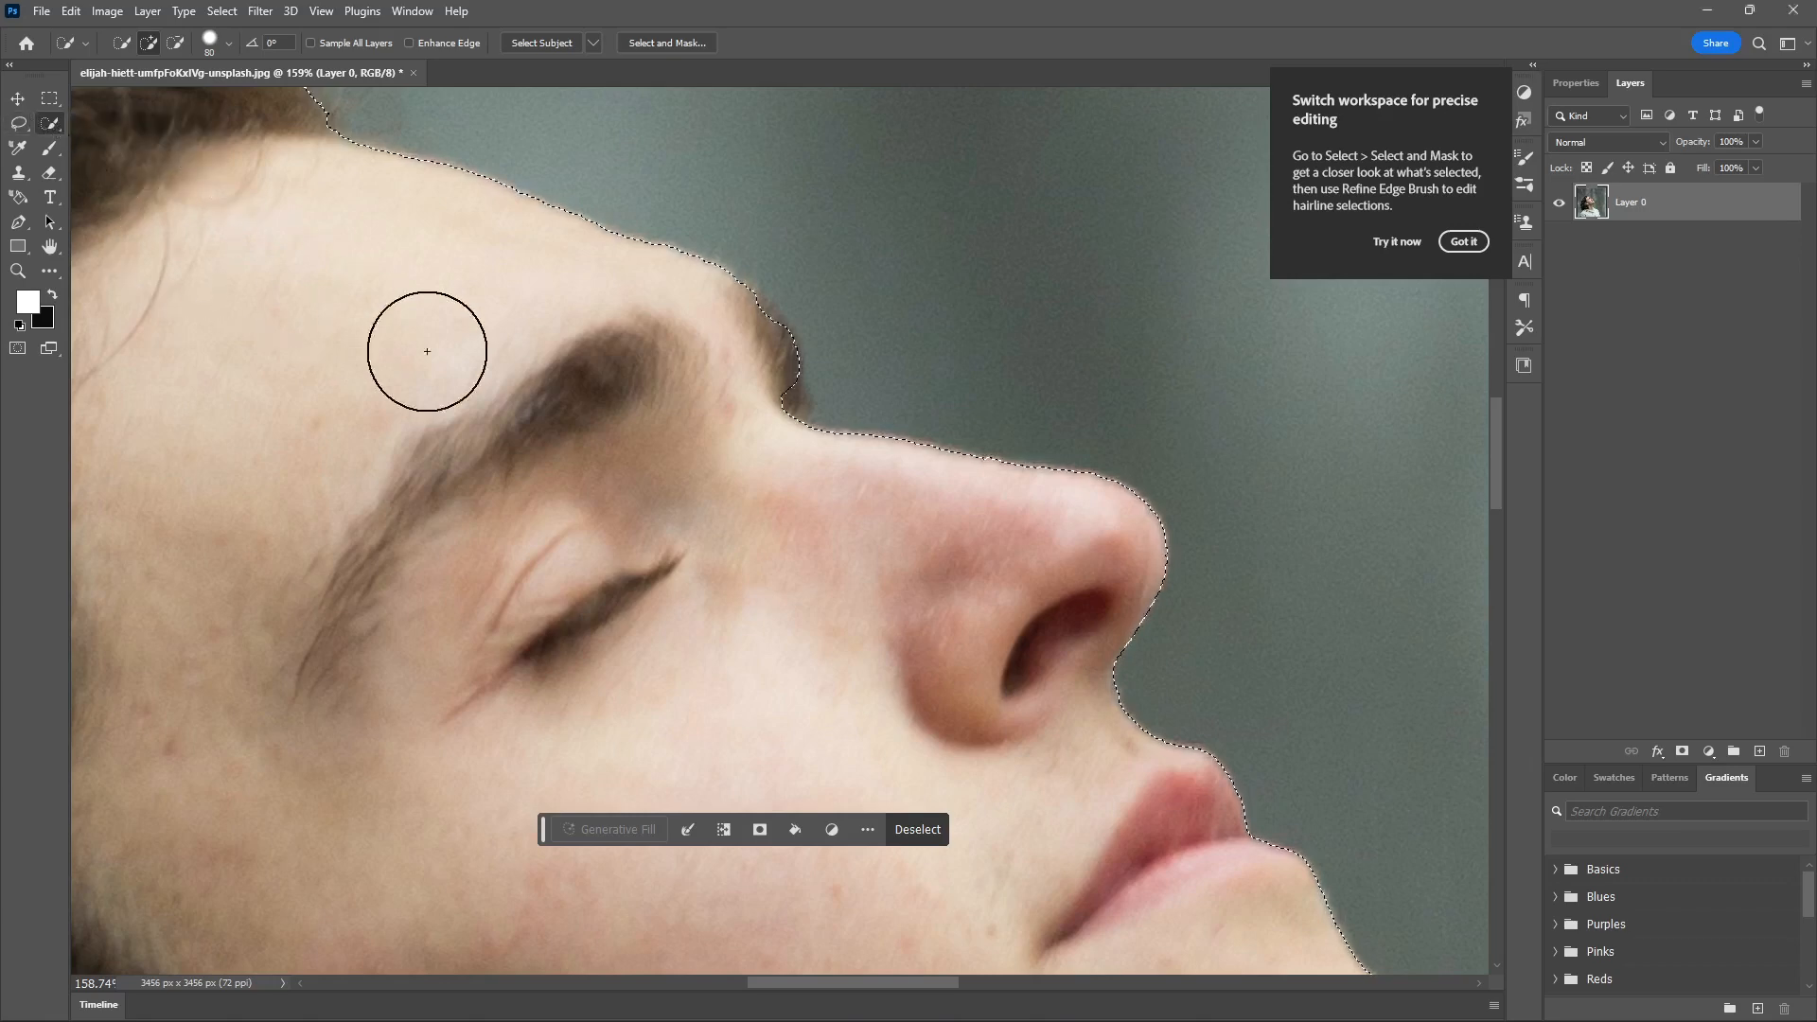
scroll(526, 388, "down", 1)
scroll(526, 388, "down", 5)
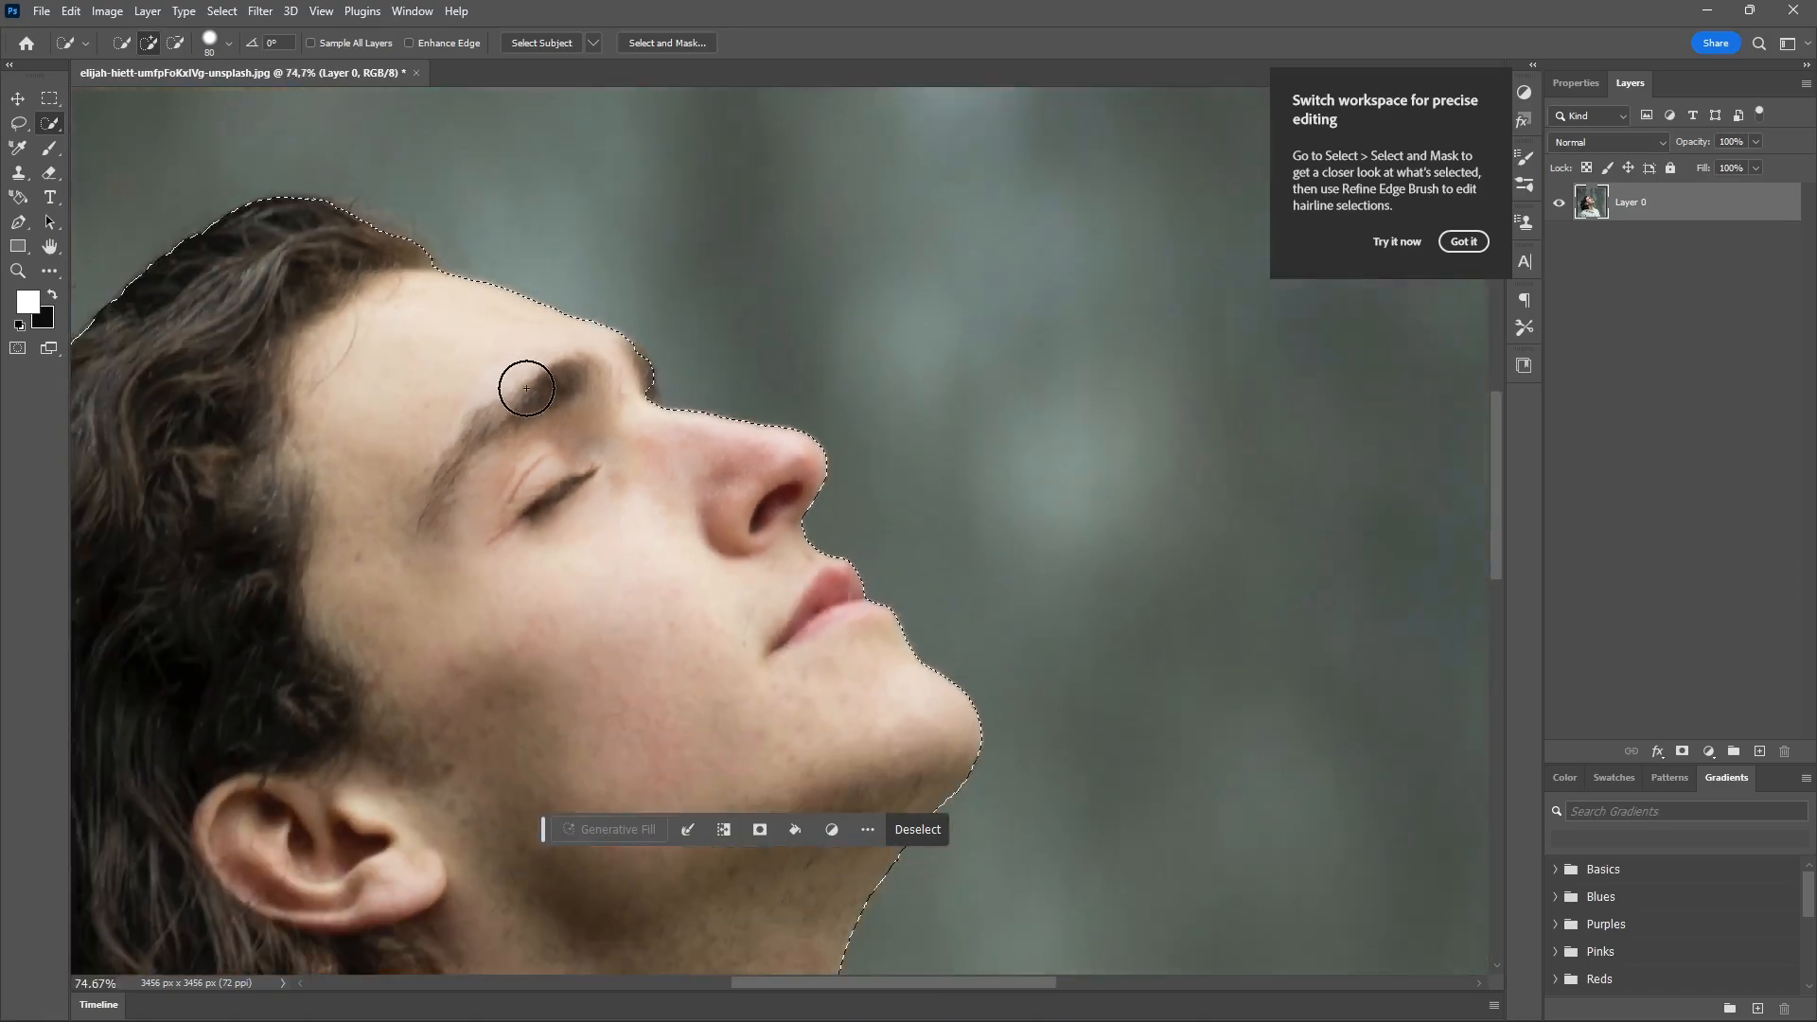
scroll(367, 292, "up", 7)
scroll(447, 248, "up", 2)
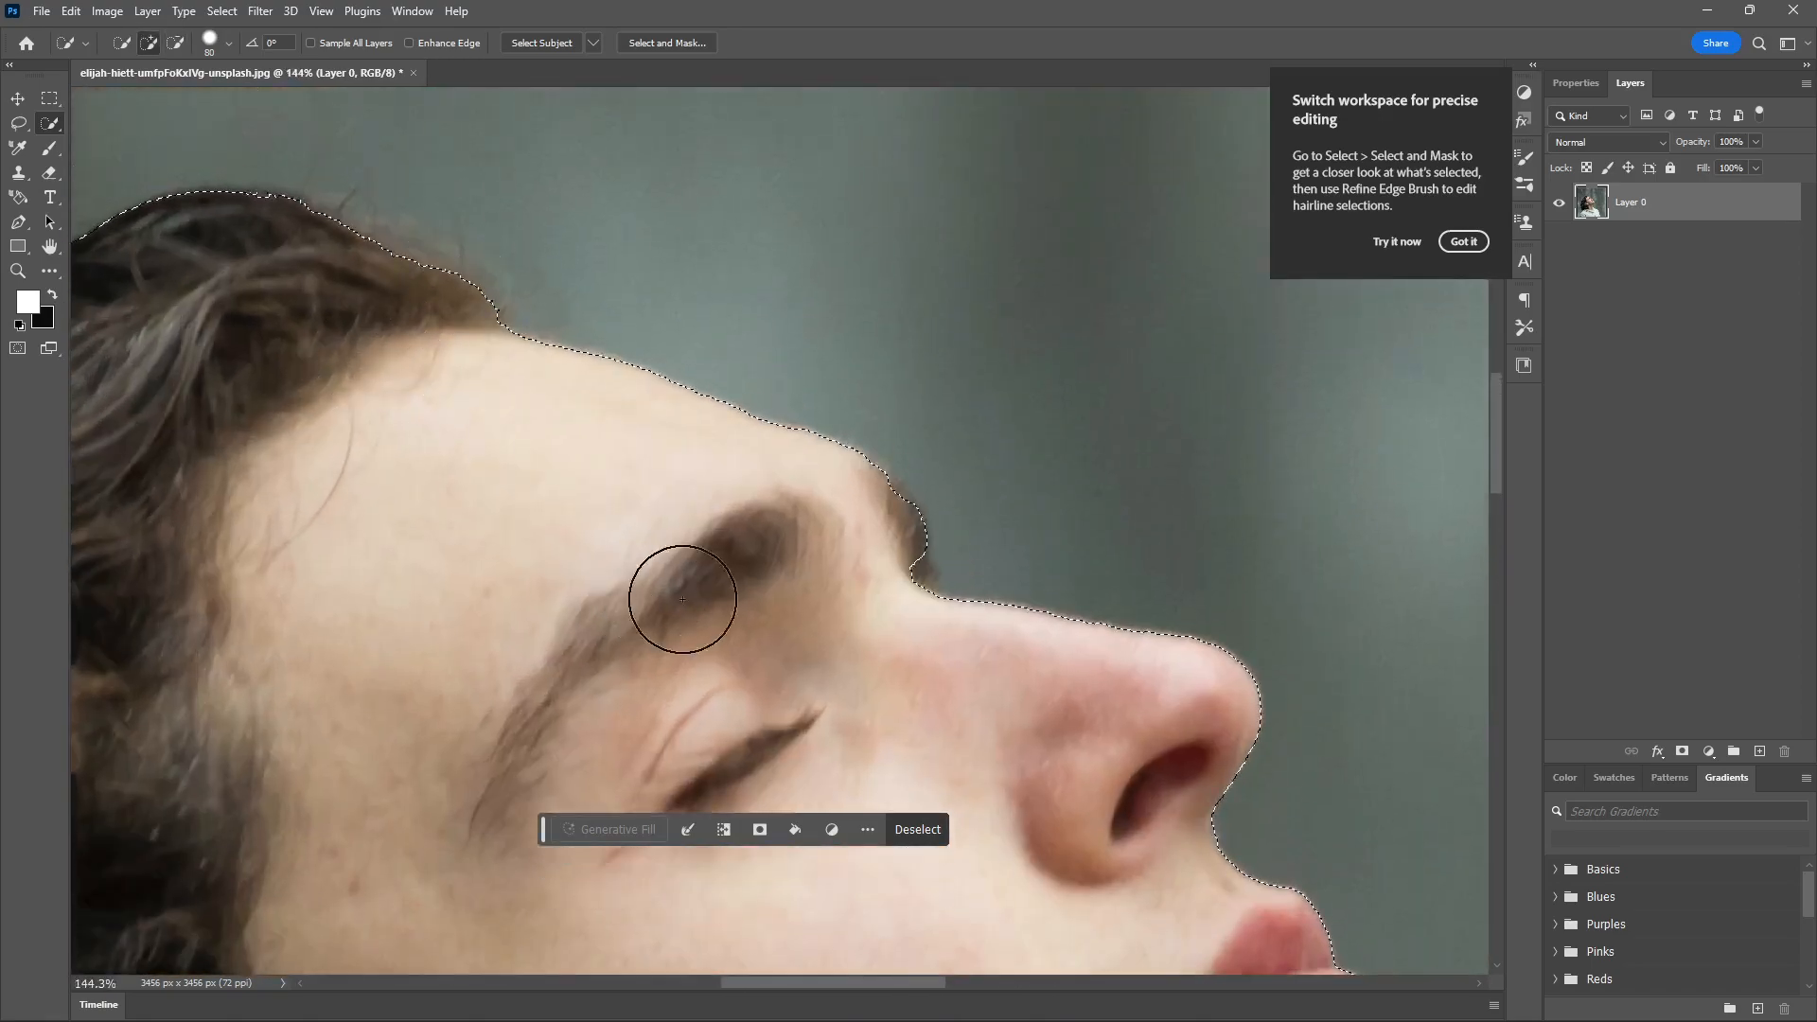
scroll(860, 657, "up", 3)
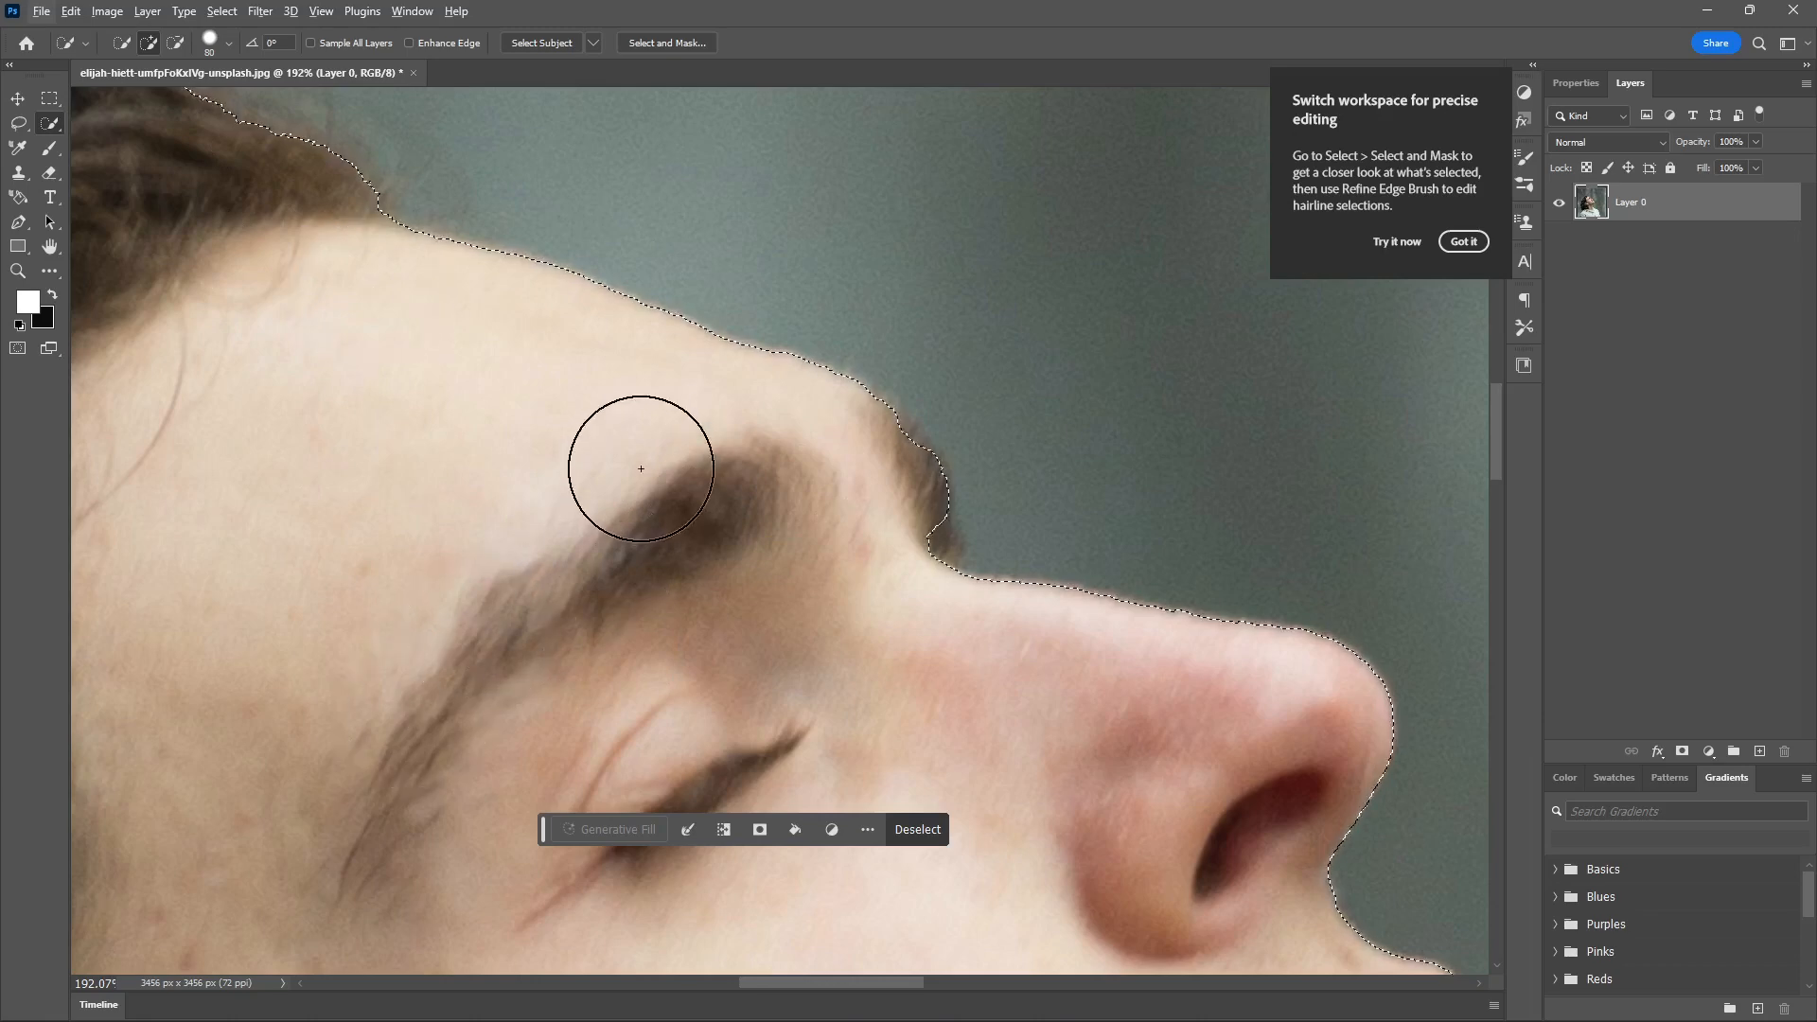
- Adjust the Quick Selection brush size, trying sizes up to 600 px and settling on 45 px
key("bracketright")
key("bracketright")
key("bracketright")
key("bracketright")
key("bracketright")
key("bracketright")
key("bracketright")
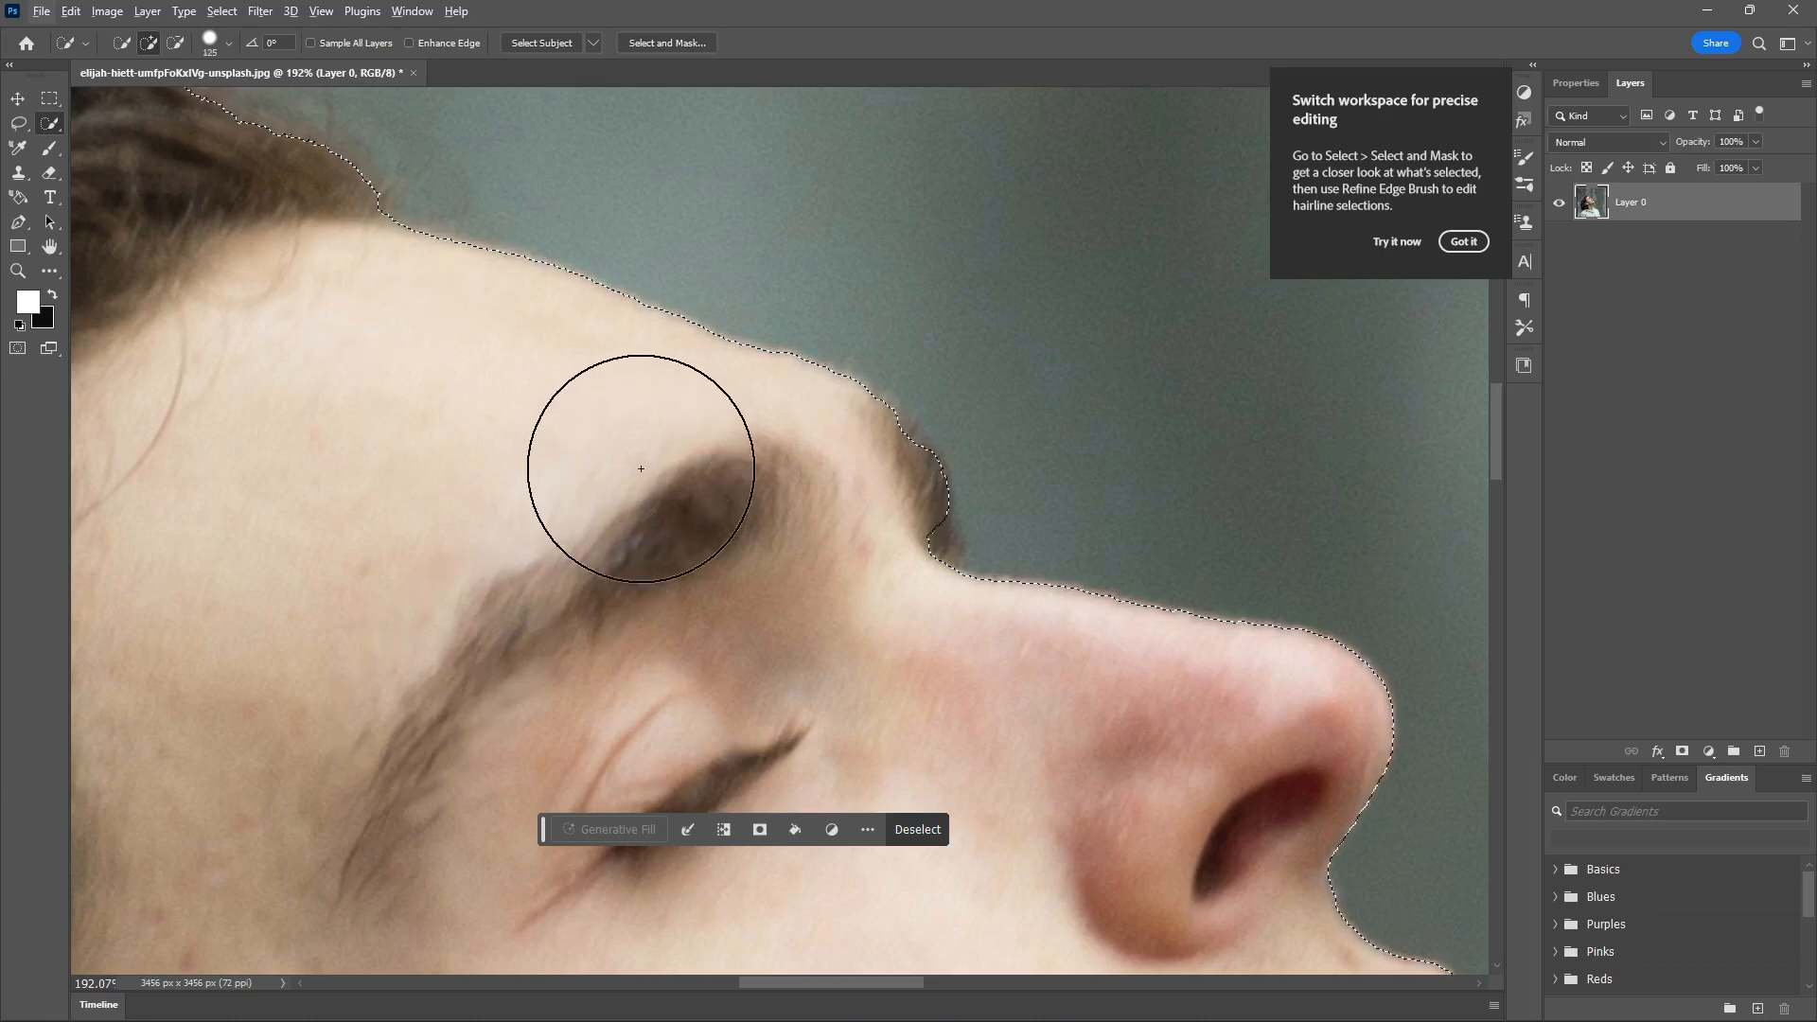
key("bracketright")
key("bracketright")
key("bracketright")
key("bracketright")
key("bracketright")
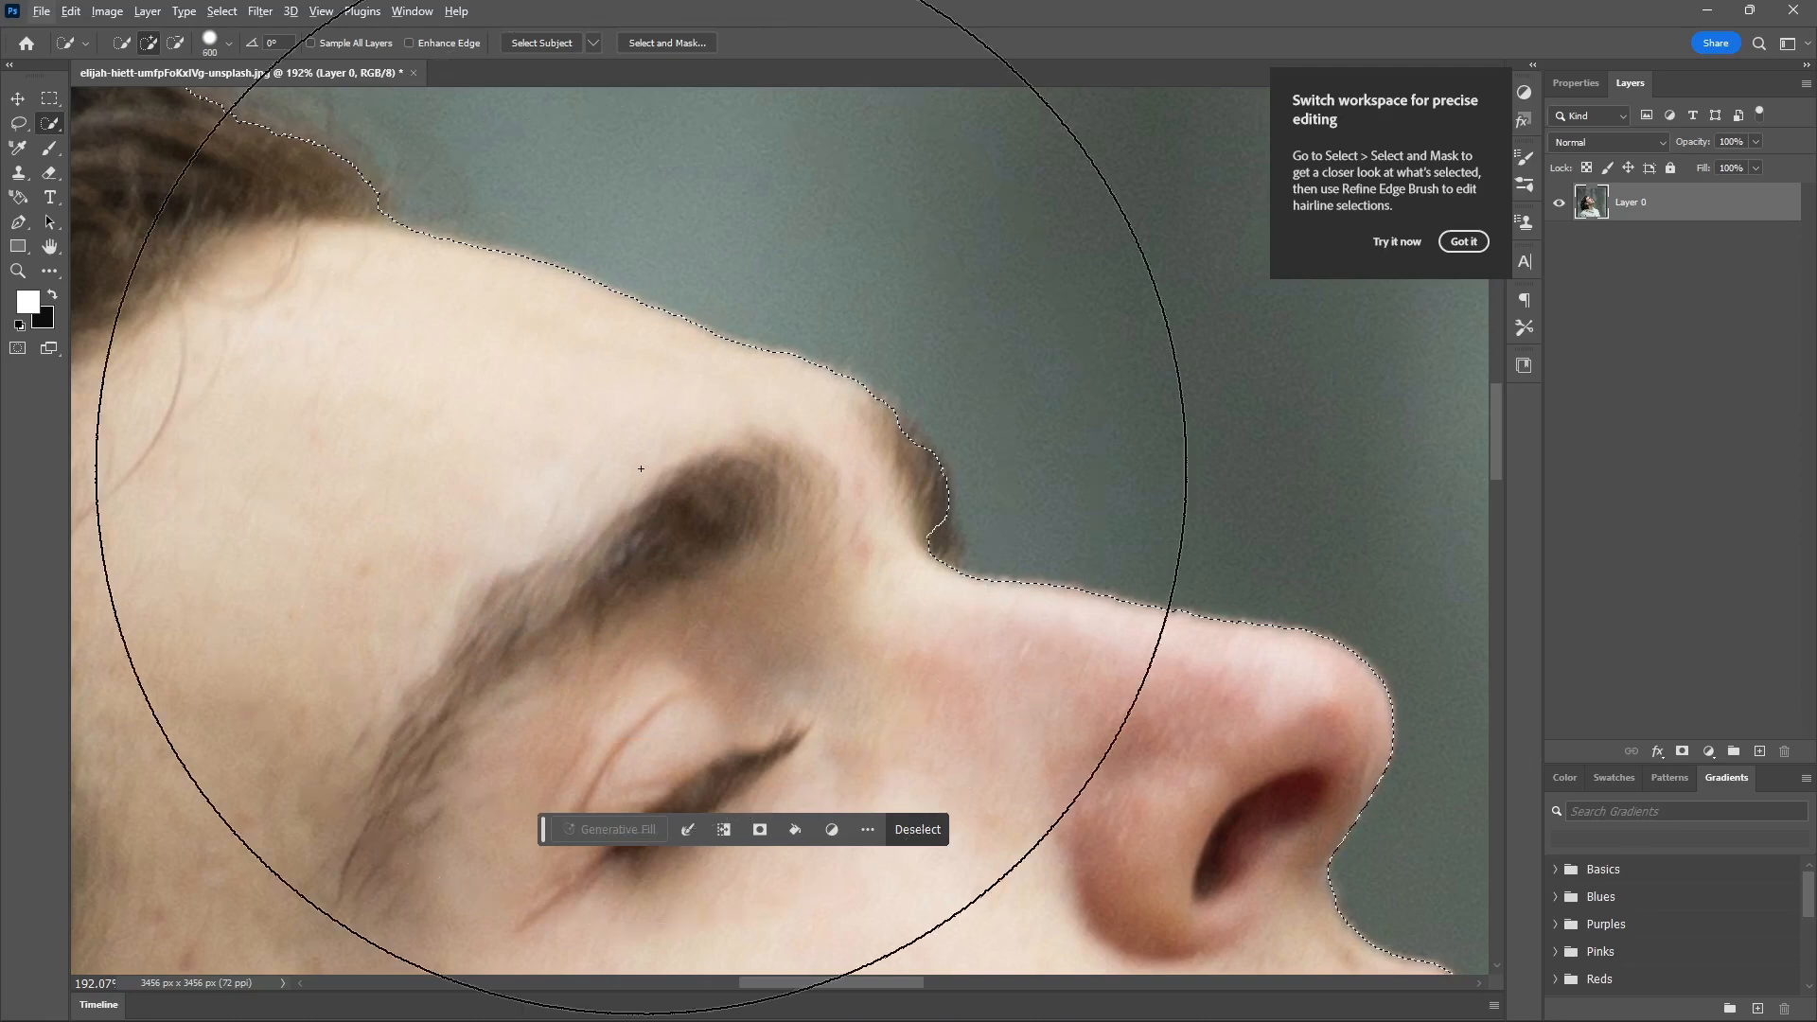
key("bracketleft")
key("bracketleft")
key("bracketleft")
key("bracketleft")
key("bracketleft")
key("bracketleft")
key("bracketleft")
key("bracketleft")
key("bracketleft")
key("bracketleft")
key("bracketleft")
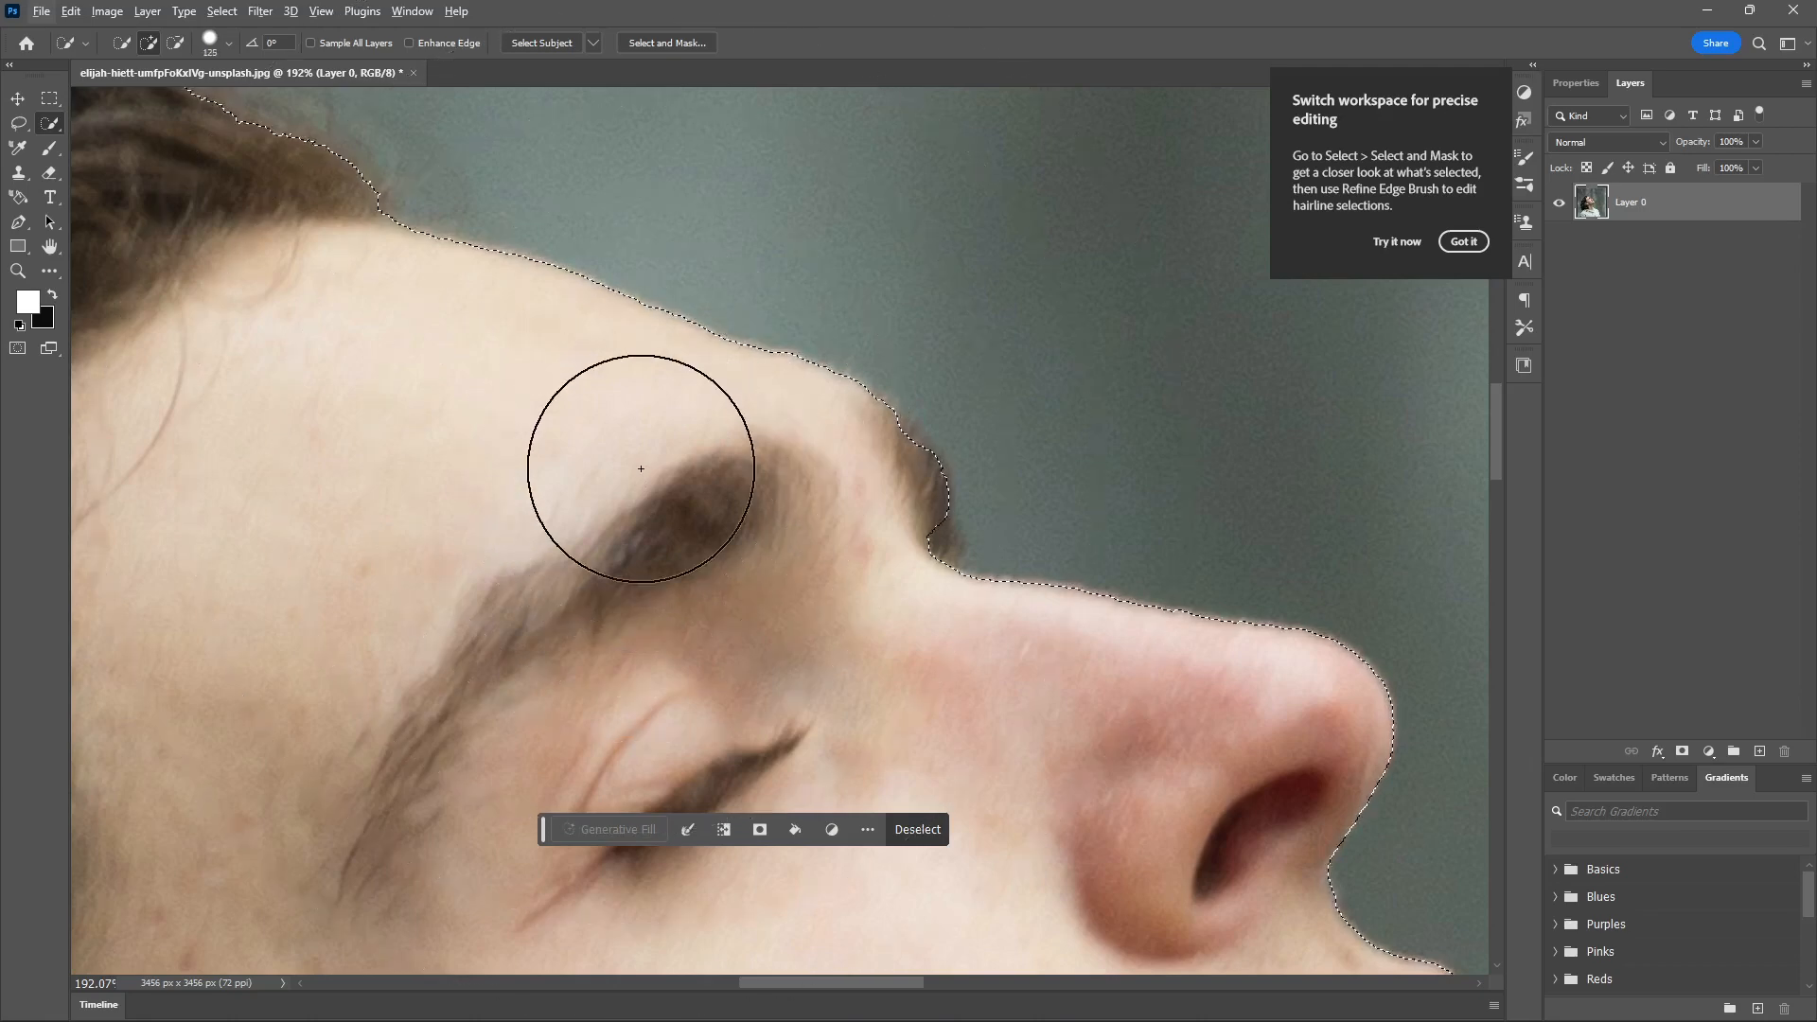
key("bracketleft")
key("bracketleft")
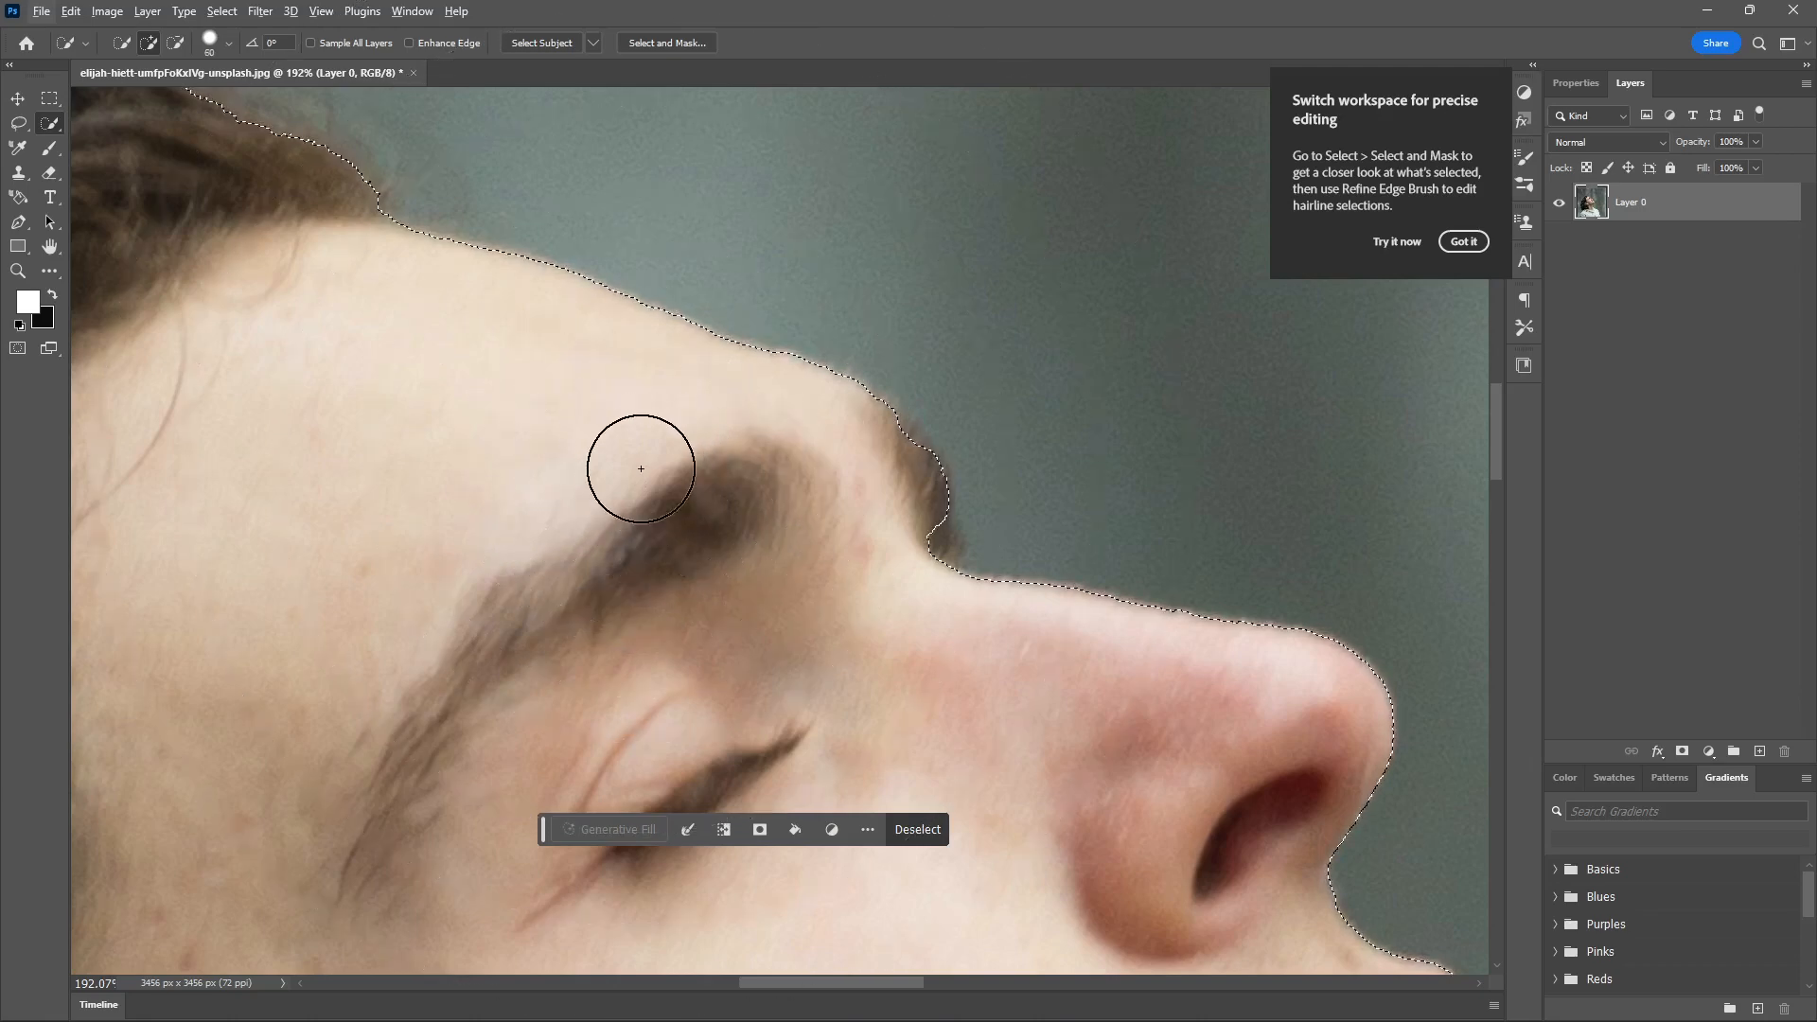
key("bracketright")
key("bracketright")
key("bracketright")
key("bracketright")
key("bracketright")
key("bracketright")
key("bracketright")
key("bracketright")
key("bracketright")
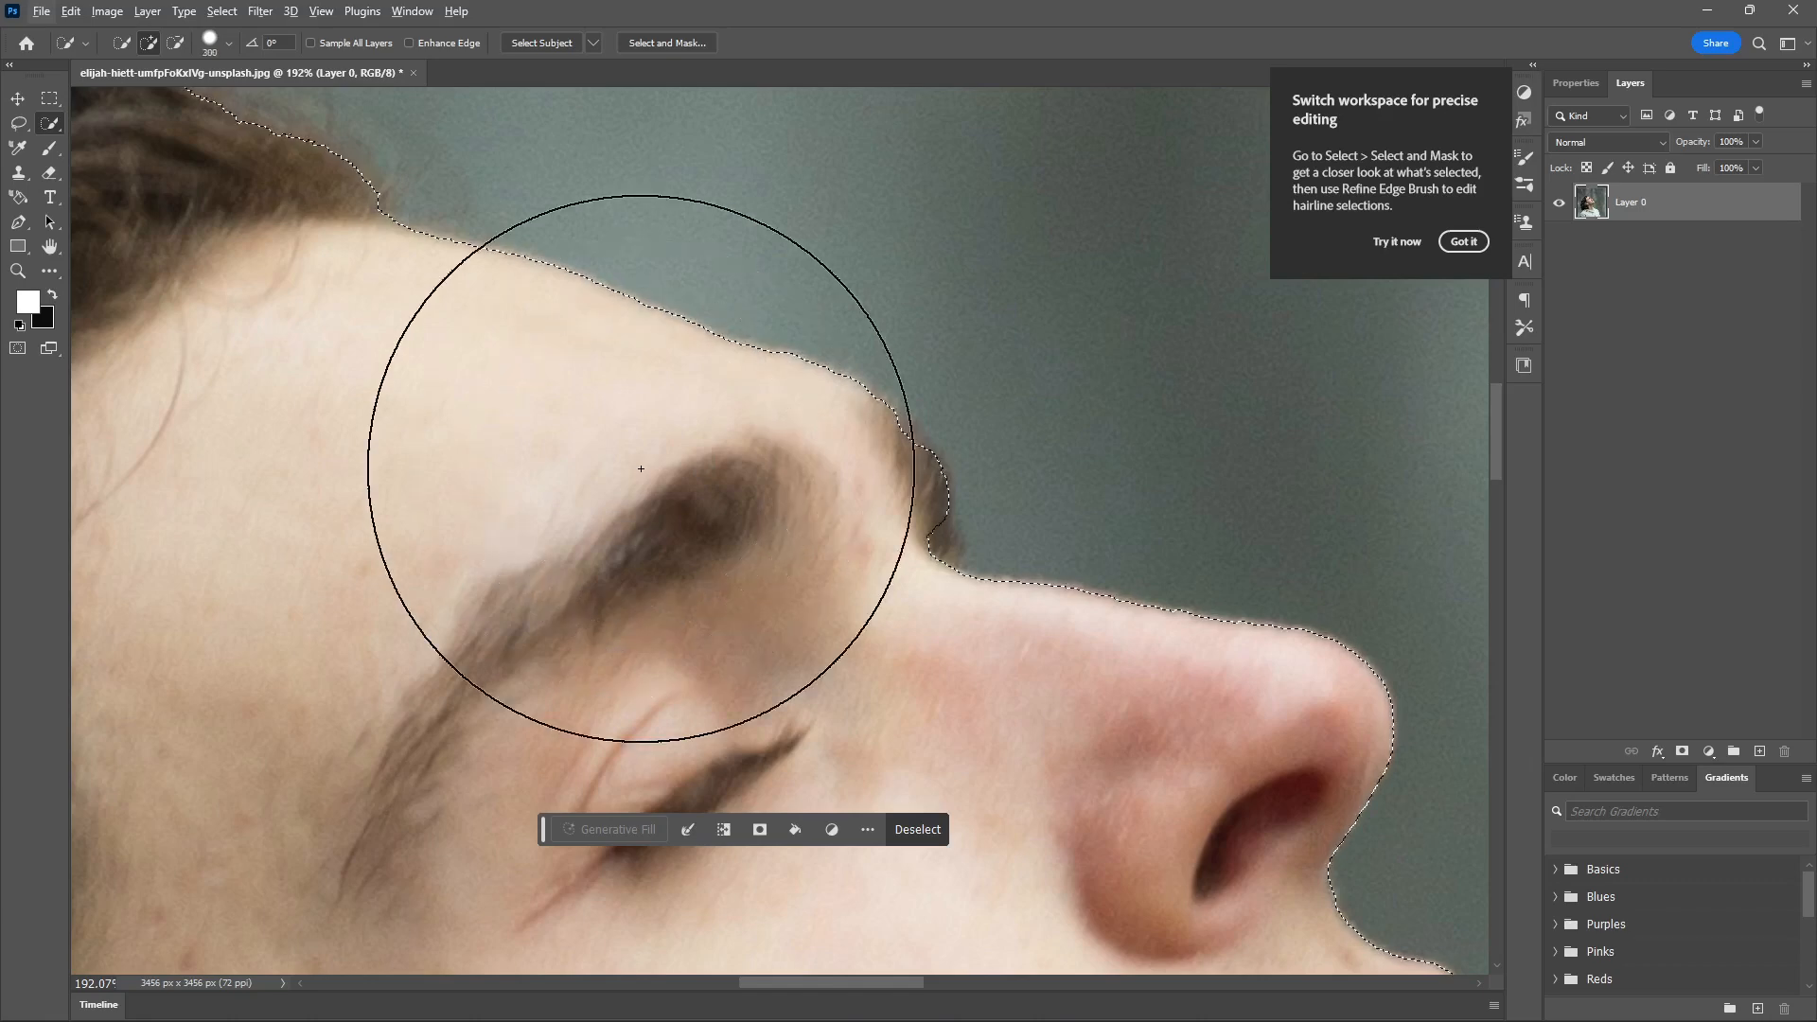
key("bracketleft")
key("bracketleft")
key("bracketleft")
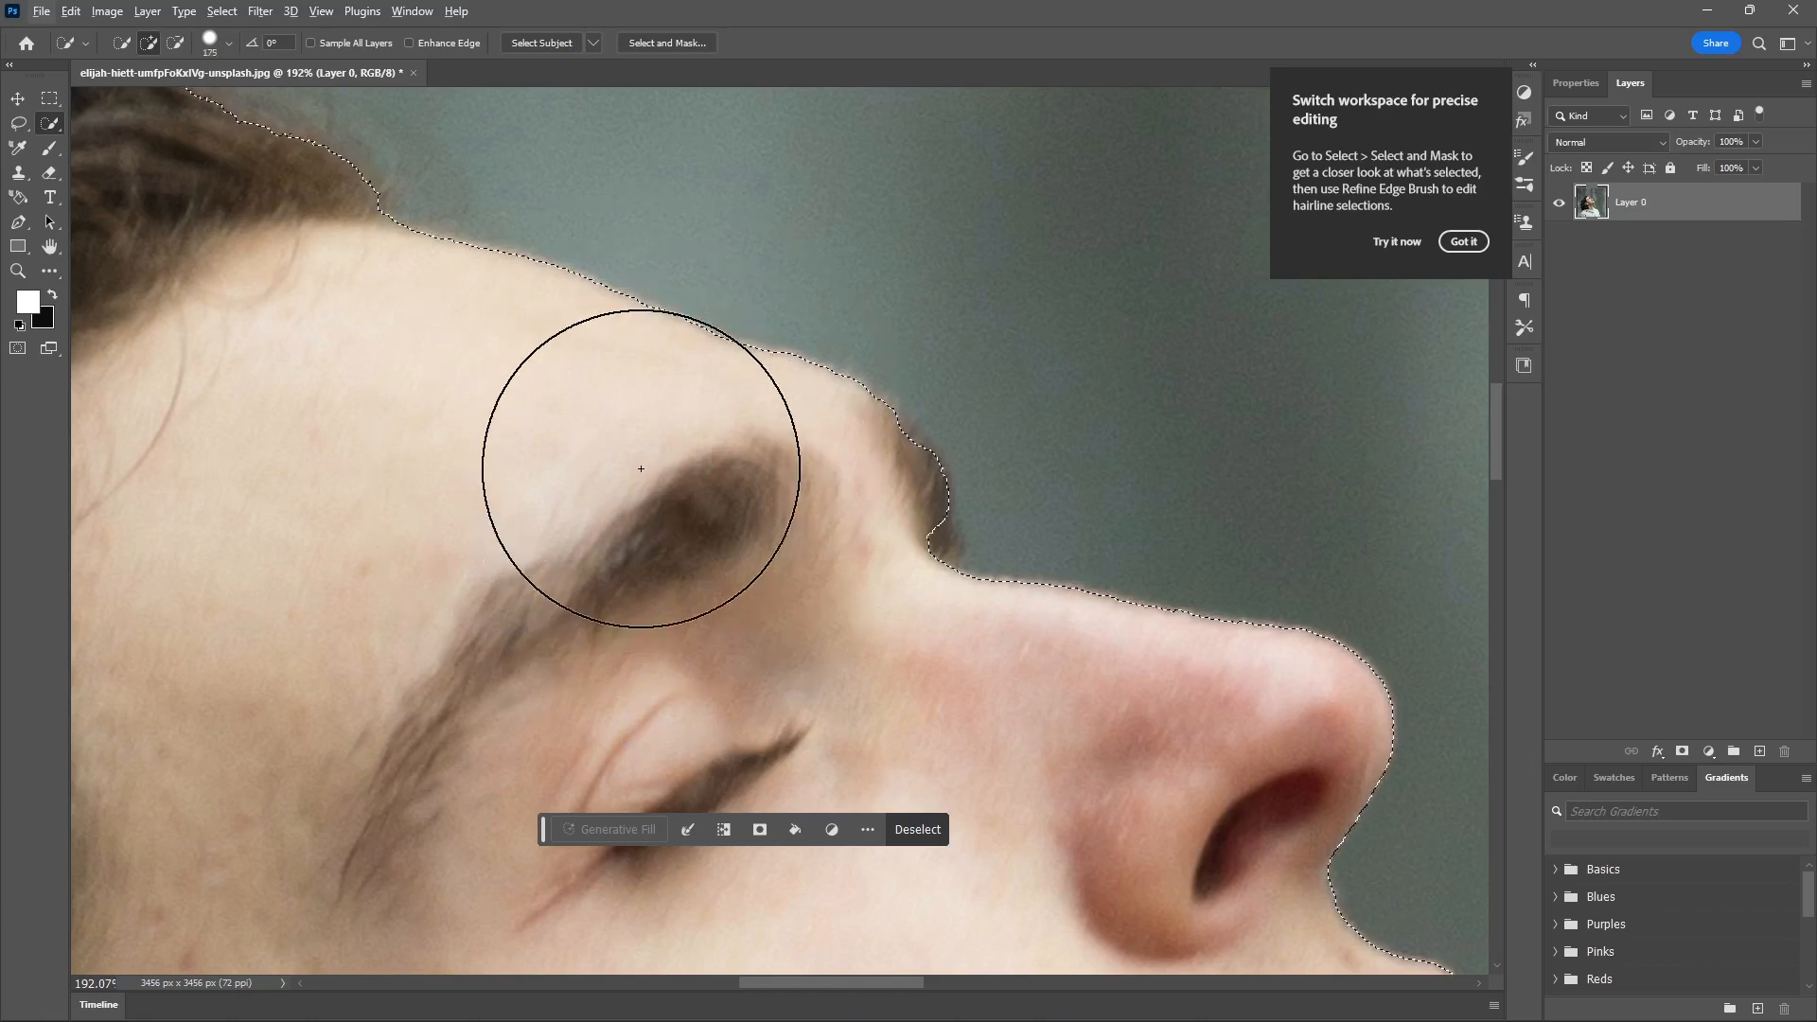
key("bracketleft")
key("bracketleft")
key("bracketright")
key("bracketleft")
key("bracketleft")
key("bracketleft")
key("bracketleft")
key("bracketleft")
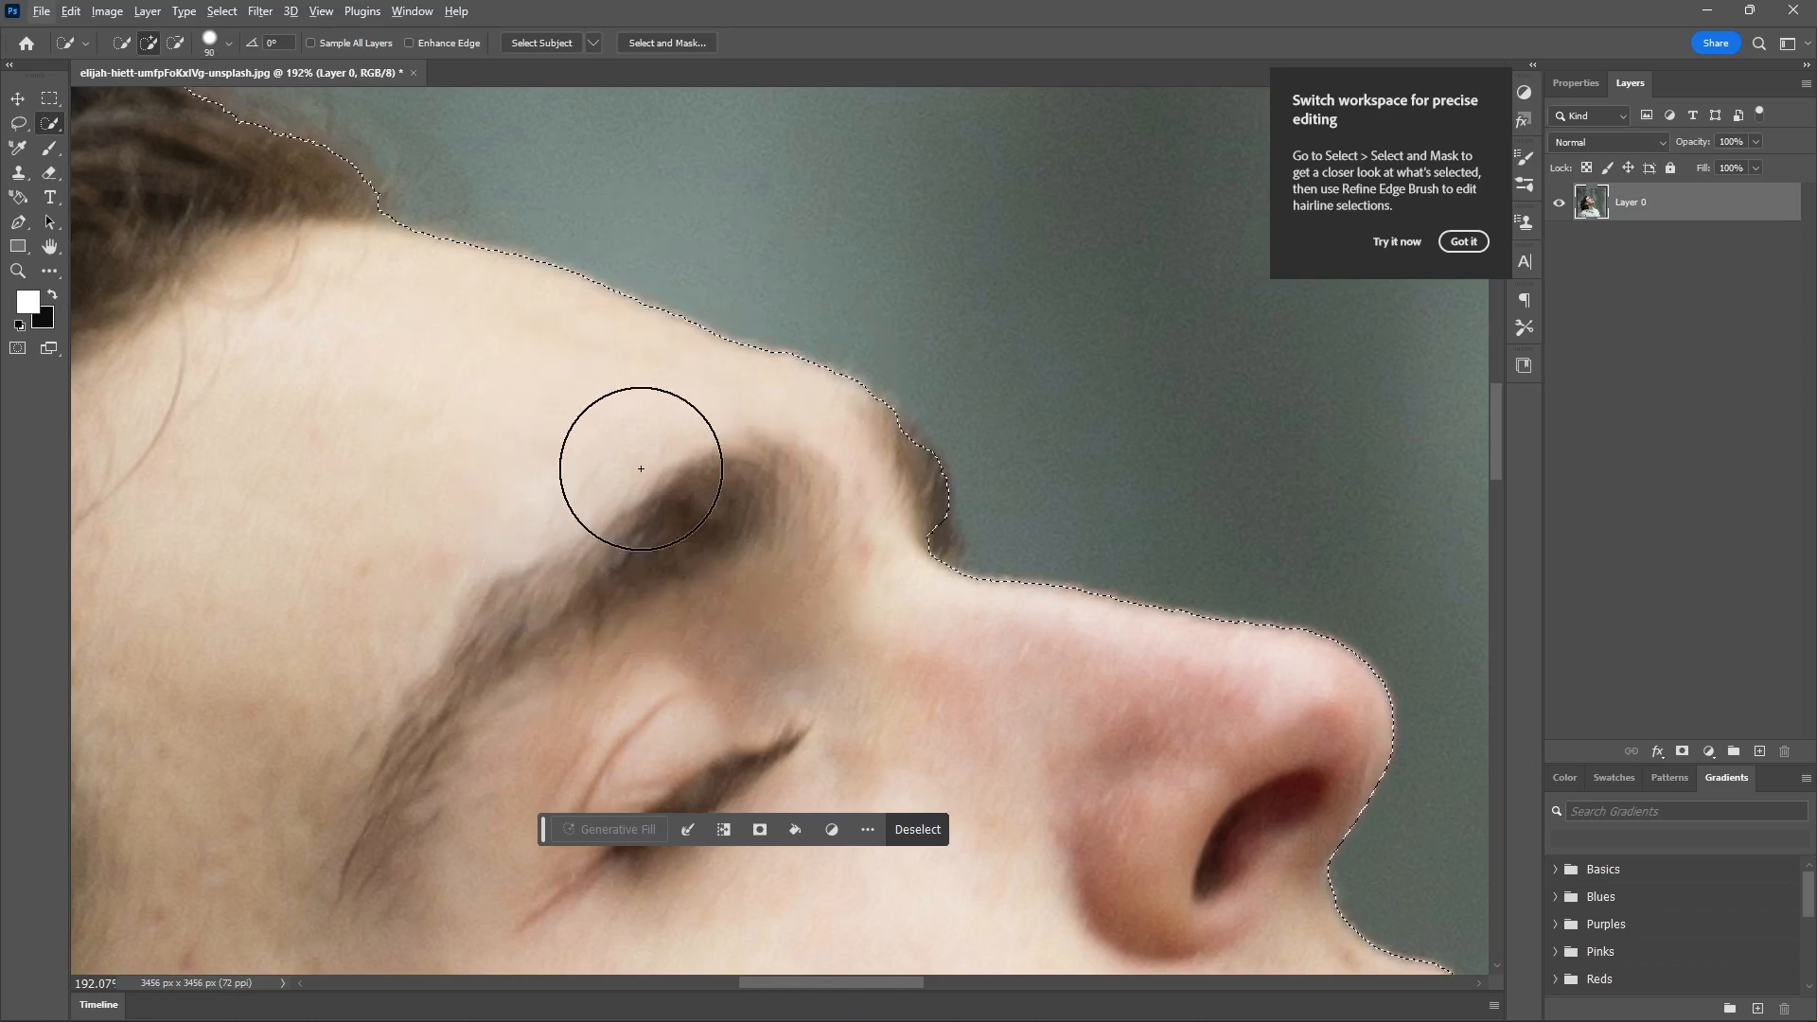
key("bracketleft")
key("bracketright")
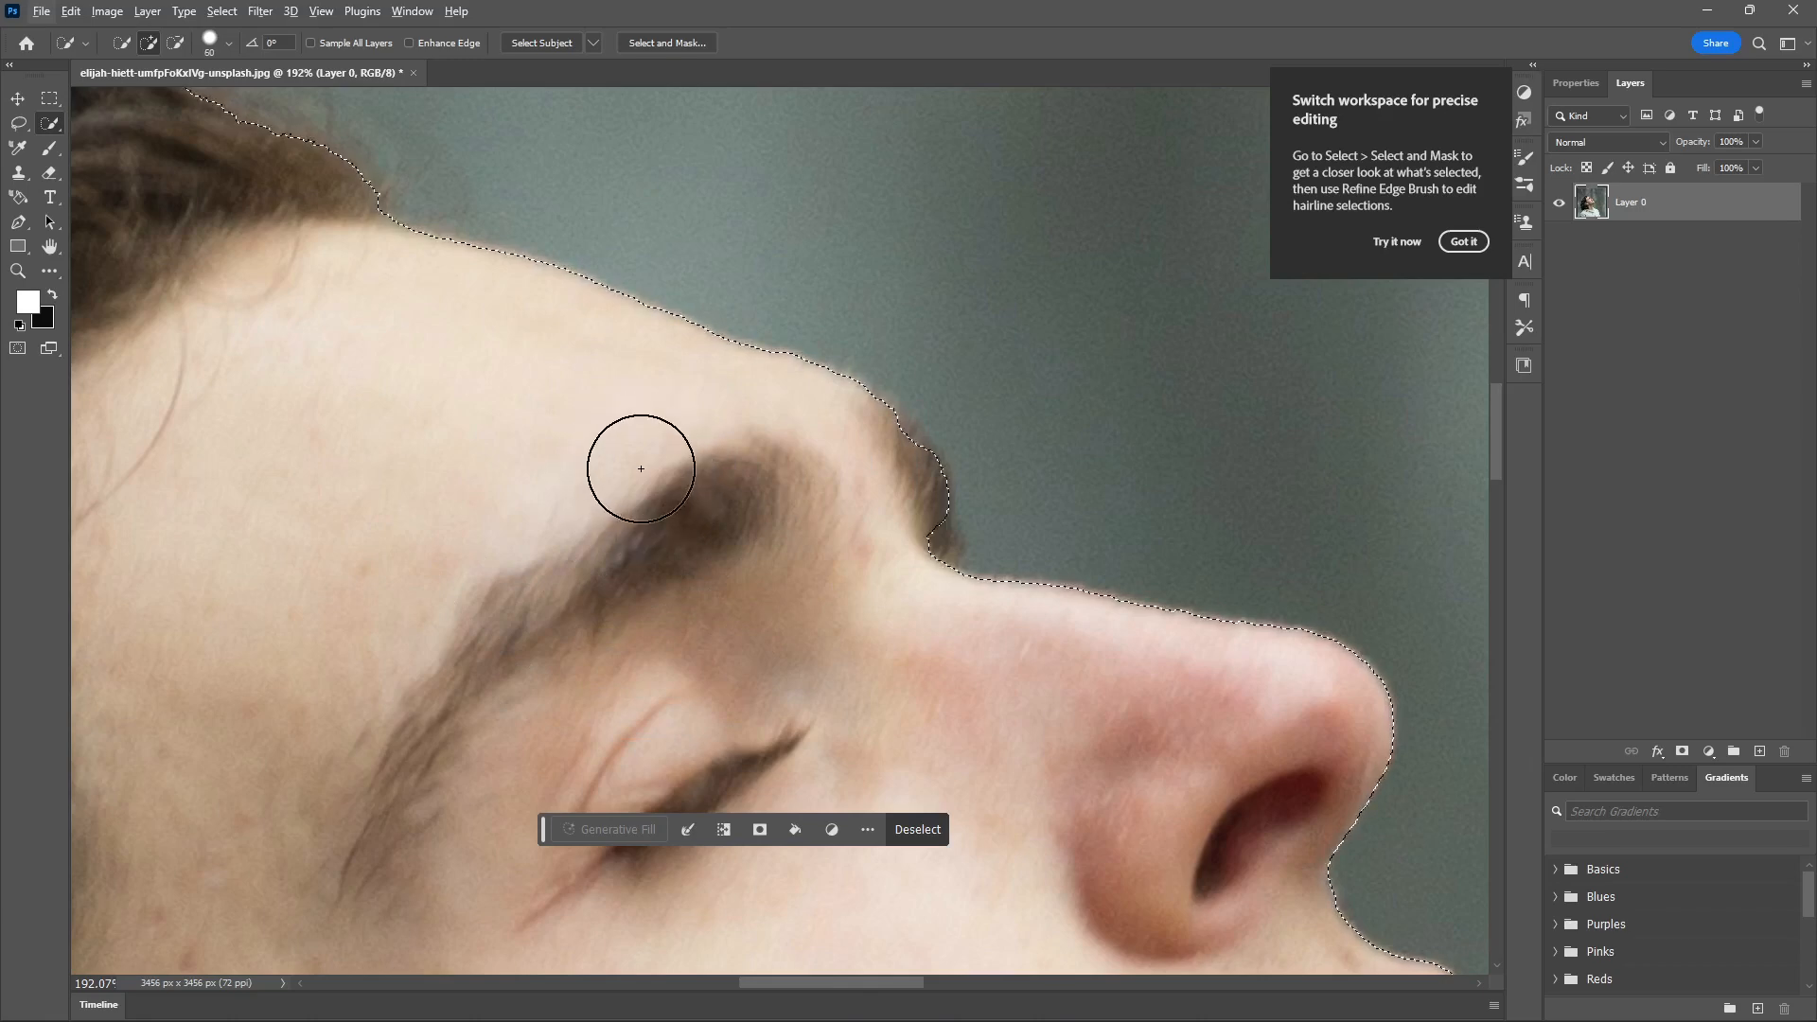
key("bracketleft")
key("bracketleft")
key("bracketleft")
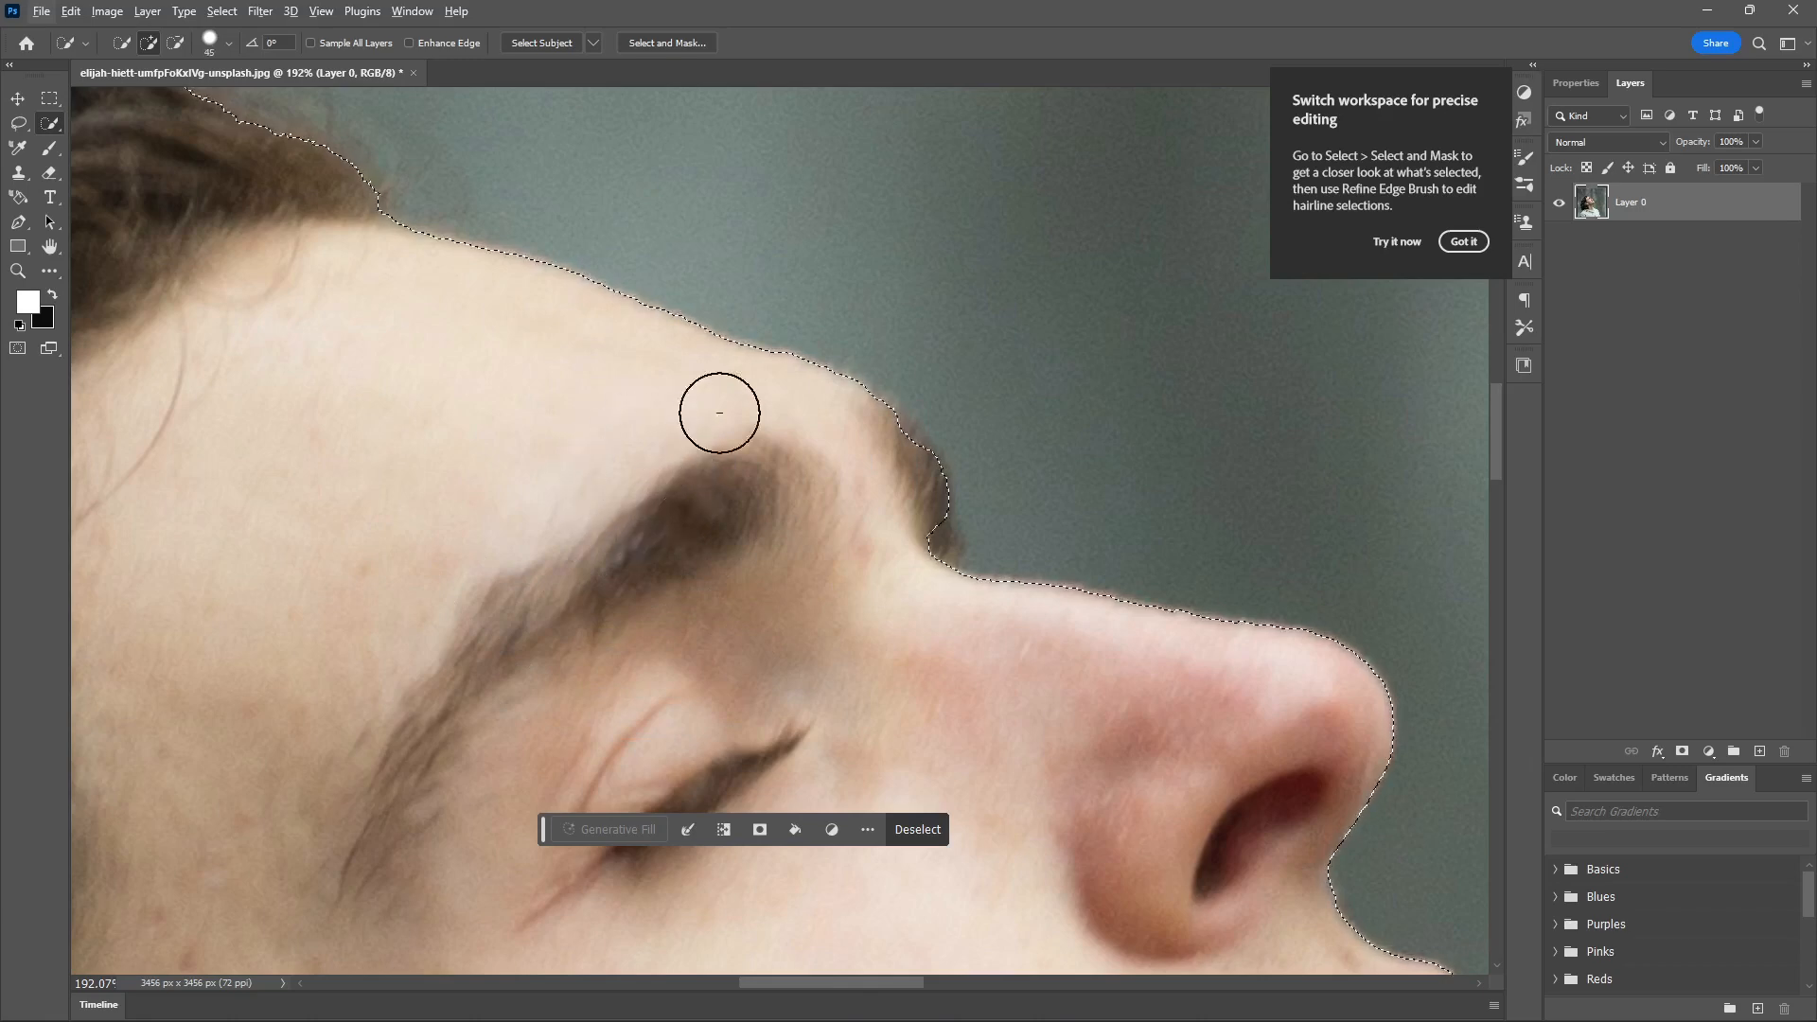
- Try to subtract the far eyebrow area from the selection with the Quick Selection brush, and undo the subtraction
scroll(994, 502, "up", 5)
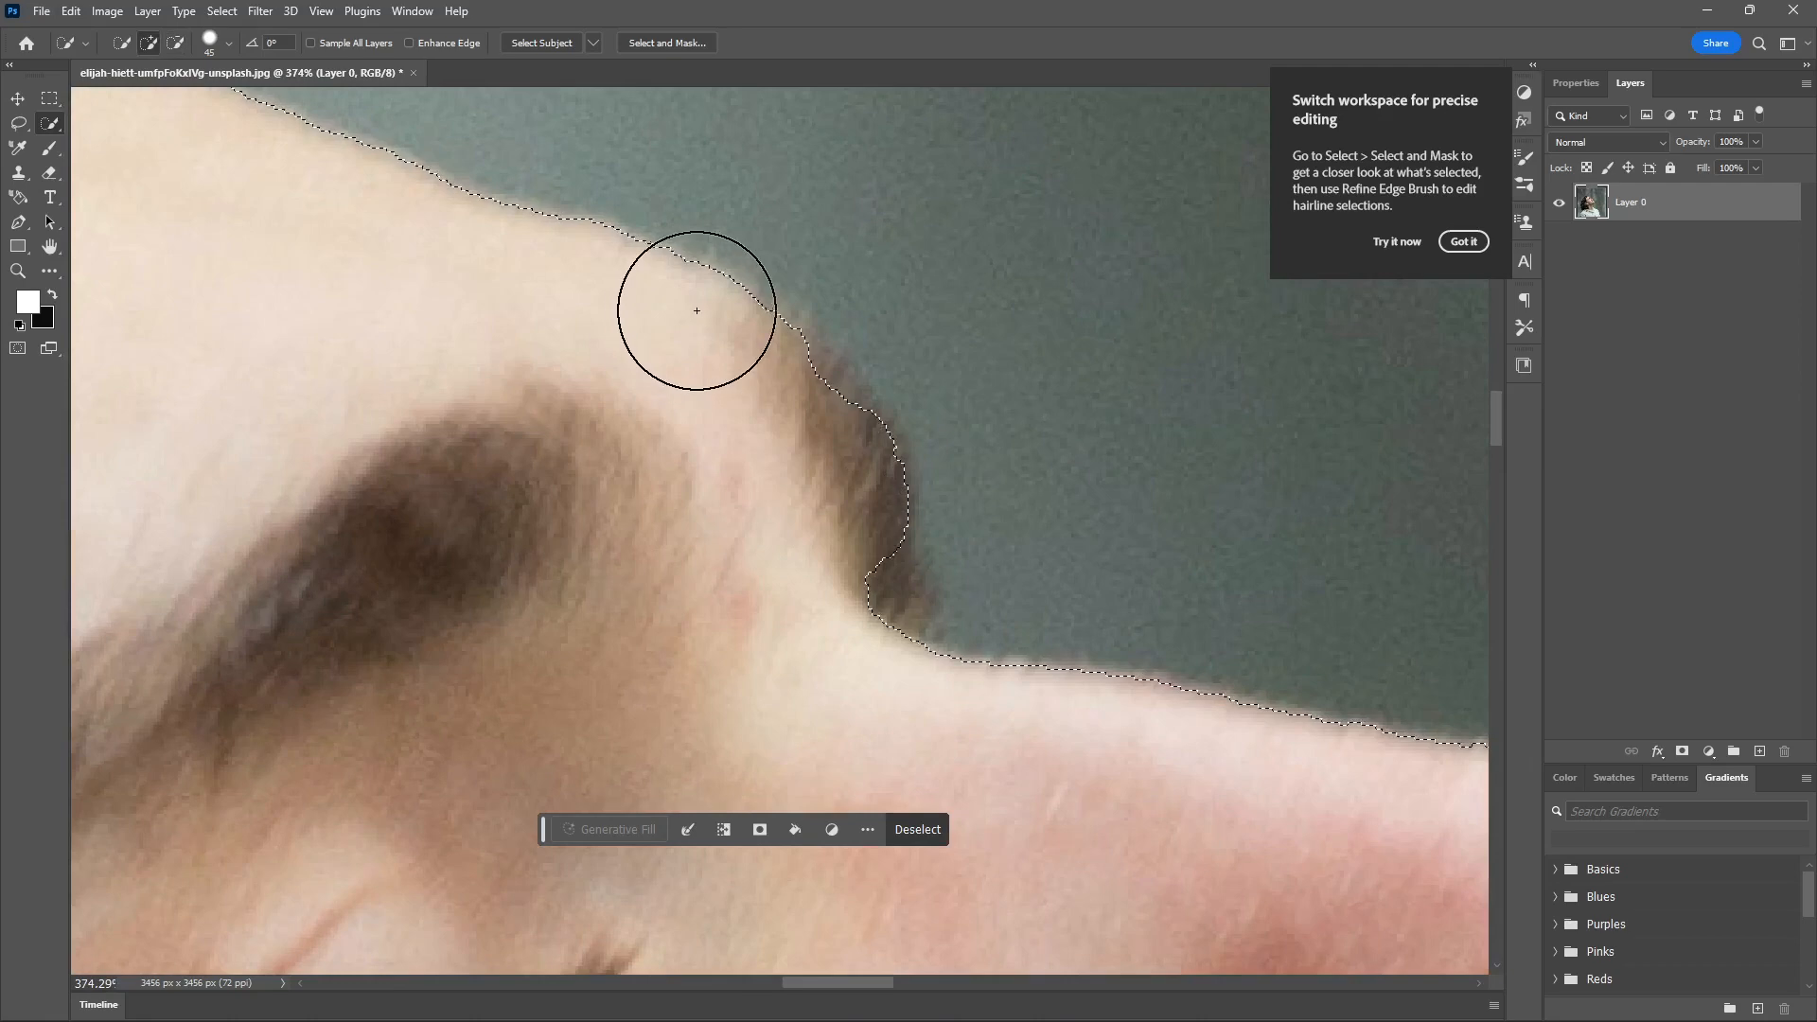
scroll(791, 360, "up", 2)
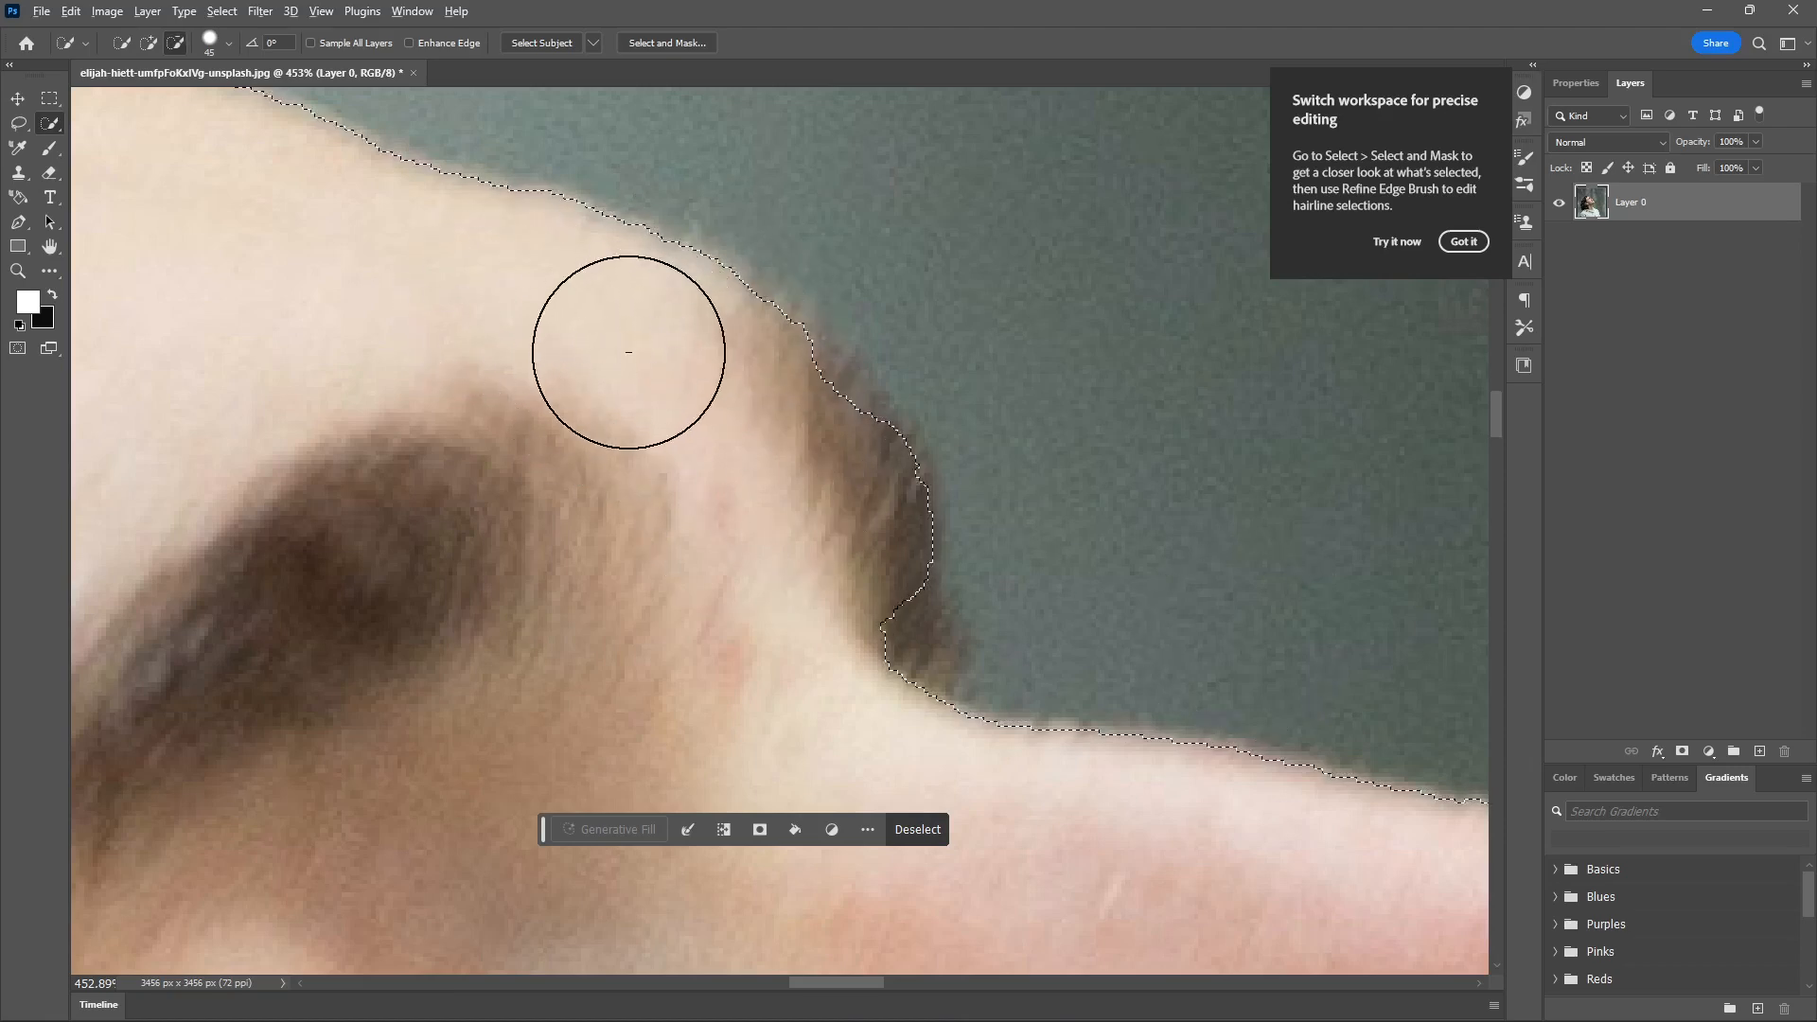
key("alt")
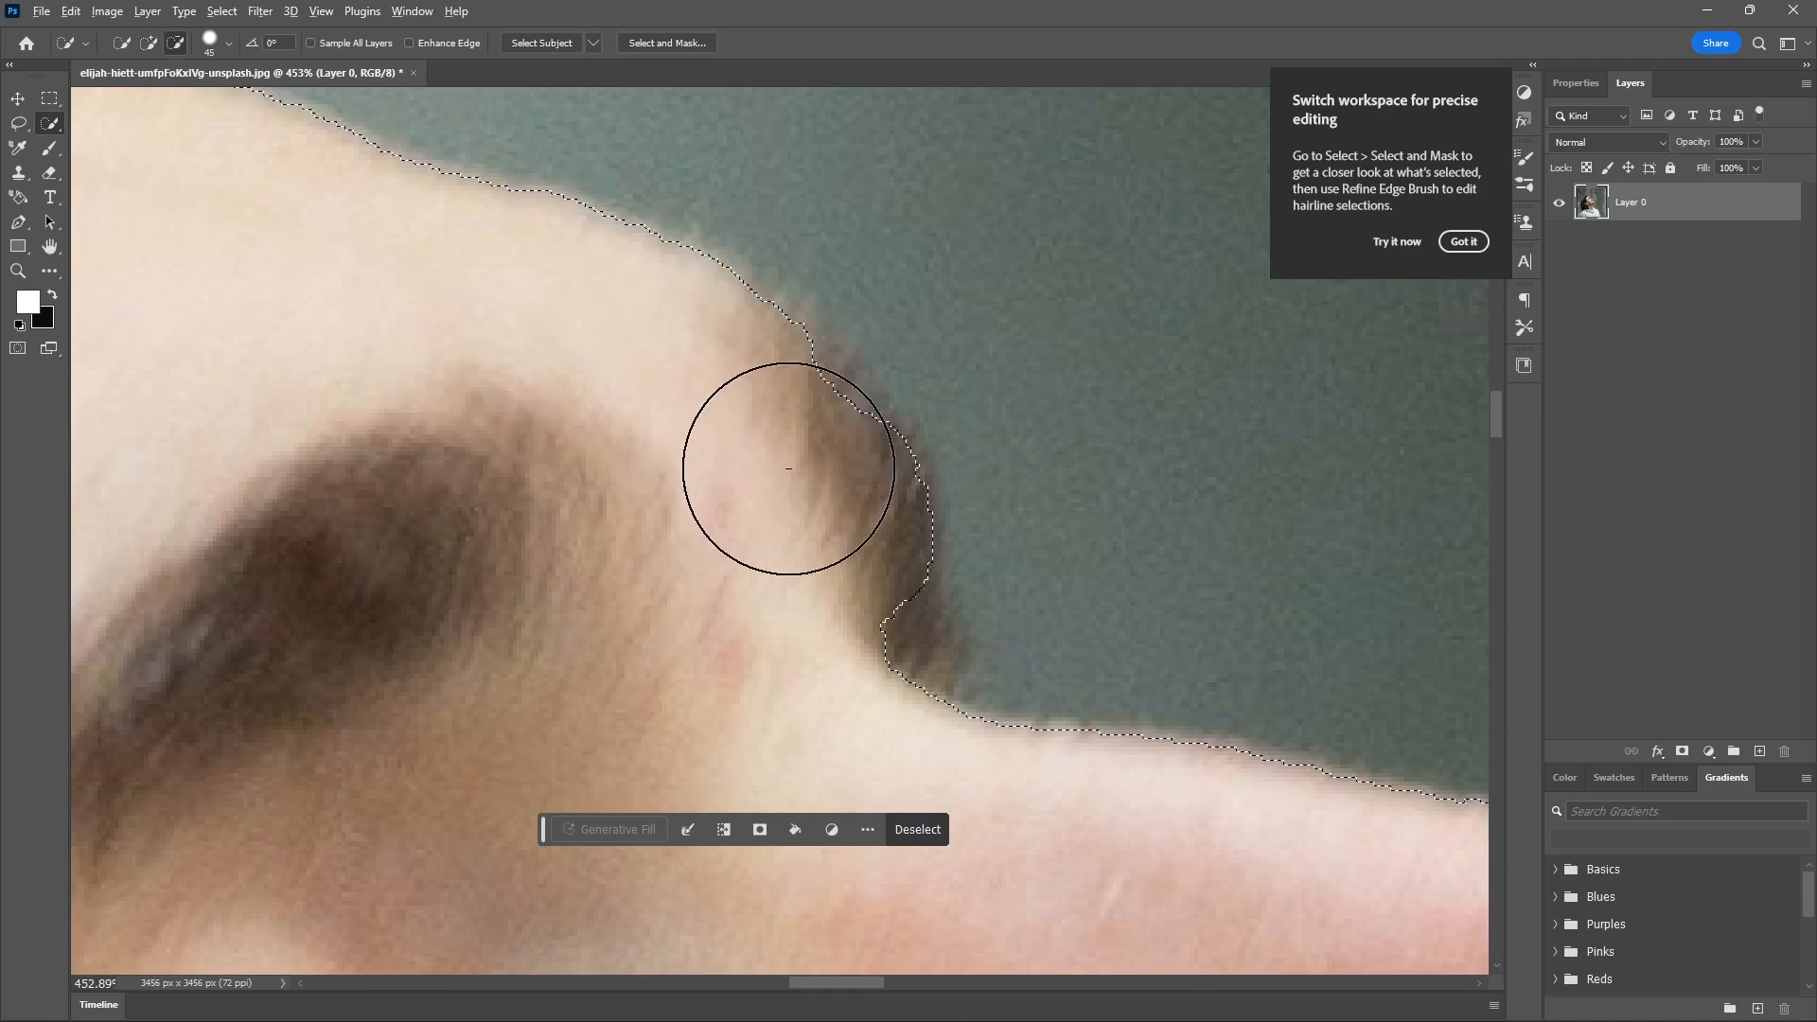
scroll(767, 449, "up", 1)
scroll(751, 439, "down", 4)
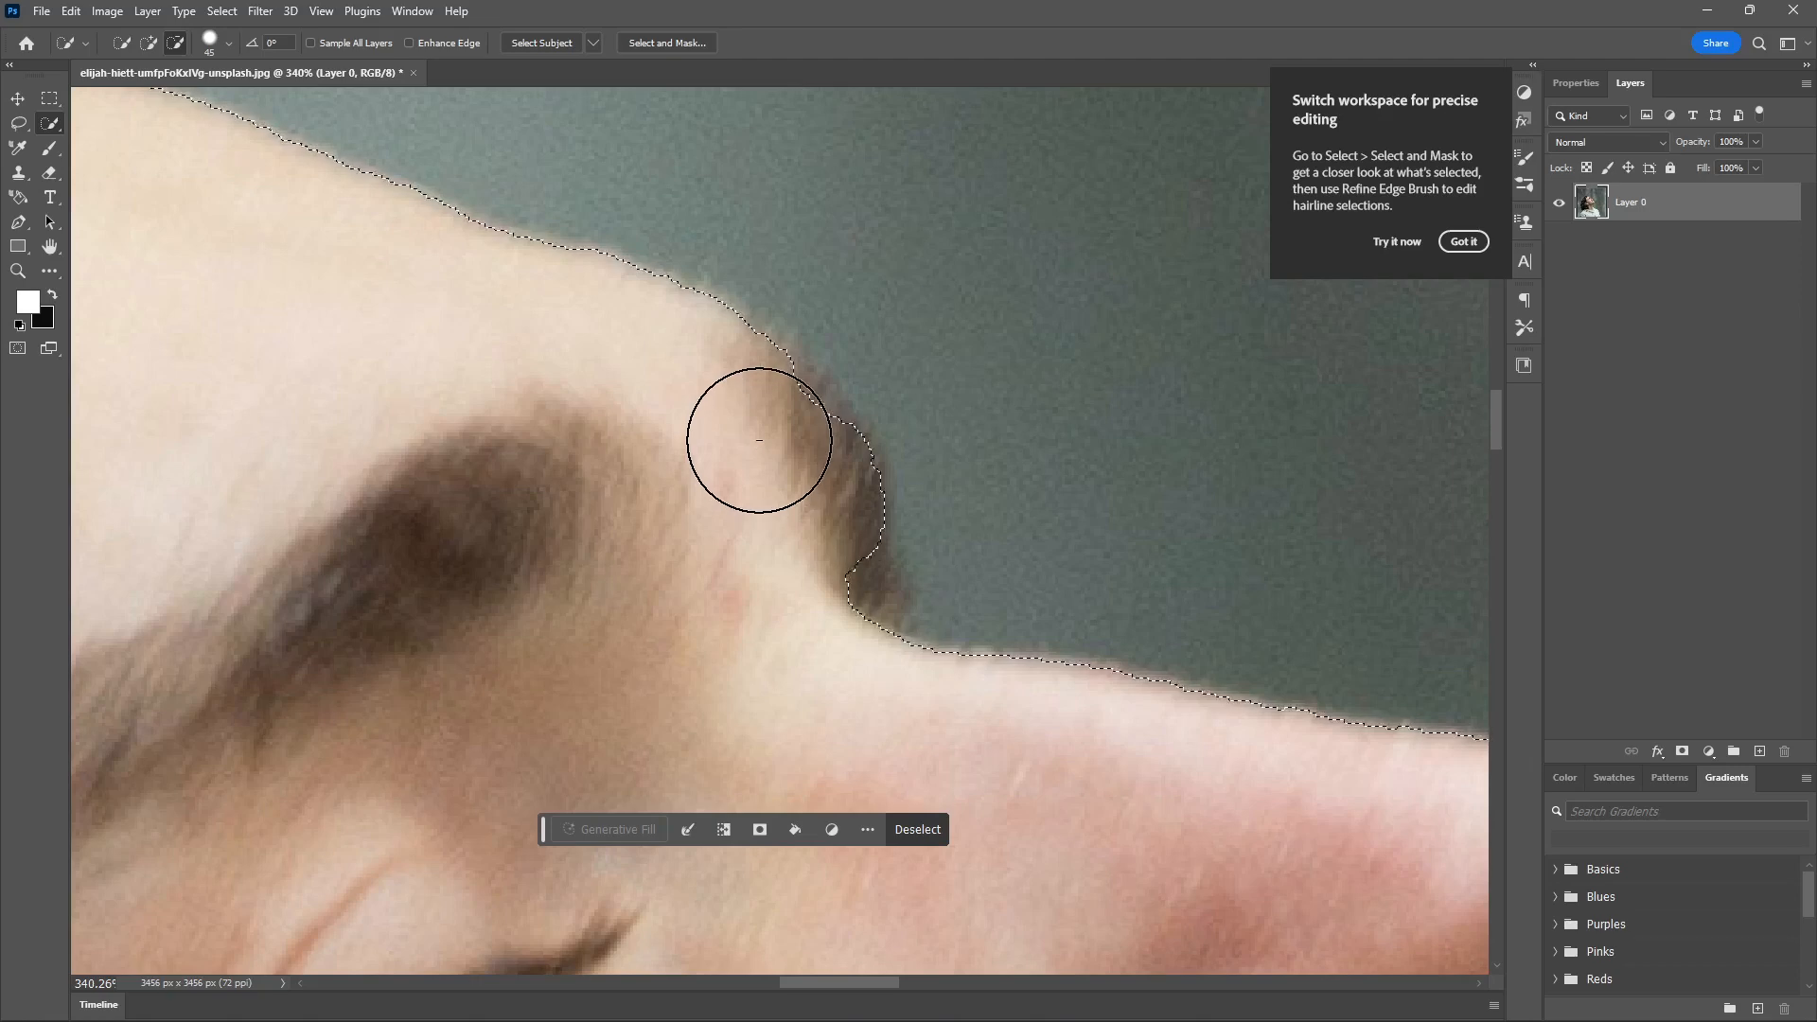
left_click(761, 438, "alt")
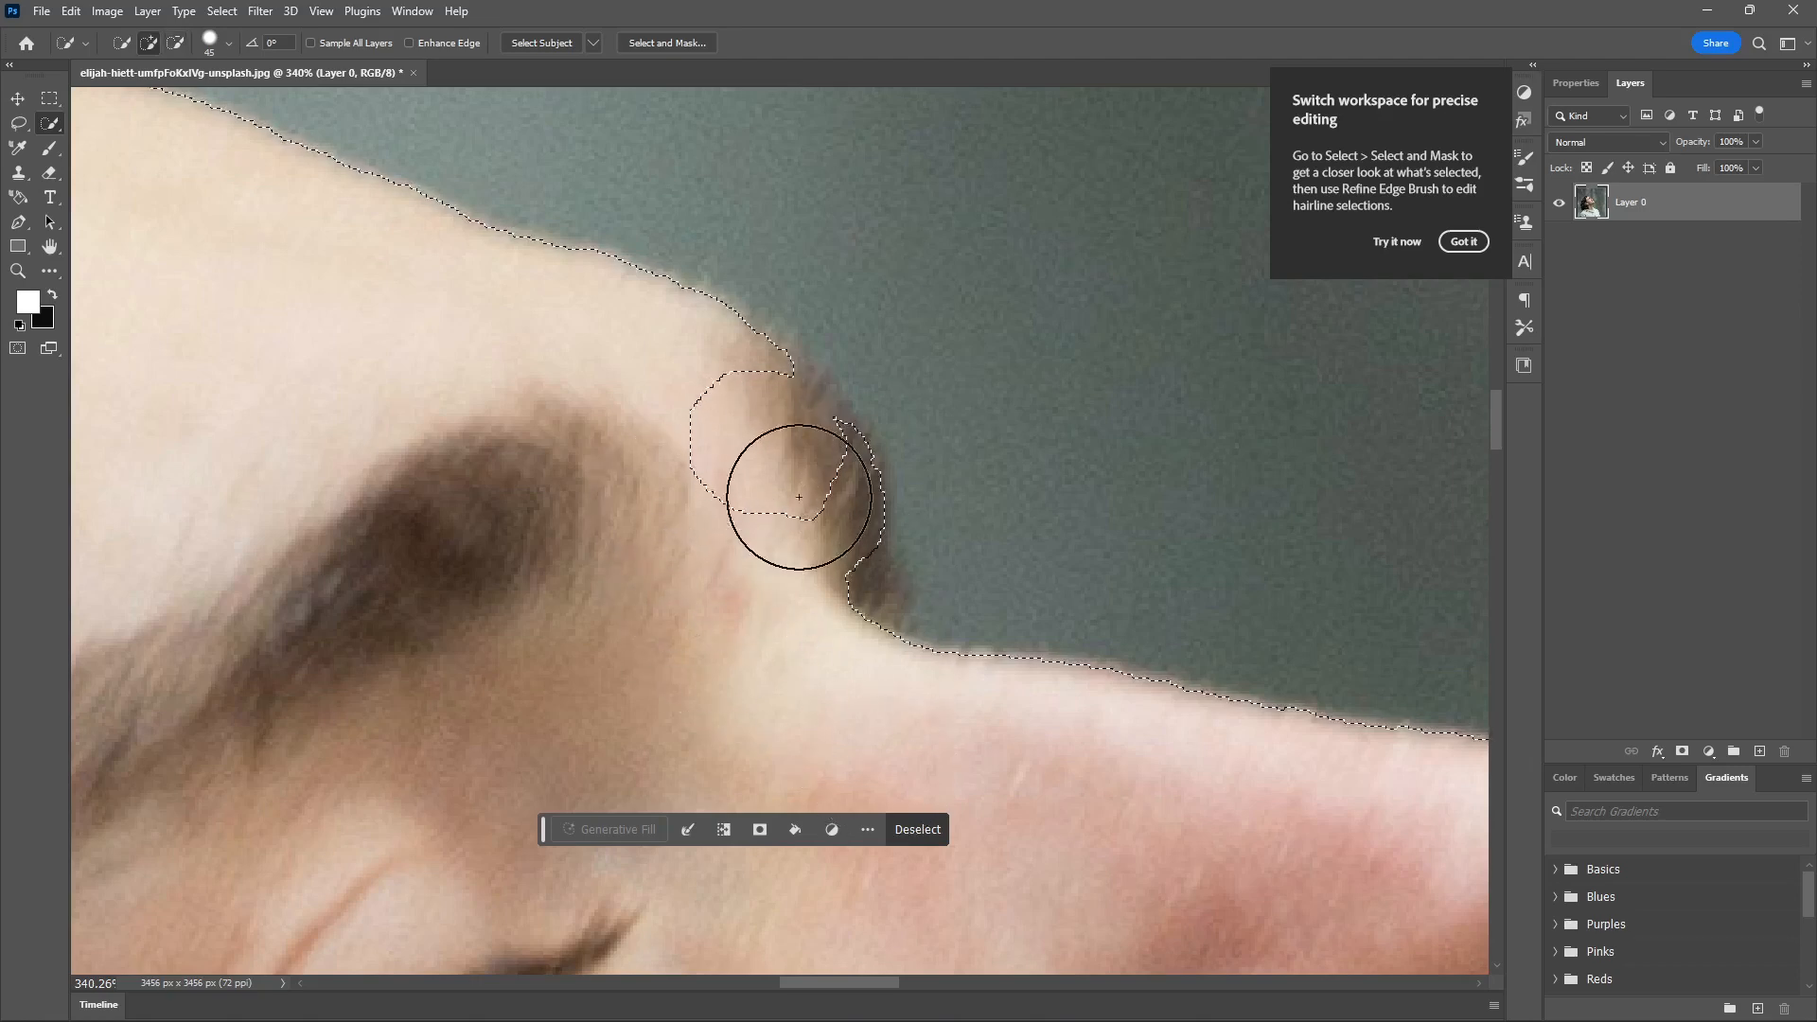
left_click_drag(620, 398, 719, 492)
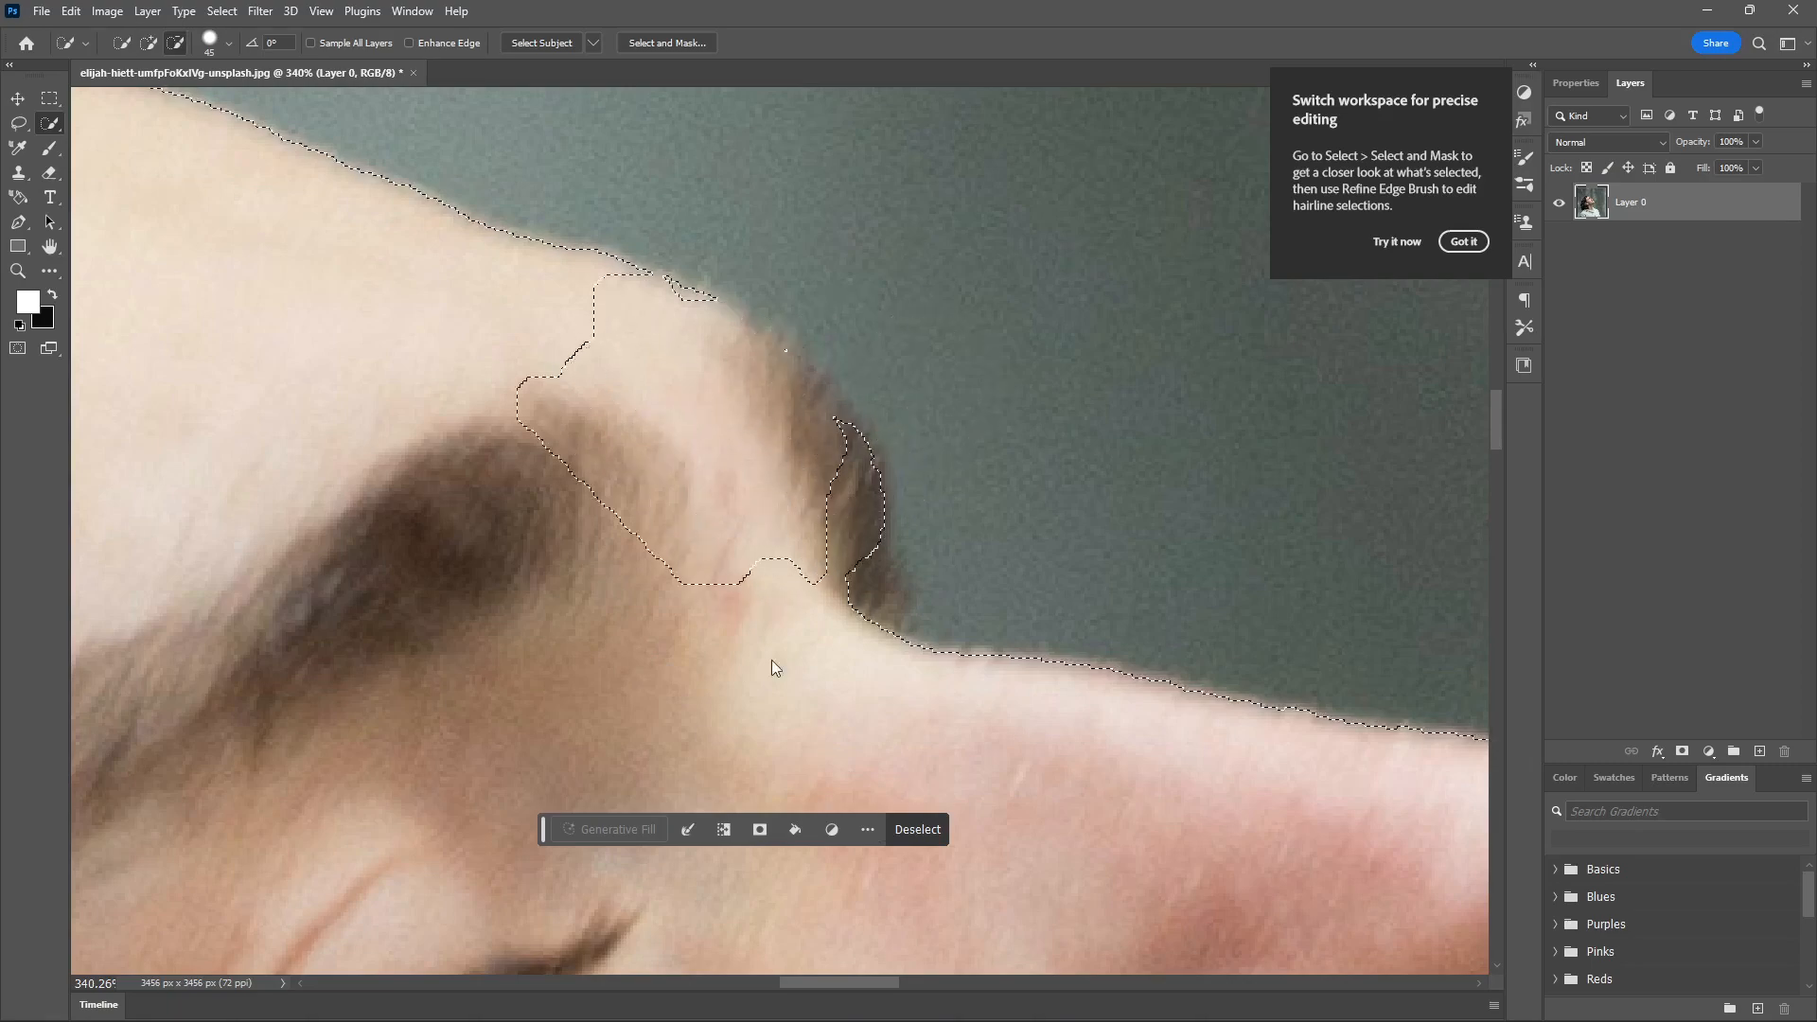
key("ctrl+z")
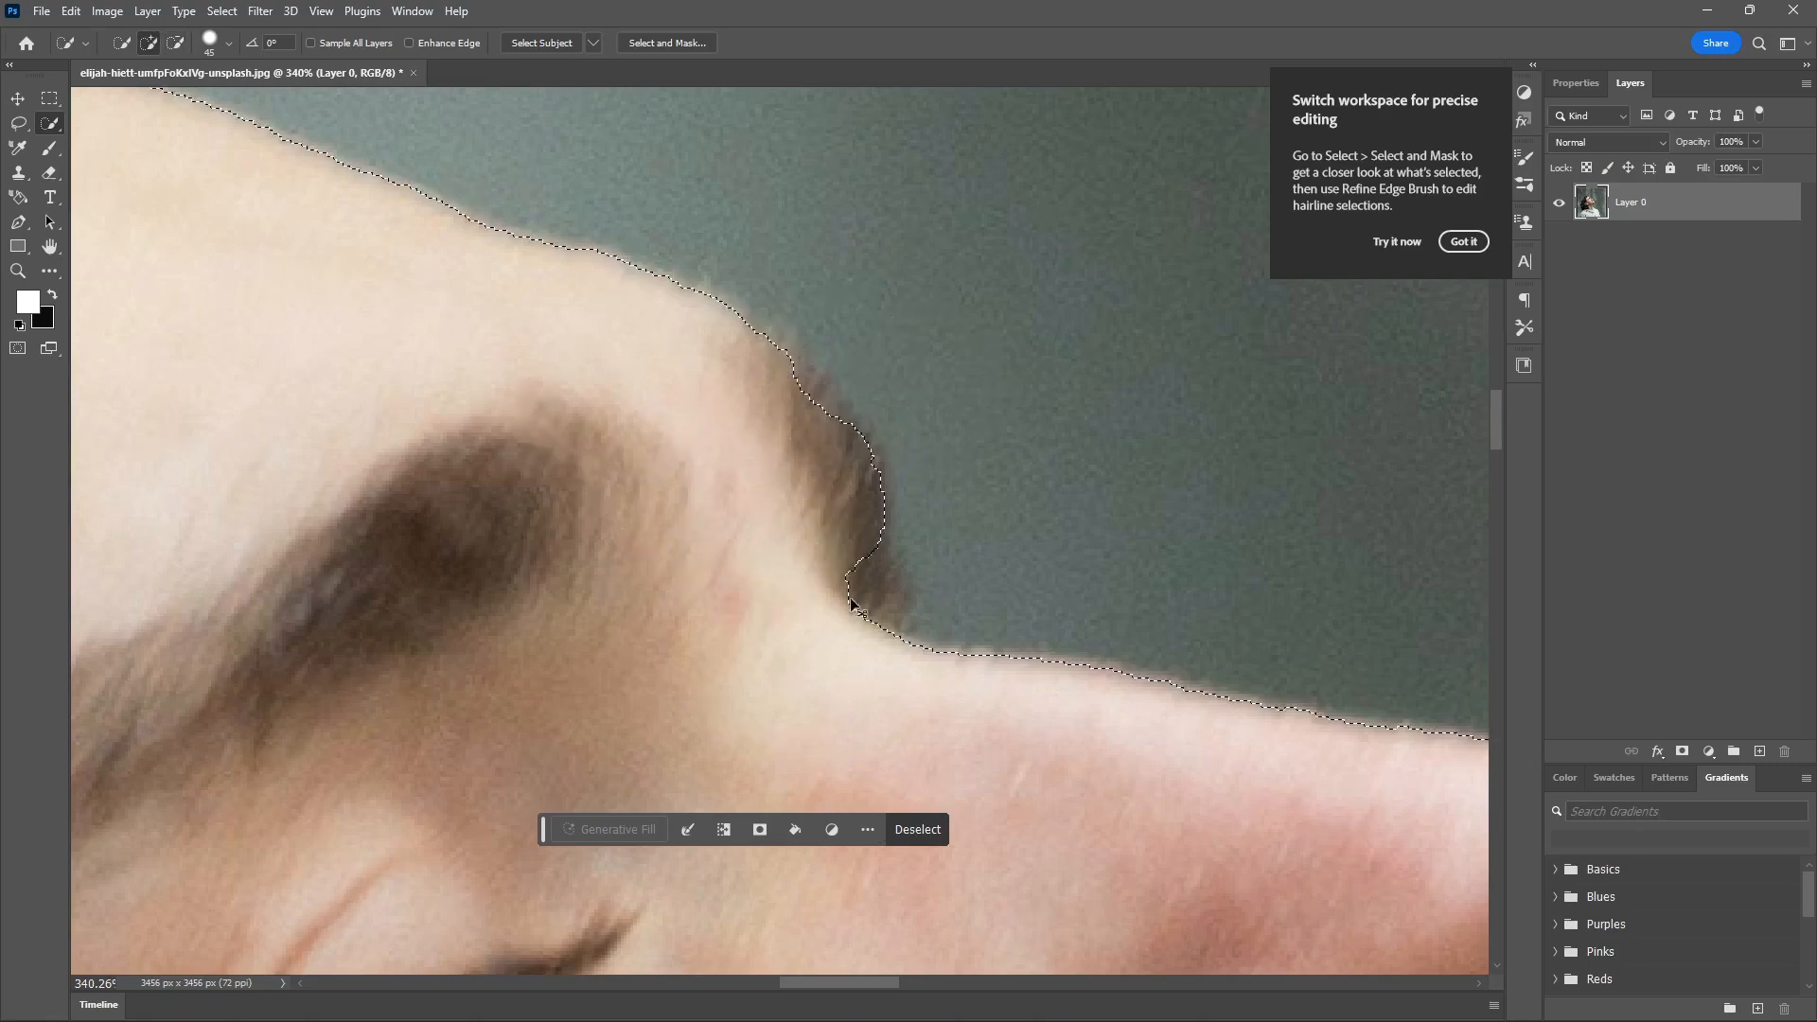
- Reduce the Quick Selection brush to 15 px and add the missing far eyebrow hairs at the bridge of the nose to the selection
scroll(851, 599, "up", 1)
scroll(851, 600, "down", 5)
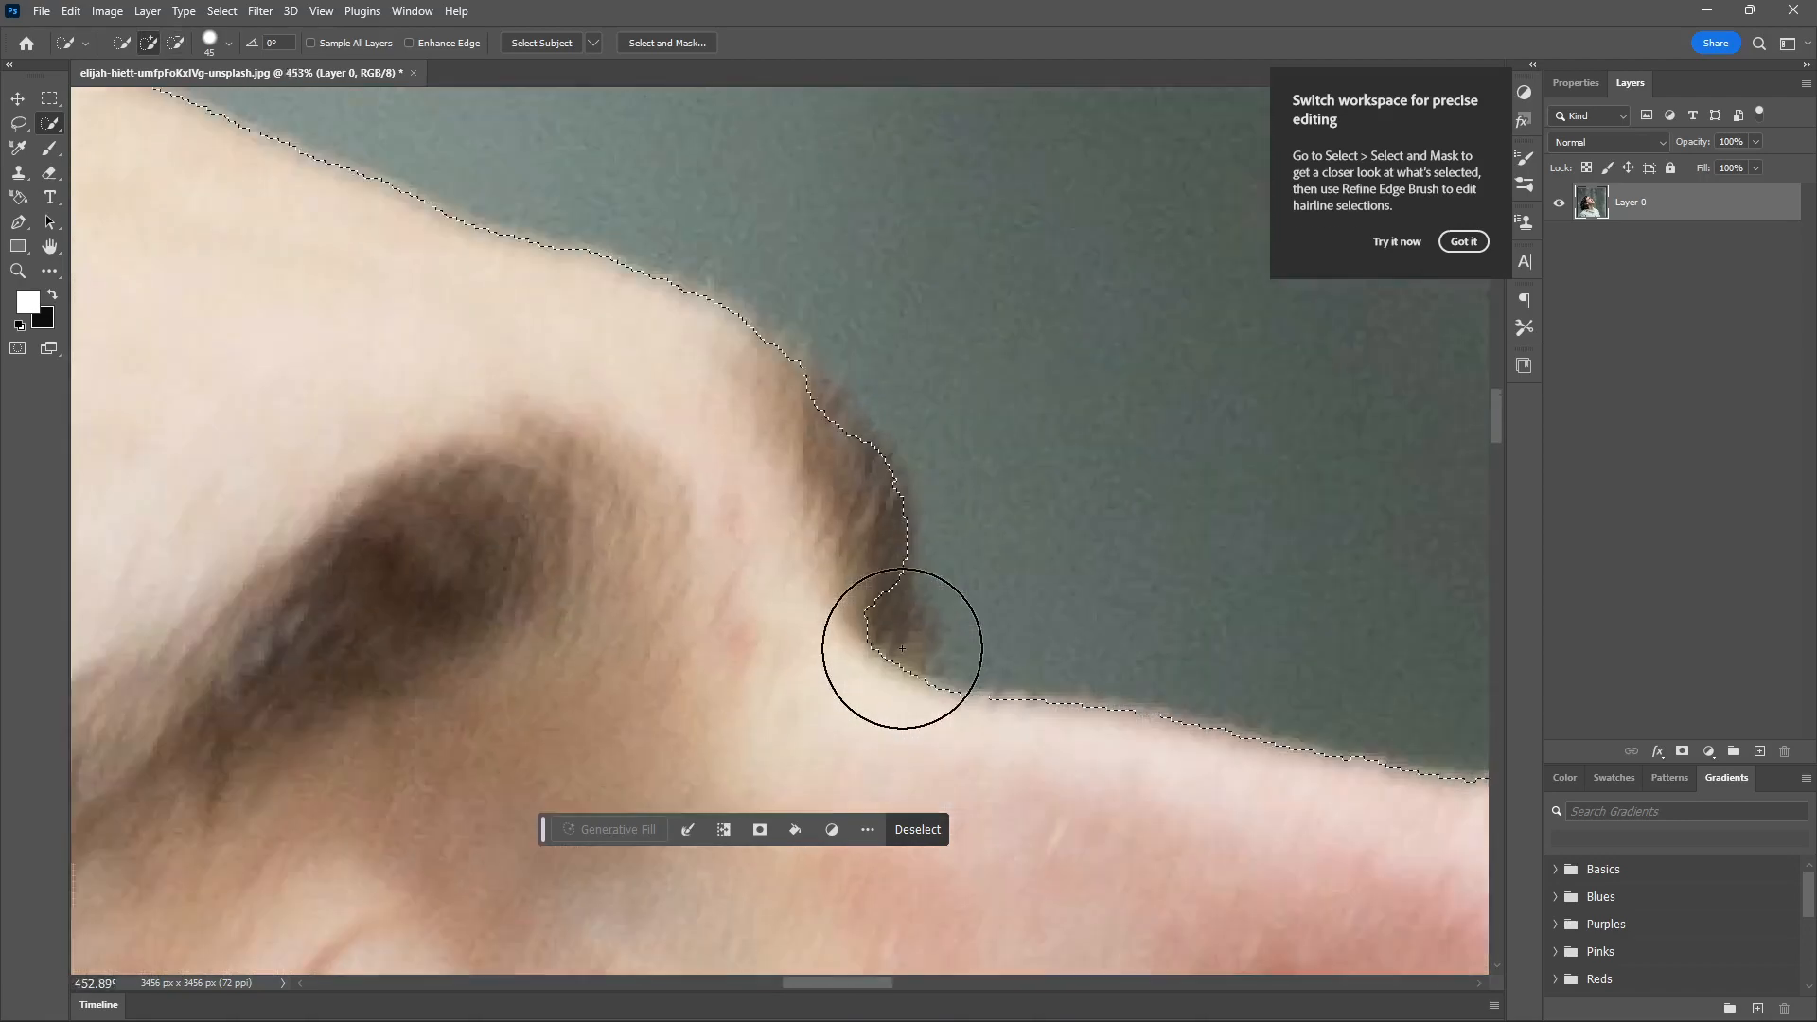
scroll(899, 648, "up", 6)
scroll(900, 649, "up", 3)
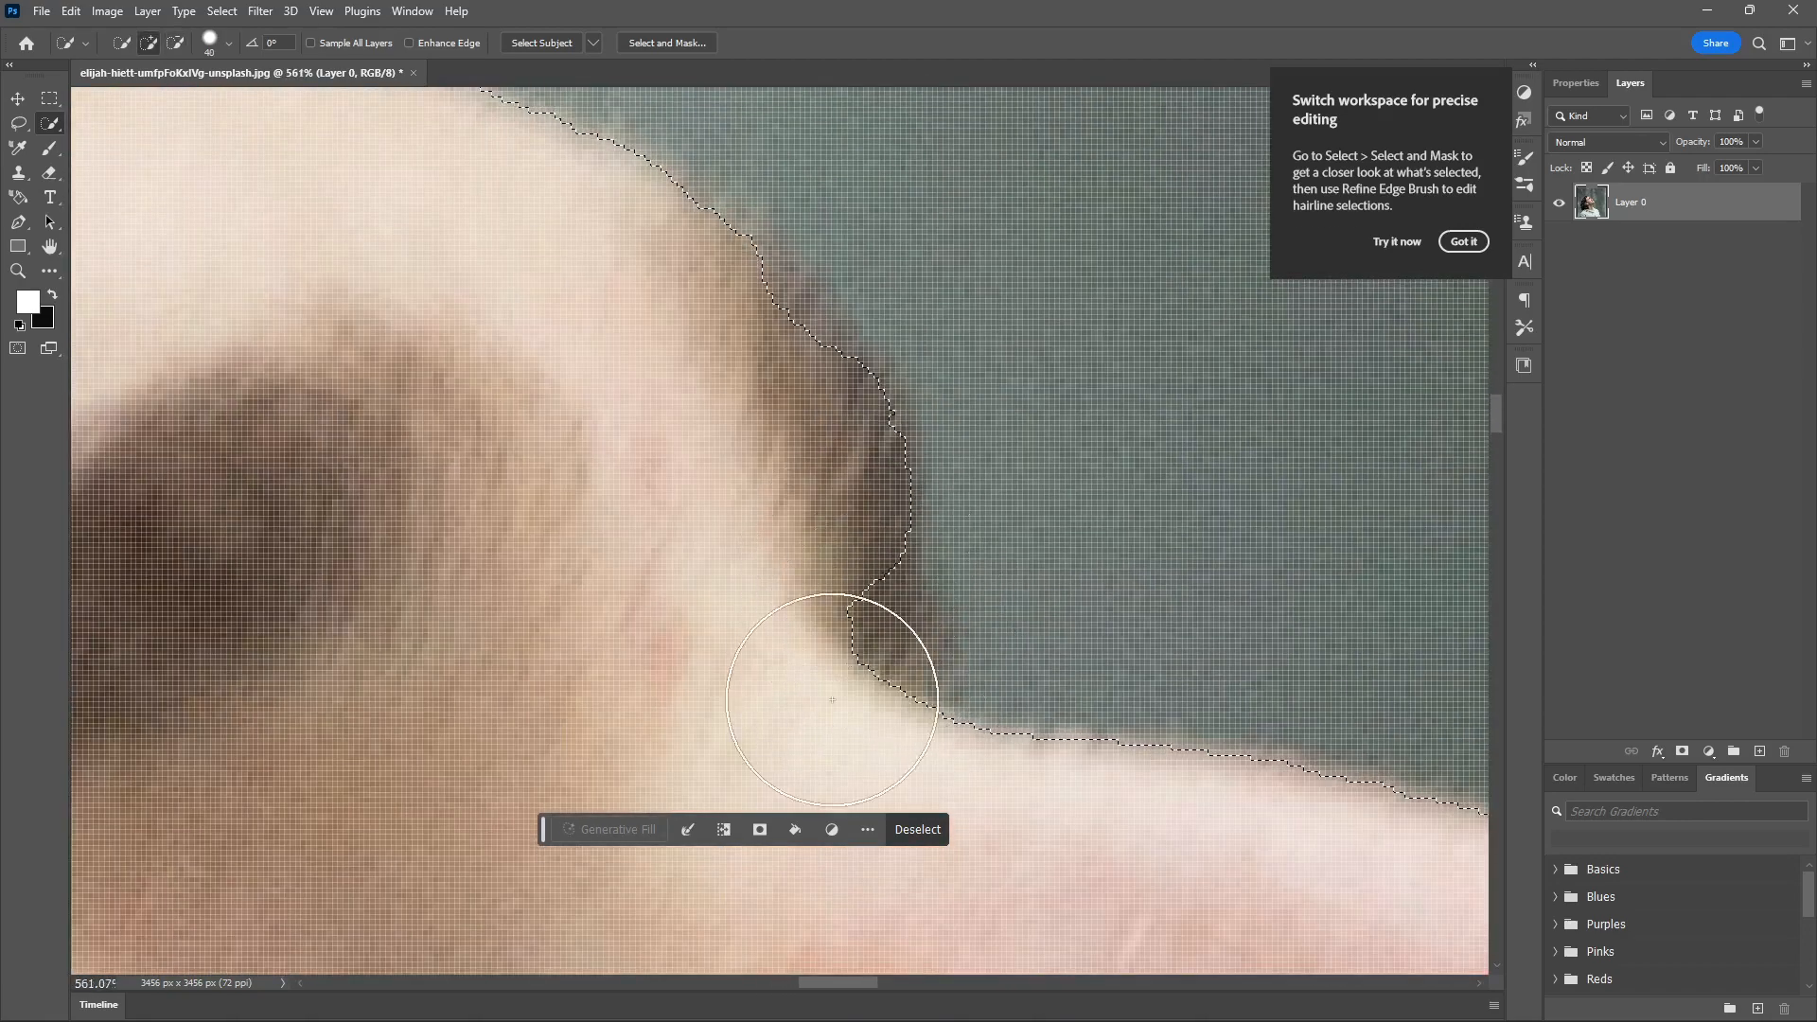
key("bracketleft")
key("bracketleft")
key("bracketleft")
key("bracketleft")
key("bracketleft")
key("bracketleft")
left_click(869, 596)
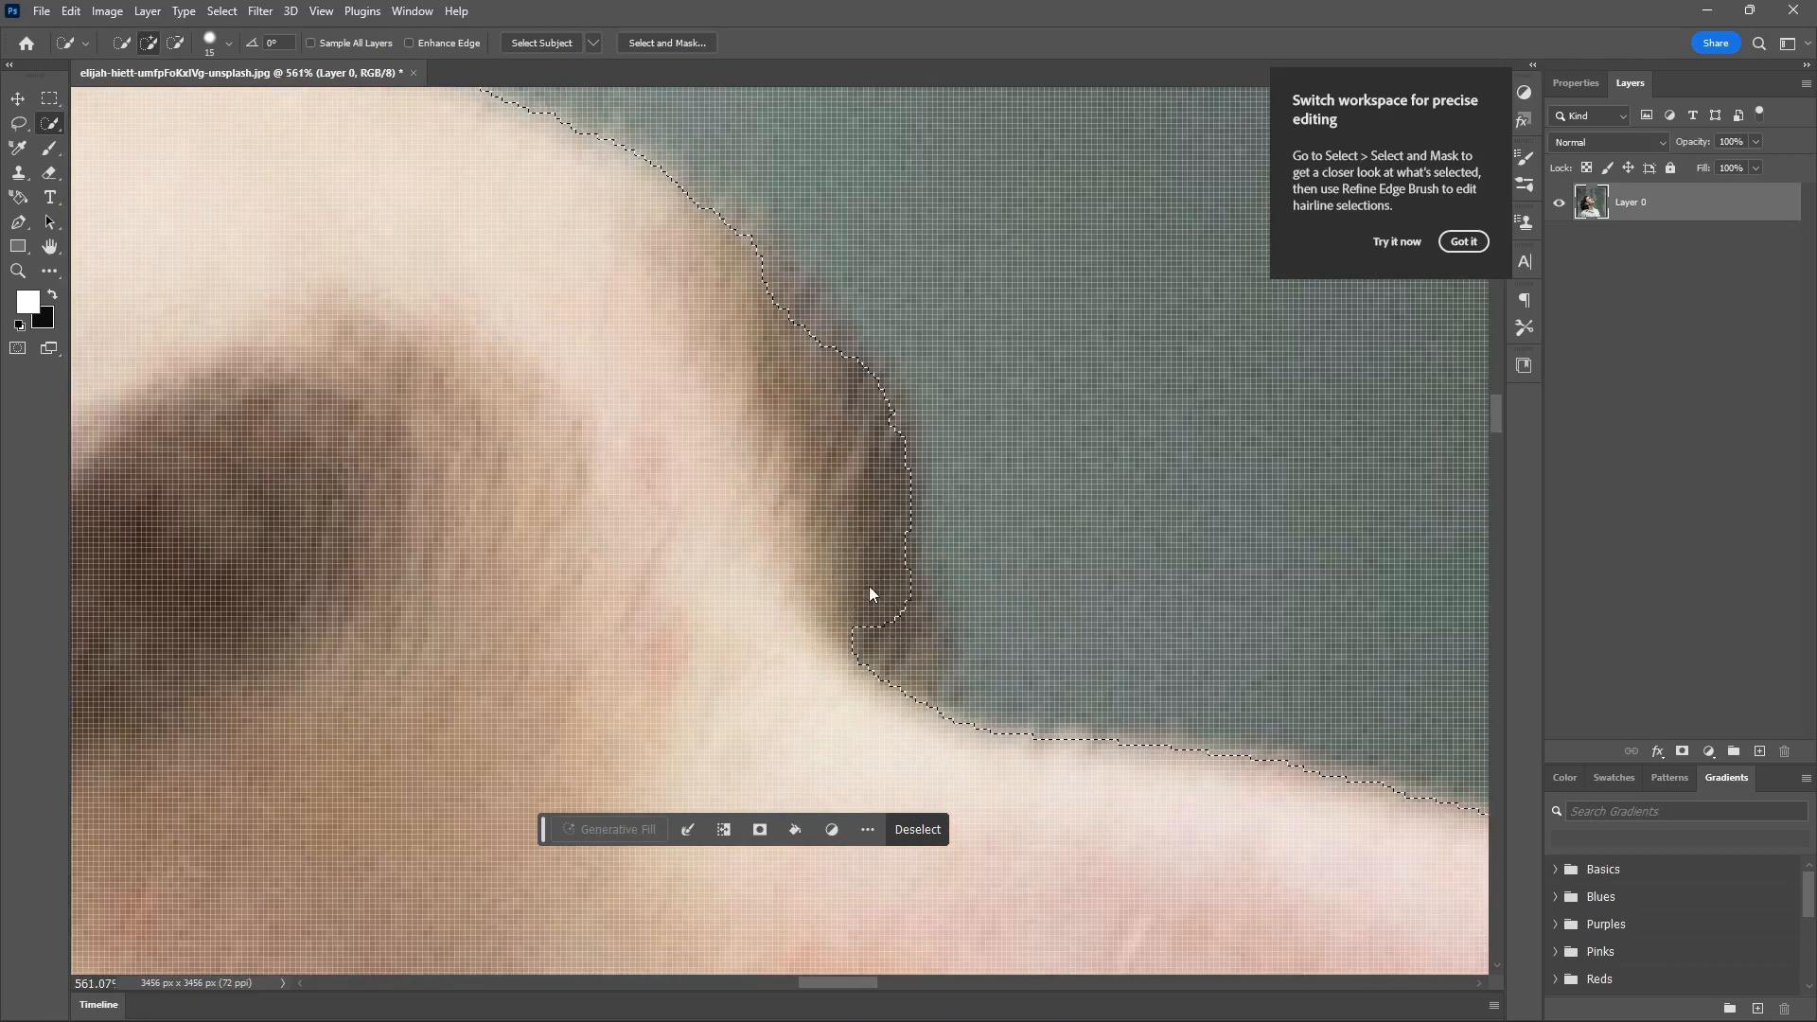
left_click(903, 648)
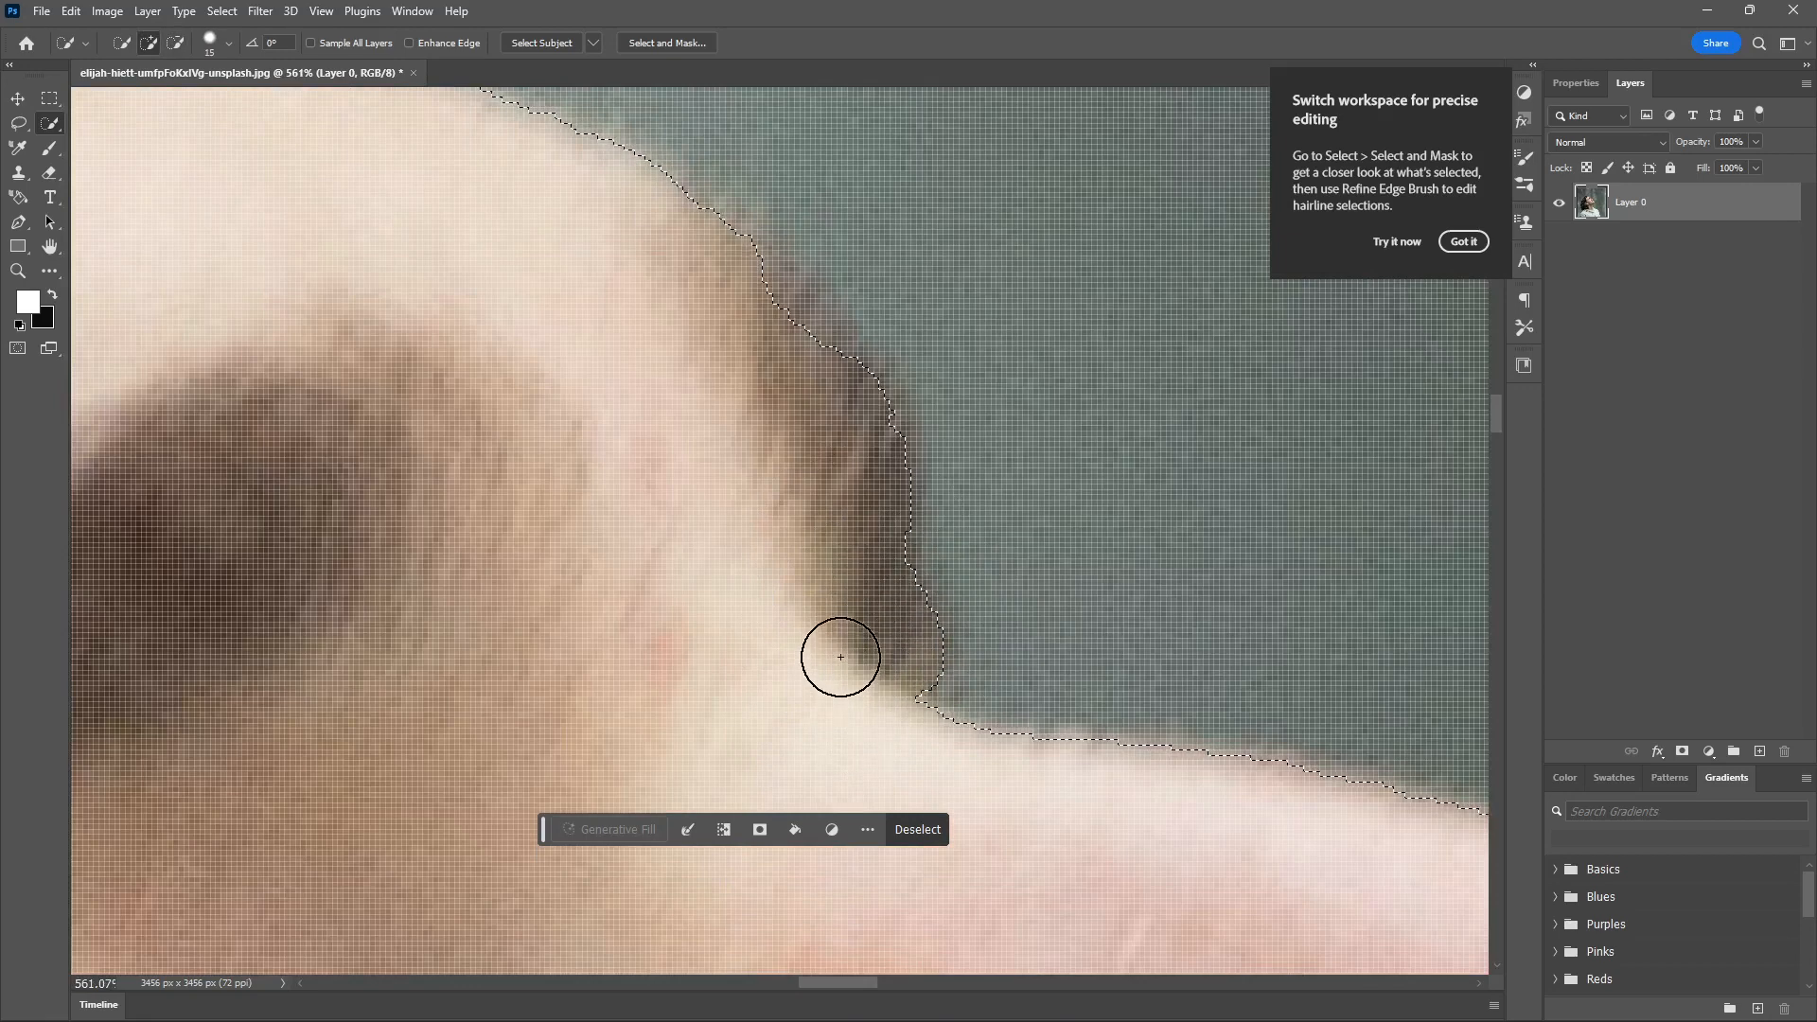
- Add the missing strip of hair along the hairline above the forehead to the selection
scroll(776, 606, "down", 3)
scroll(453, 407, "up", 1)
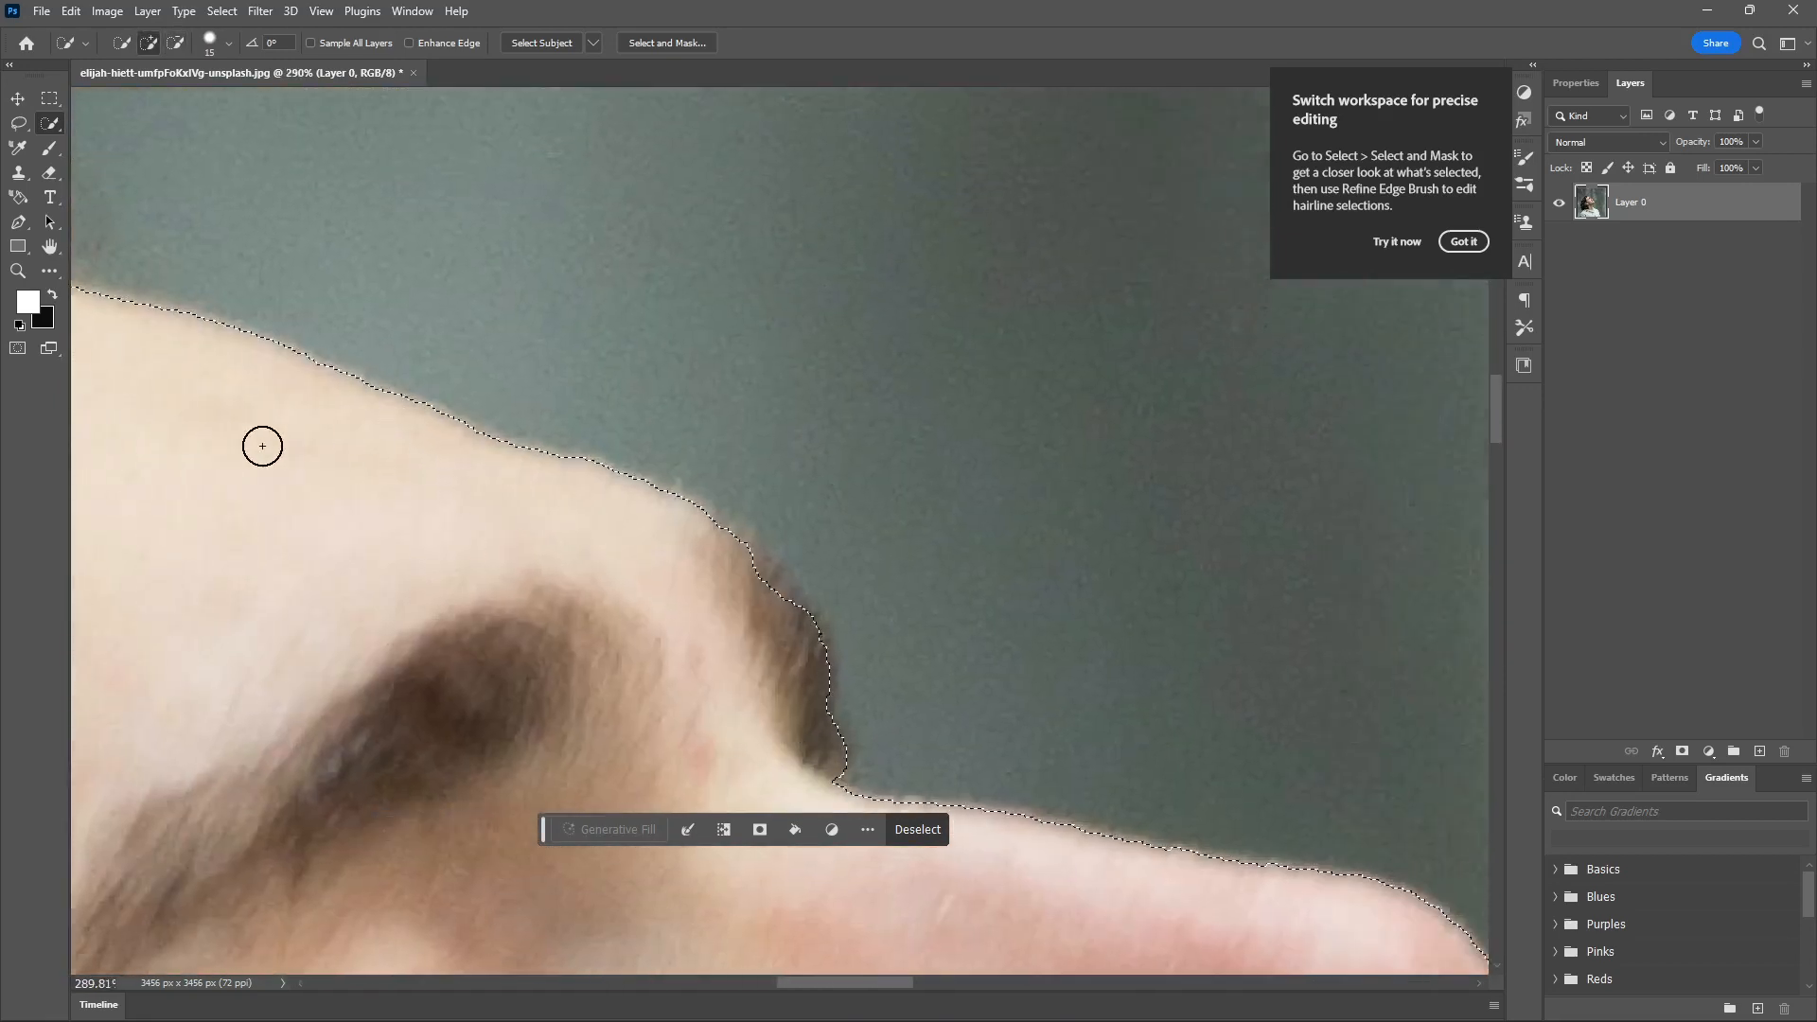
scroll(263, 446, "left", 4)
scroll(317, 394, "up", 1)
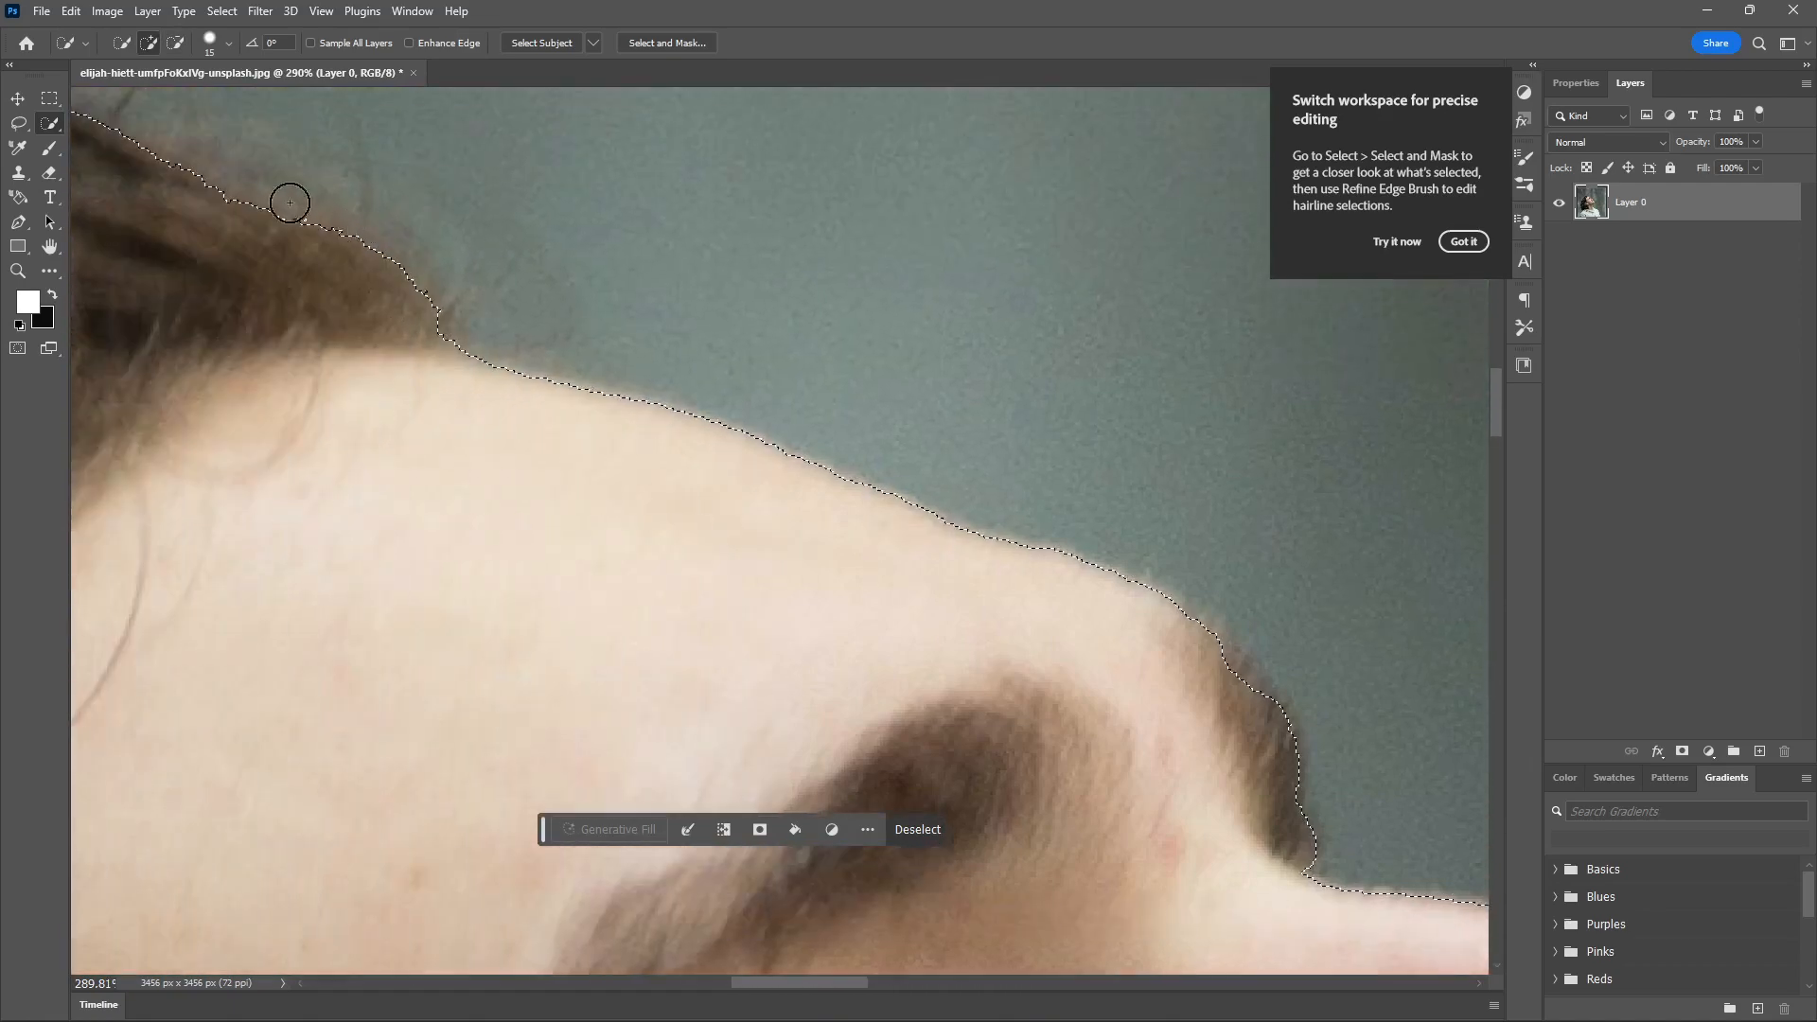
mouse_move(330, 237)
left_mouse_down()
mouse_move(489, 382)
mouse_move(317, 311)
mouse_move(224, 183)
mouse_move(400, 276)
mouse_move(253, 238)
mouse_move(460, 489)
left_mouse_up()
- Examine the selection outline around the man's hair, face, neck and hoodie
scroll(460, 488, "down", 5)
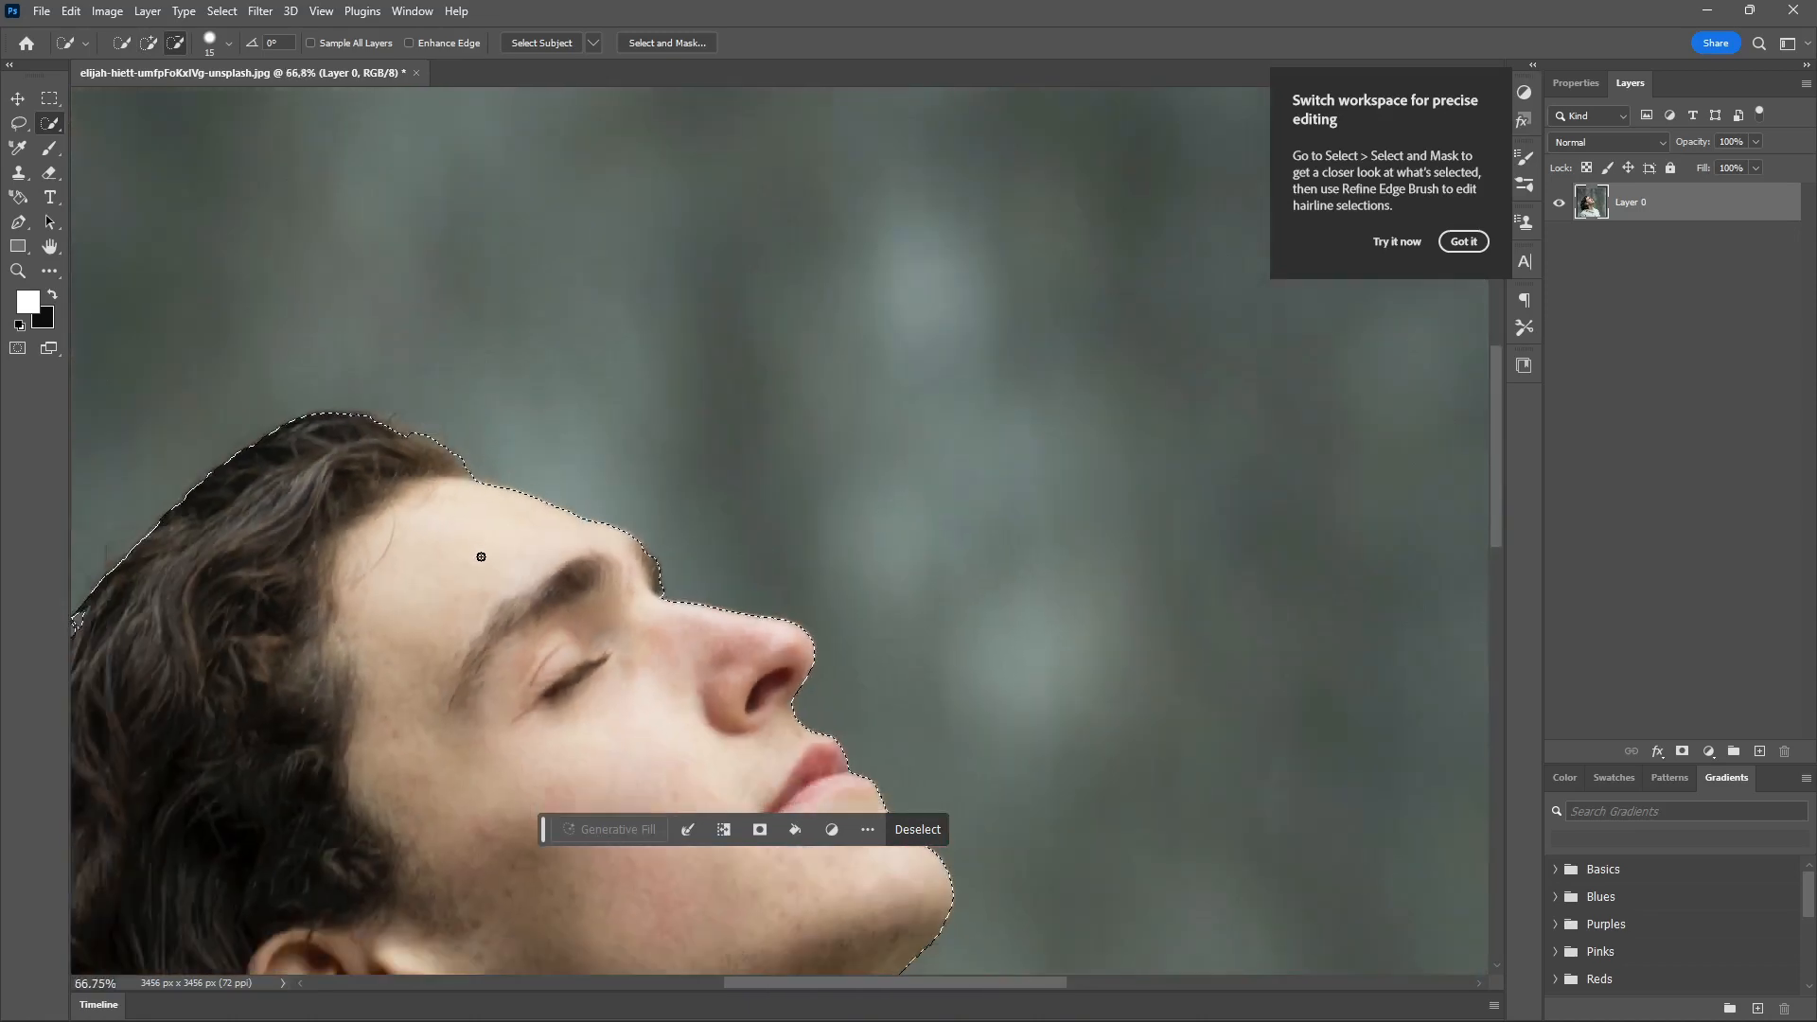
scroll(439, 410, "up", 3)
scroll(439, 409, "up", 3)
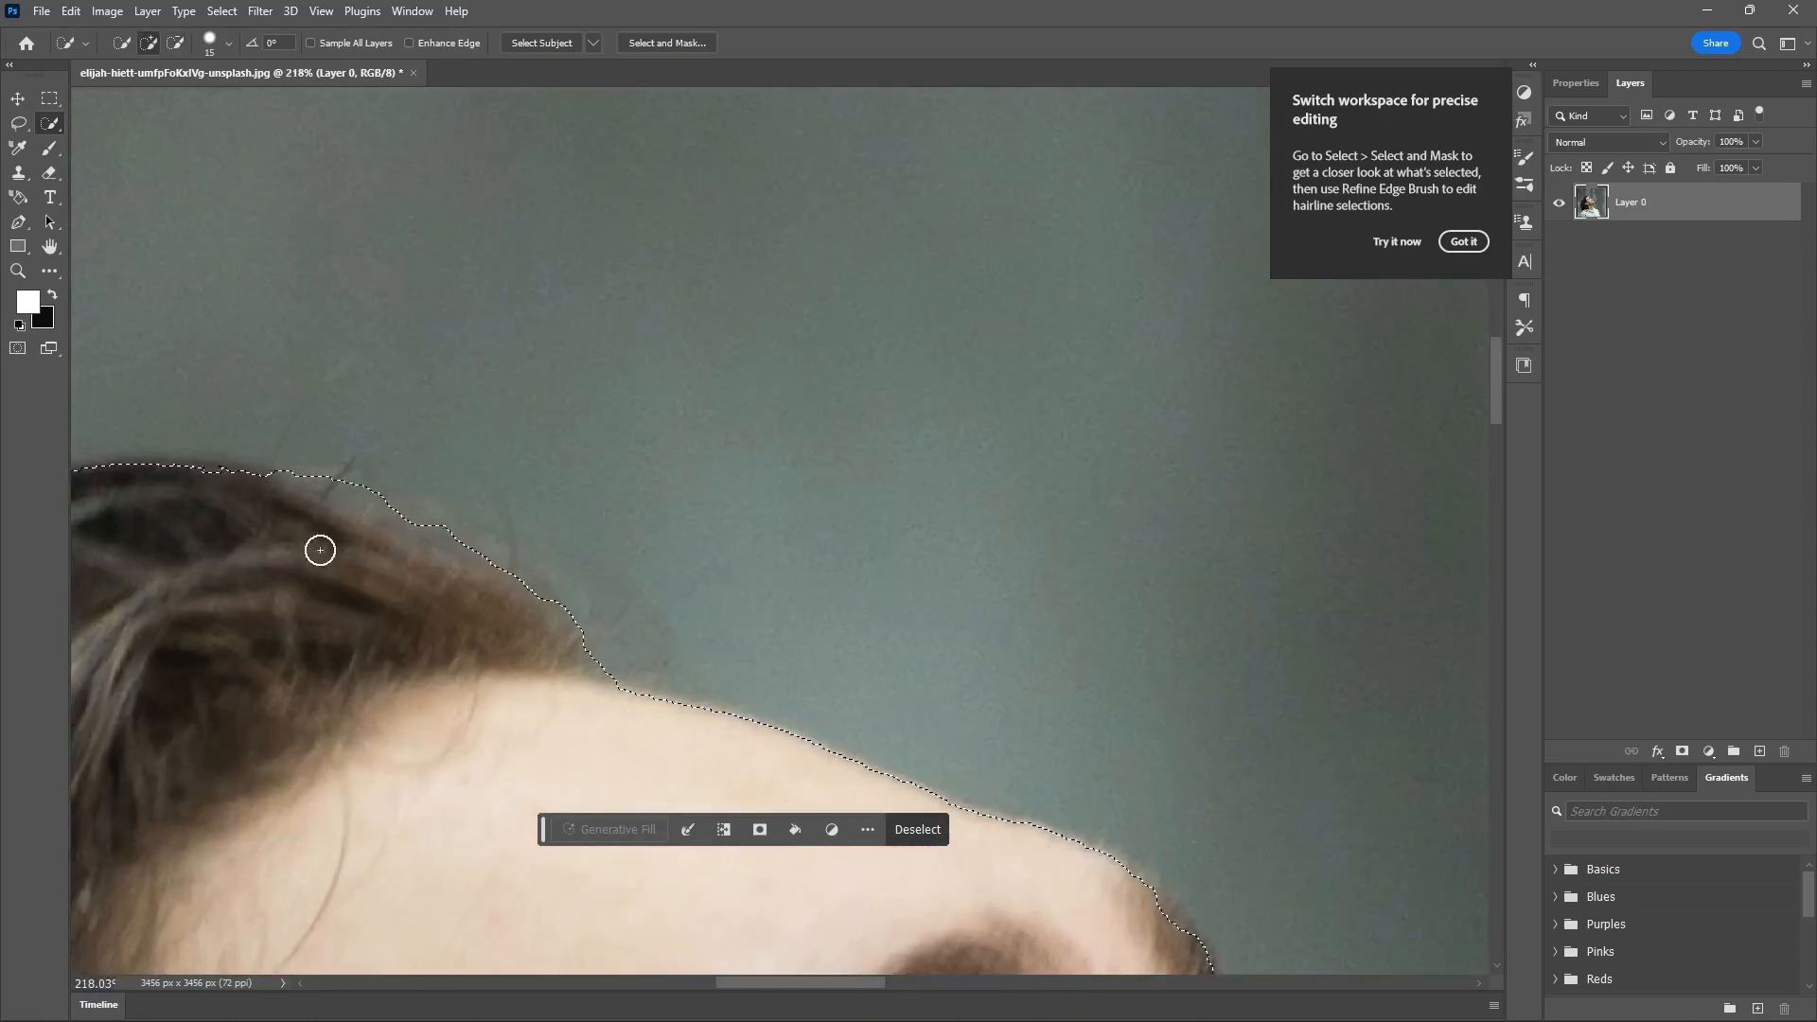
scroll(312, 587, "down", 3)
key("super")
key("super")
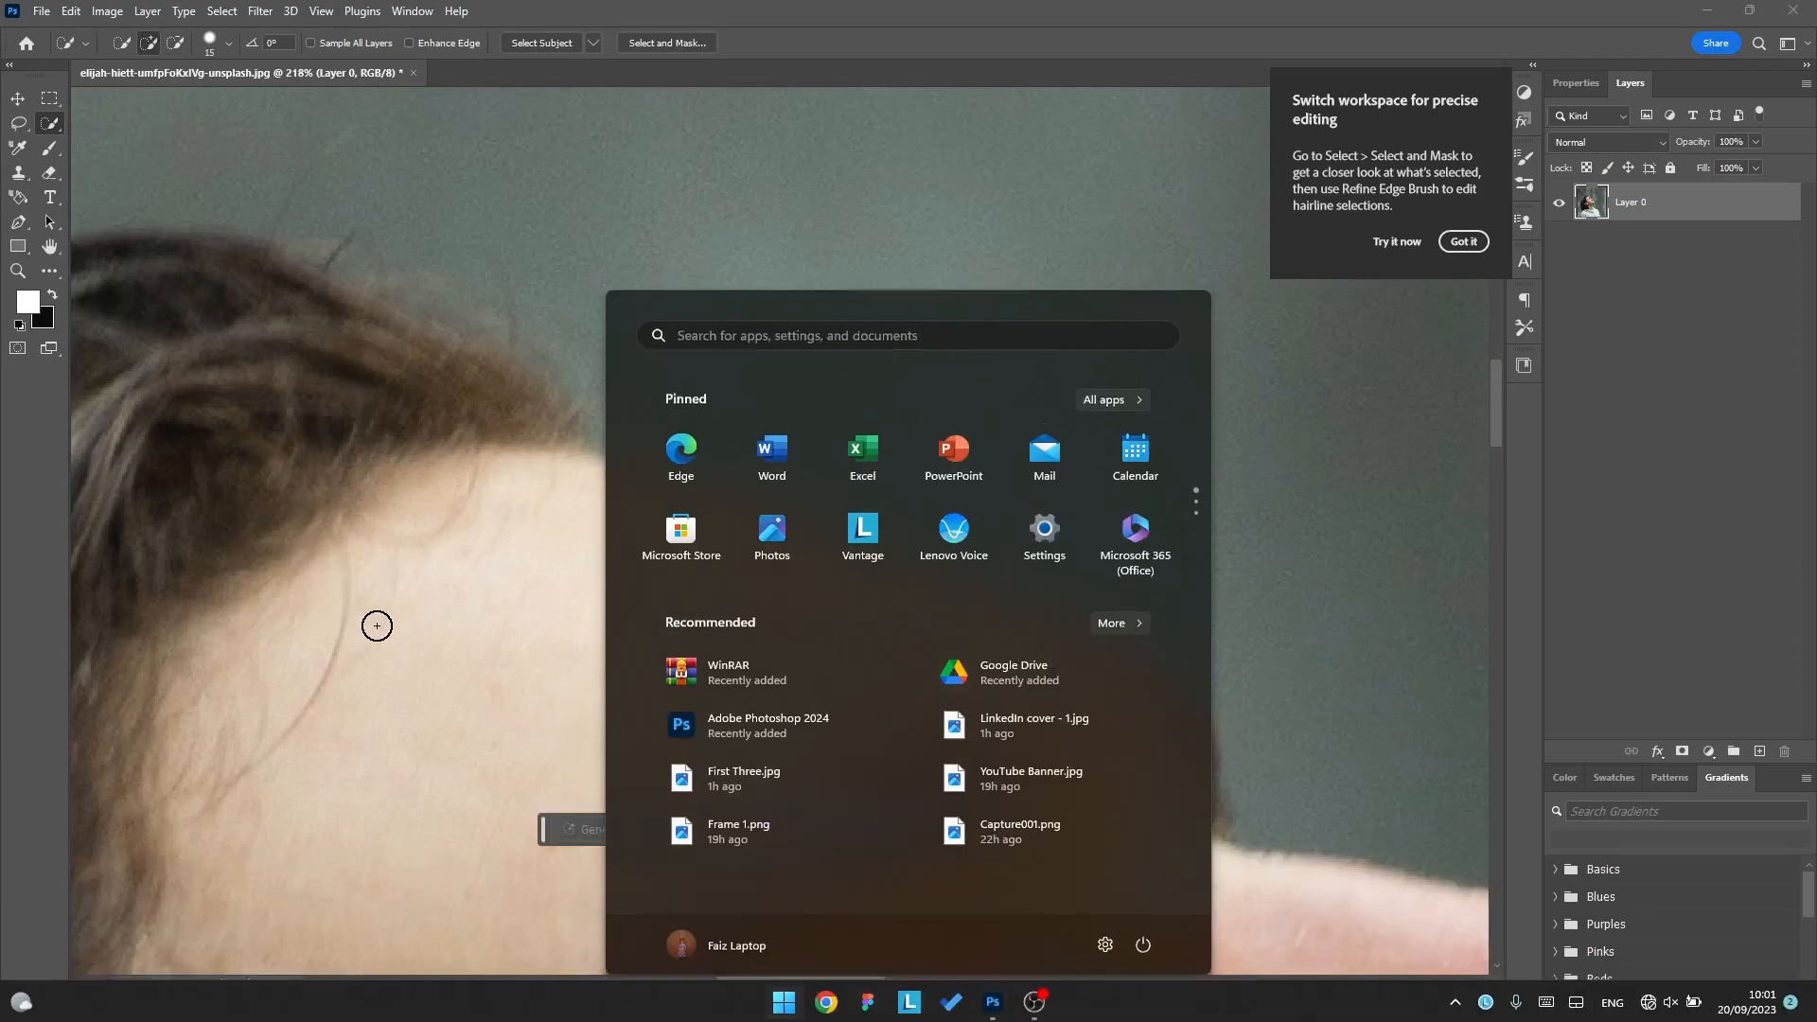
scroll(460, 611, "down", 5)
scroll(462, 611, "down", 5)
scroll(492, 672, "down", 3)
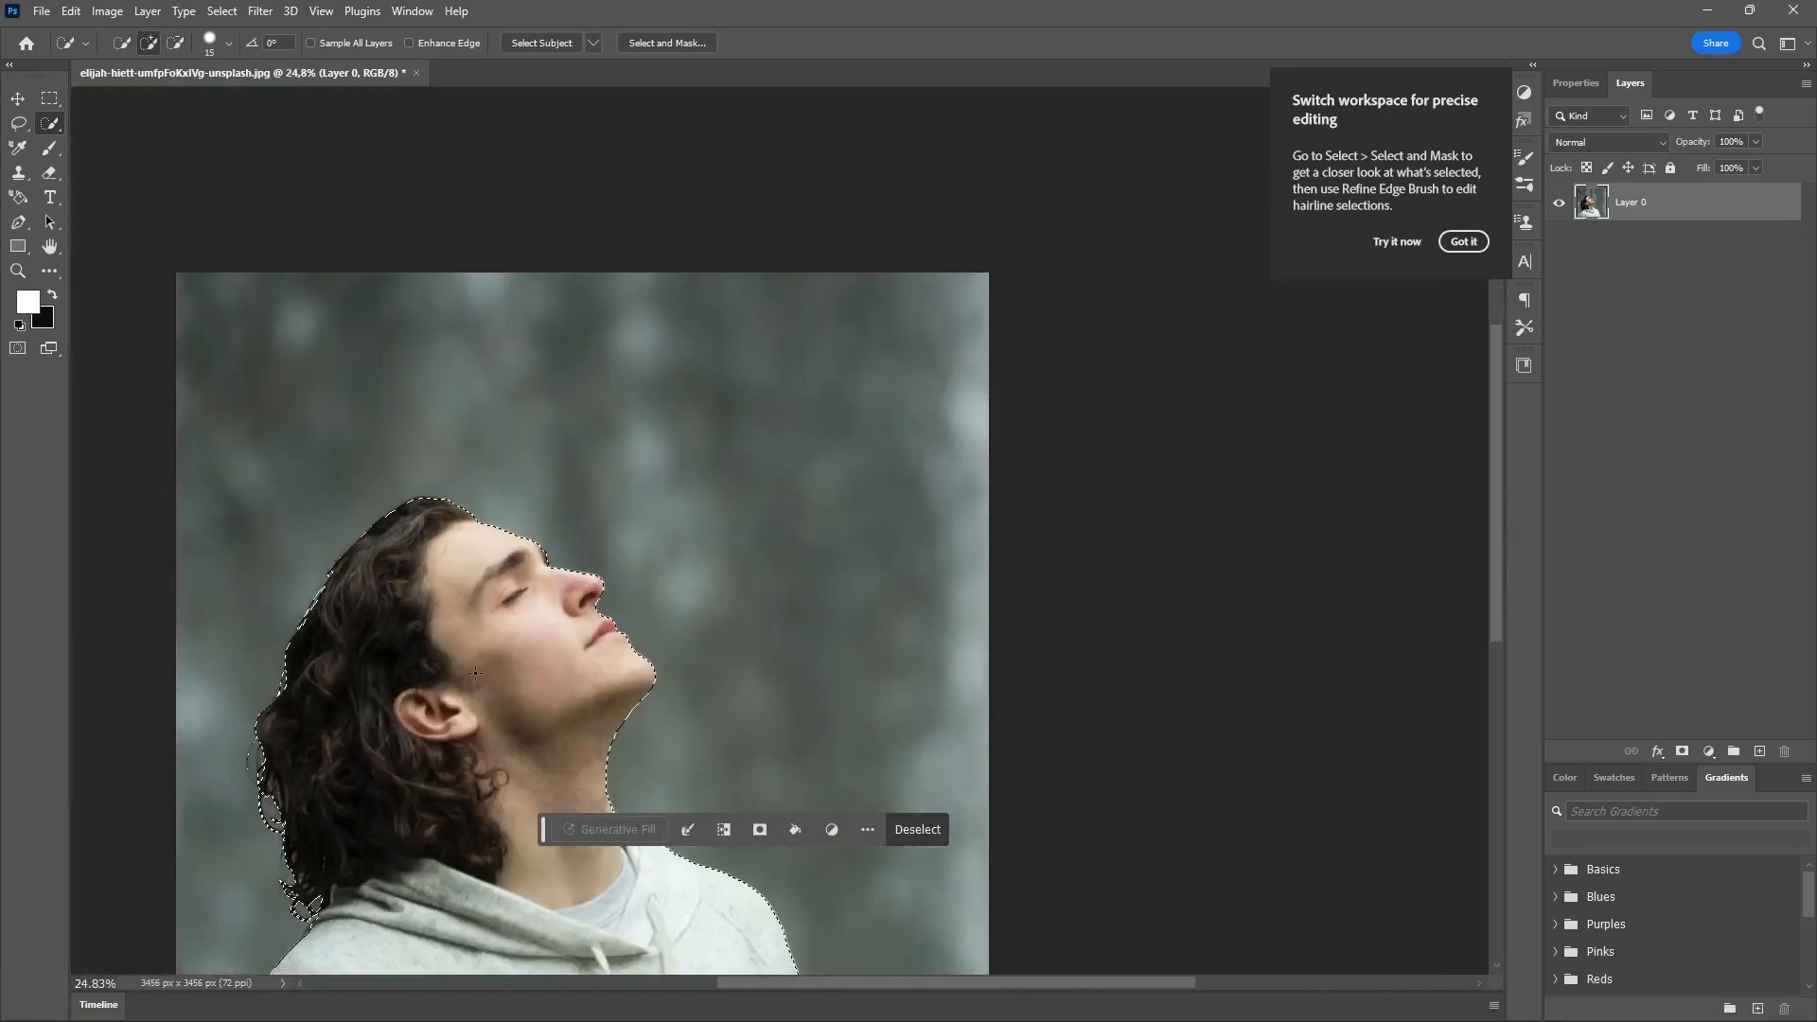
scroll(520, 731, "up", 3)
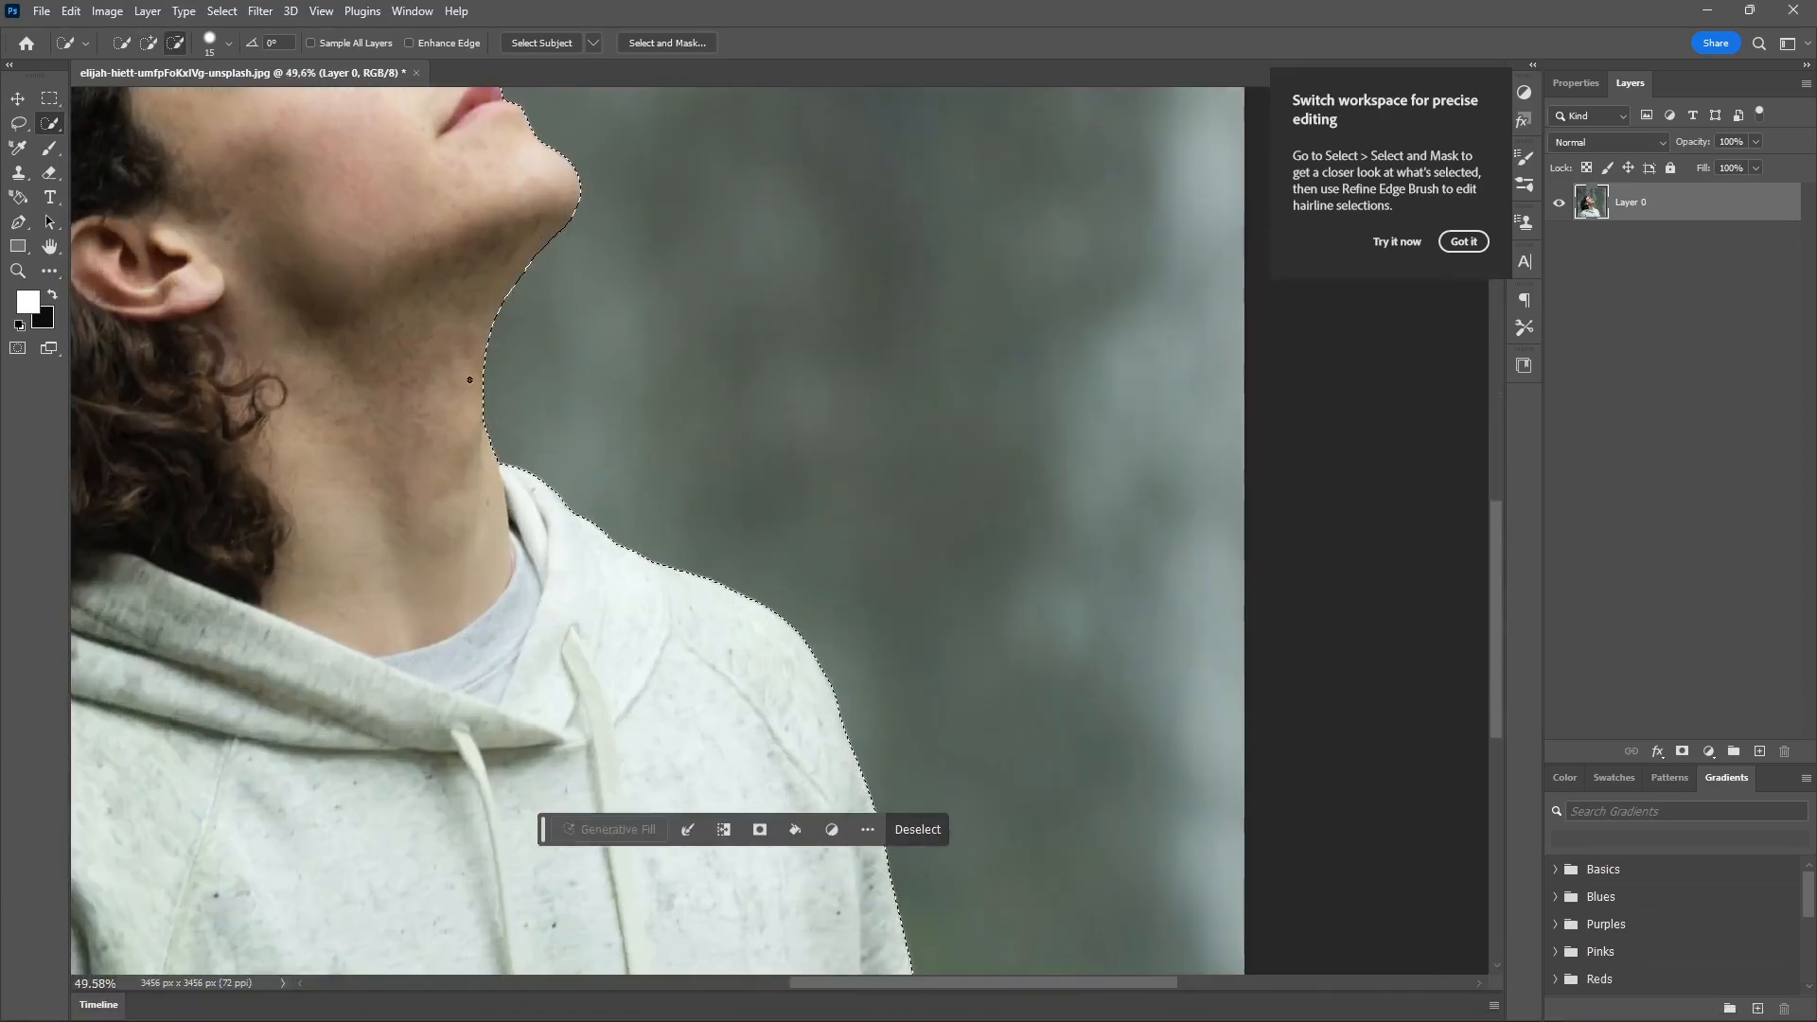
scroll(476, 495, "down", 4)
scroll(476, 495, "up", 2)
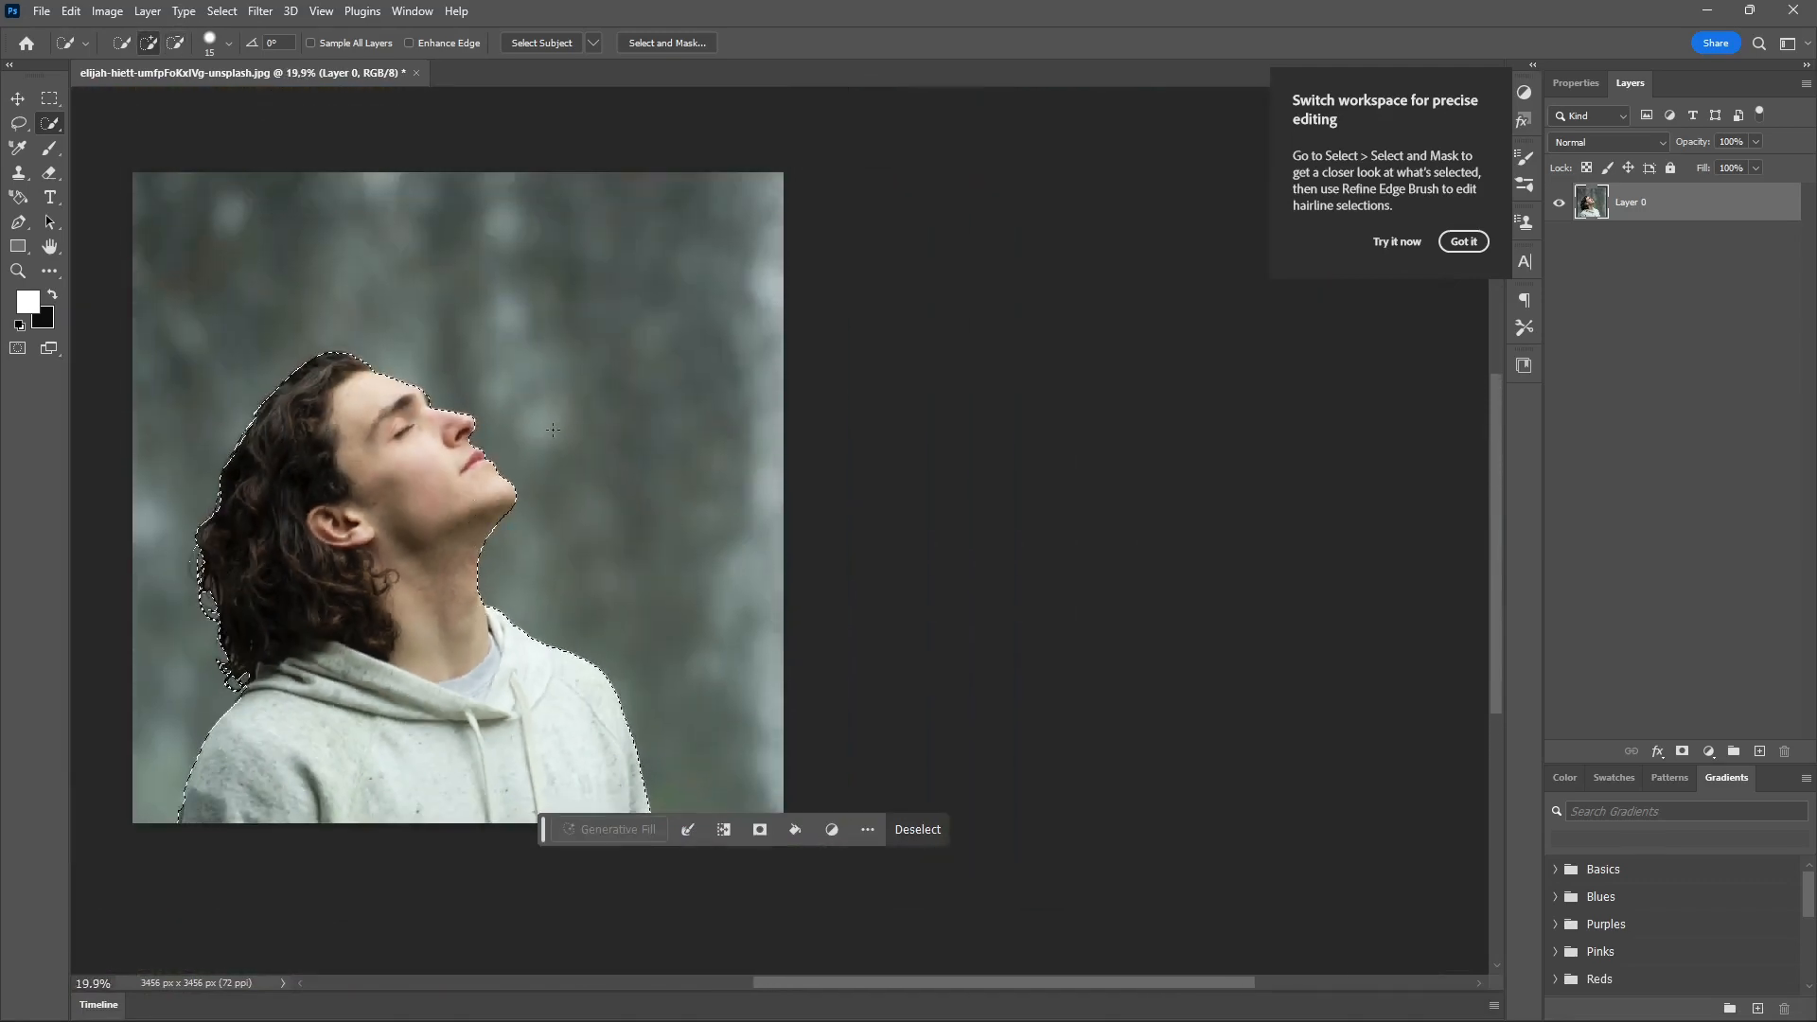
- Add a layer mask from the selection to hide the photo's background, and deselect the layer
key("v")
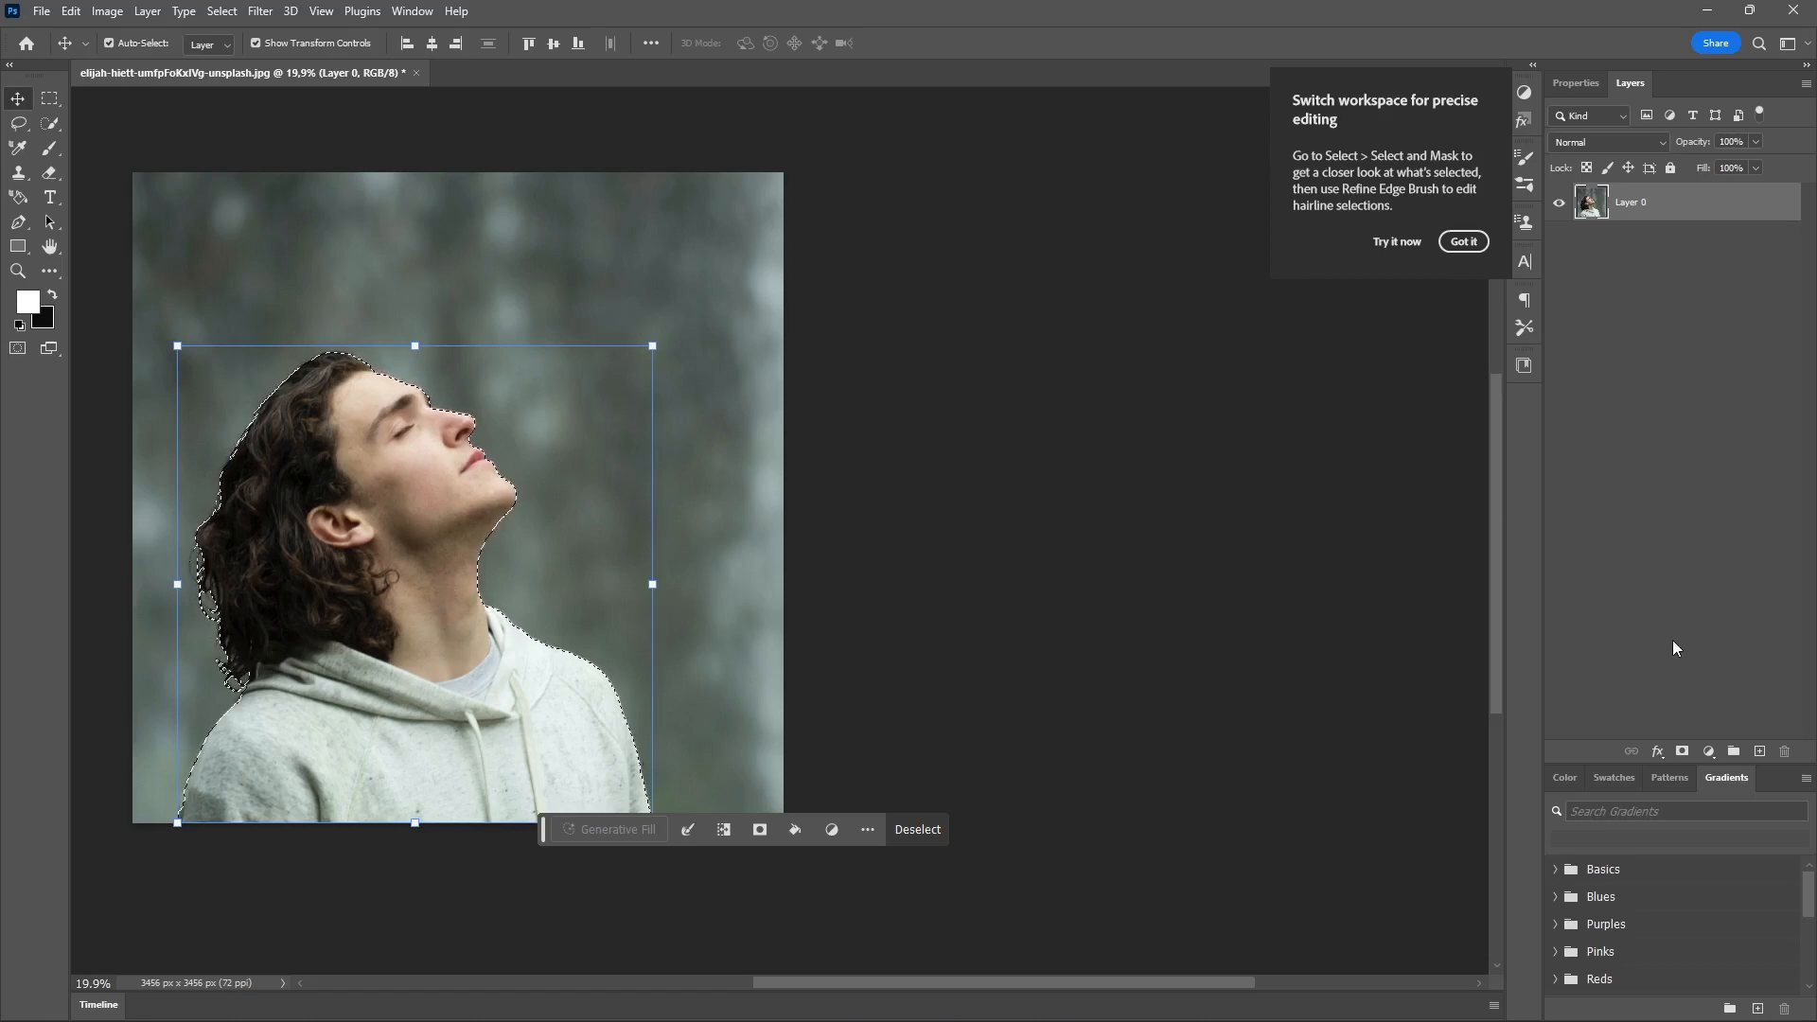
left_click(1683, 753)
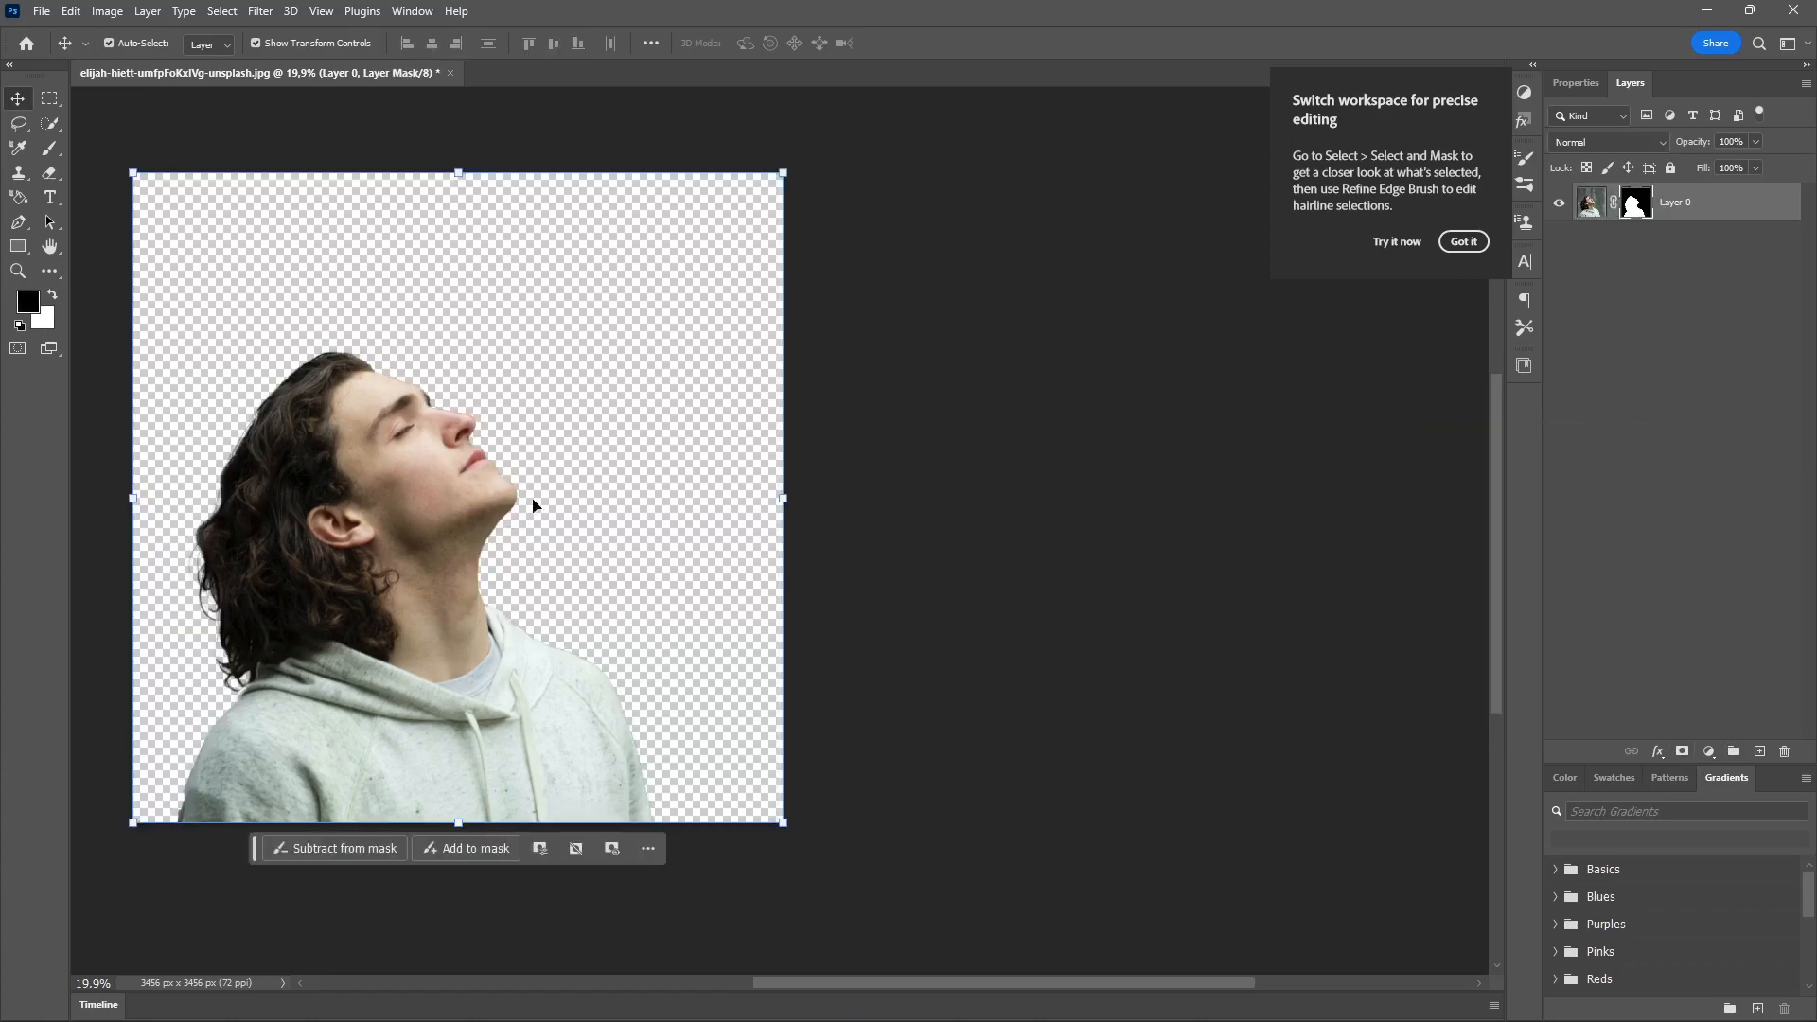
left_click(1038, 465)
scroll(611, 459, "left", 5)
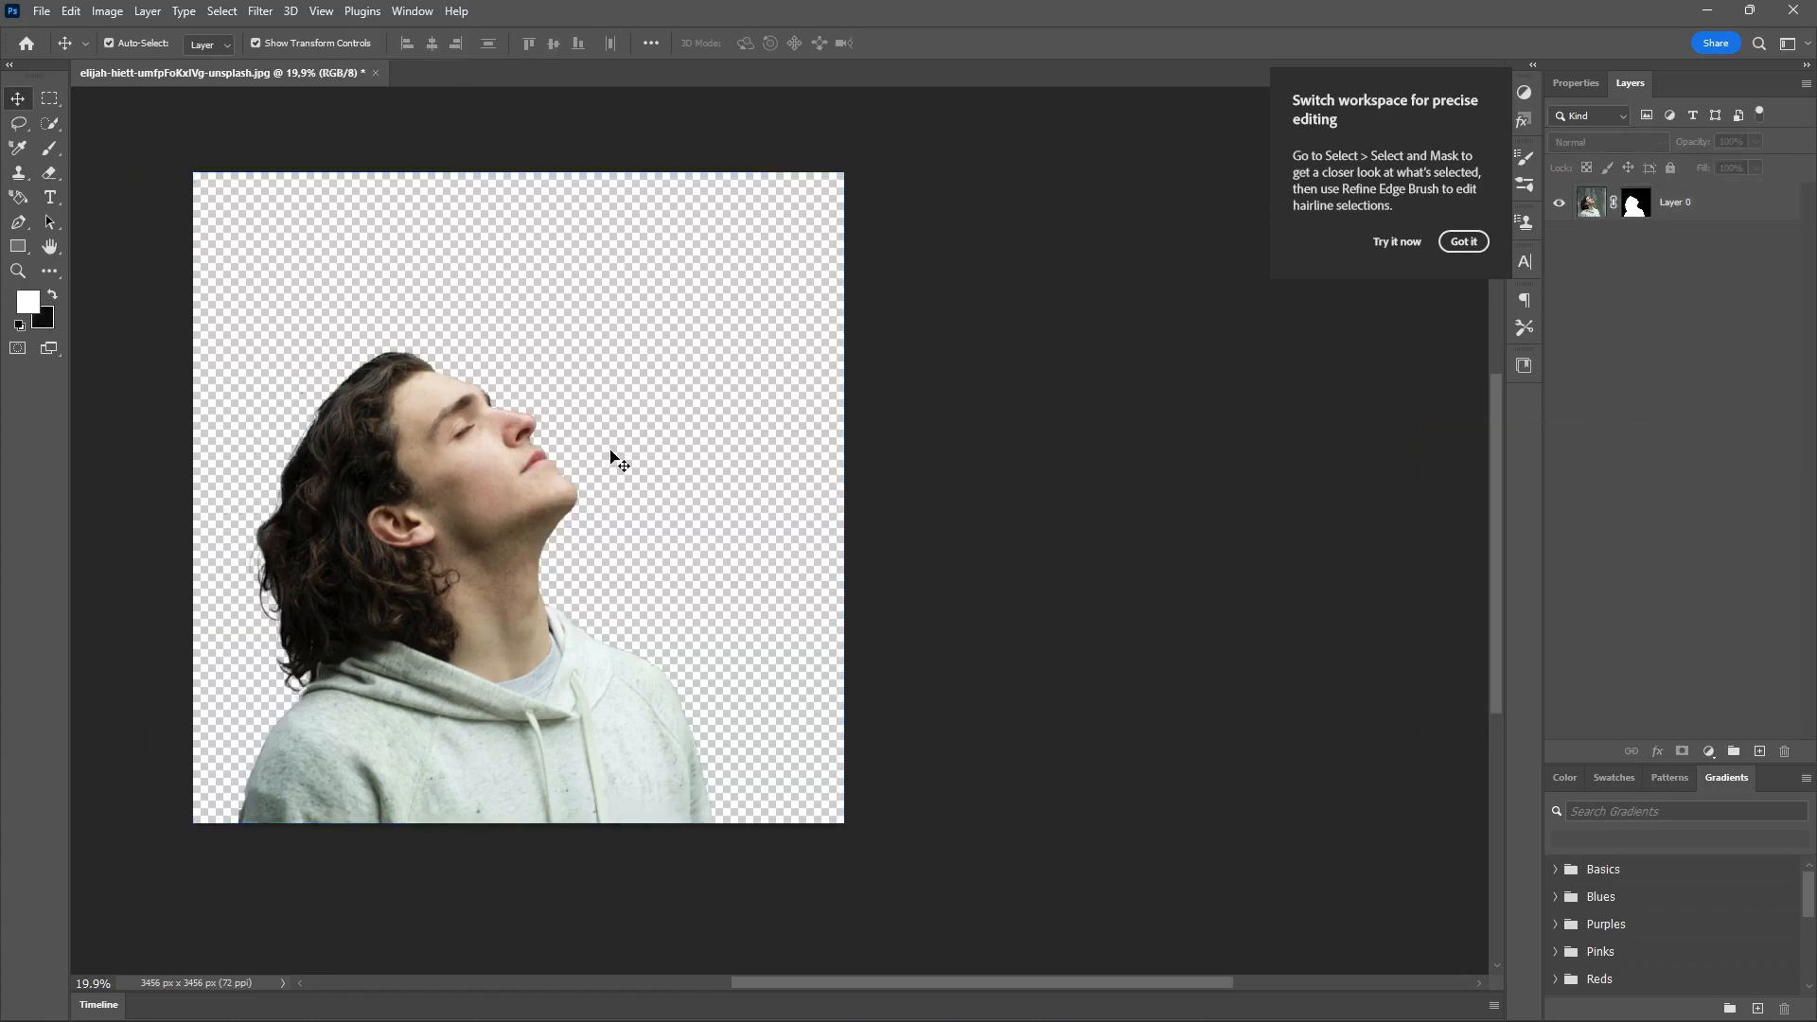
scroll(611, 459, "right", 5)
scroll(610, 459, "left", 7)
scroll(610, 459, "right", 10)
scroll(606, 462, "left", 8)
scroll(606, 462, "down", 1)
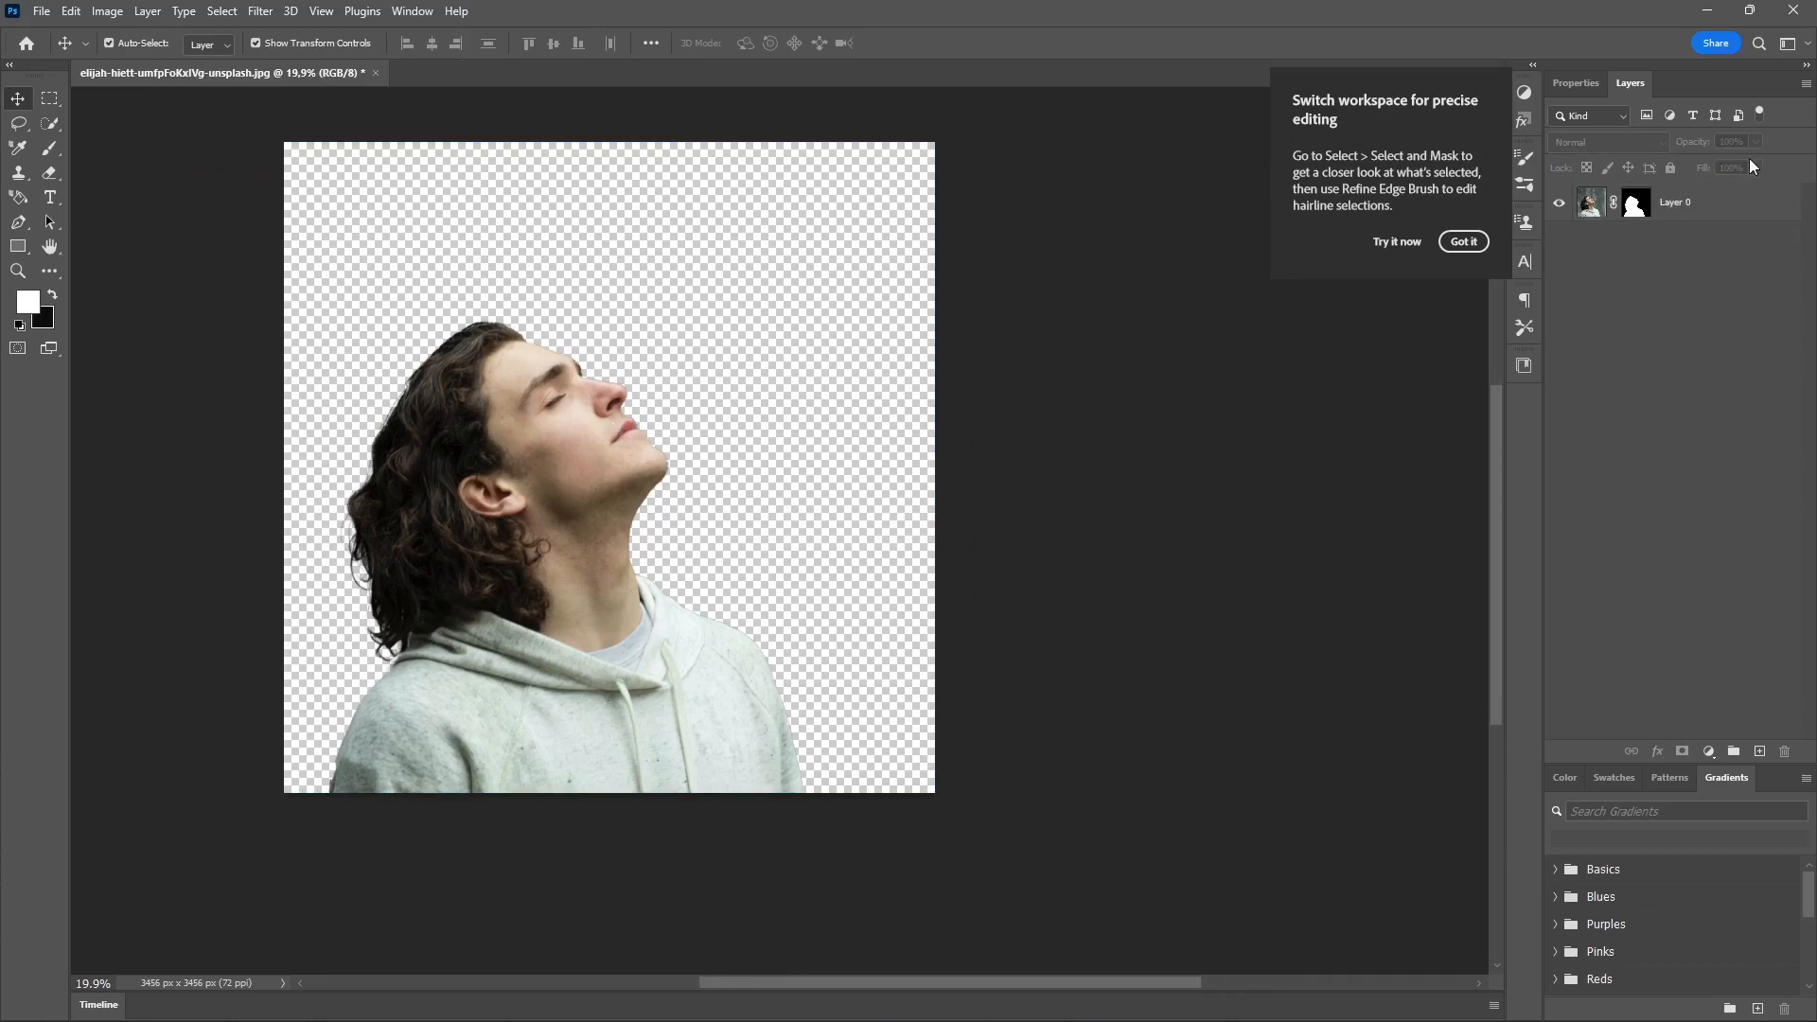
- Dismiss the workspace tip and add a Solid Color fill layer in white (#ffffff)
left_click(1468, 241)
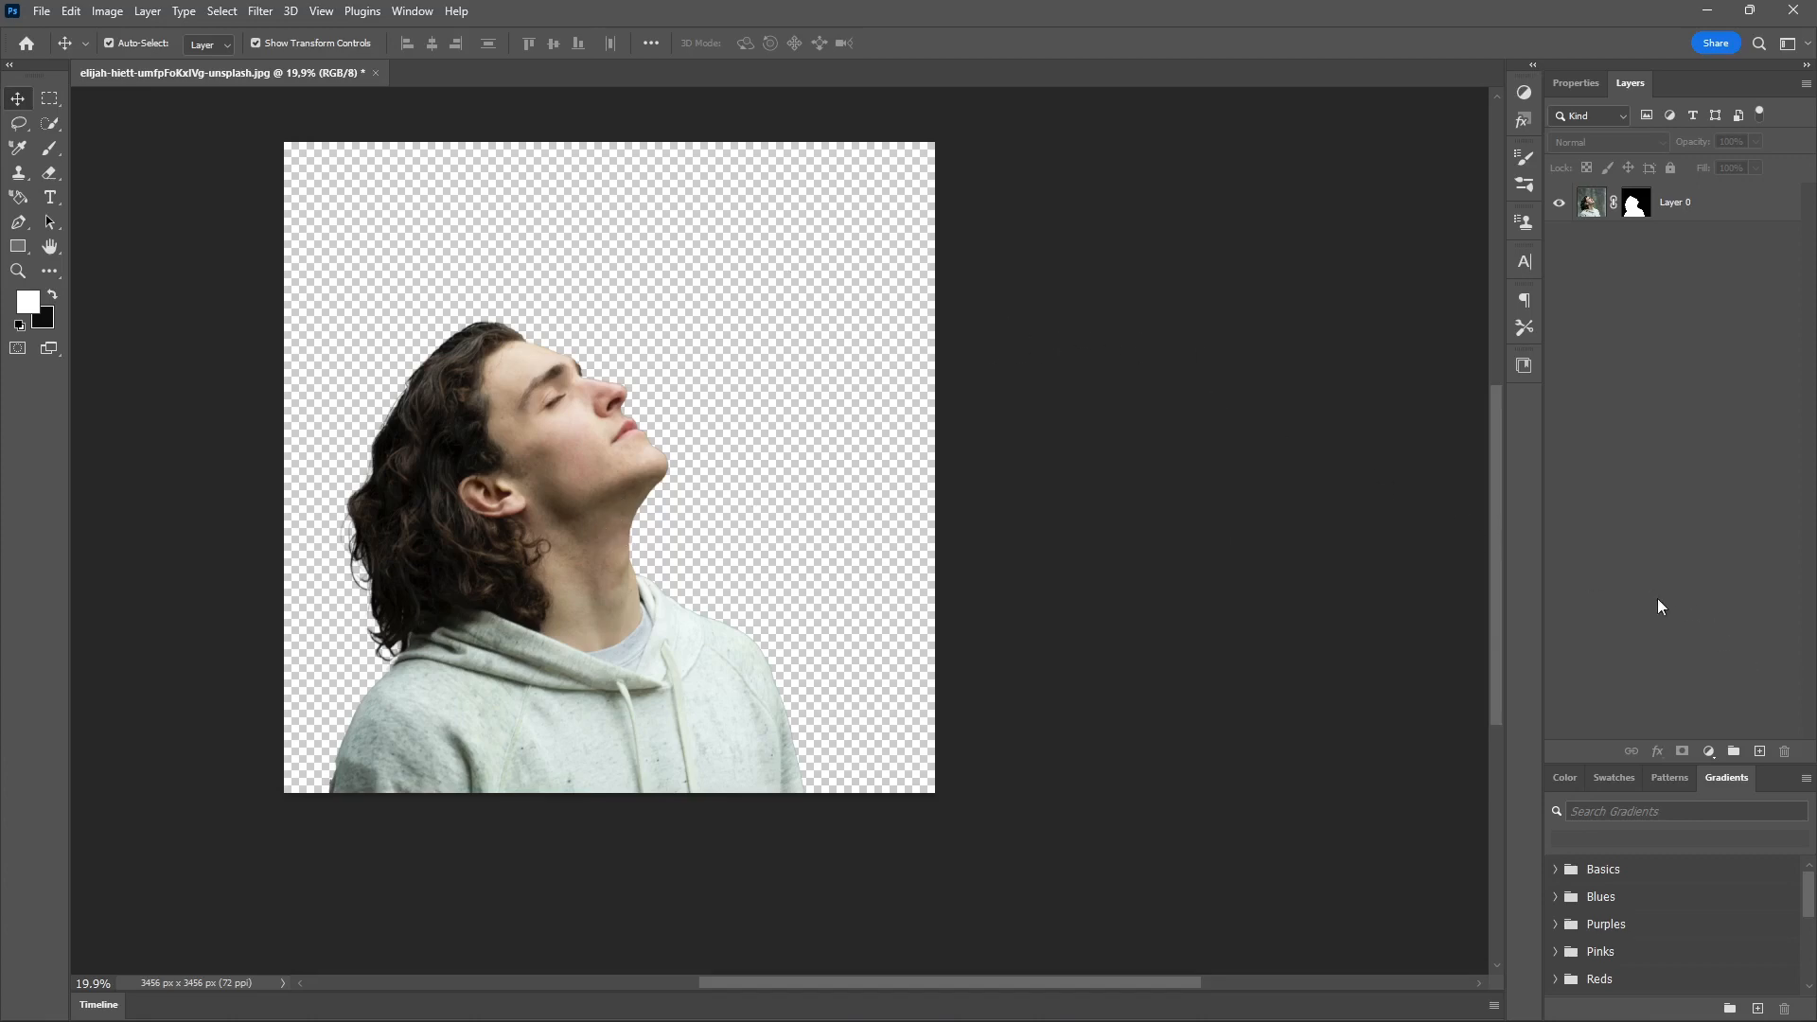
left_click(1709, 757)
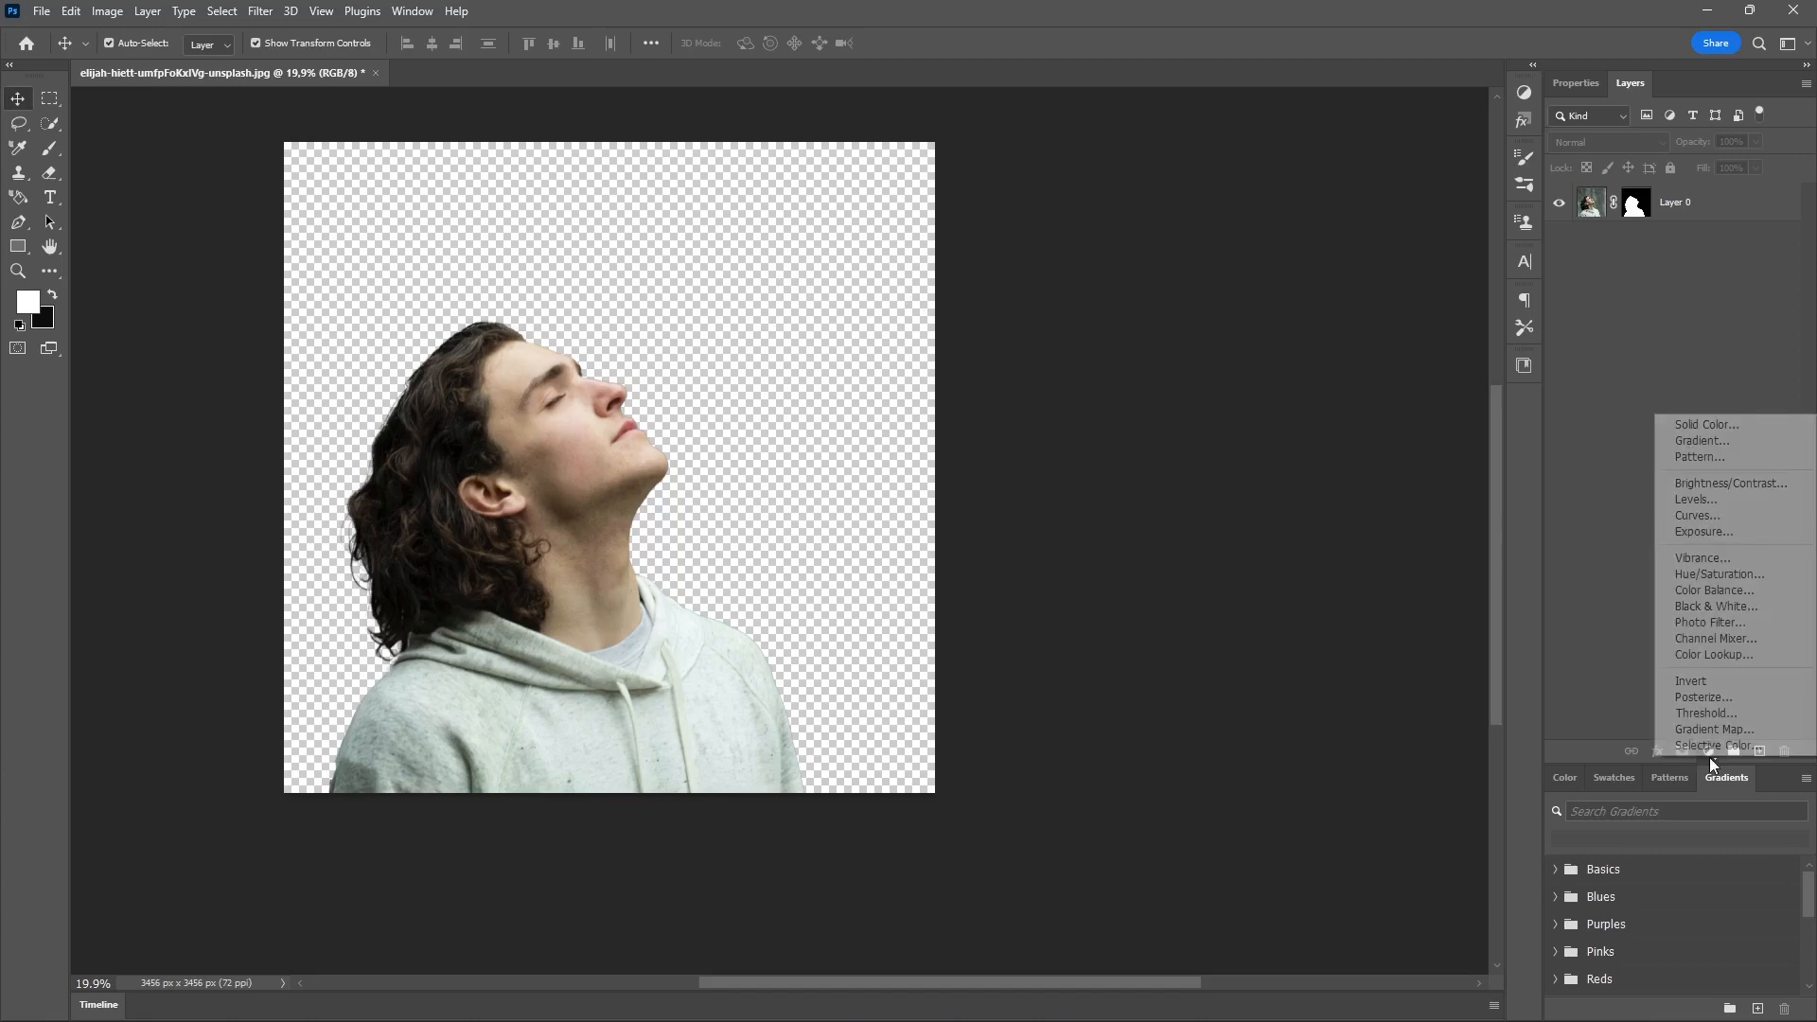
left_click(1627, 683)
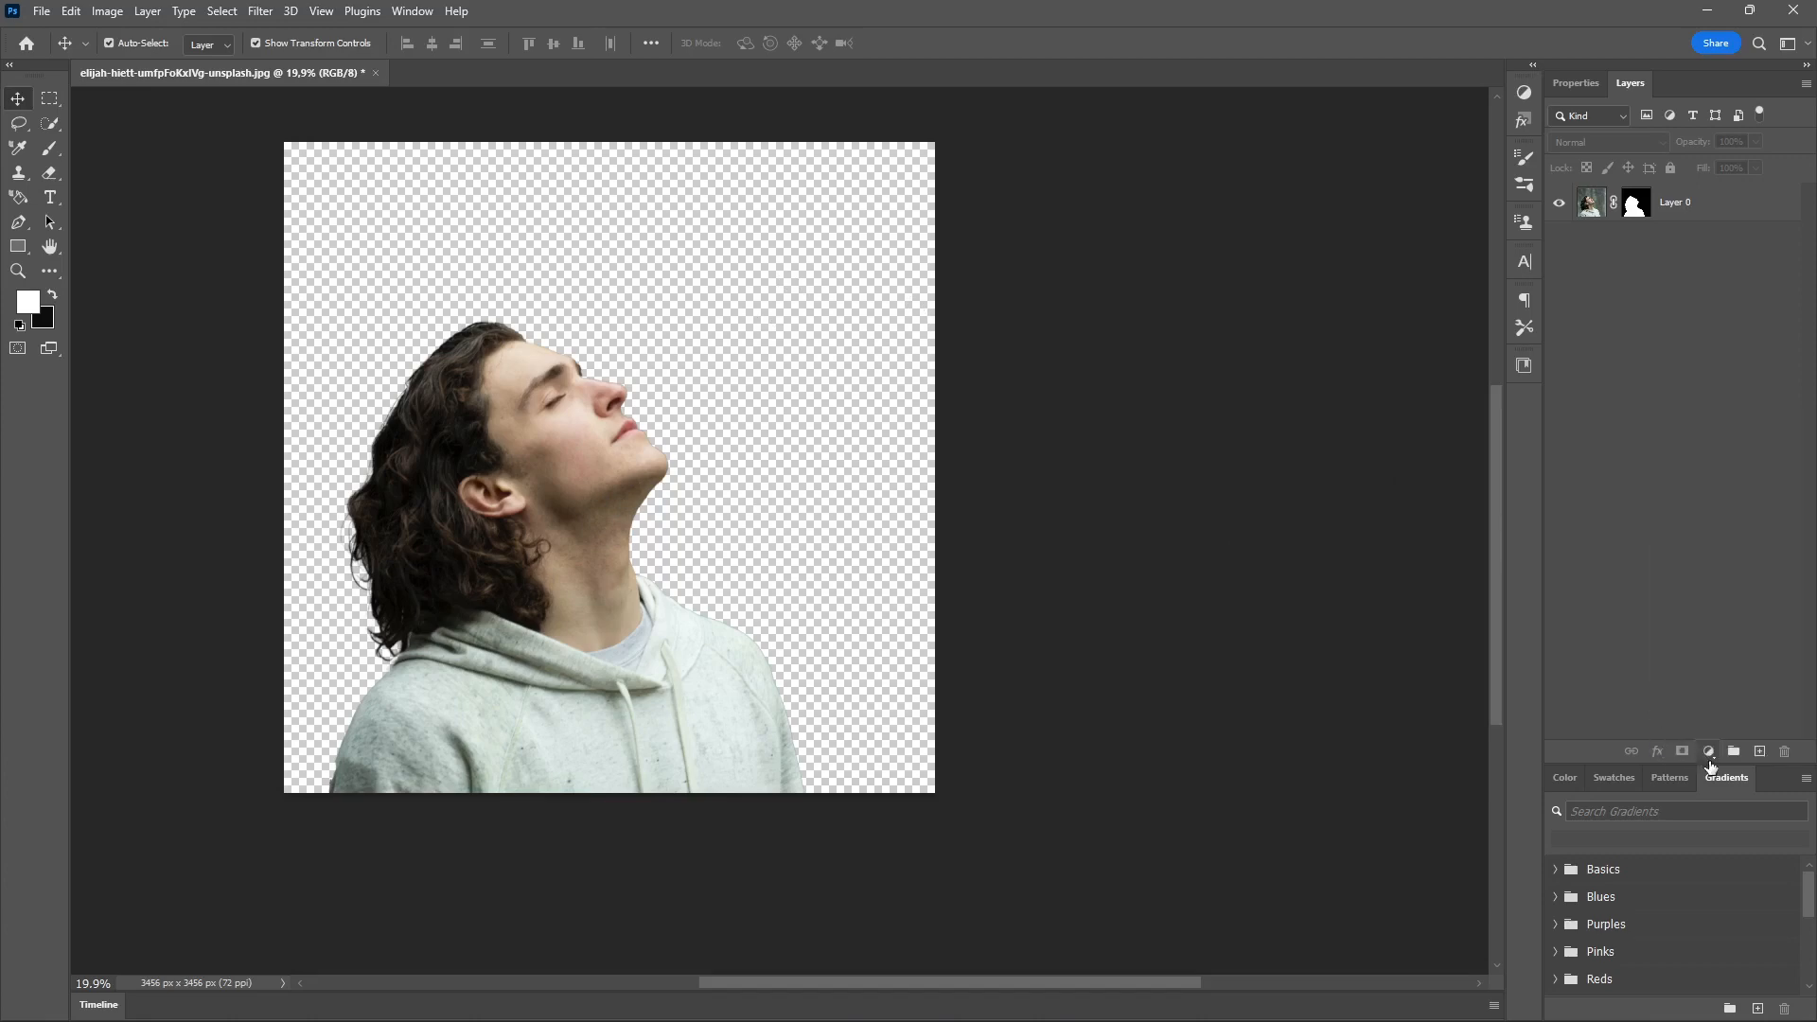
left_click(1709, 755)
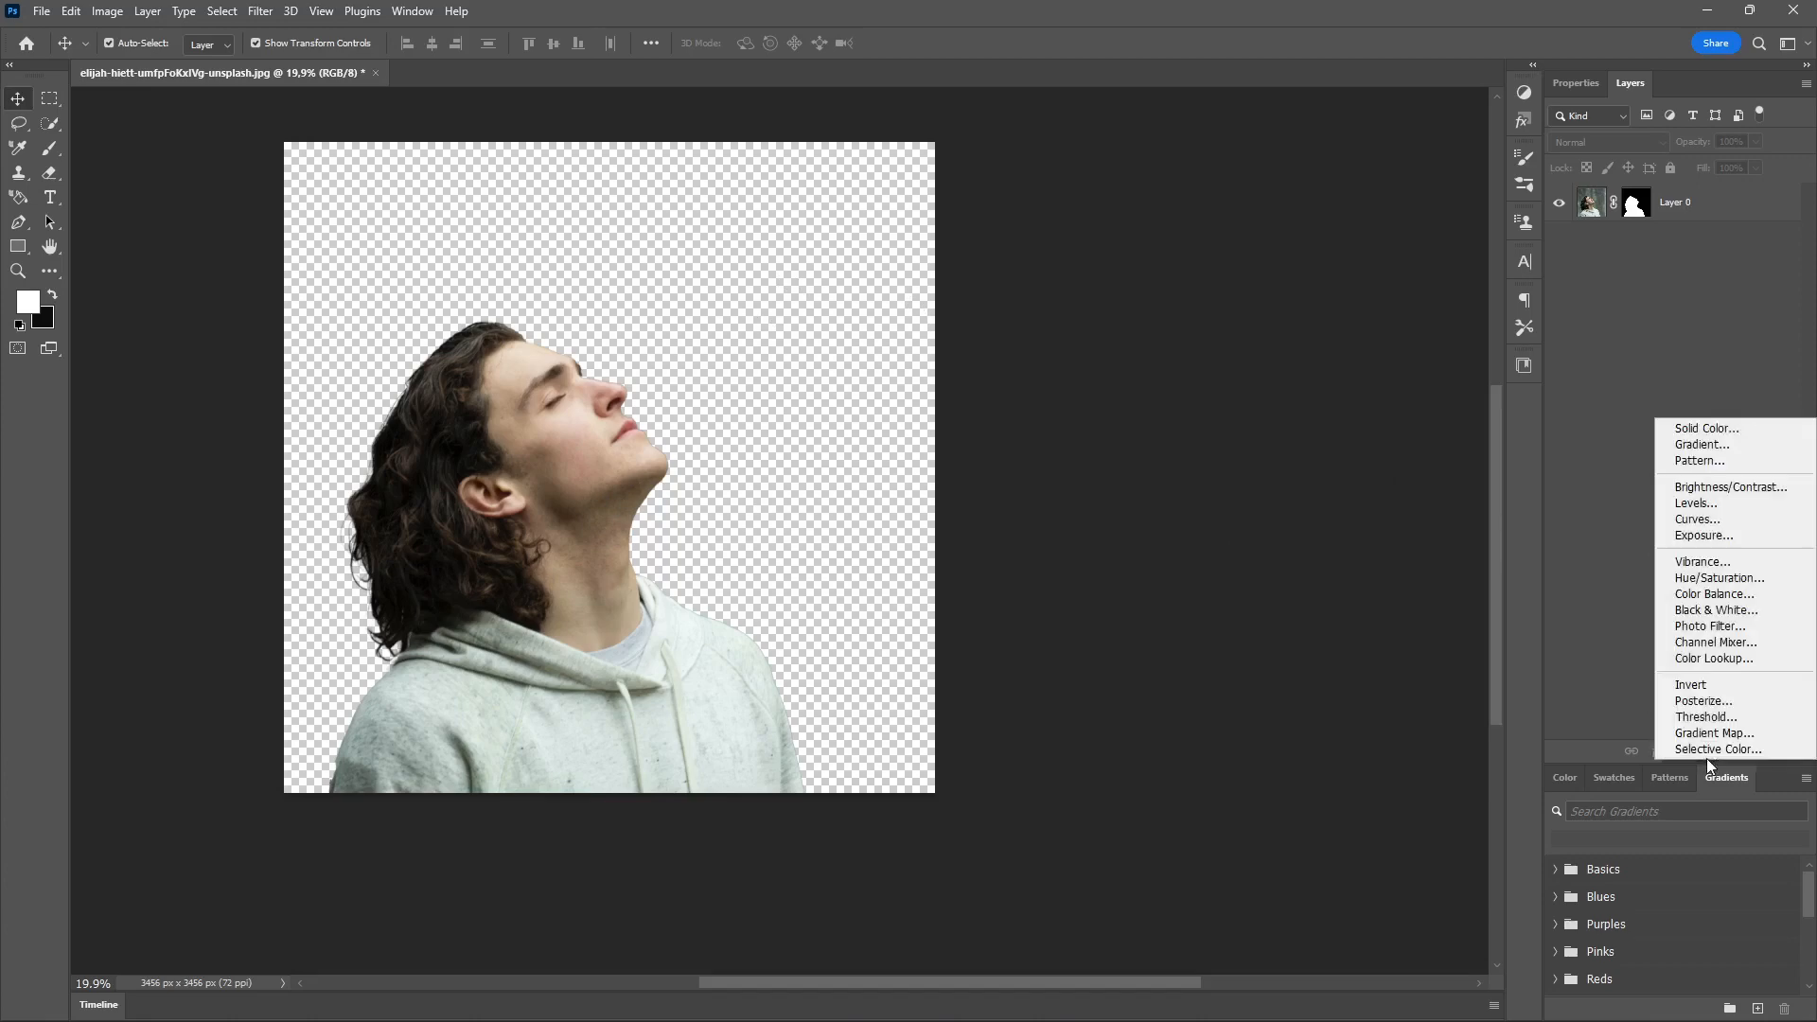
left_click(1721, 431)
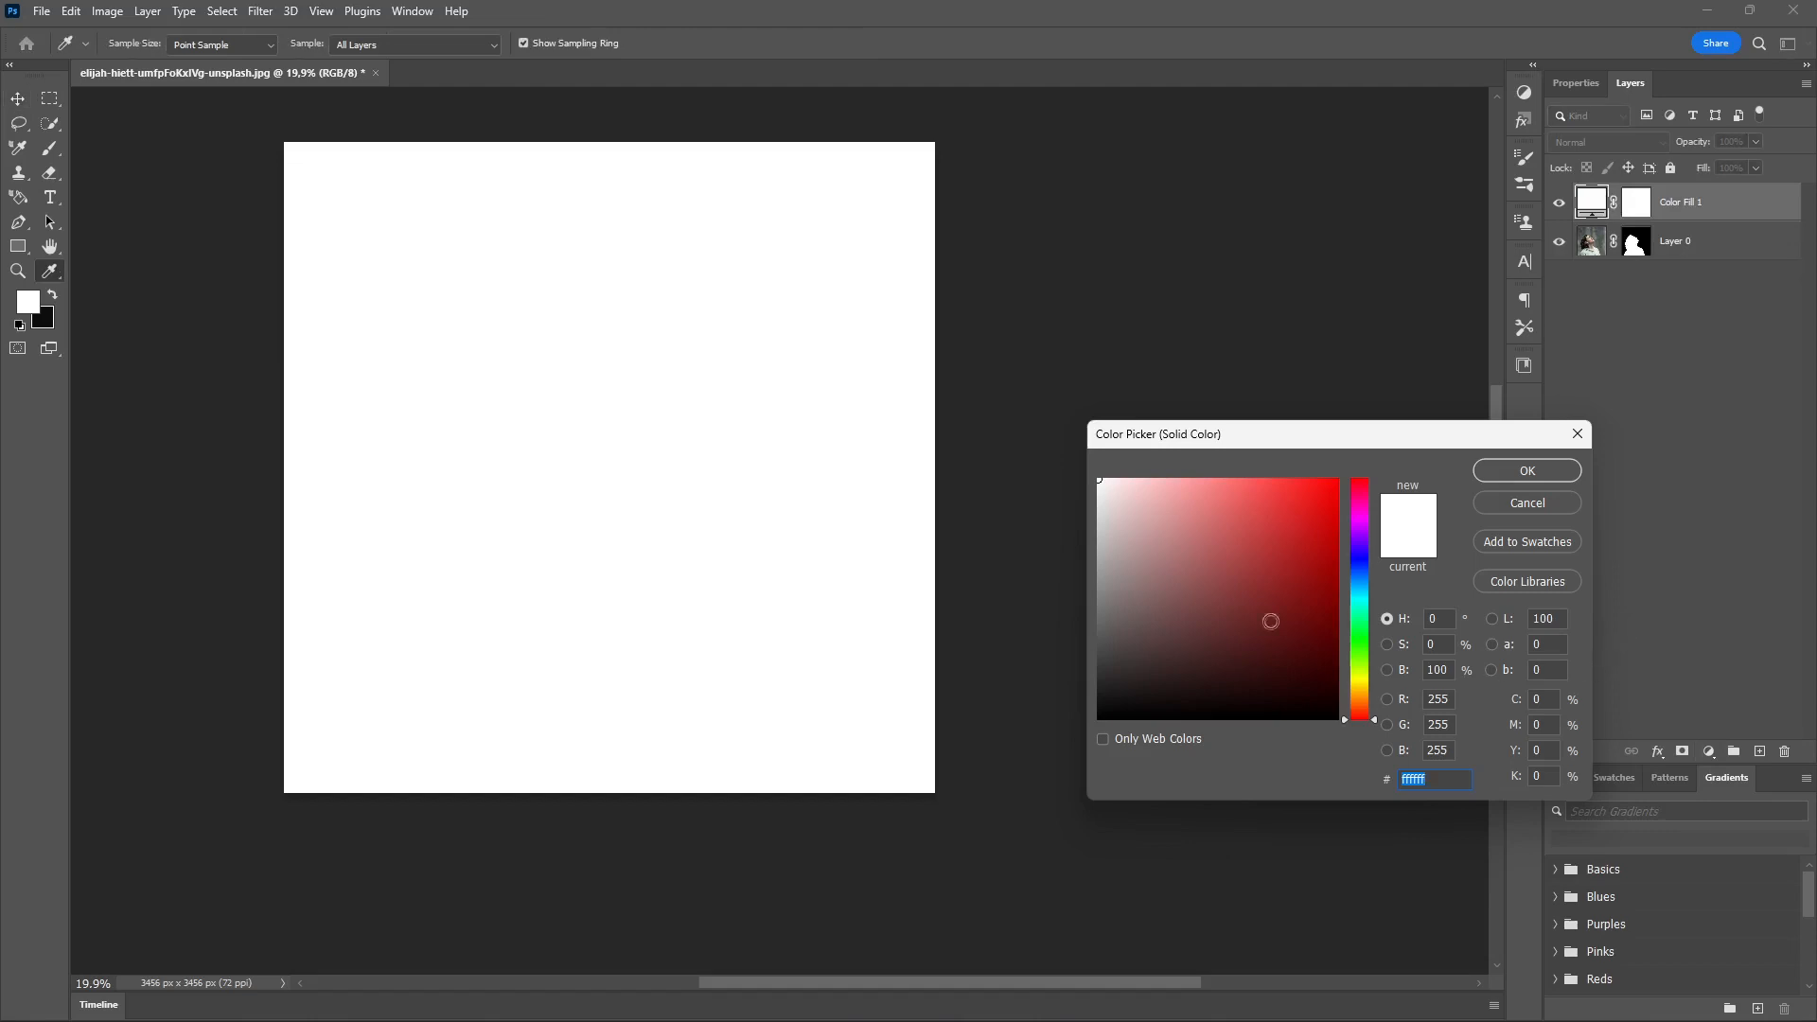
left_click_drag(1205, 547, 909, 373)
left_click(1522, 472)
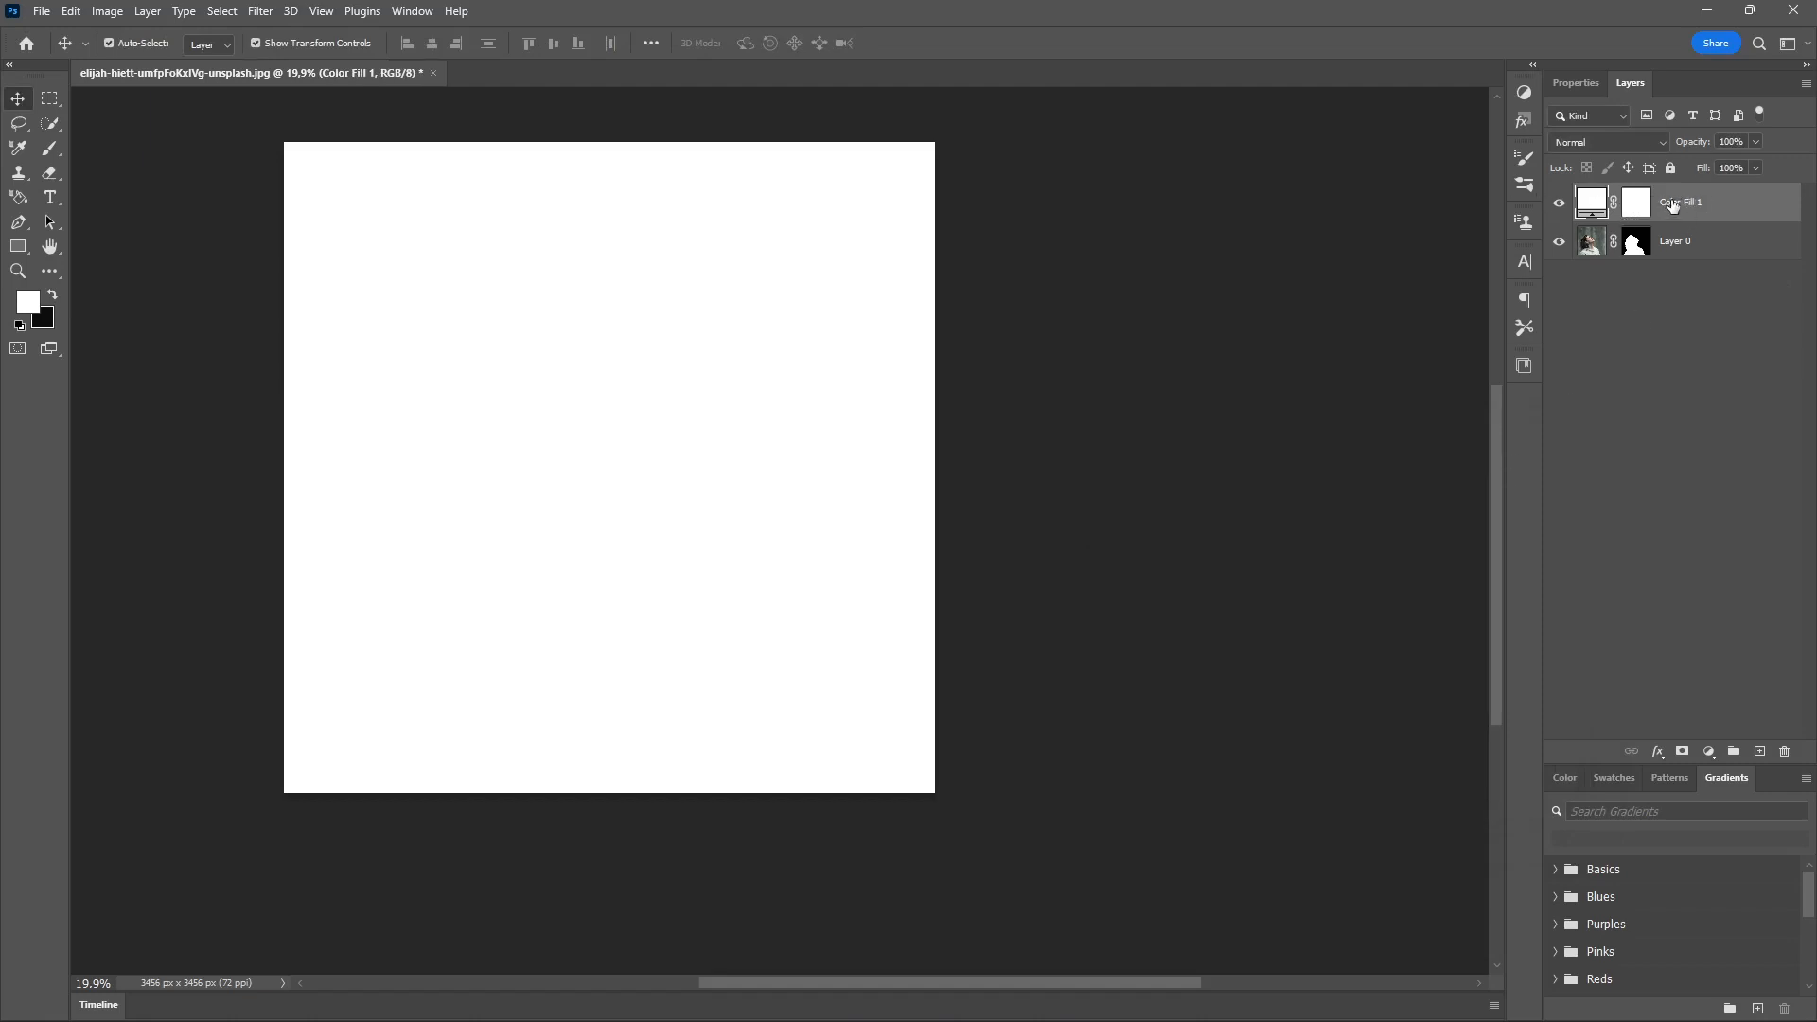
- Move the white fill layer beneath the masked photo layer so it becomes the background
left_click_drag(1686, 214, 1686, 281)
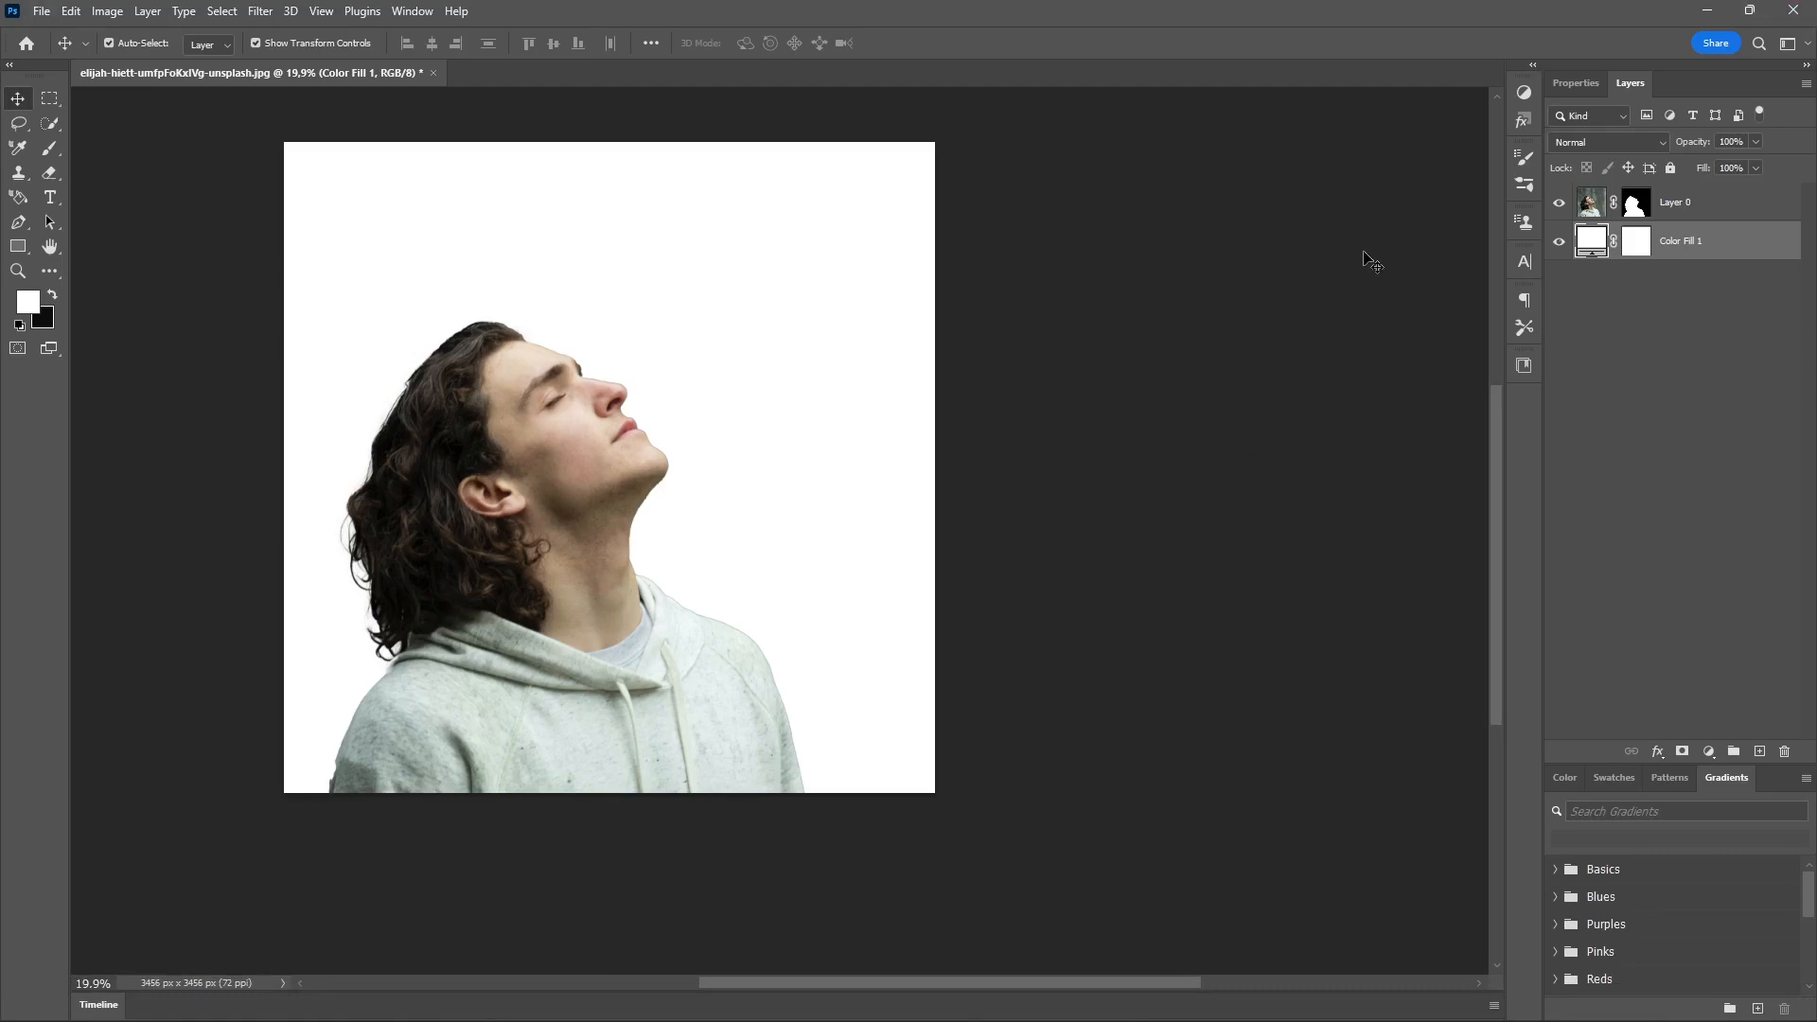
left_click(701, 765)
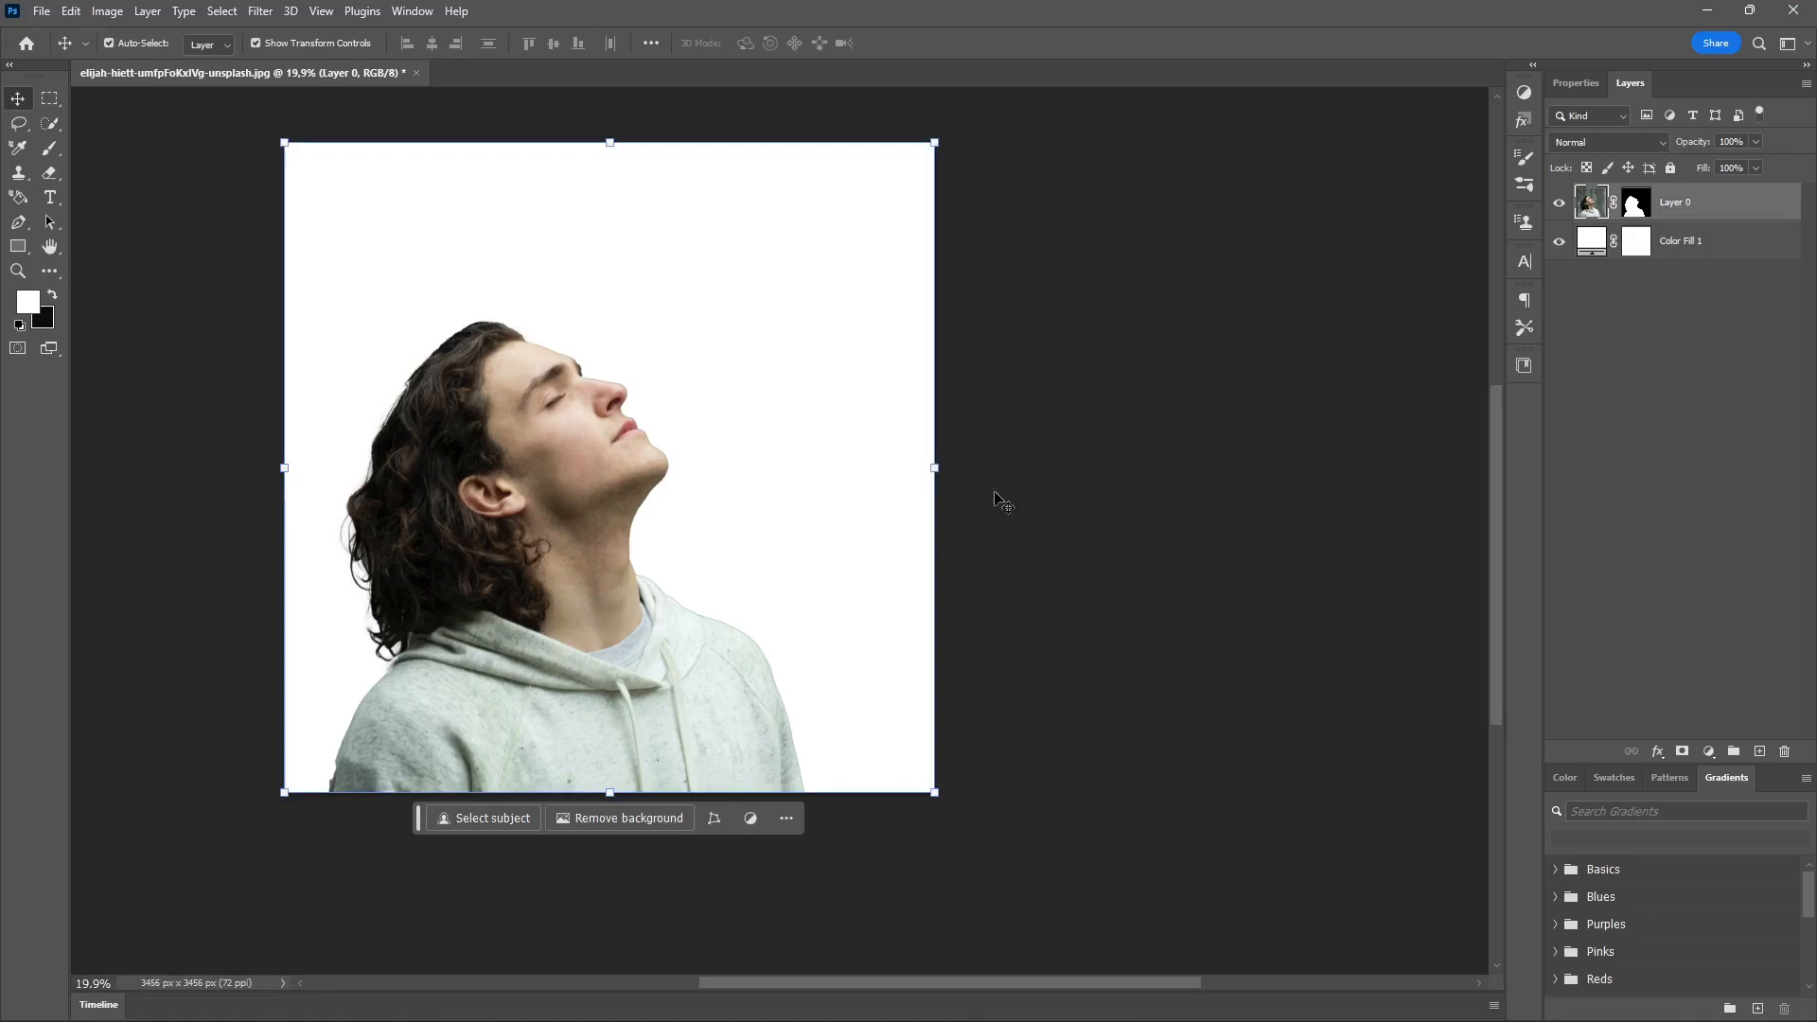
left_click(1392, 336)
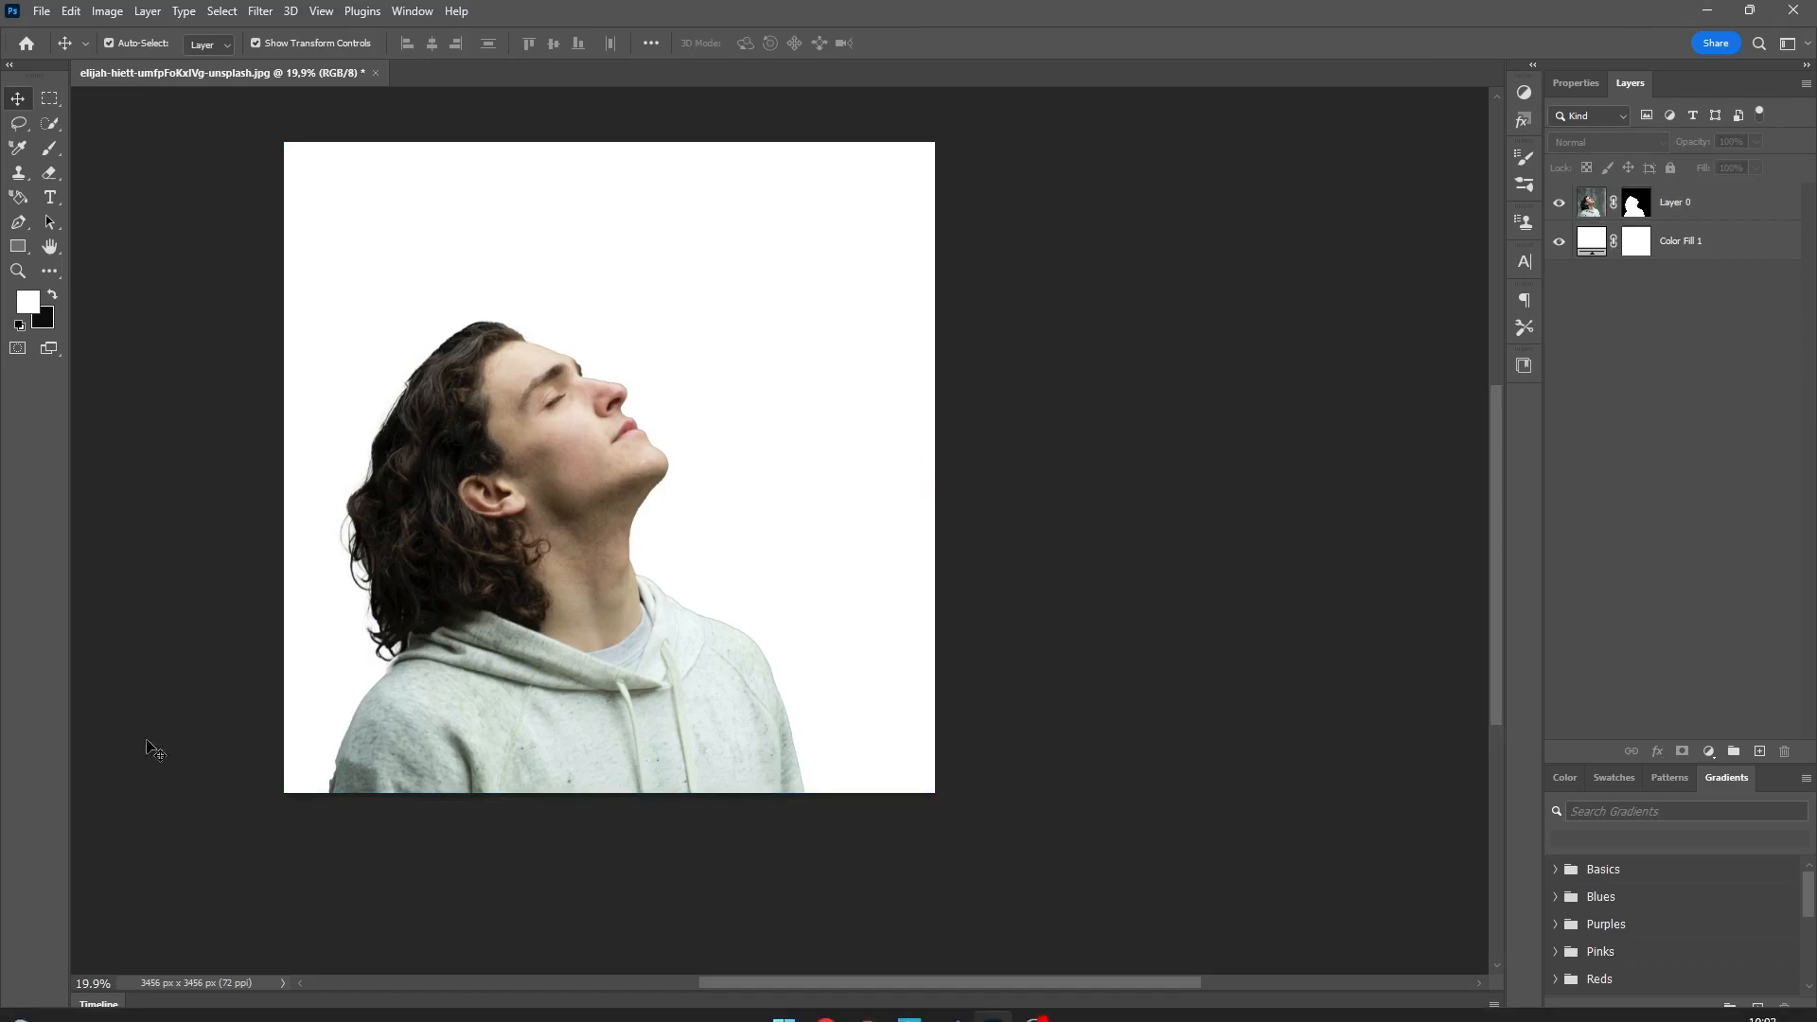
- Select the cut-out man's layer and nudge it slightly to the right on the canvas
left_click(400, 539)
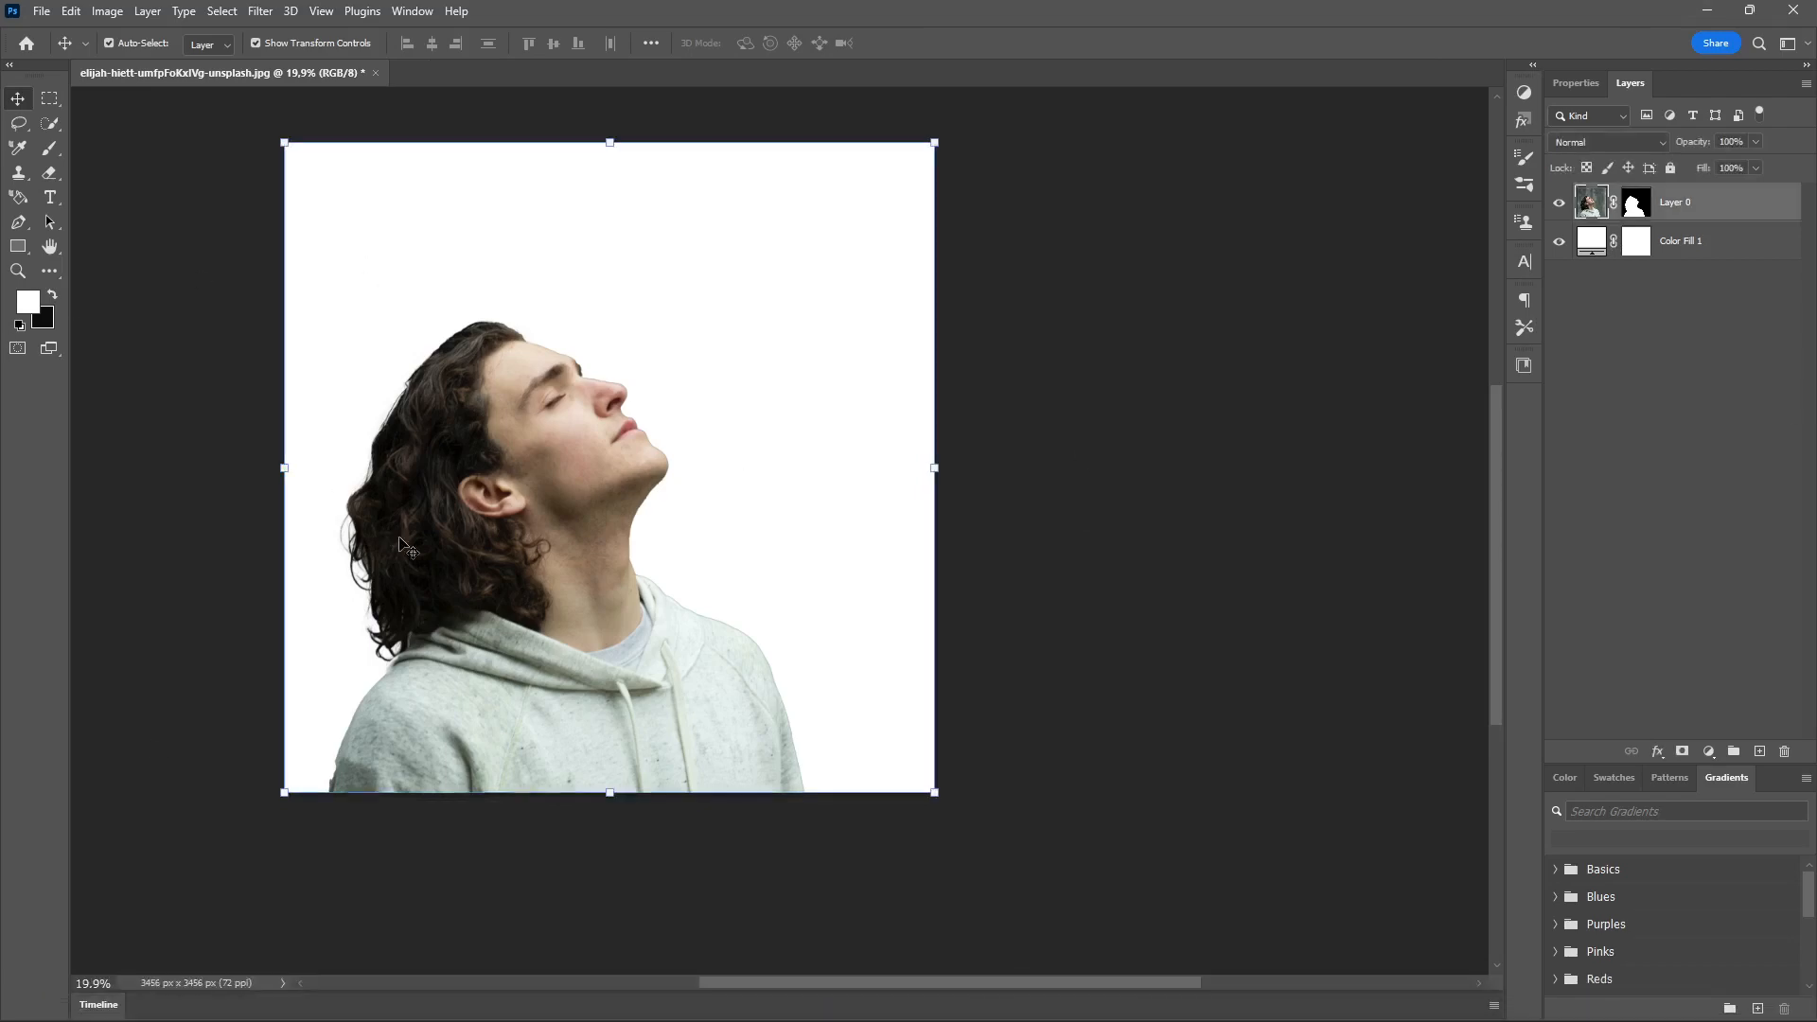
key("shift+Right")
key("shift+Right")
key("shift+Right")
key("shift+Right")
key("shift+Right")
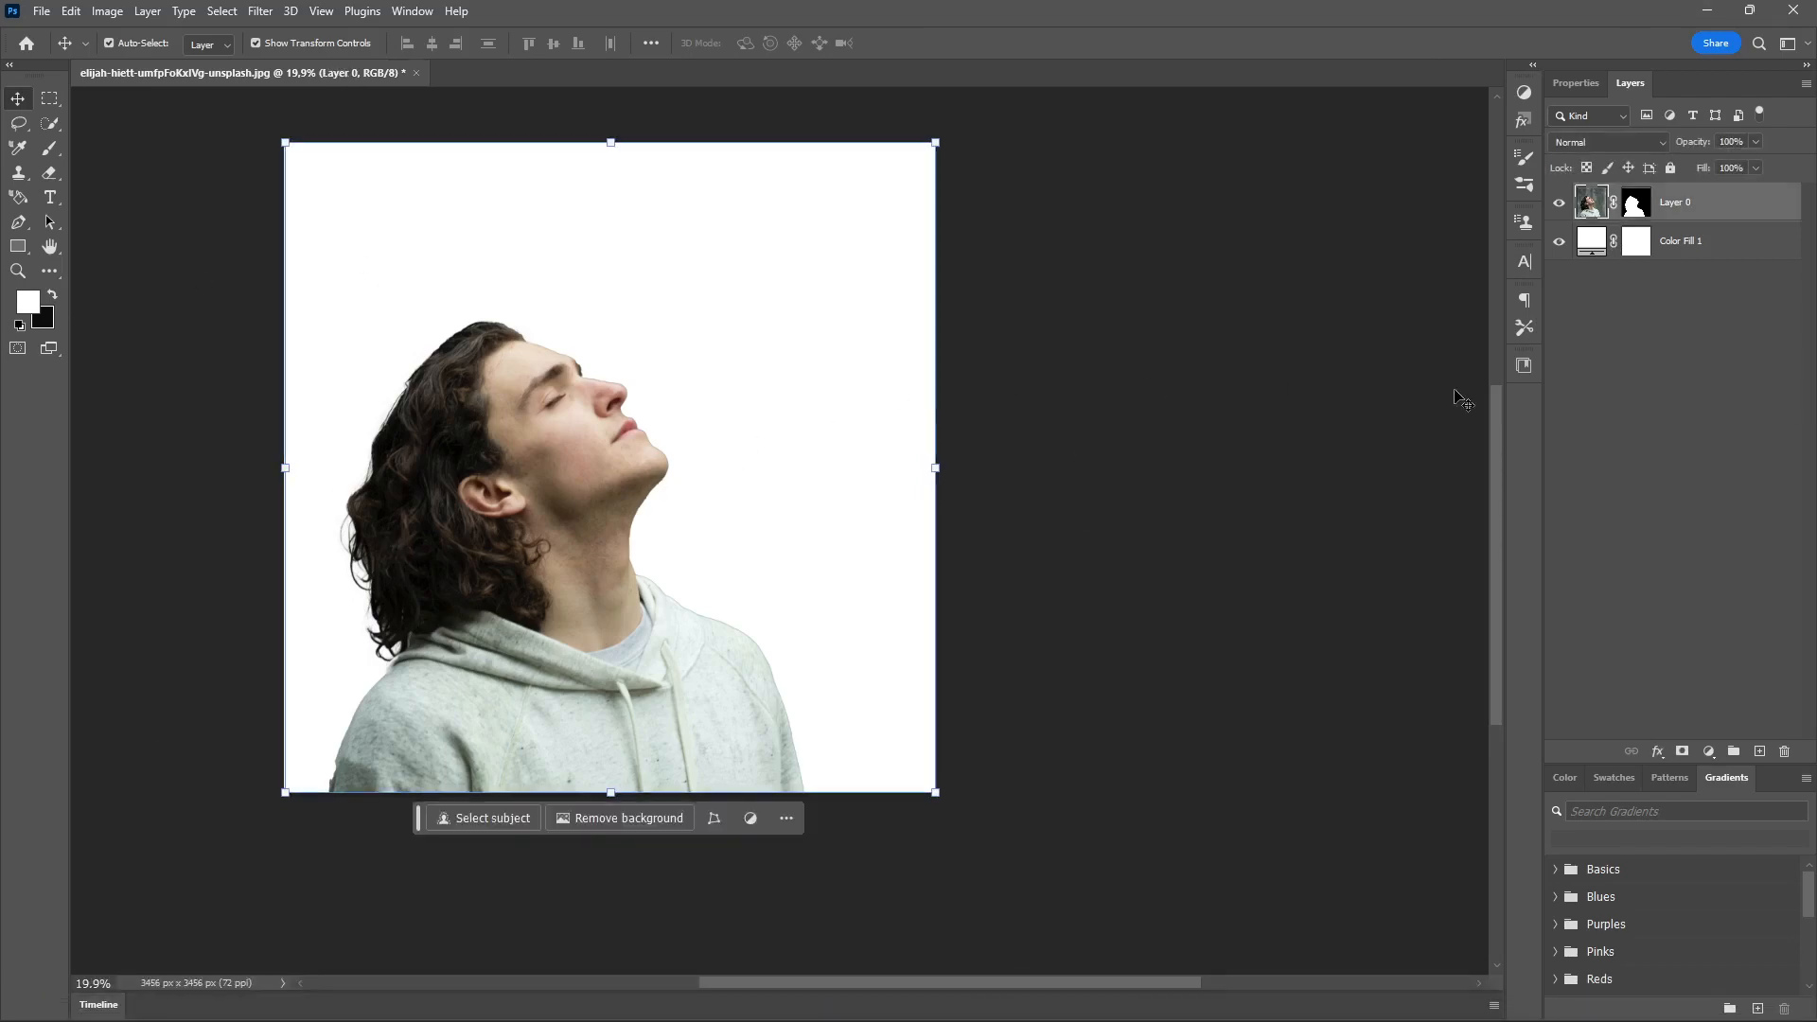
key("shift+Right")
key("shift+Right")
key("shift+Right")
key("shift+Right")
key("shift+Right")
key("shift+Right")
key("shift+Right")
key("shift+Right")
key("shift+Right")
key("shift+Right")
key("shift+Right")
key("shift+Right")
key("shift+Right")
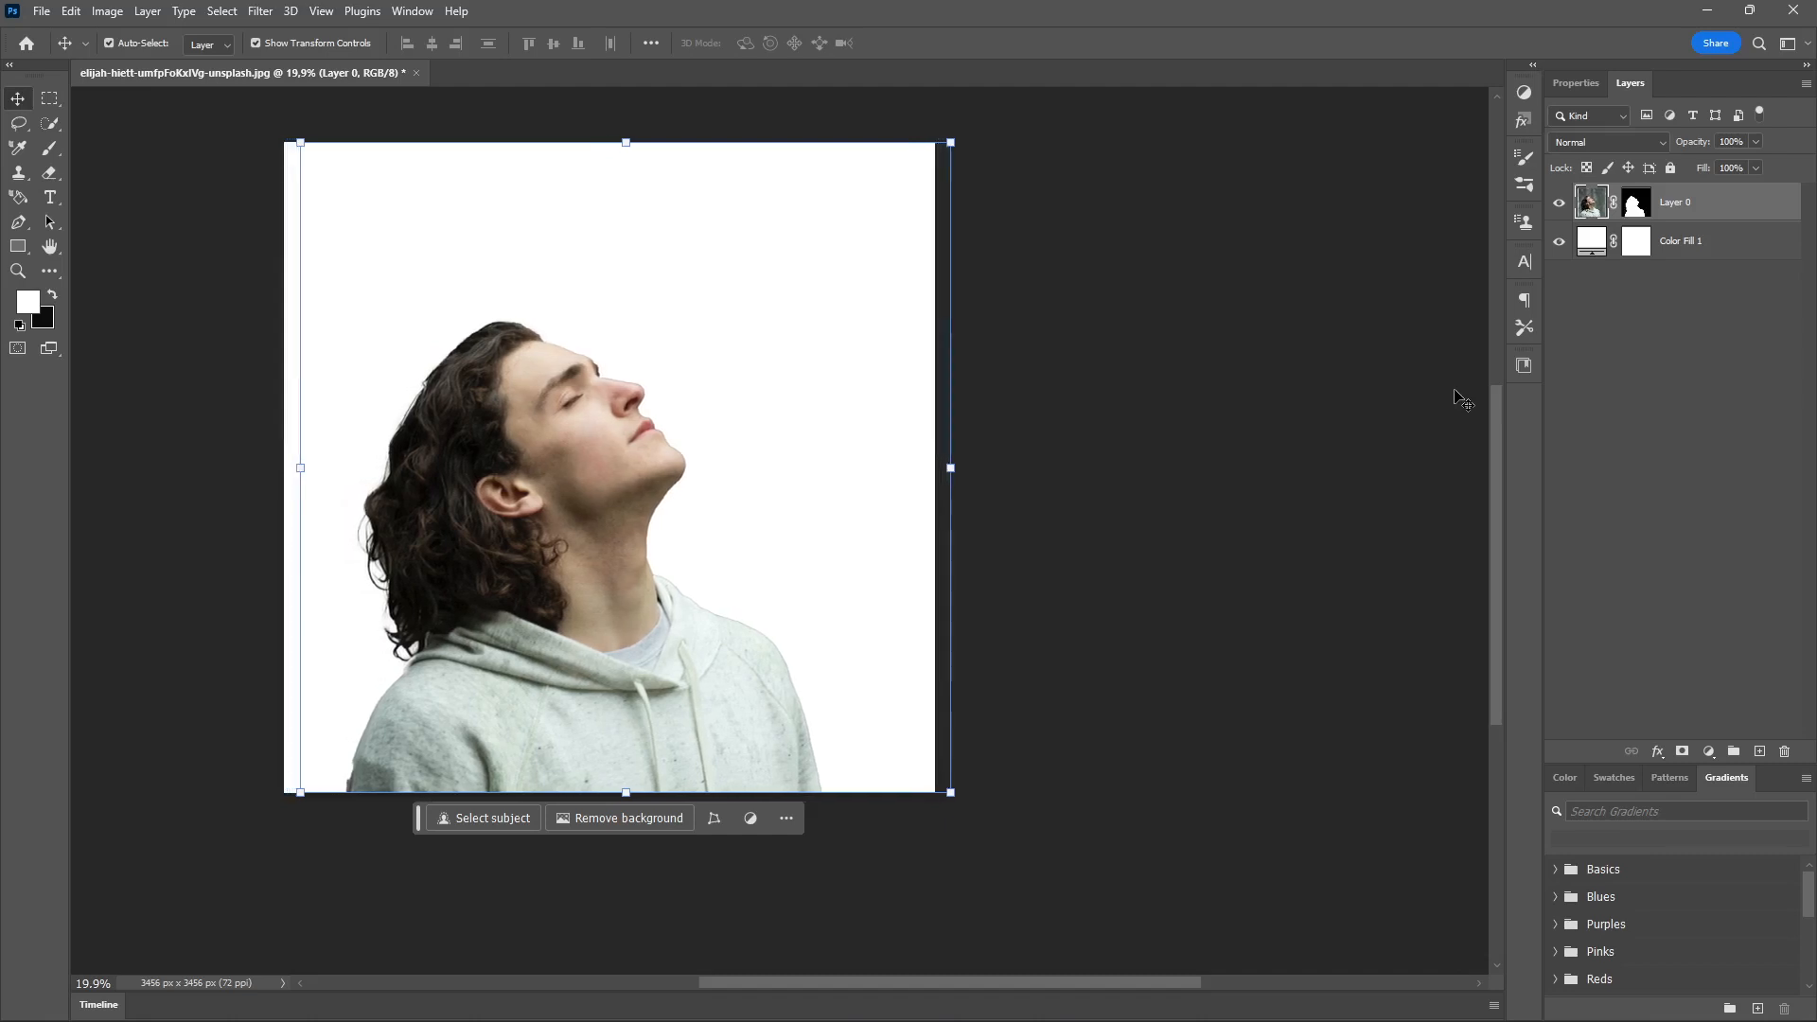
- Nudge the cut-out man's layer further right on the canvas and deselect it
key("shift+Right")
key("shift+Right")
key("shift+Right")
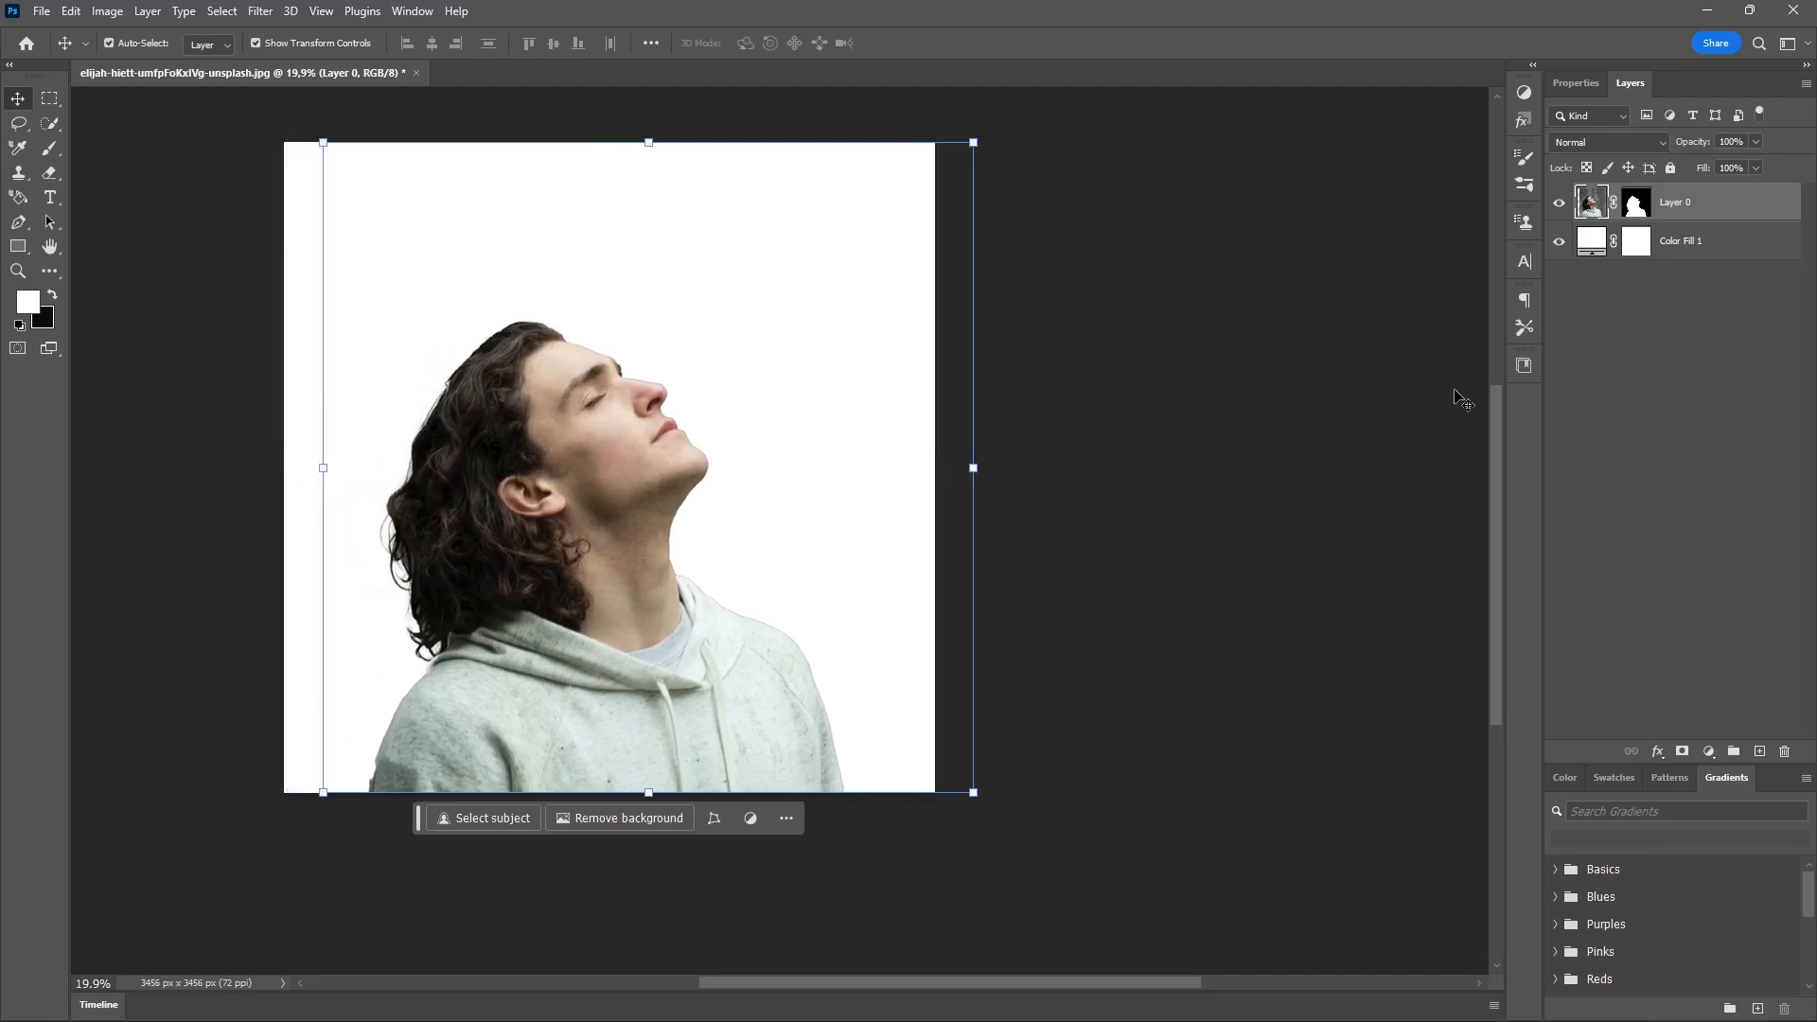
key("shift+Right")
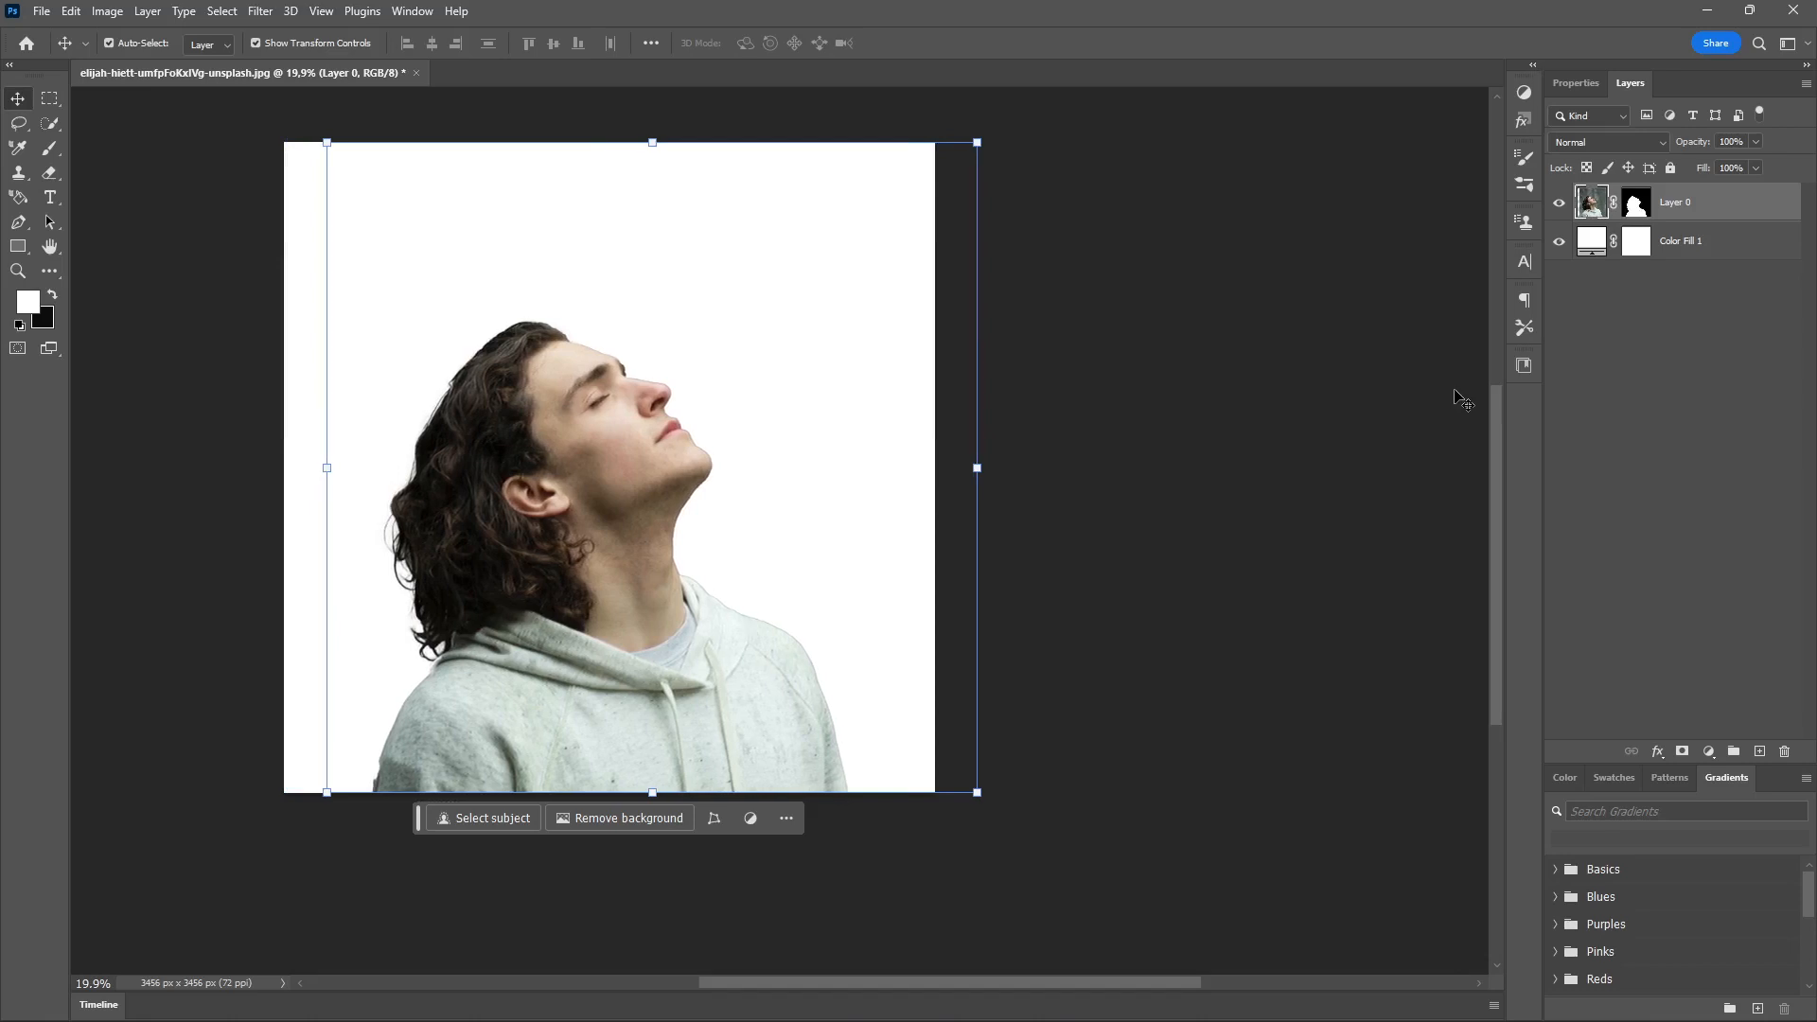
left_click(1392, 511)
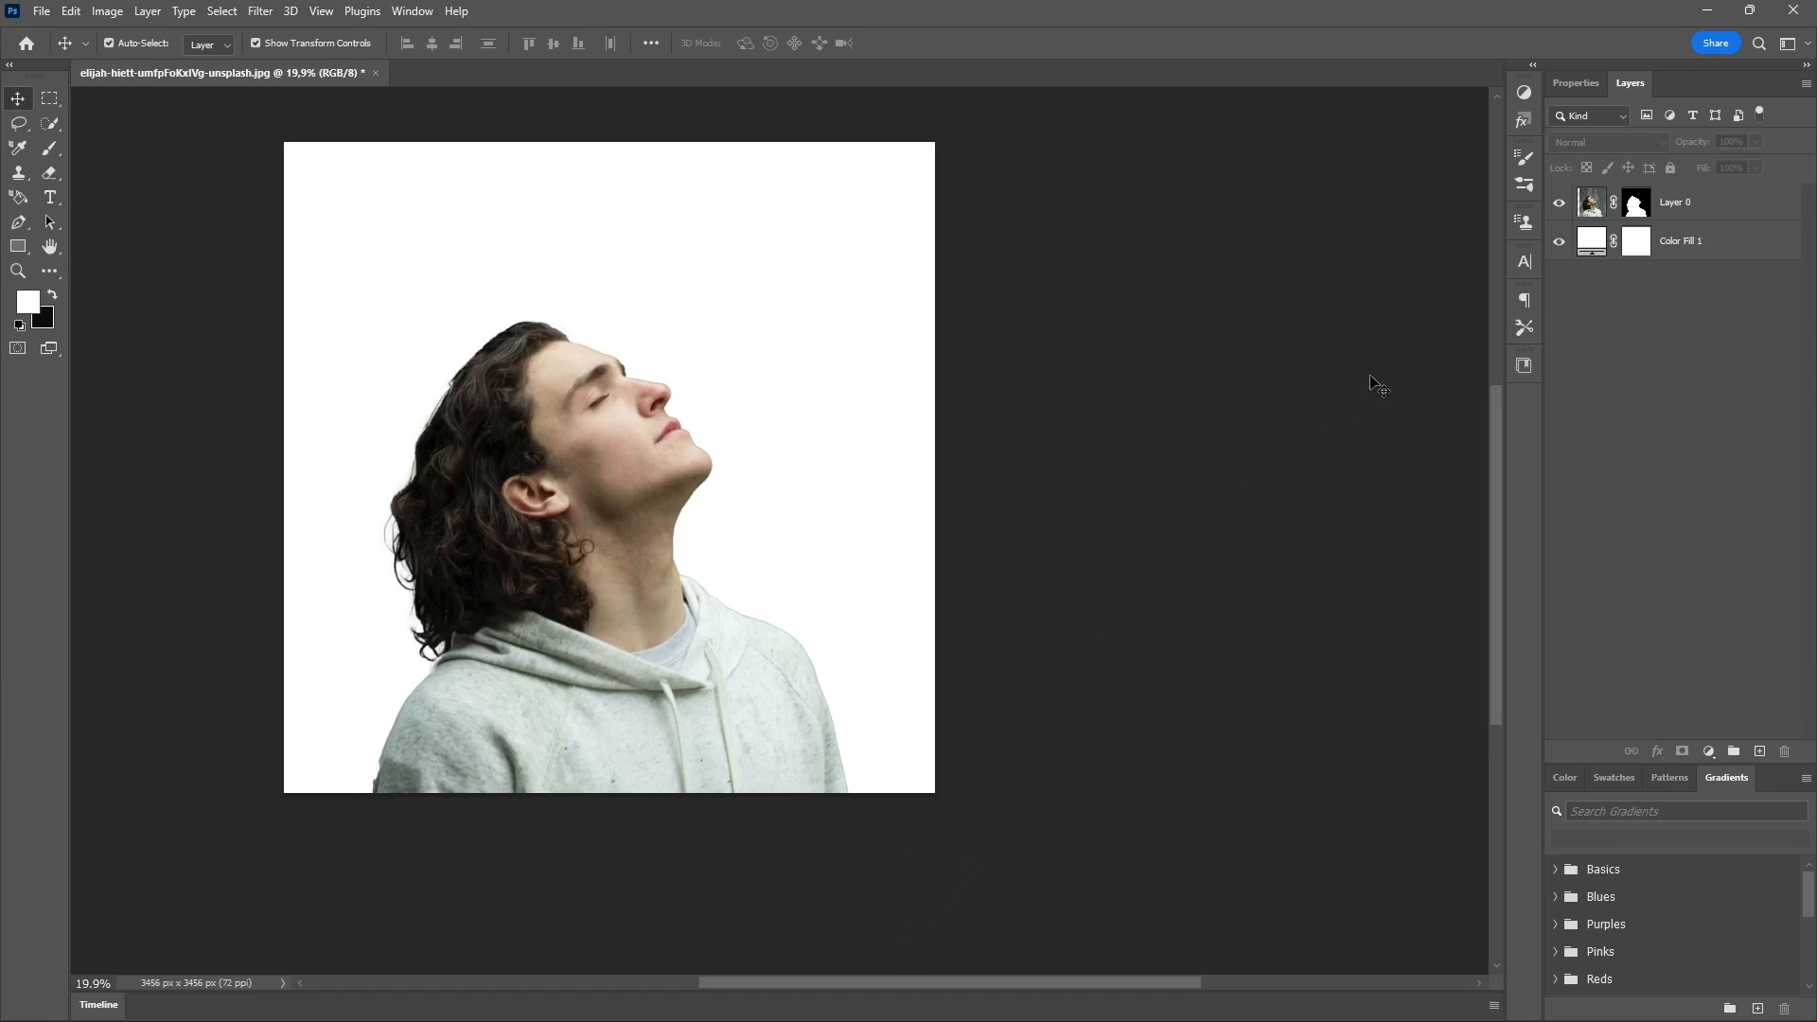
key("super+e")
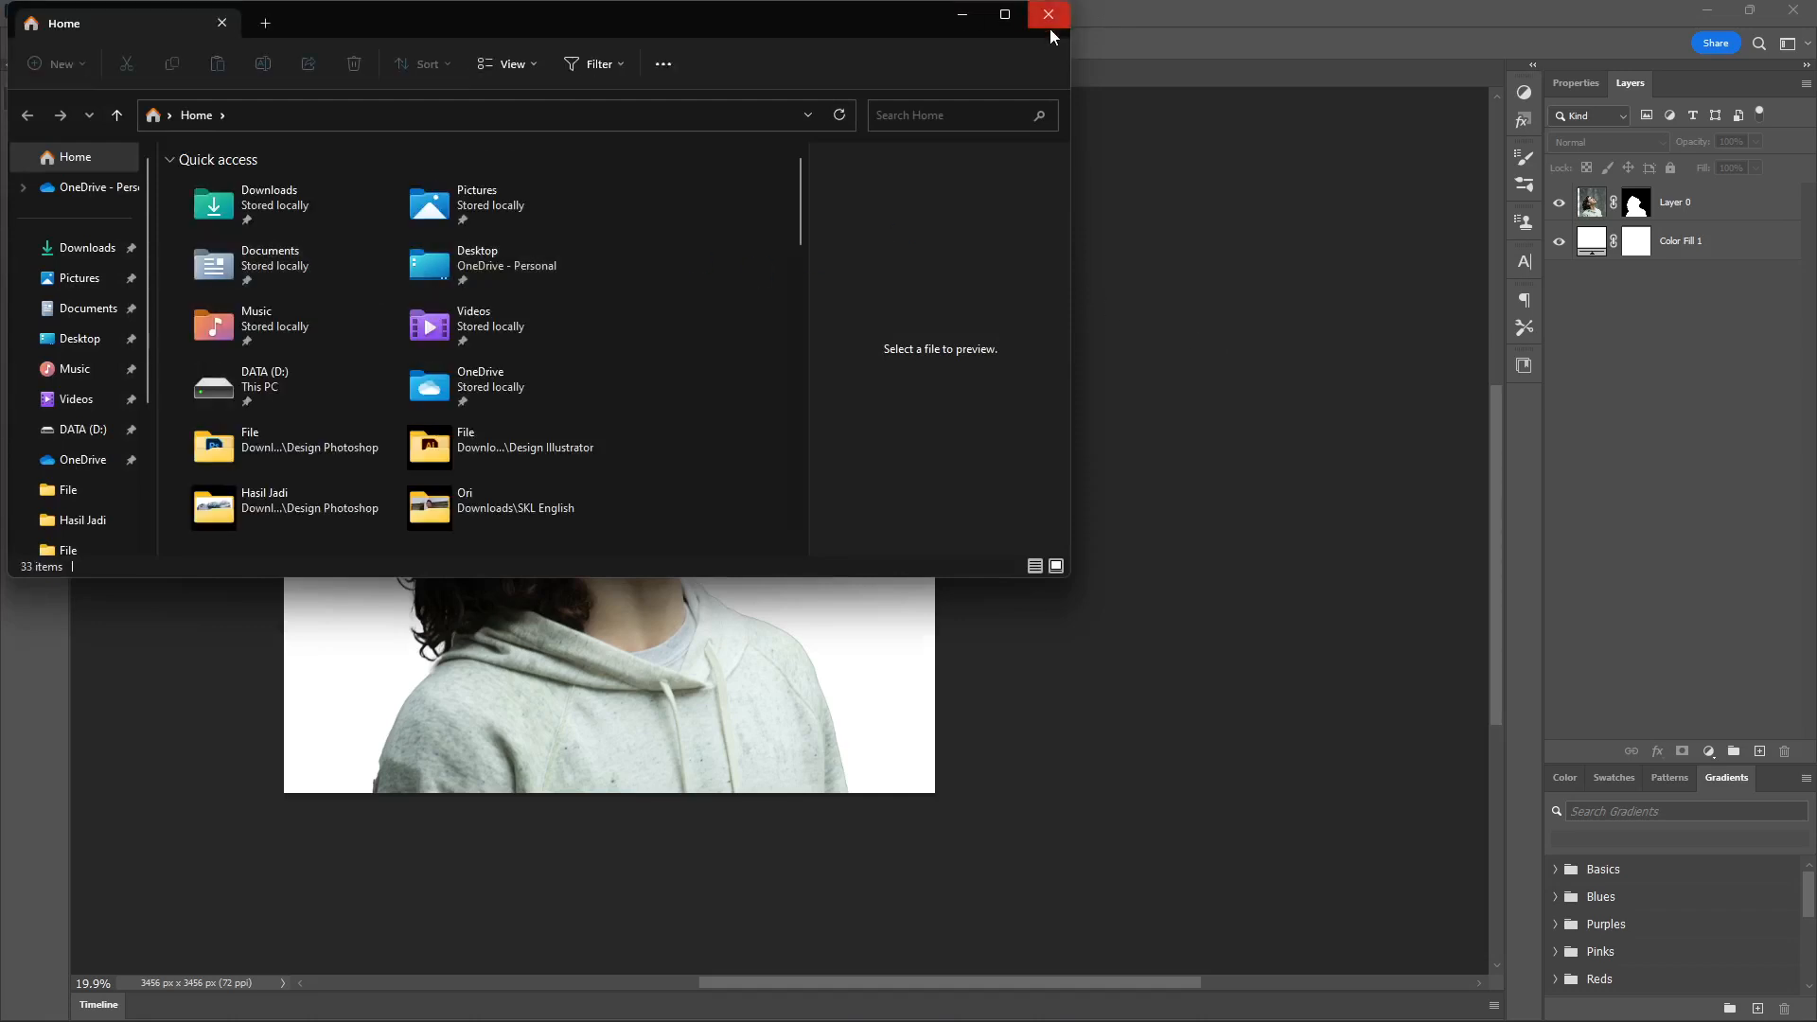
left_click(1049, 15)
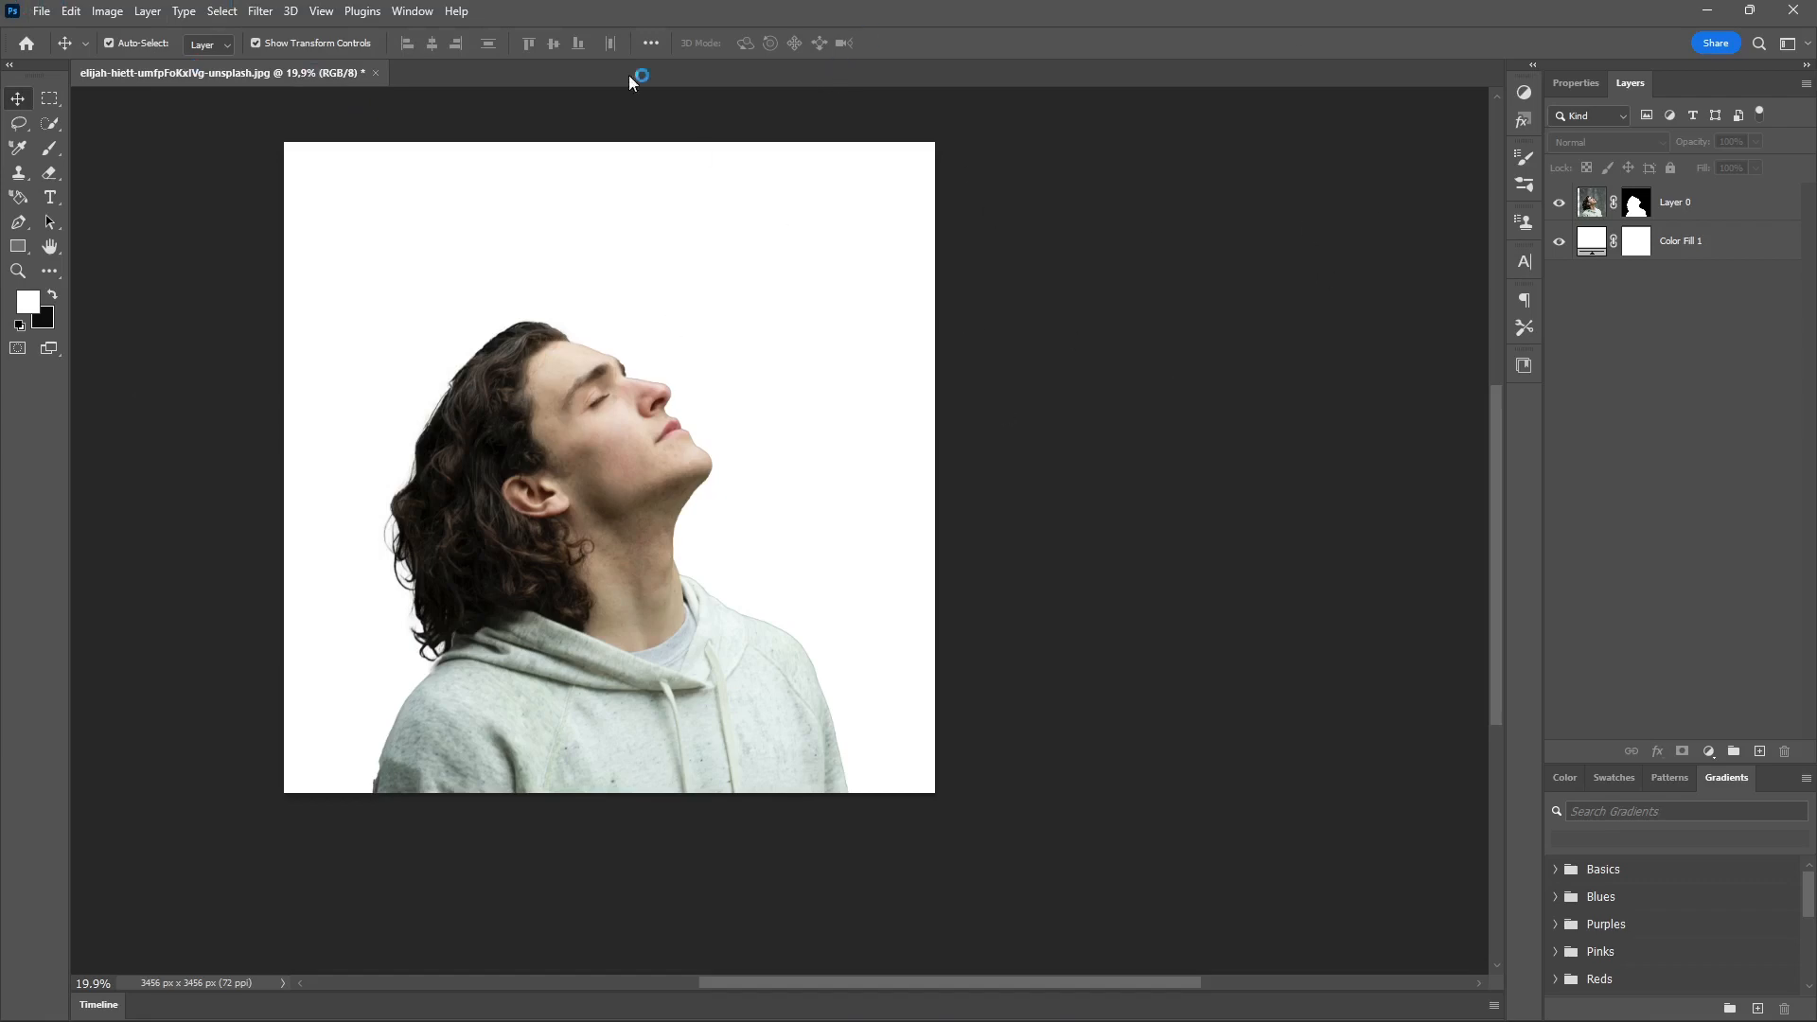
- Start placing an embedded image and look through the Downloads folder for the tree photos
left_click(99, 11)
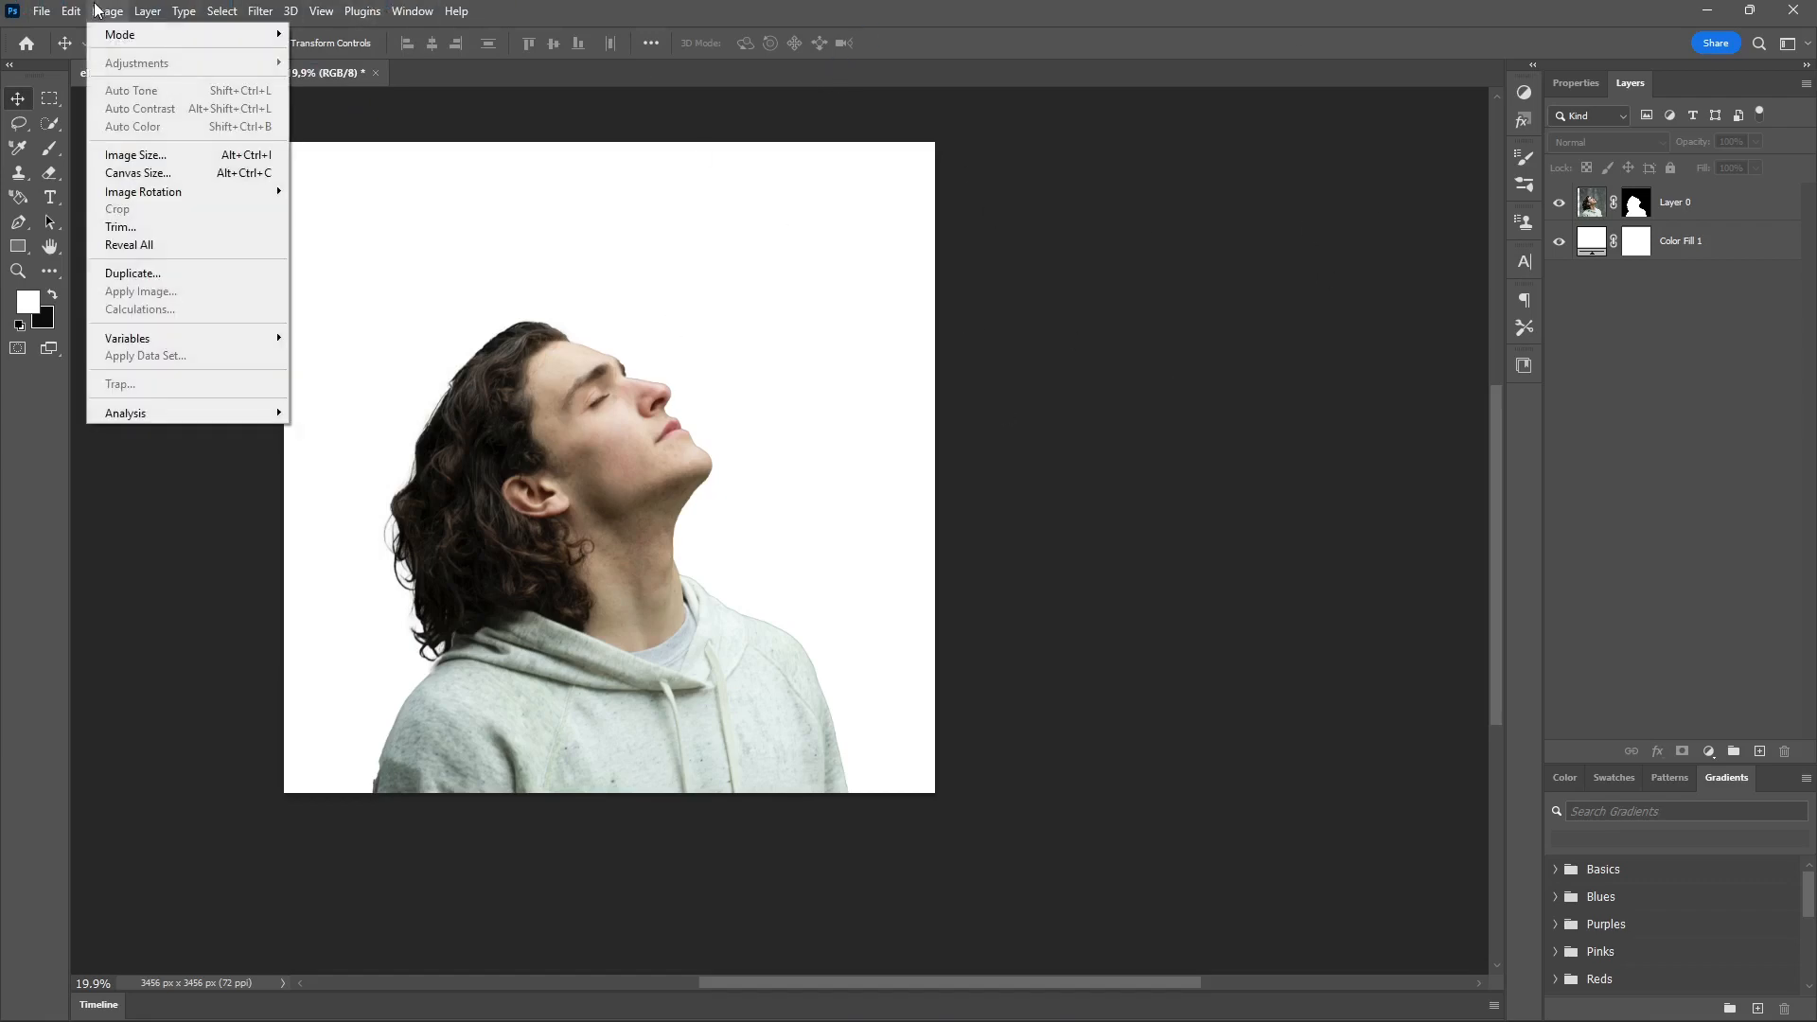
mouse_move(44, 10)
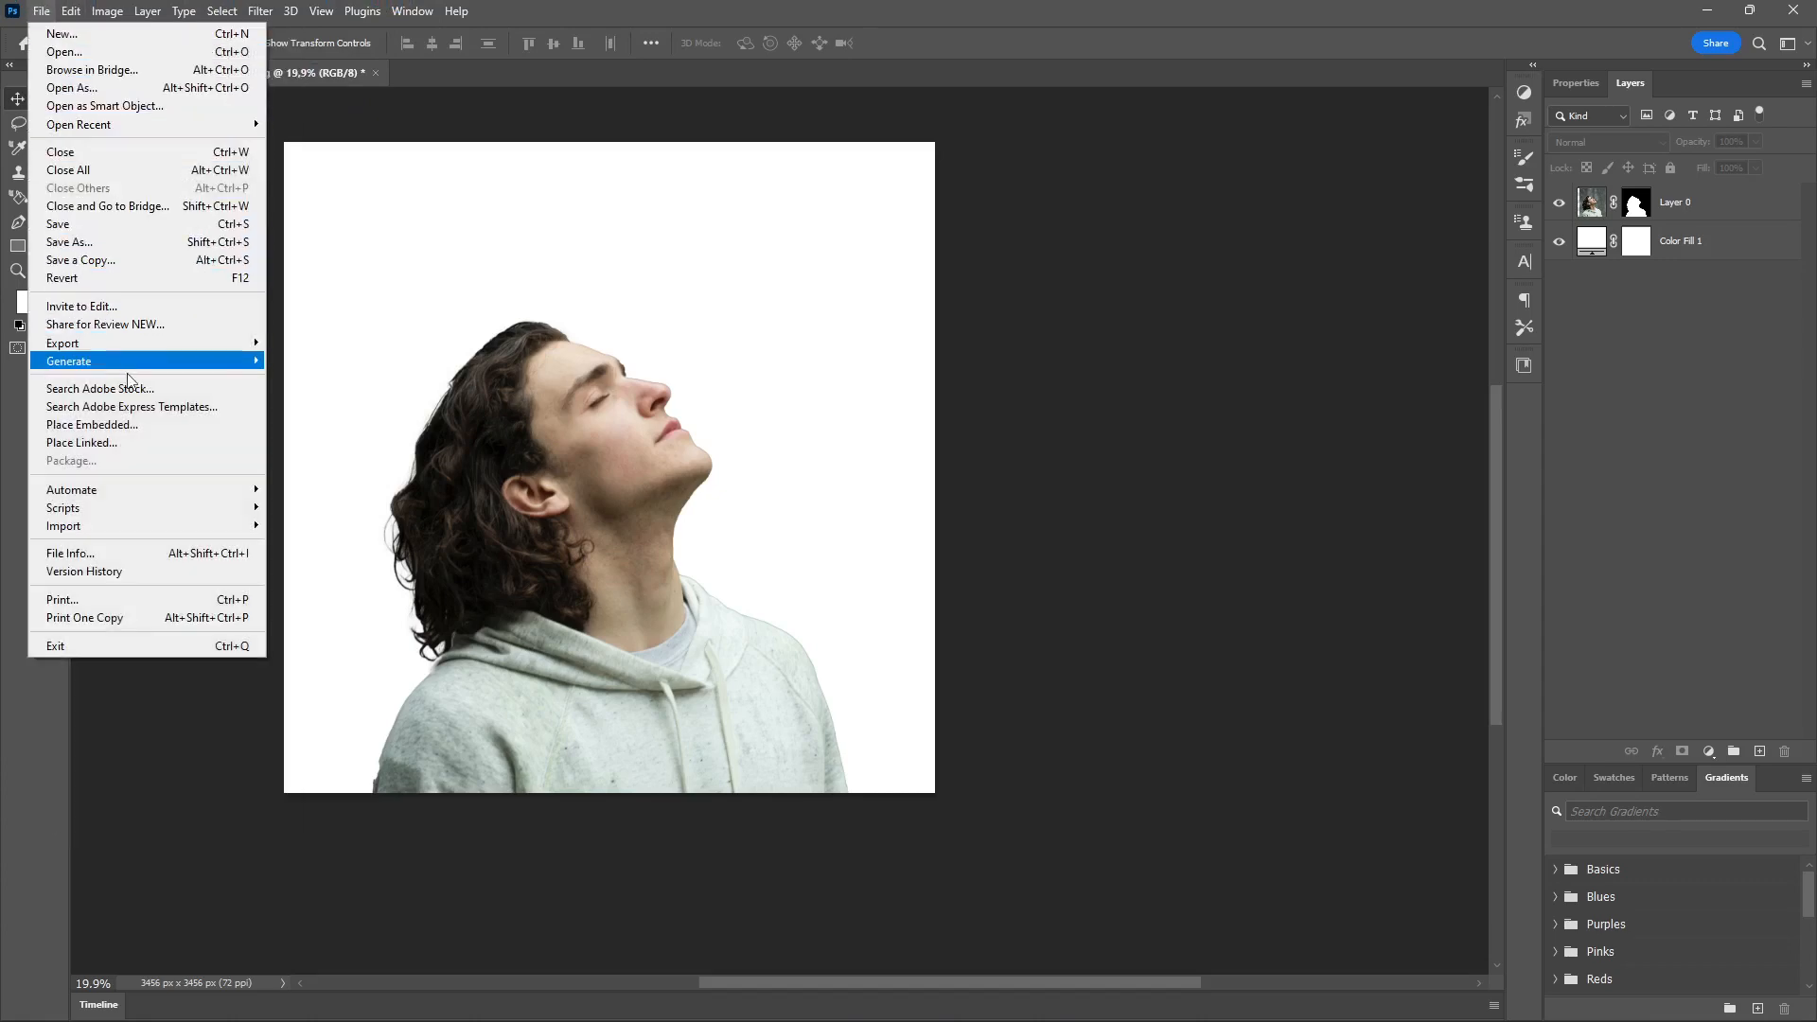
left_click(138, 426)
left_click(109, 194)
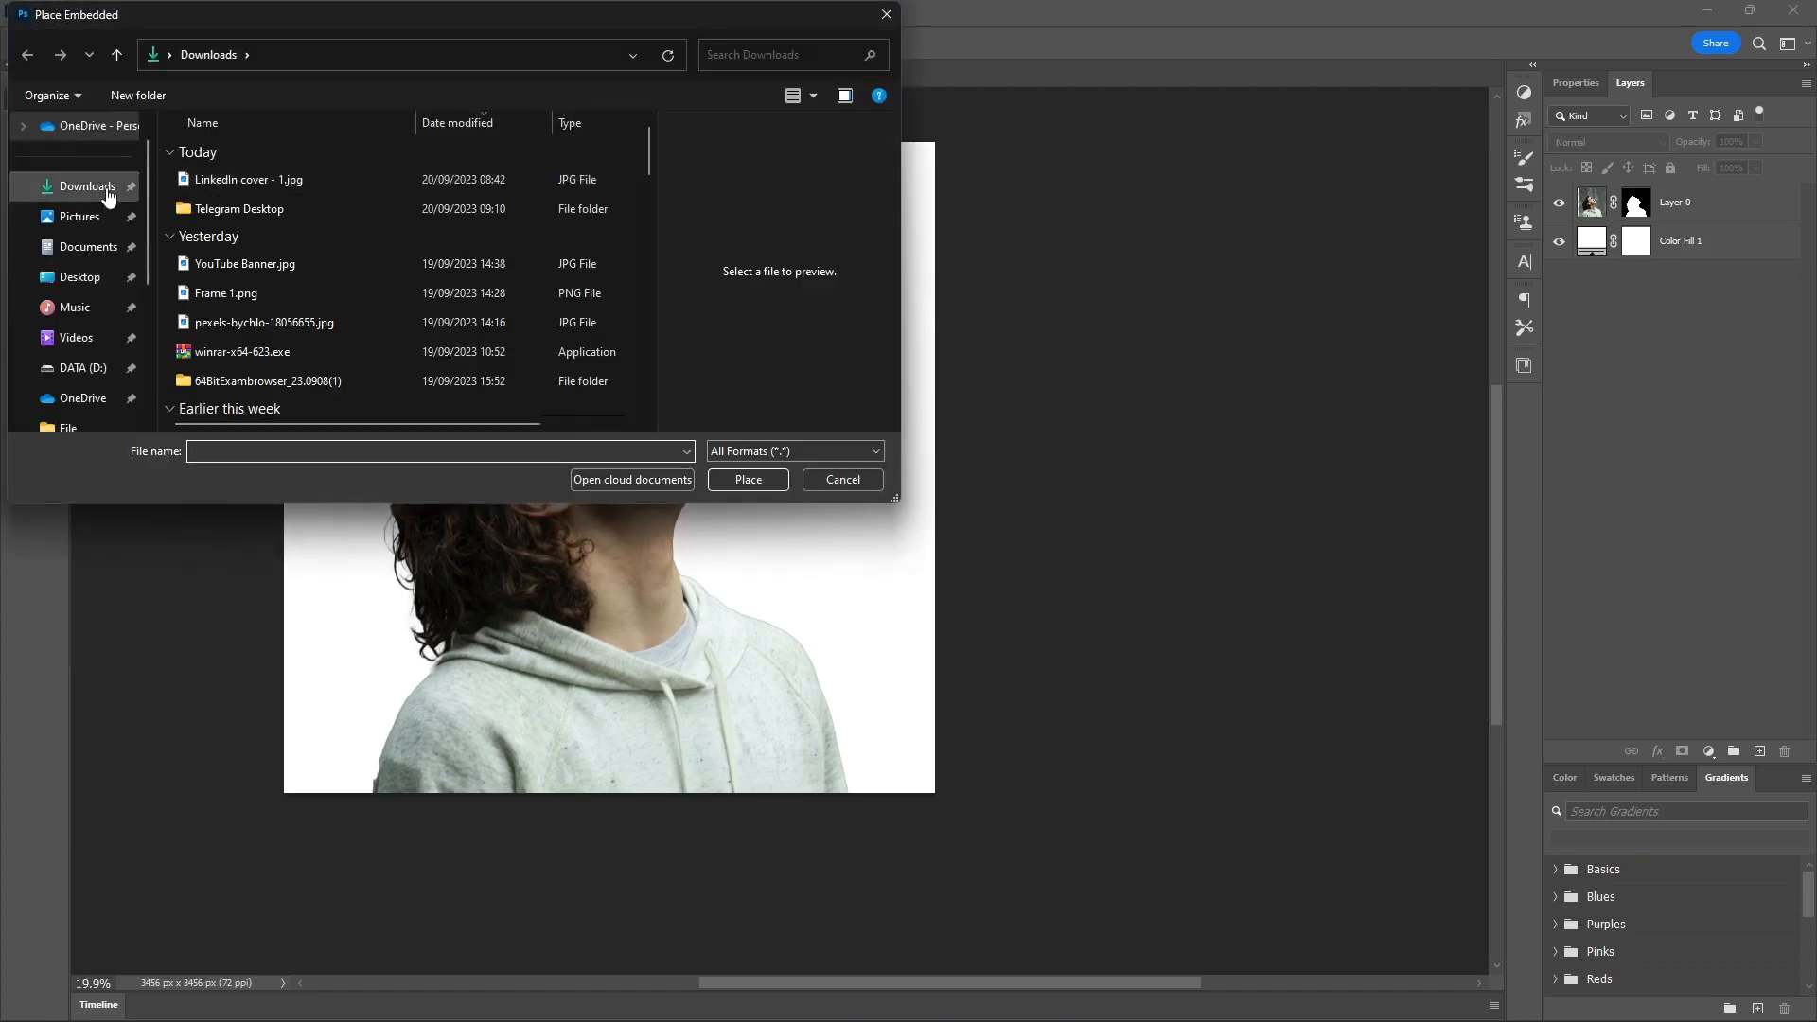
scroll(316, 242, "down", 3)
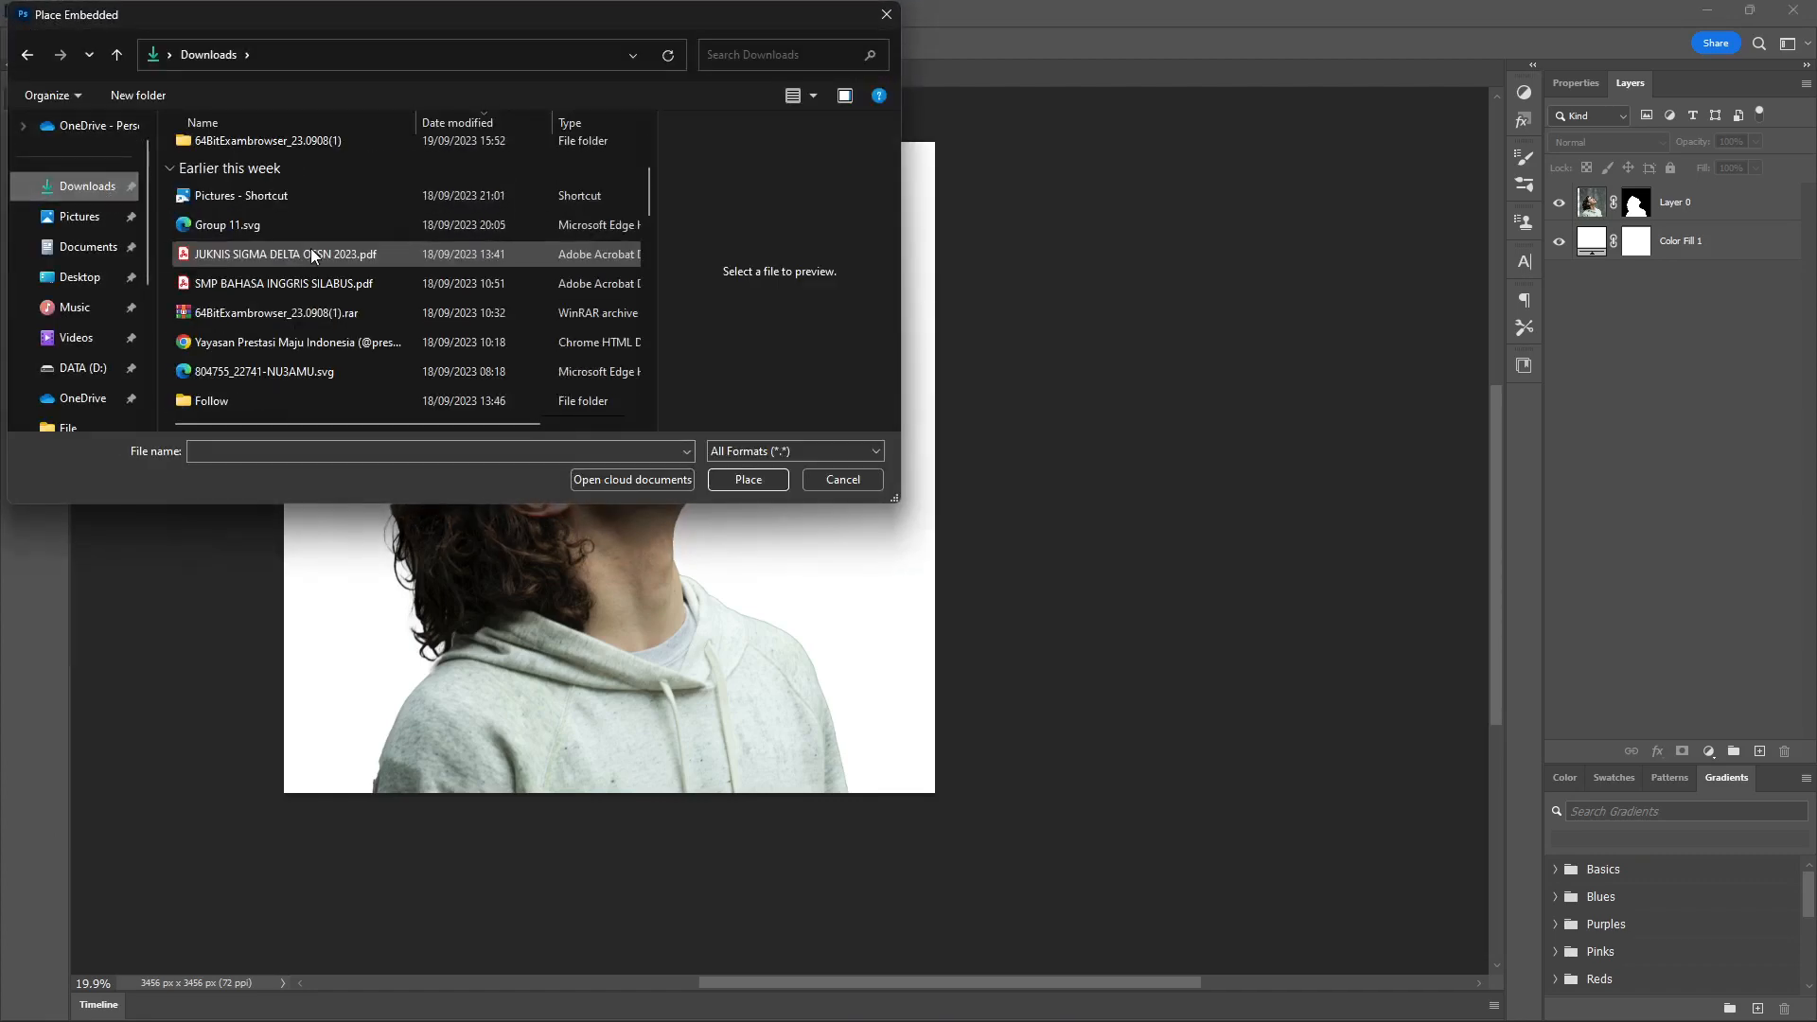
scroll(313, 254, "down", 5)
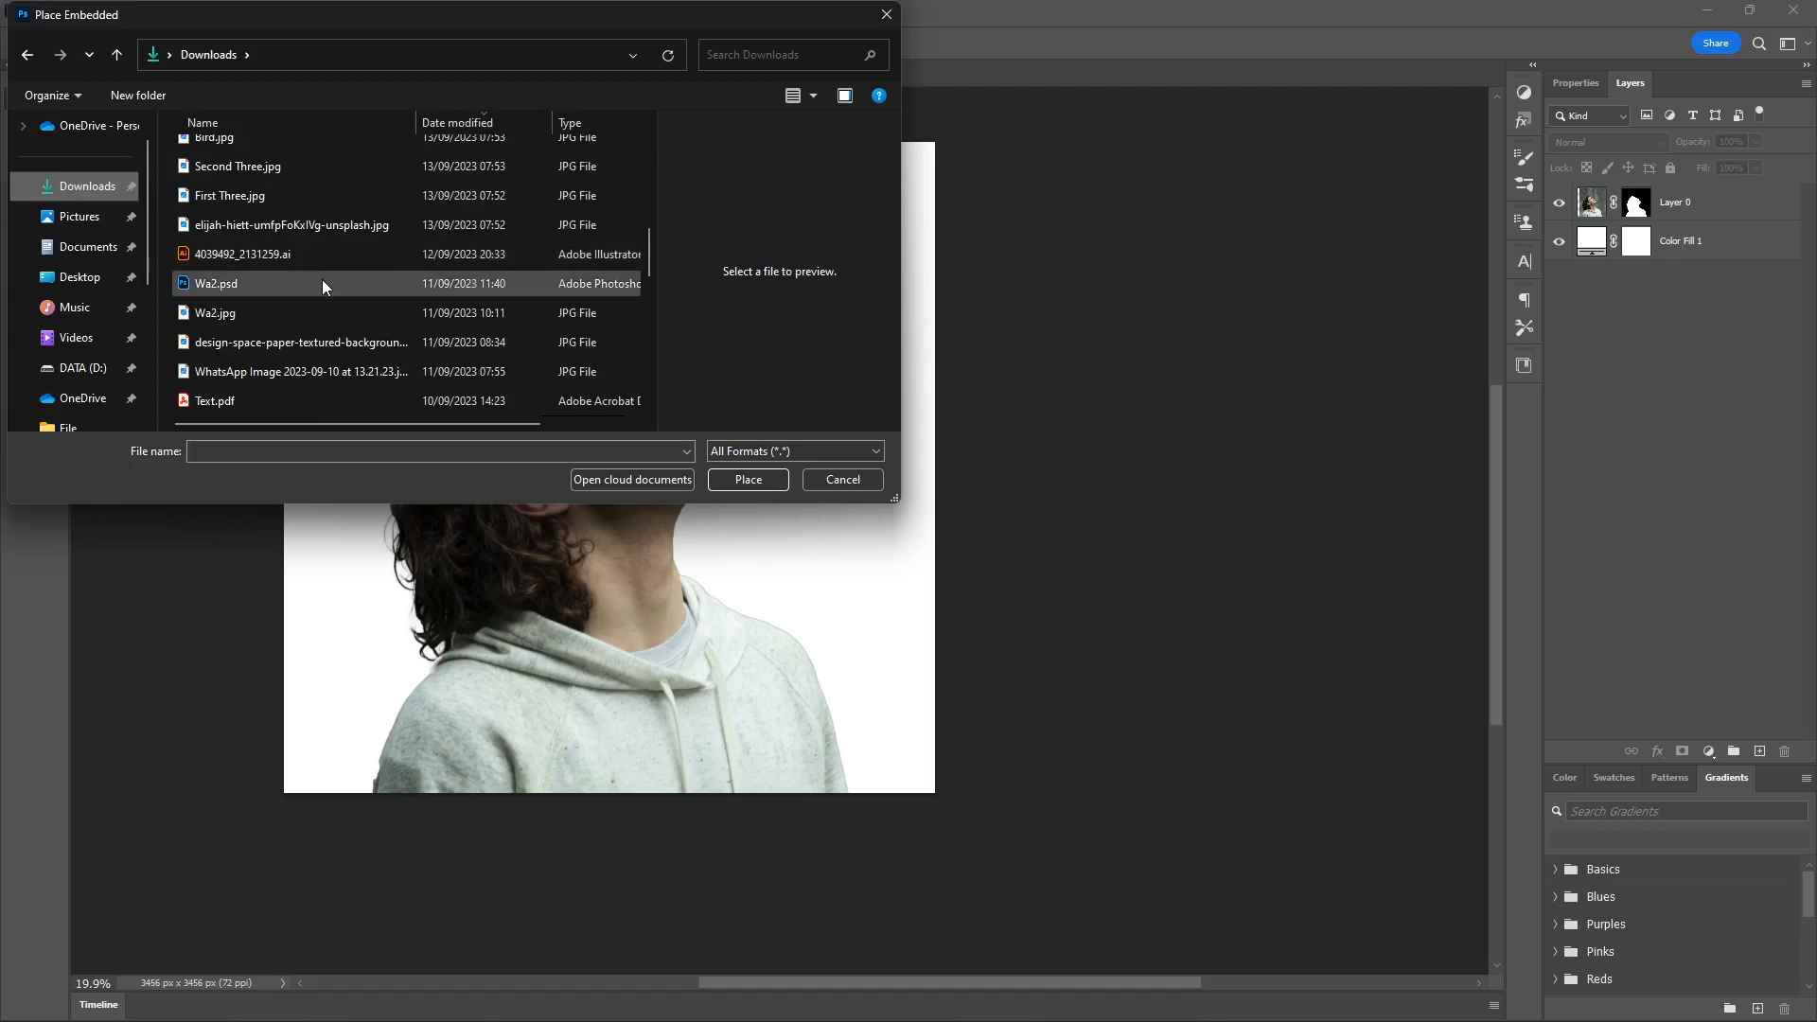
scroll(327, 269, "down", 3)
scroll(322, 271, "down", 3)
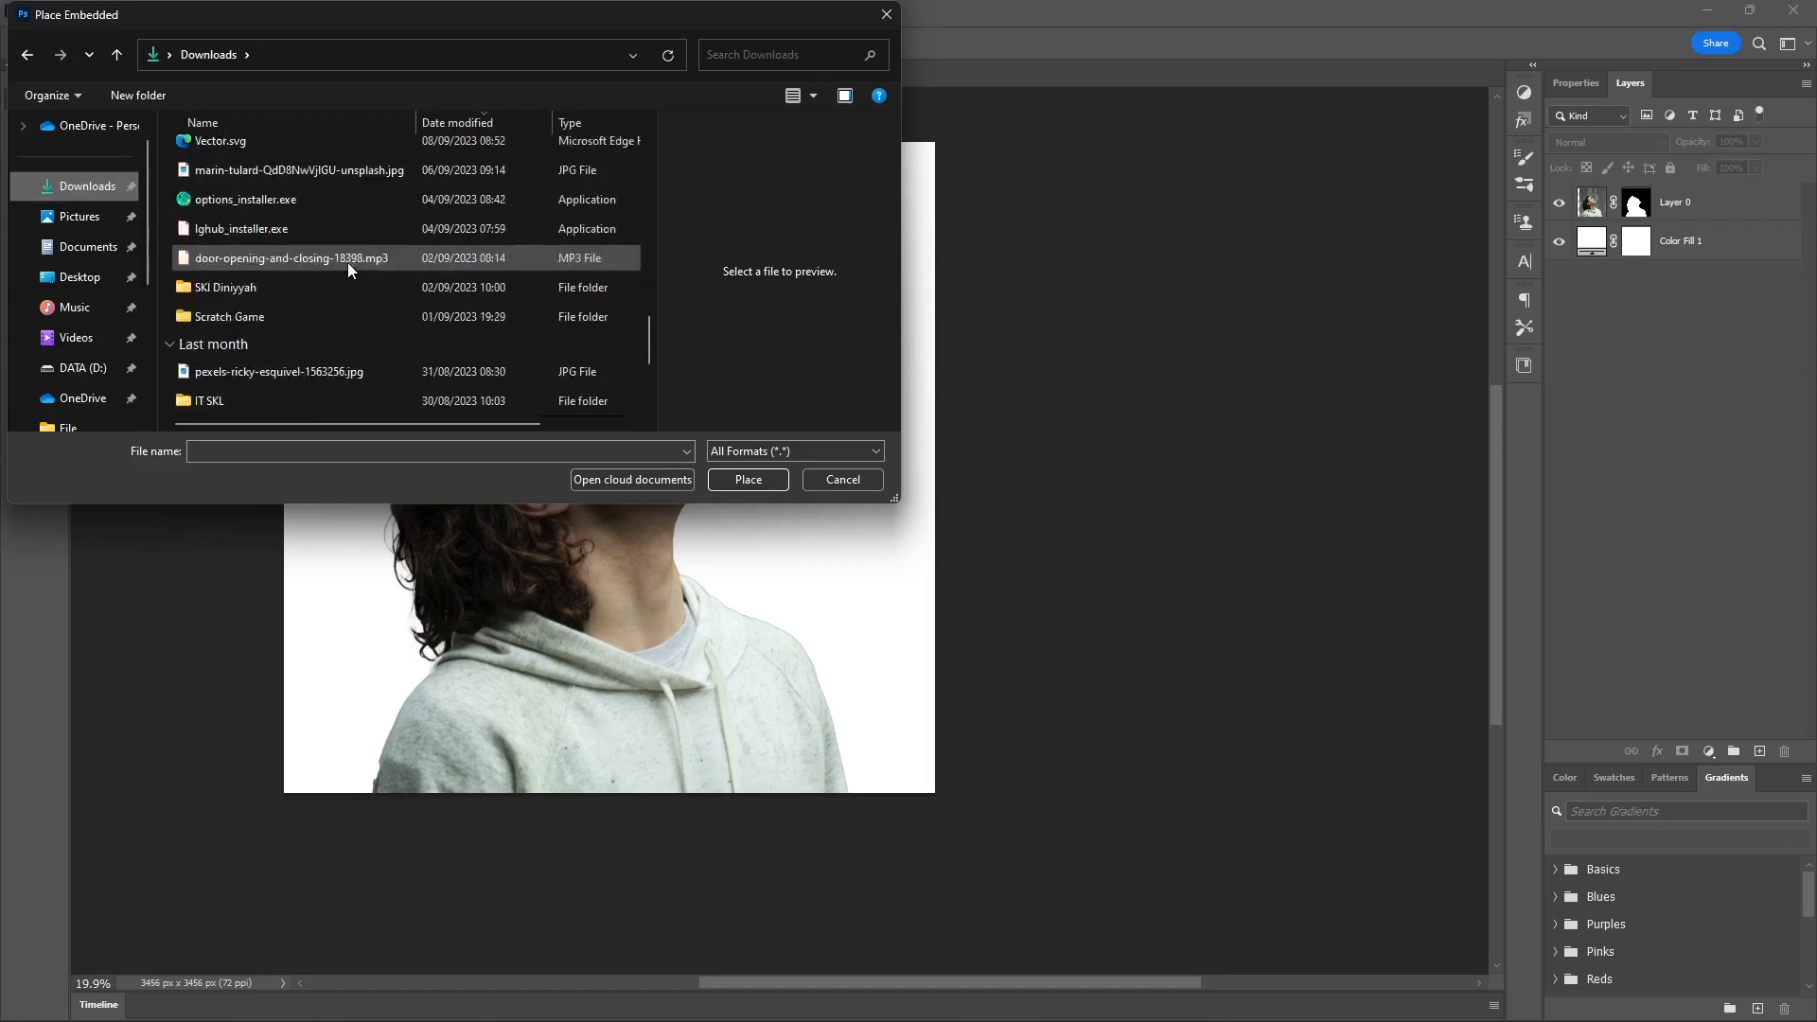
left_click(355, 272)
scroll(377, 284, "down", 1)
scroll(377, 284, "up", 5)
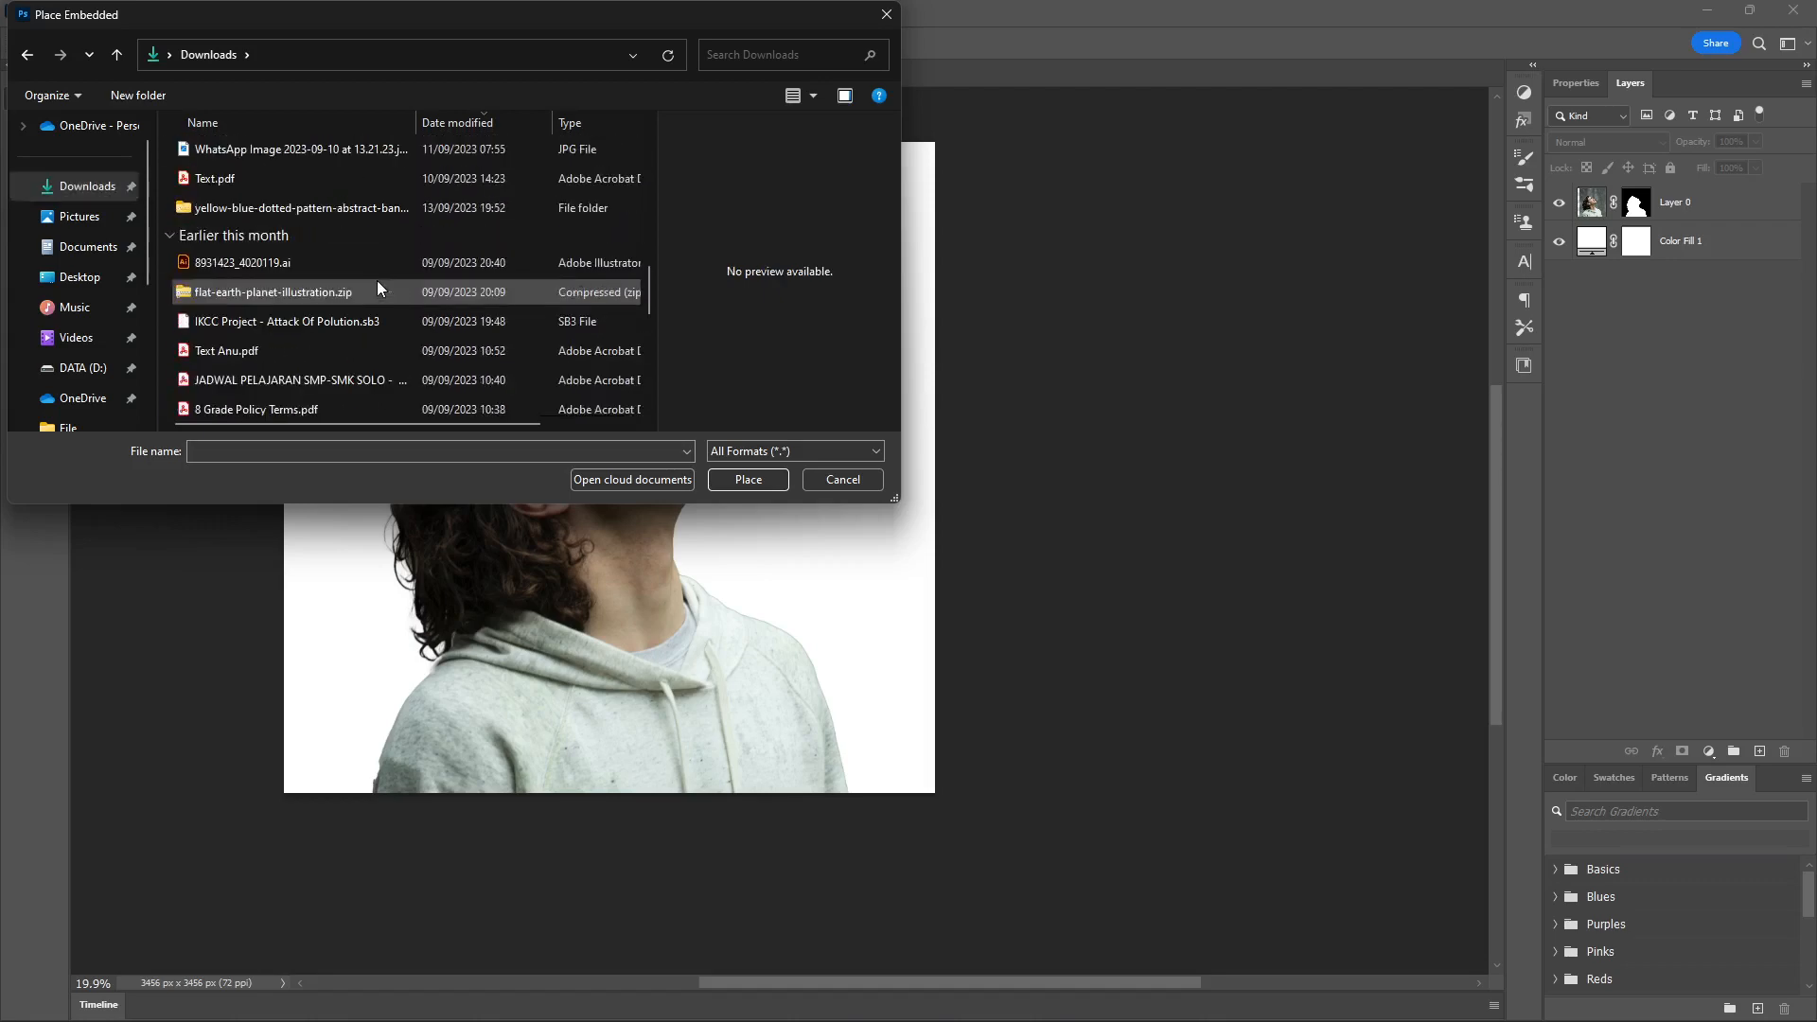
scroll(377, 280, "down", 4)
scroll(377, 280, "up", 6)
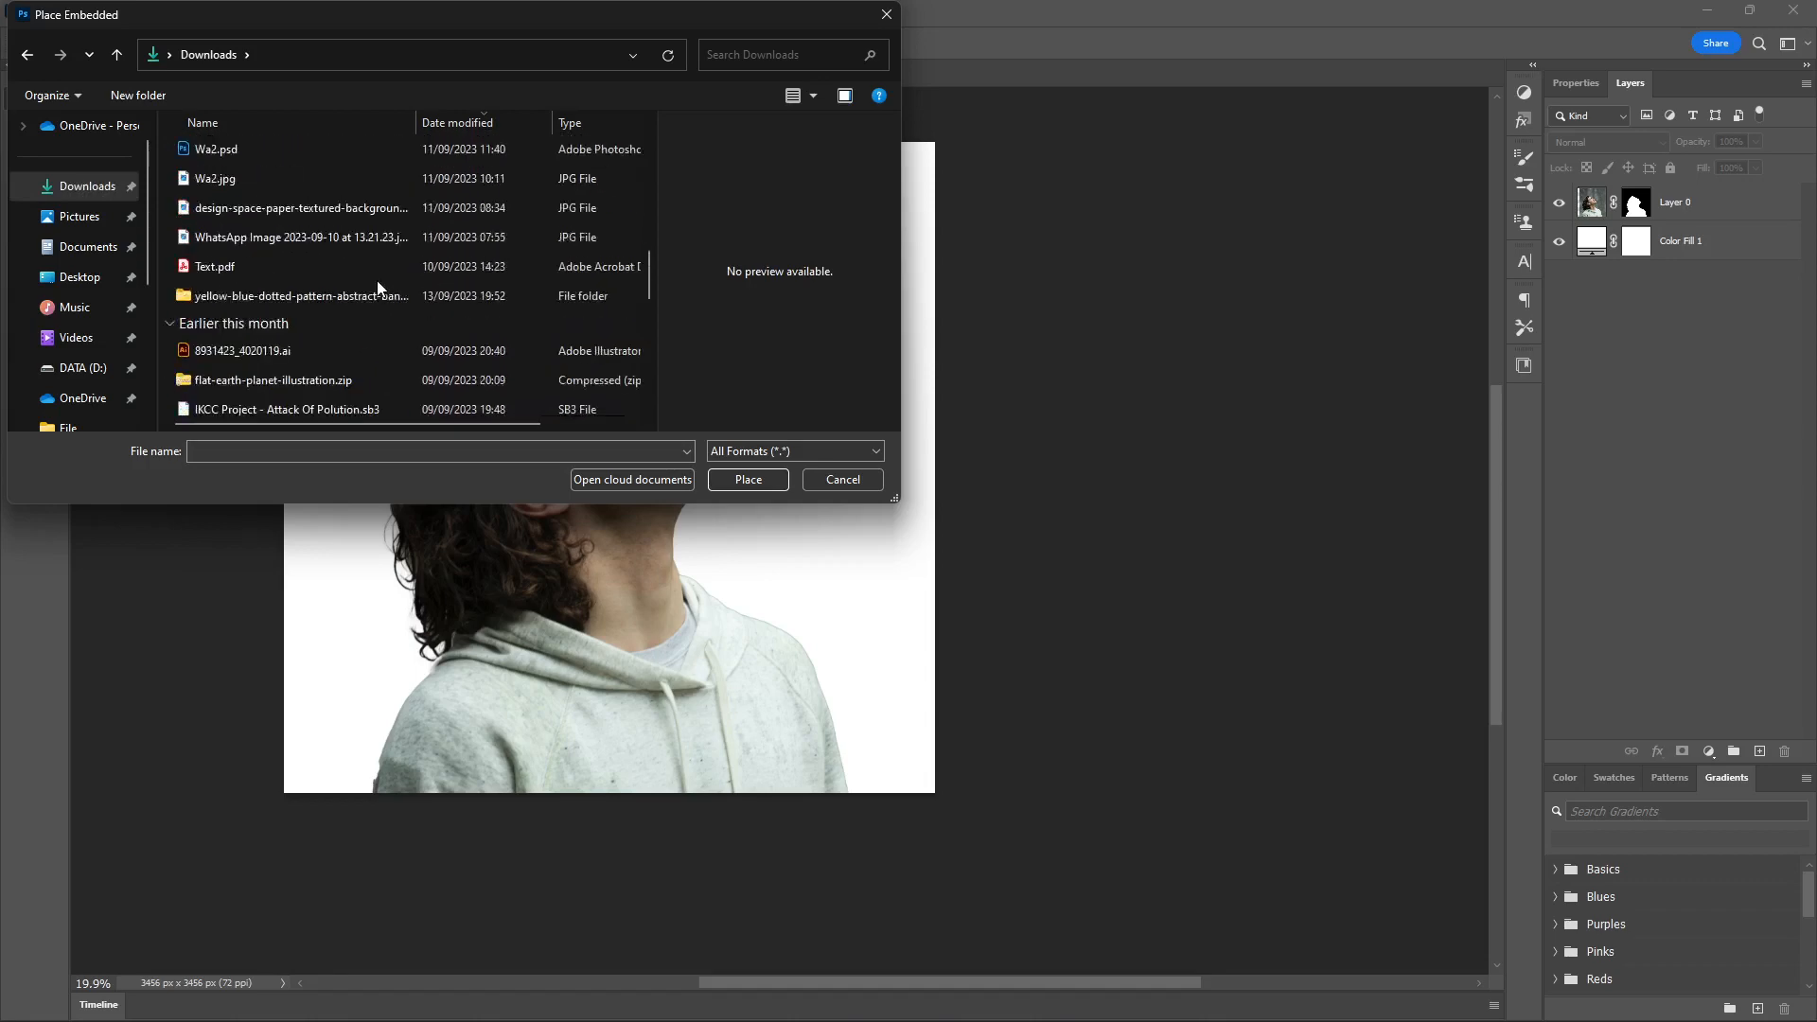
scroll(382, 282, "up", 2)
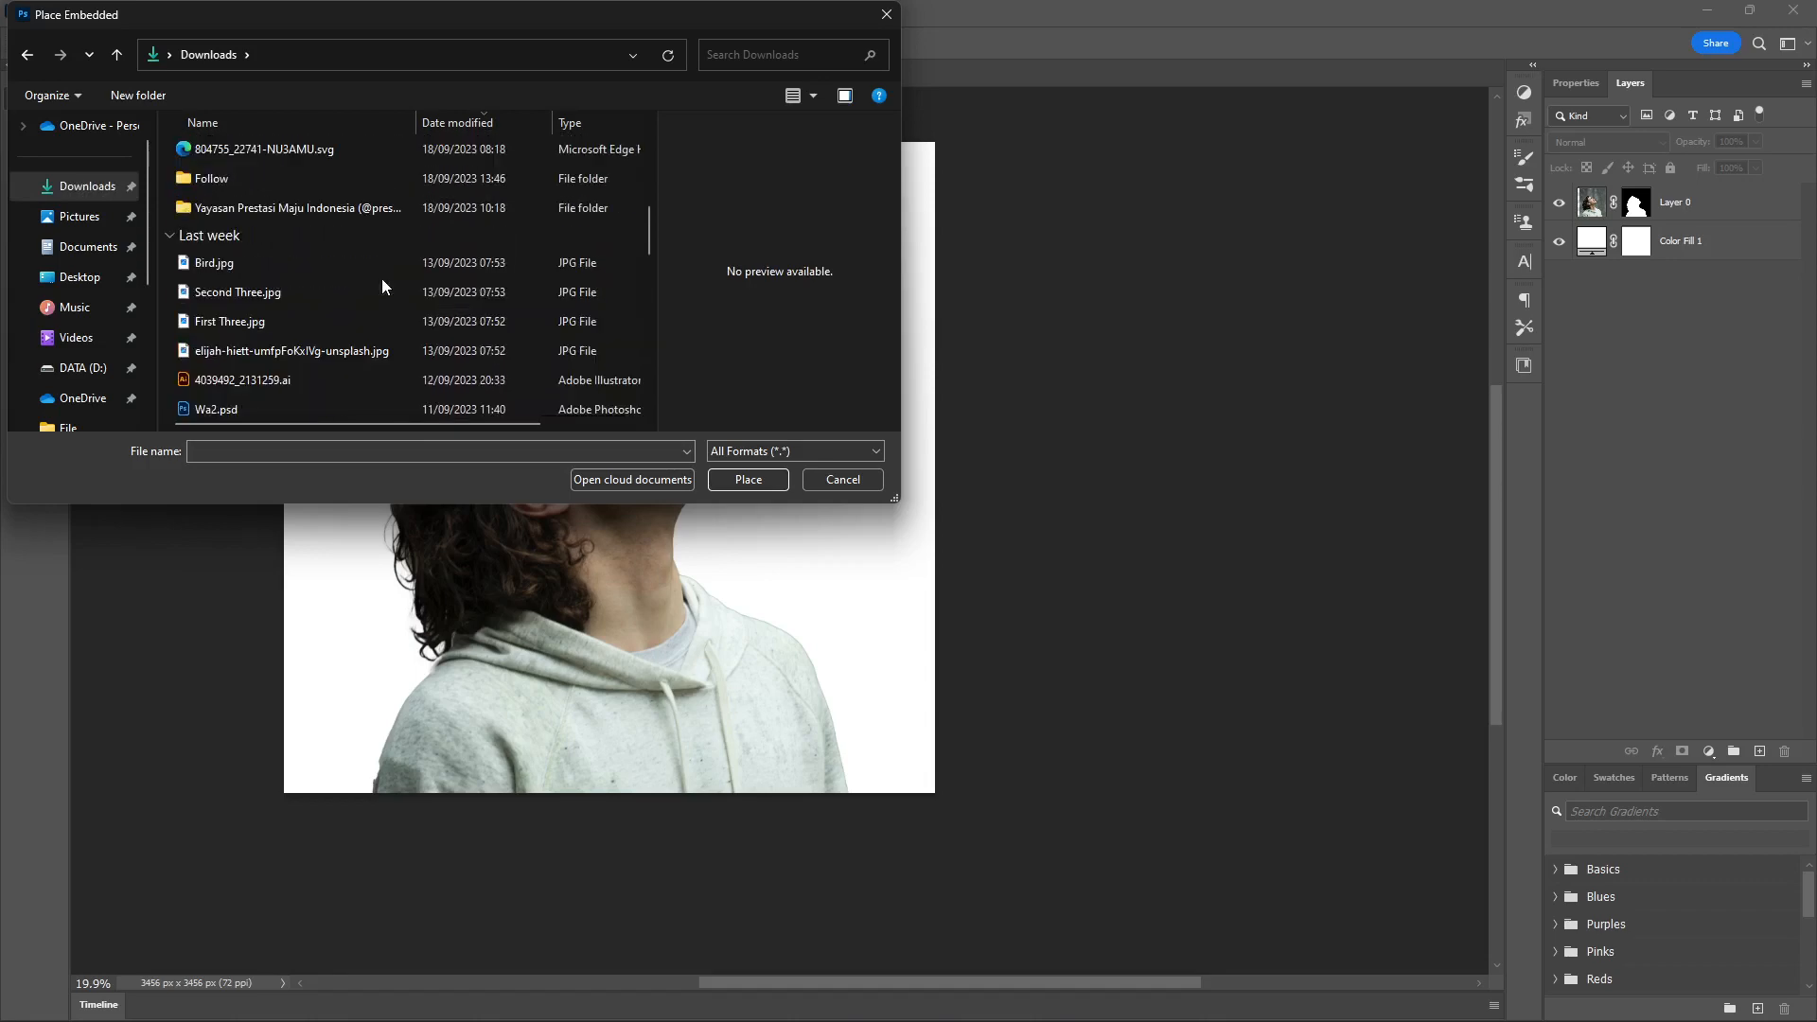
- Embed First Three.jpg and place it about 1286 px right and 276 px above the canvas centre
left_click(337, 258)
left_click(326, 321)
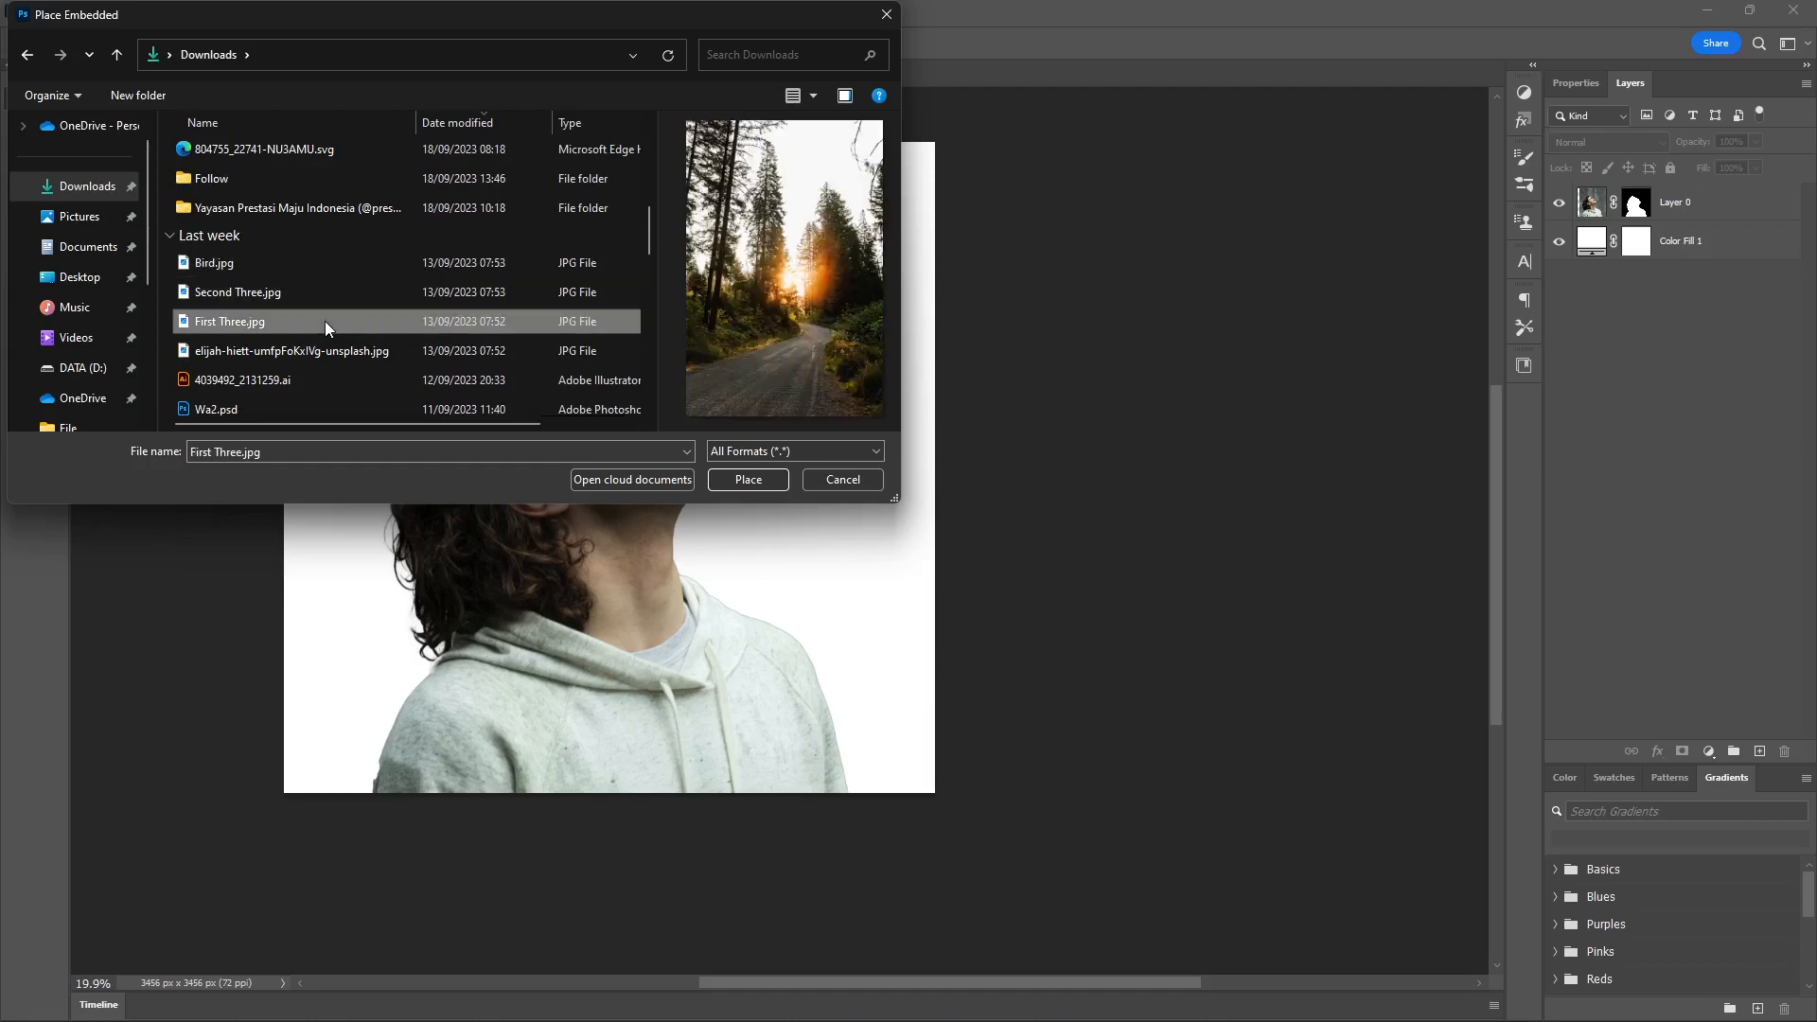
left_click(291, 288)
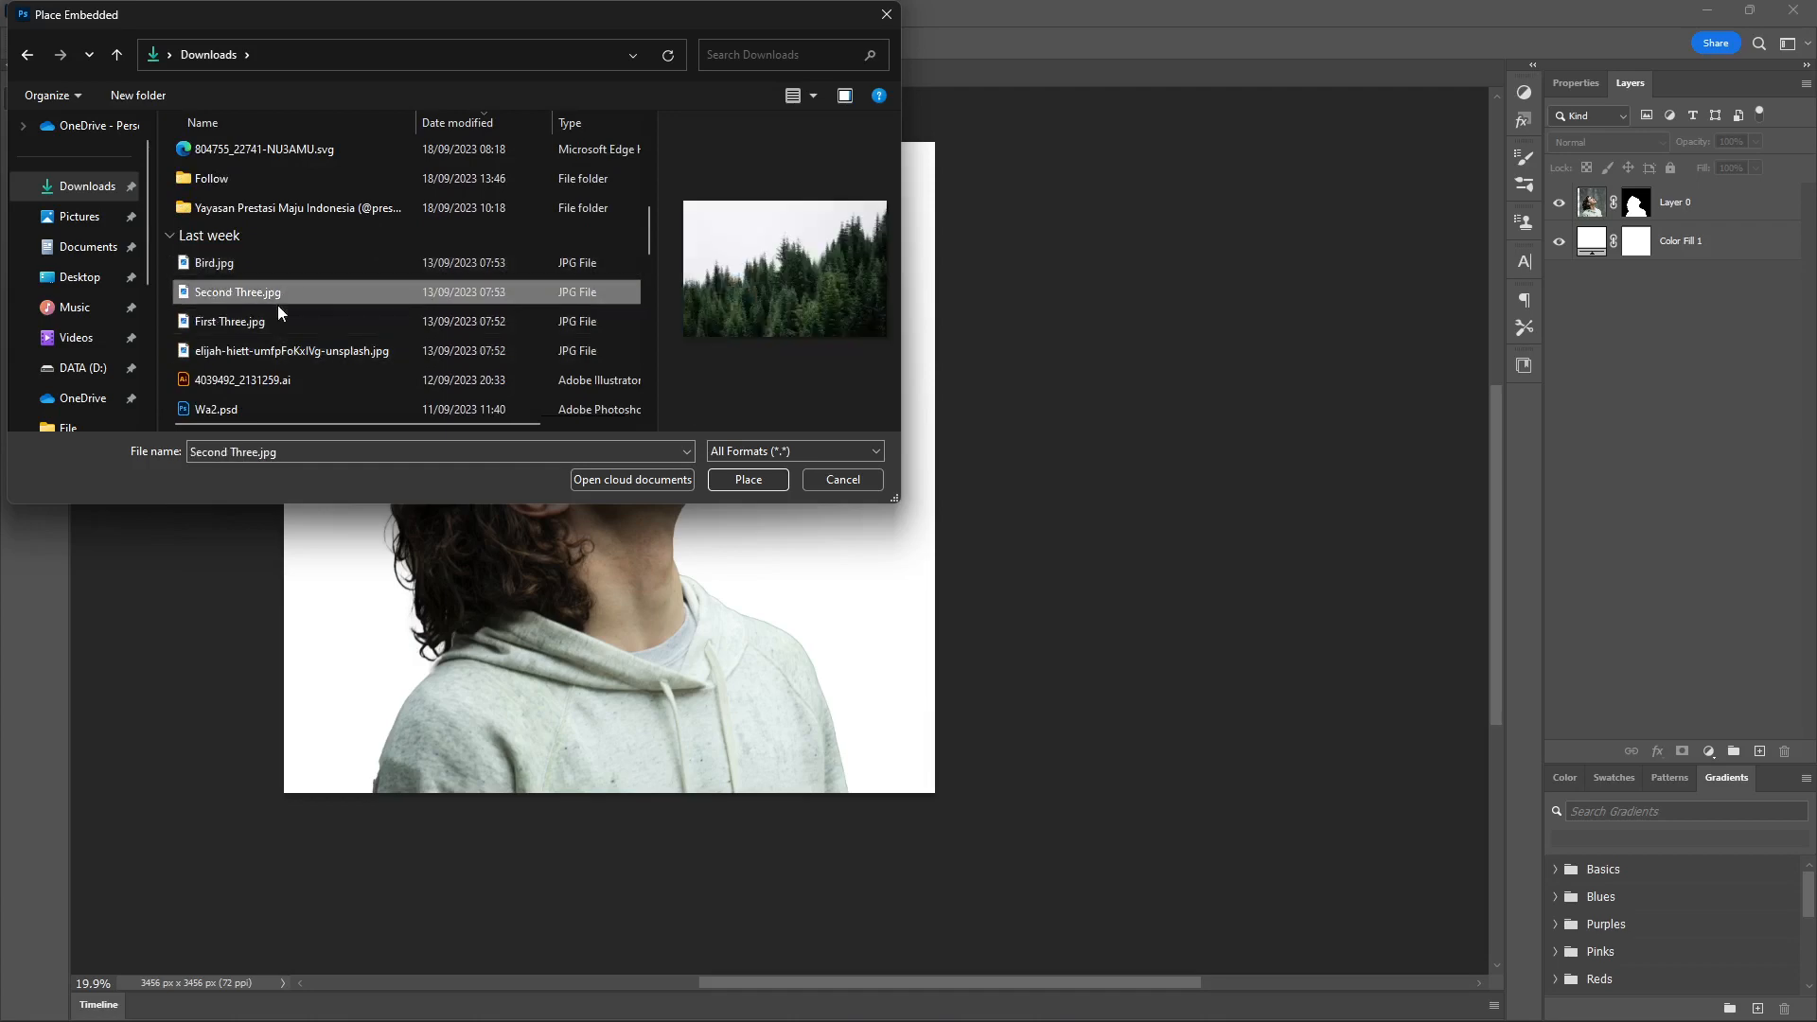
left_click(313, 321)
left_click(784, 485)
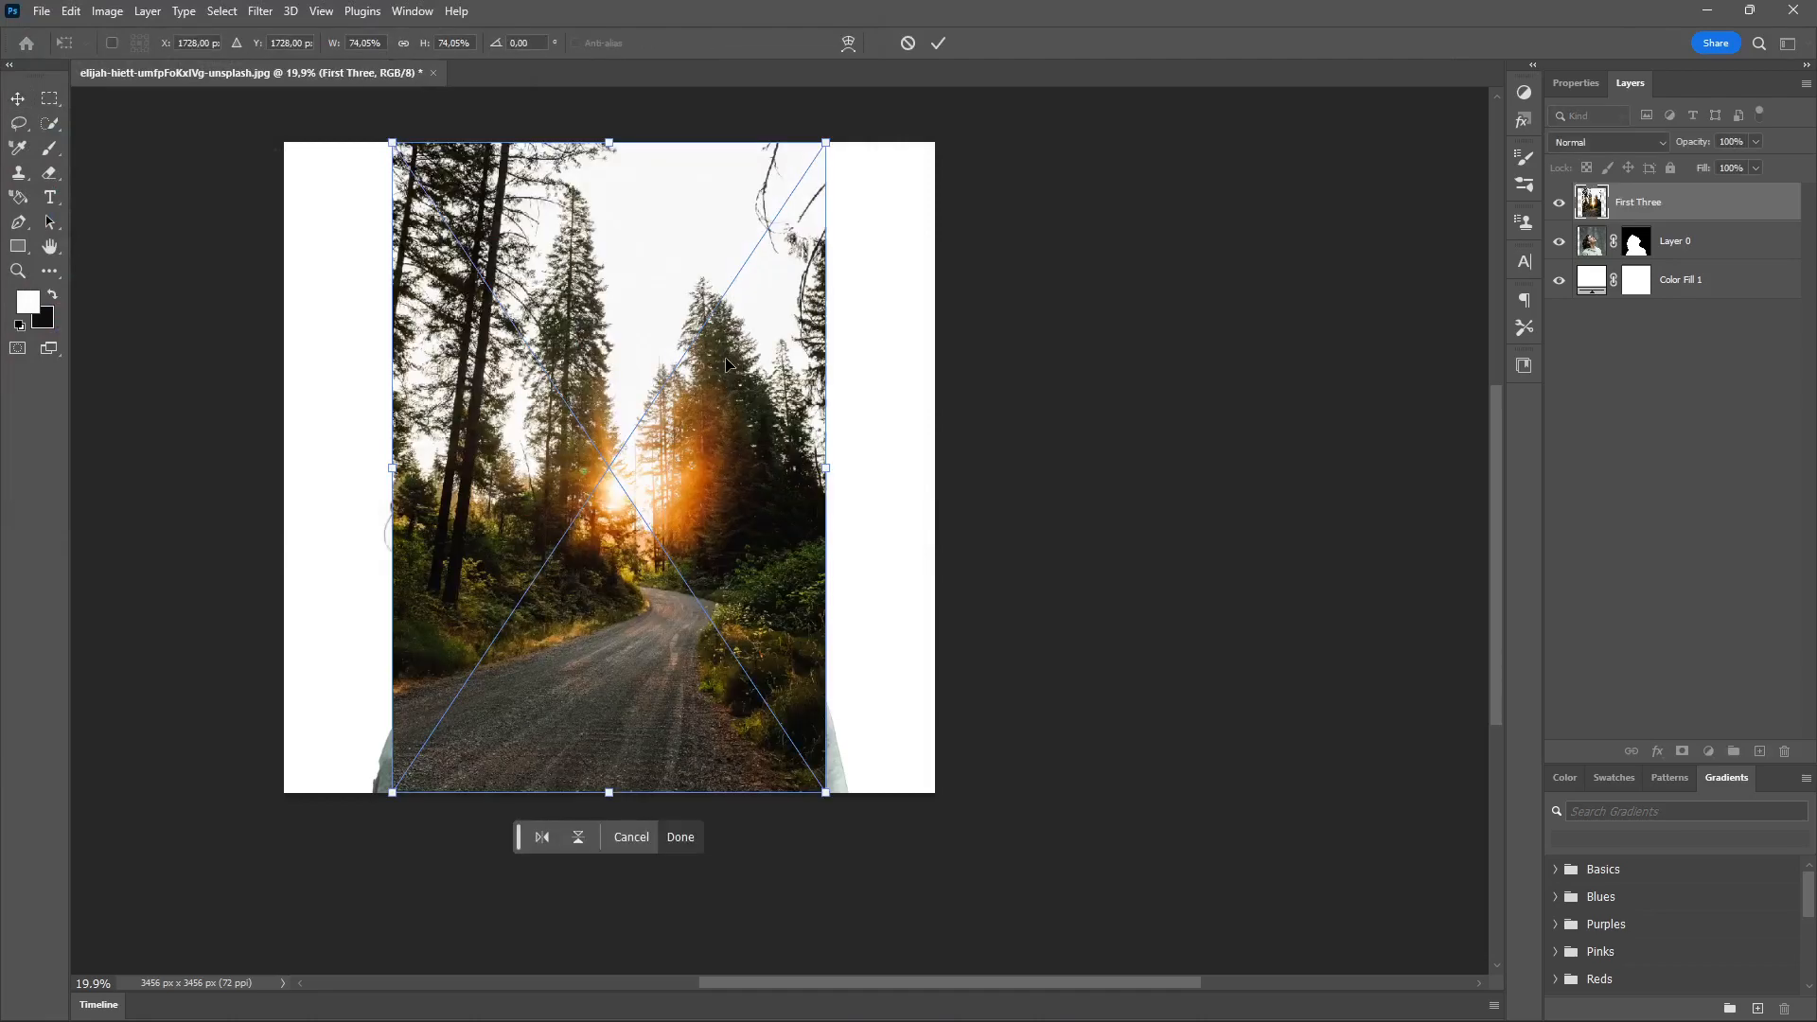
left_click_drag(727, 359, 970, 316)
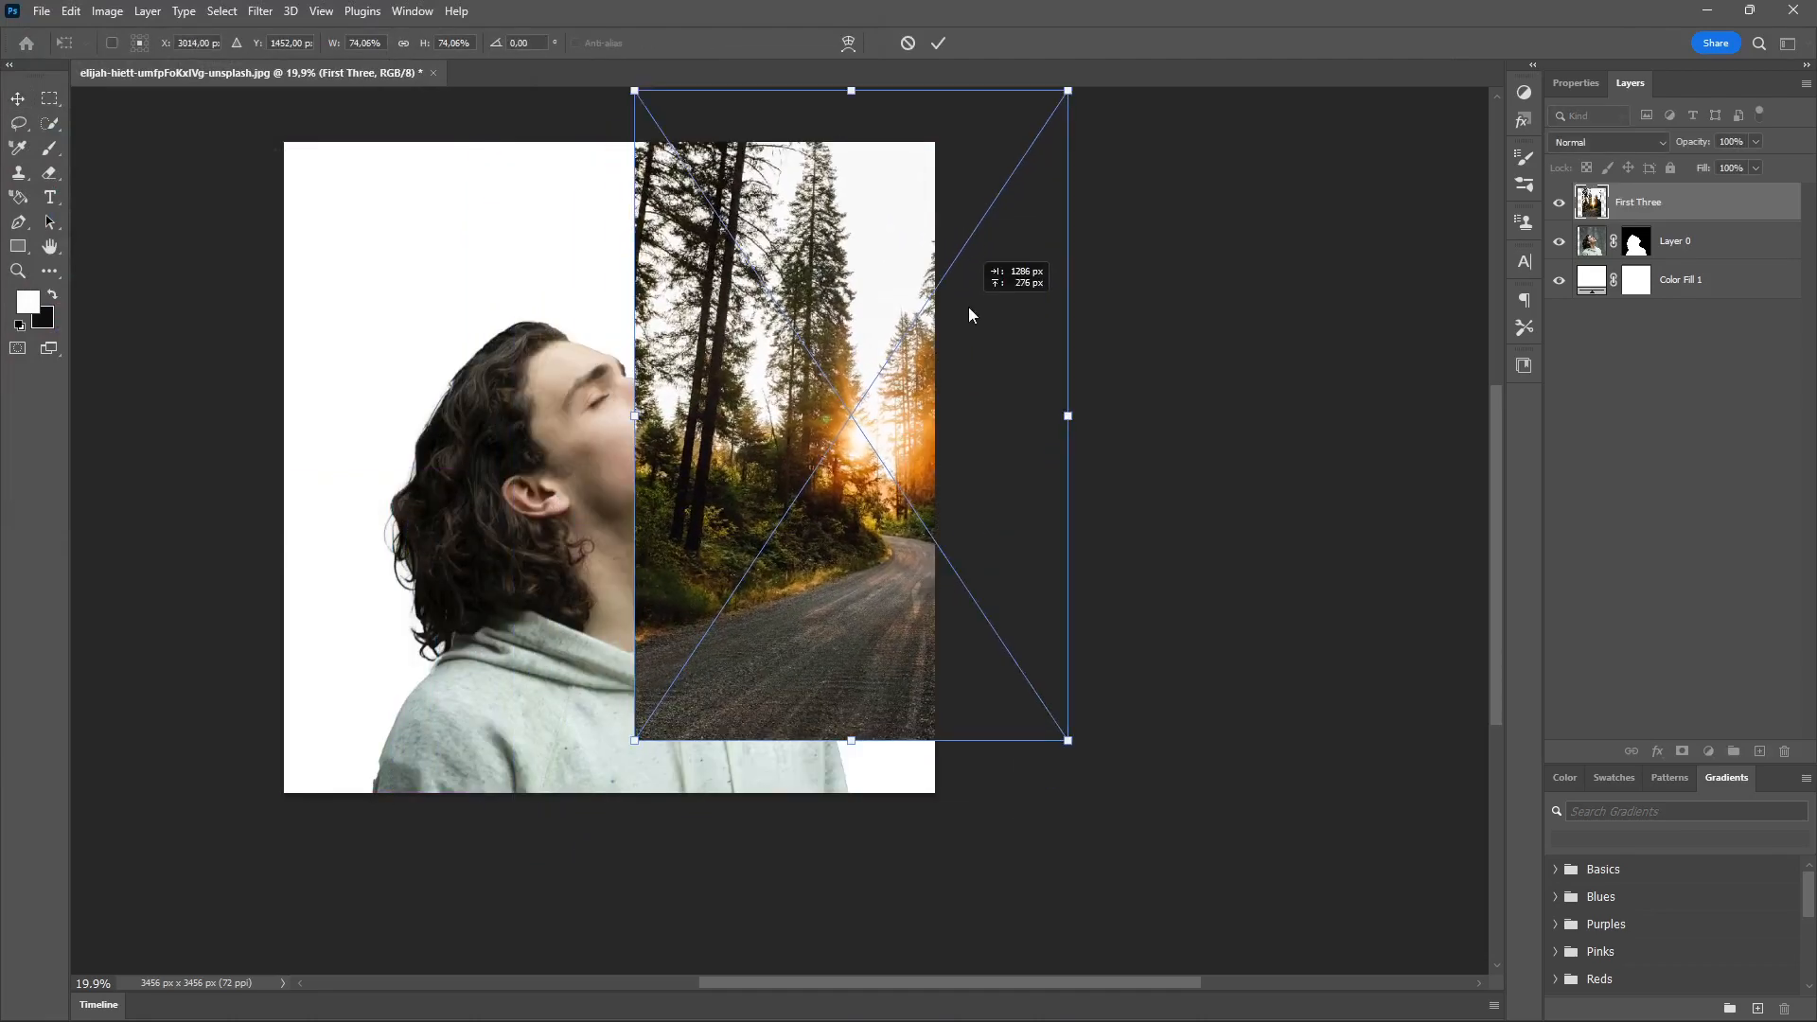
left_click(937, 44)
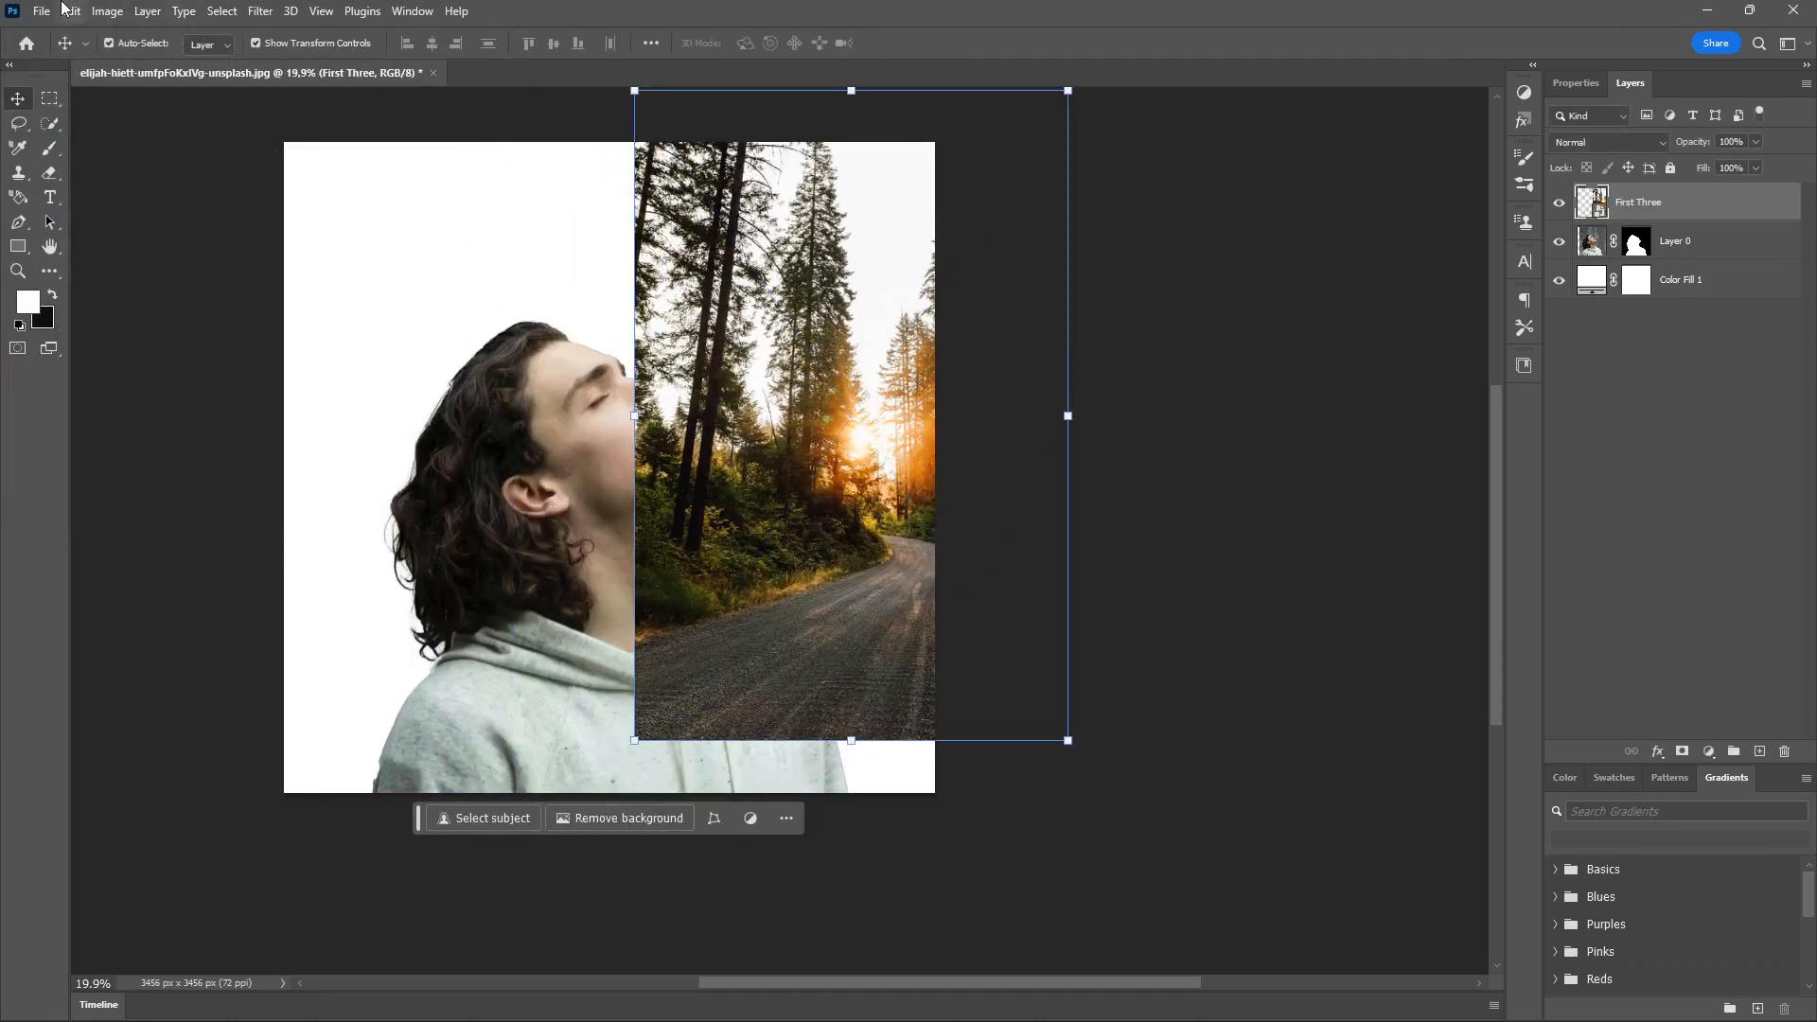
- Embed Second Three.jpg from the Downloads folder and place it slightly right of and below the canvas centre
left_click(41, 10)
left_click(111, 413)
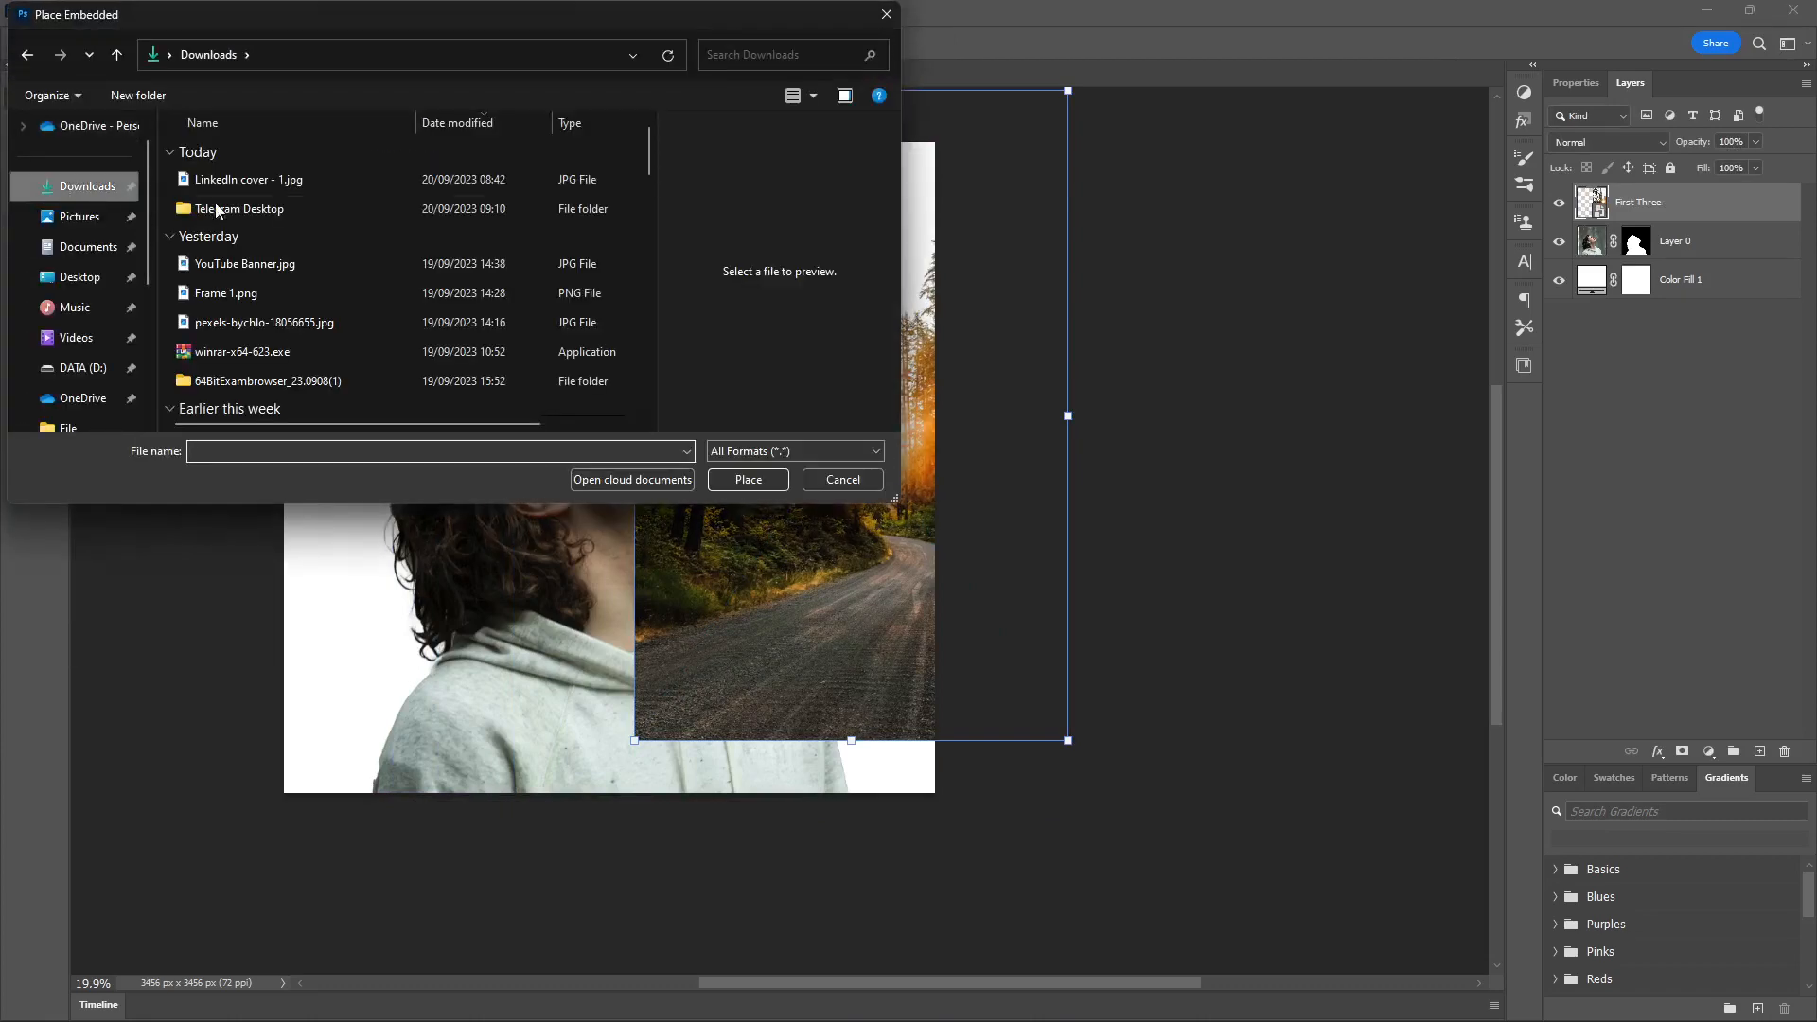
scroll(350, 231, "down", 5)
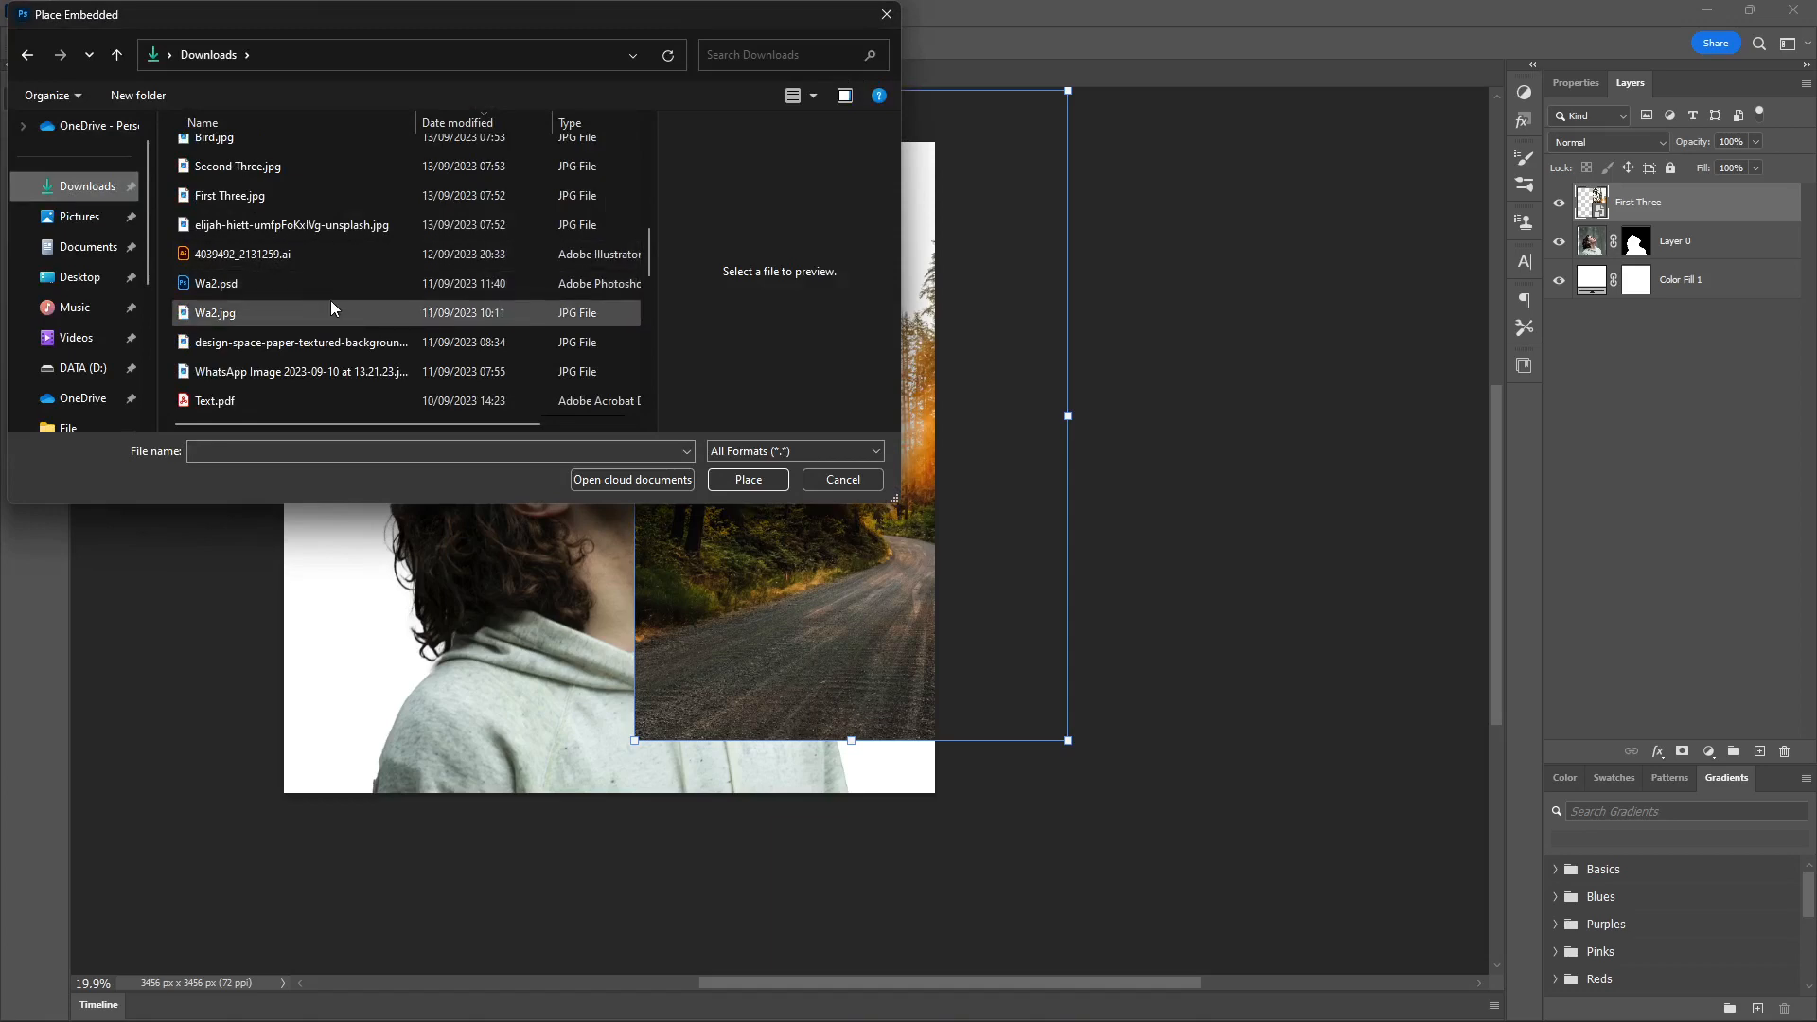
left_click(333, 170)
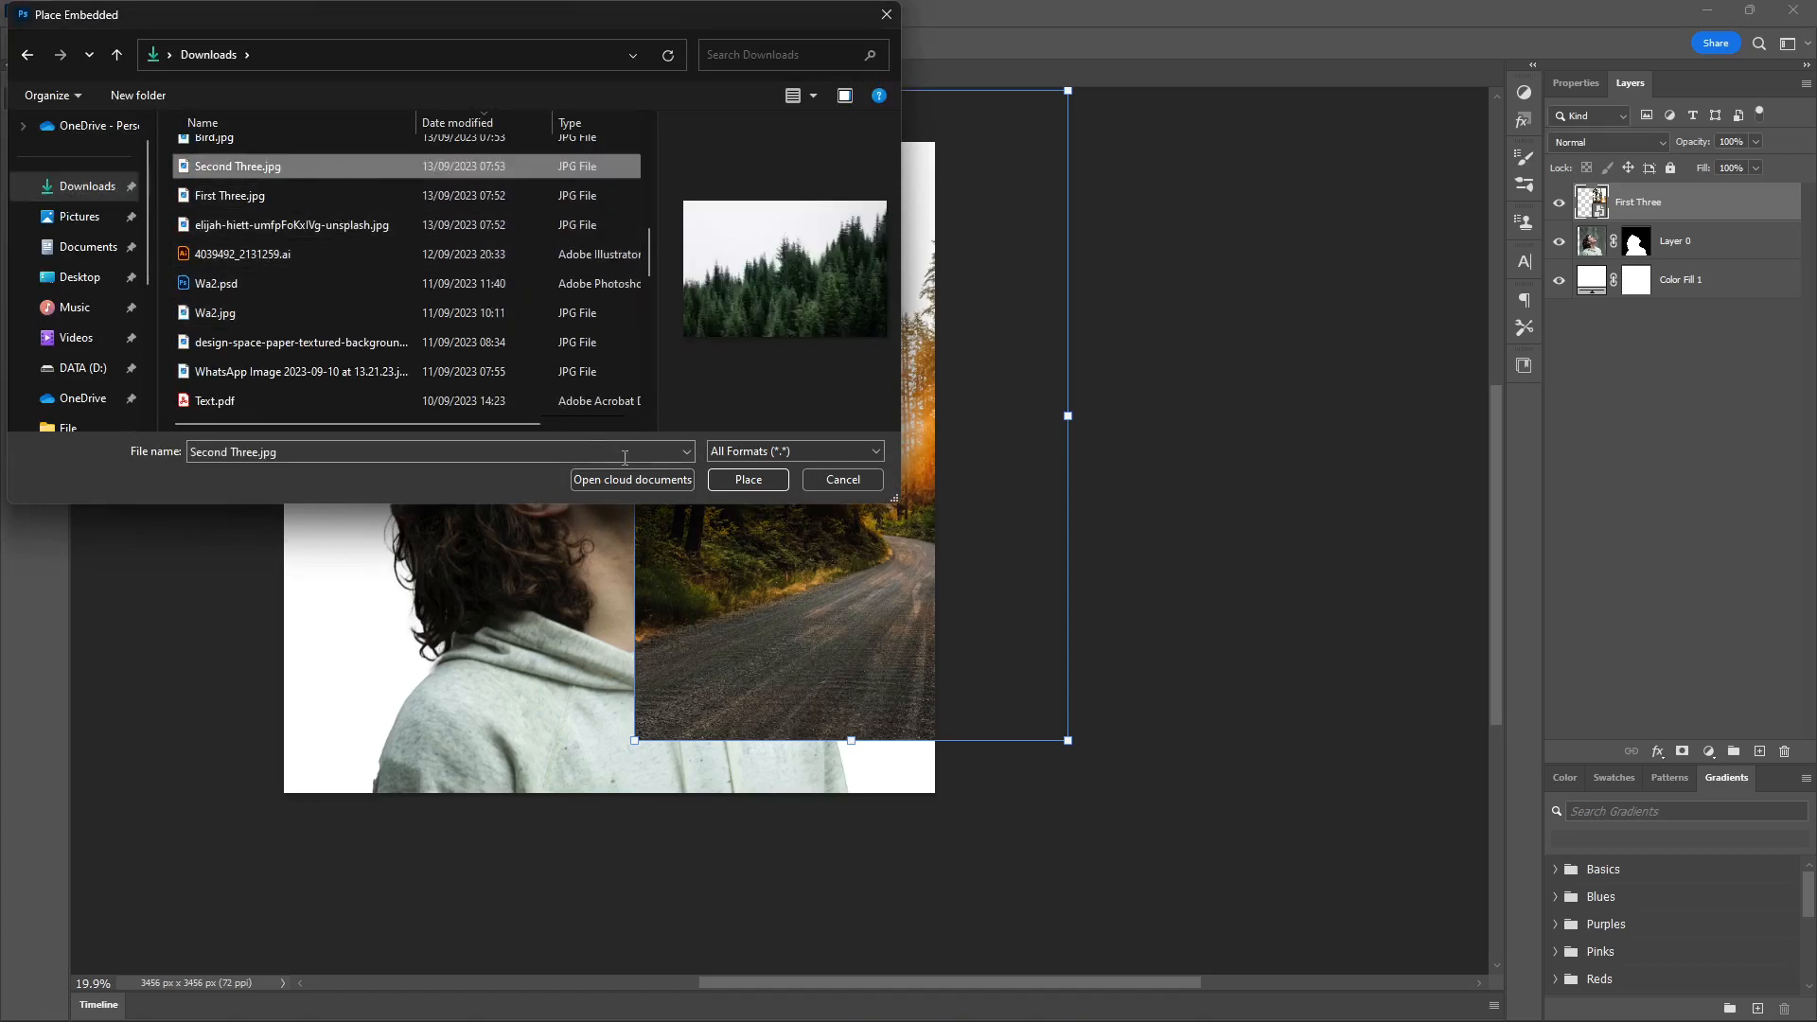
left_click(742, 483)
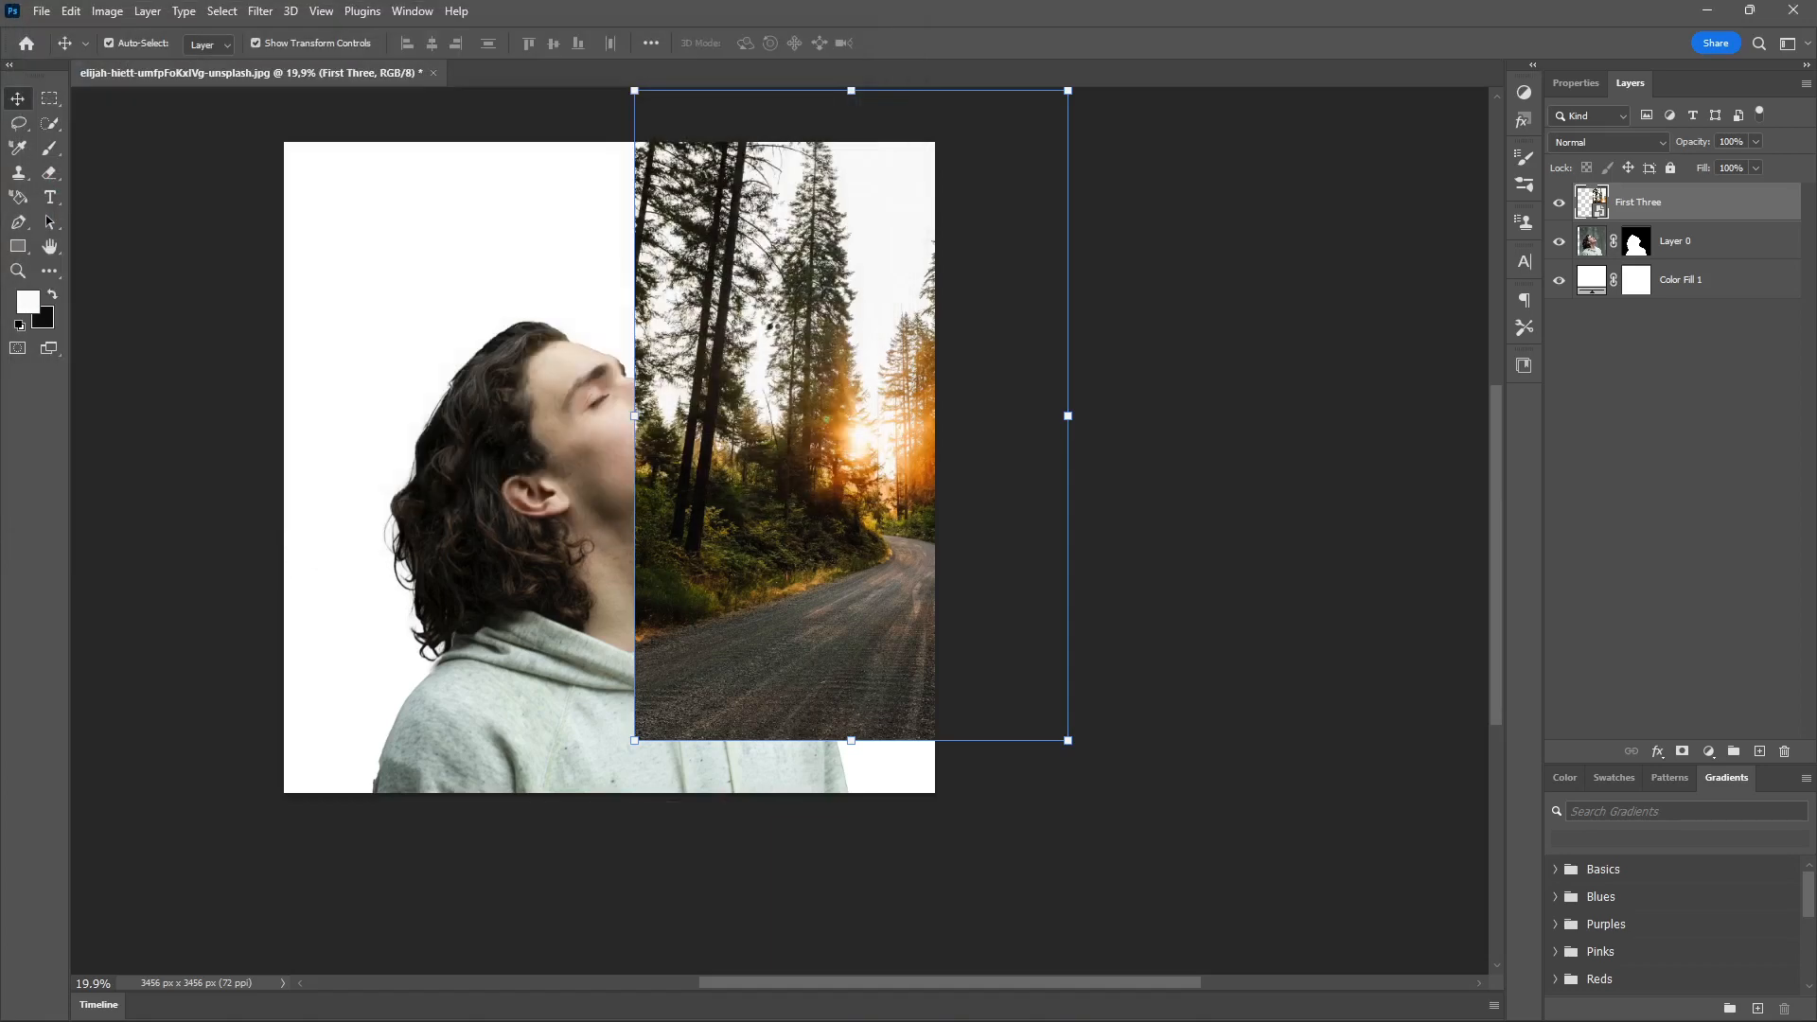
left_click_drag(759, 434, 802, 457)
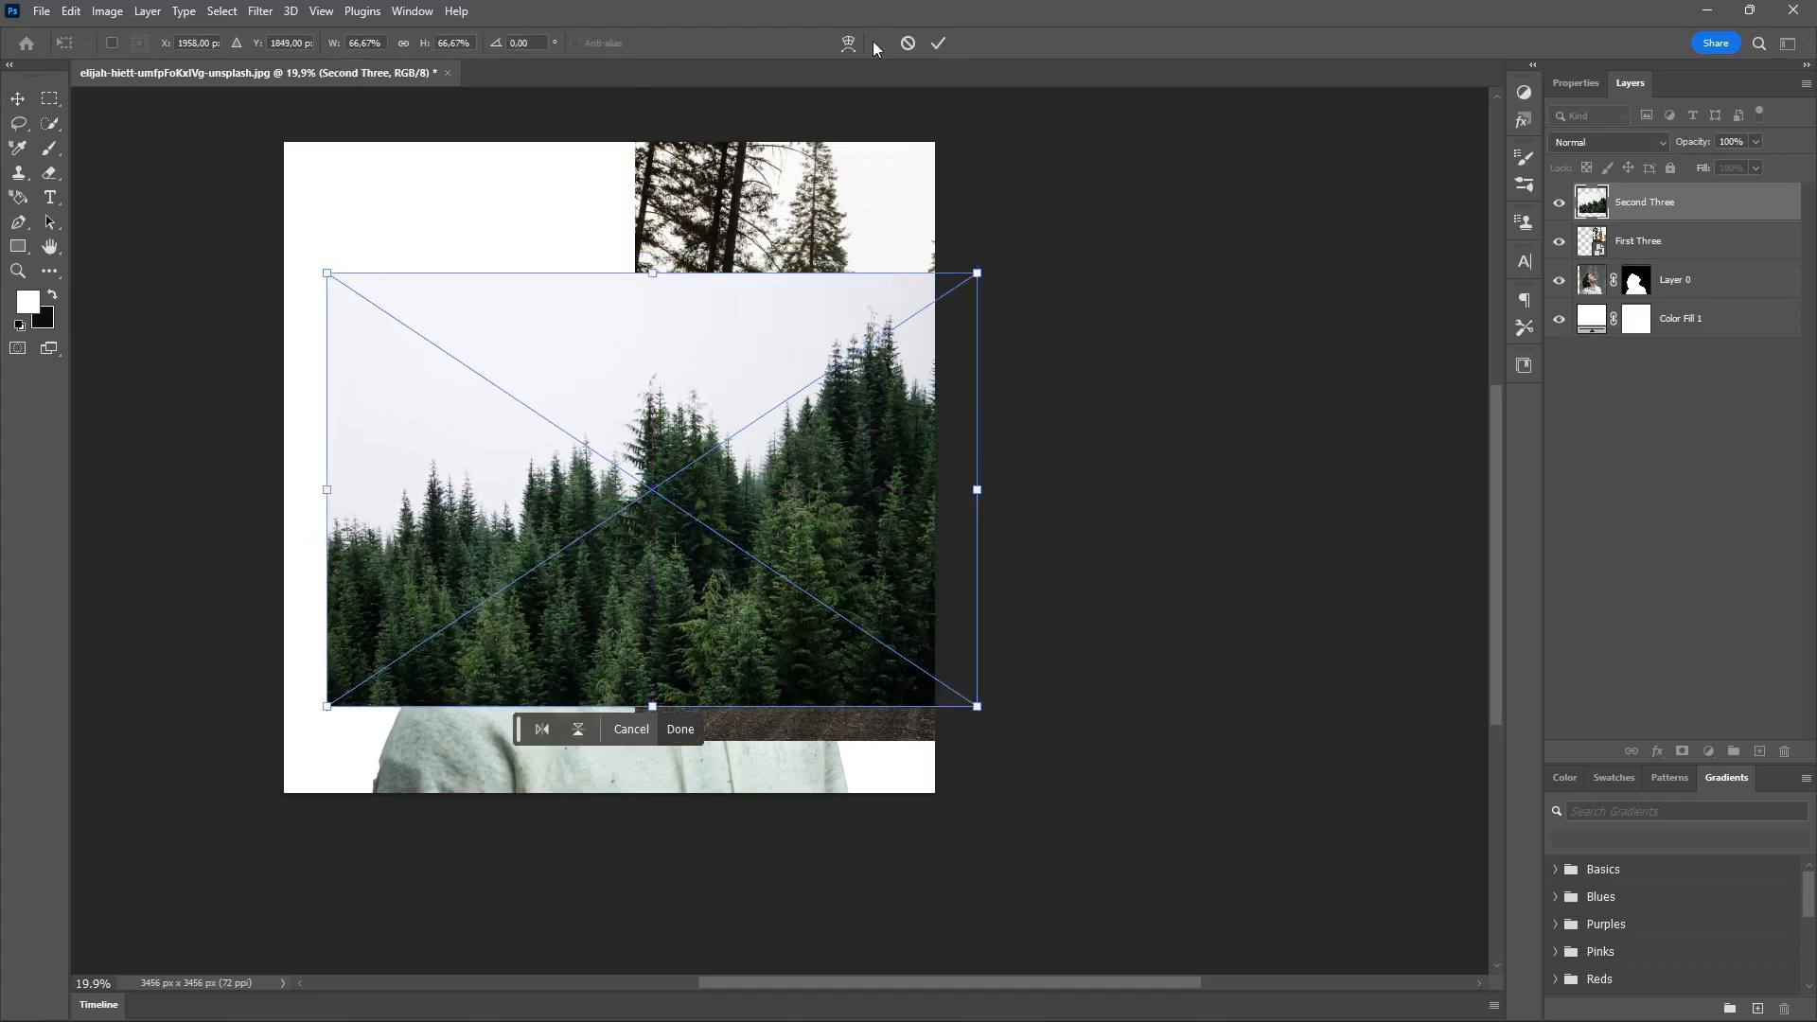
left_click(938, 42)
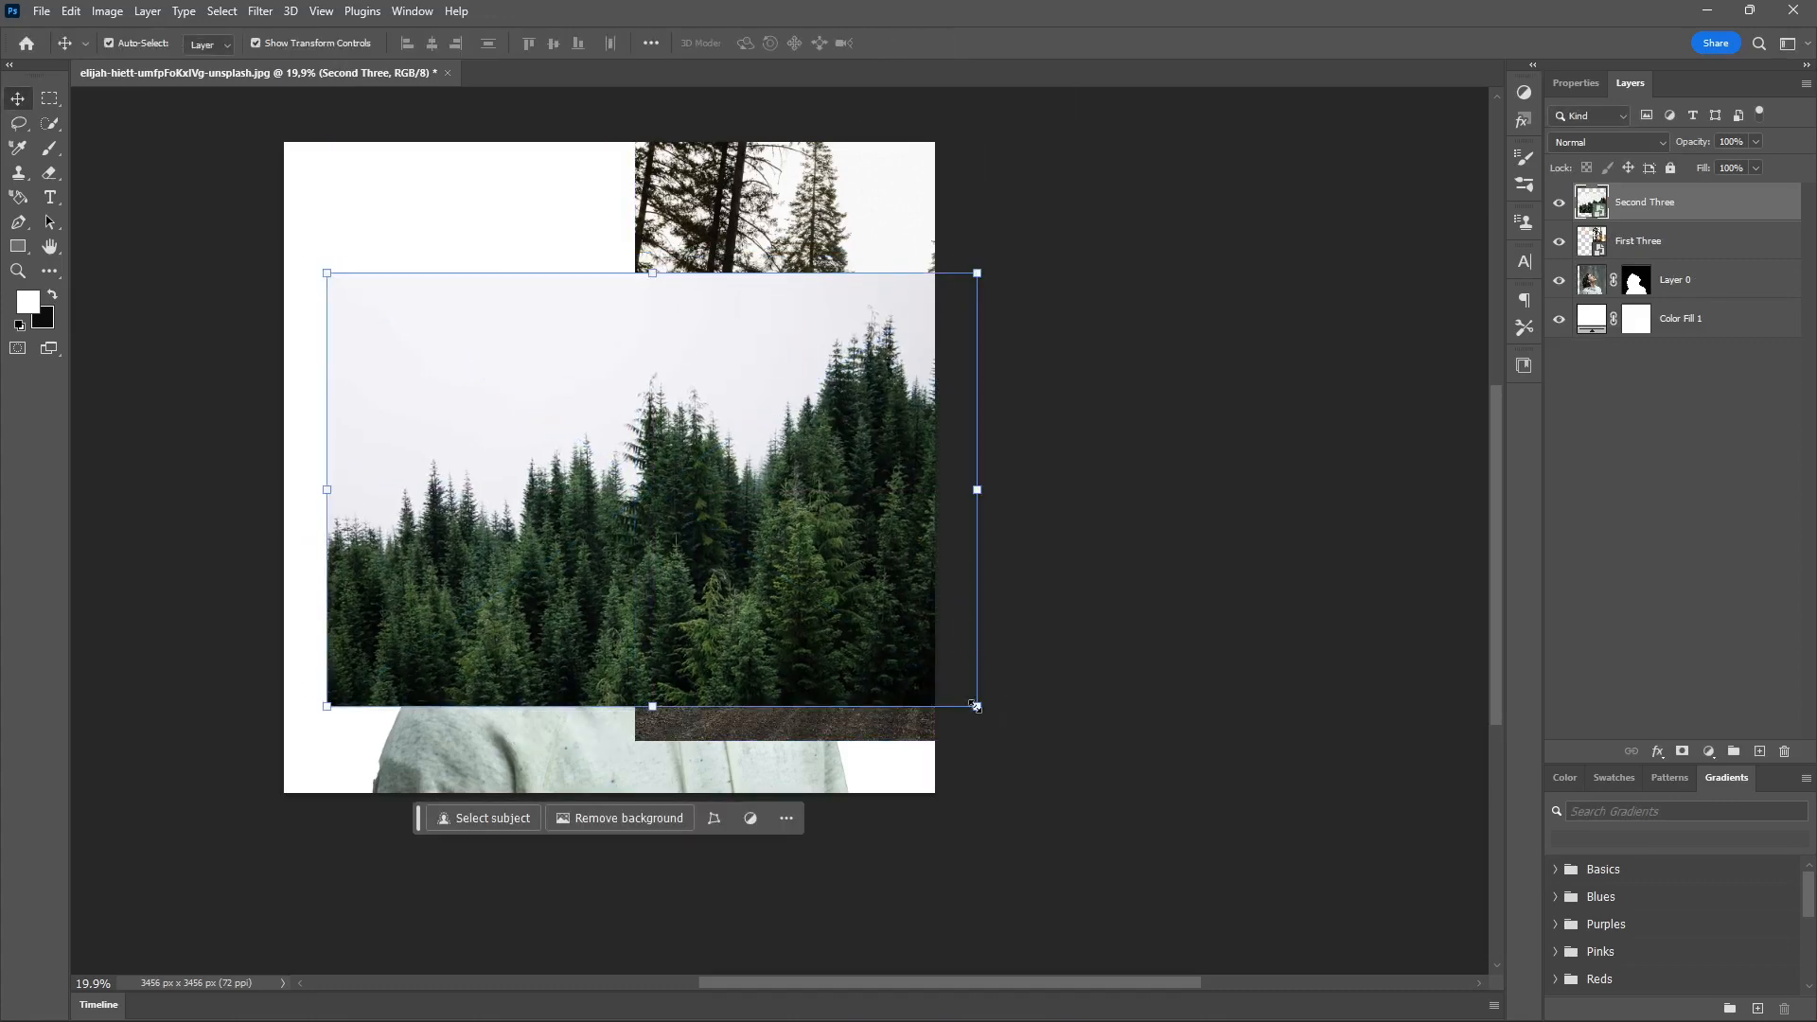
- Scale the Second Three image down to about 37.56% and move it to the canvas's upper left, above the road photo's left edge
left_click_drag(975, 706, 696, 517)
left_click_drag(662, 426, 652, 324)
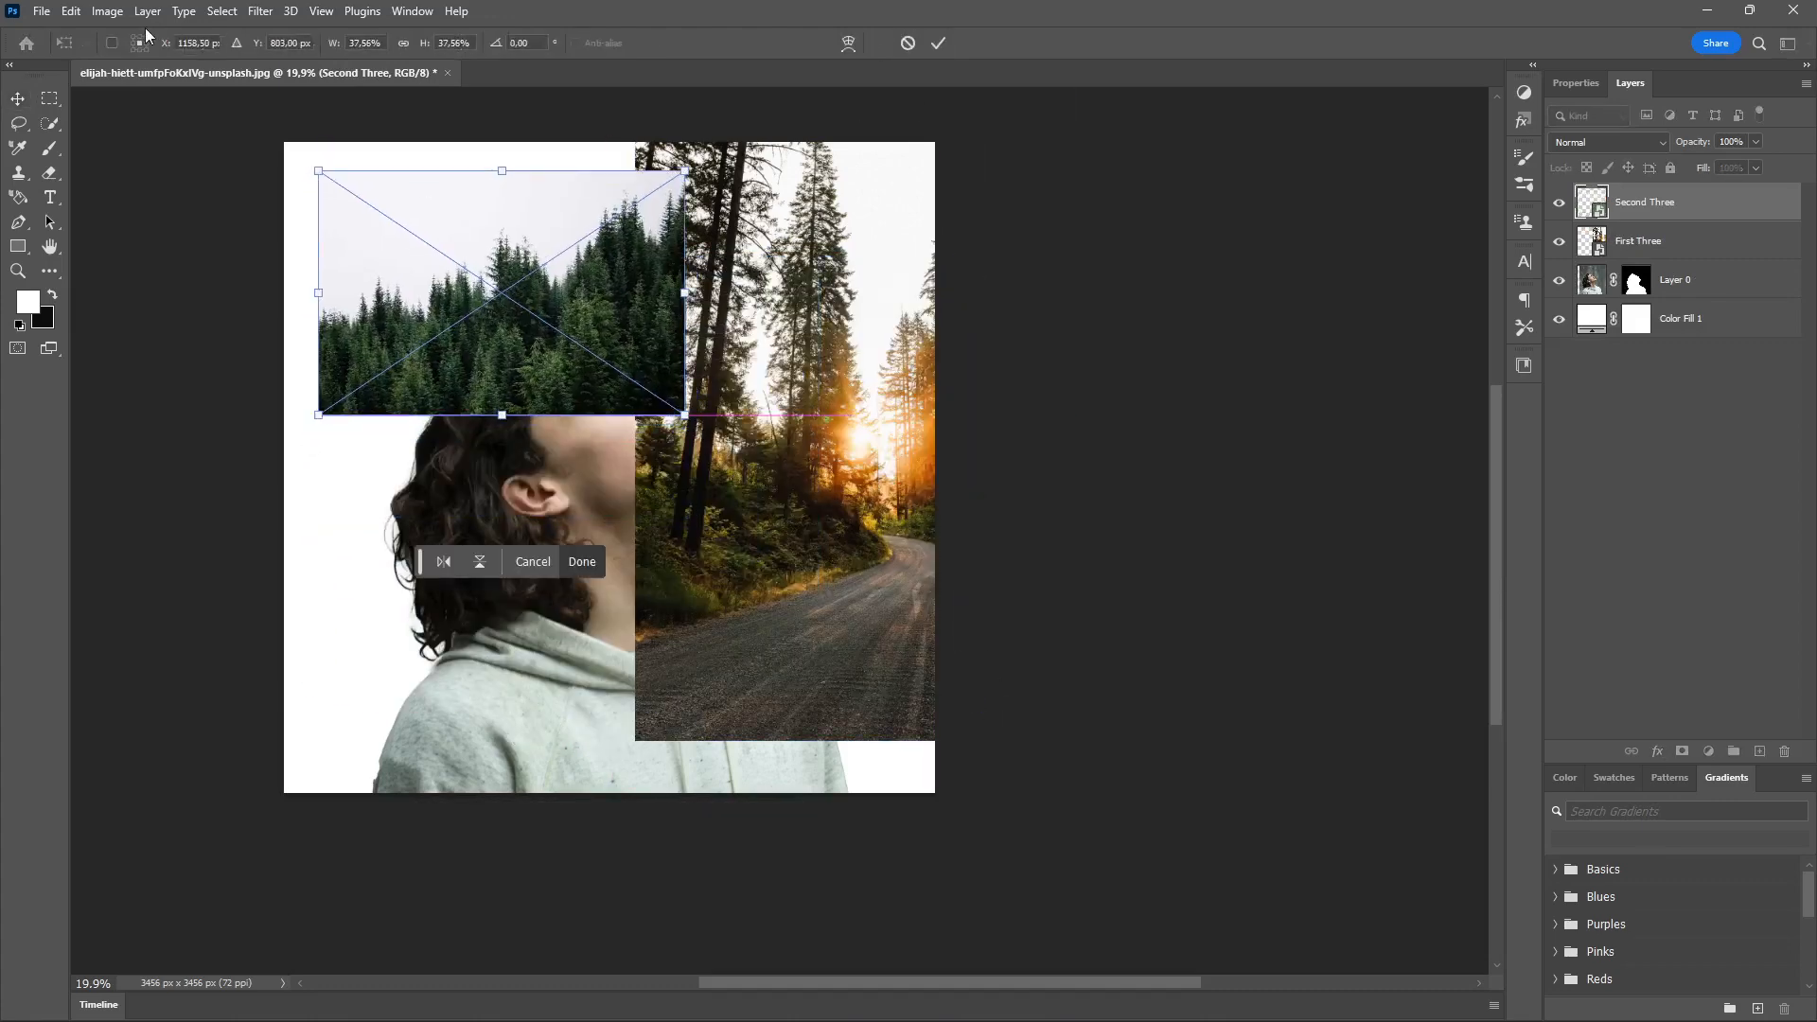
left_click(42, 11)
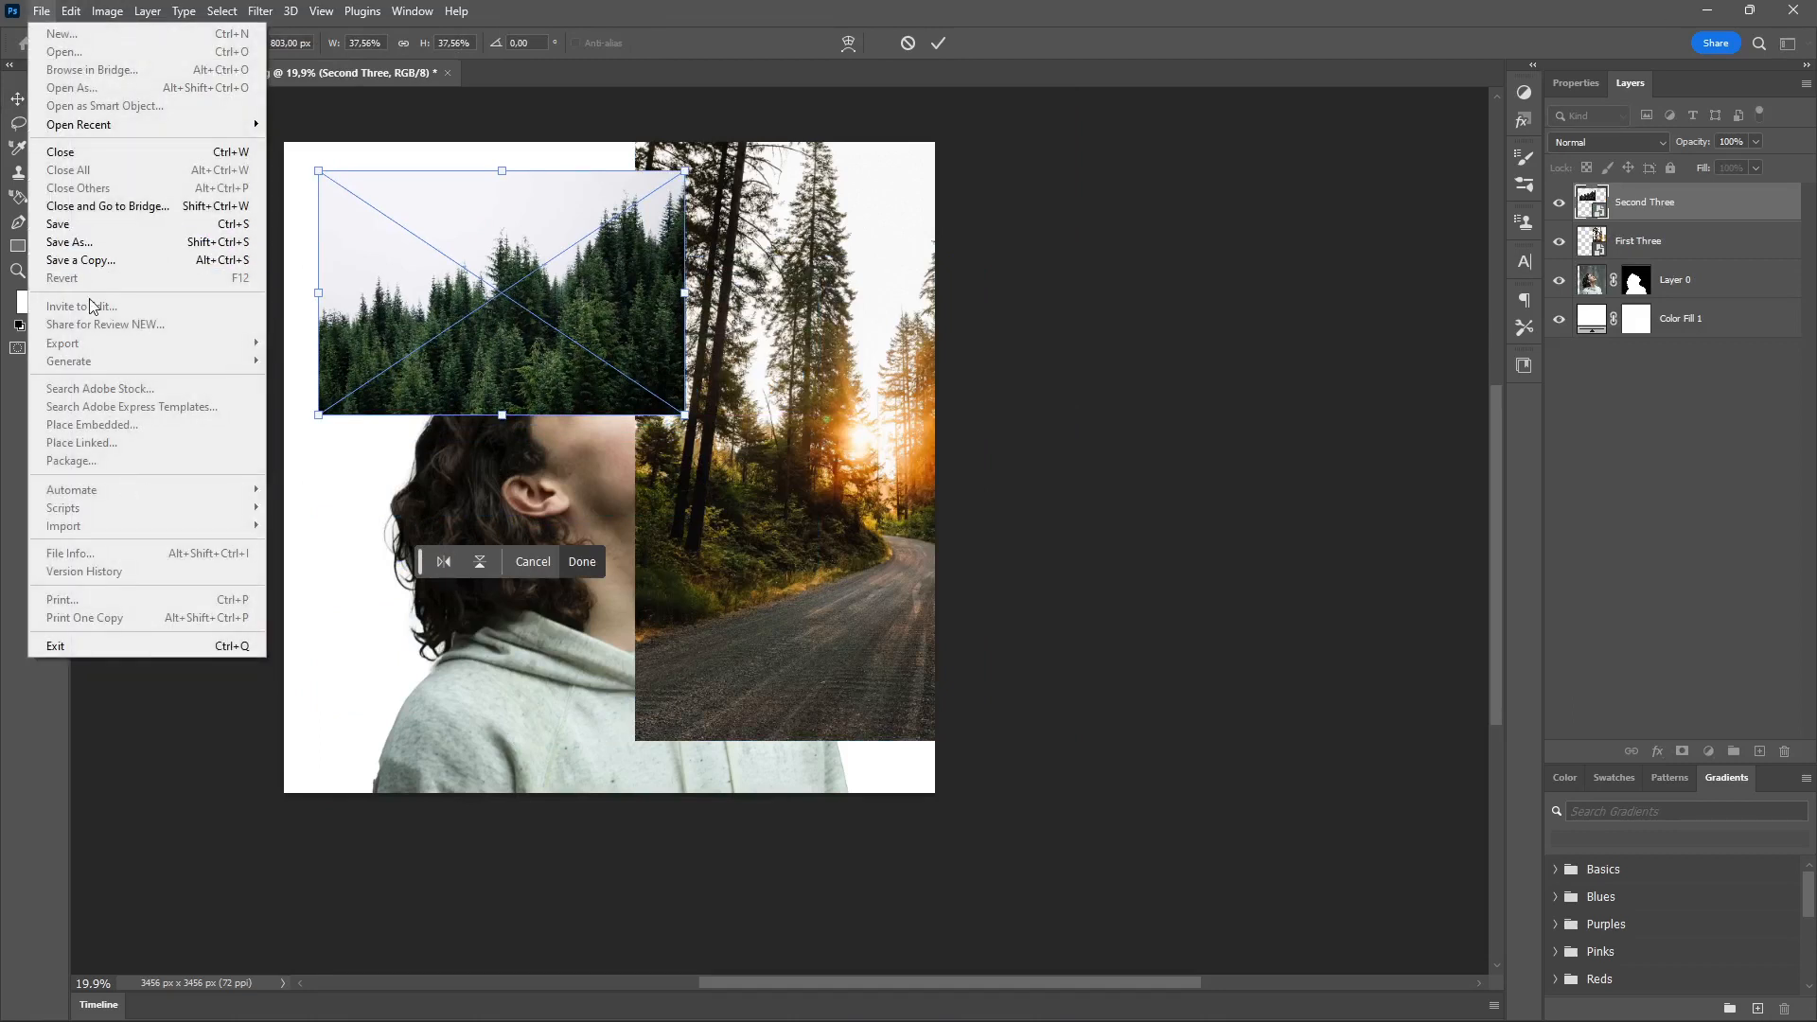
left_click(294, 640)
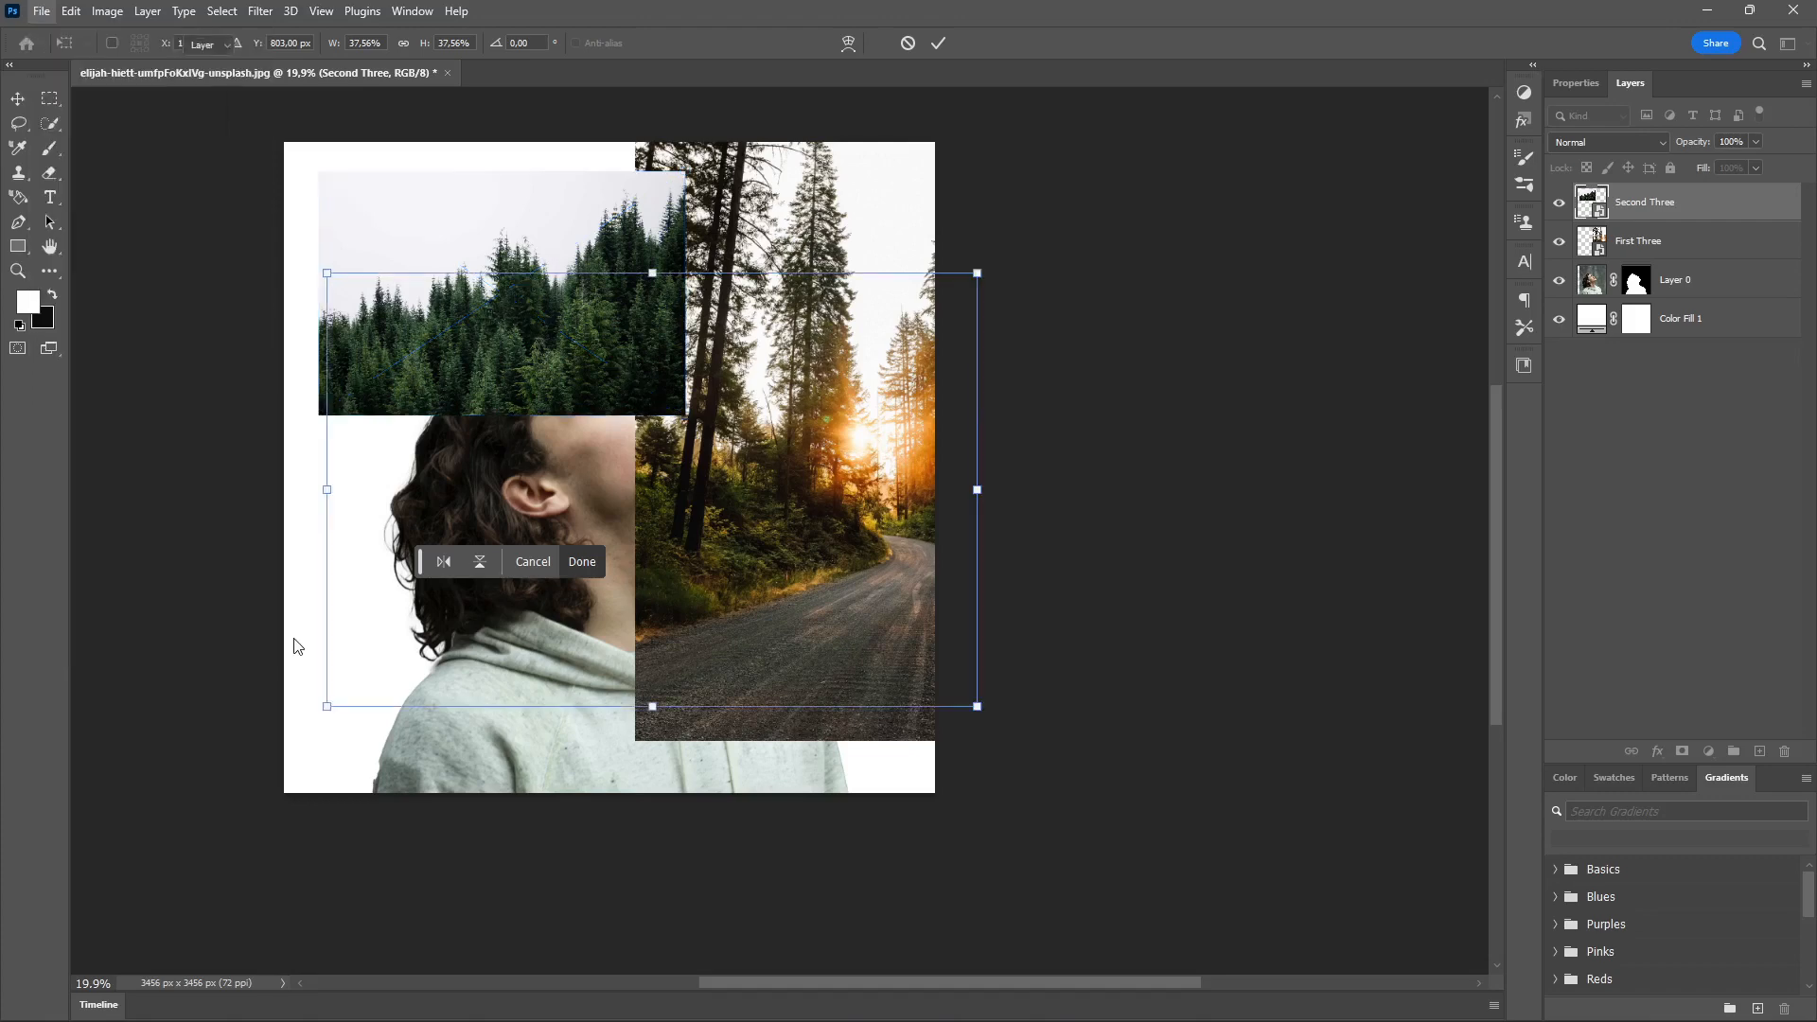
- Embed Bird.jpg from the Downloads folder directly above the white fill layer at its default size and position
left_click(42, 12)
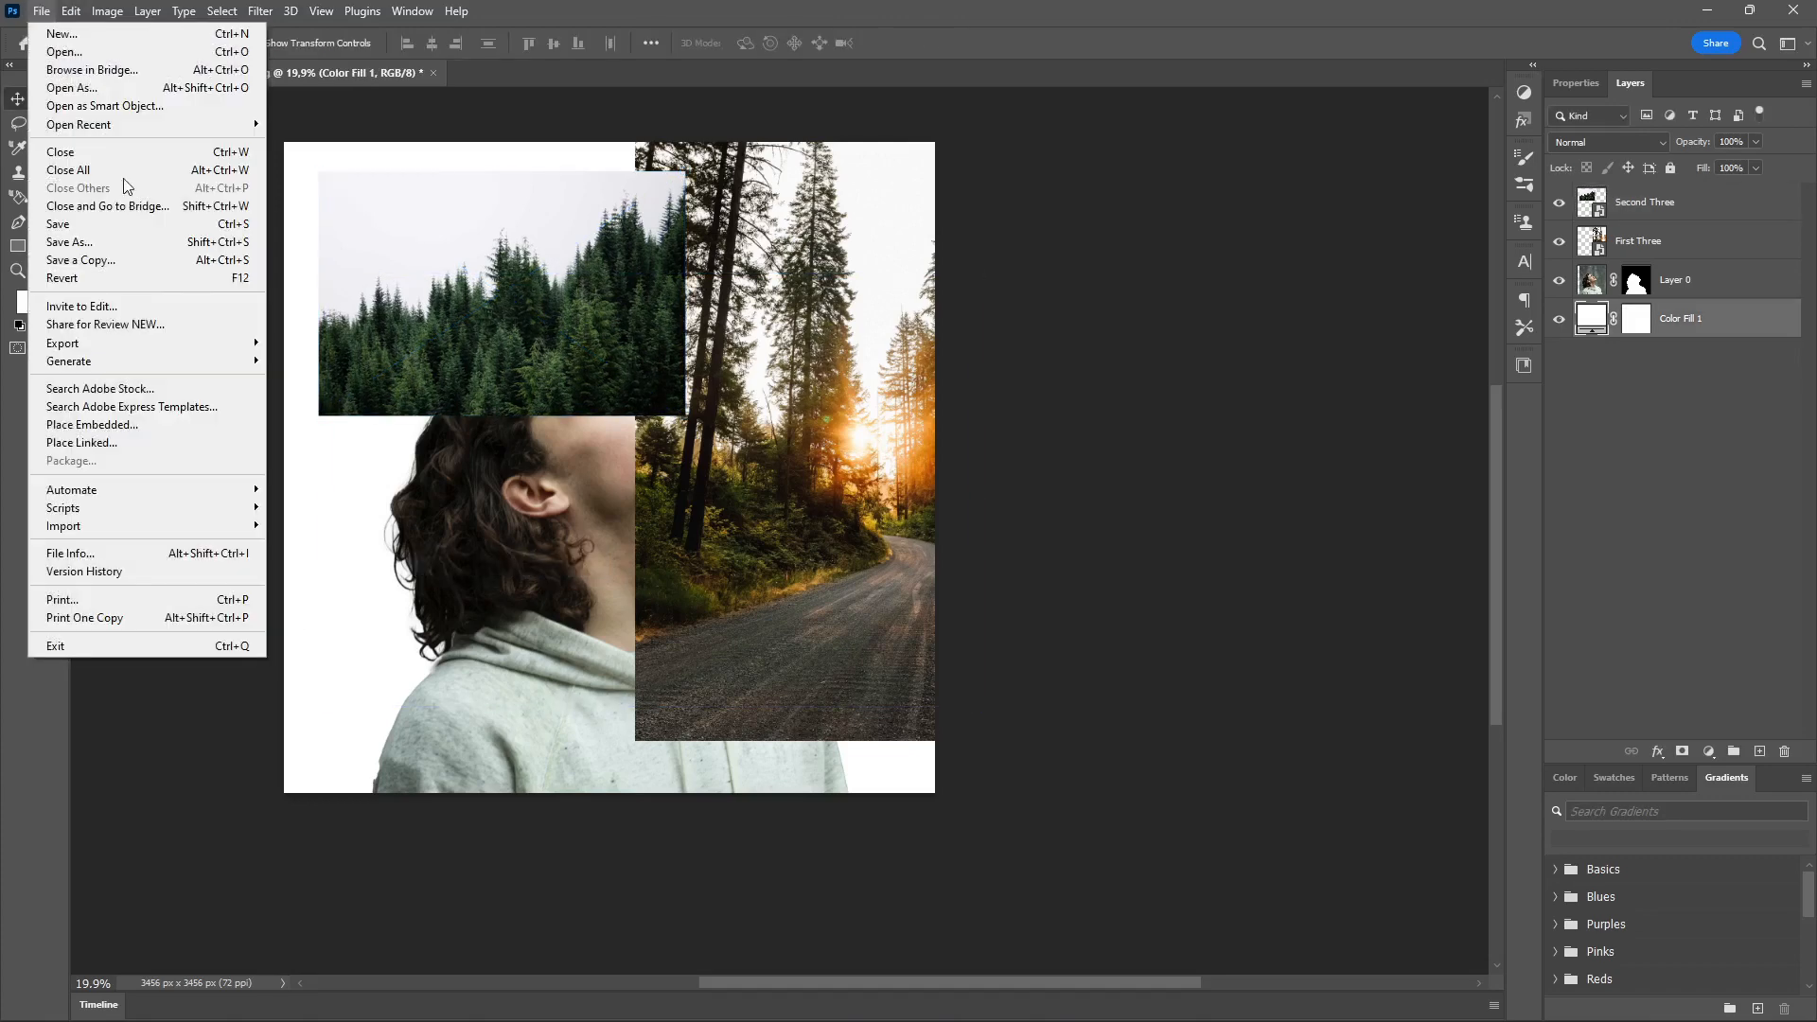
left_click(121, 424)
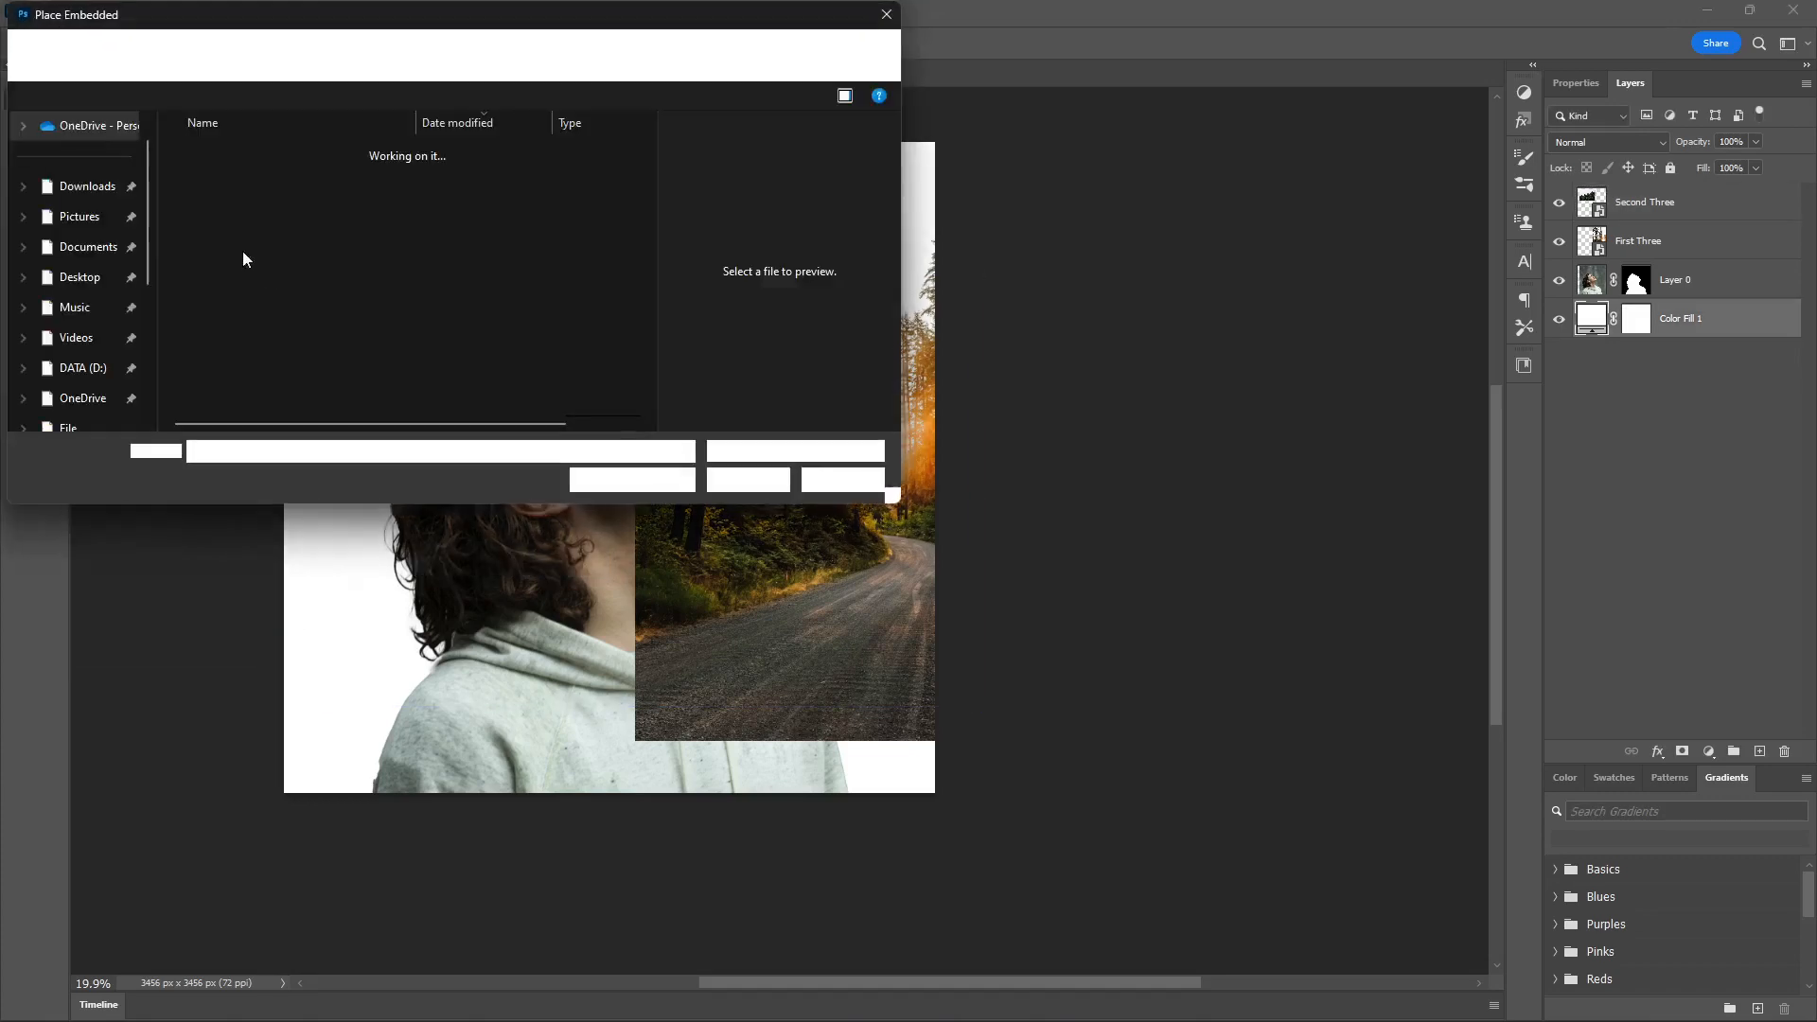
scroll(507, 323, "down", 4)
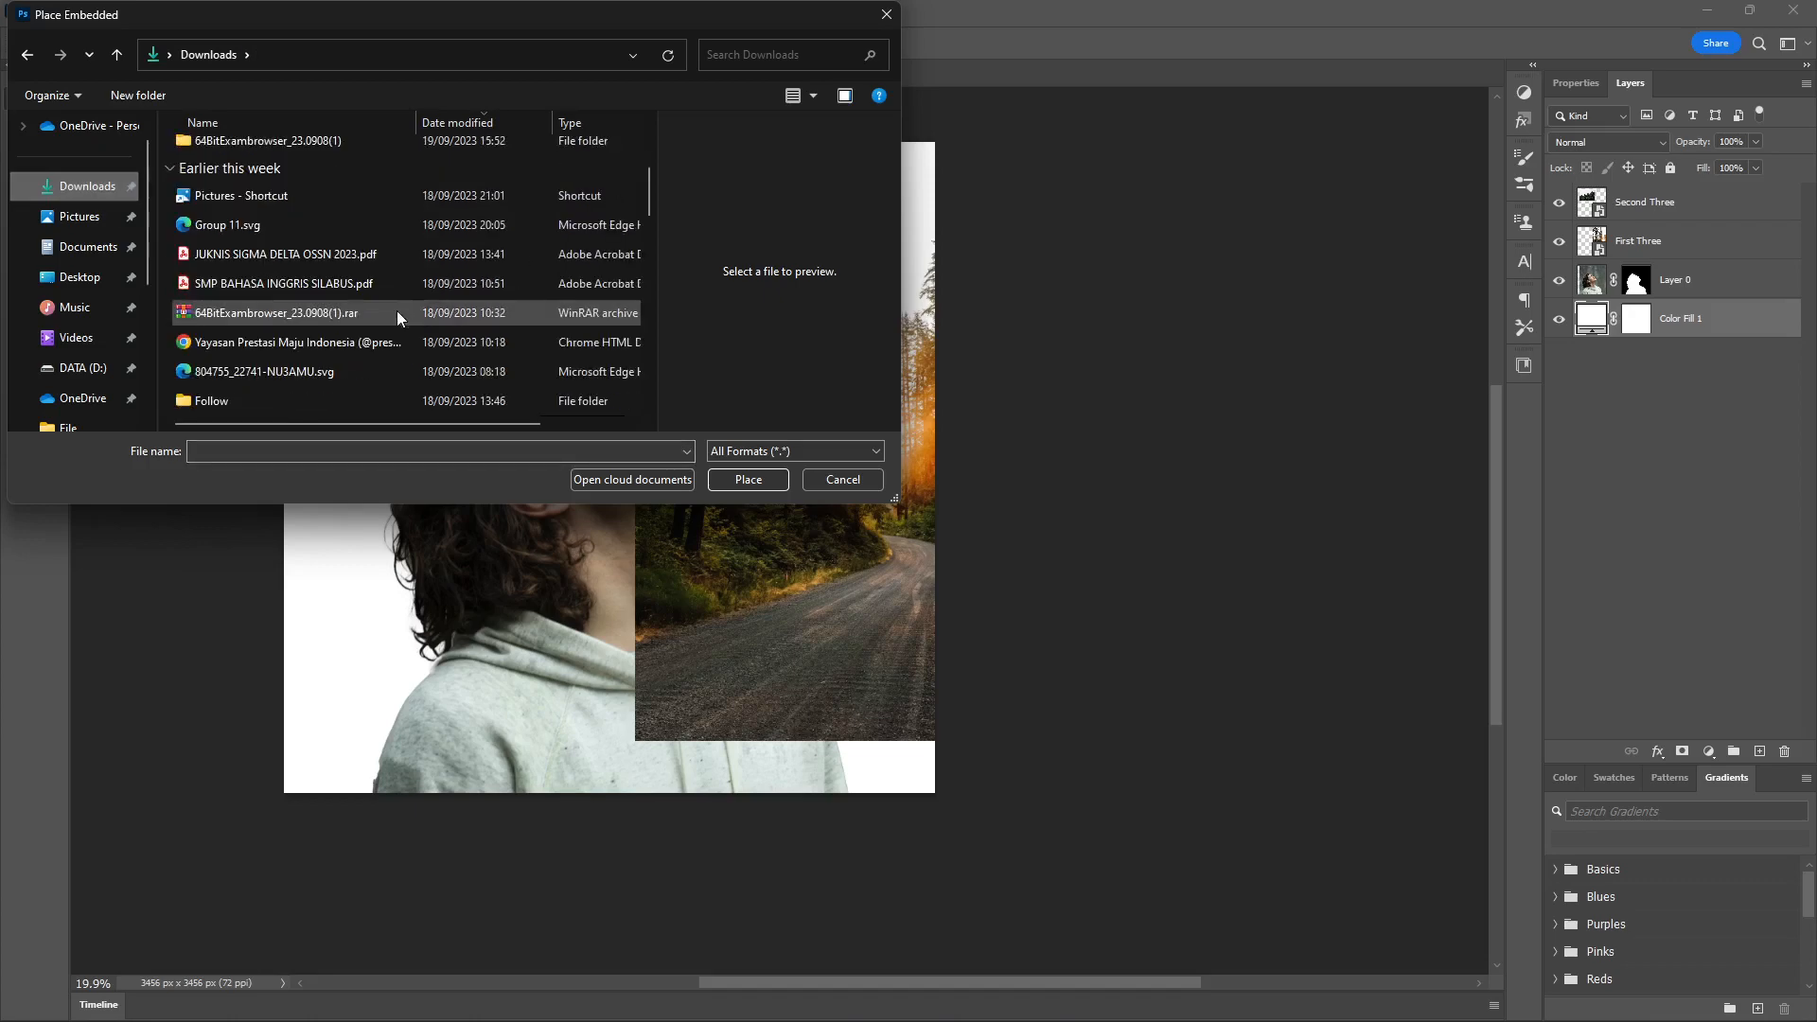
left_click(287, 224)
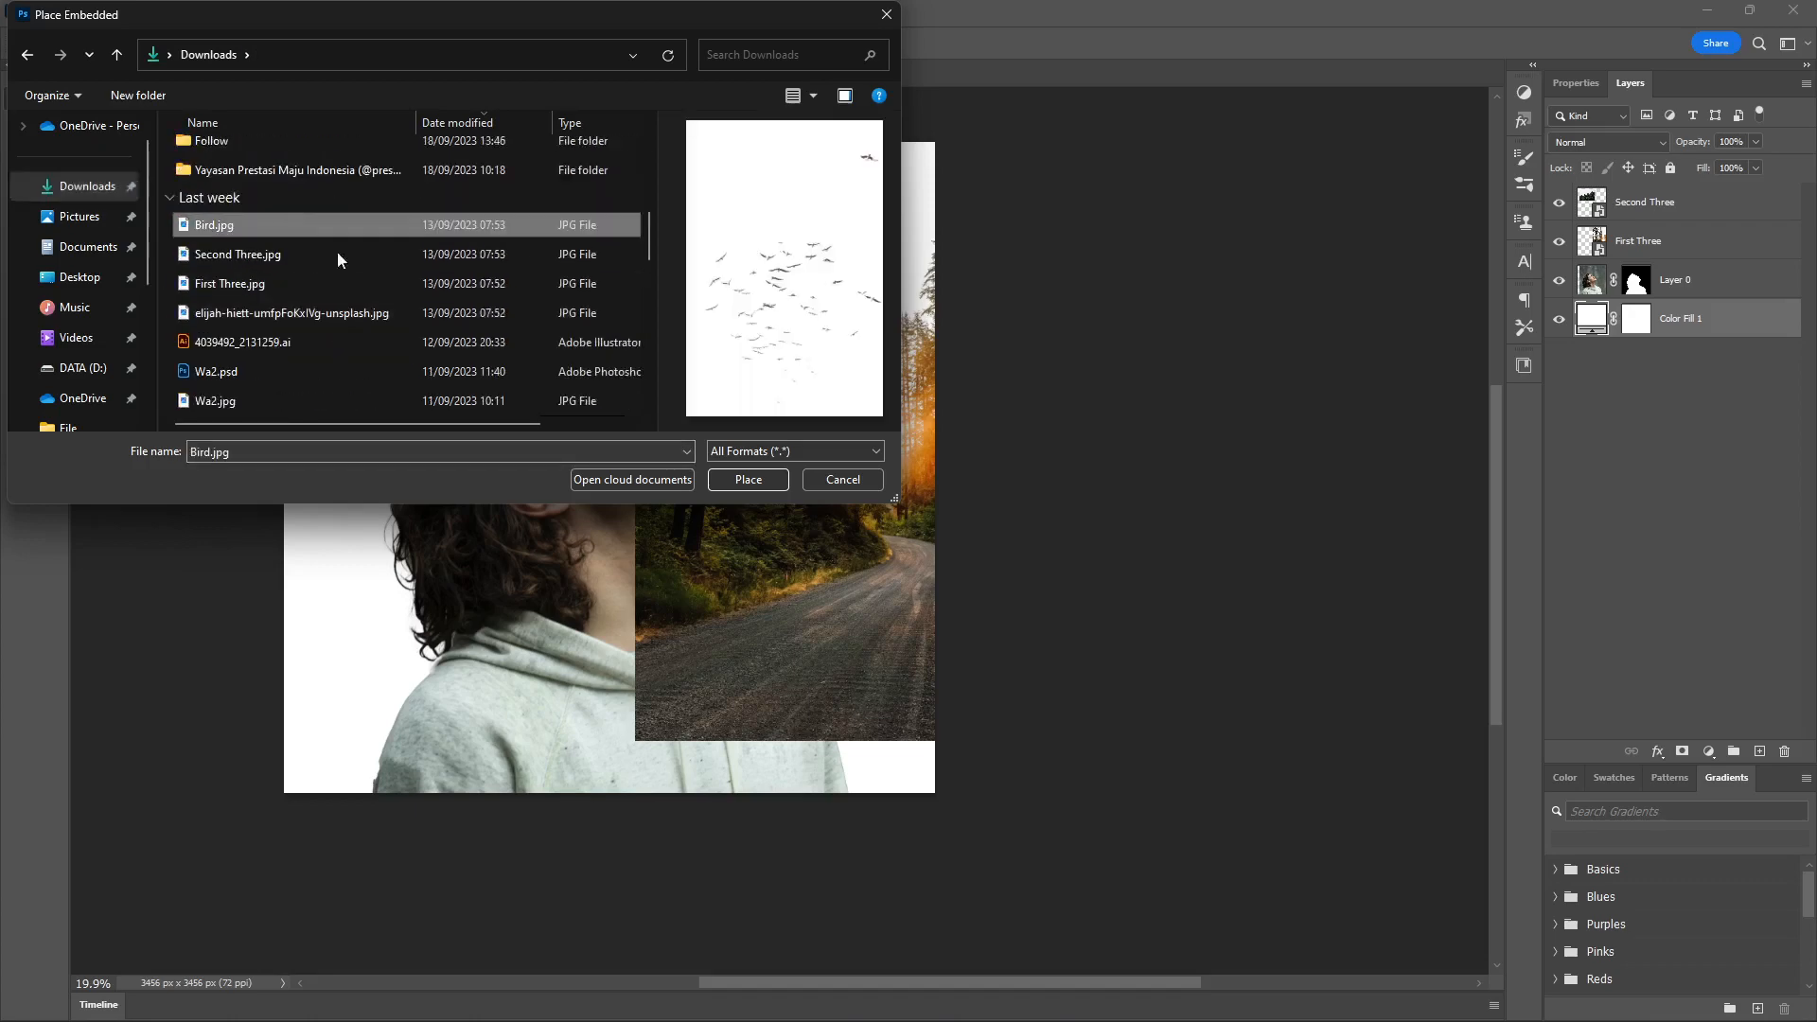
left_click(758, 478)
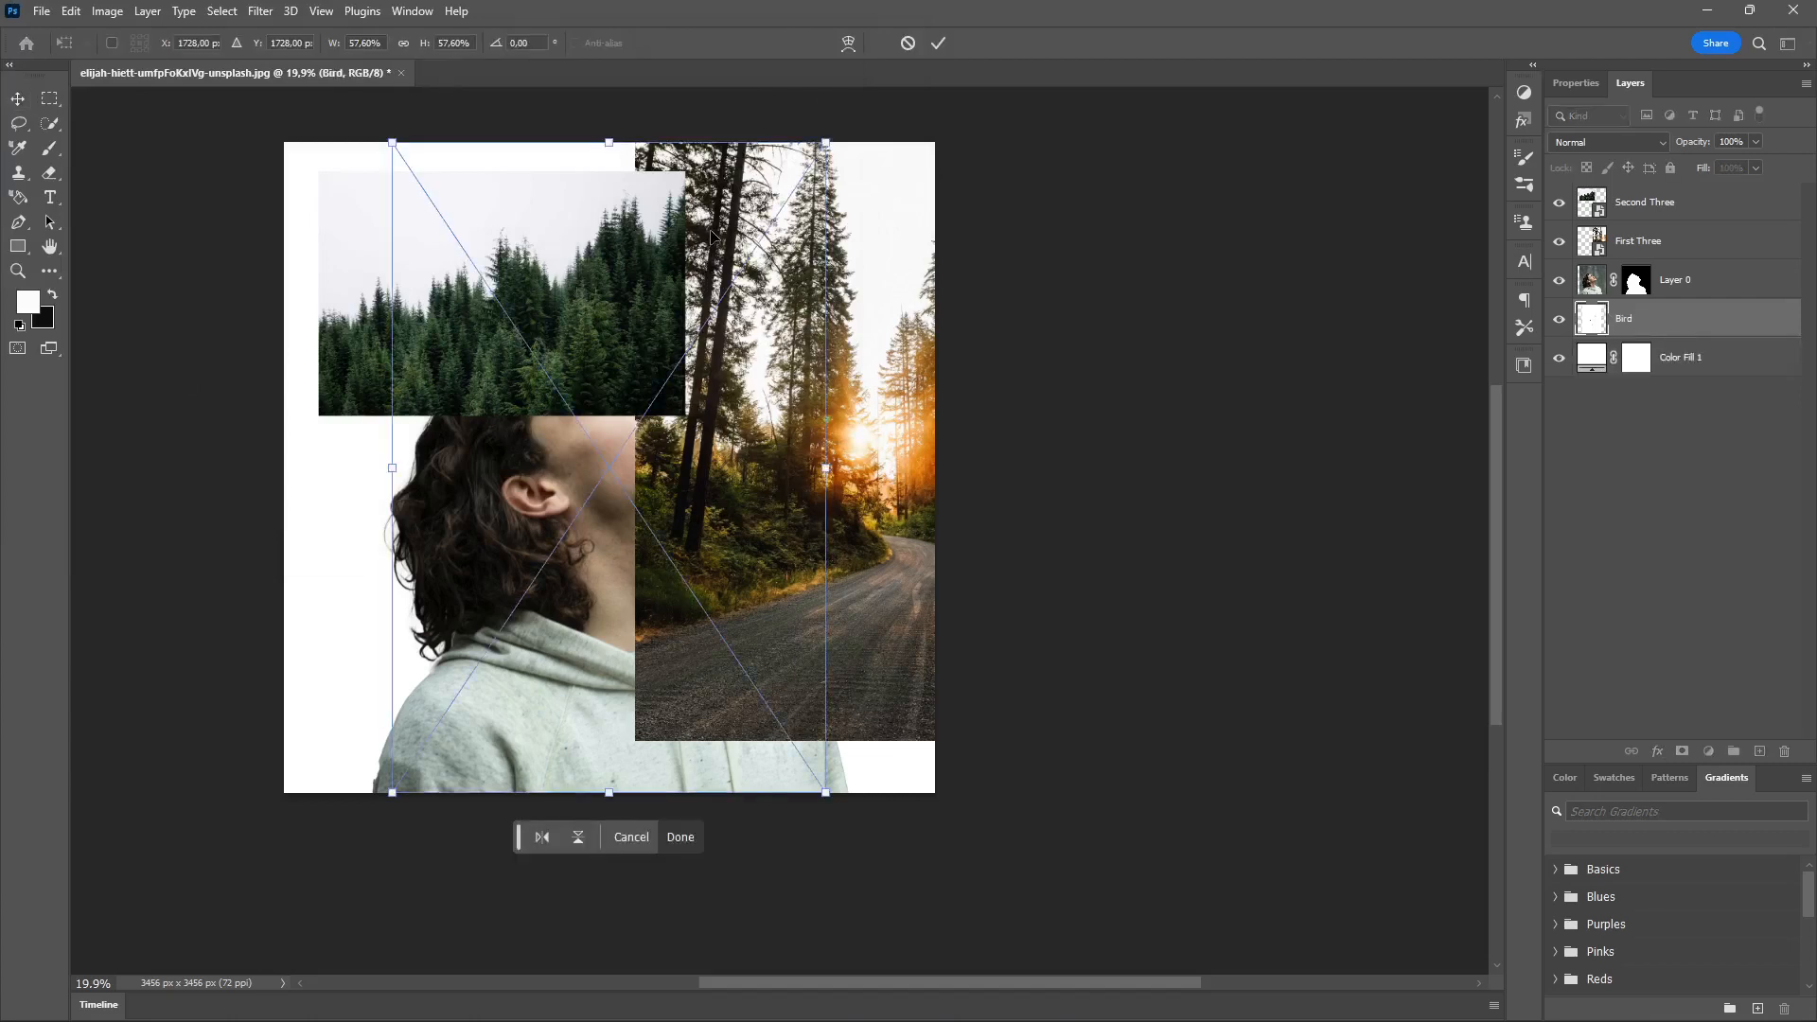
left_click(939, 42)
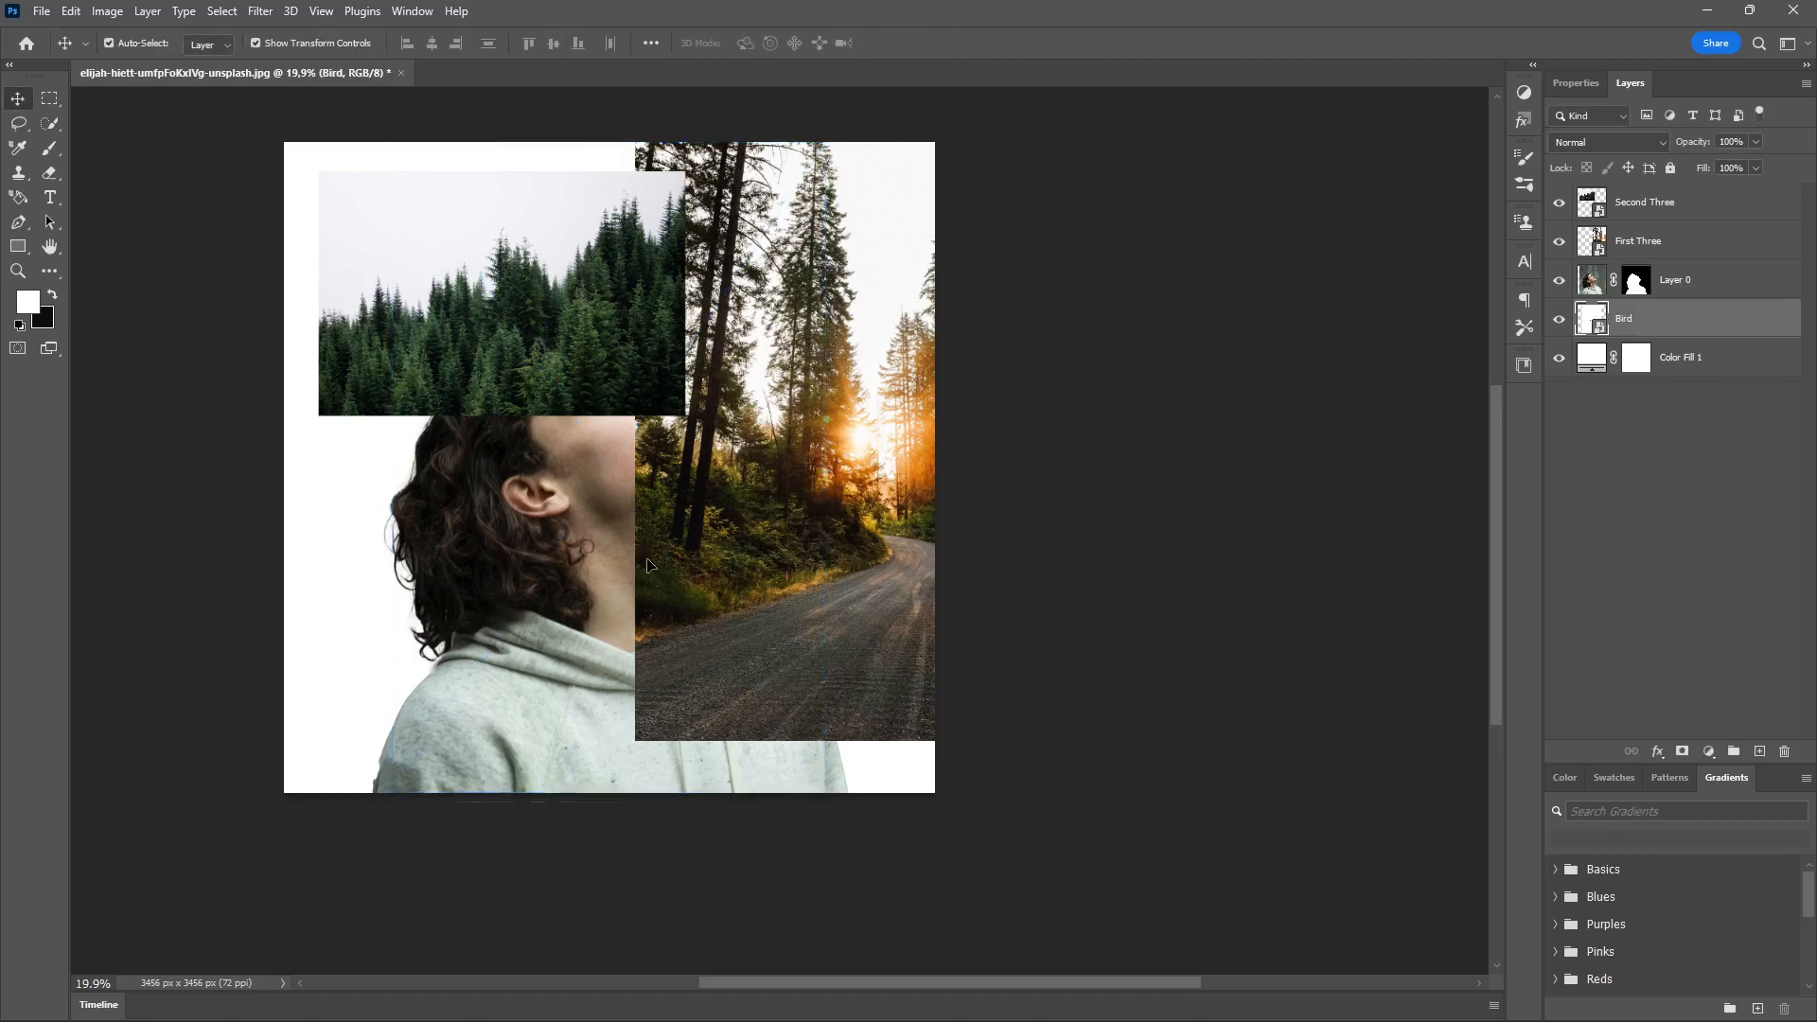
- Move the First Three road photo further right, away from the man's face
left_click_drag(648, 568, 759, 568)
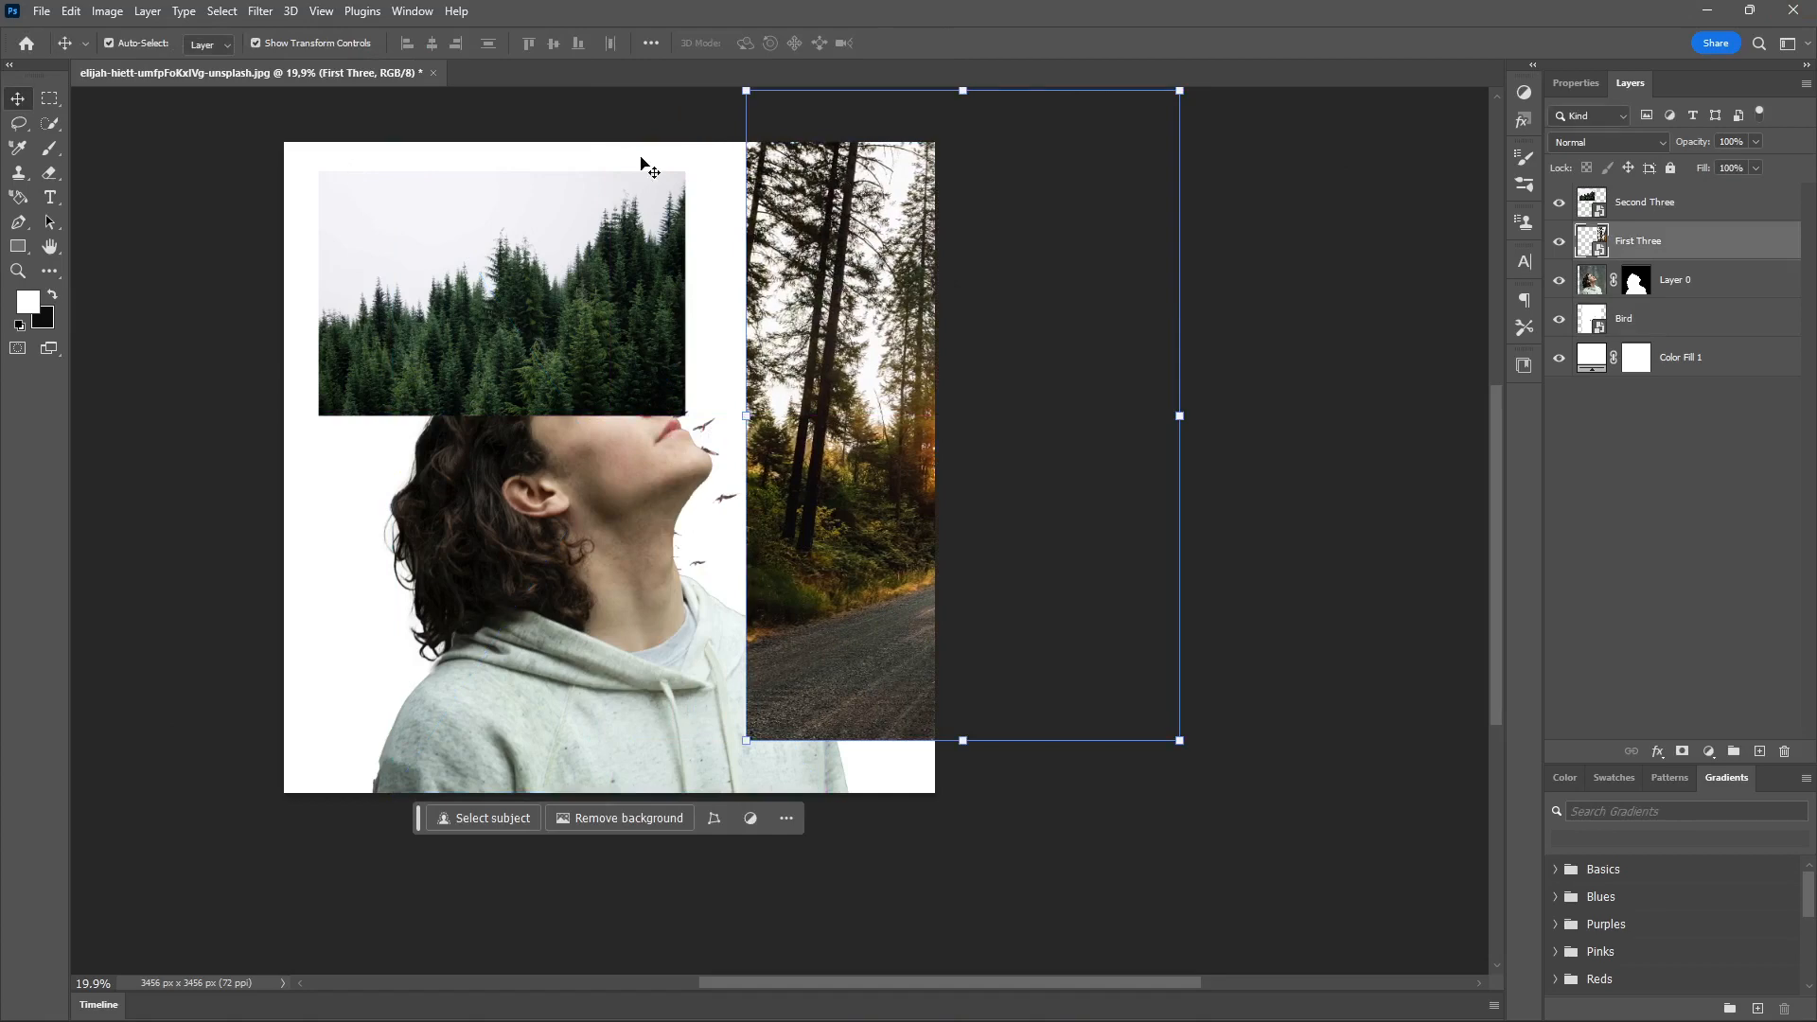
- Move the Second Three forest photo slightly up and to the right, and hide its layer
left_click(633, 304)
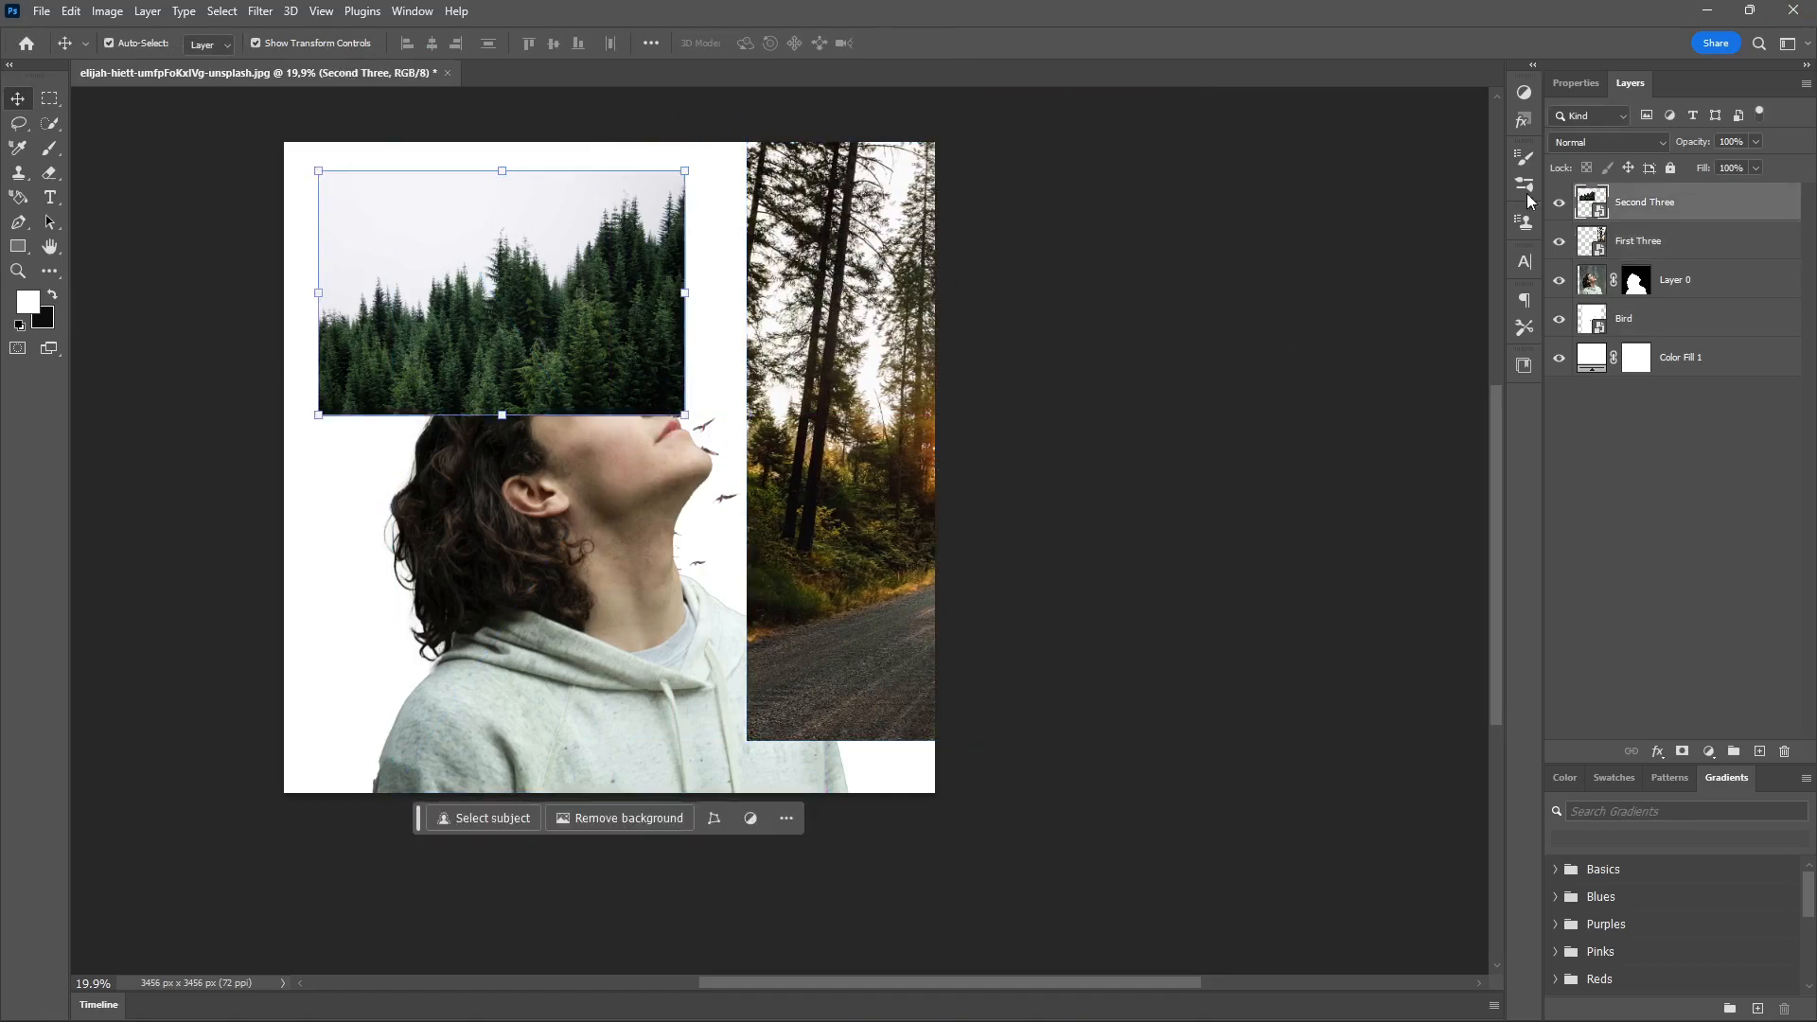
mouse_move(585, 314)
left_mouse_down()
mouse_move(705, 334)
mouse_move(608, 304)
left_mouse_up()
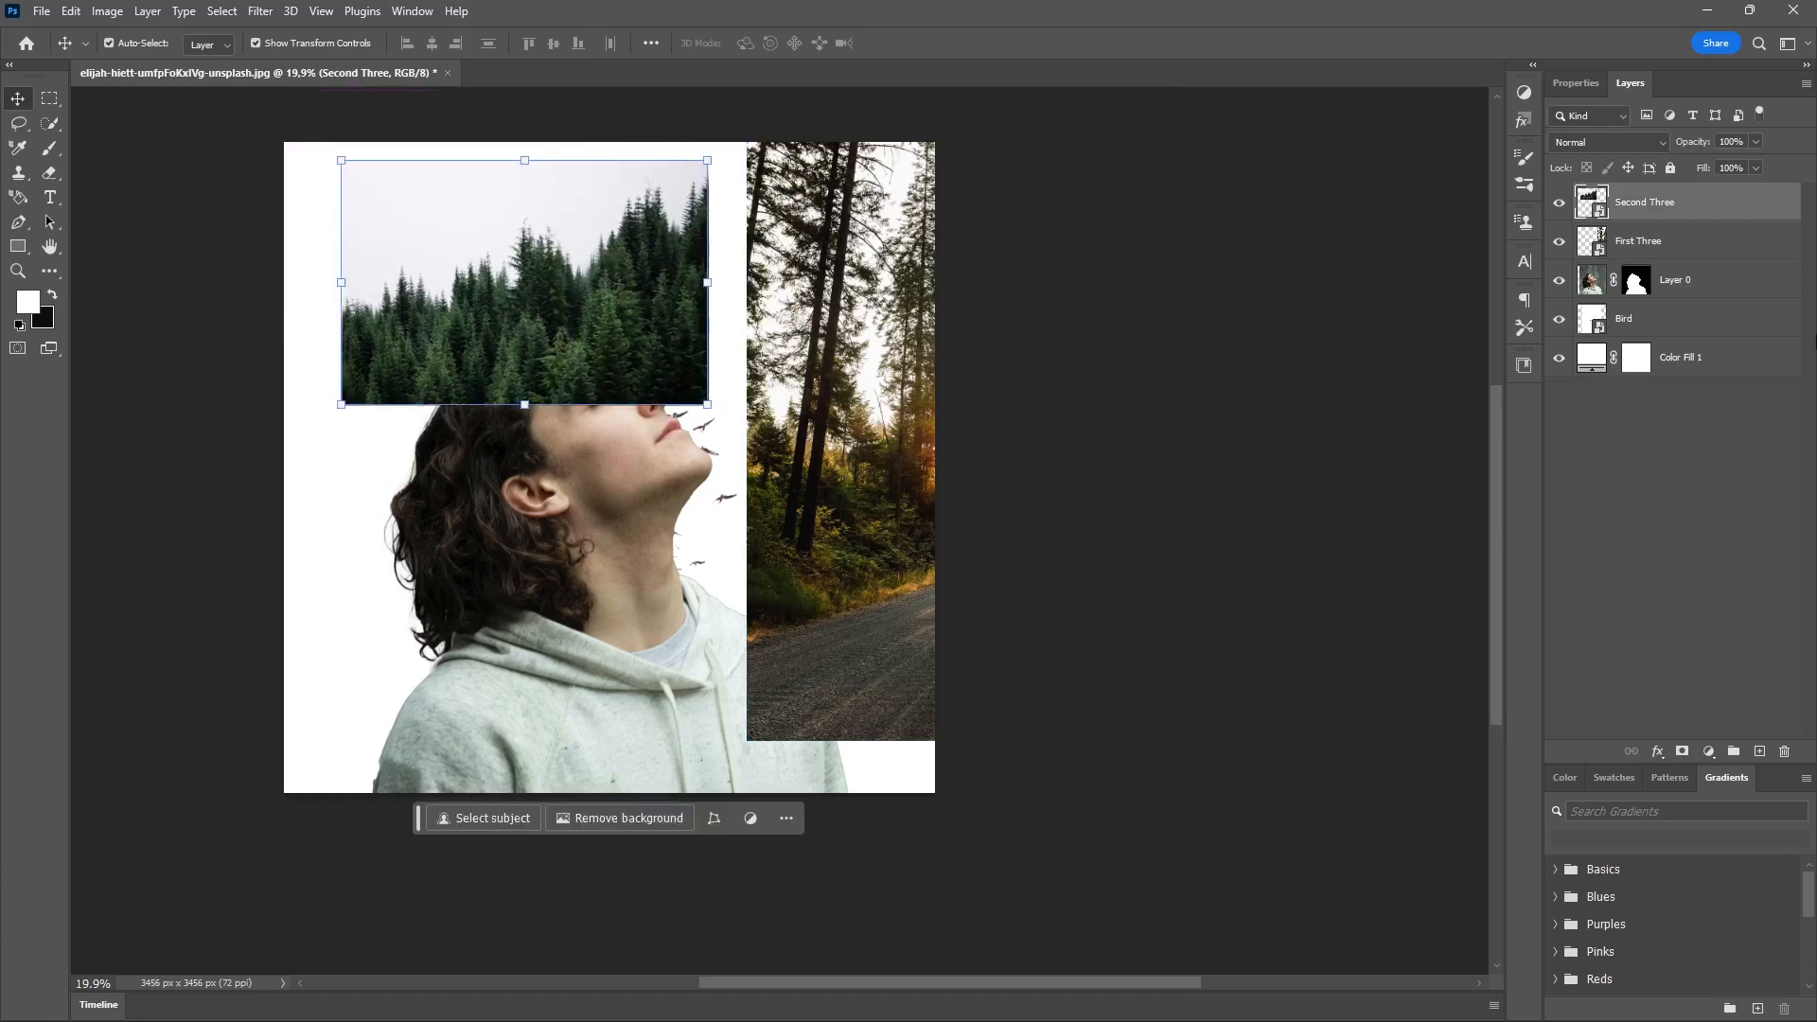
left_click(1558, 202)
- Move the Bird layer directly above the masked portrait layer and hide it
left_click(1654, 321)
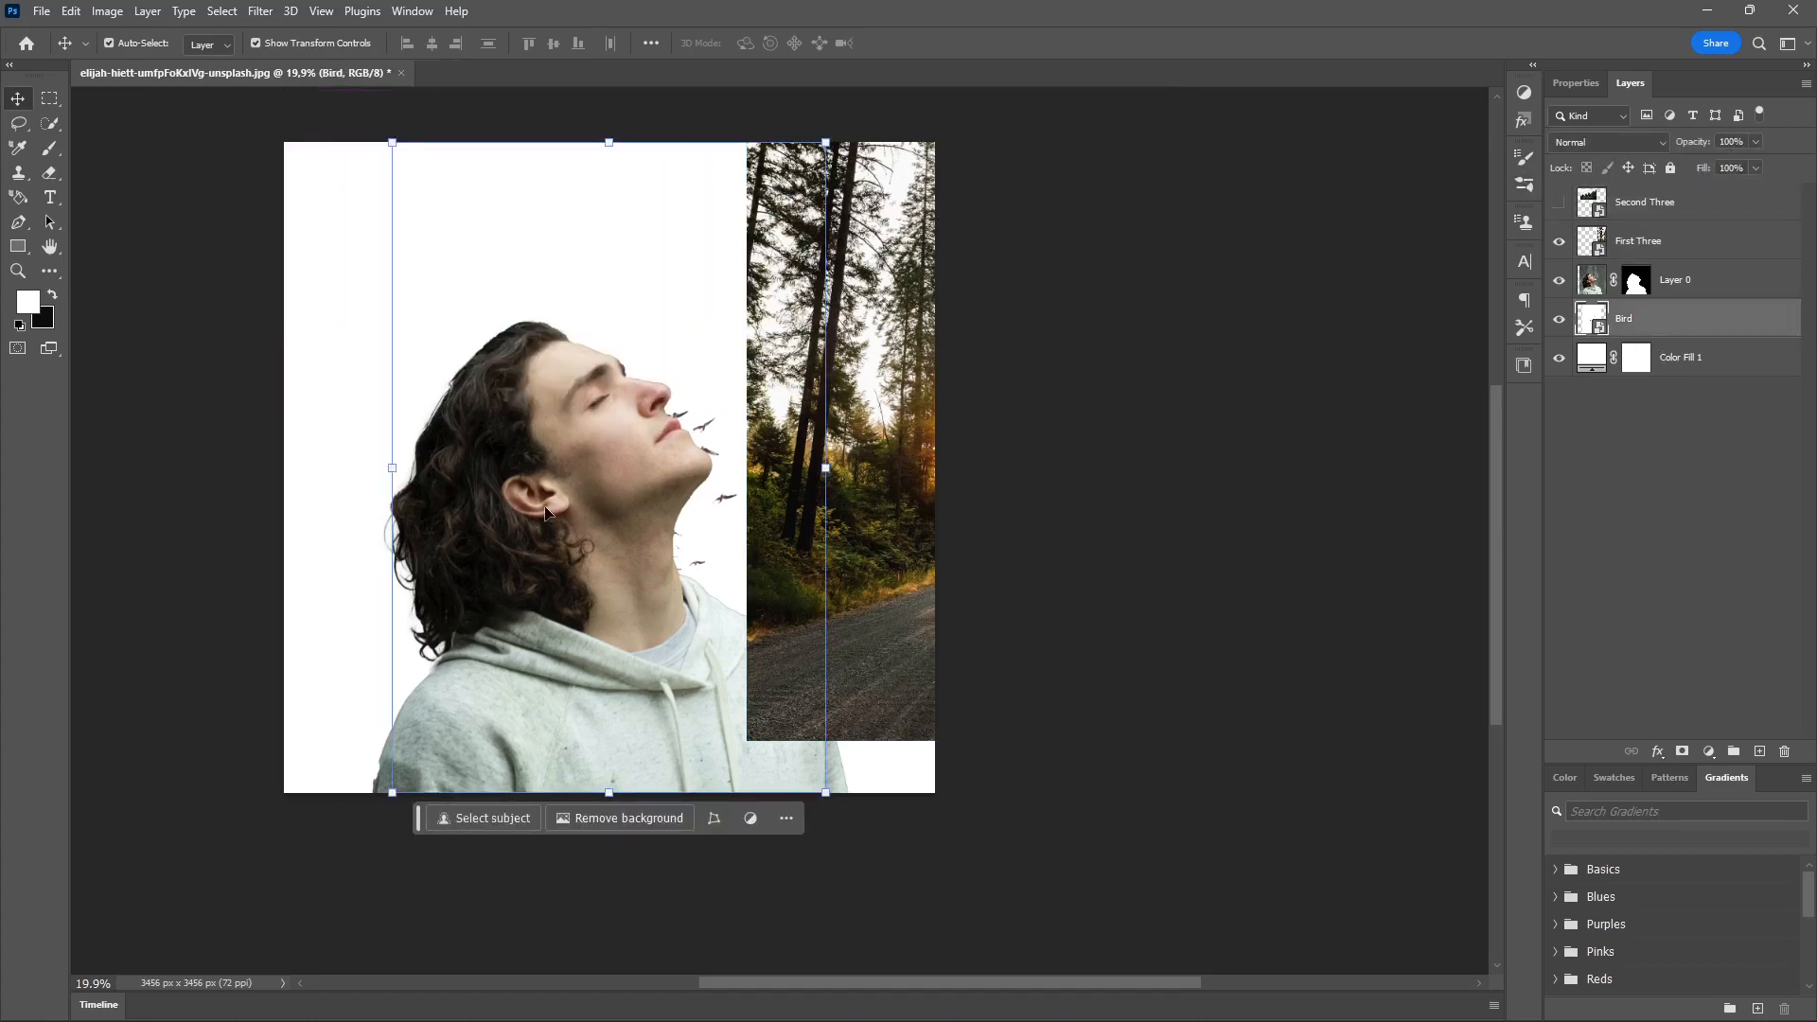
left_click_drag(547, 507, 555, 504)
key("ctrl+z")
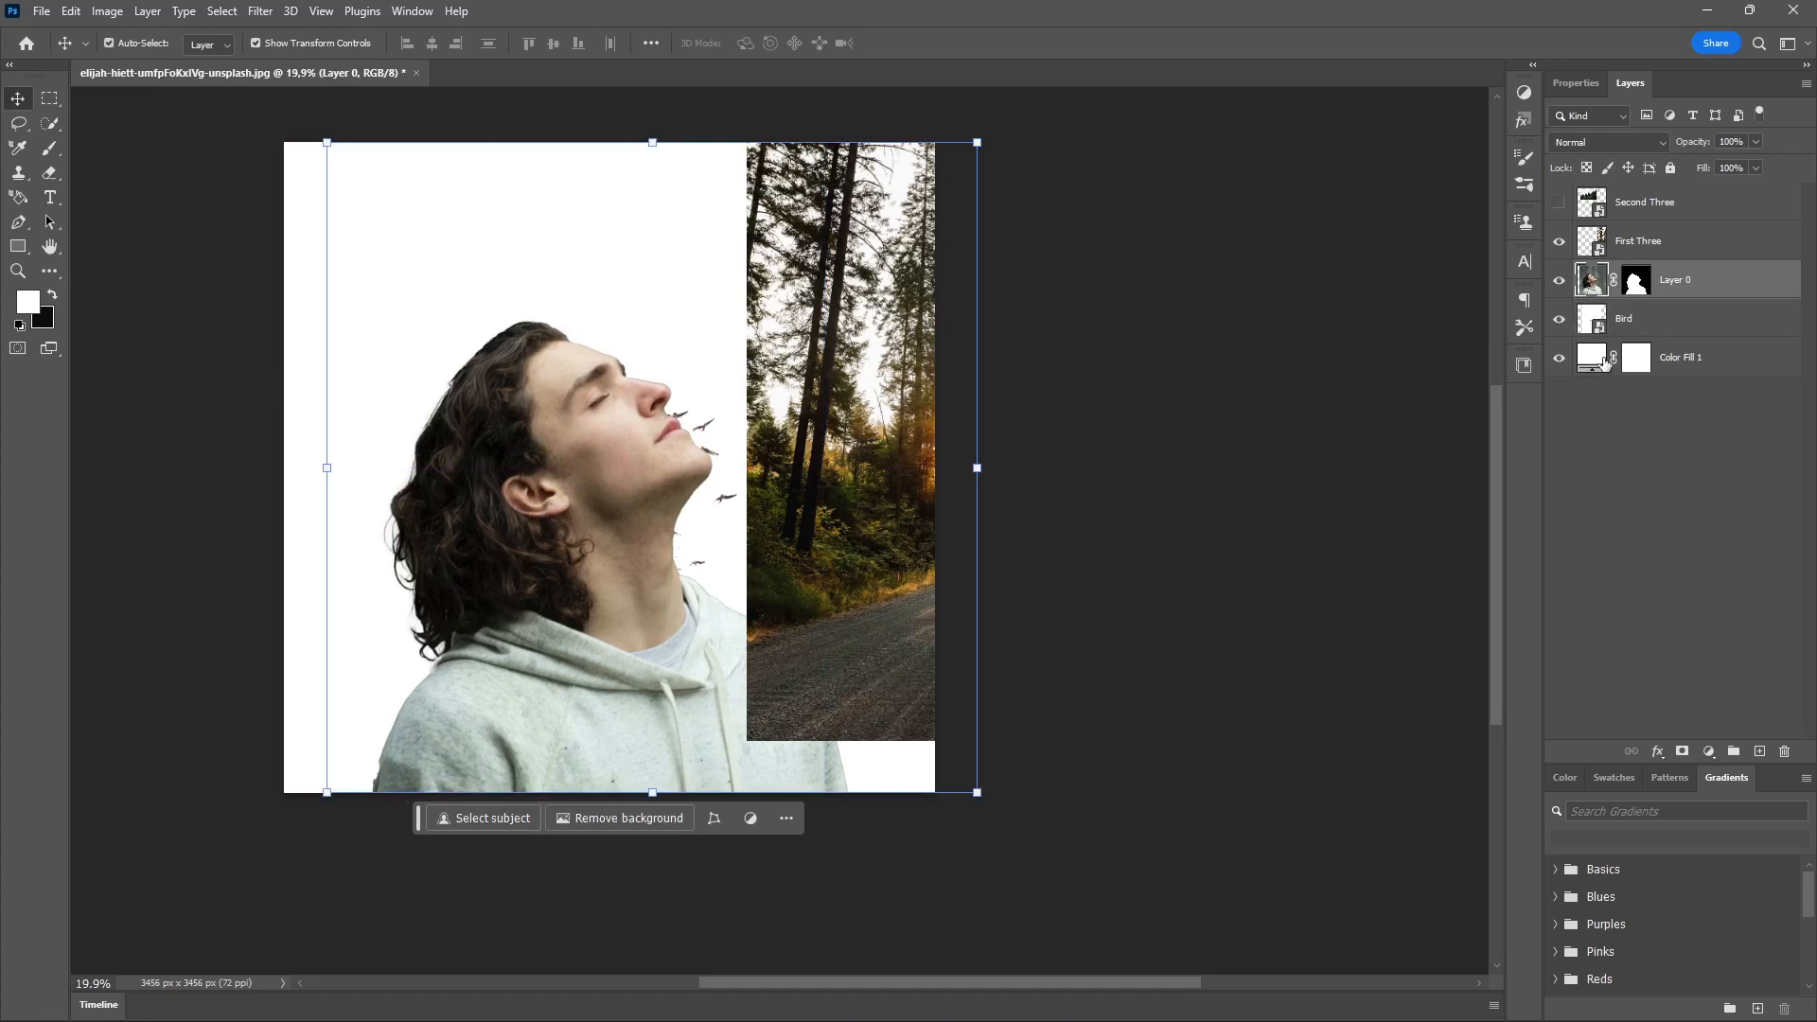
left_click_drag(1655, 321, 1633, 289)
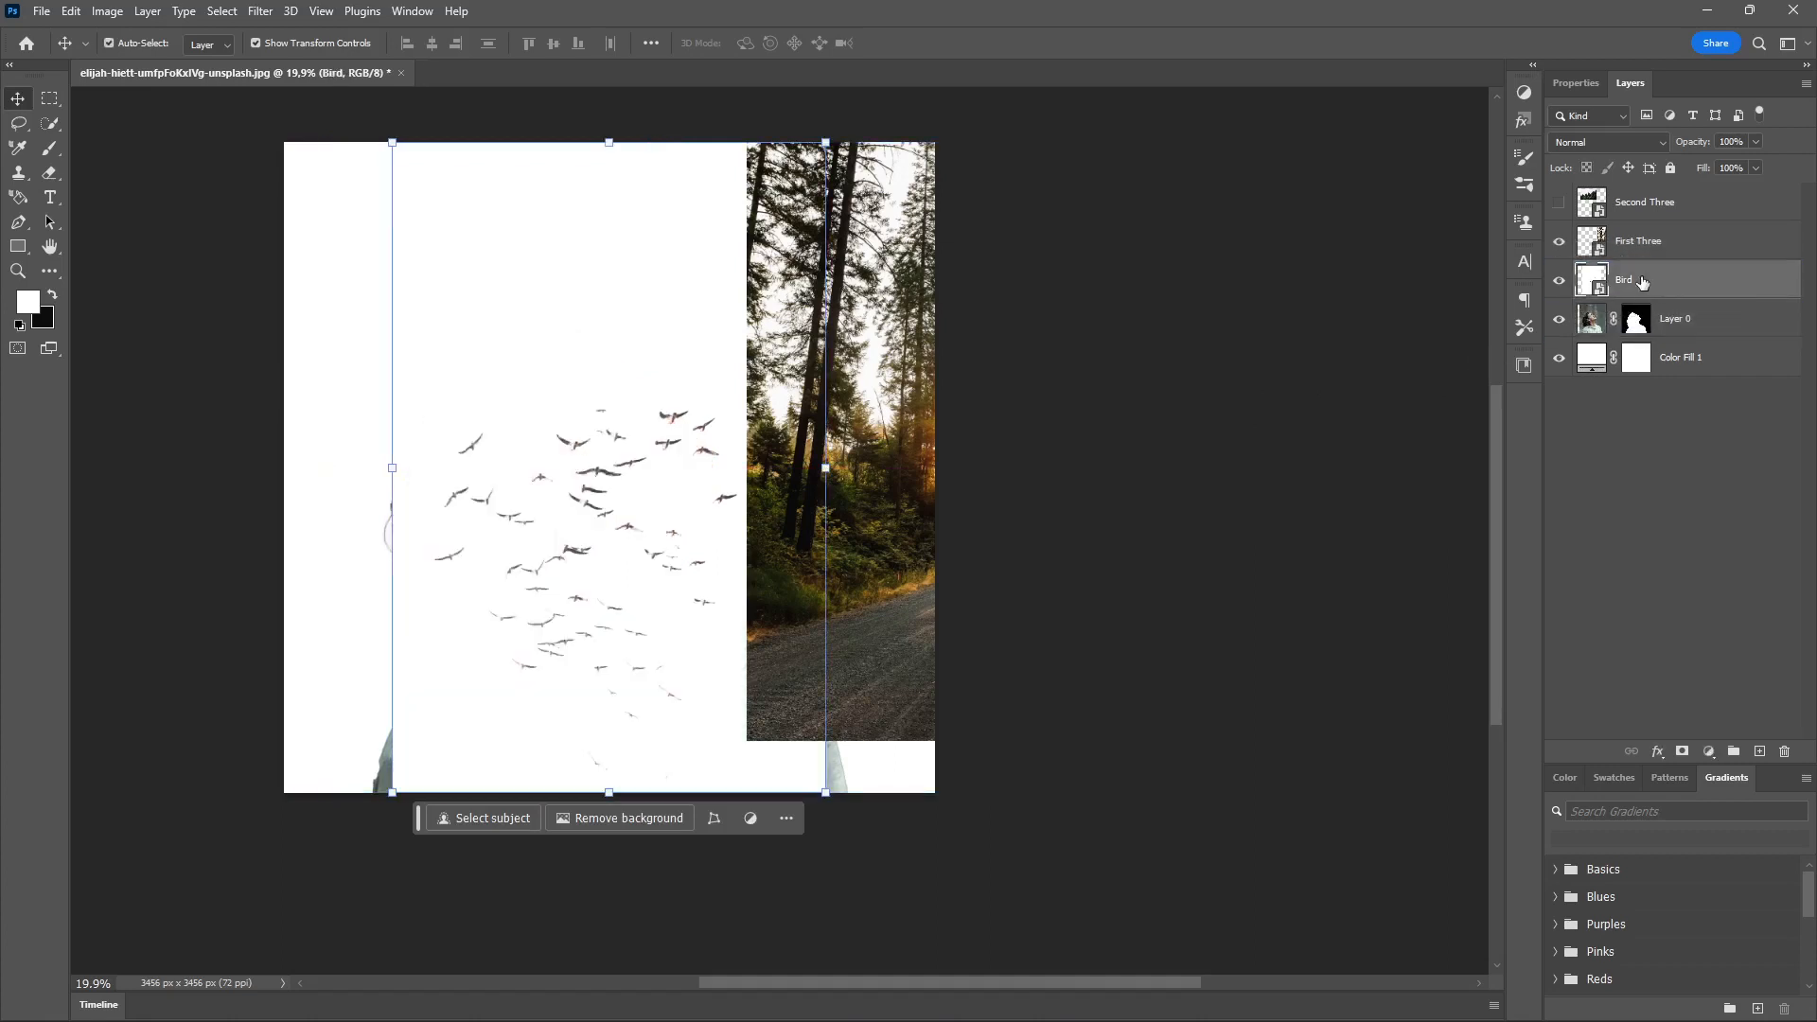
left_click(1560, 283)
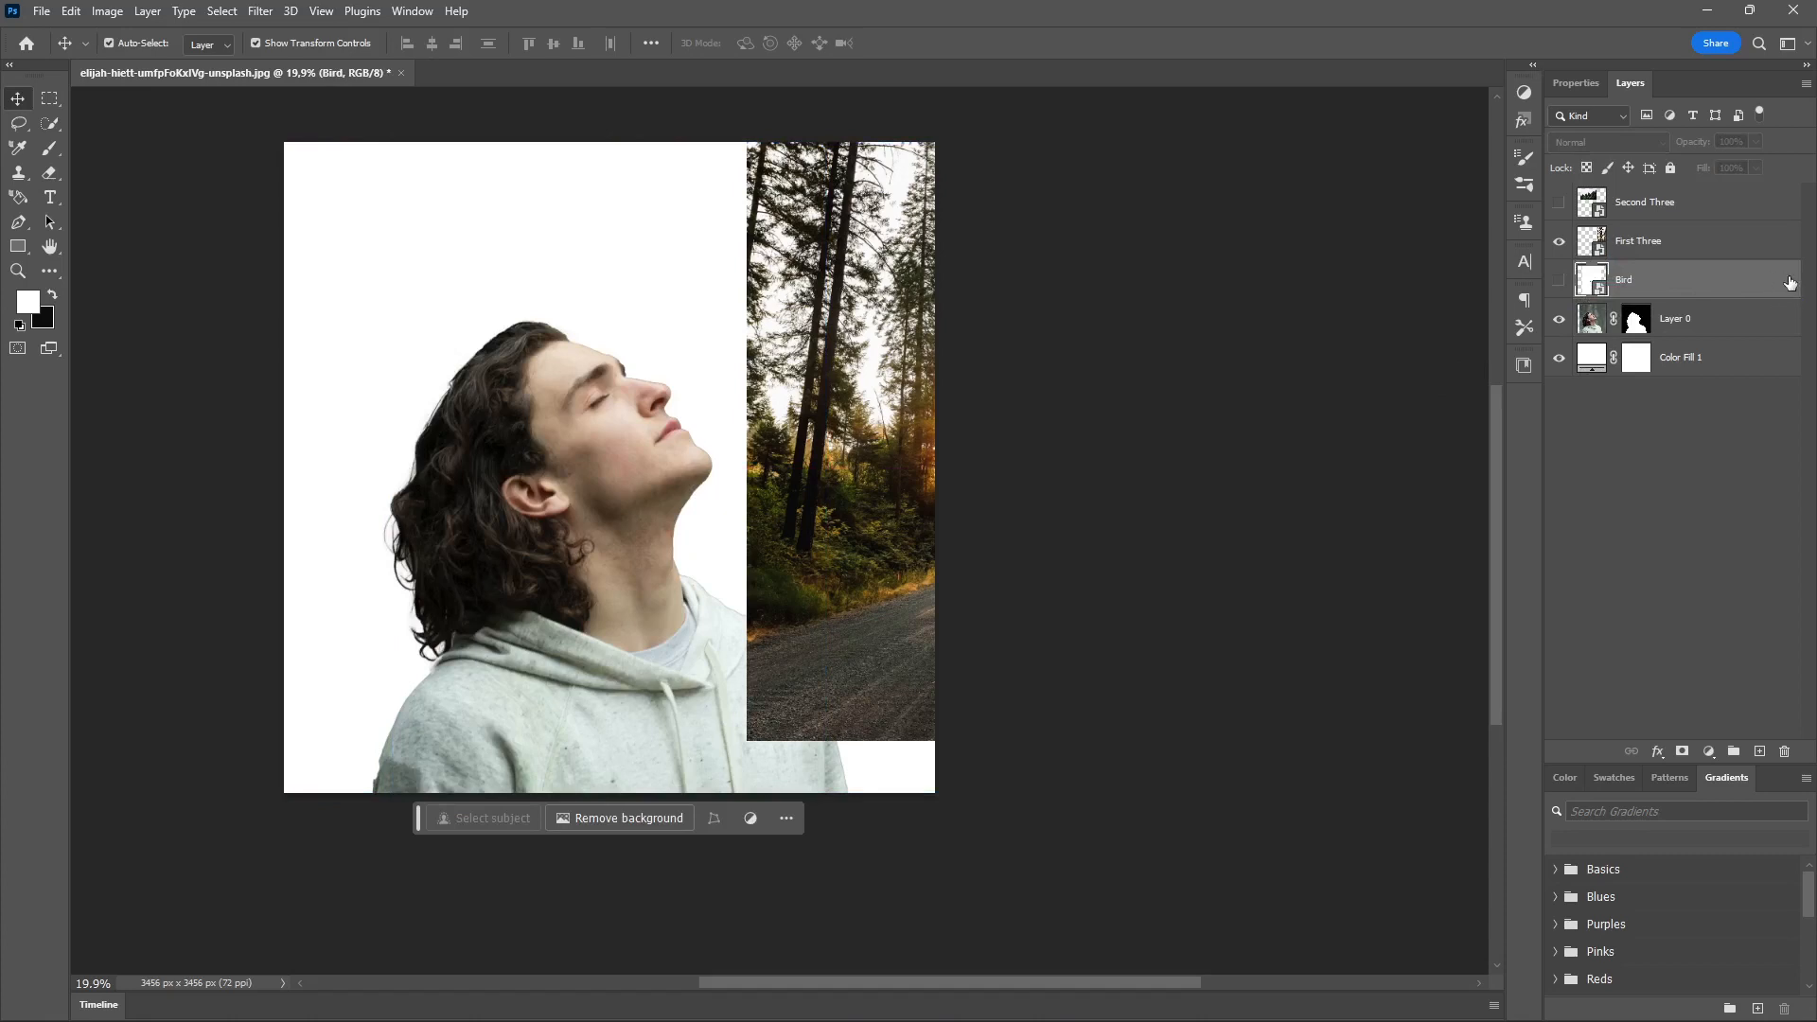
- Lock both the Second Three and Bird layers completely
left_click(1653, 210, "ctrl")
left_click(1670, 168)
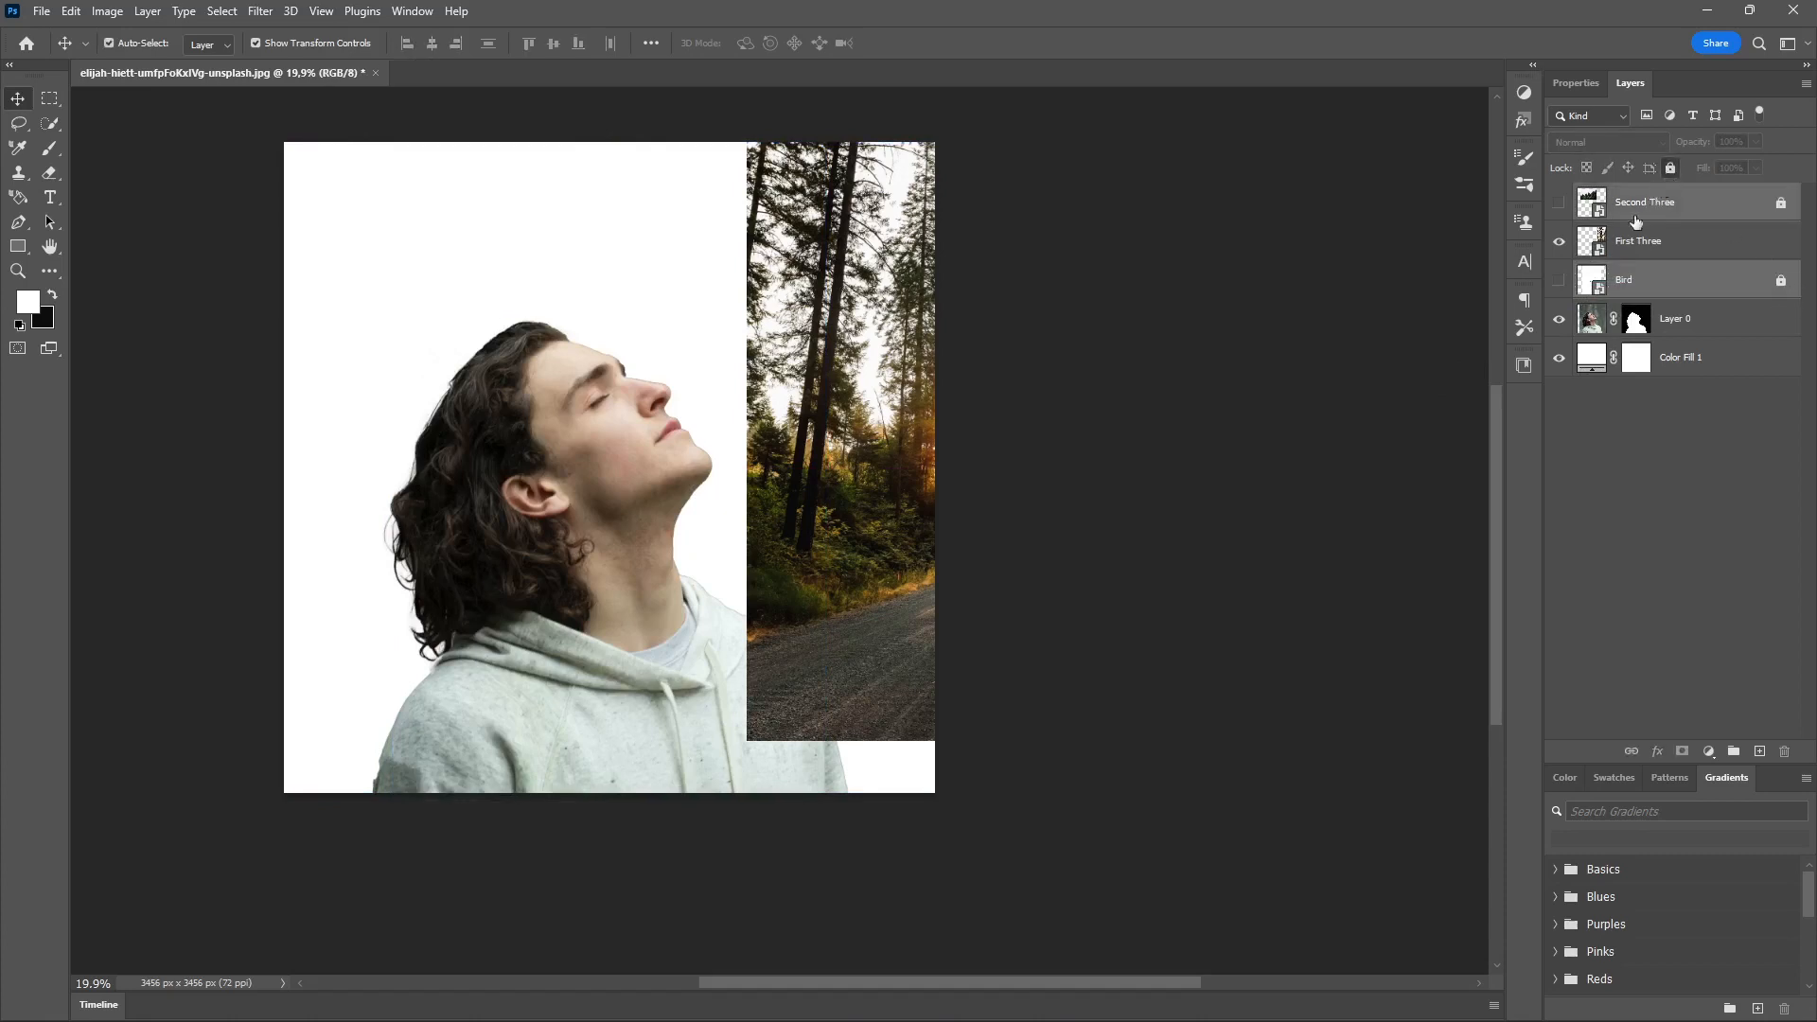
left_click(1265, 479)
- Move the First Three road photo from the canvas's right side so that it covers the man's head and torso
left_click(802, 495)
left_click_drag(818, 470, 561, 543)
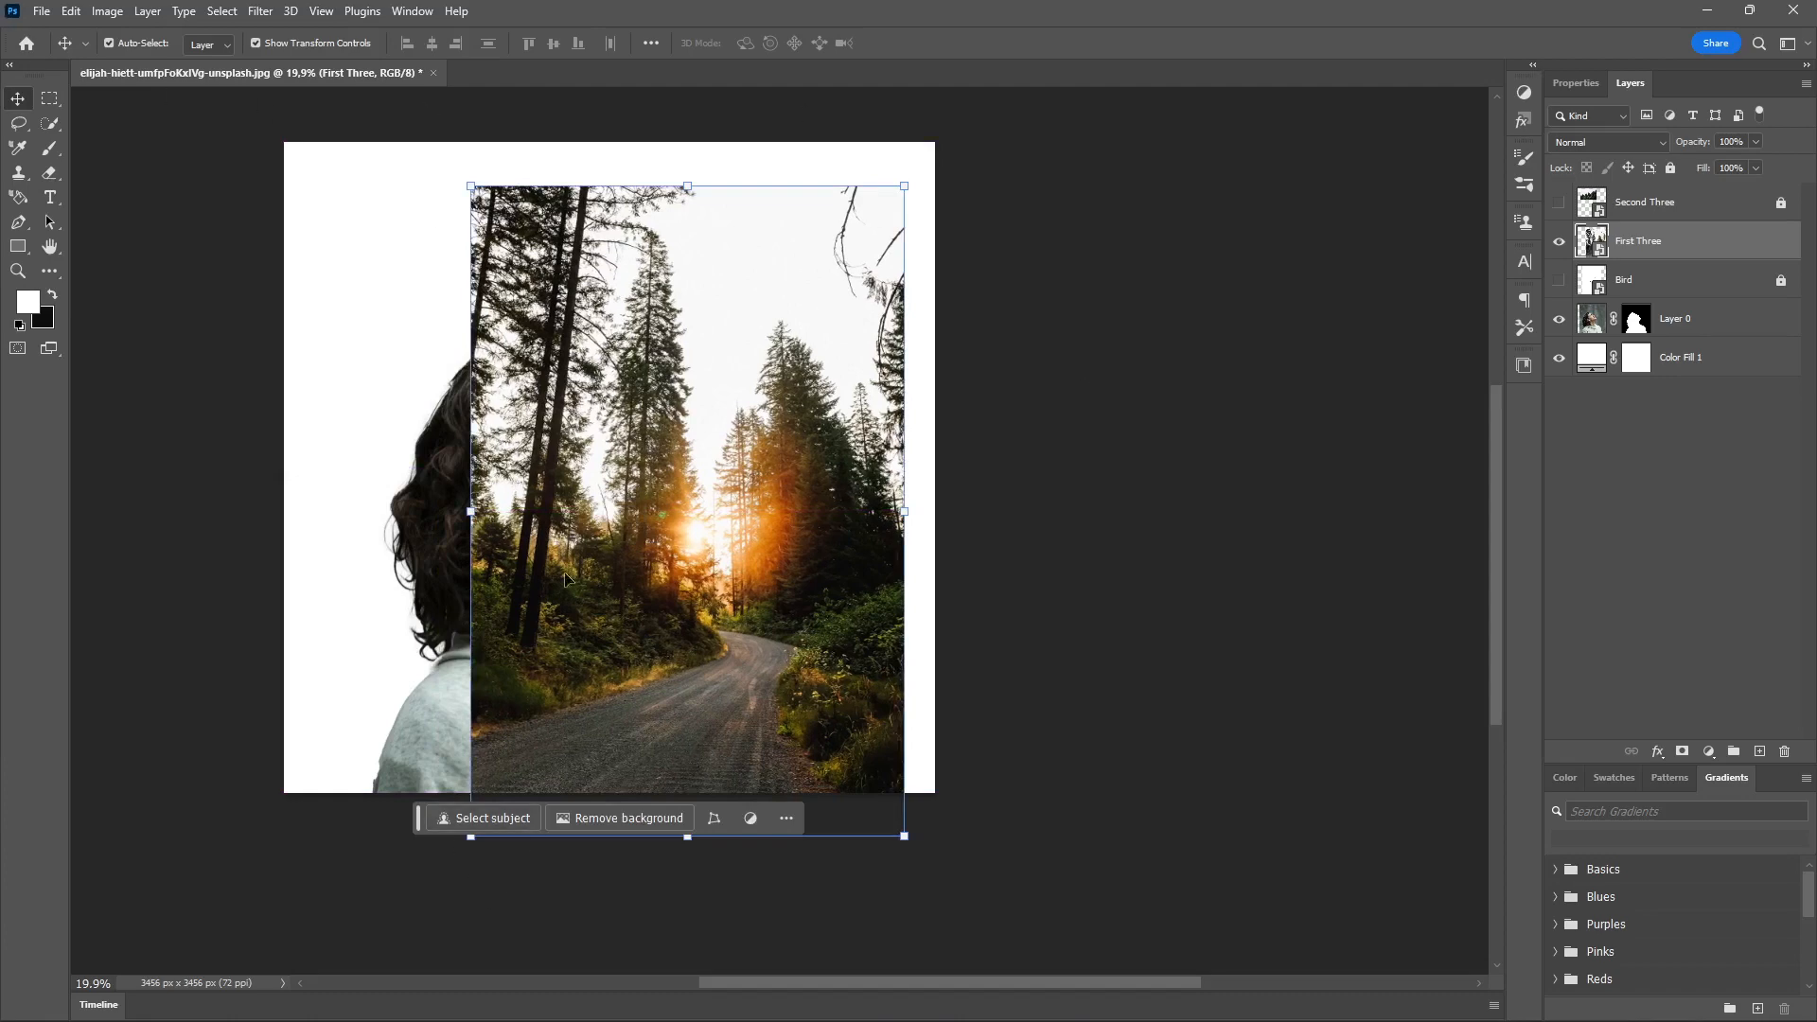
left_click_drag(568, 580, 877, 414)
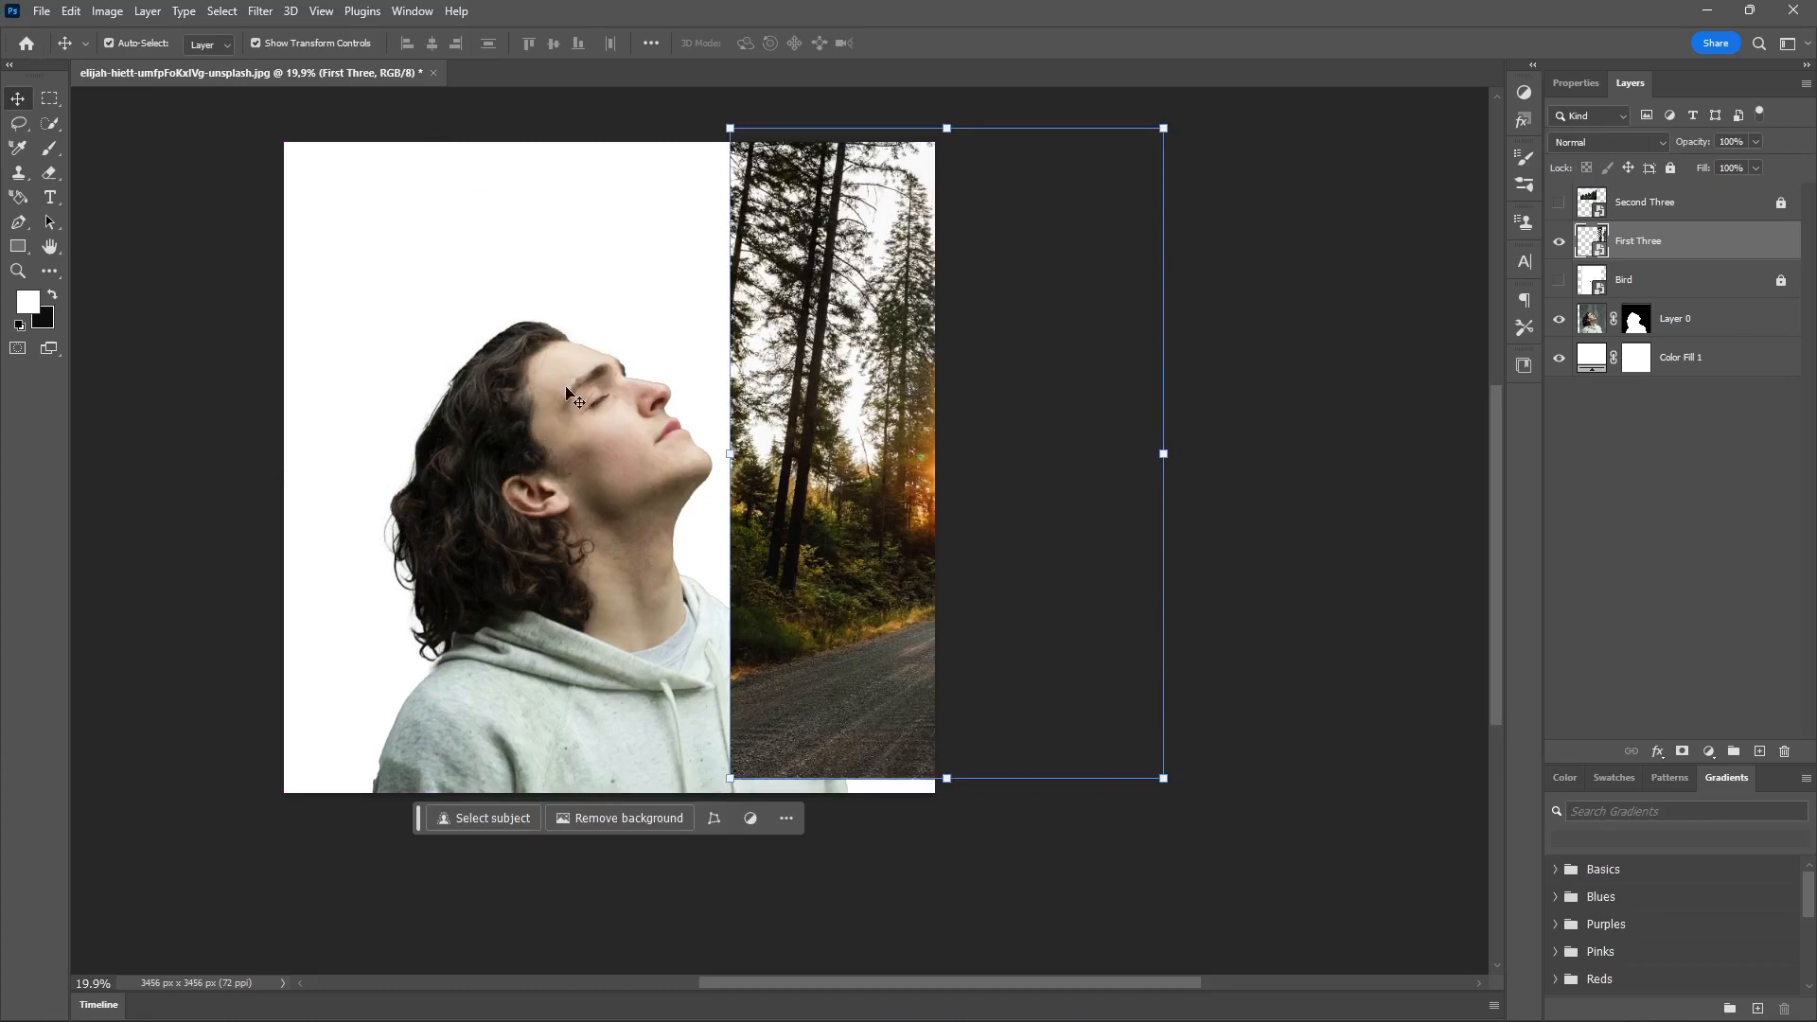
left_click_drag(944, 405, 453, 419)
left_click(1194, 260)
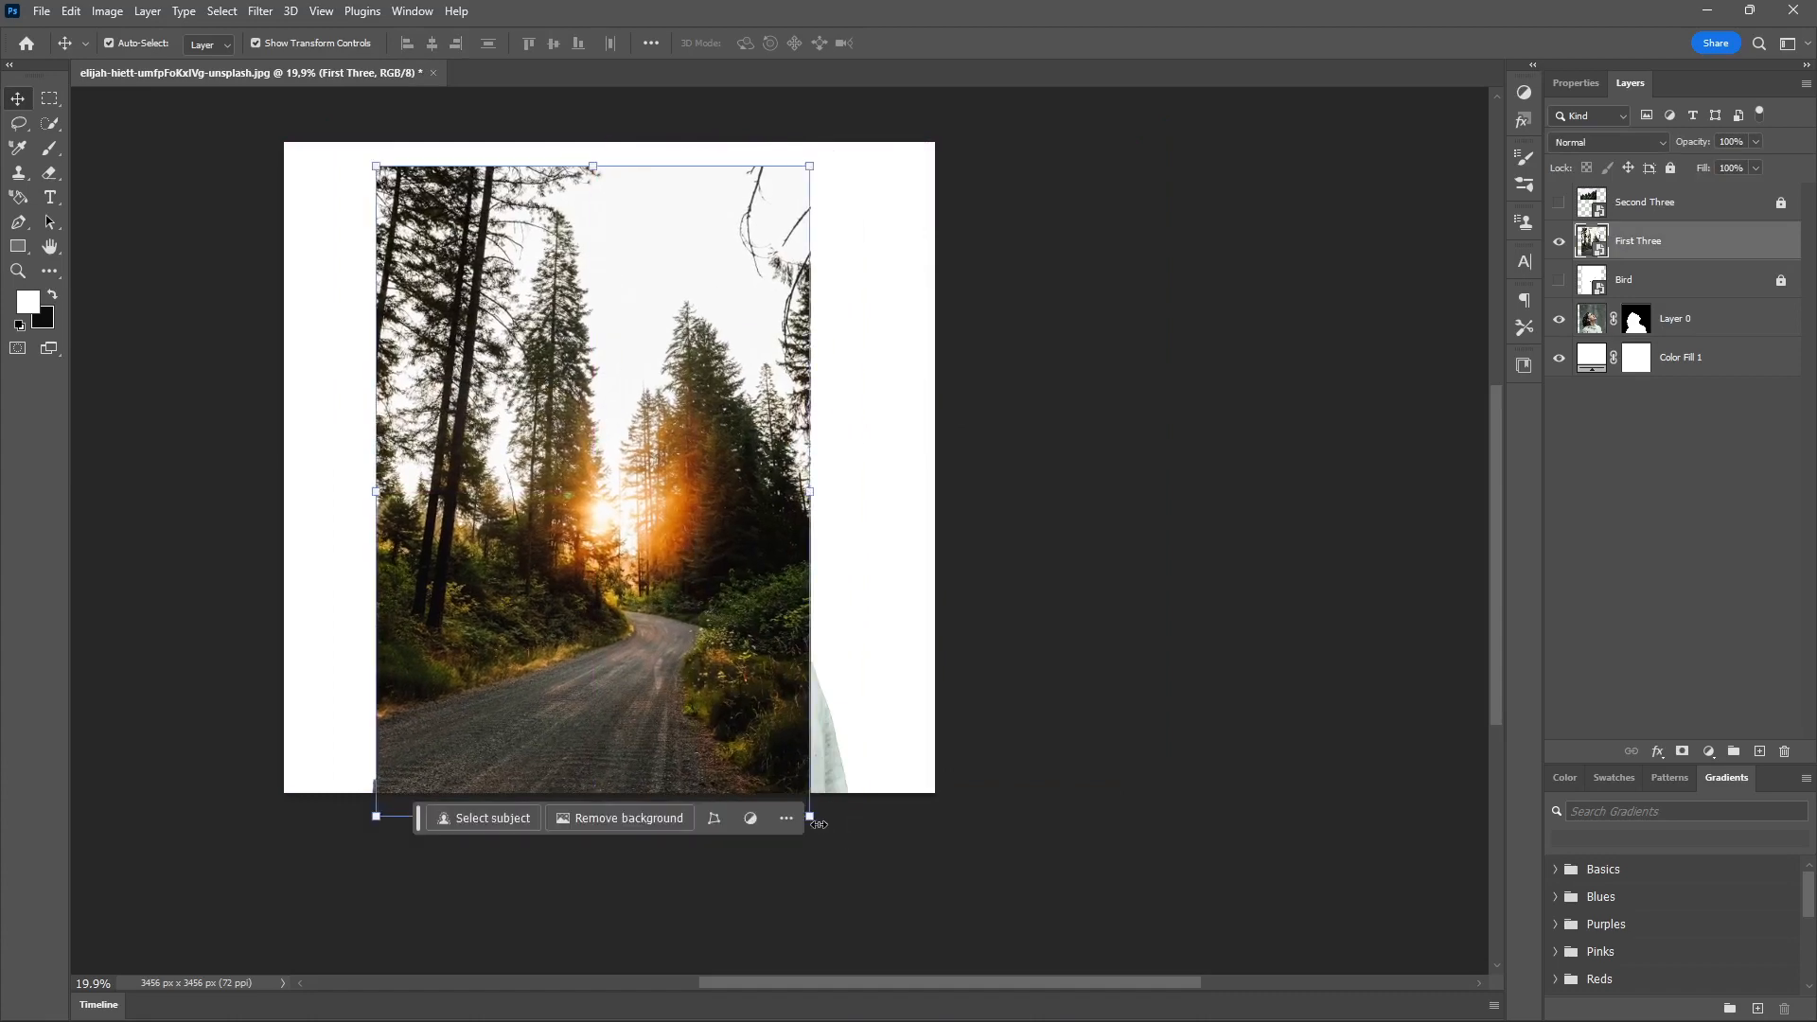
- Scale First Three to about 57.93%, rotate it to about -50.11°, and place it over the man's hair and neck
left_click_drag(811, 820, 763, 486)
left_click_drag(679, 535, 653, 532)
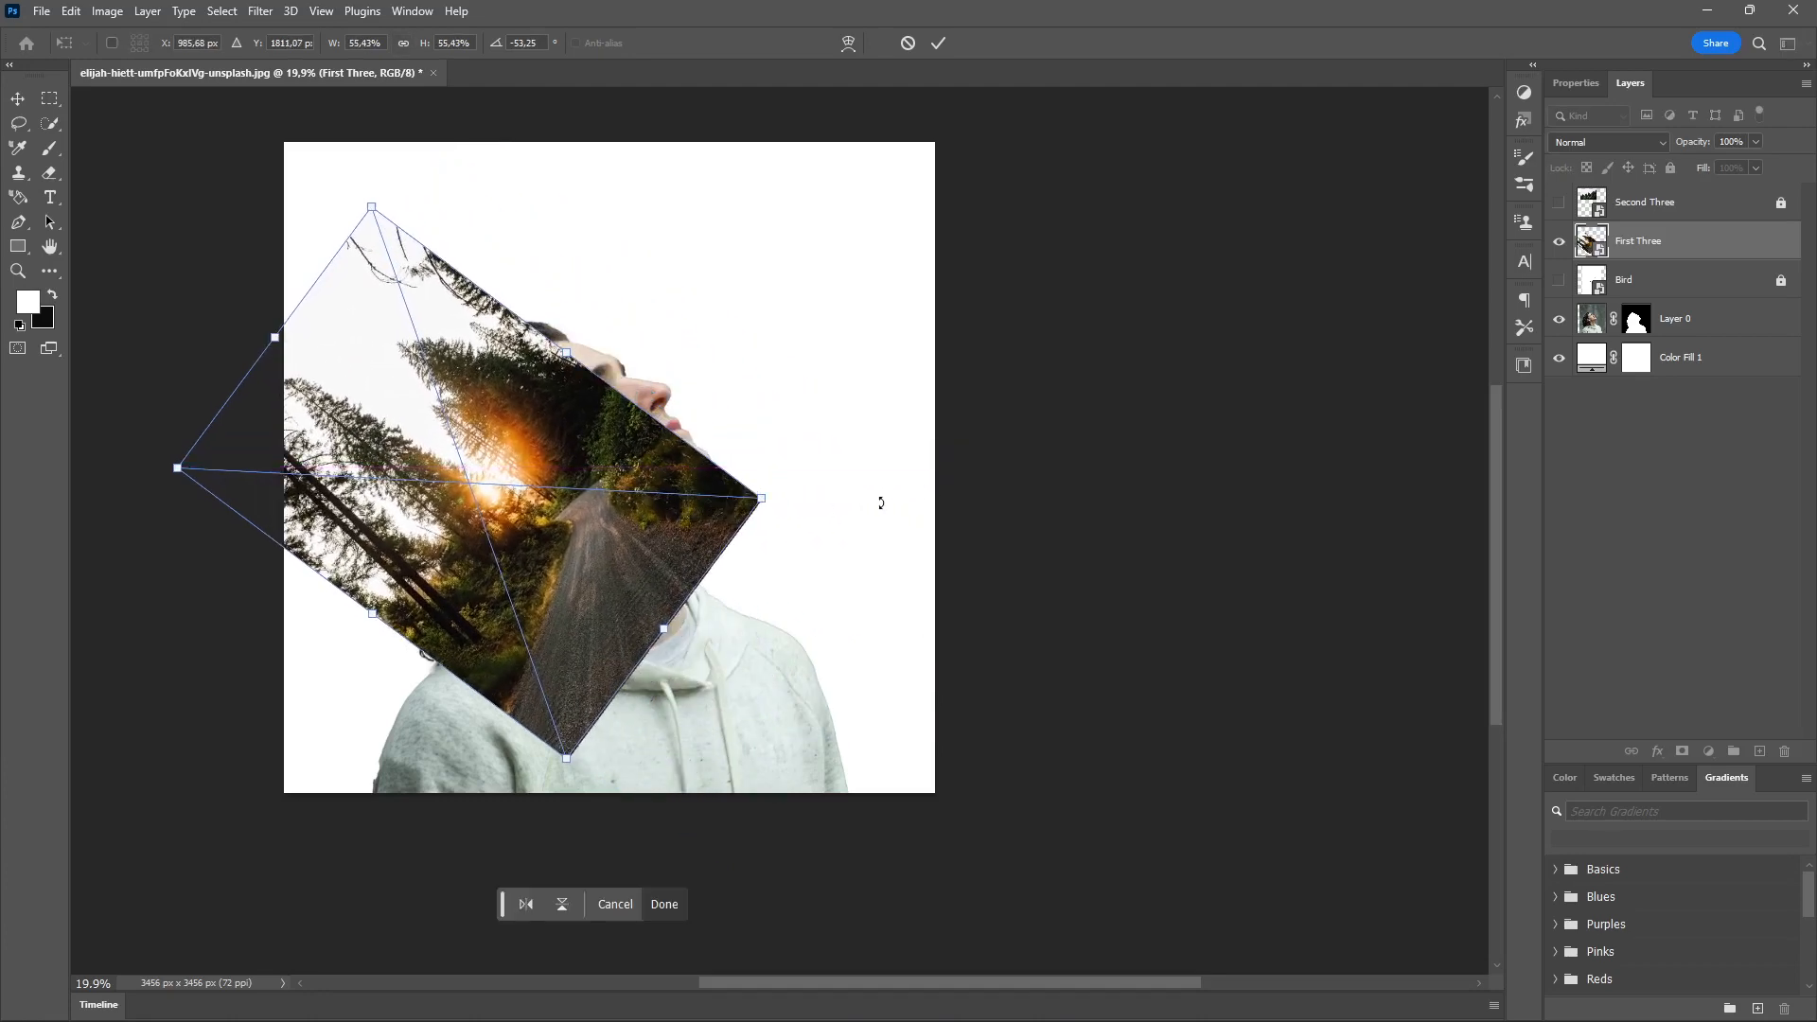
mouse_move(762, 503)
left_mouse_down()
mouse_move(776, 488)
mouse_move(778, 513)
mouse_move(730, 502)
mouse_move(741, 526)
mouse_move(730, 509)
left_mouse_up()
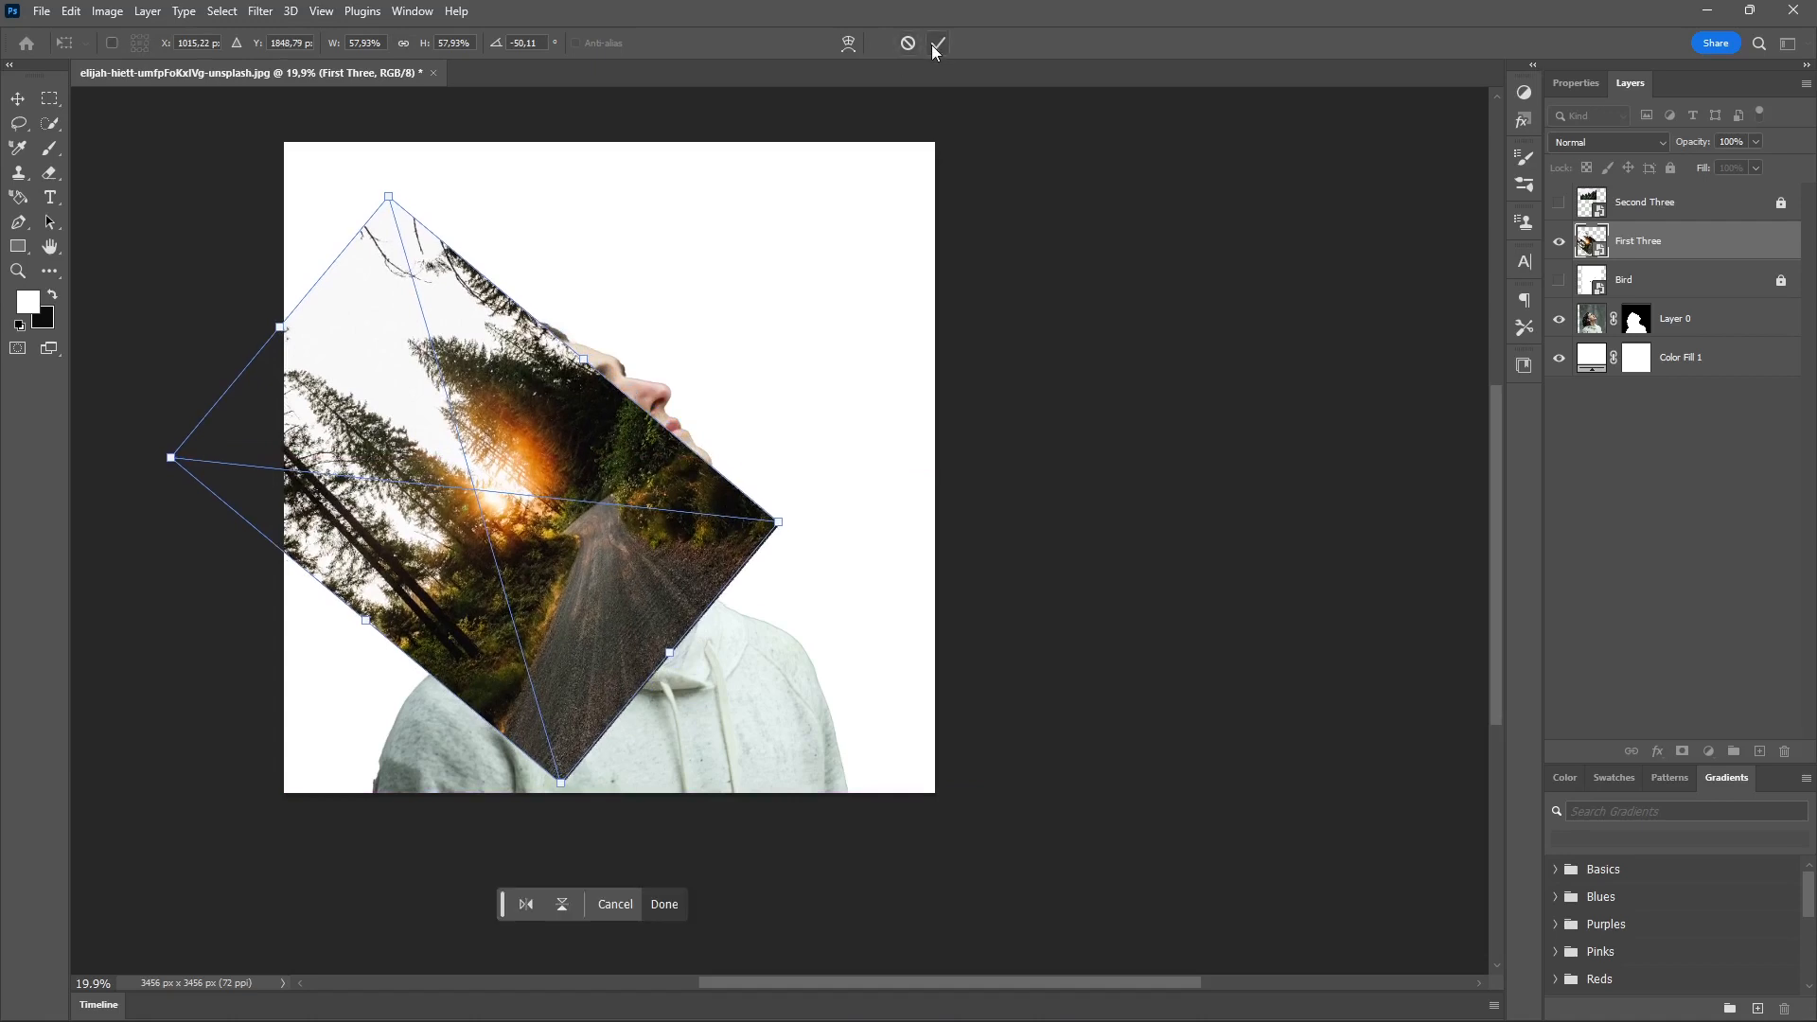
left_click(936, 43)
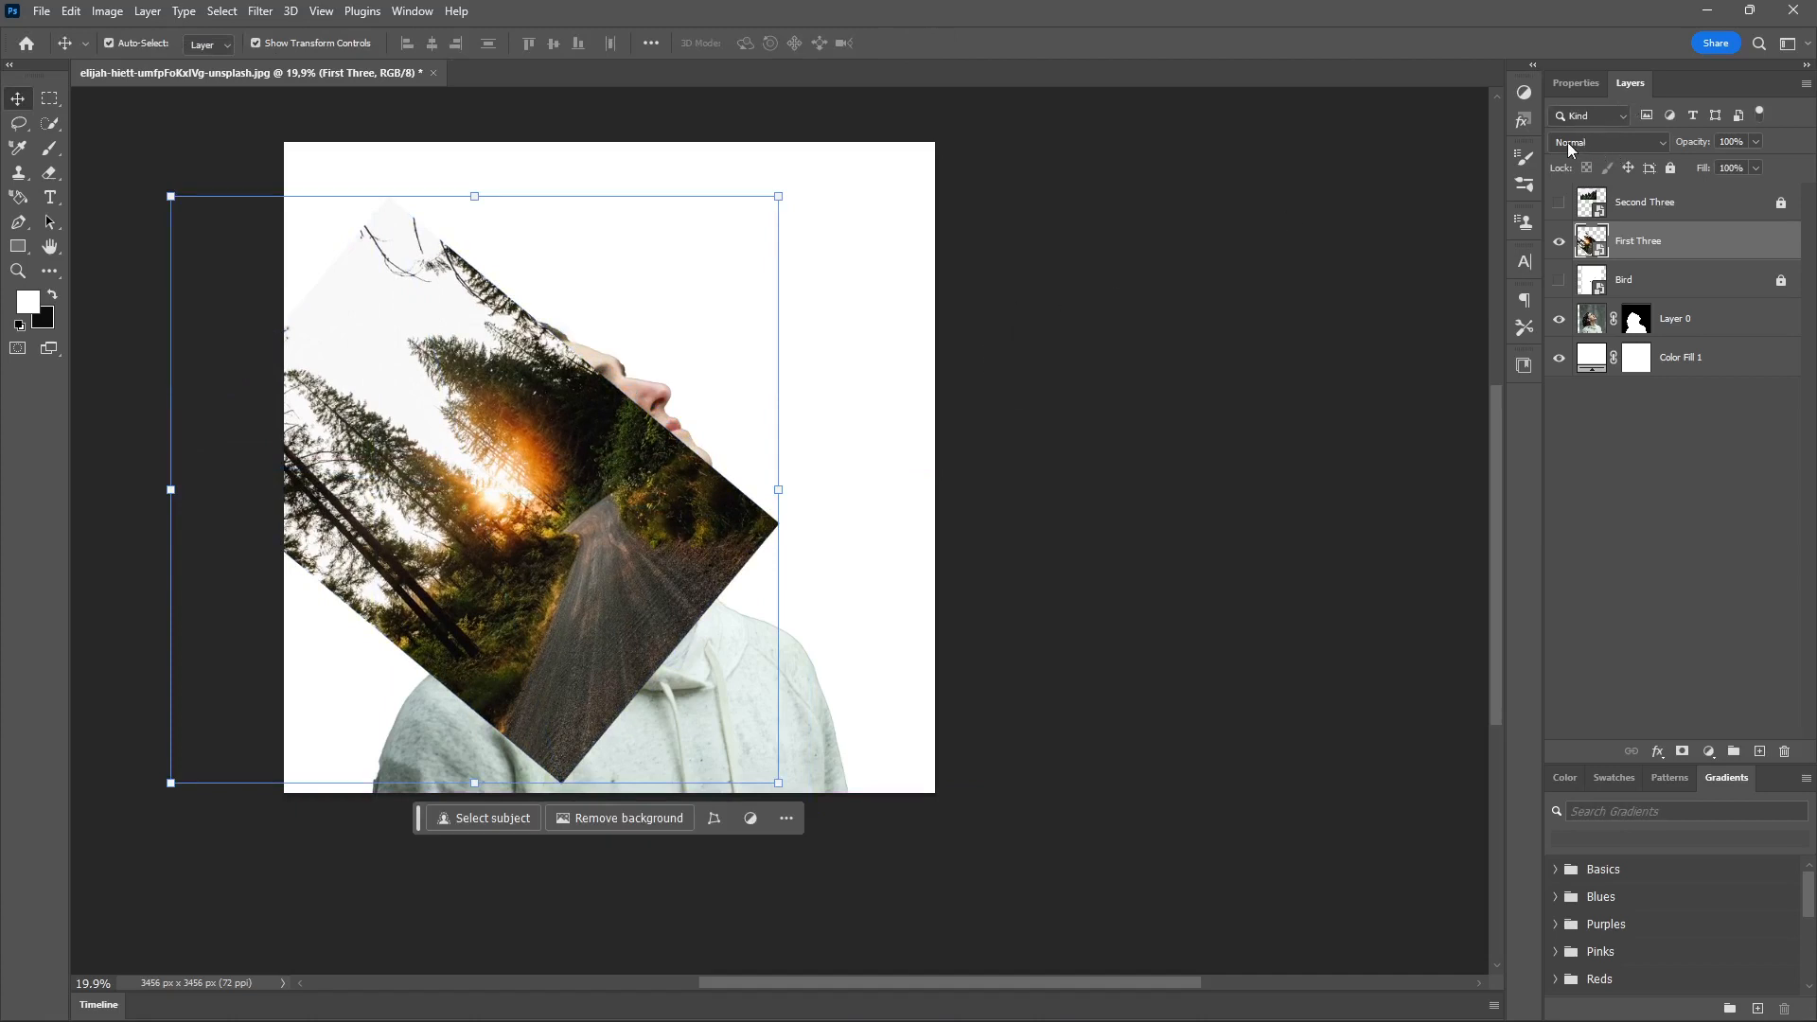
- Set the First Three layer's blend mode to Lighten
left_click(1629, 148)
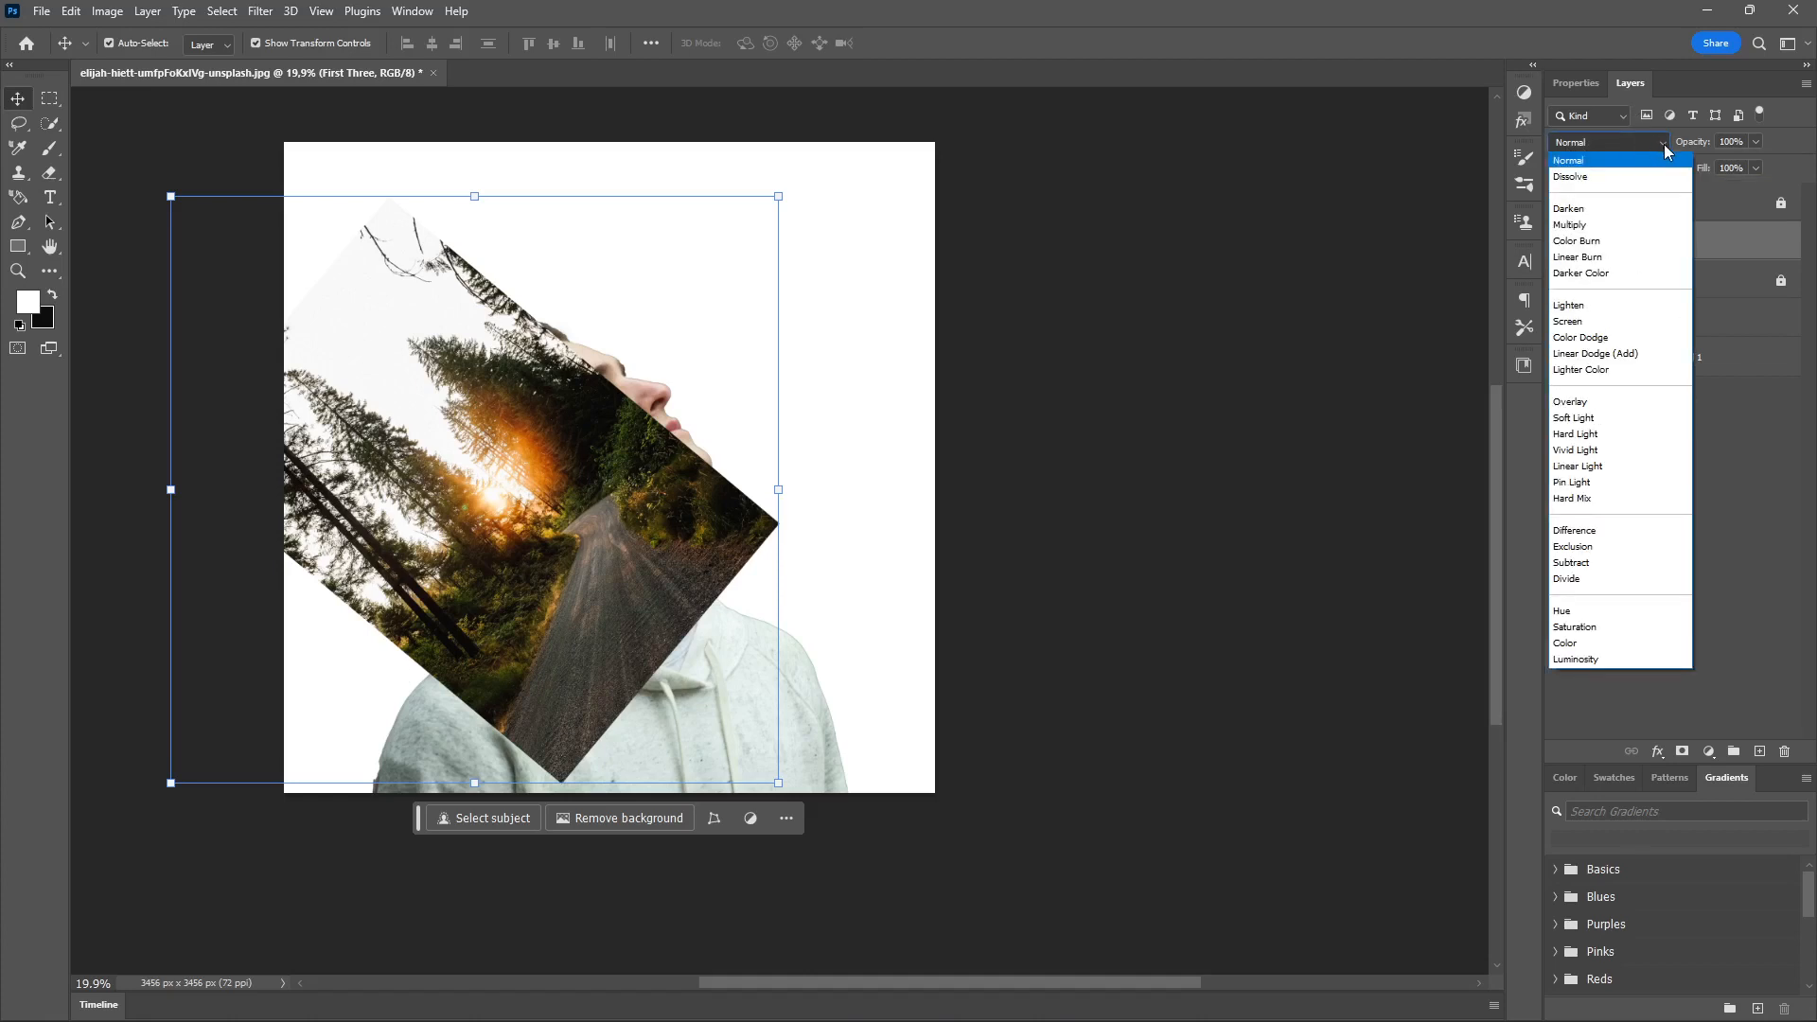
left_click(1664, 144)
left_click(1664, 143)
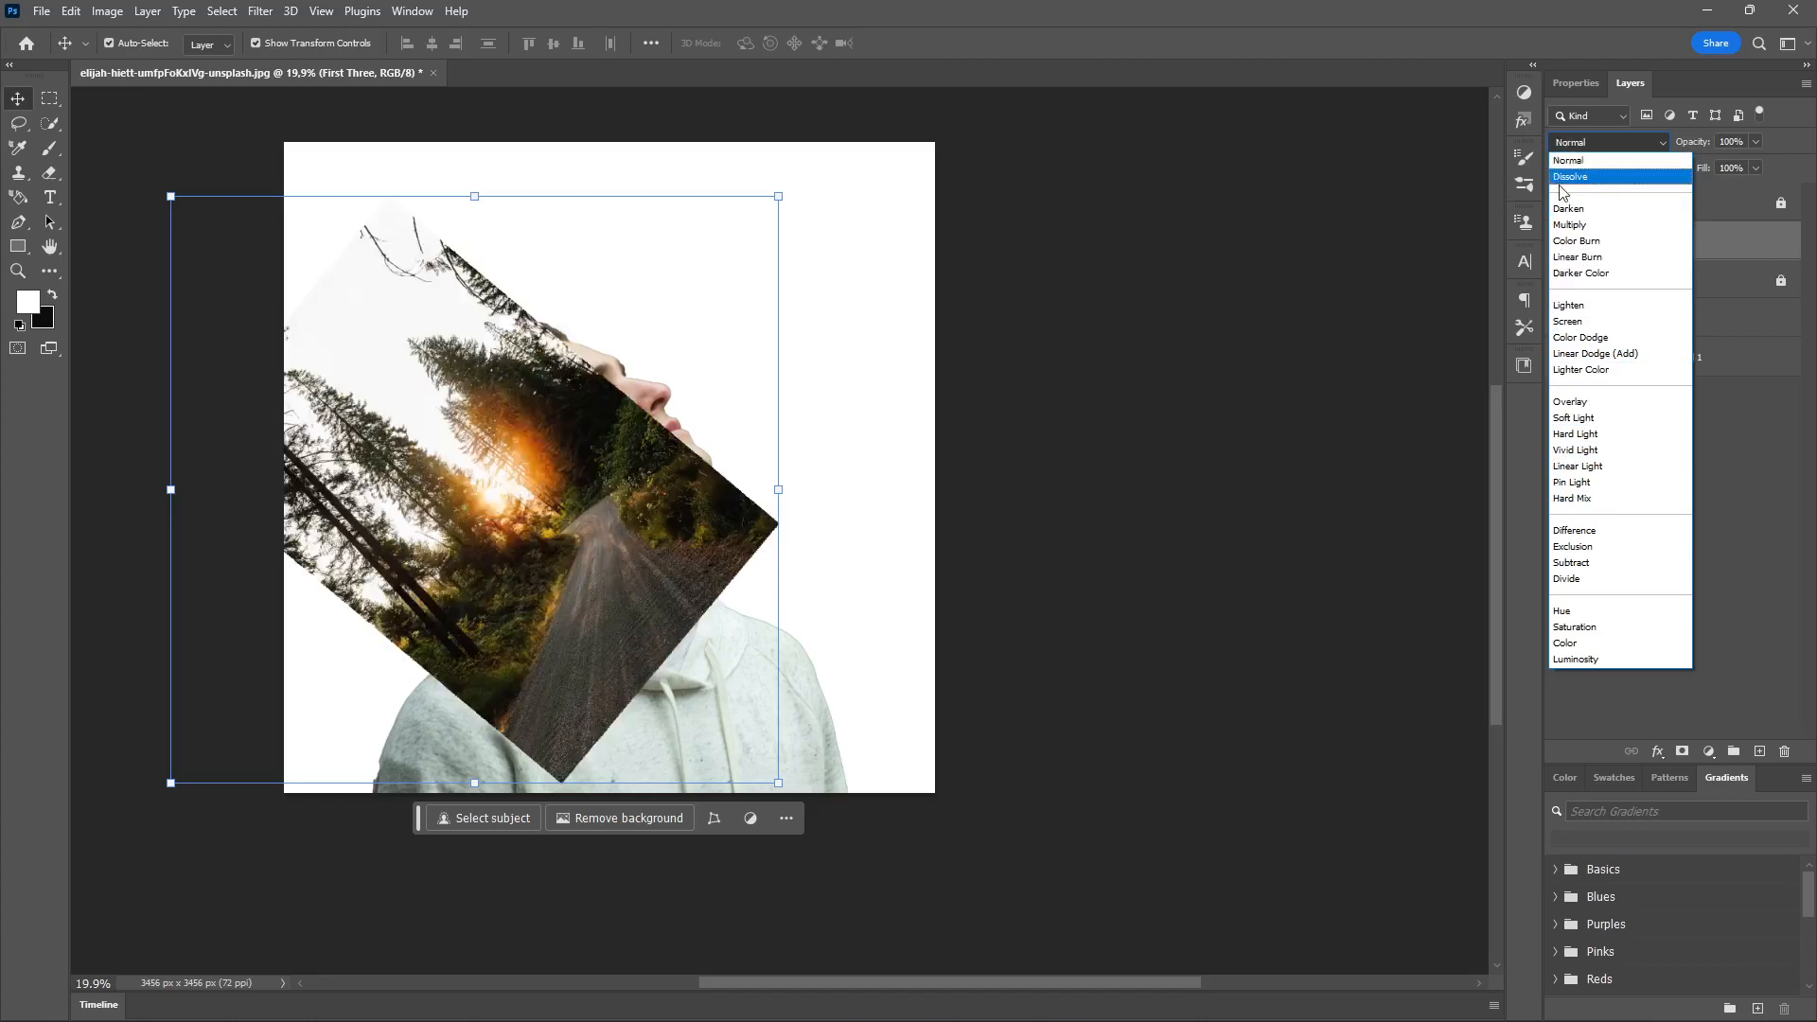
left_click(1599, 311)
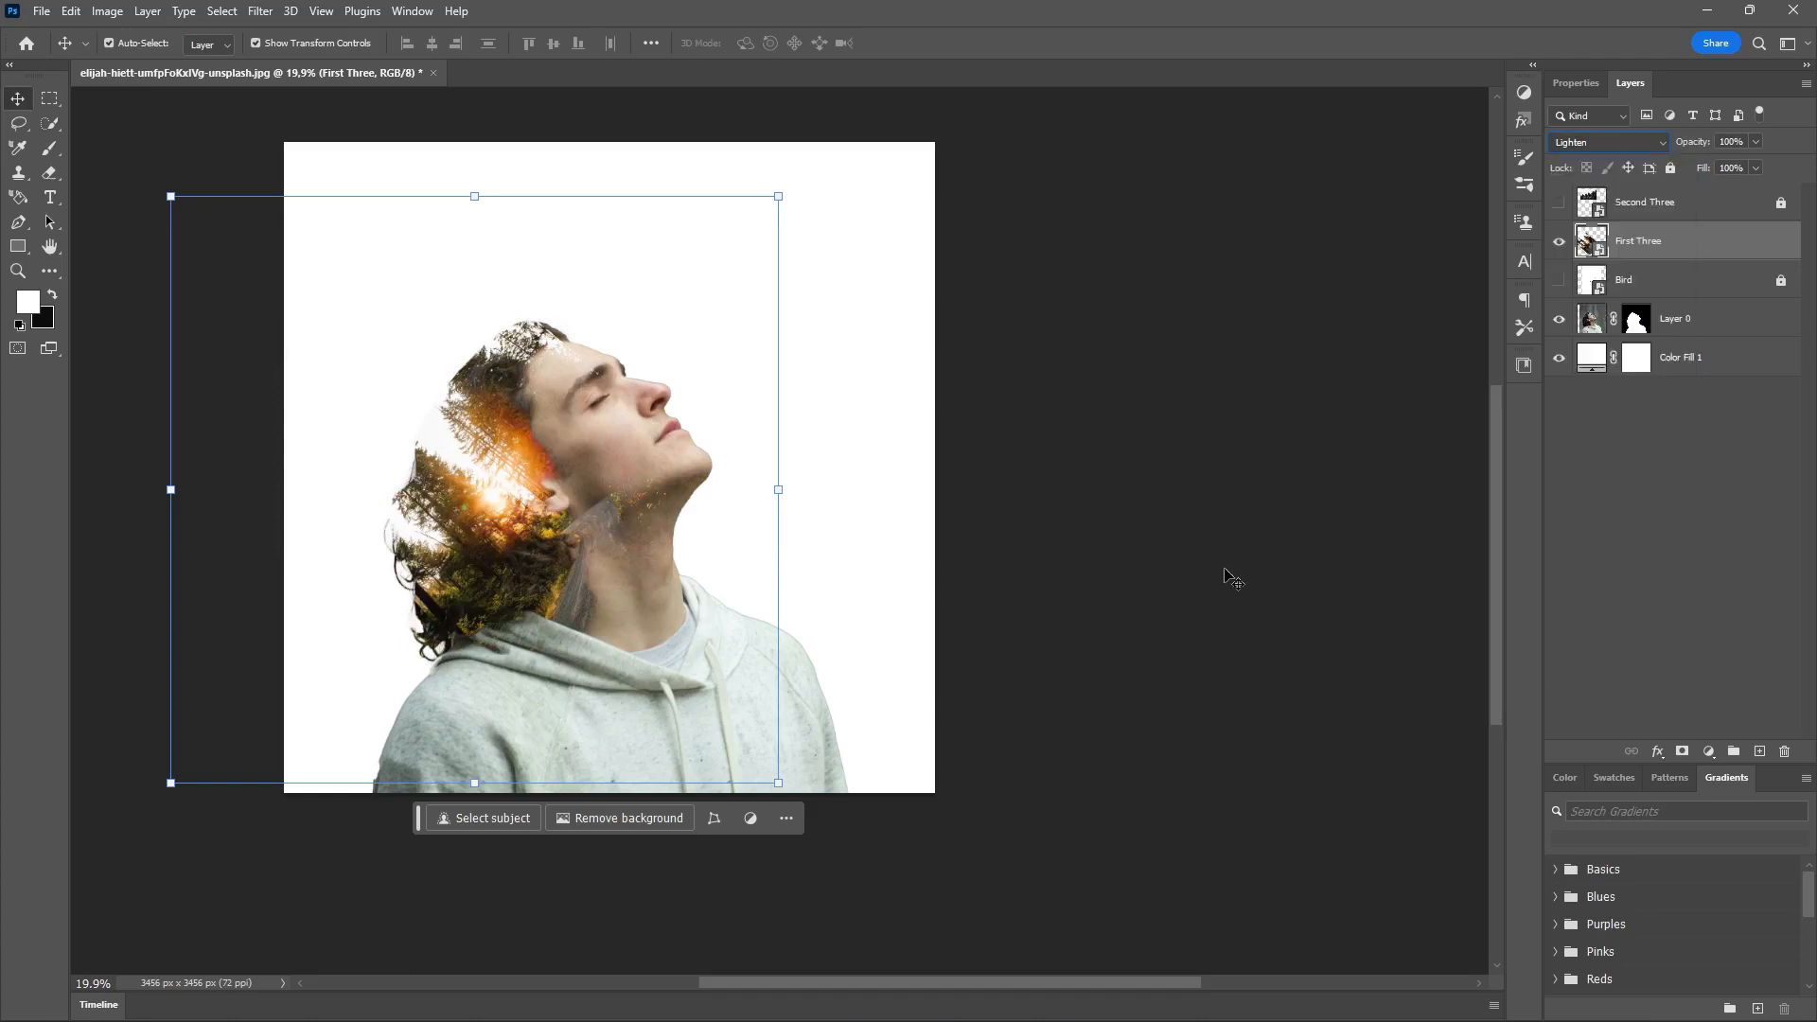
left_click(1225, 571)
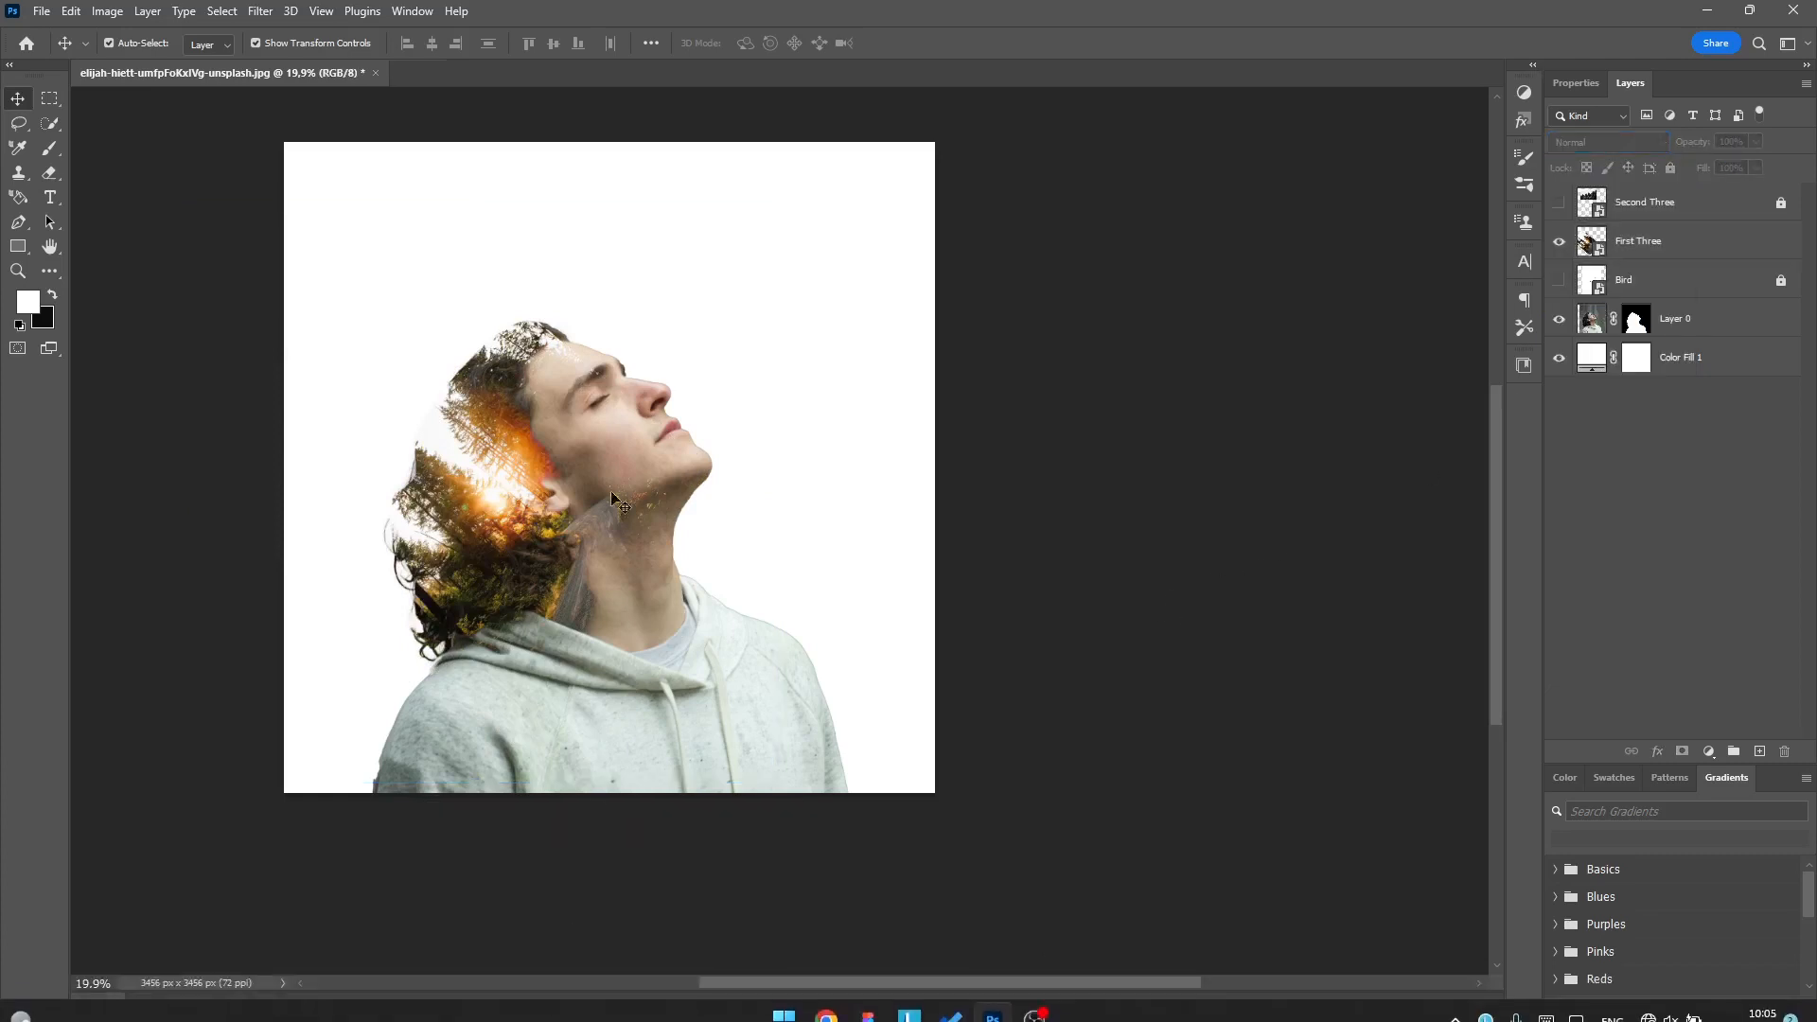
- Shift the First Three photo slightly right and down, aligning its lower bound with the canvas's lower edge
left_click(471, 485)
left_click(880, 390)
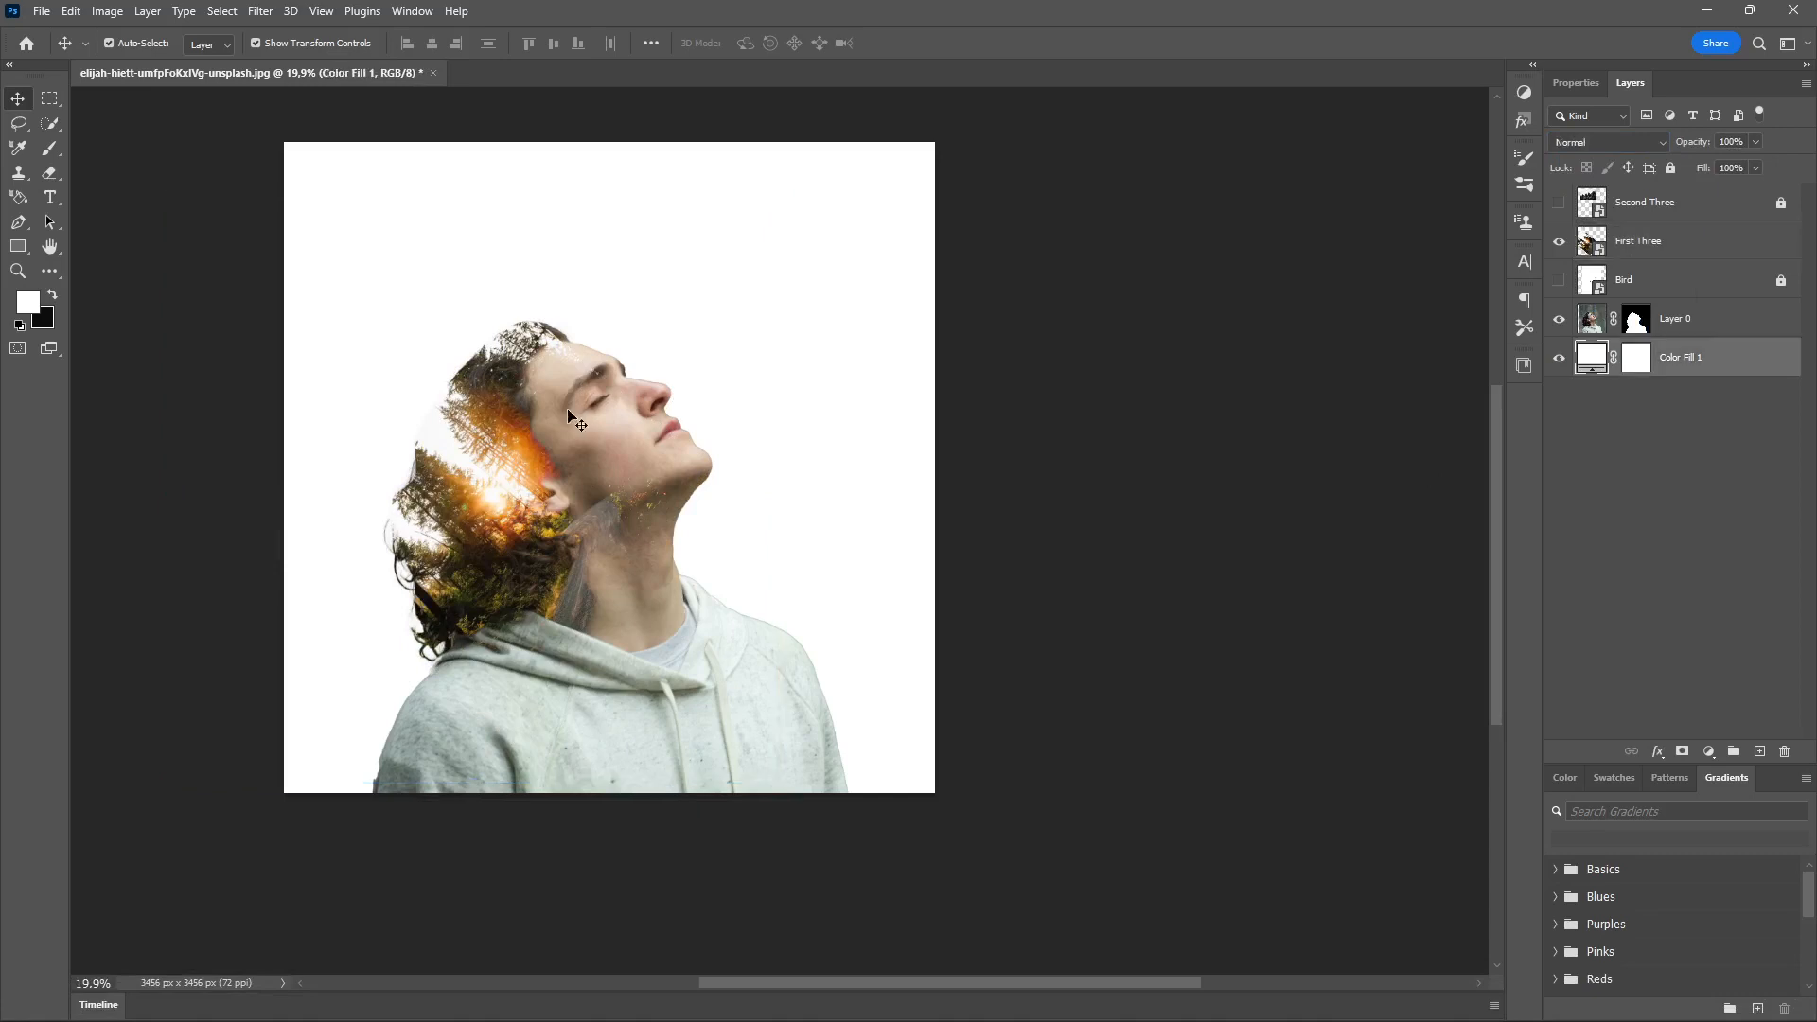
left_click(461, 478)
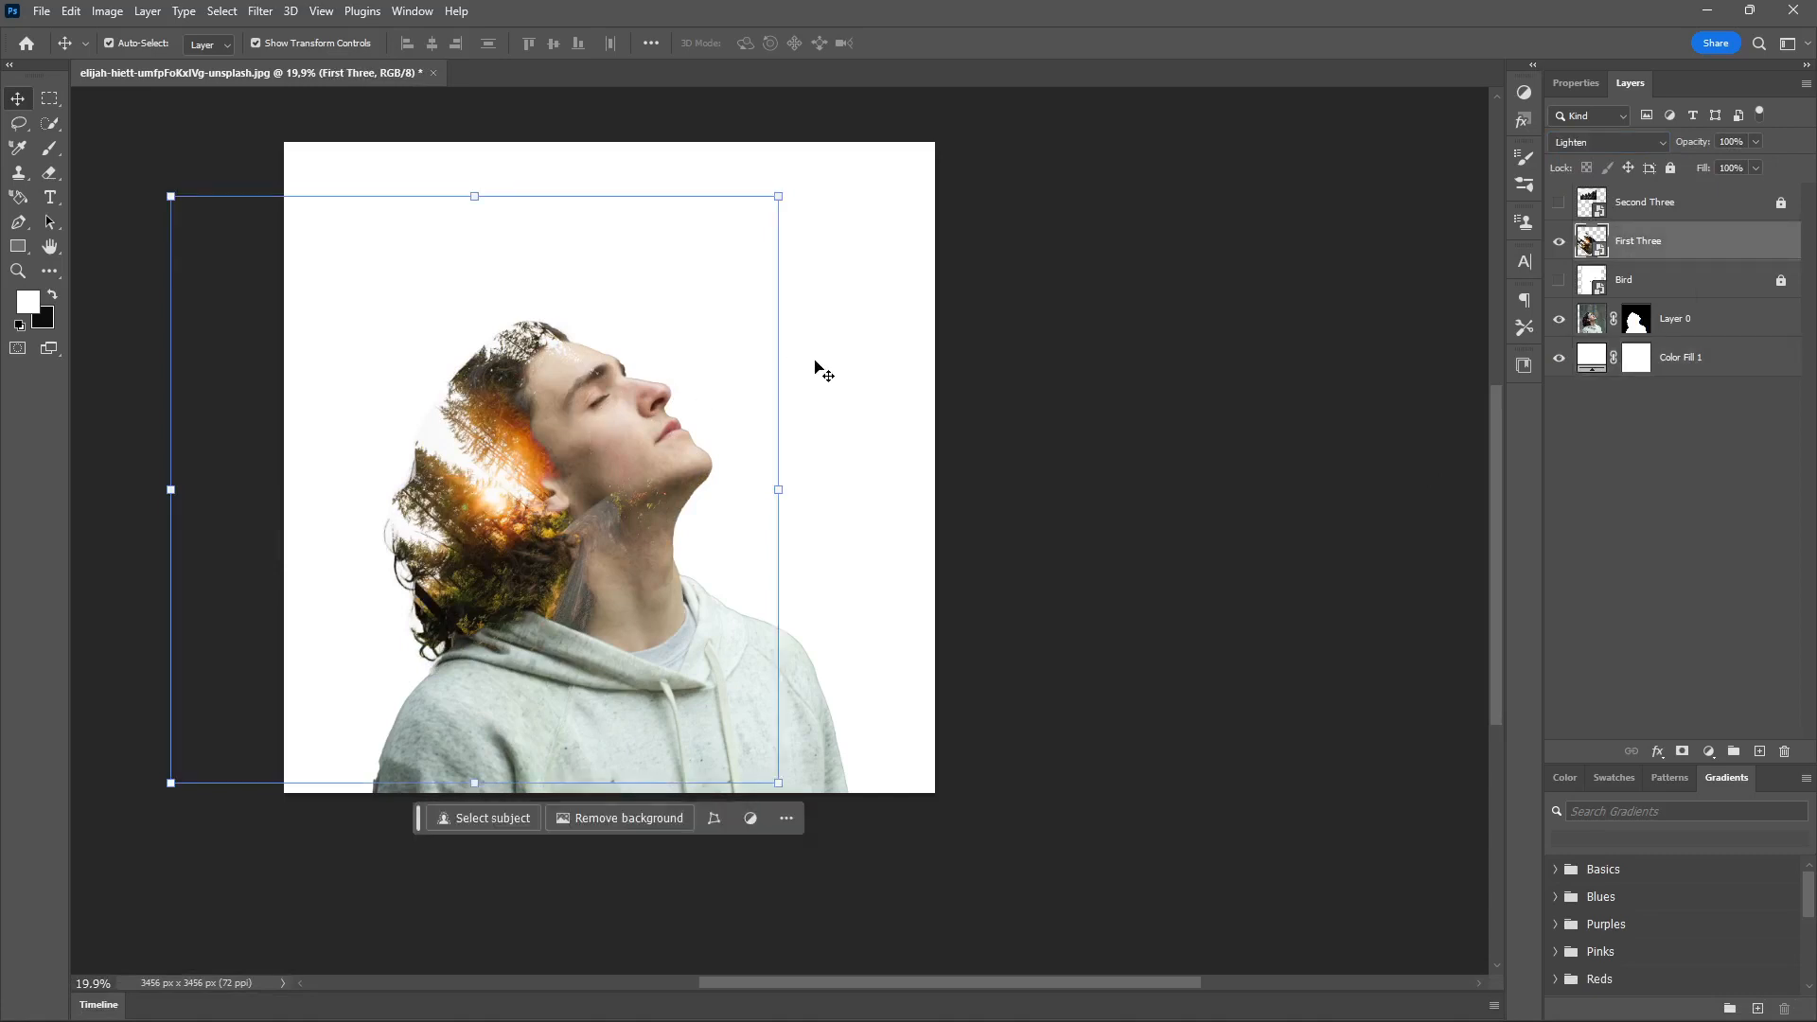
left_click(796, 386)
left_click(499, 461)
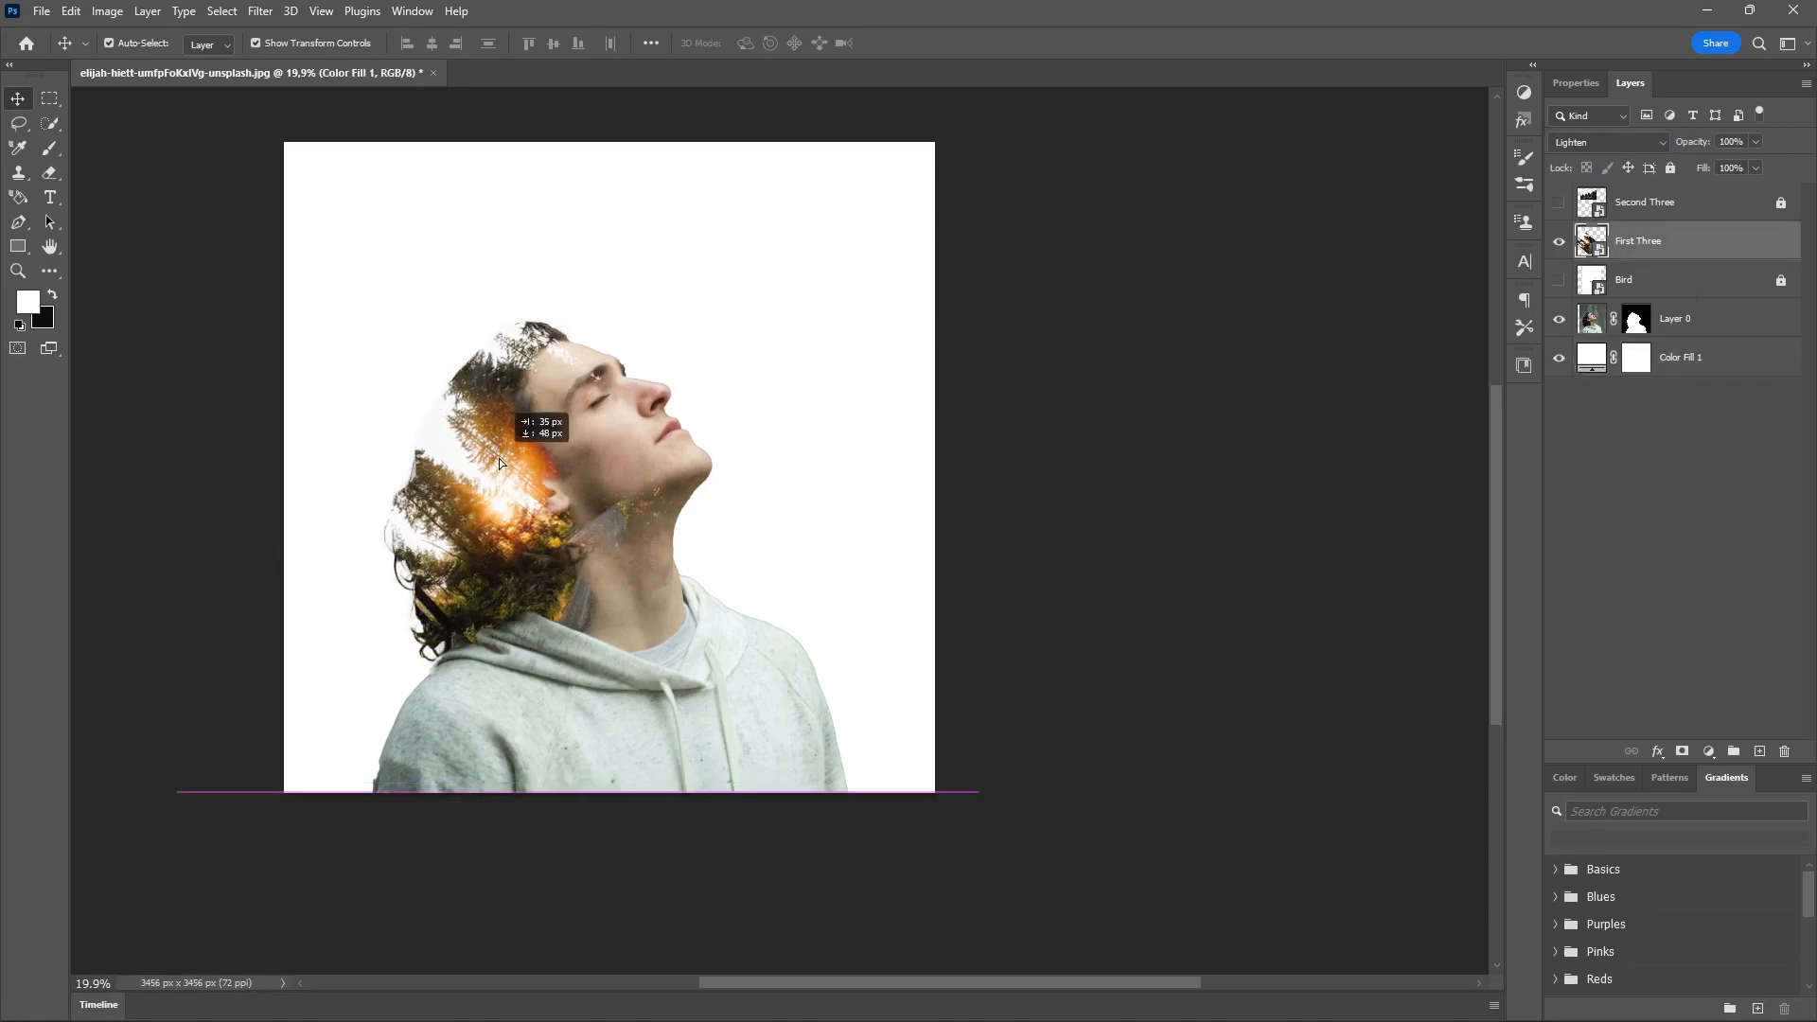
left_click(820, 280)
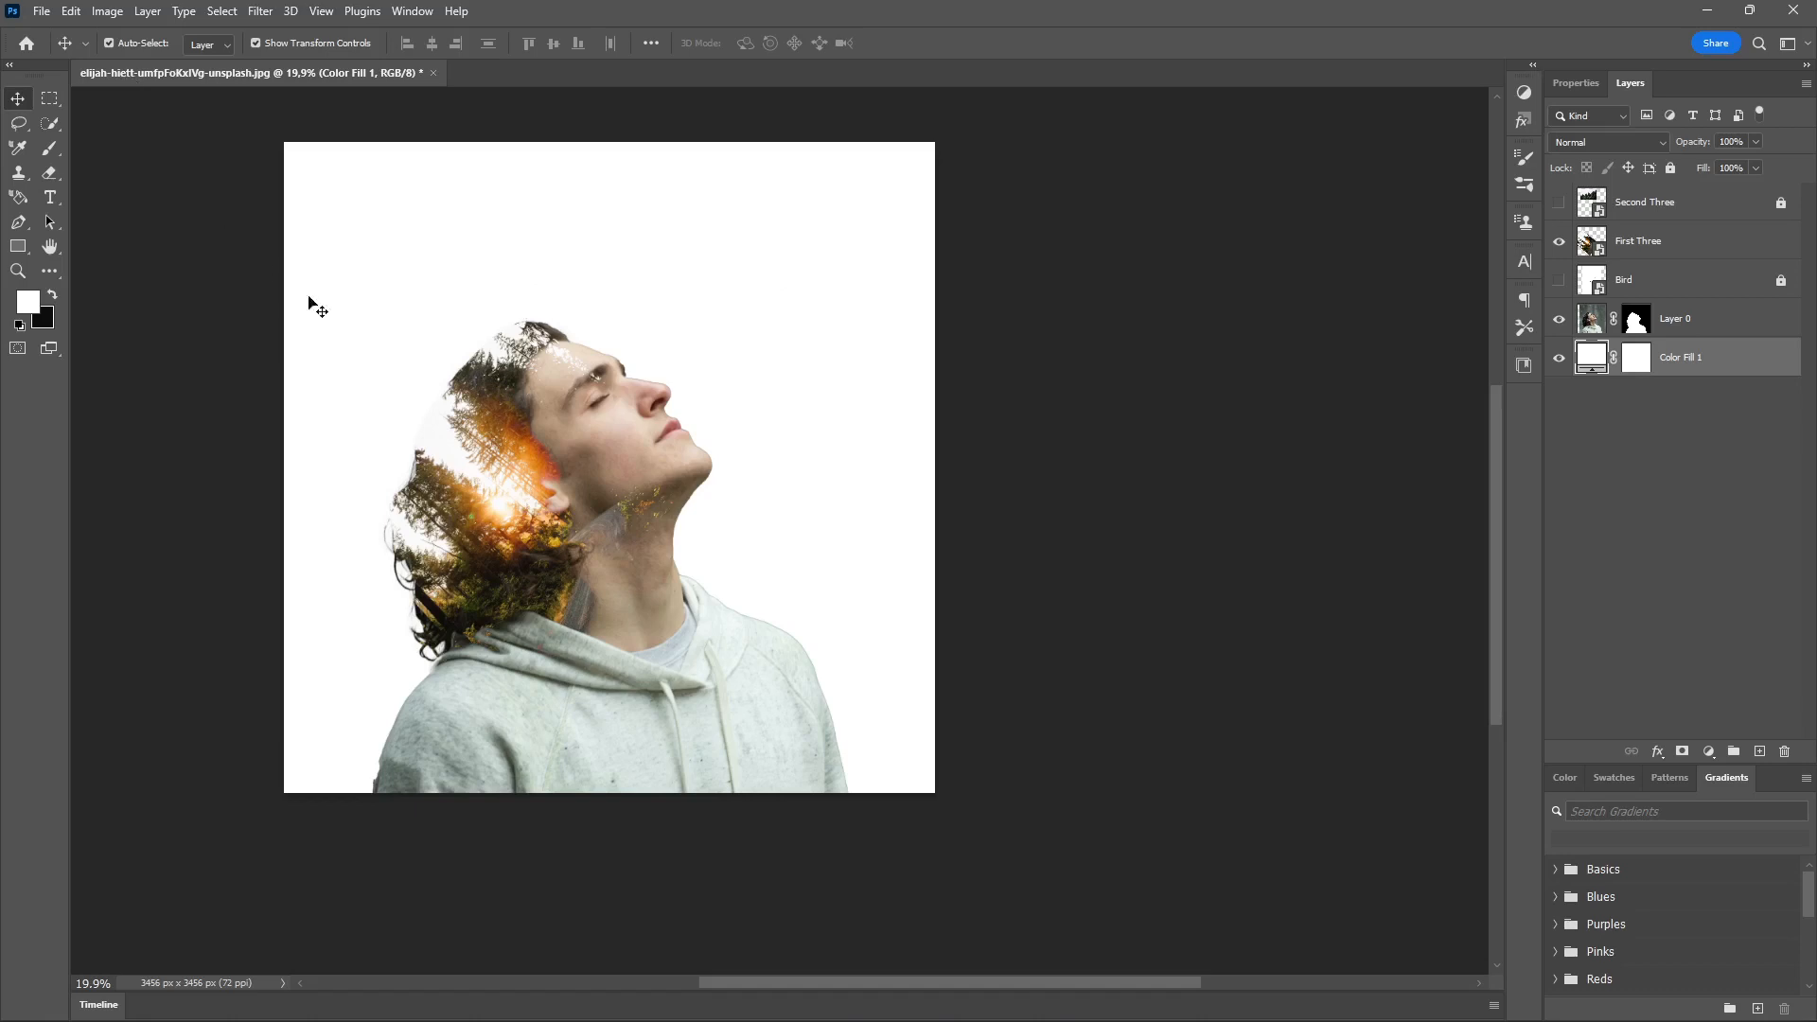
- Add a layer mask to First Three and paint black on it below the man's jaw with the 125 px brush
scroll(487, 423, "up", 2)
scroll(501, 447, "left", 2)
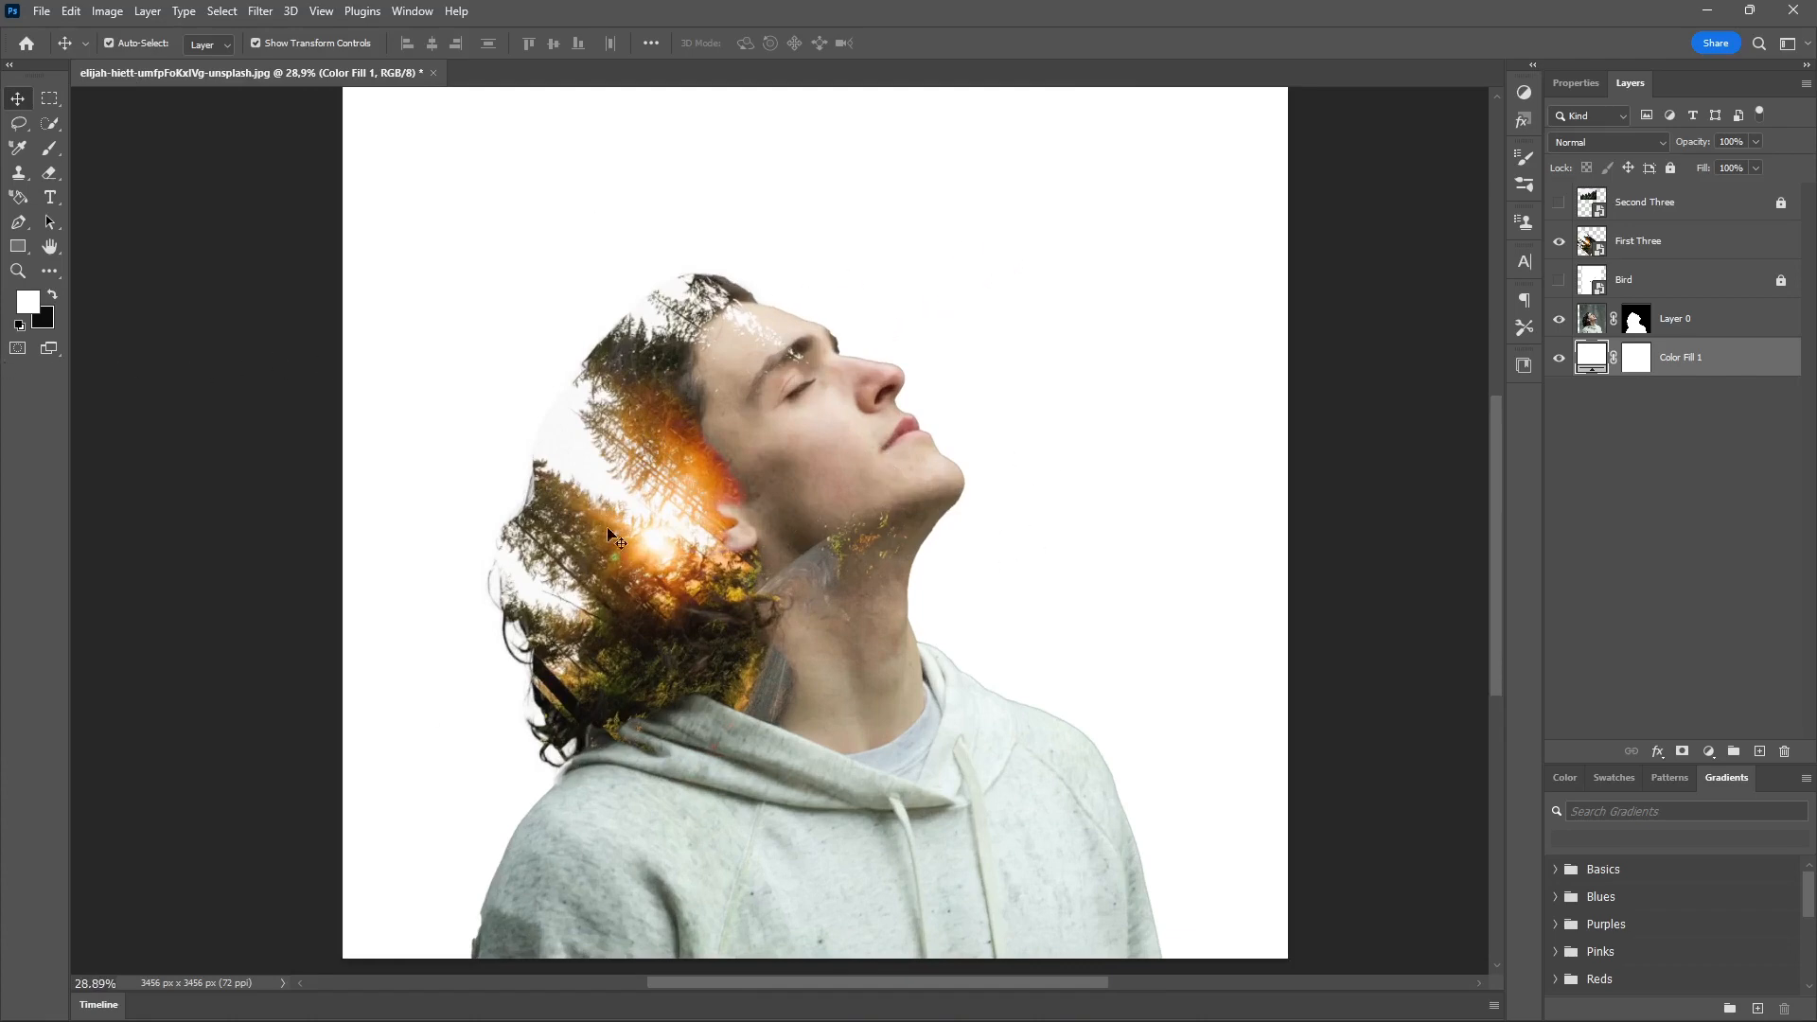
left_click(672, 533)
left_click(1135, 411)
left_click(653, 551)
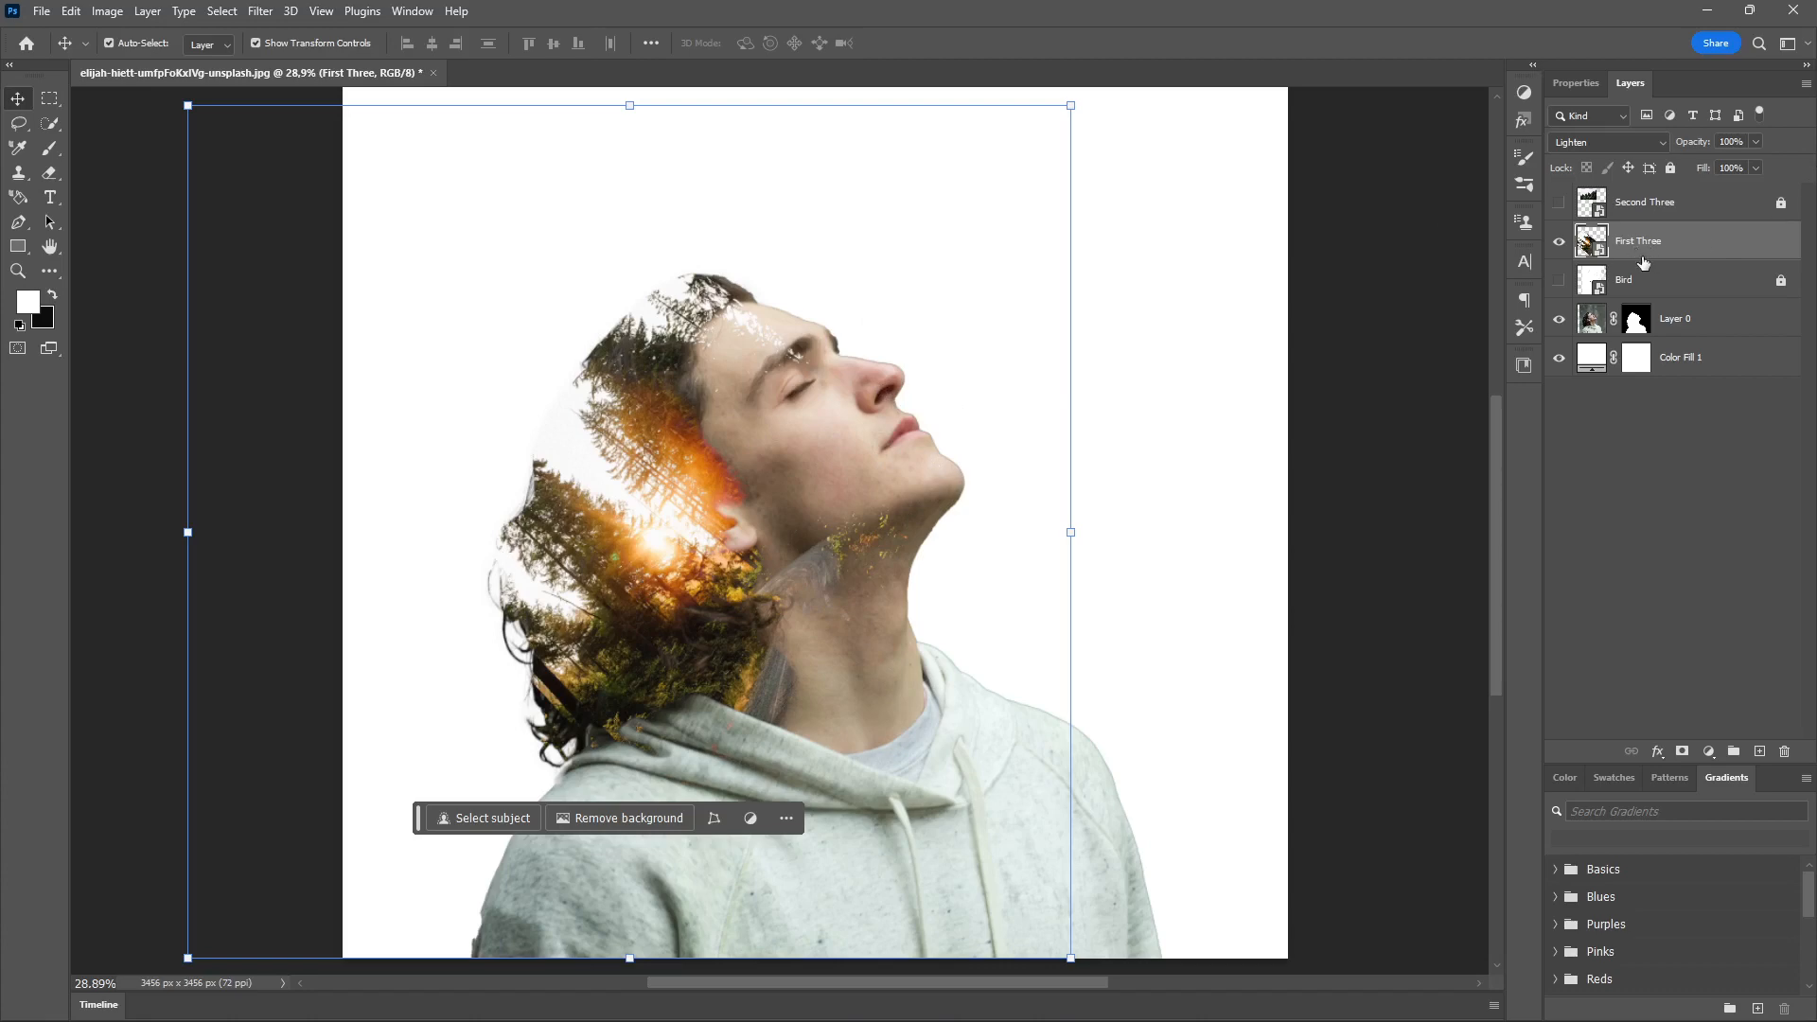
left_click(1680, 753)
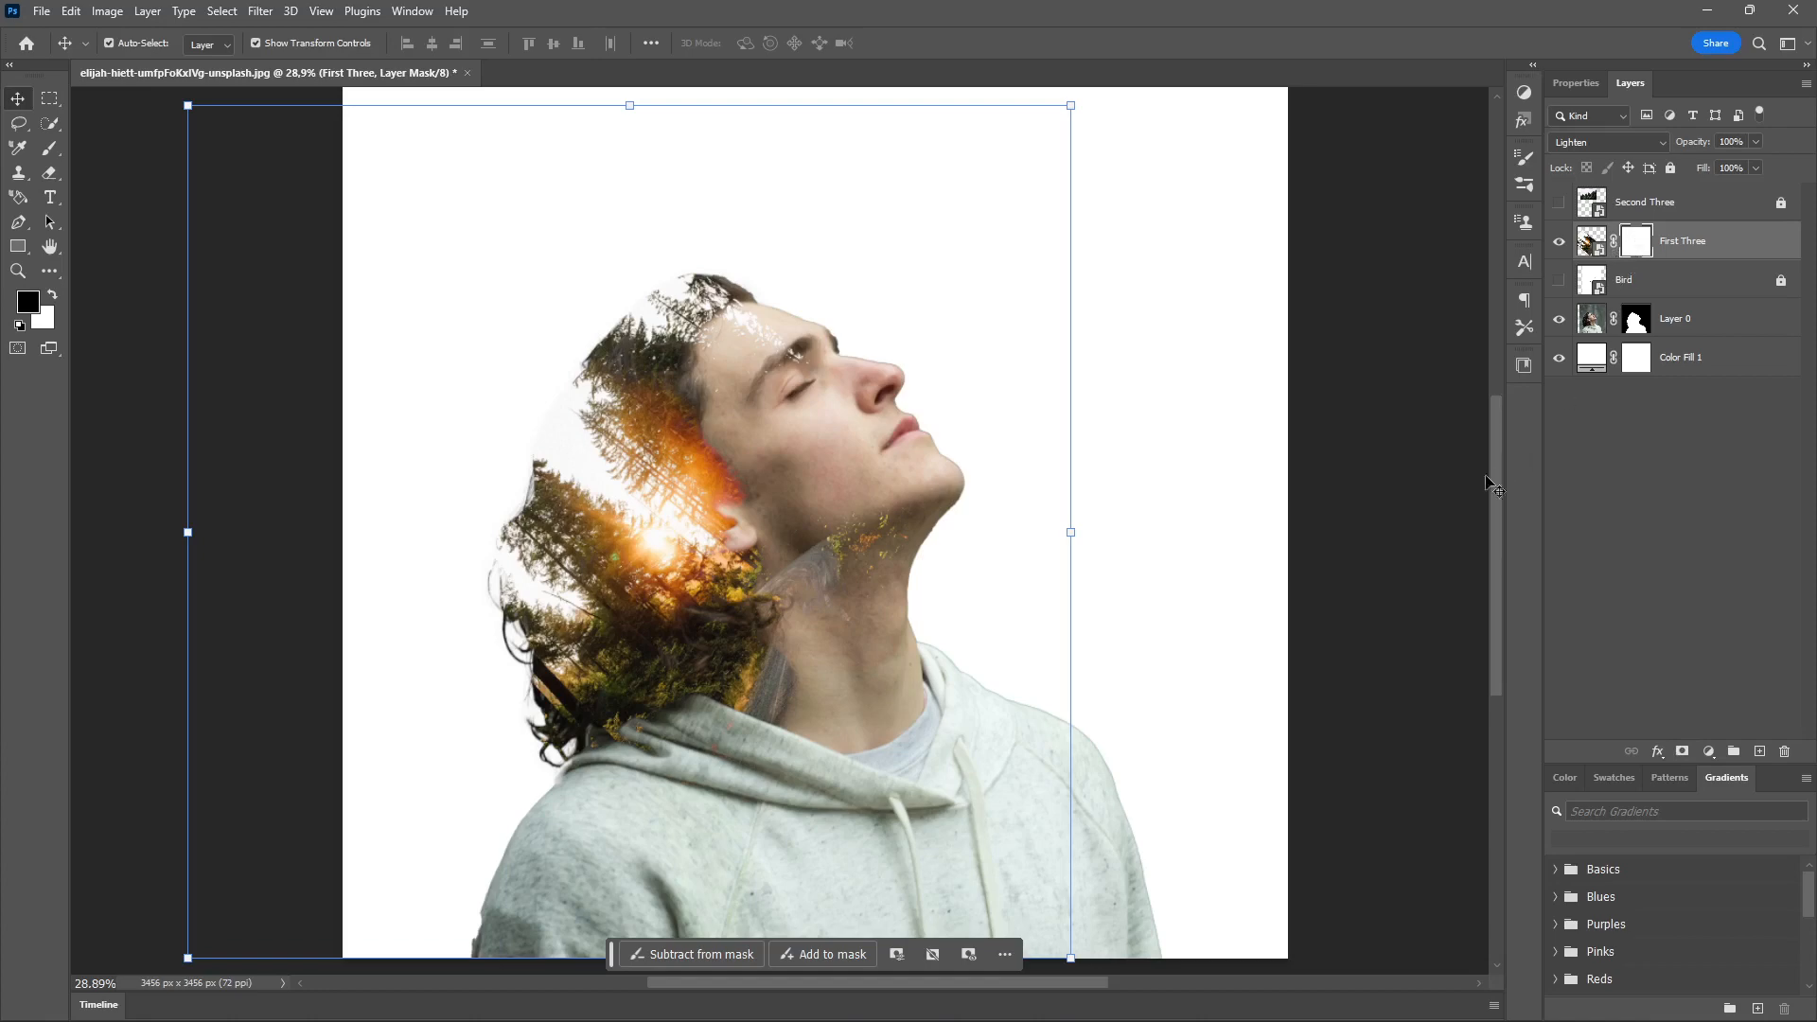
left_click(50, 149)
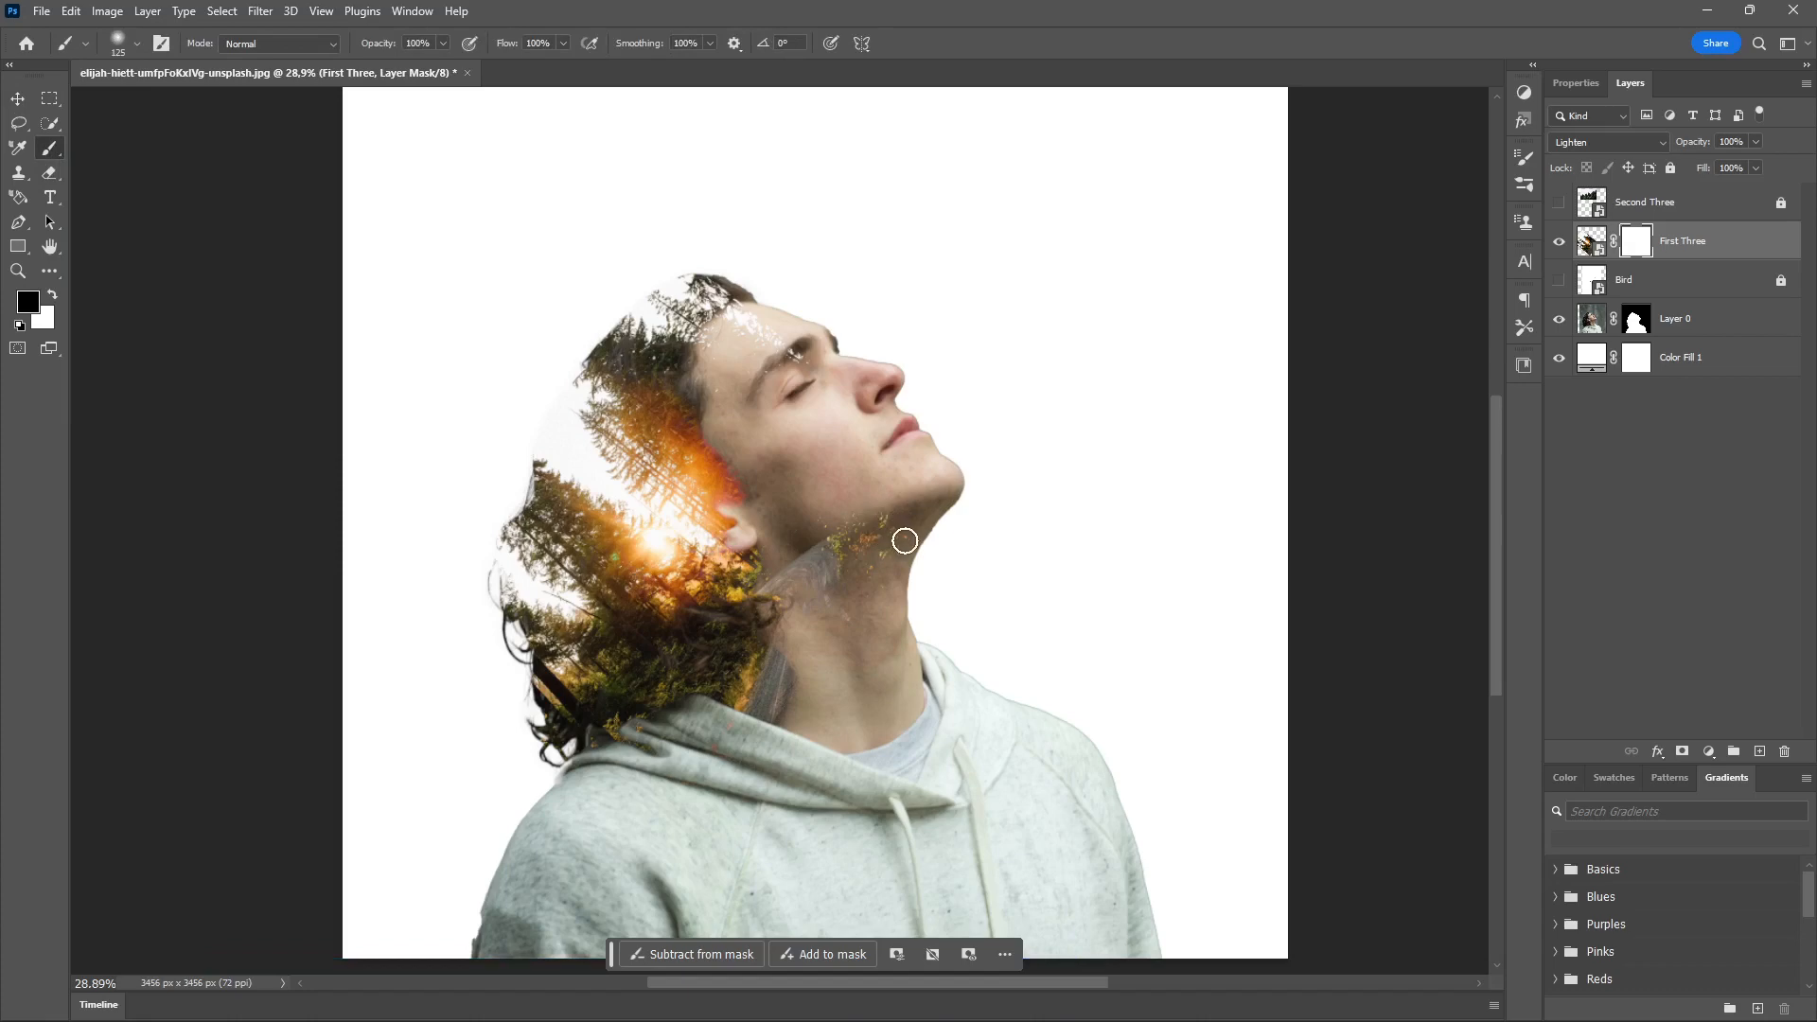
left_click_drag(900, 523, 874, 536)
key("x")
key("bracketright")
key("bracketright")
key("bracketright")
key("bracketright")
key("bracketright")
key("bracketright")
key("bracketright")
key("bracketright")
key("bracketright")
key("bracketright")
key("bracketright")
key("bracketright")
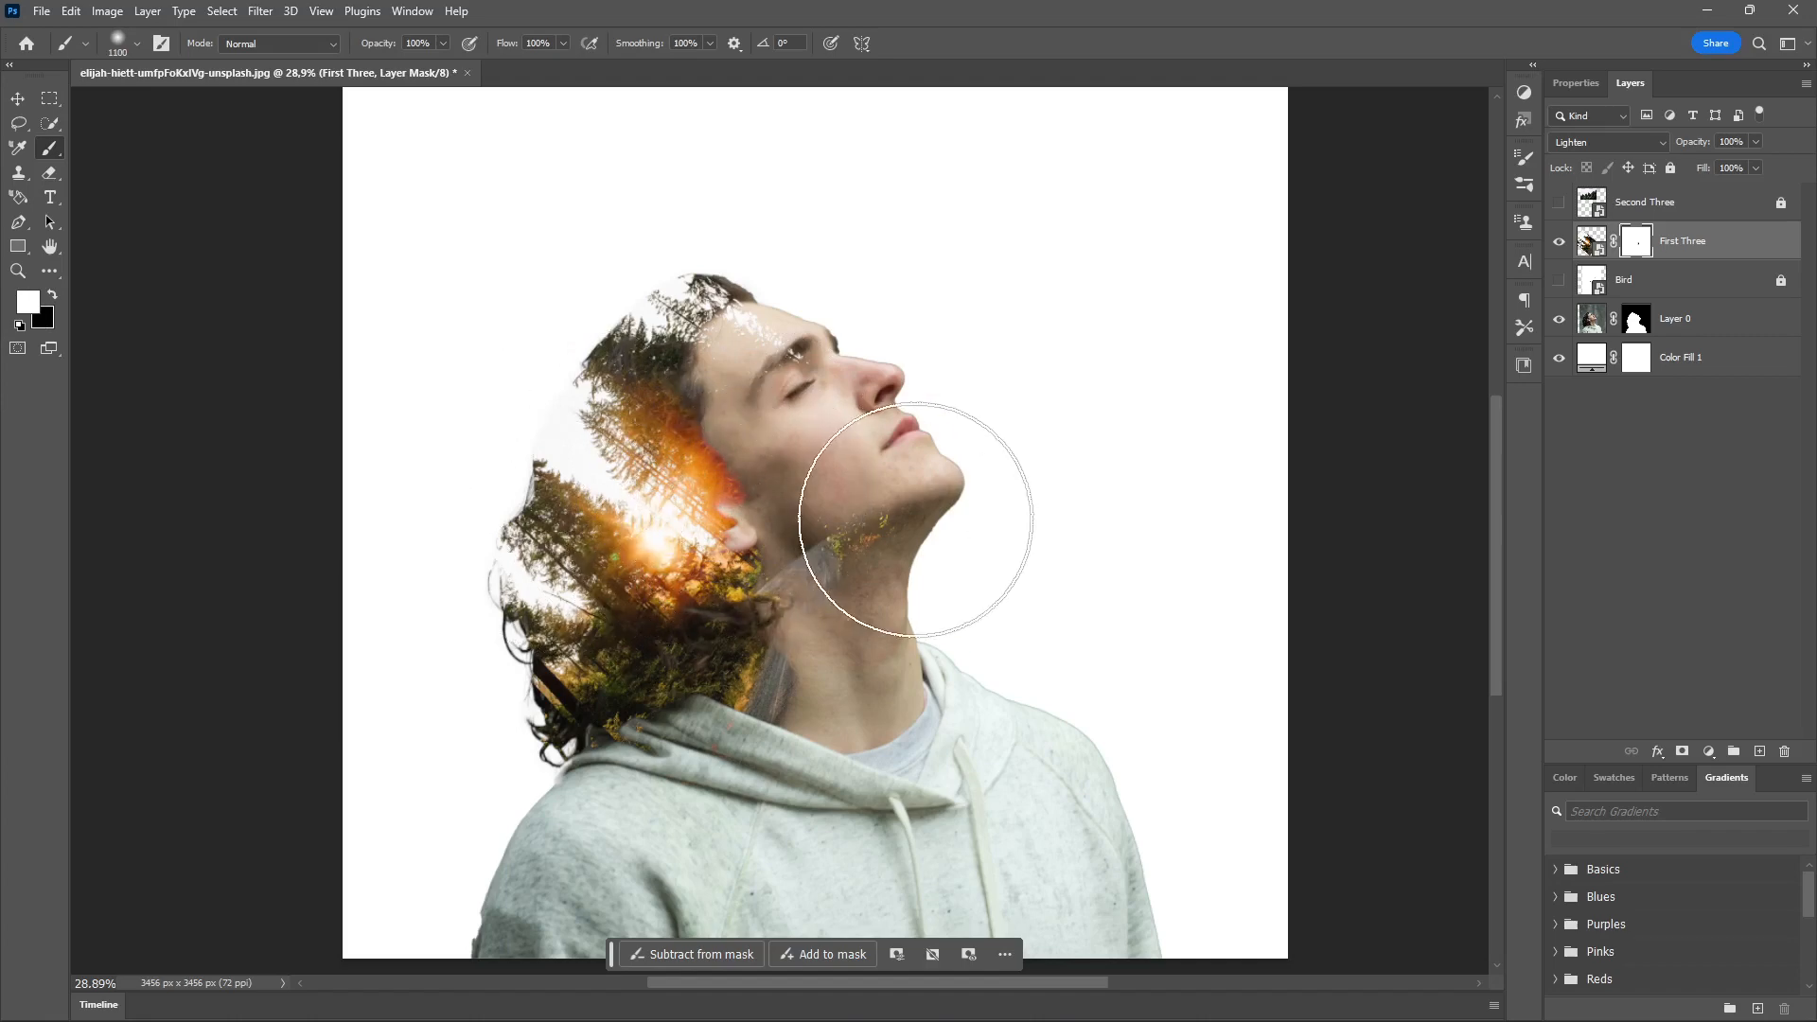
mouse_move(916, 520)
left_mouse_down()
mouse_move(802, 590)
mouse_move(672, 555)
mouse_move(699, 524)
mouse_move(675, 514)
mouse_move(719, 514)
left_mouse_up()
key("ctrl+z")
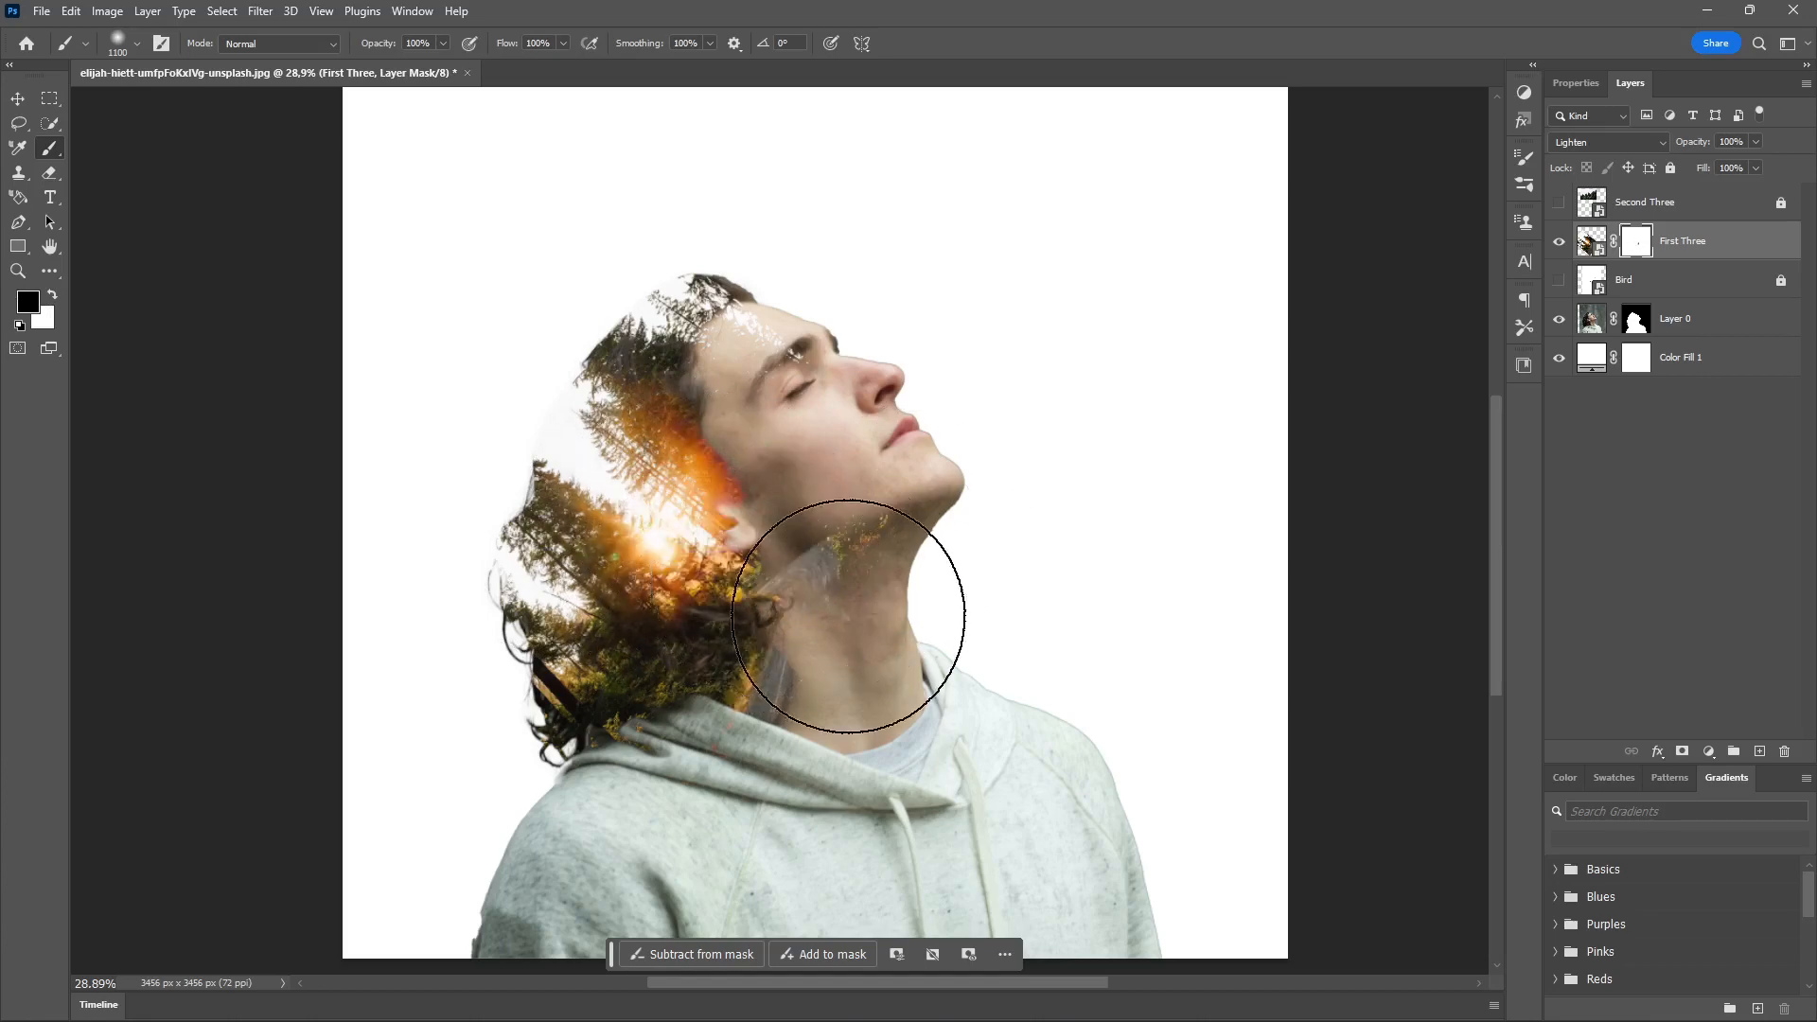
- Reduce the brush to 400 px and paint black on the mask to hide the leaves under the man's jaw
key("bracketleft")
key("bracketleft")
key("bracketleft")
key("bracketleft")
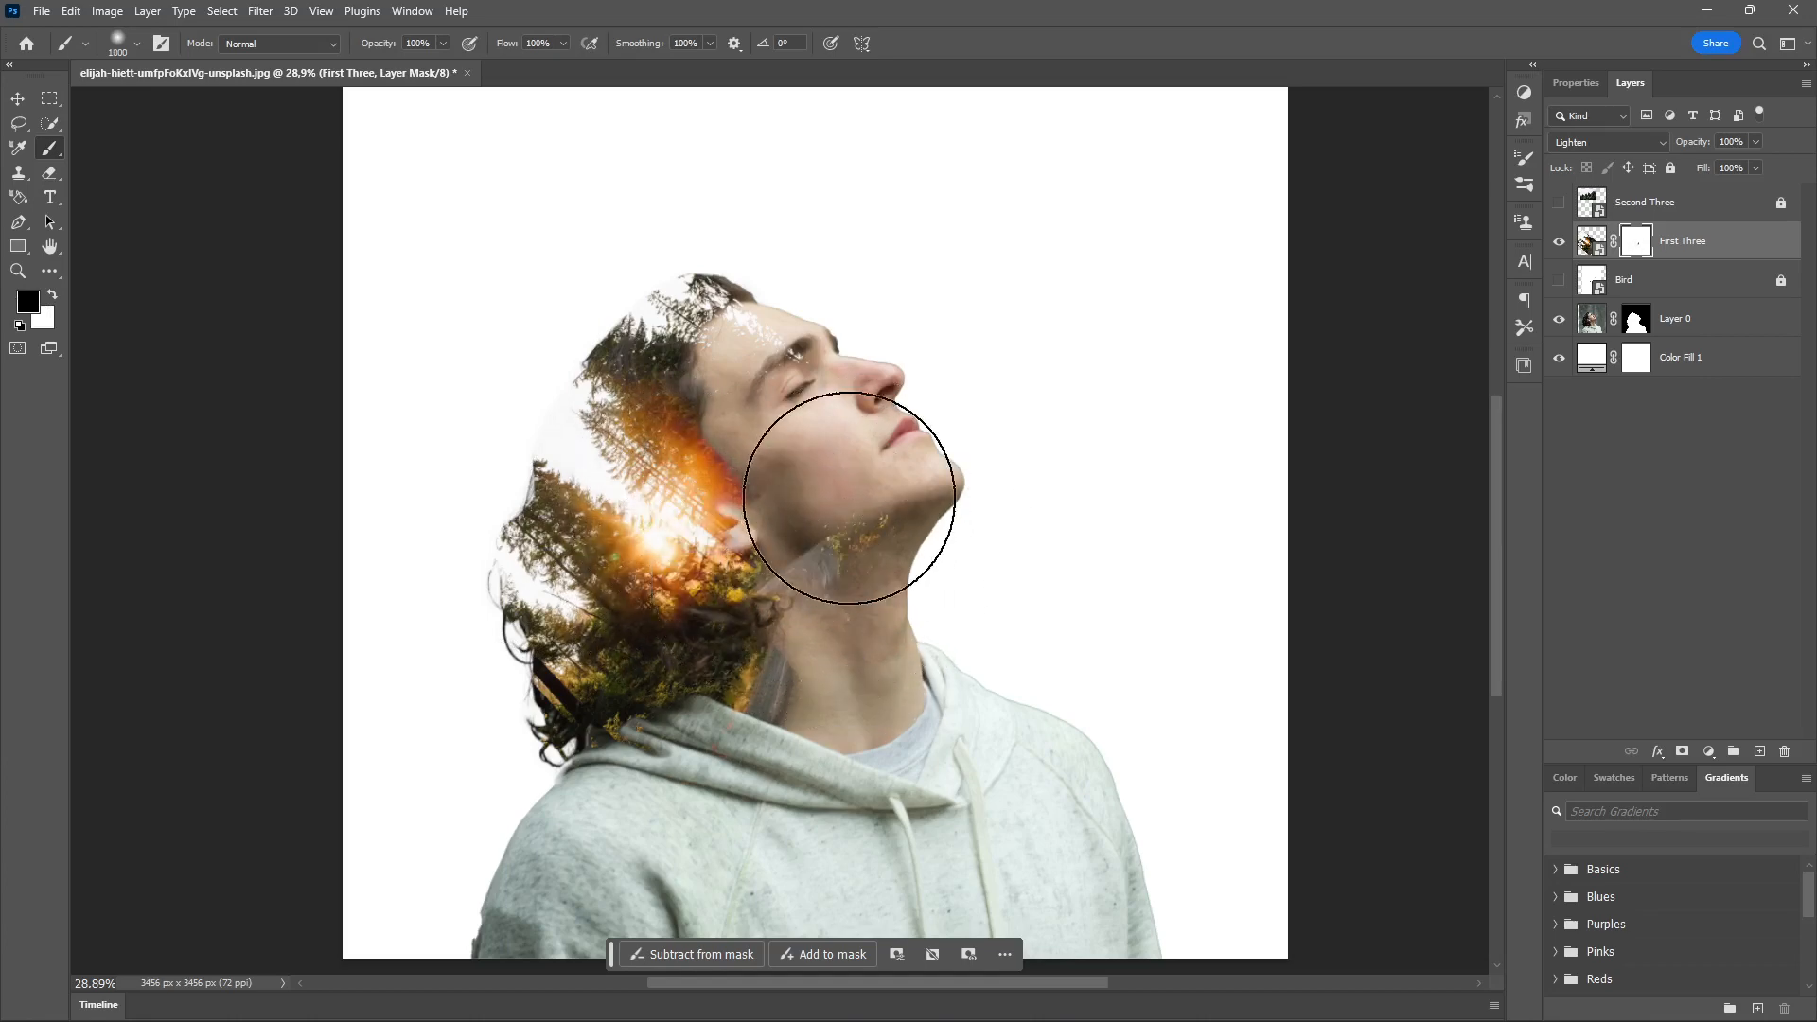
key("bracketleft")
key("bracketleft")
key("bracketleft")
key("bracketleft")
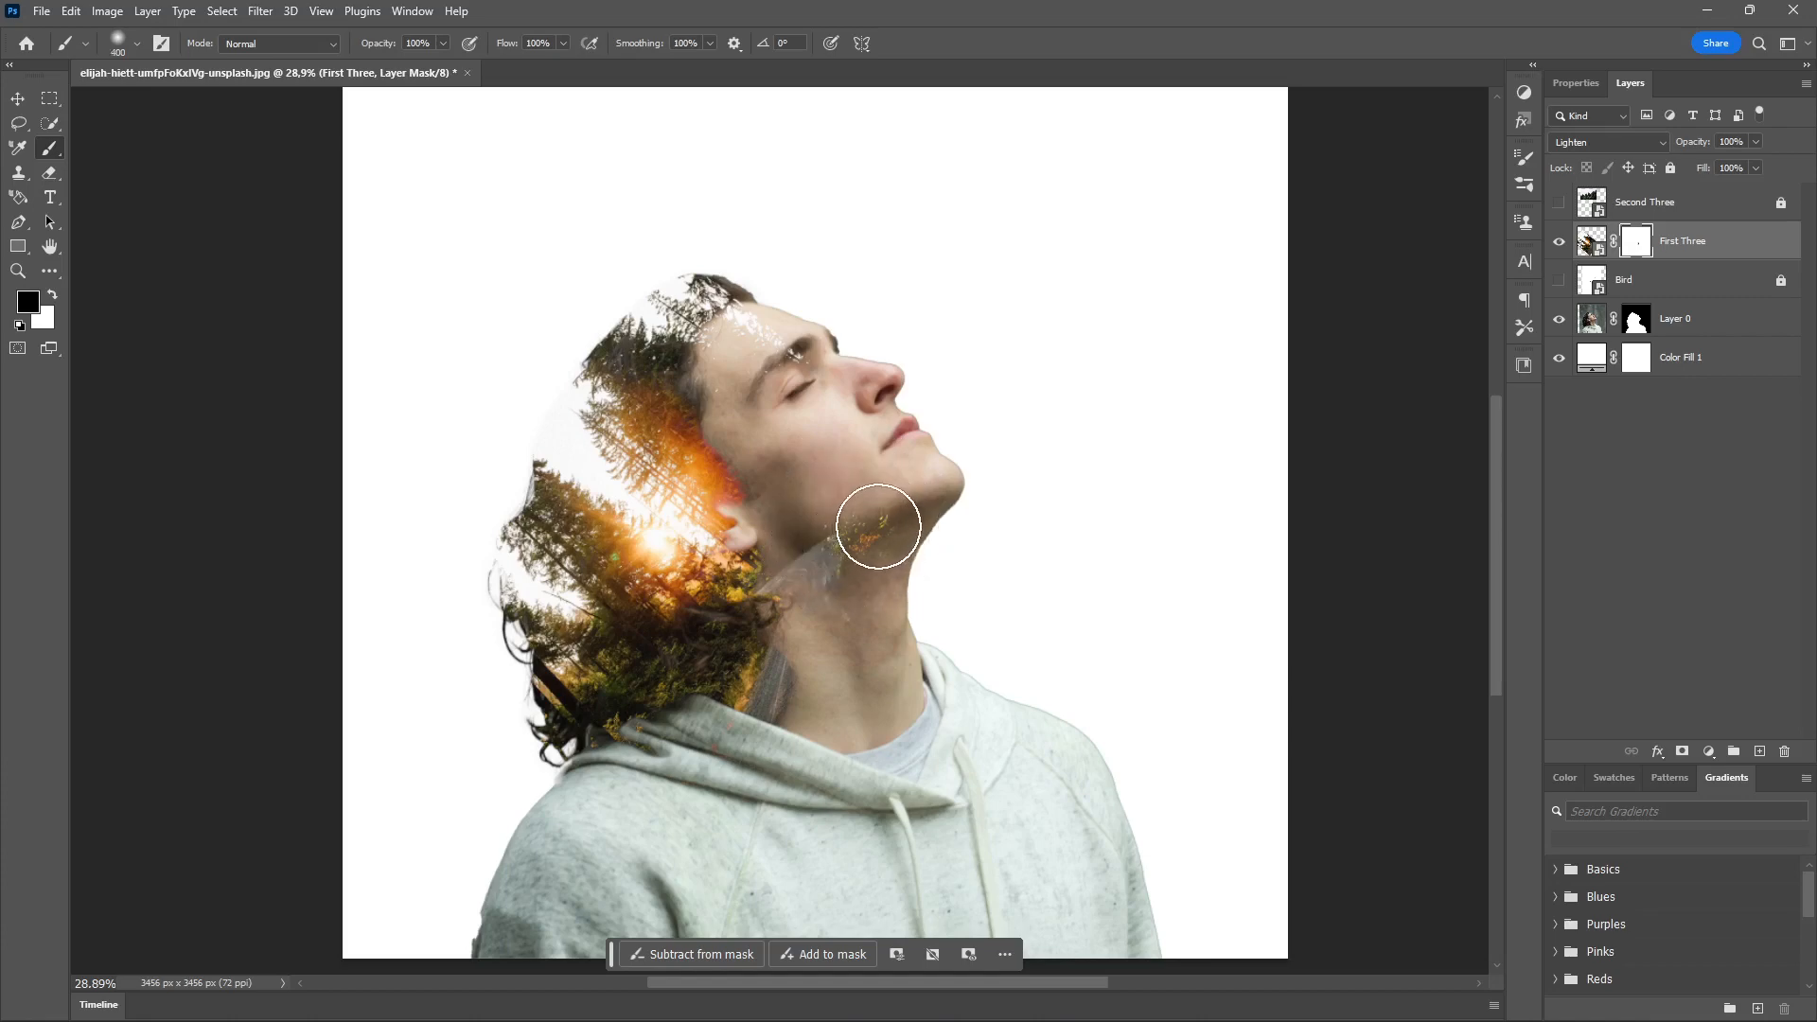
left_click_drag(878, 521, 880, 495)
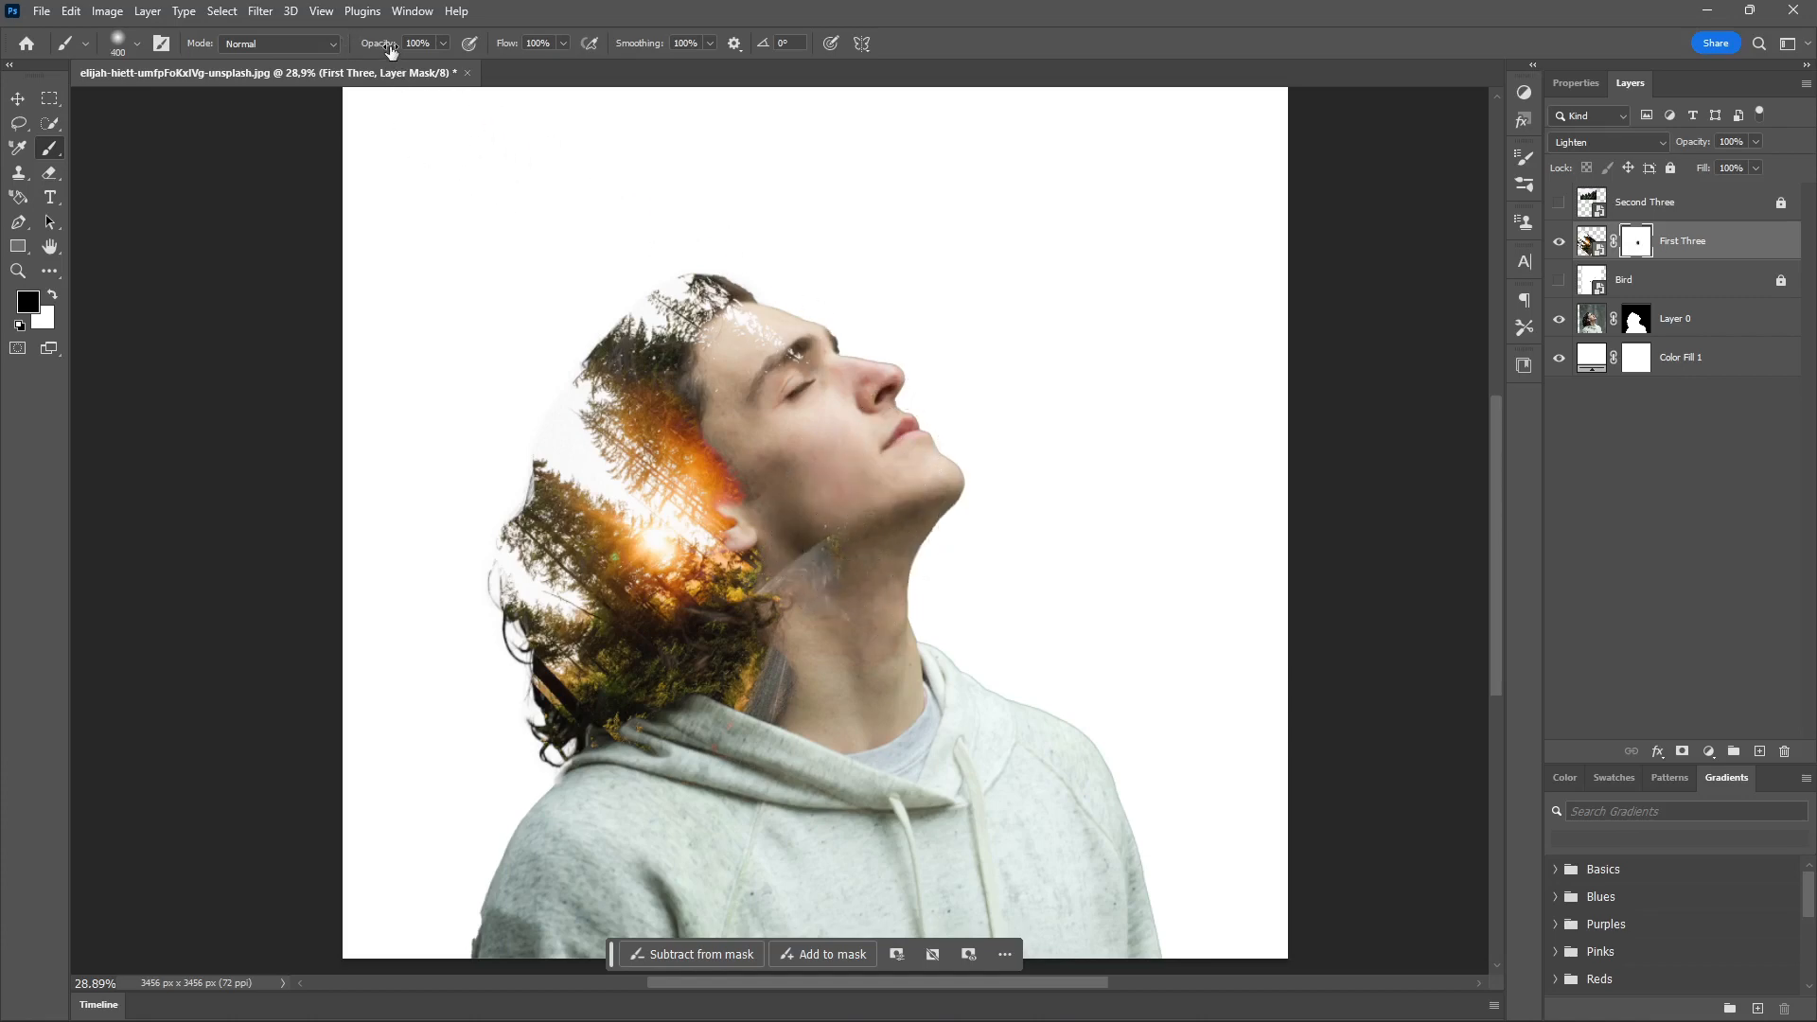
- Mask the remaining forest texture off the man's neck, forehead and nape with a black brush at 70% opacity
mouse_move(827, 511)
left_mouse_down()
mouse_move(853, 592)
mouse_move(845, 579)
mouse_move(848, 509)
mouse_move(878, 593)
mouse_move(848, 472)
mouse_move(848, 699)
mouse_move(800, 657)
mouse_move(840, 592)
left_mouse_up()
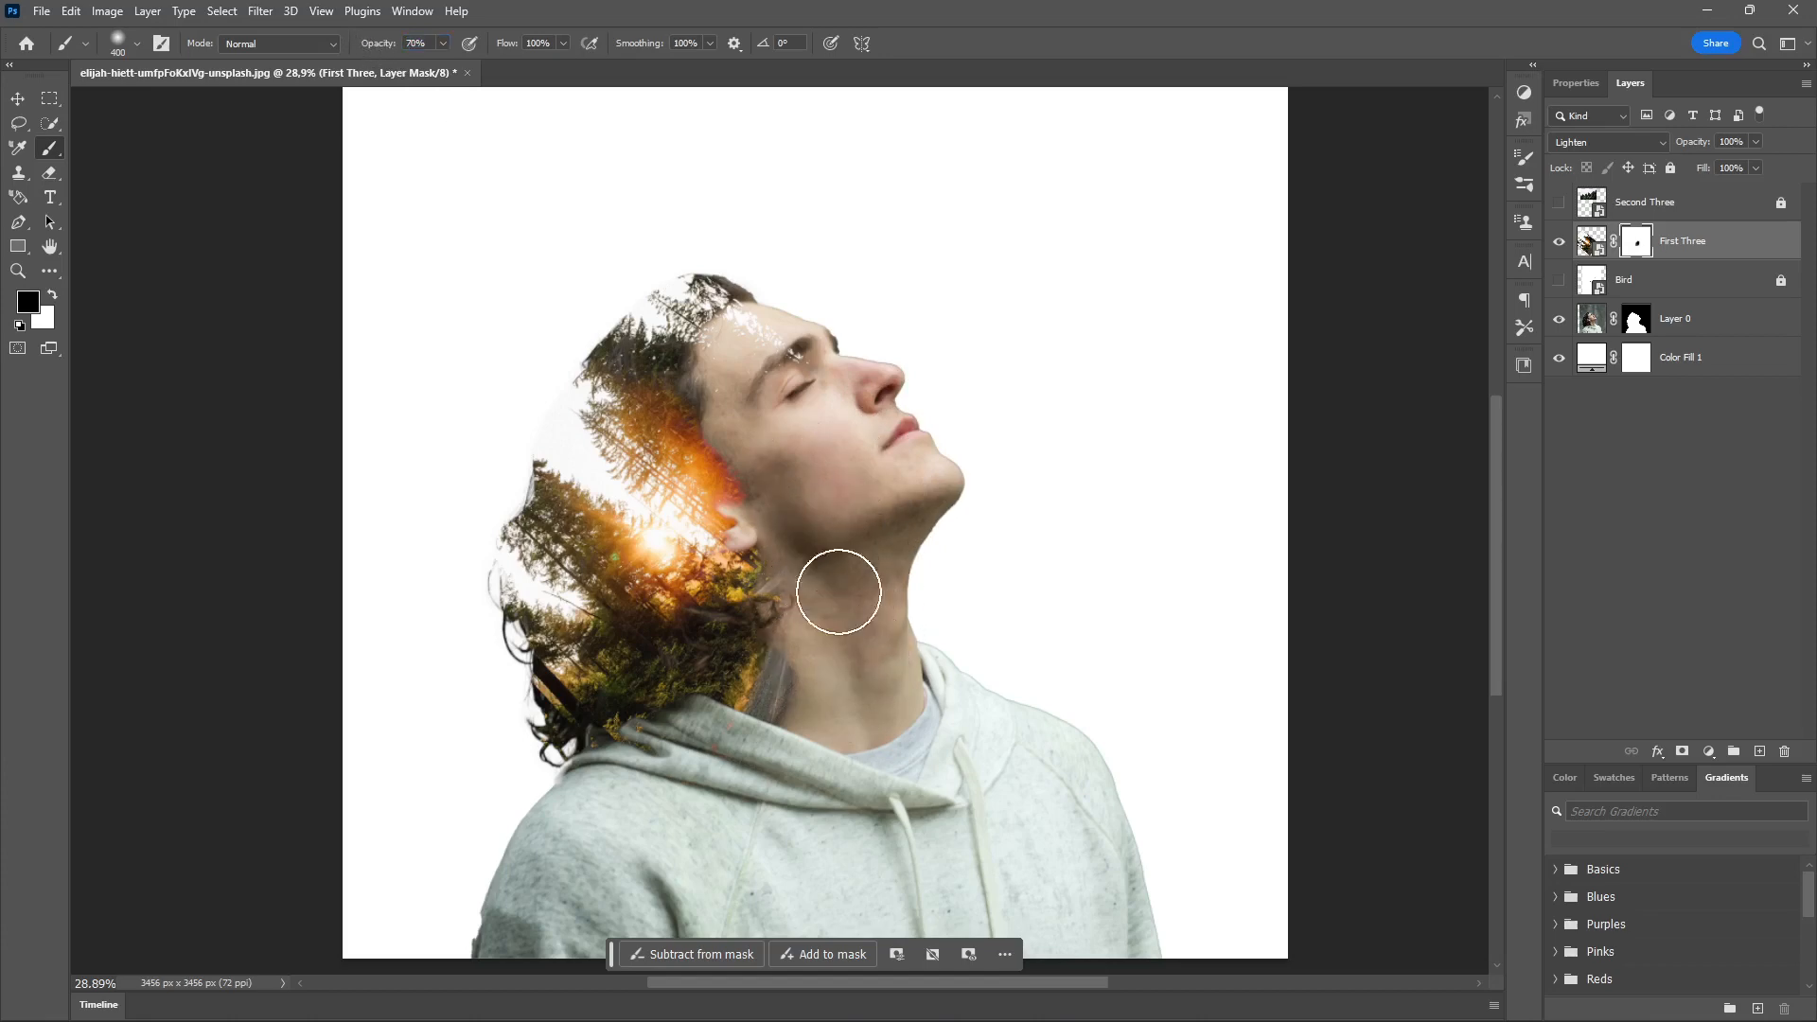
mouse_move(795, 349)
left_mouse_down()
mouse_move(764, 356)
mouse_move(754, 334)
mouse_move(754, 353)
left_mouse_up()
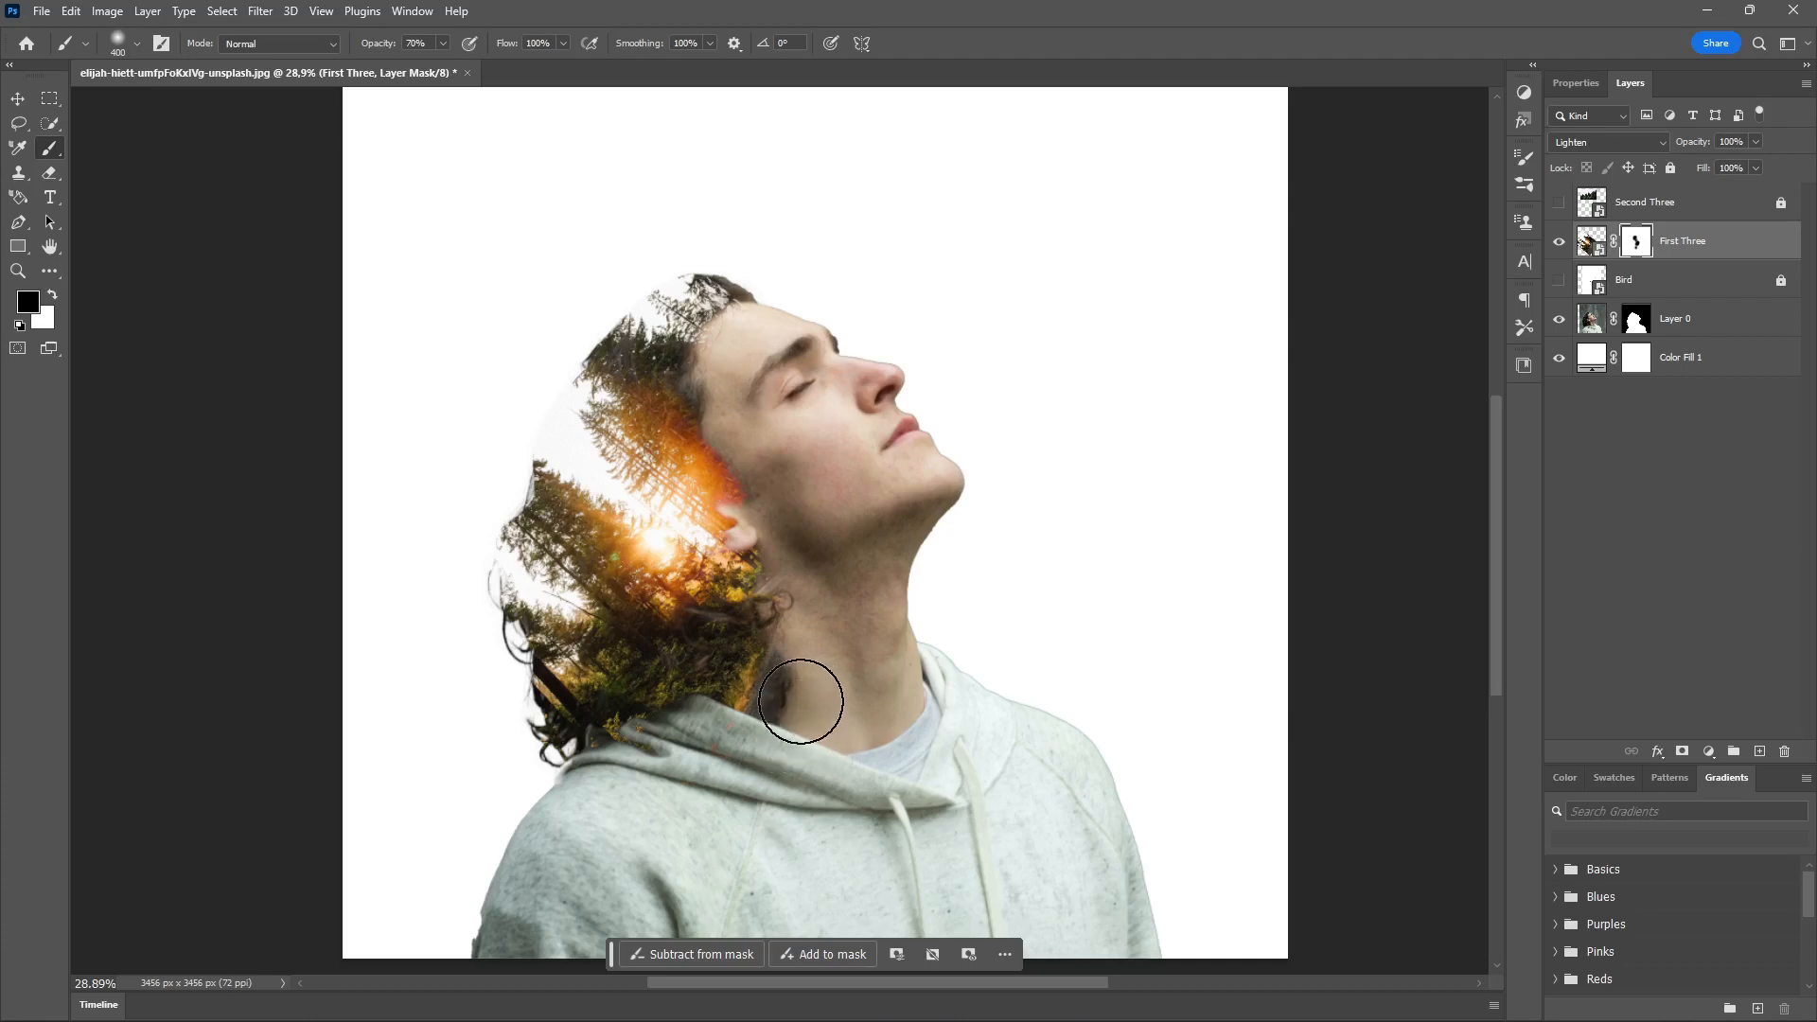
mouse_move(803, 709)
left_mouse_down()
mouse_move(812, 773)
mouse_move(728, 818)
mouse_move(616, 777)
mouse_move(608, 752)
mouse_move(566, 775)
mouse_move(509, 694)
mouse_move(457, 506)
mouse_move(495, 438)
mouse_move(361, 290)
mouse_move(665, 120)
left_mouse_up()
left_click(19, 102)
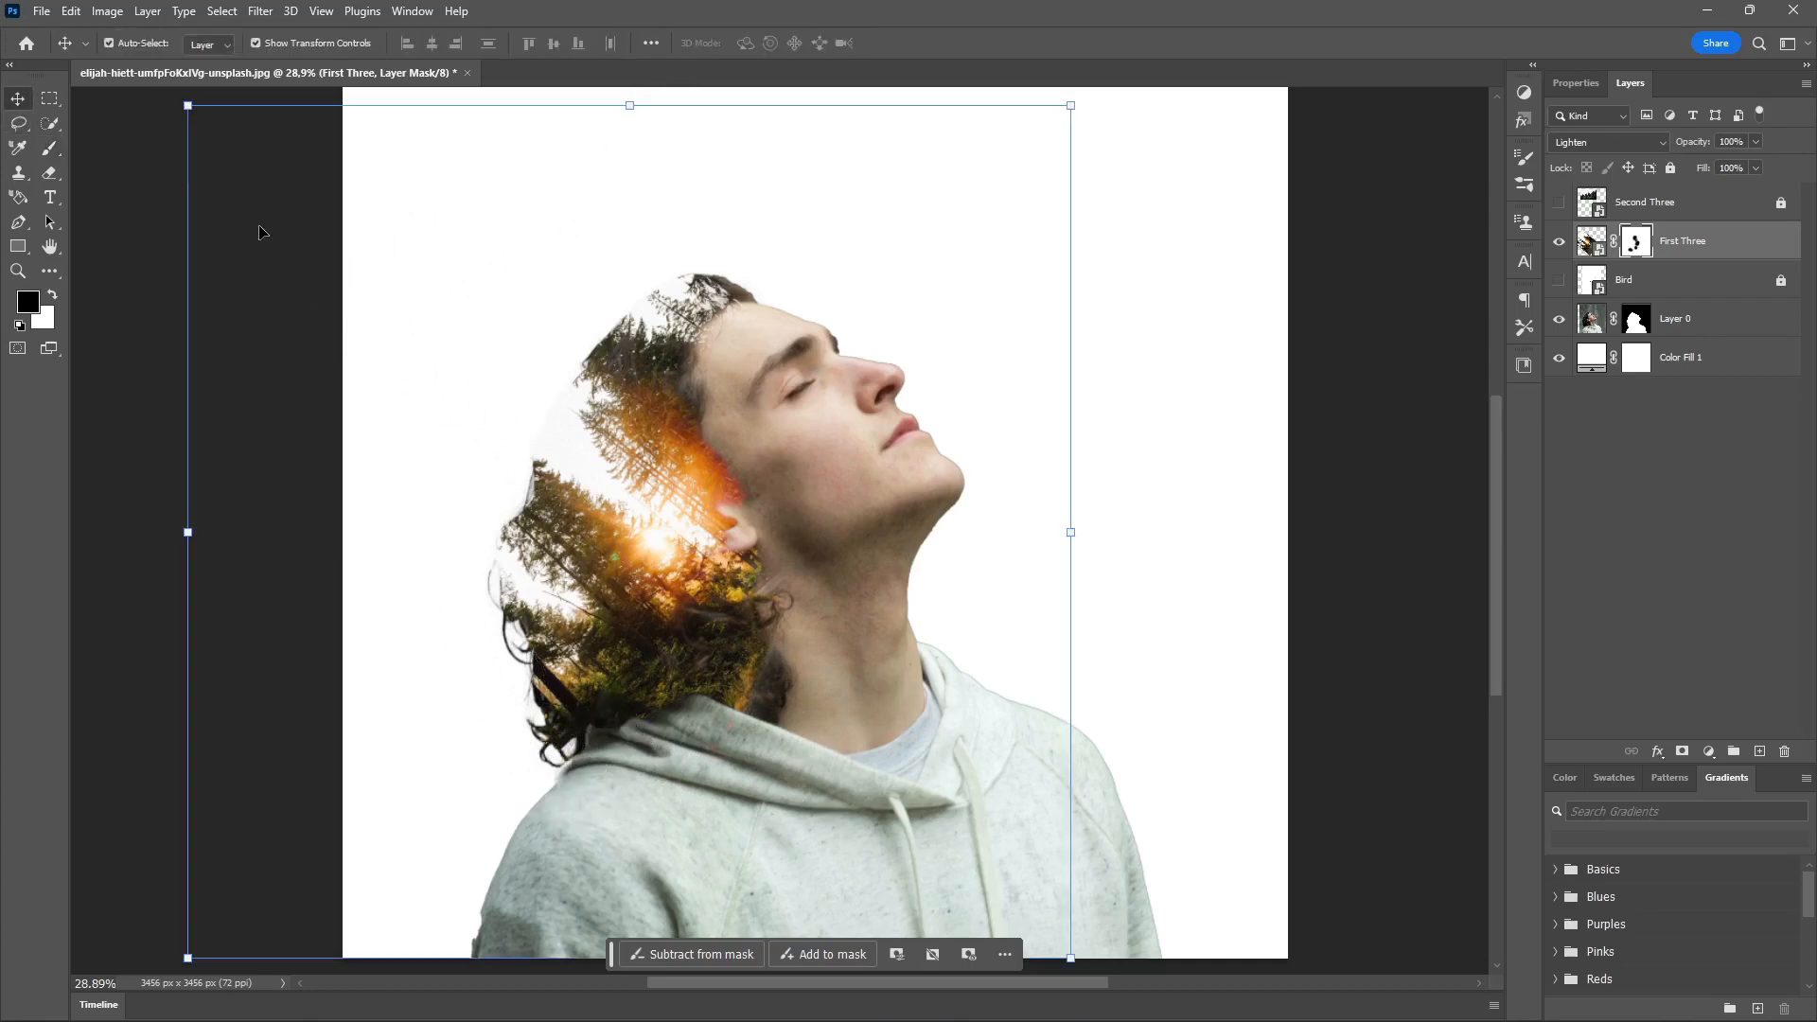
left_click(1117, 350)
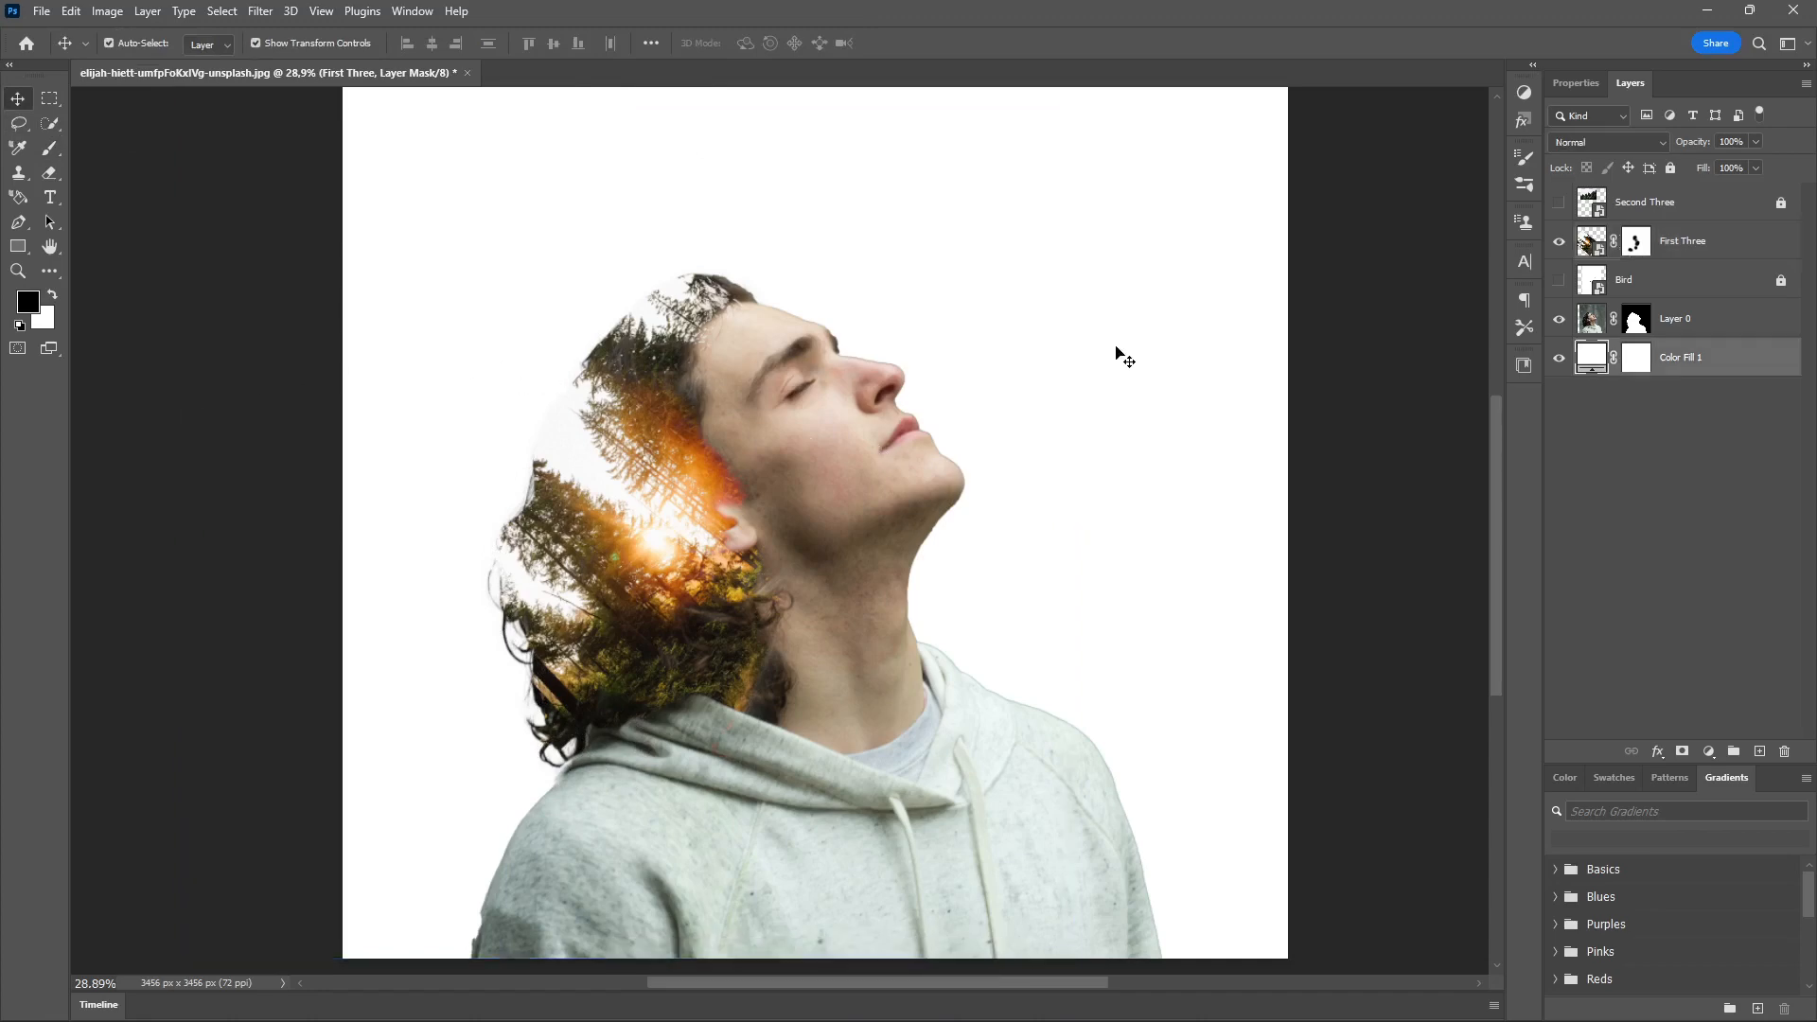
scroll(1119, 349, "down", 5)
scroll(965, 405, "up", 3)
scroll(662, 345, "up", 5)
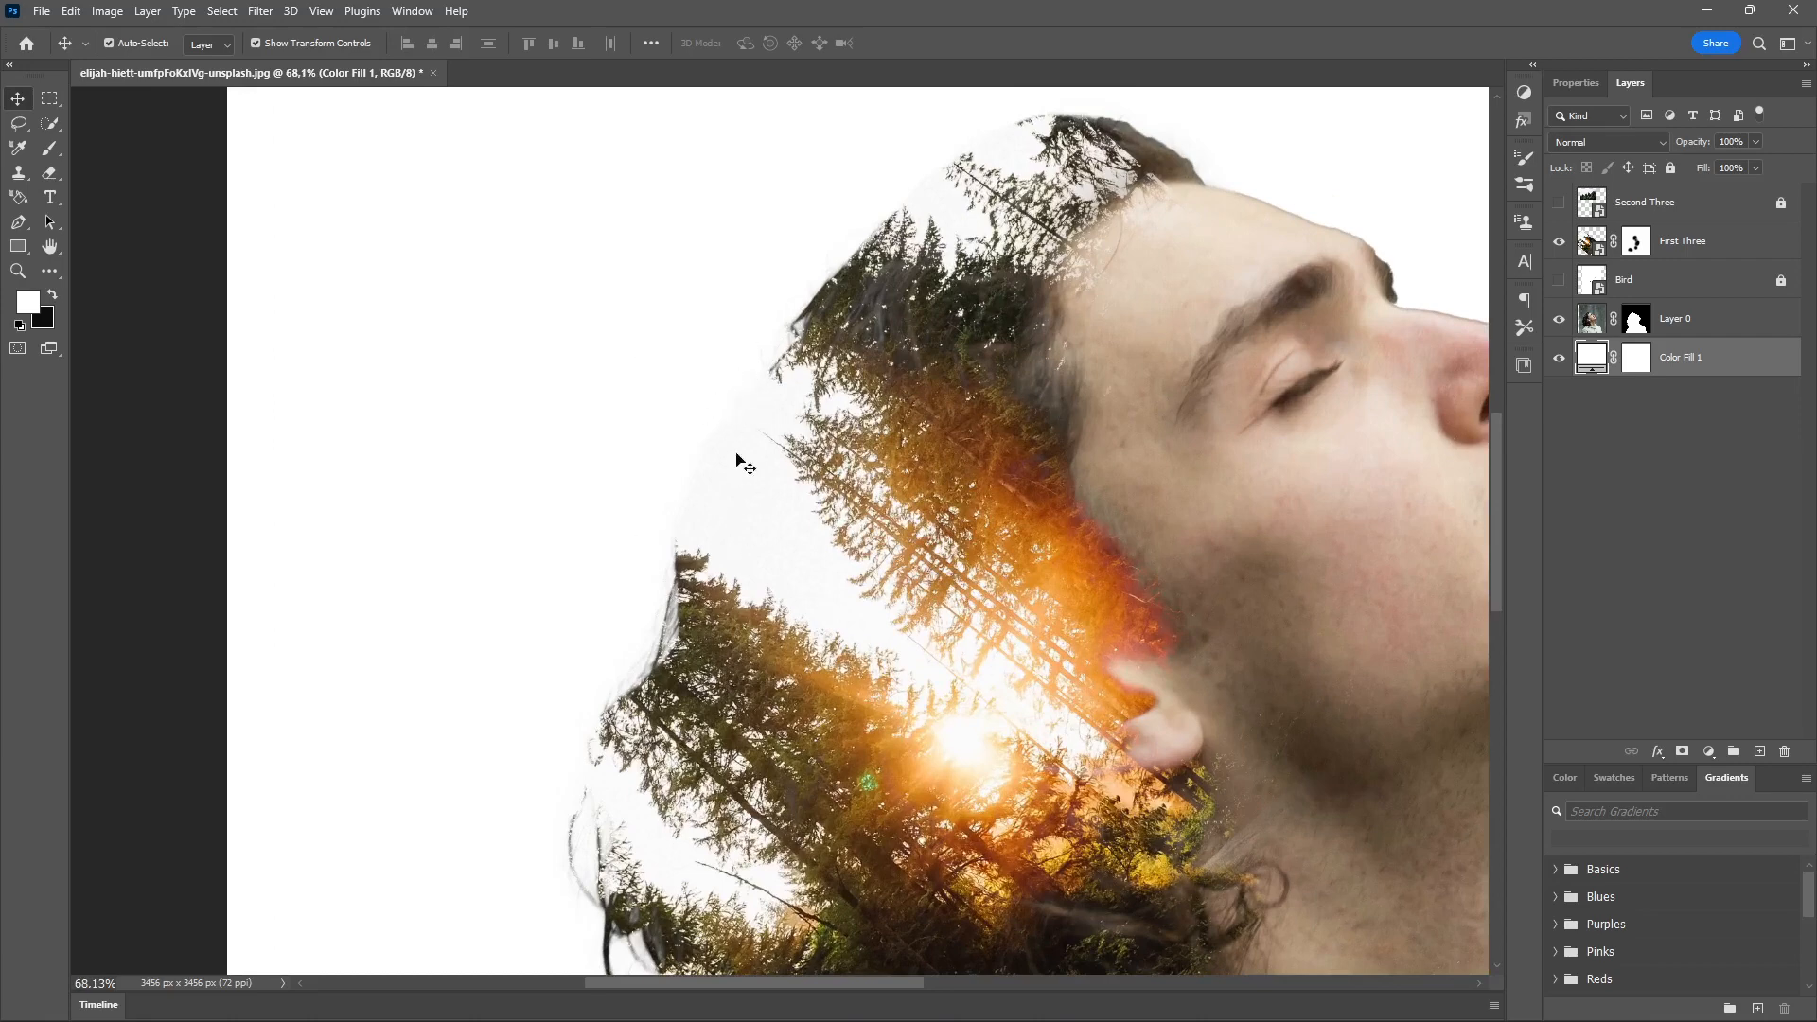
- Activate Layer 0's mask and fade the pale edge behind the head with the black 400 px brush at 70% opacity
scroll(739, 454, "down", 4)
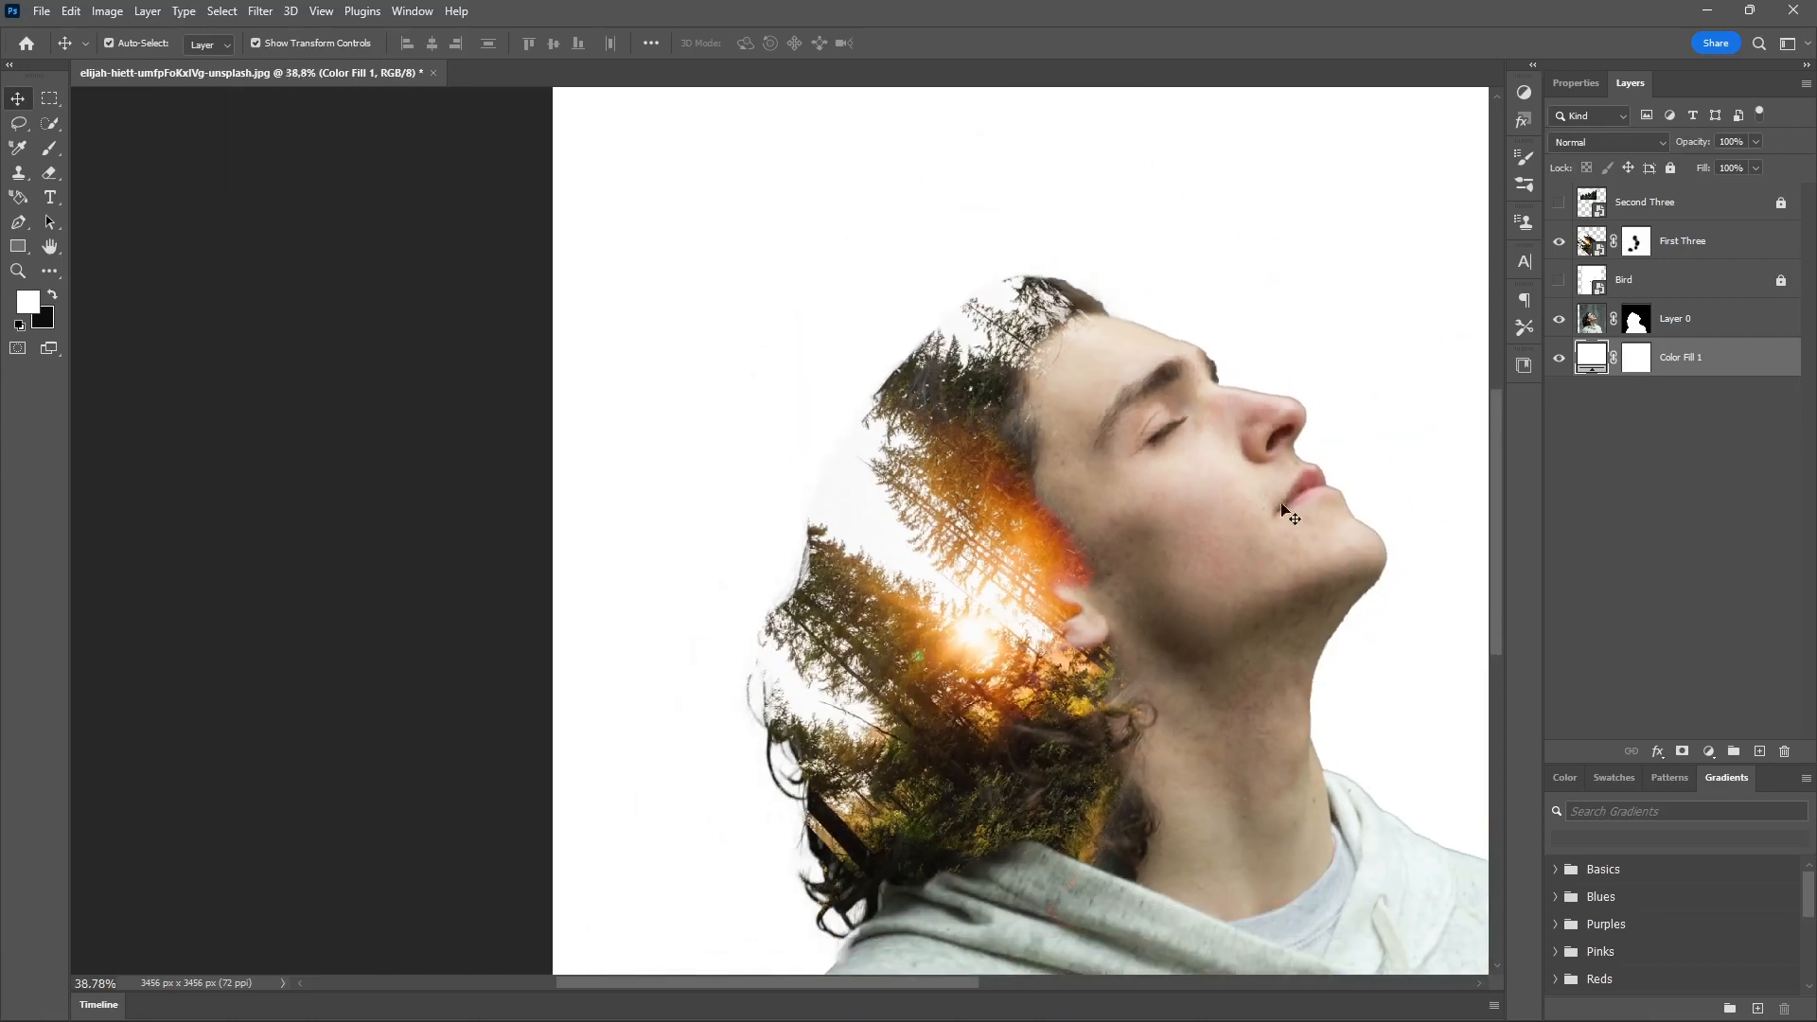
left_click(1692, 321)
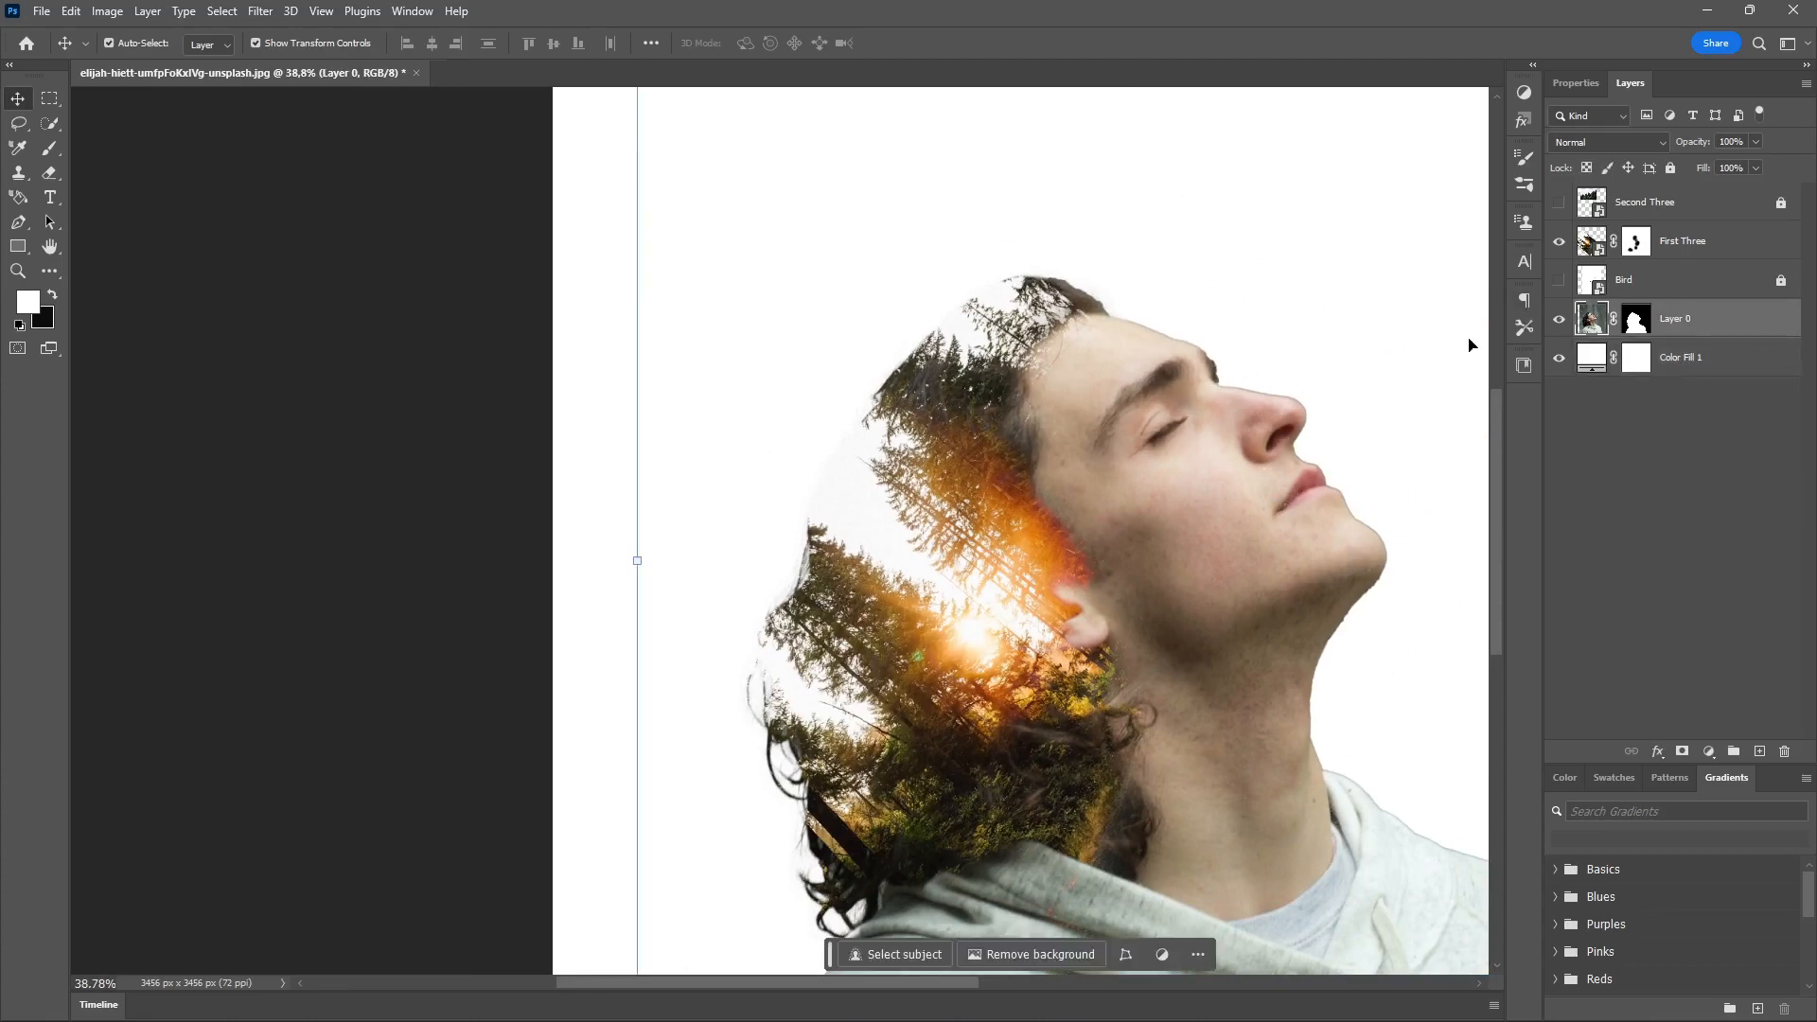
left_click(1635, 321)
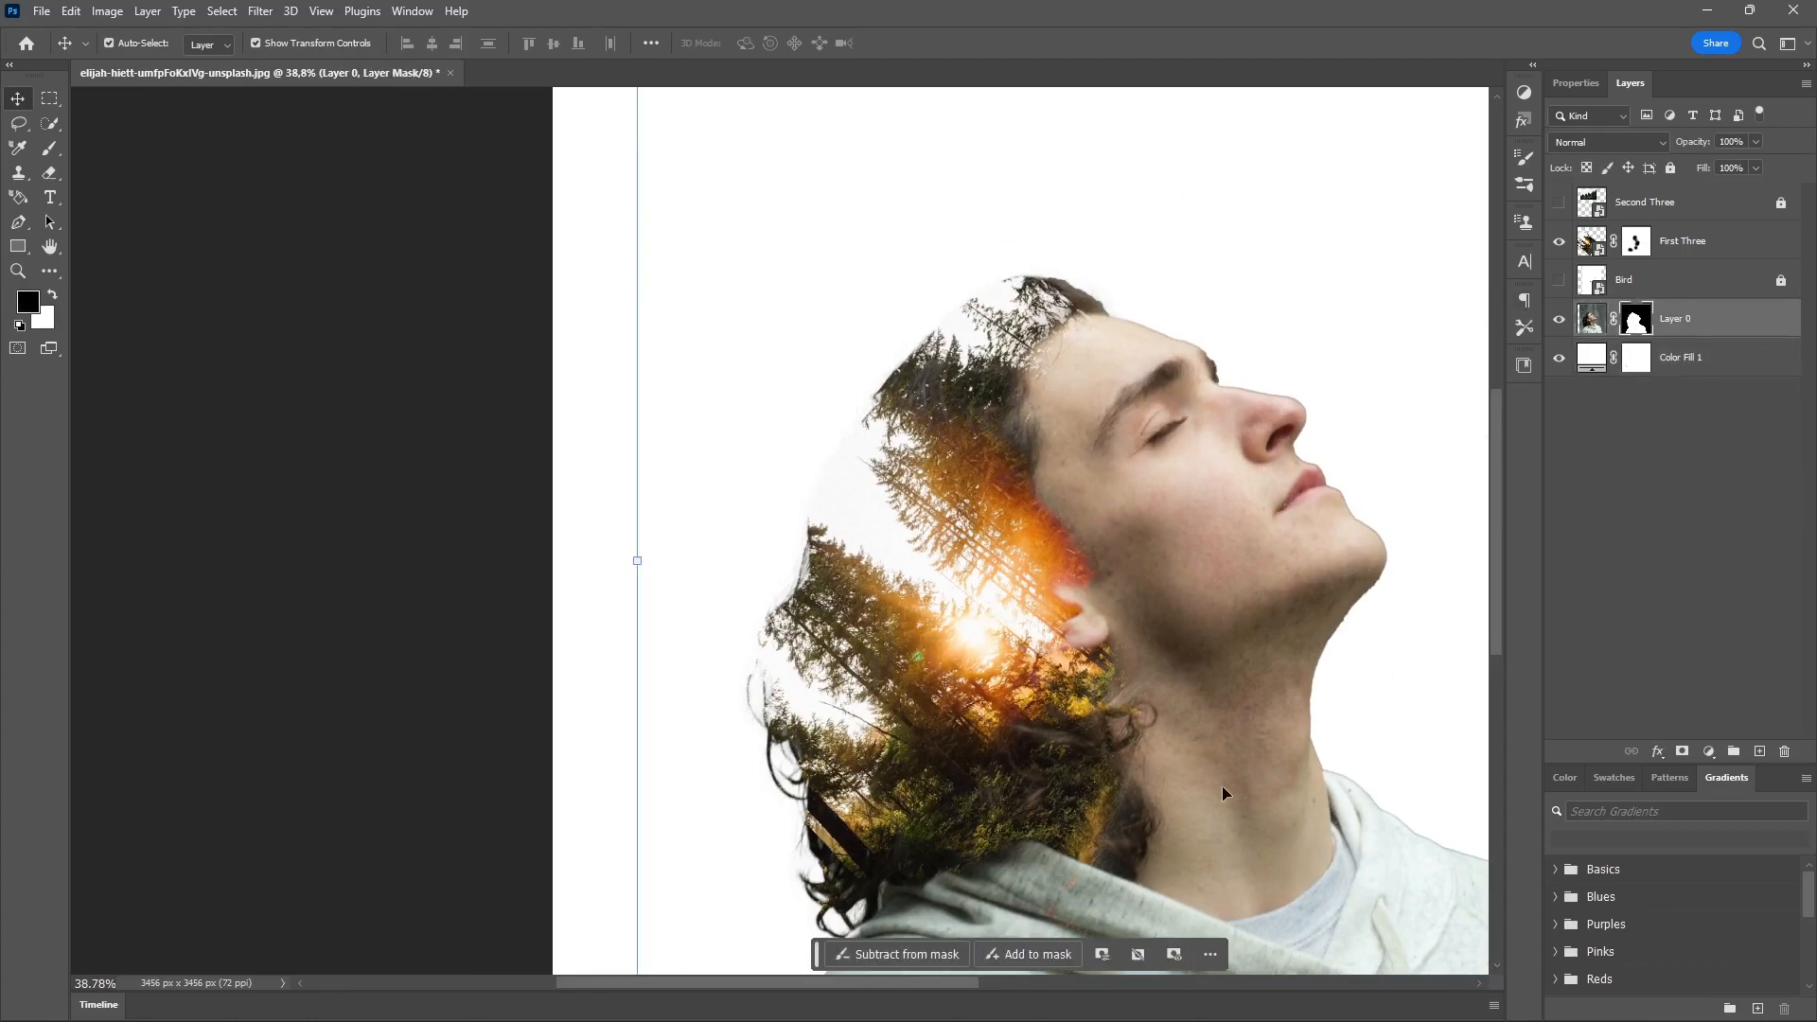
left_click(50, 150)
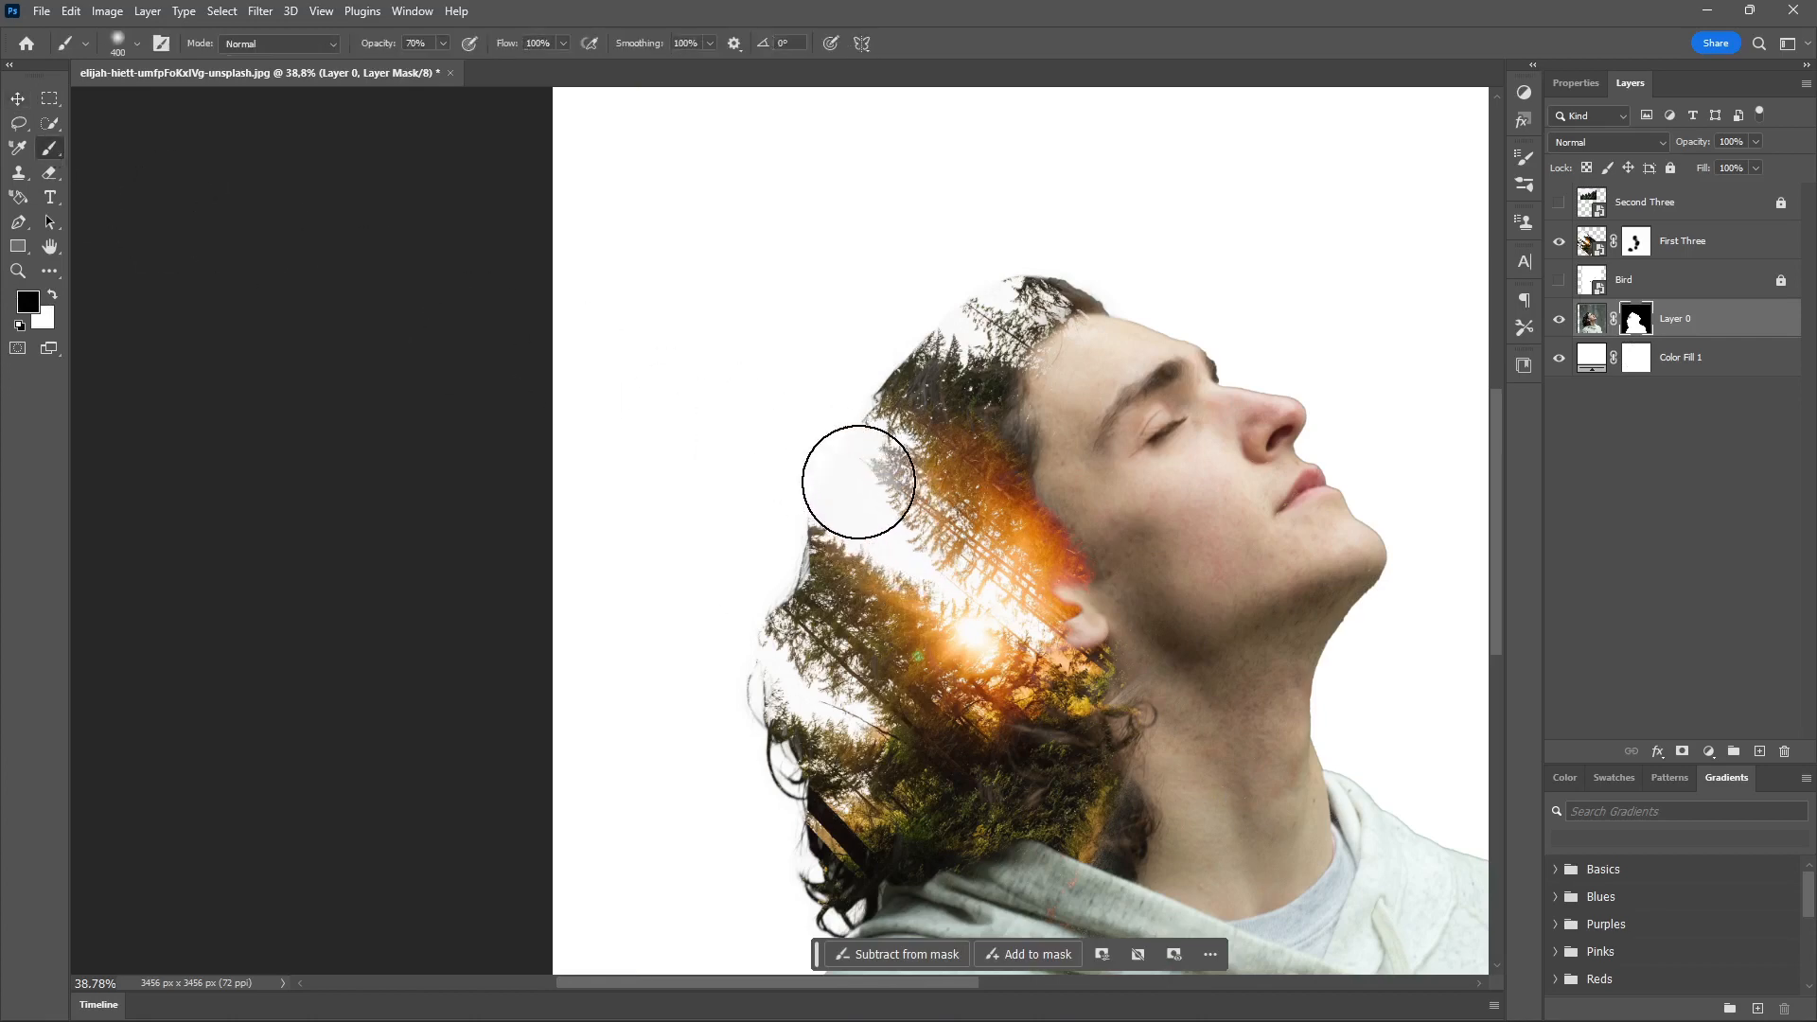
key("c")
key("v")
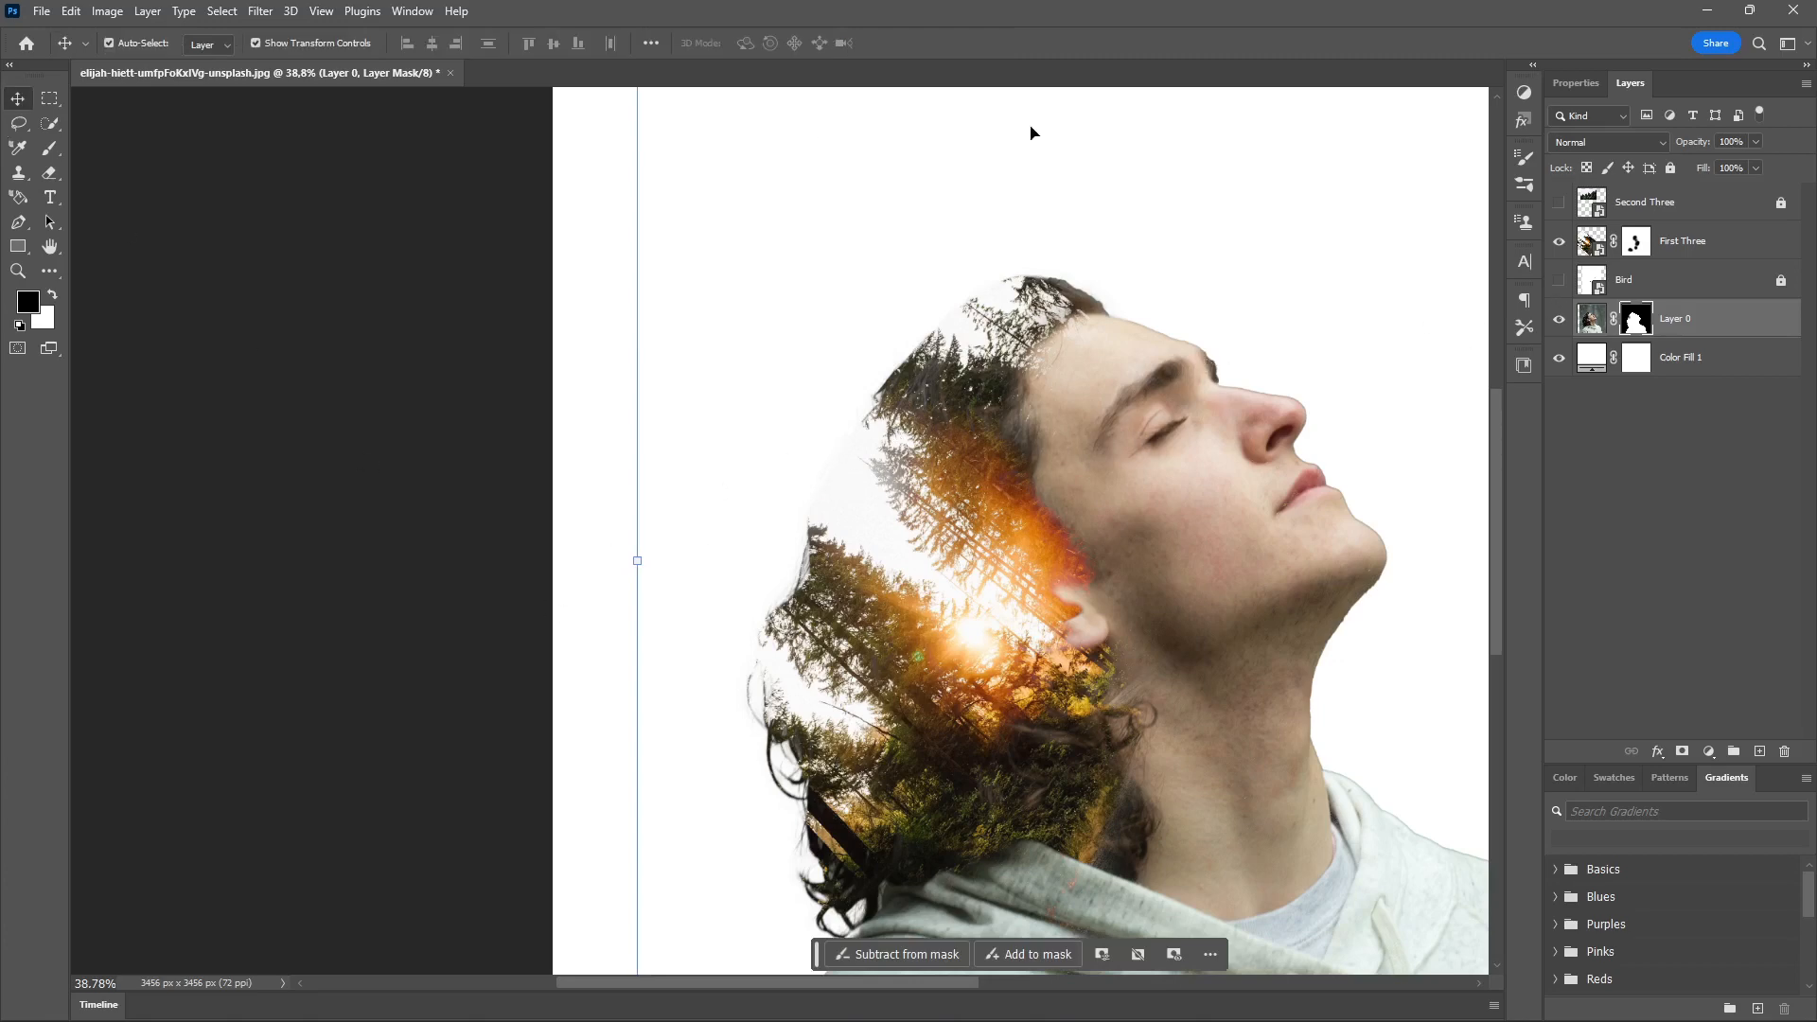
left_click(1591, 323)
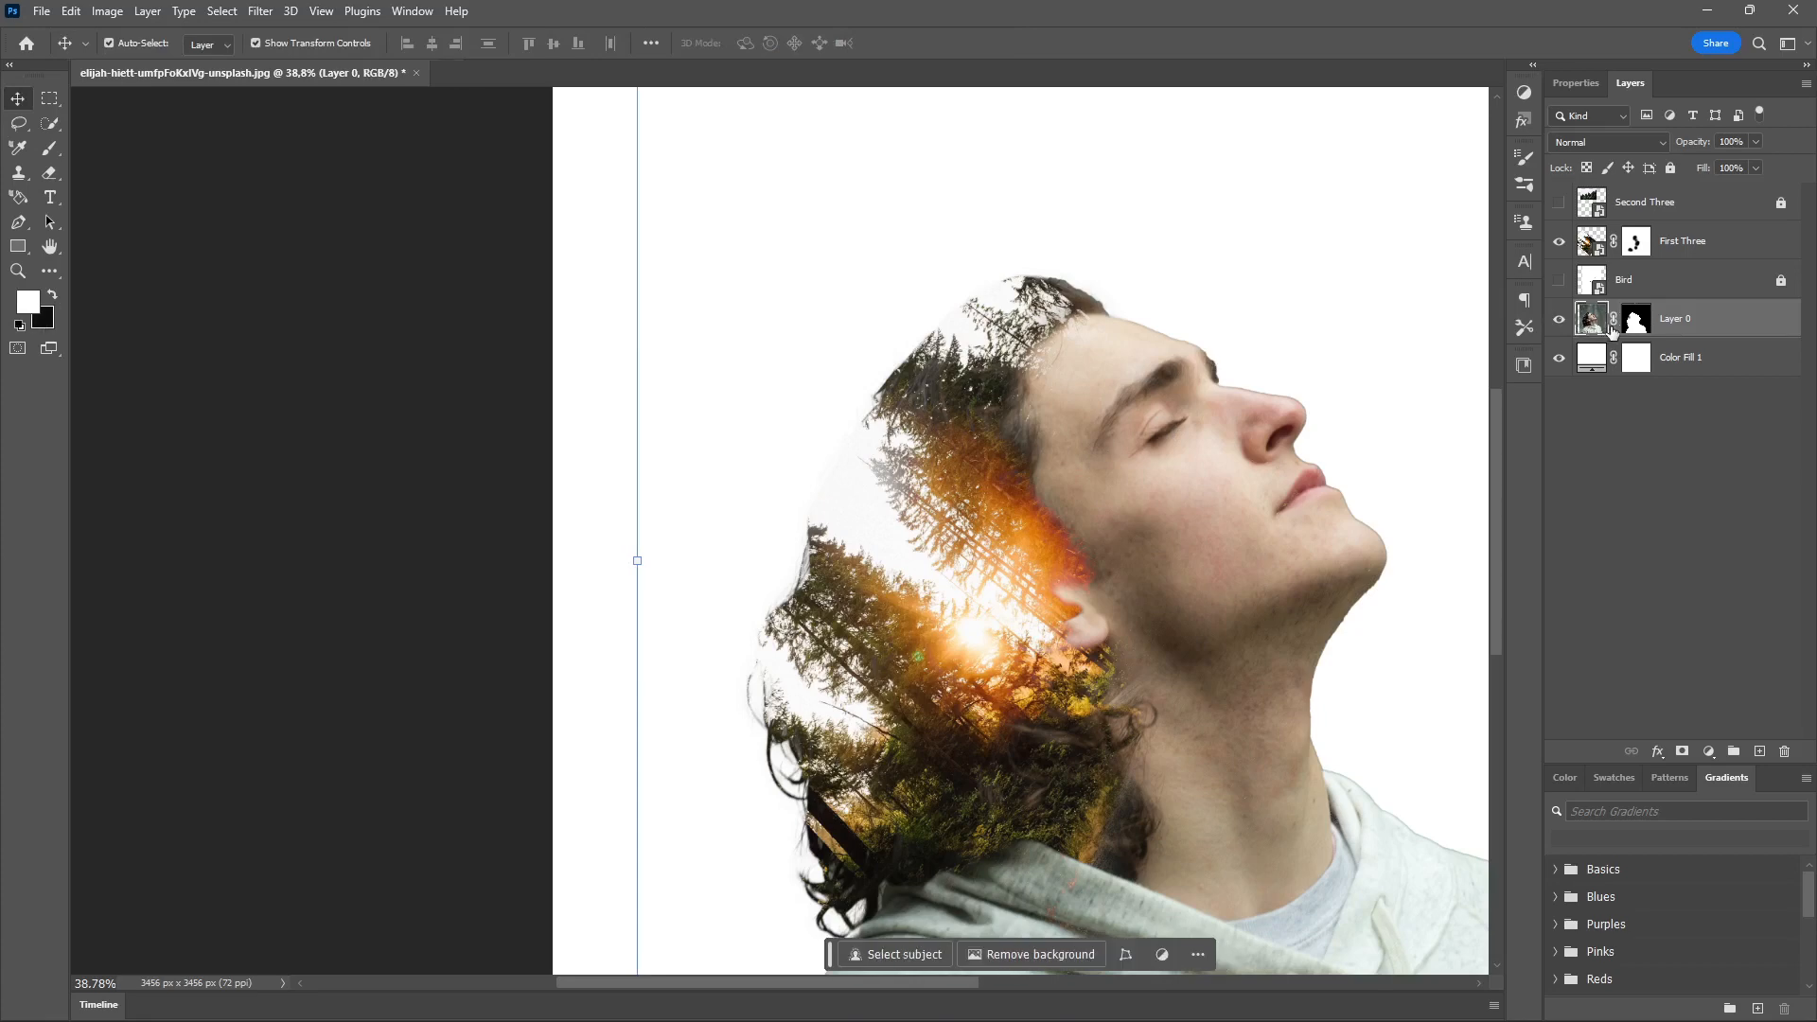
left_click(1650, 320)
key("b")
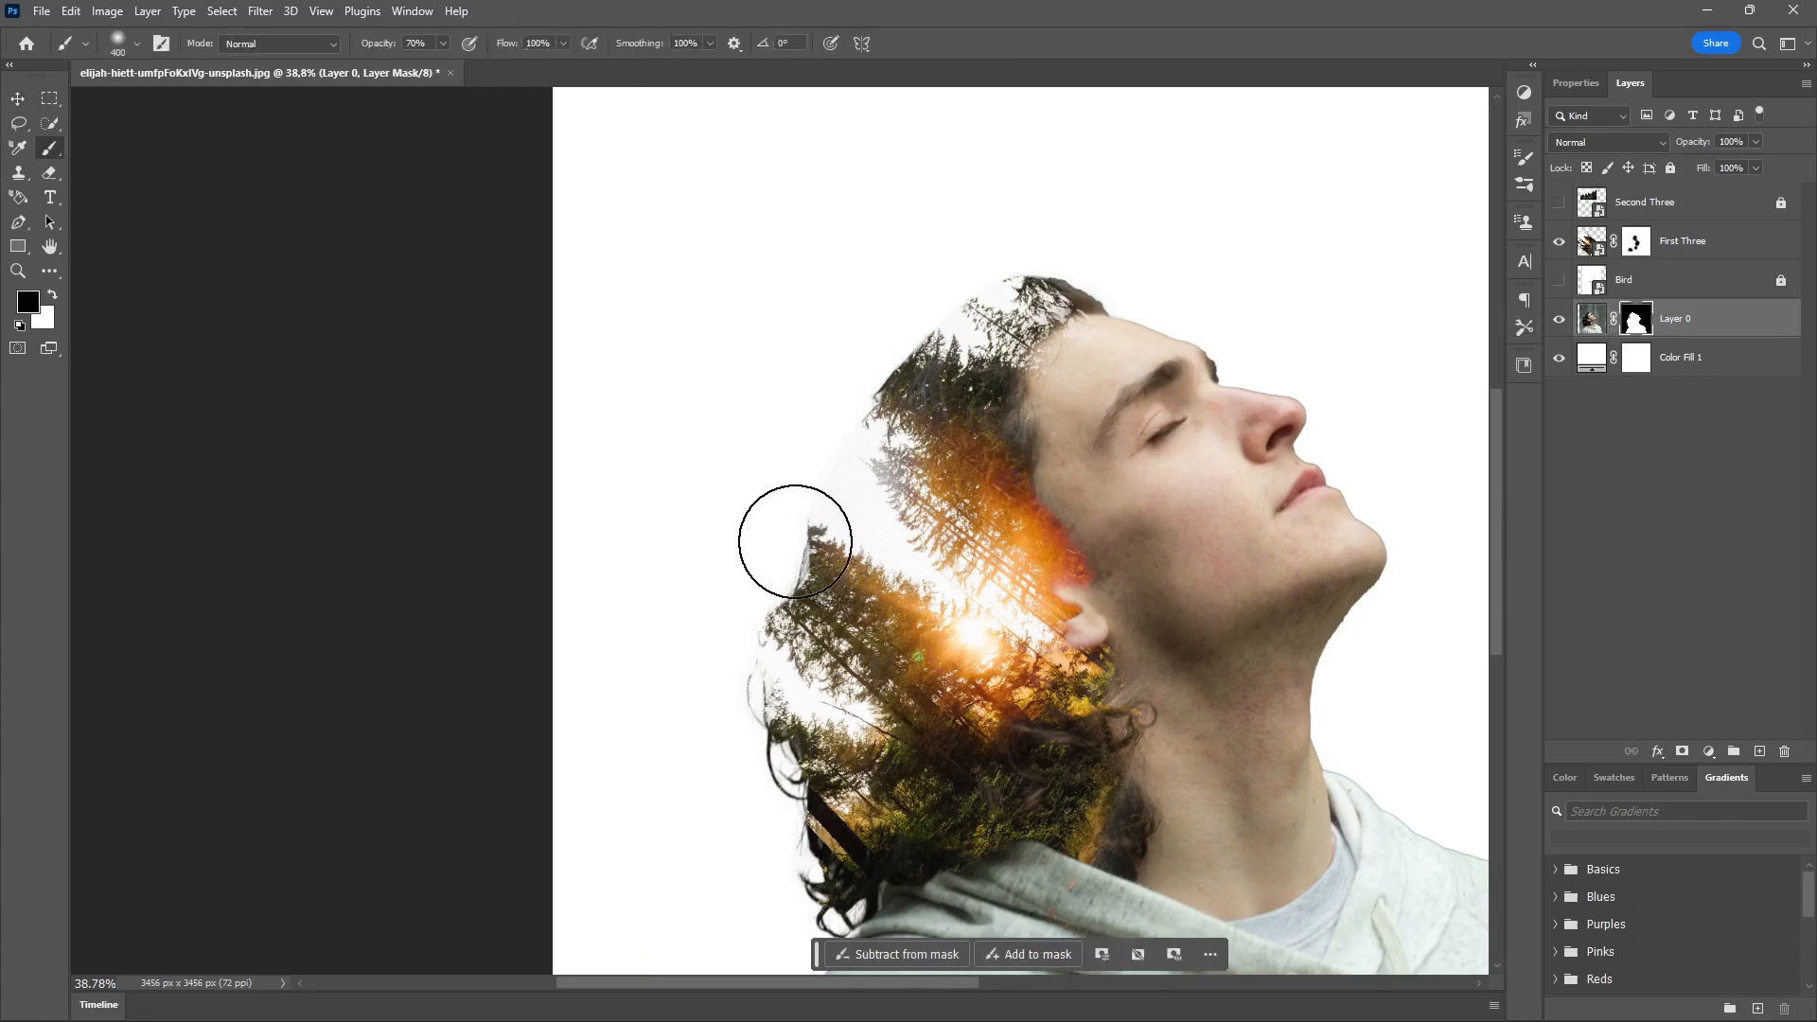
- Try painting white on Layer 0's mask at the back of the head with the 400 px brush
key("x")
left_click_drag(803, 491, 828, 503)
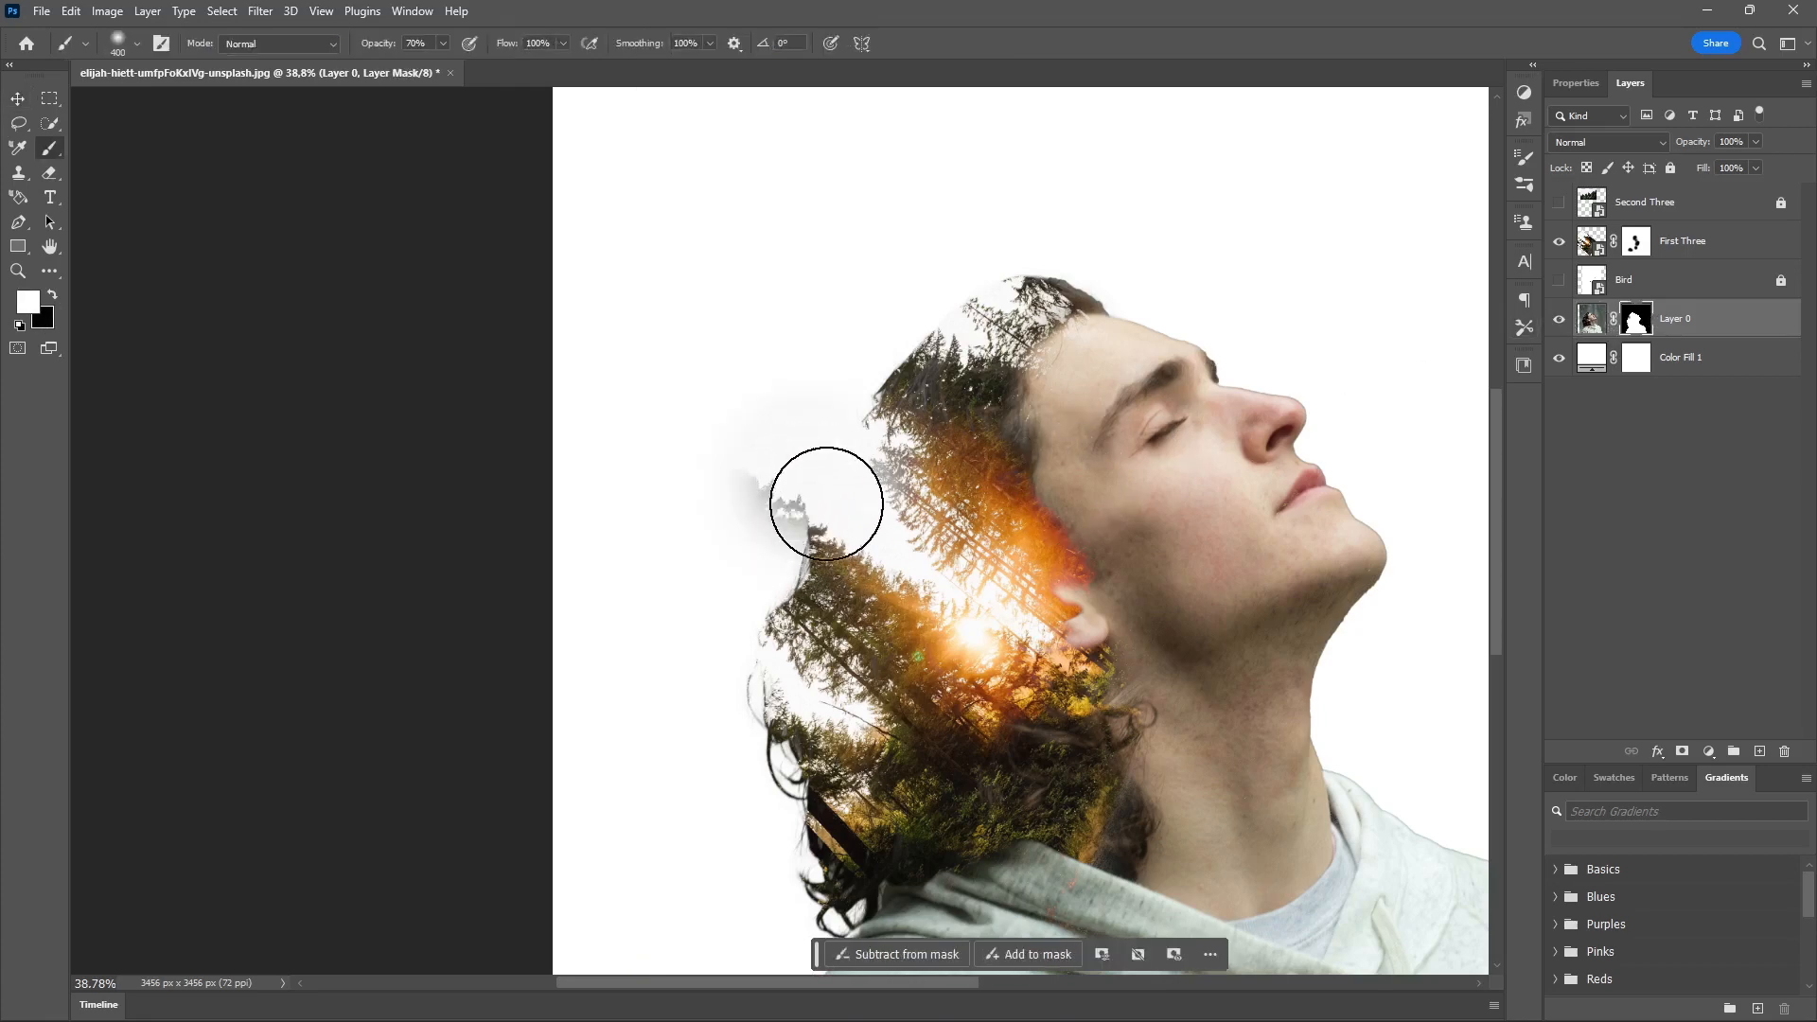
key("ctrl+z")
- Mask the pale gap behind the head on Layer 0 with a black 175 px brush at 100% opacity, finishing at 71%
key("bracketleft")
key("bracketleft")
key("bracketleft")
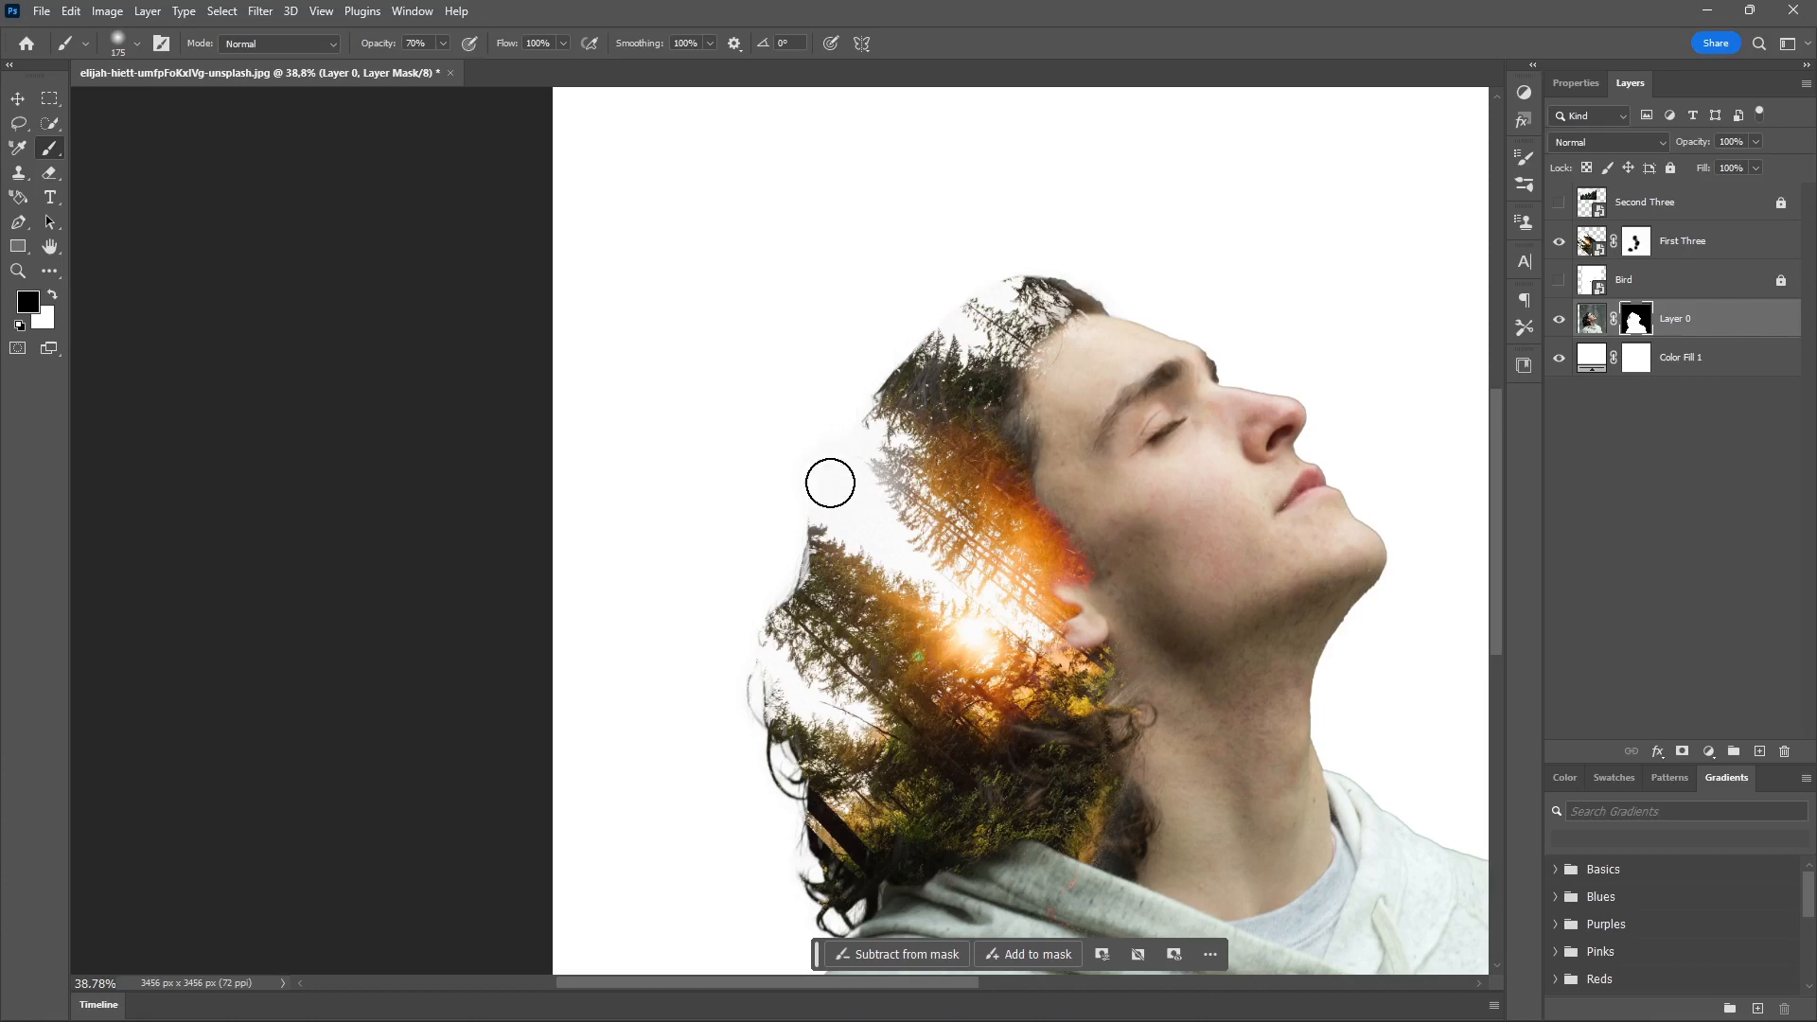
scroll(833, 462, "up", 2)
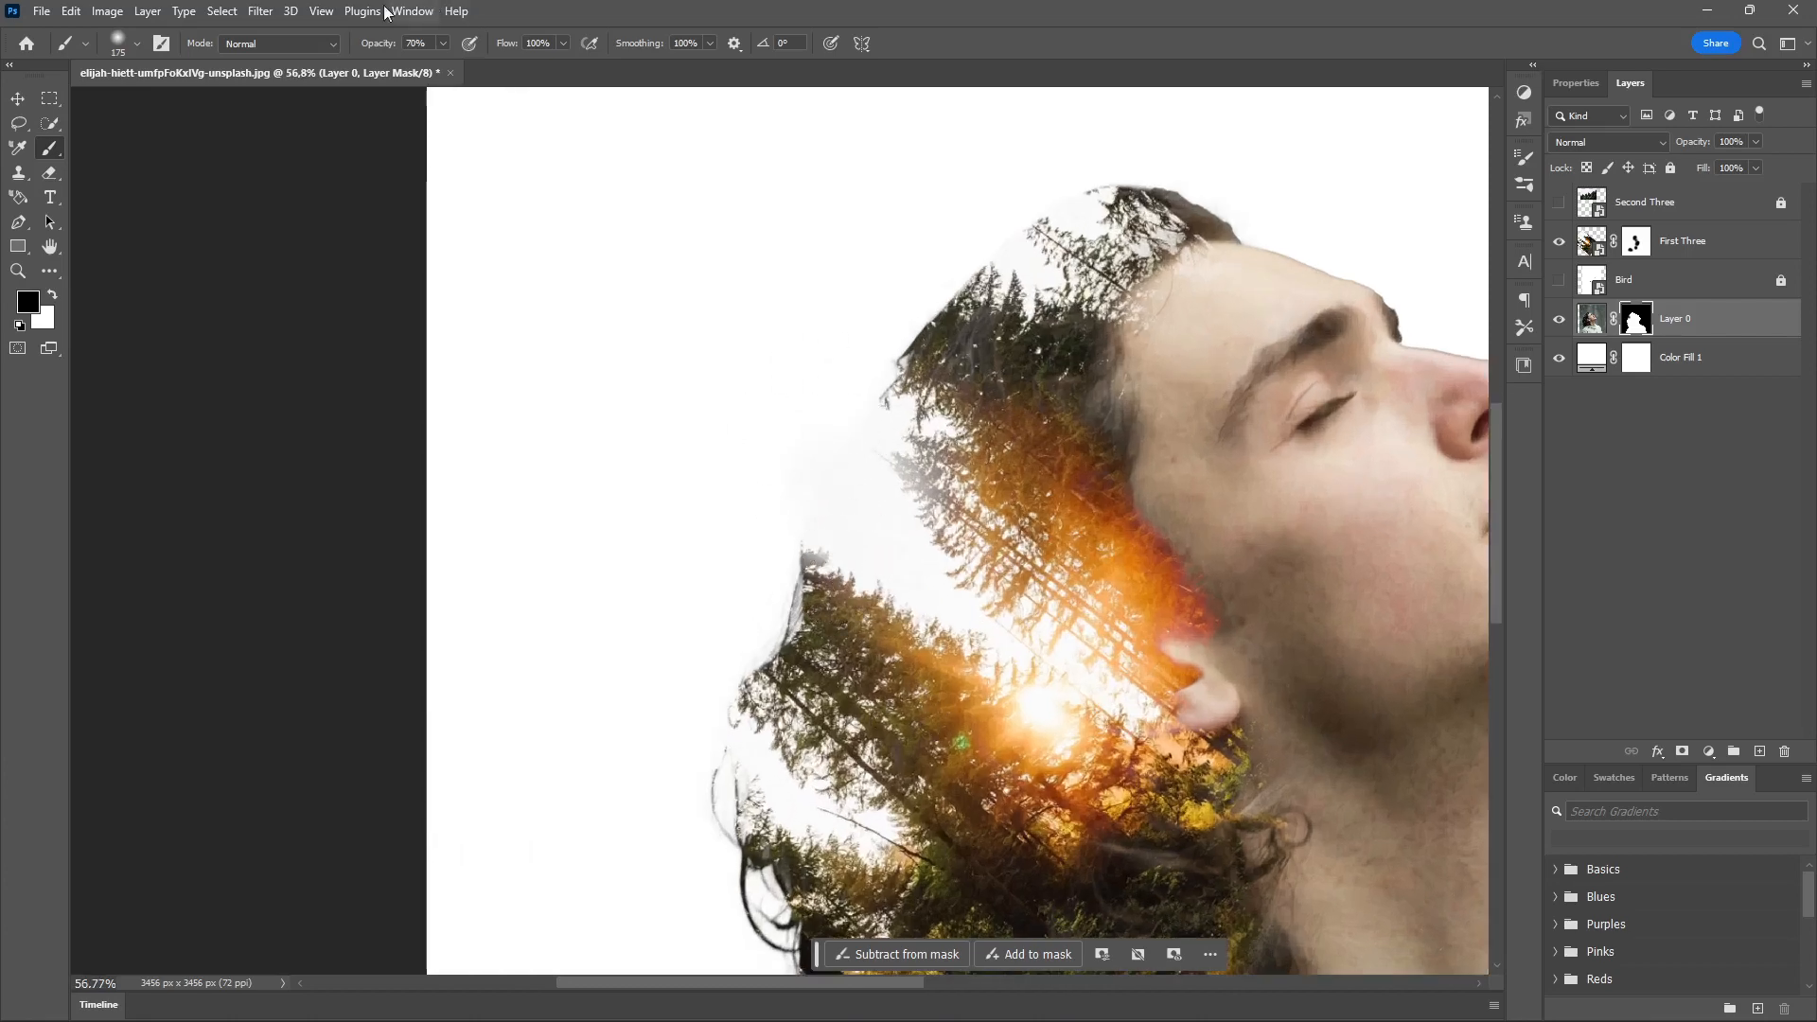
key("0")
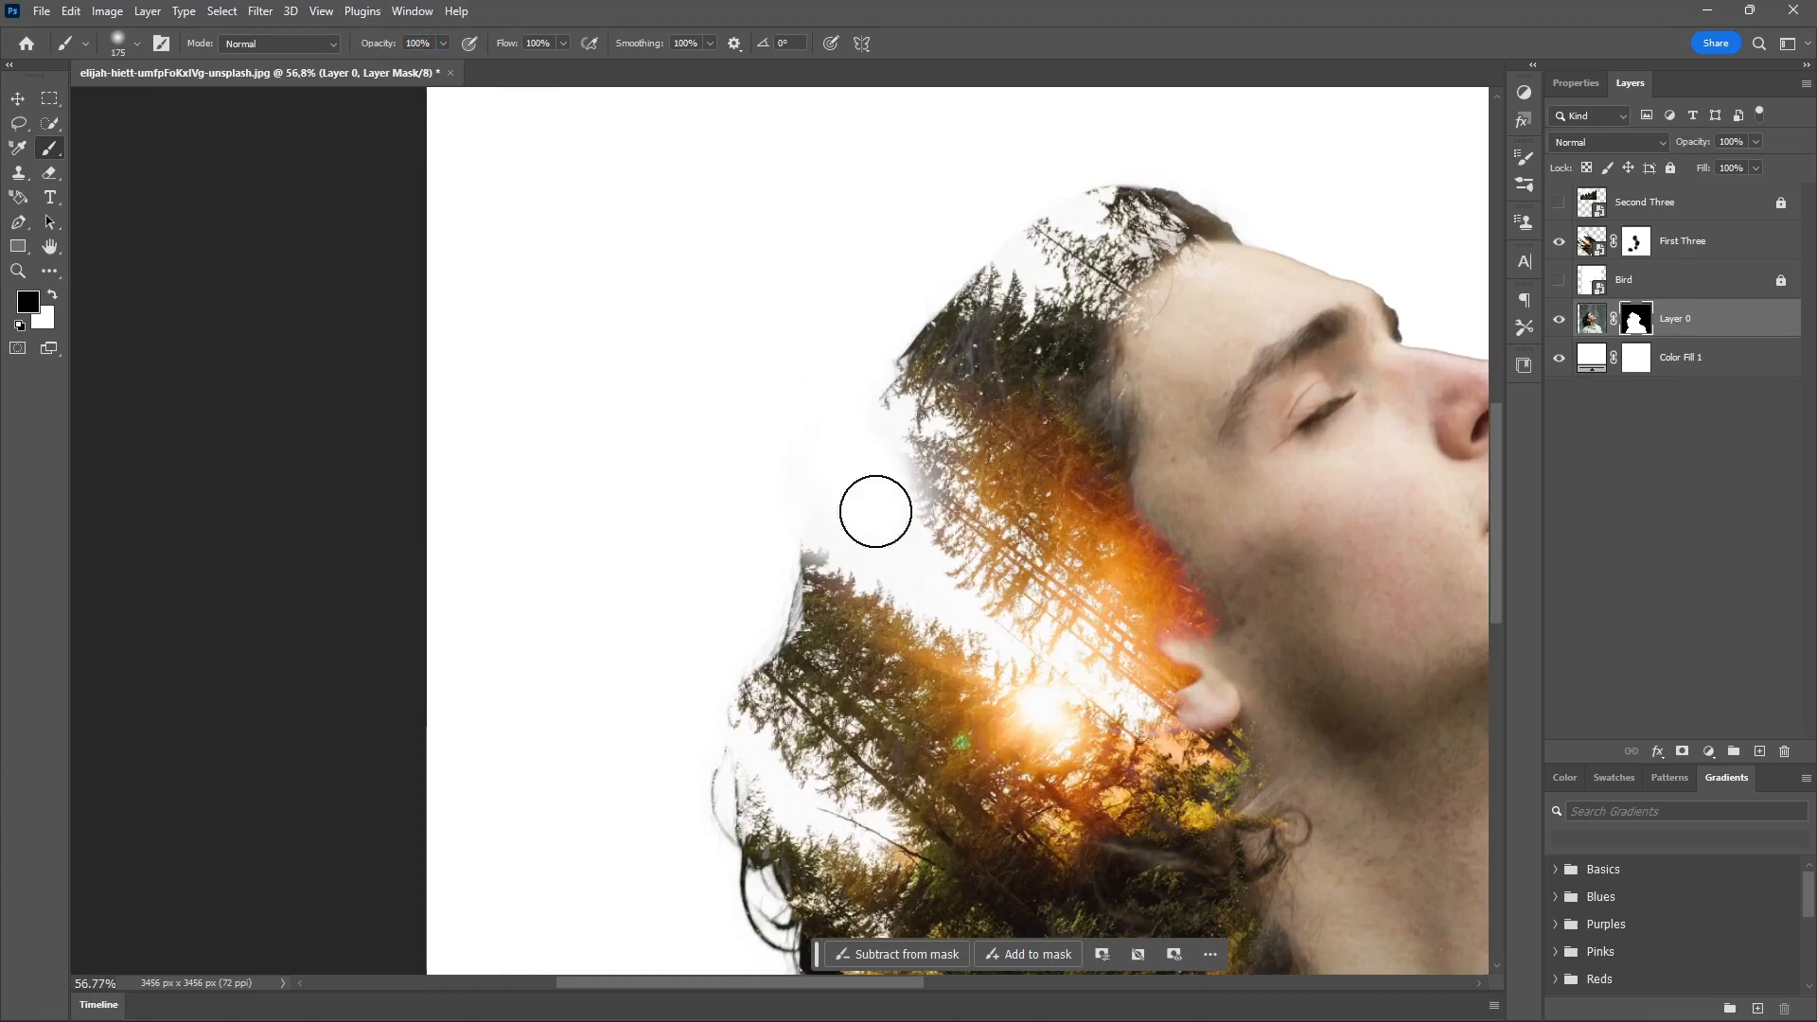
mouse_move(790, 452)
left_mouse_down()
mouse_move(830, 523)
mouse_move(775, 416)
mouse_move(876, 590)
mouse_move(814, 458)
mouse_move(918, 575)
left_mouse_up()
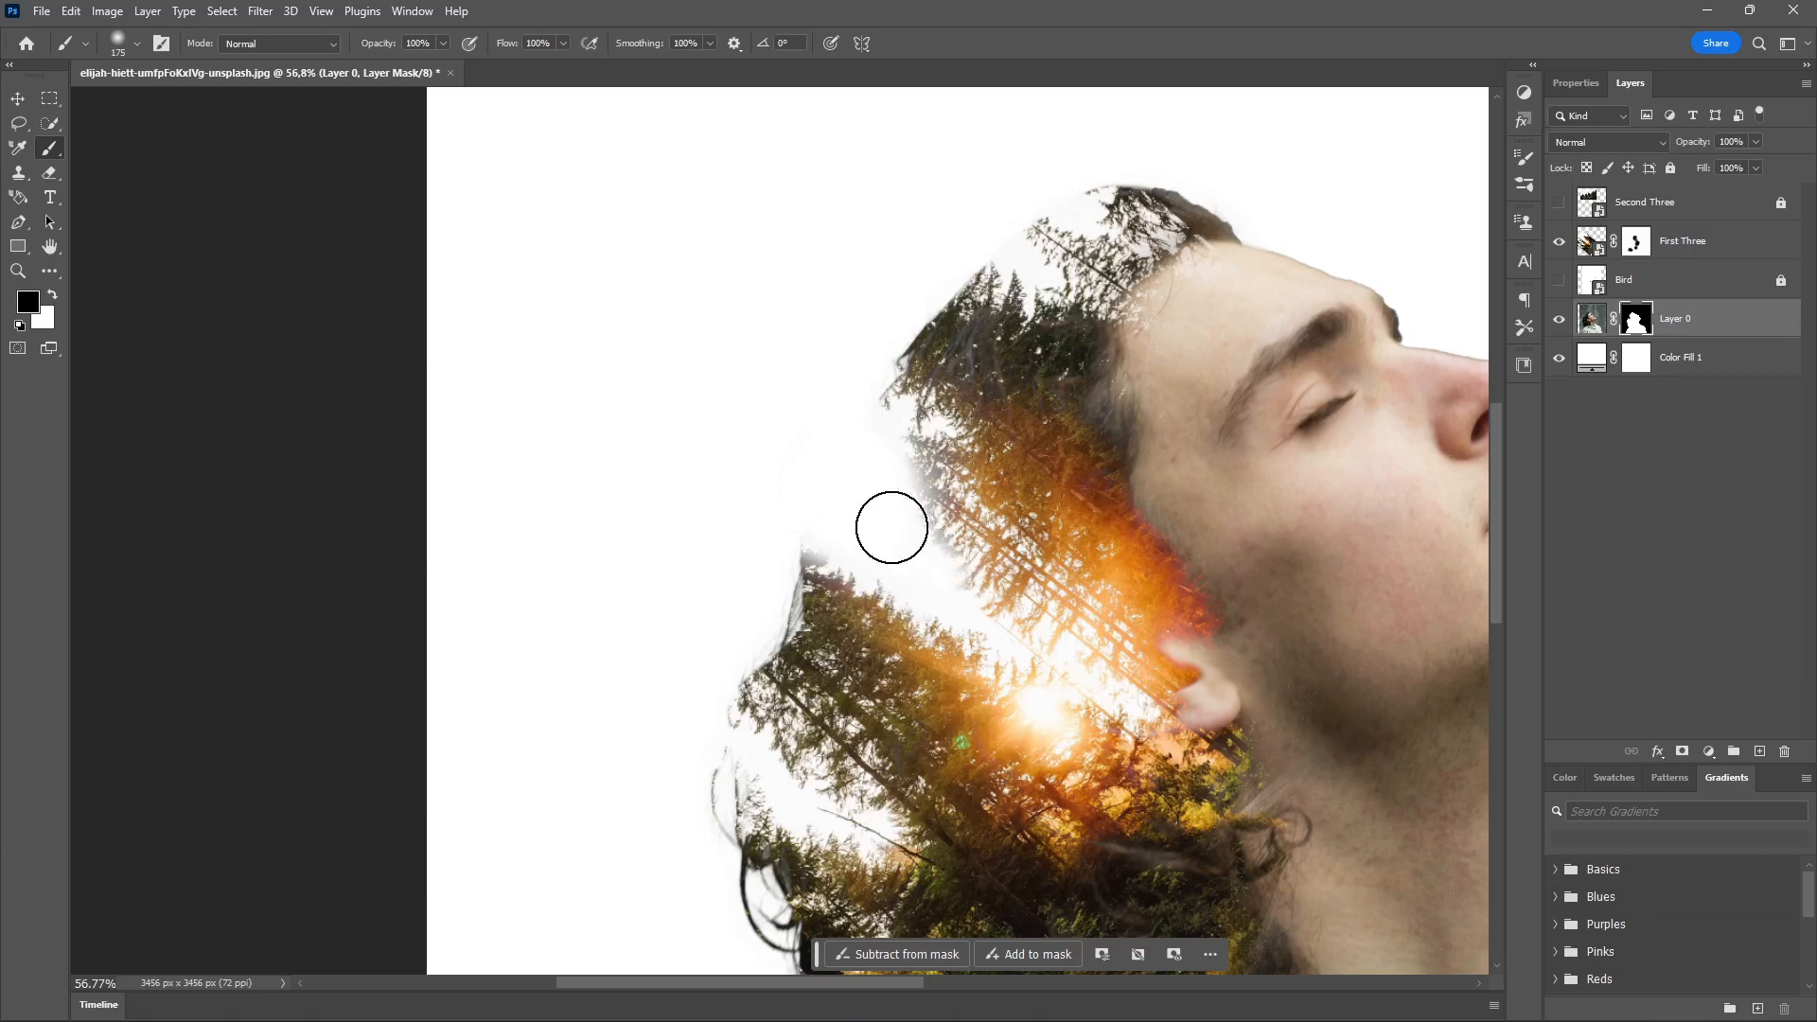
left_click_drag(820, 520, 824, 502)
left_click_drag(372, 51, 356, 51)
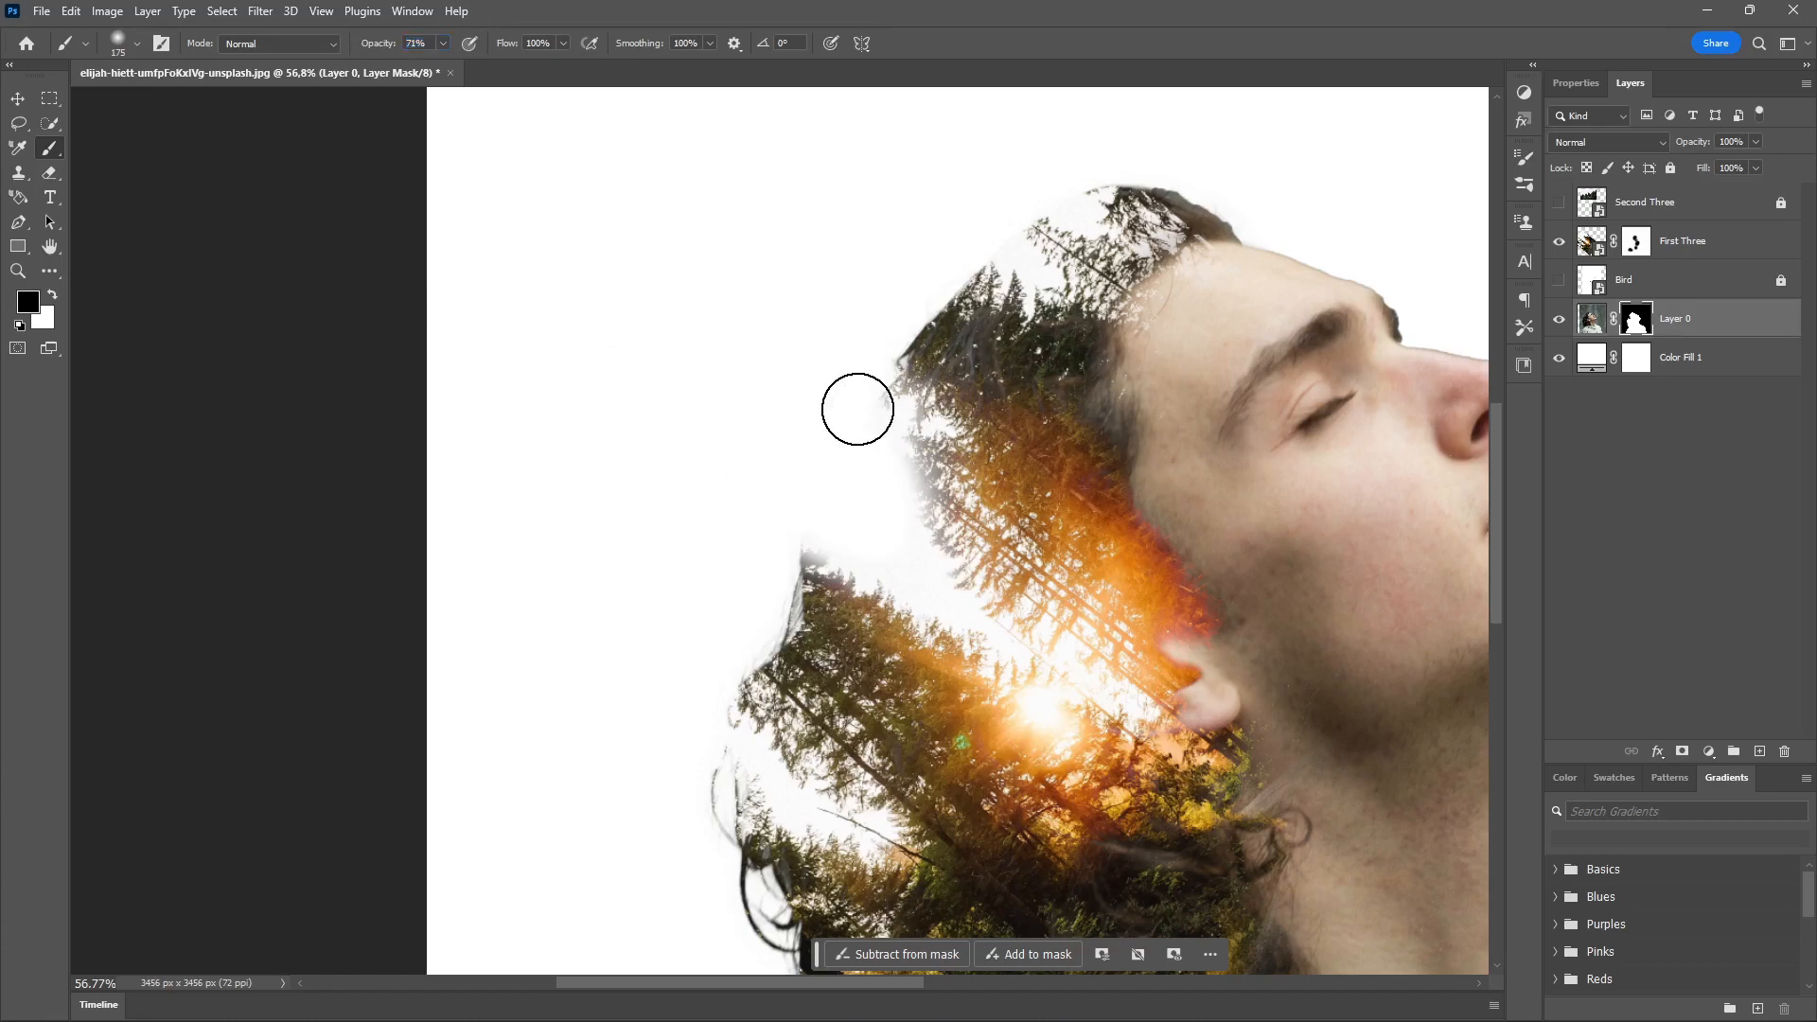
- Try masking First Three in the bright gap behind the head, and restore that spot with white
left_click(928, 558, "ctrl")
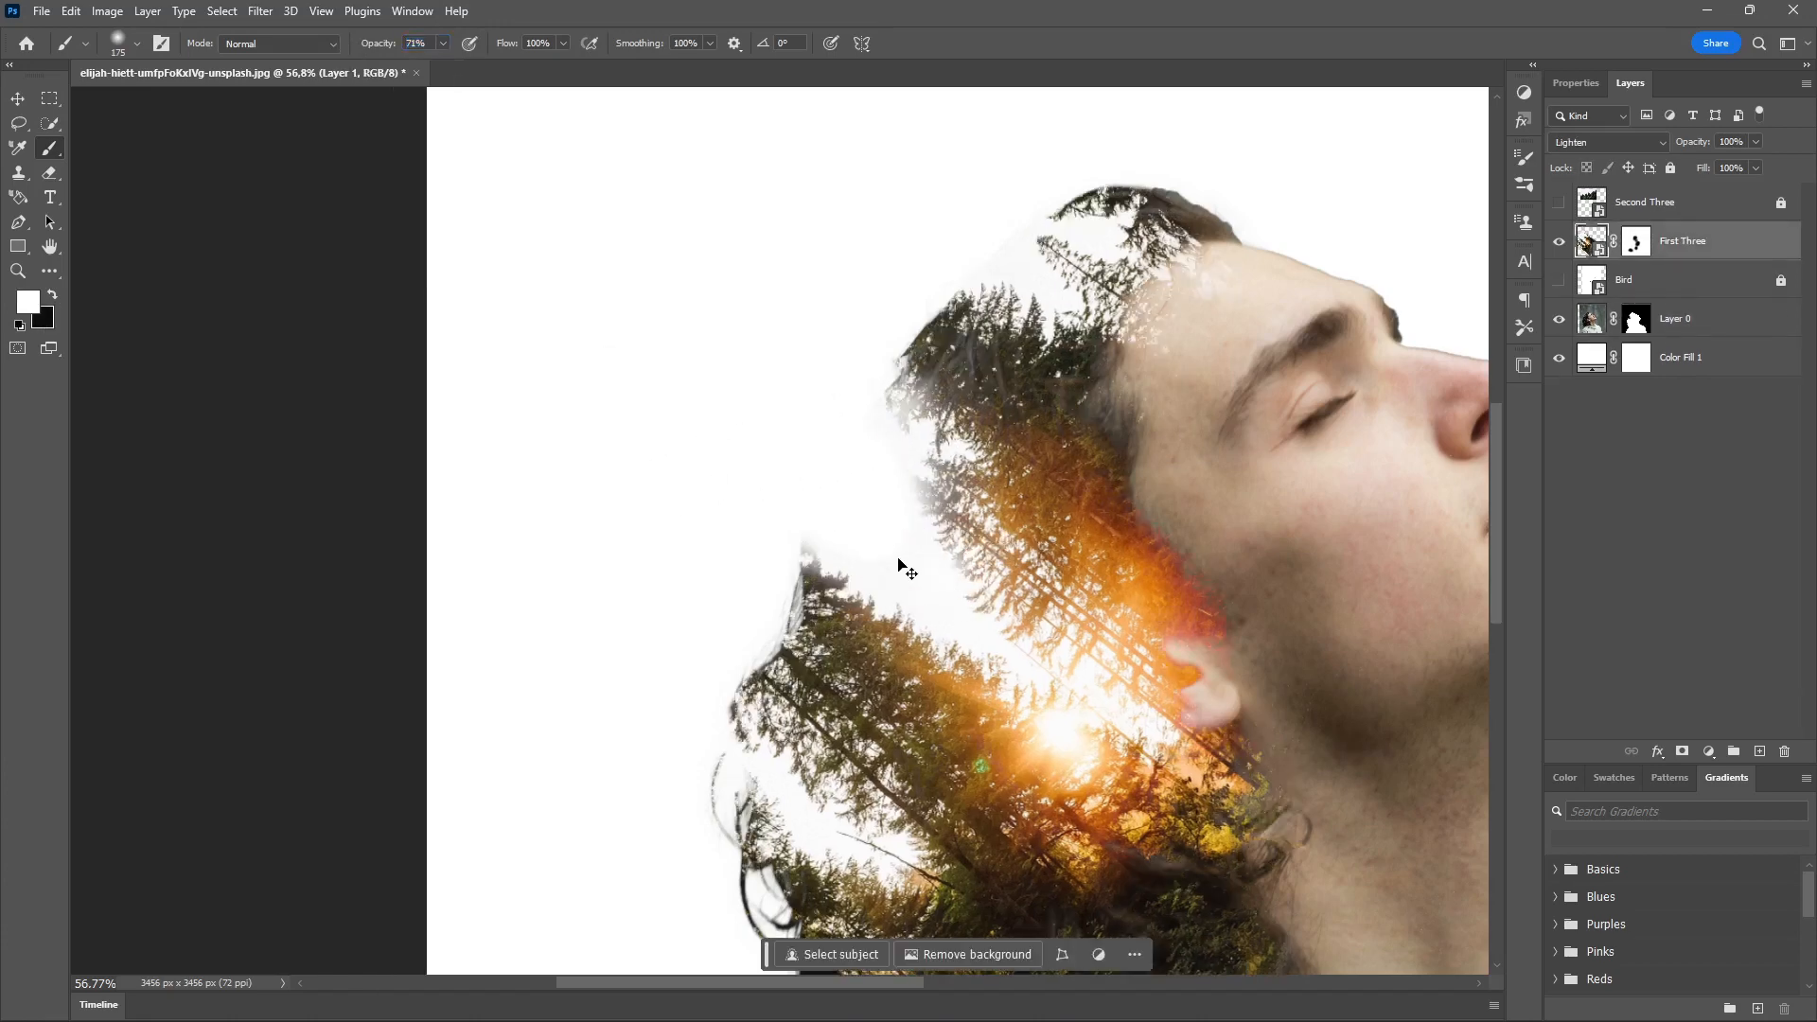
key("ctrl+z")
left_click_drag(908, 566, 932, 620)
key("ctrl+z")
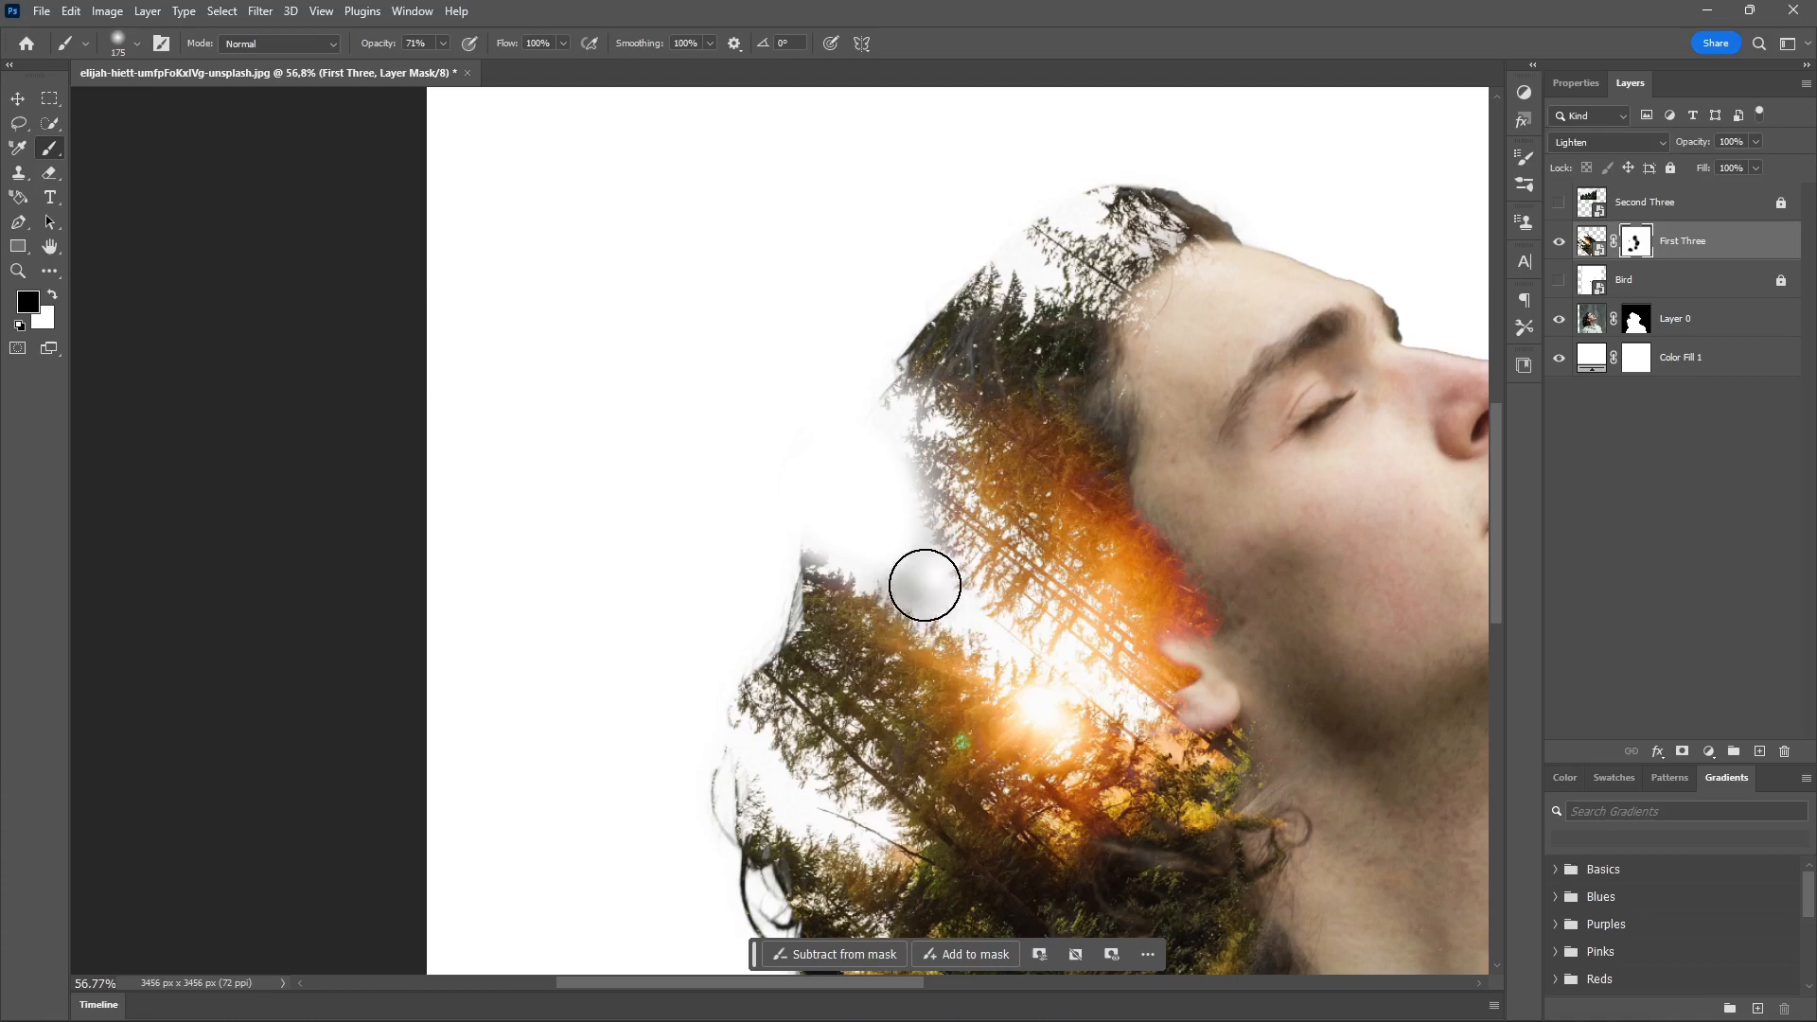
key("x")
left_click(925, 566)
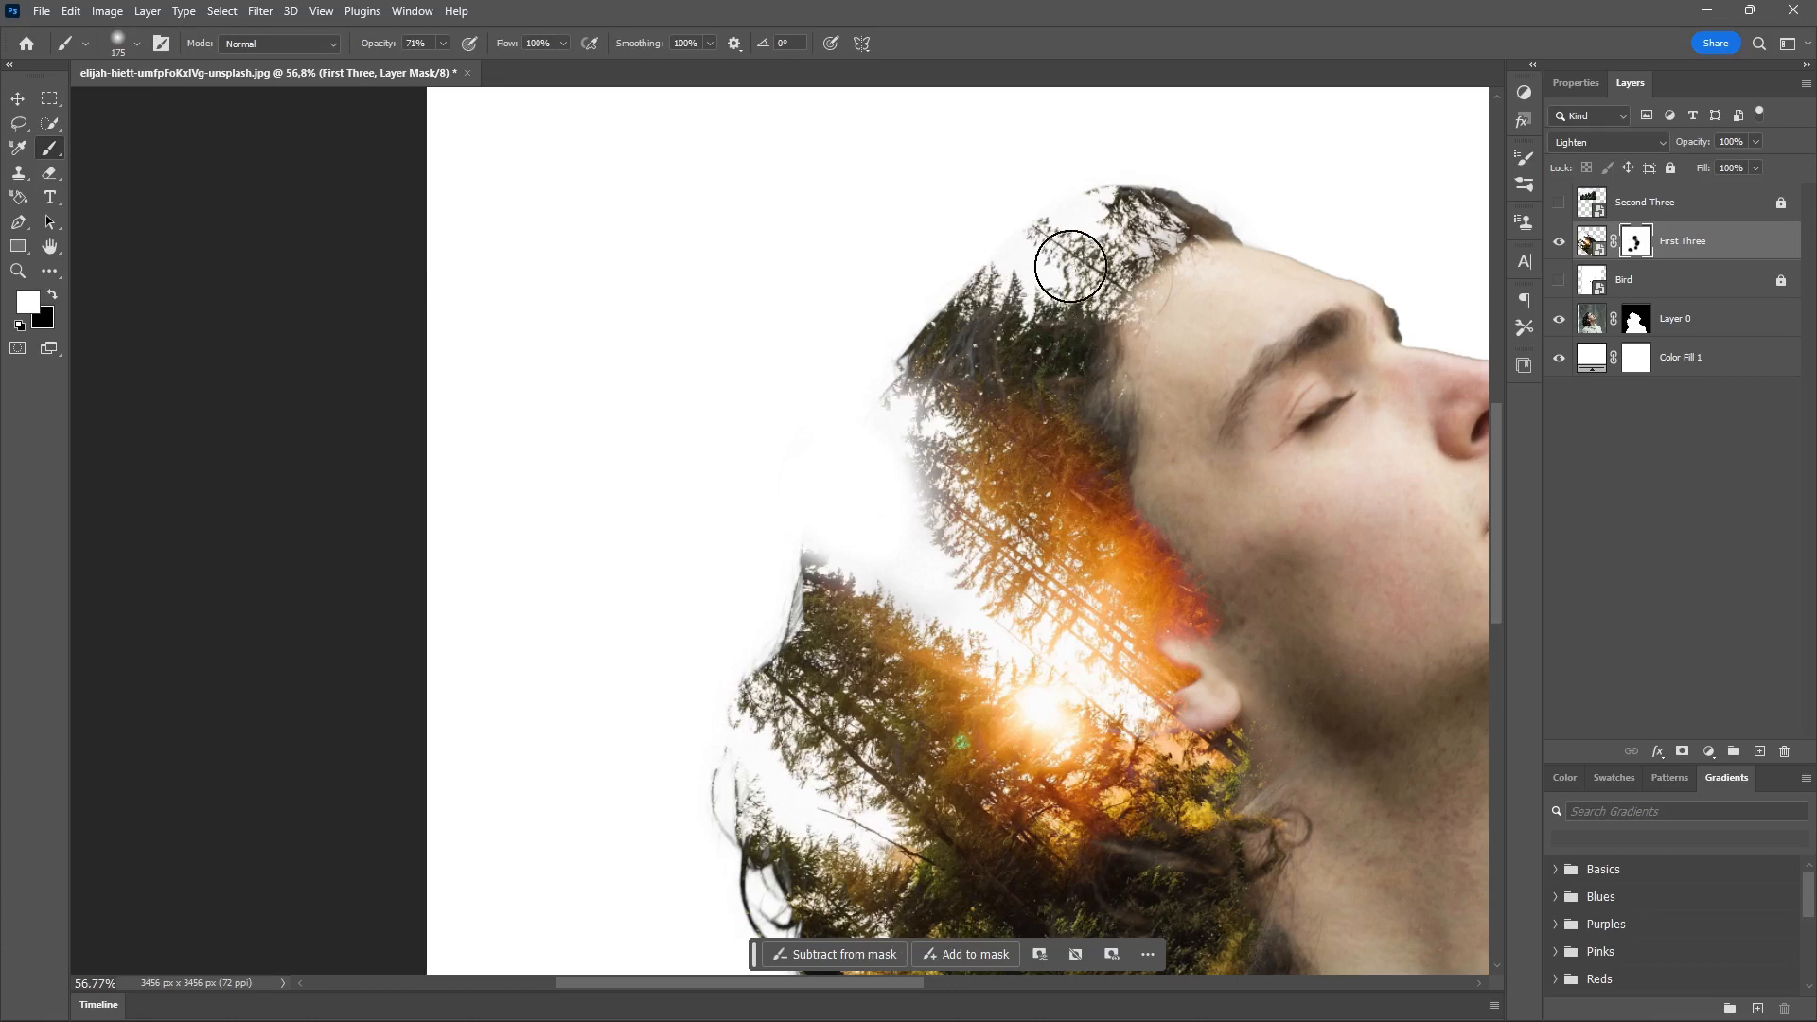
- Paint black on Layer 0's mask at the crown to hide the sparse branches, undoing the excess dabs over the trees
left_click(1647, 319)
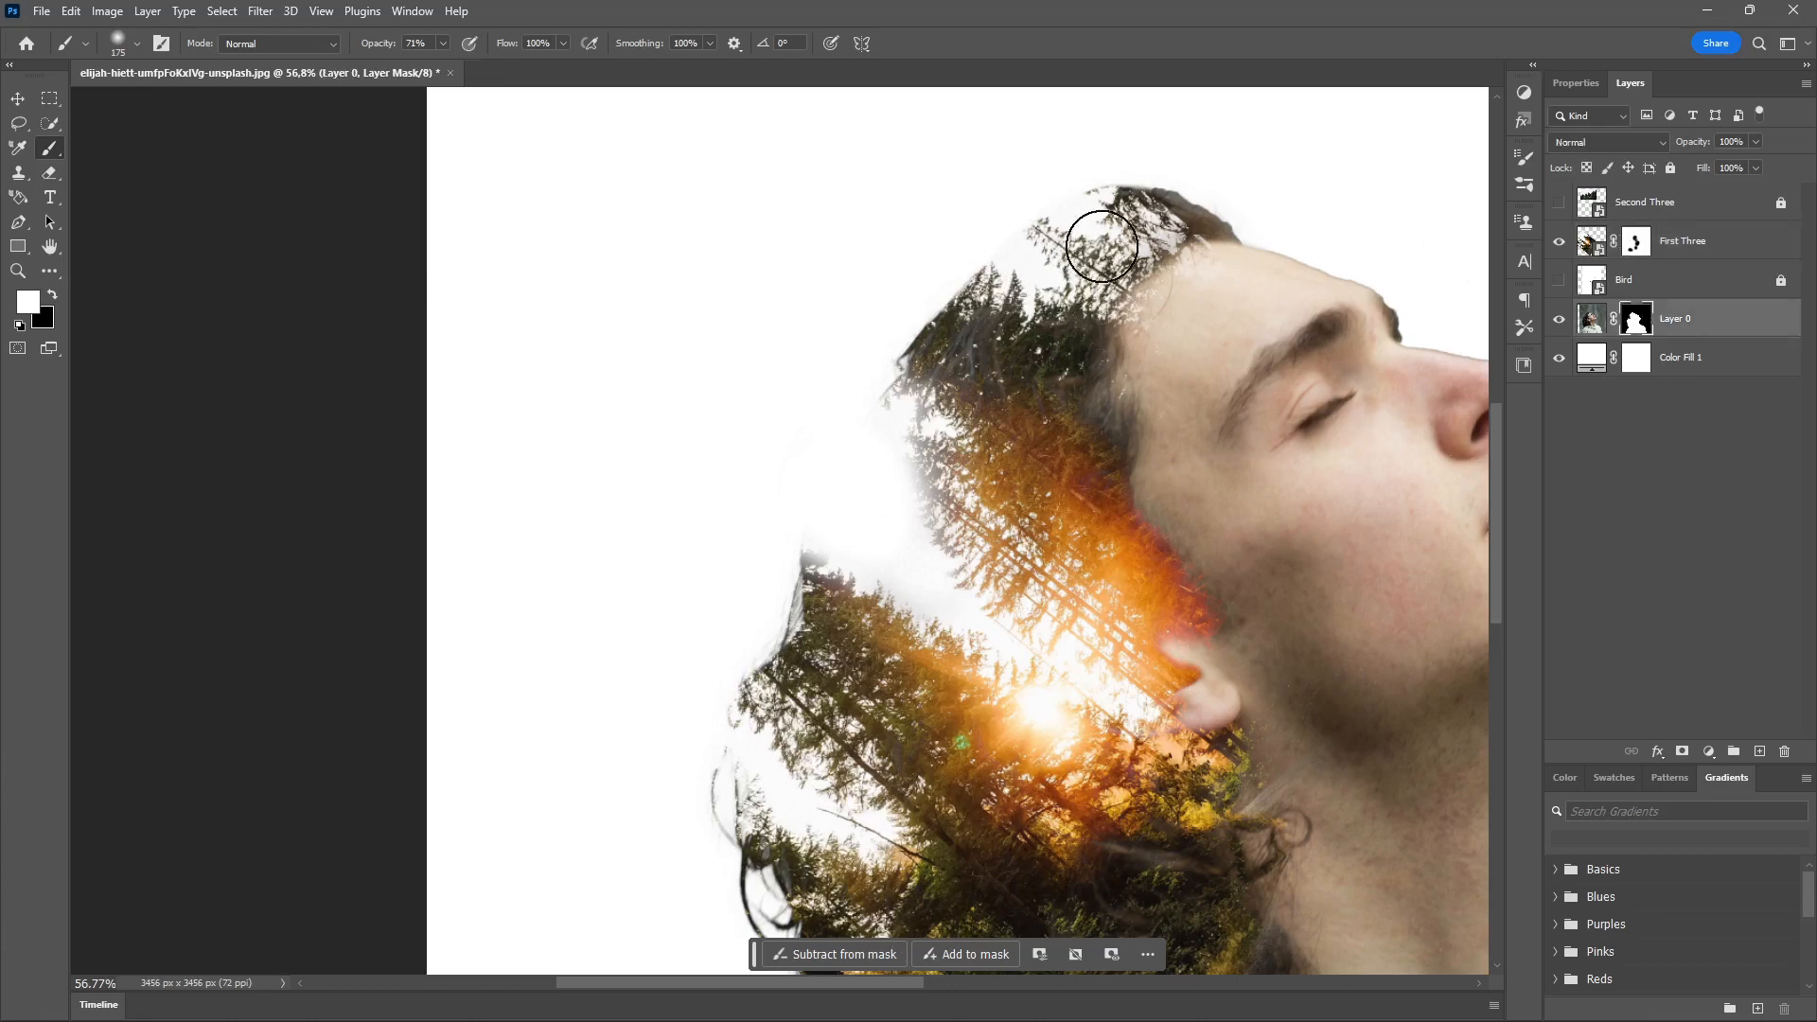
key("ctrl+z")
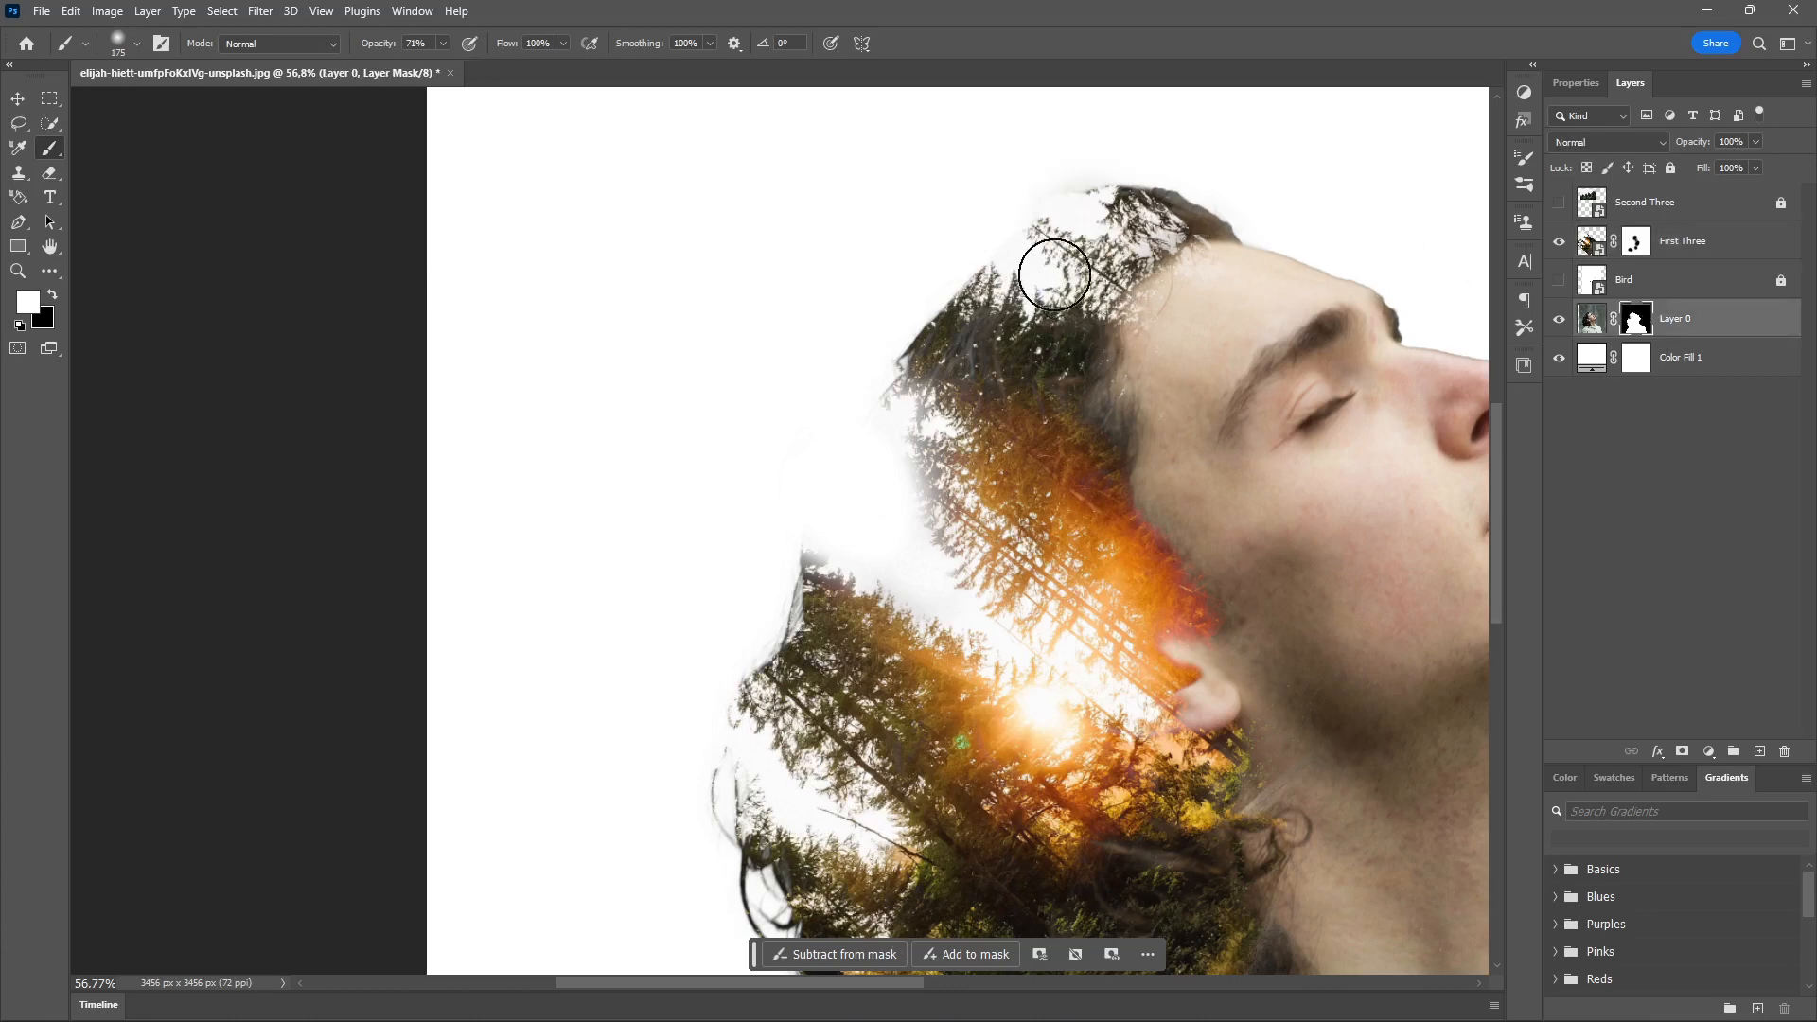
key("x")
mouse_move(1042, 238)
left_mouse_down()
mouse_move(1076, 205)
mouse_move(1014, 243)
left_mouse_up()
left_click(1007, 316)
left_click(1007, 309)
left_click(1007, 290)
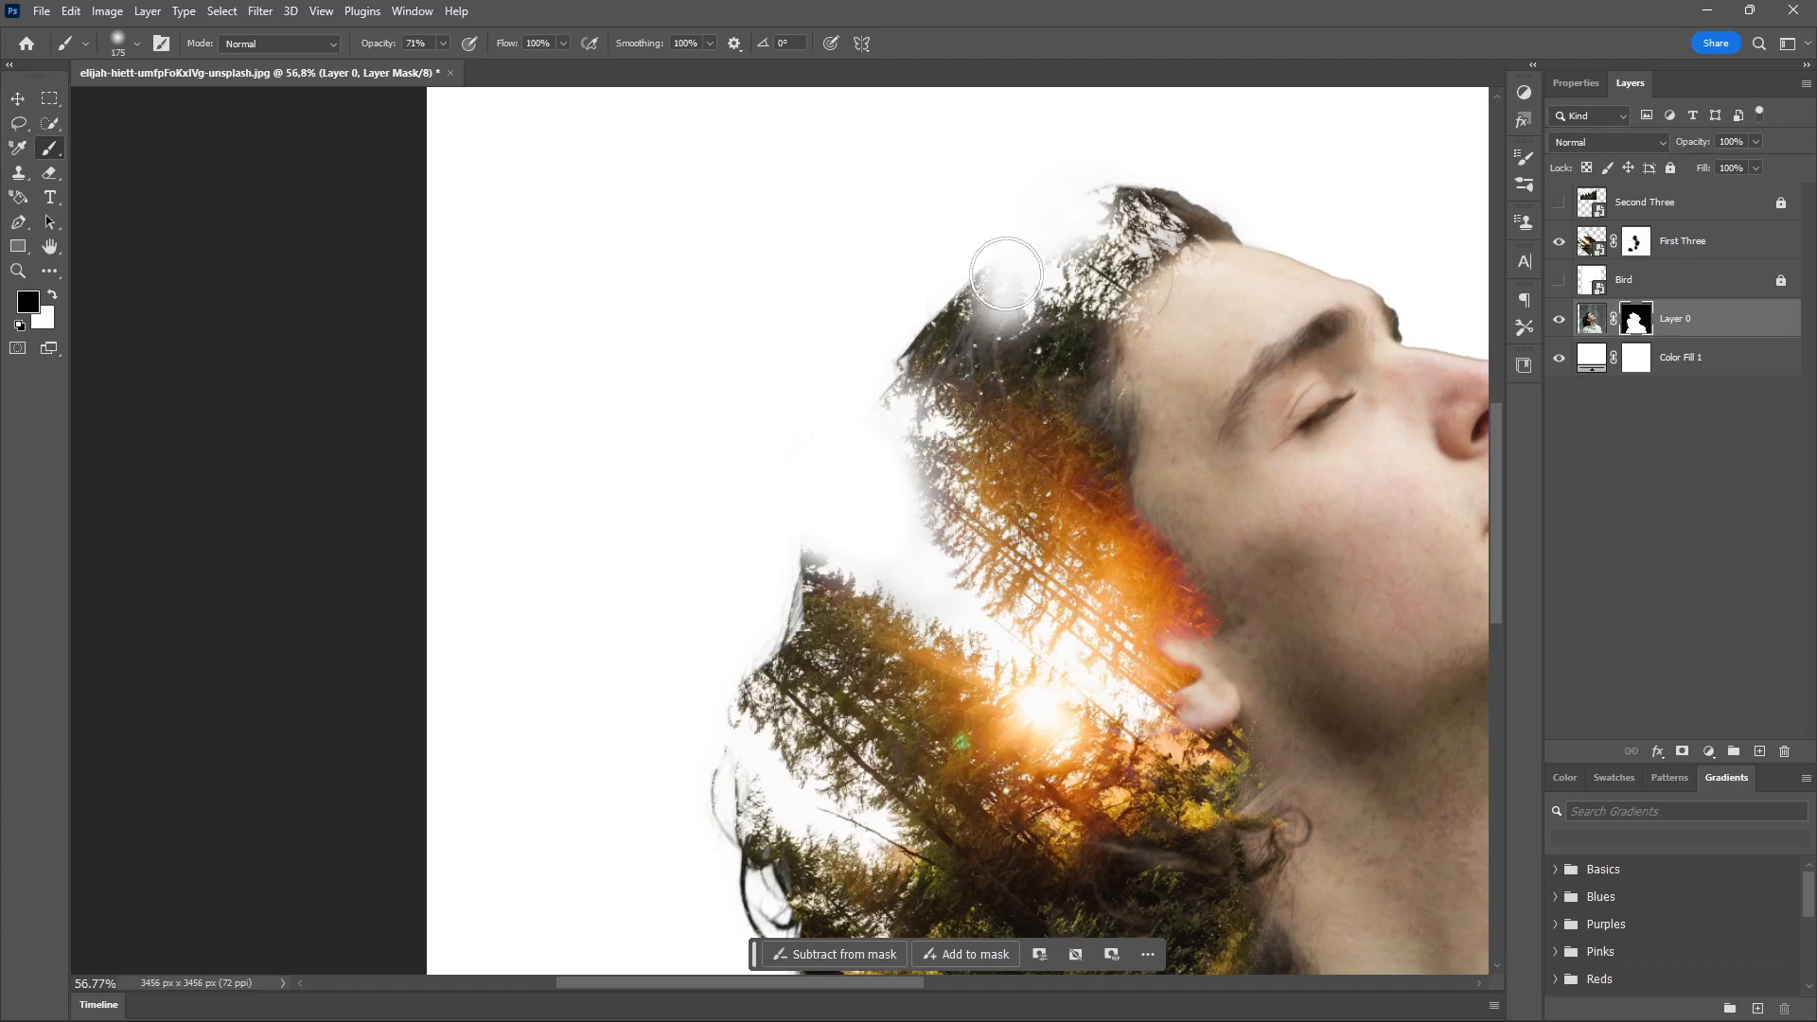
key("ctrl+z")
key("ctrl+z")
- Add a new layer above First Three and brush white over the gap behind the head at 44% opacity
left_click(1023, 262, "ctrl")
key("ctrl+shift+alt+n")
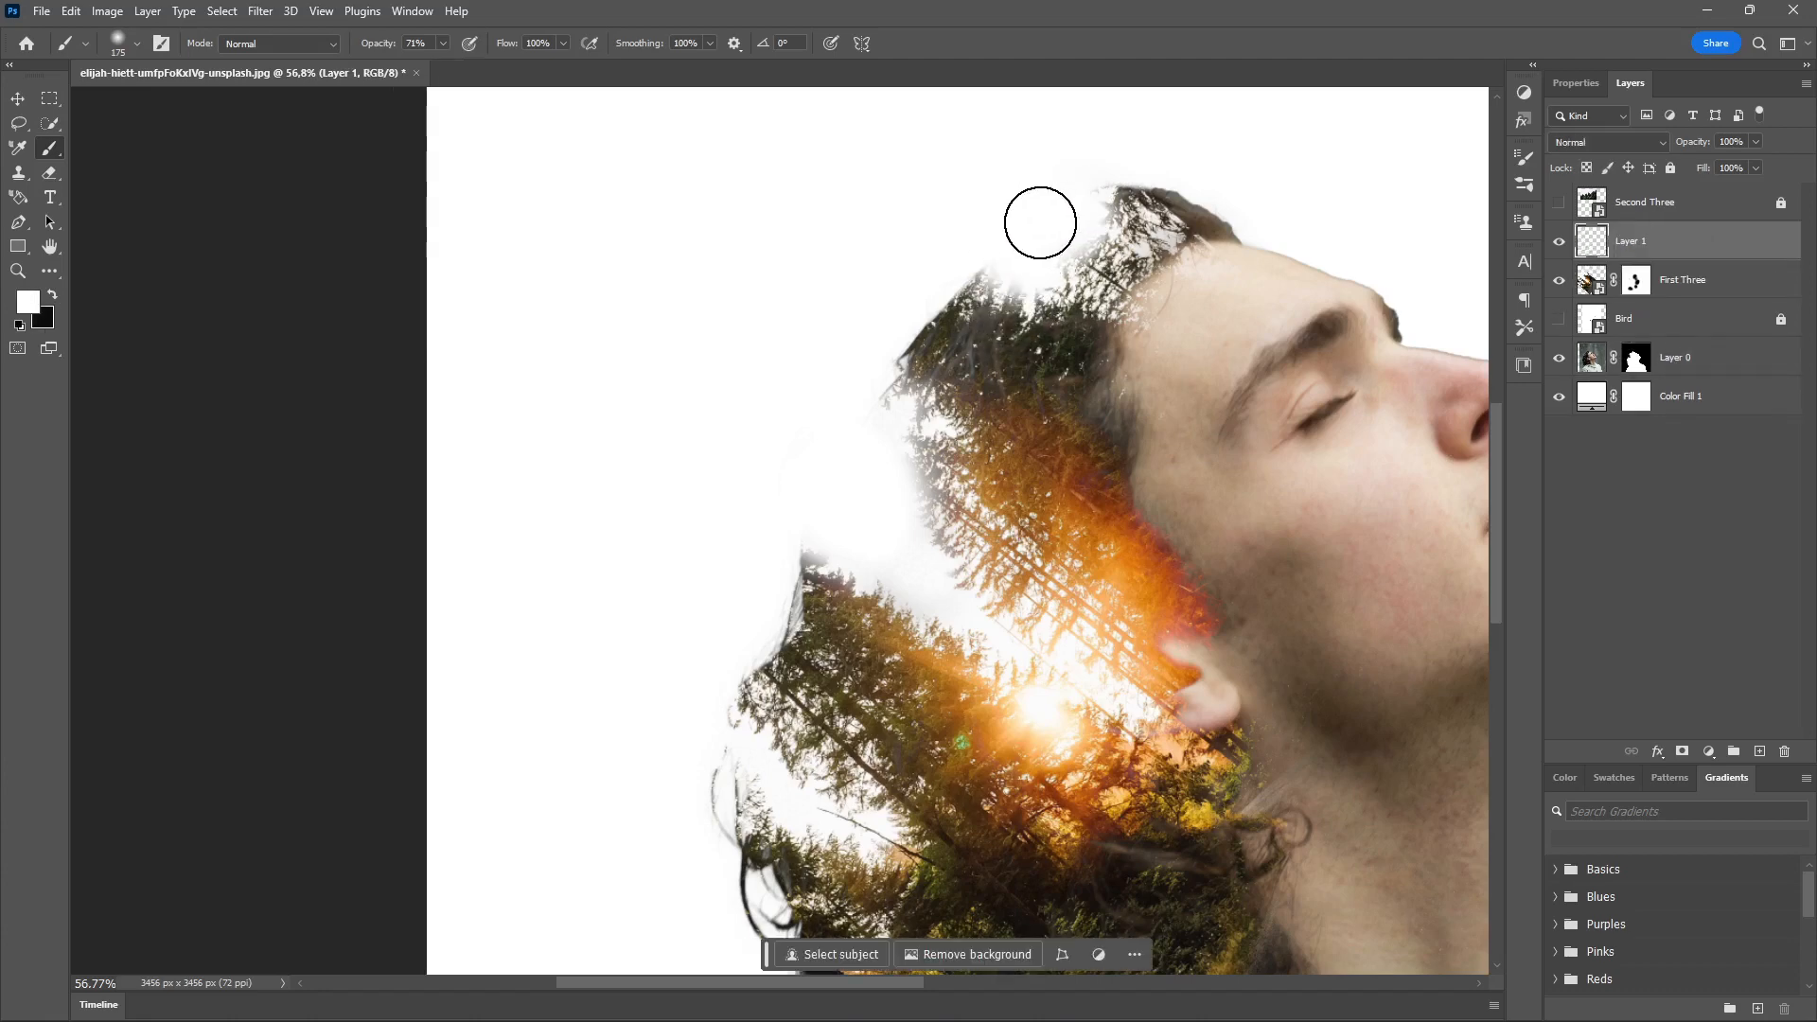
scroll(1040, 223, "down", 4)
scroll(941, 410, "up", 3)
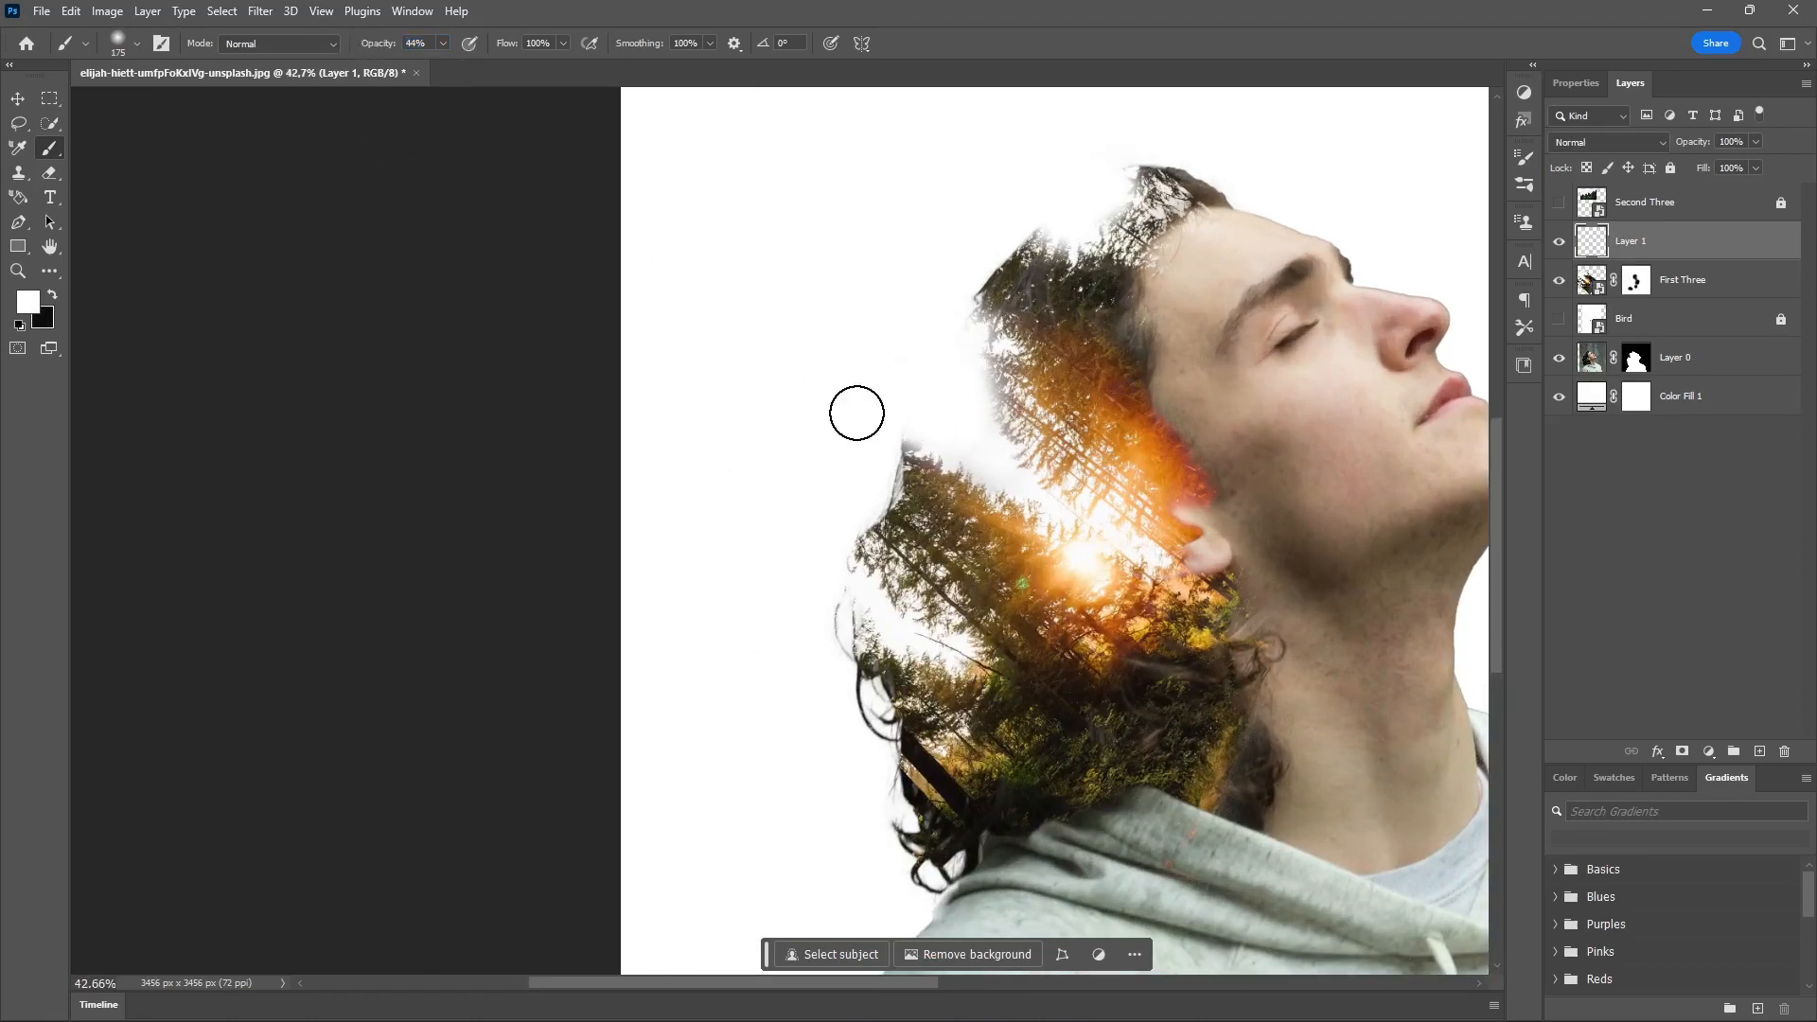
left_click_drag(917, 447, 1007, 530)
key("ctrl+z")
mouse_move(981, 434)
left_mouse_down()
mouse_move(1073, 530)
mouse_move(979, 384)
mouse_move(949, 268)
mouse_move(1015, 401)
mouse_move(992, 465)
left_mouse_up()
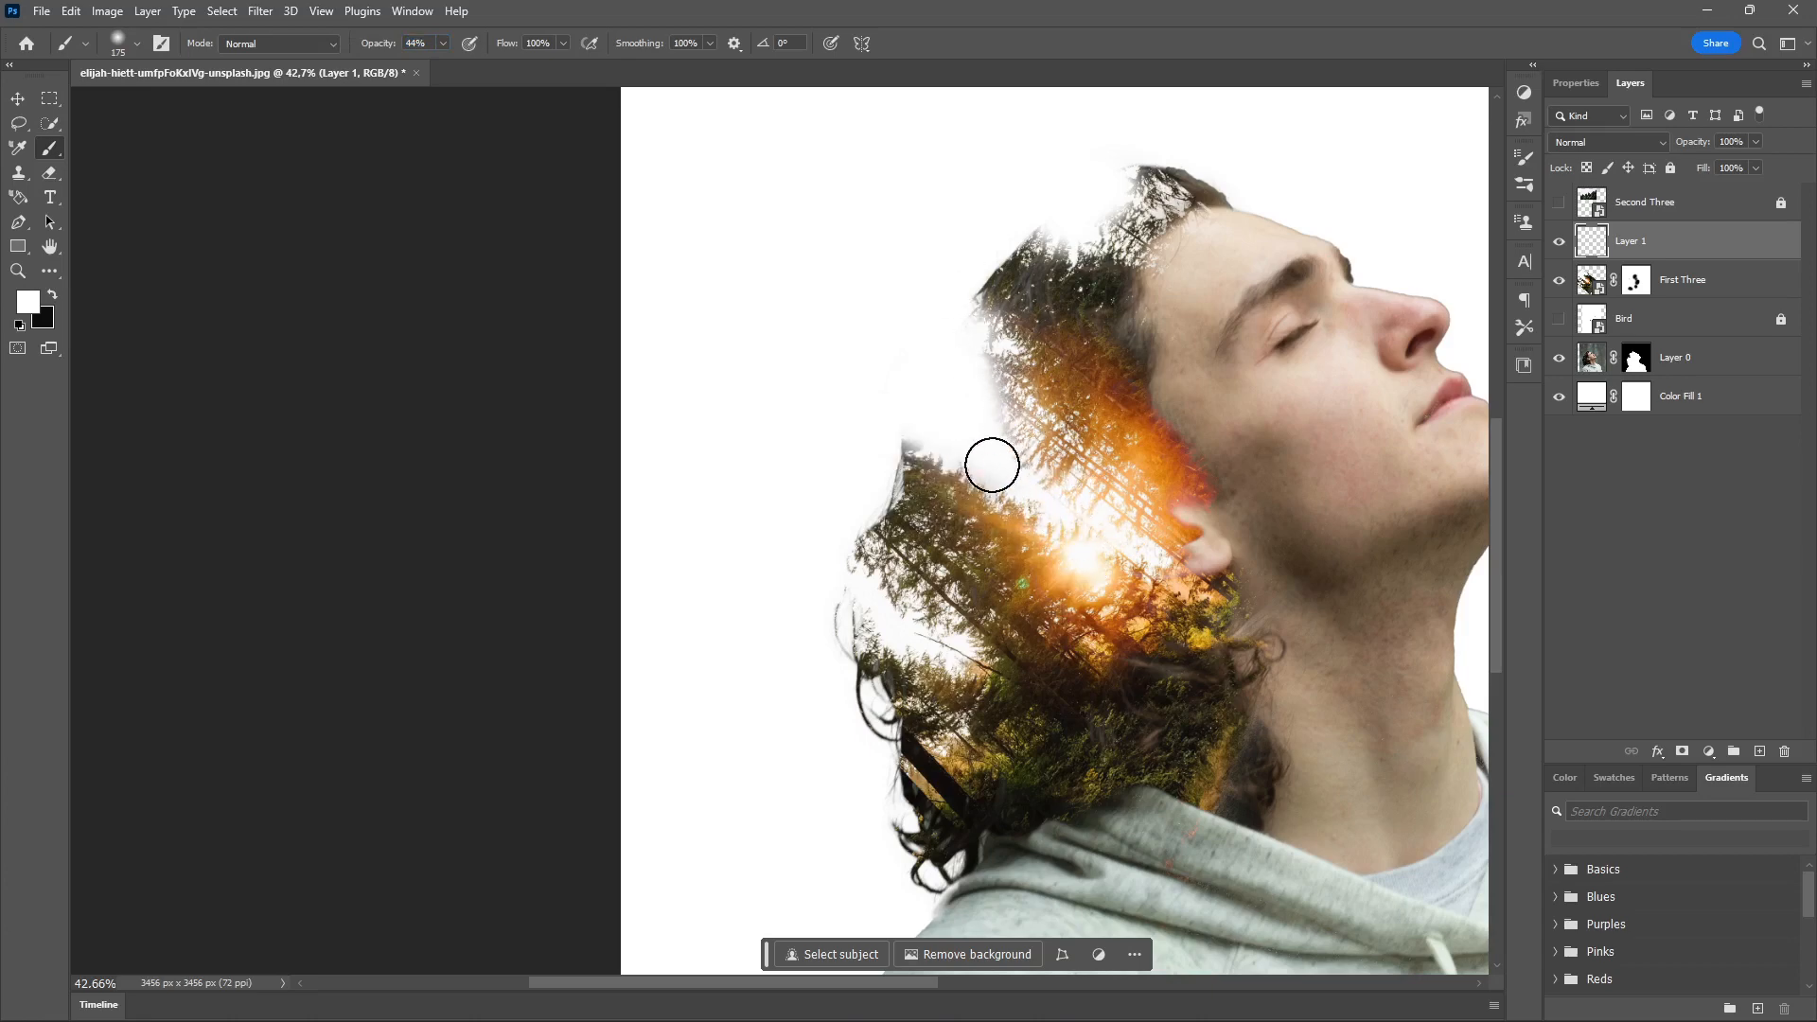
- Examine the whole composite and the blending around the hair, neck and ear up close
scroll(966, 373, "down", 4)
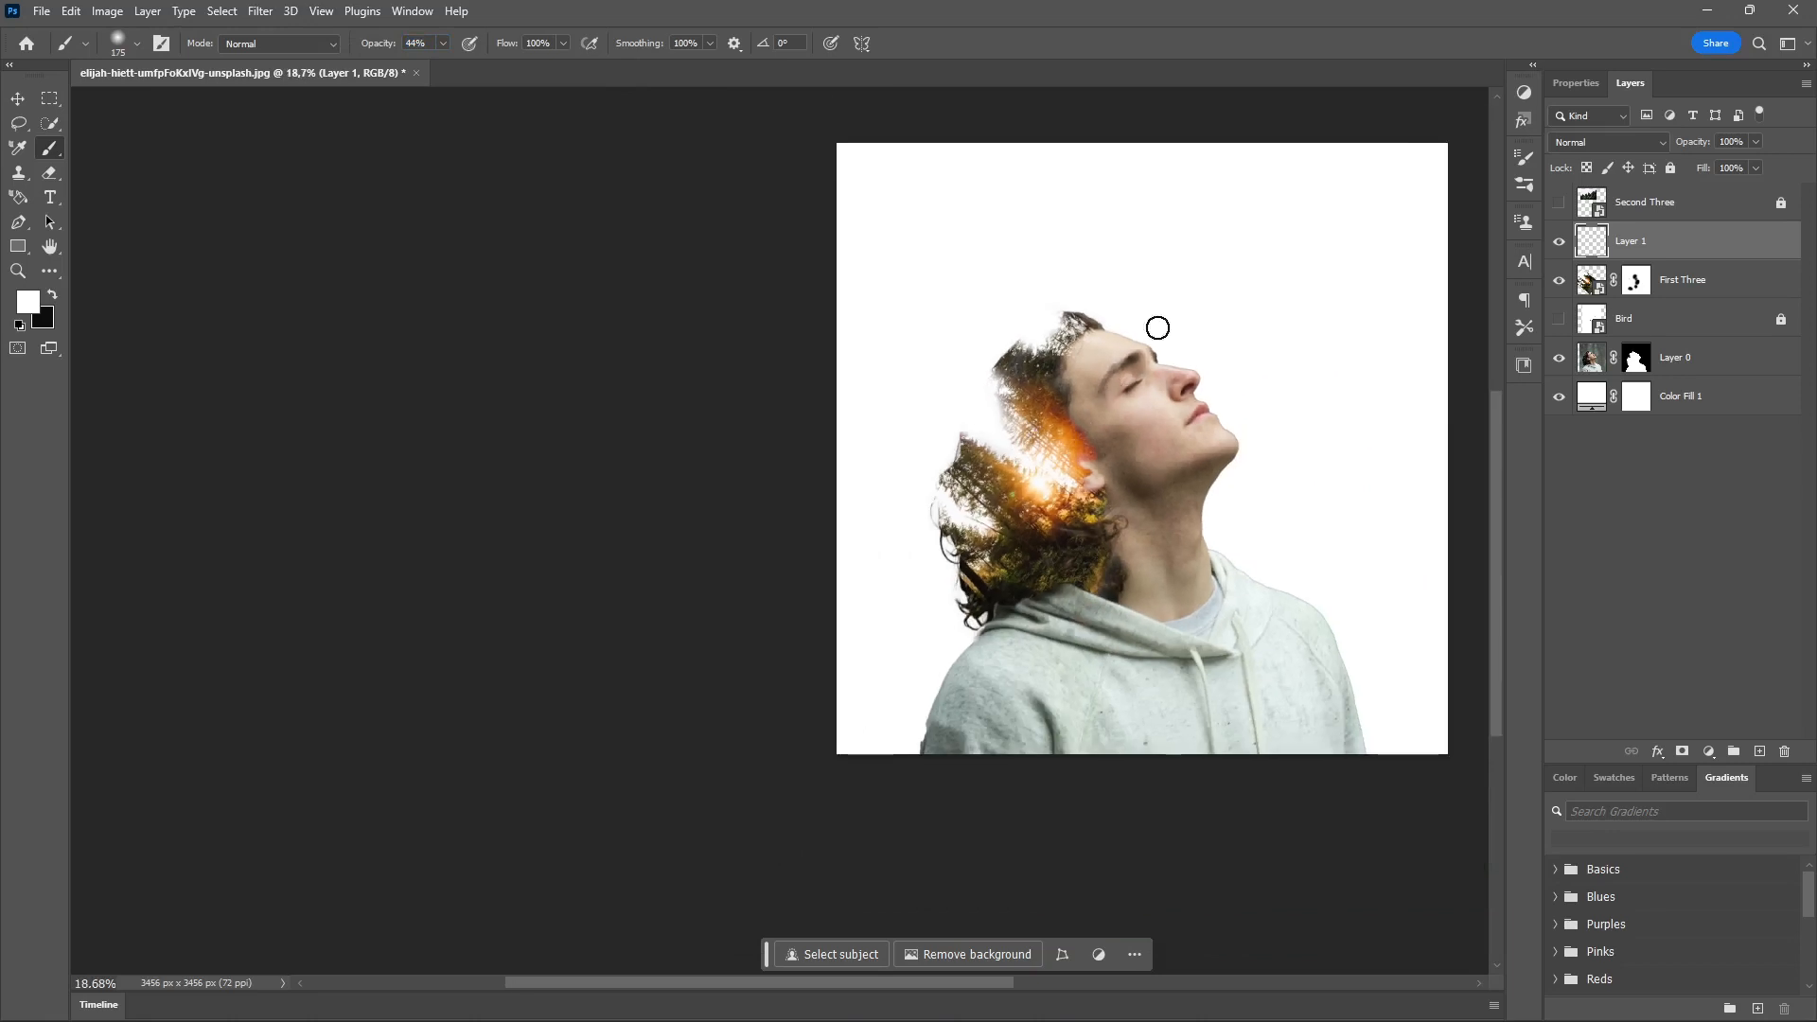
scroll(1189, 277, "up", 2)
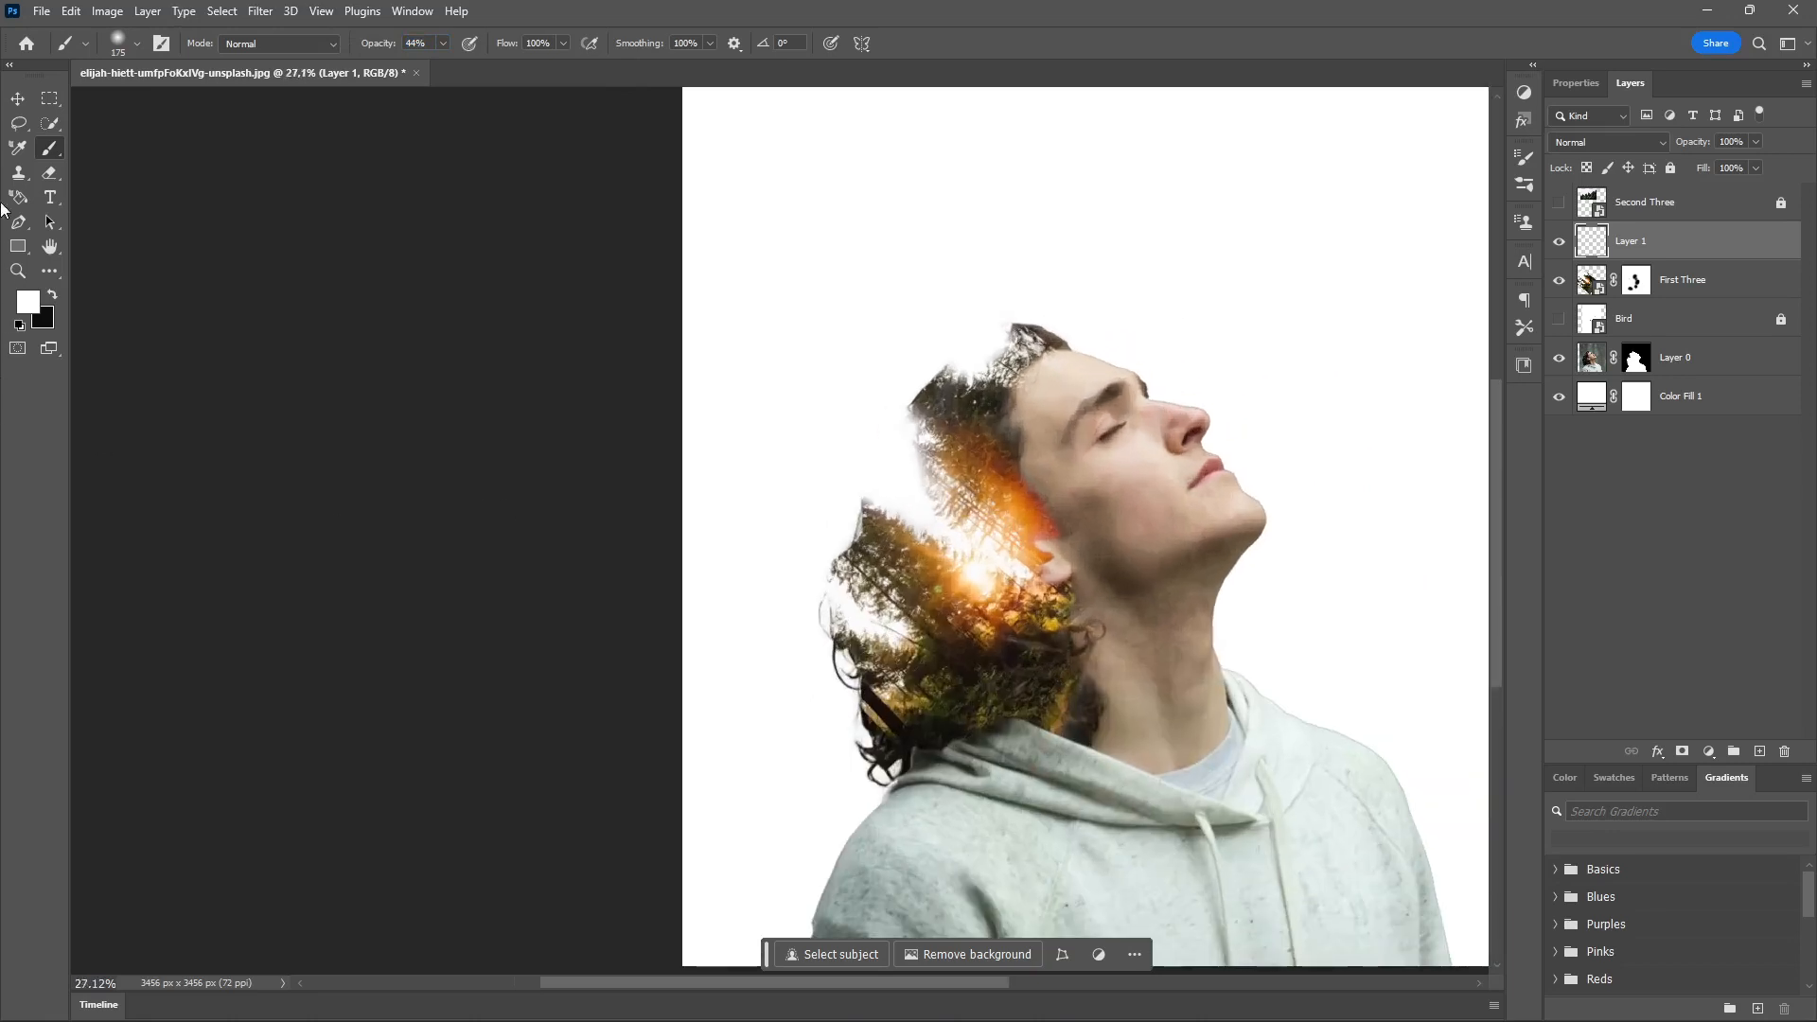
left_click(15, 96)
left_click(393, 313)
scroll(499, 353, "down", 3)
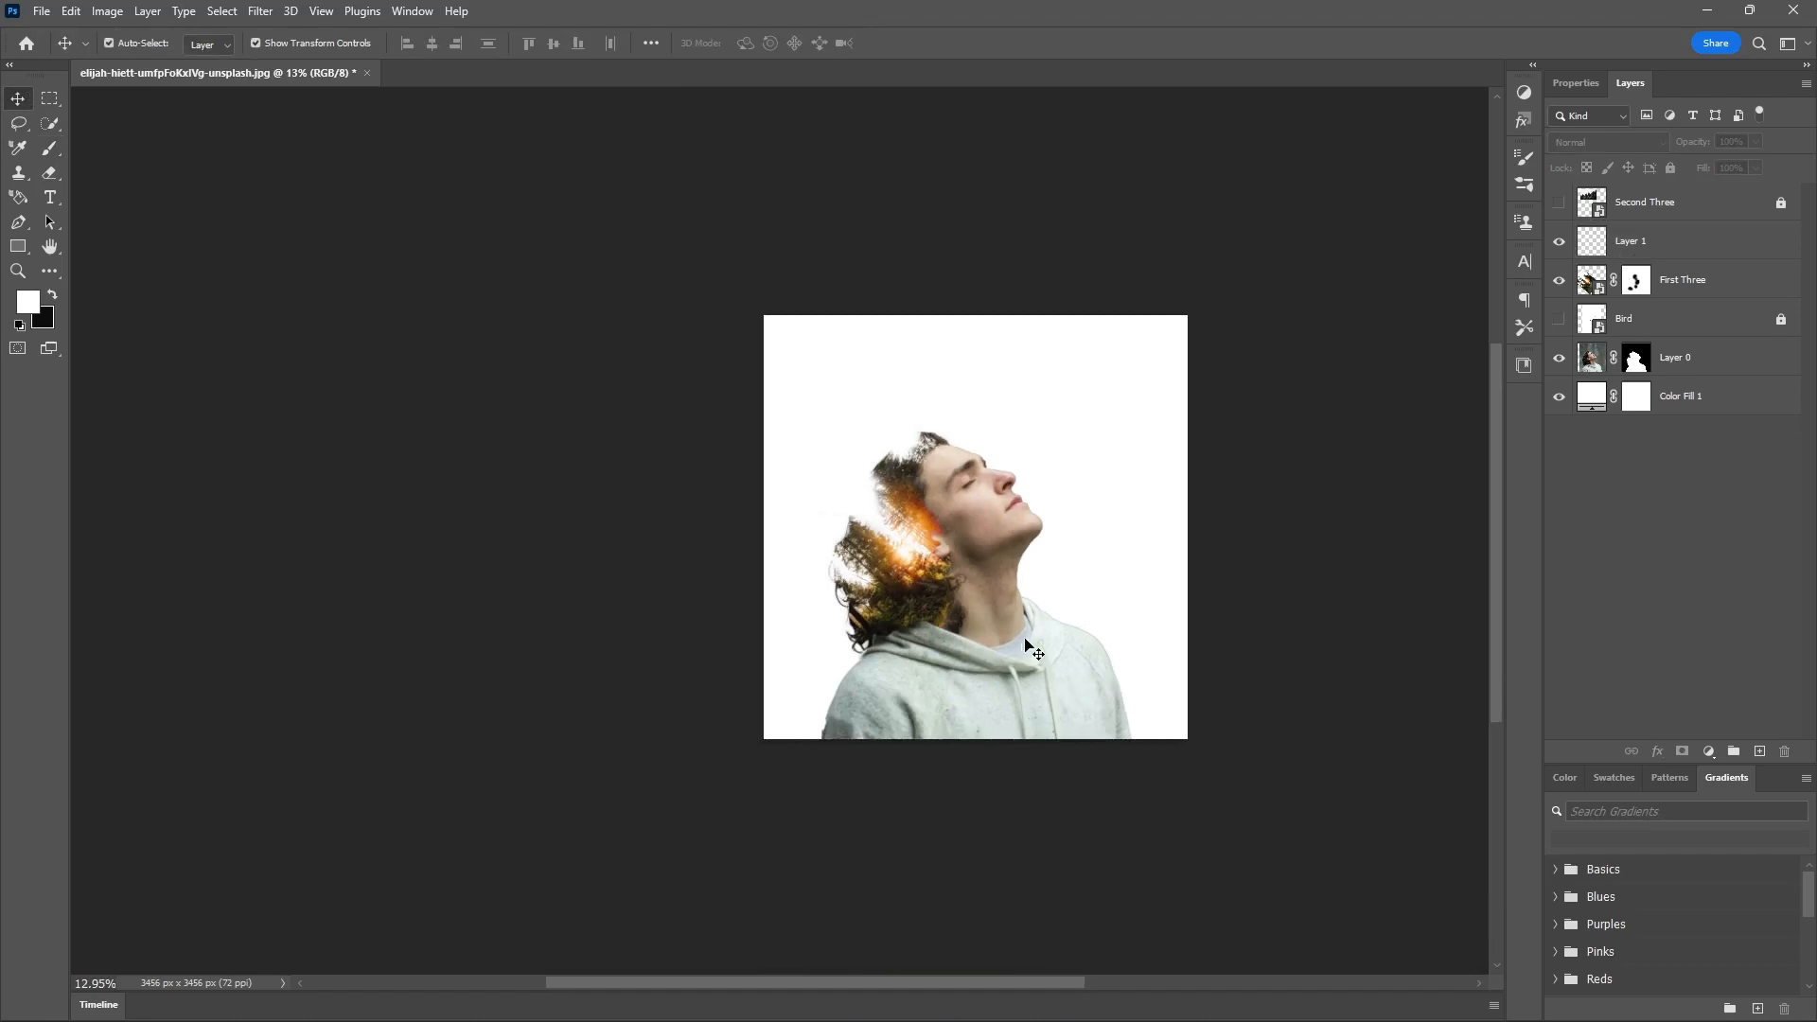
scroll(1089, 615, "up", 3)
scroll(935, 735, "up", 3)
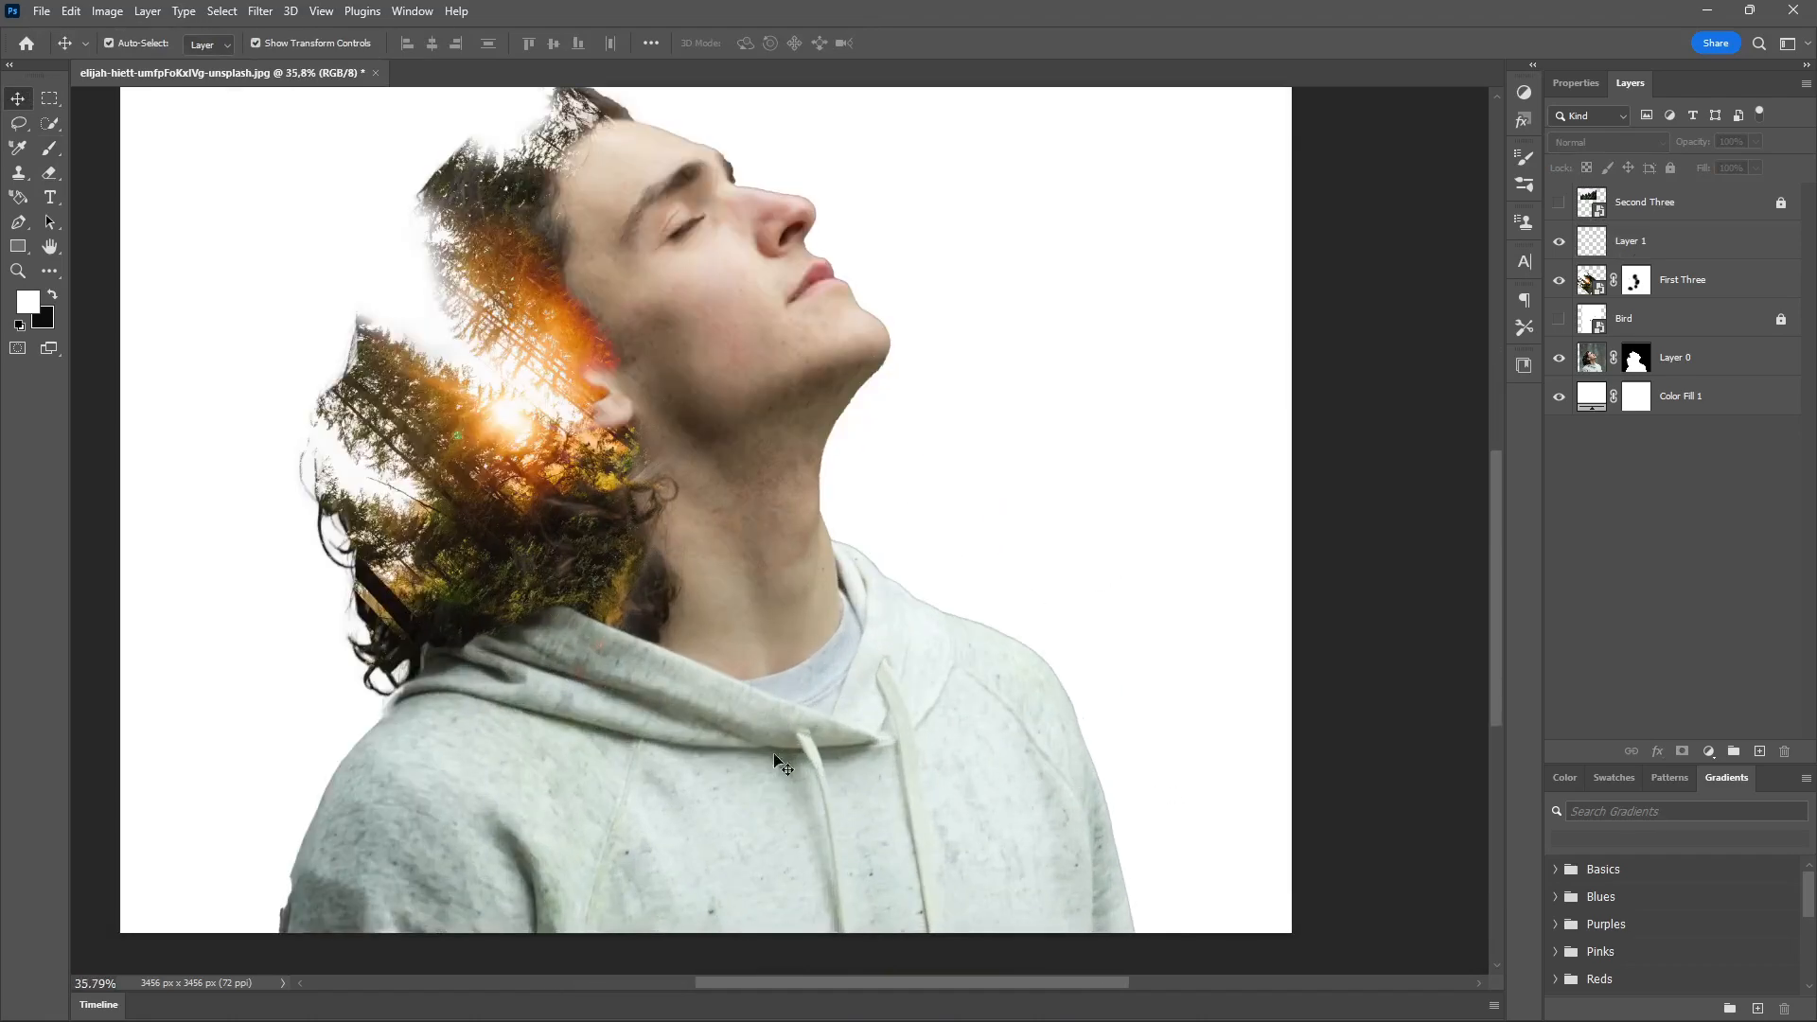
scroll(690, 609, "down", 2)
scroll(673, 597, "up", 2)
scroll(674, 593, "down", 5)
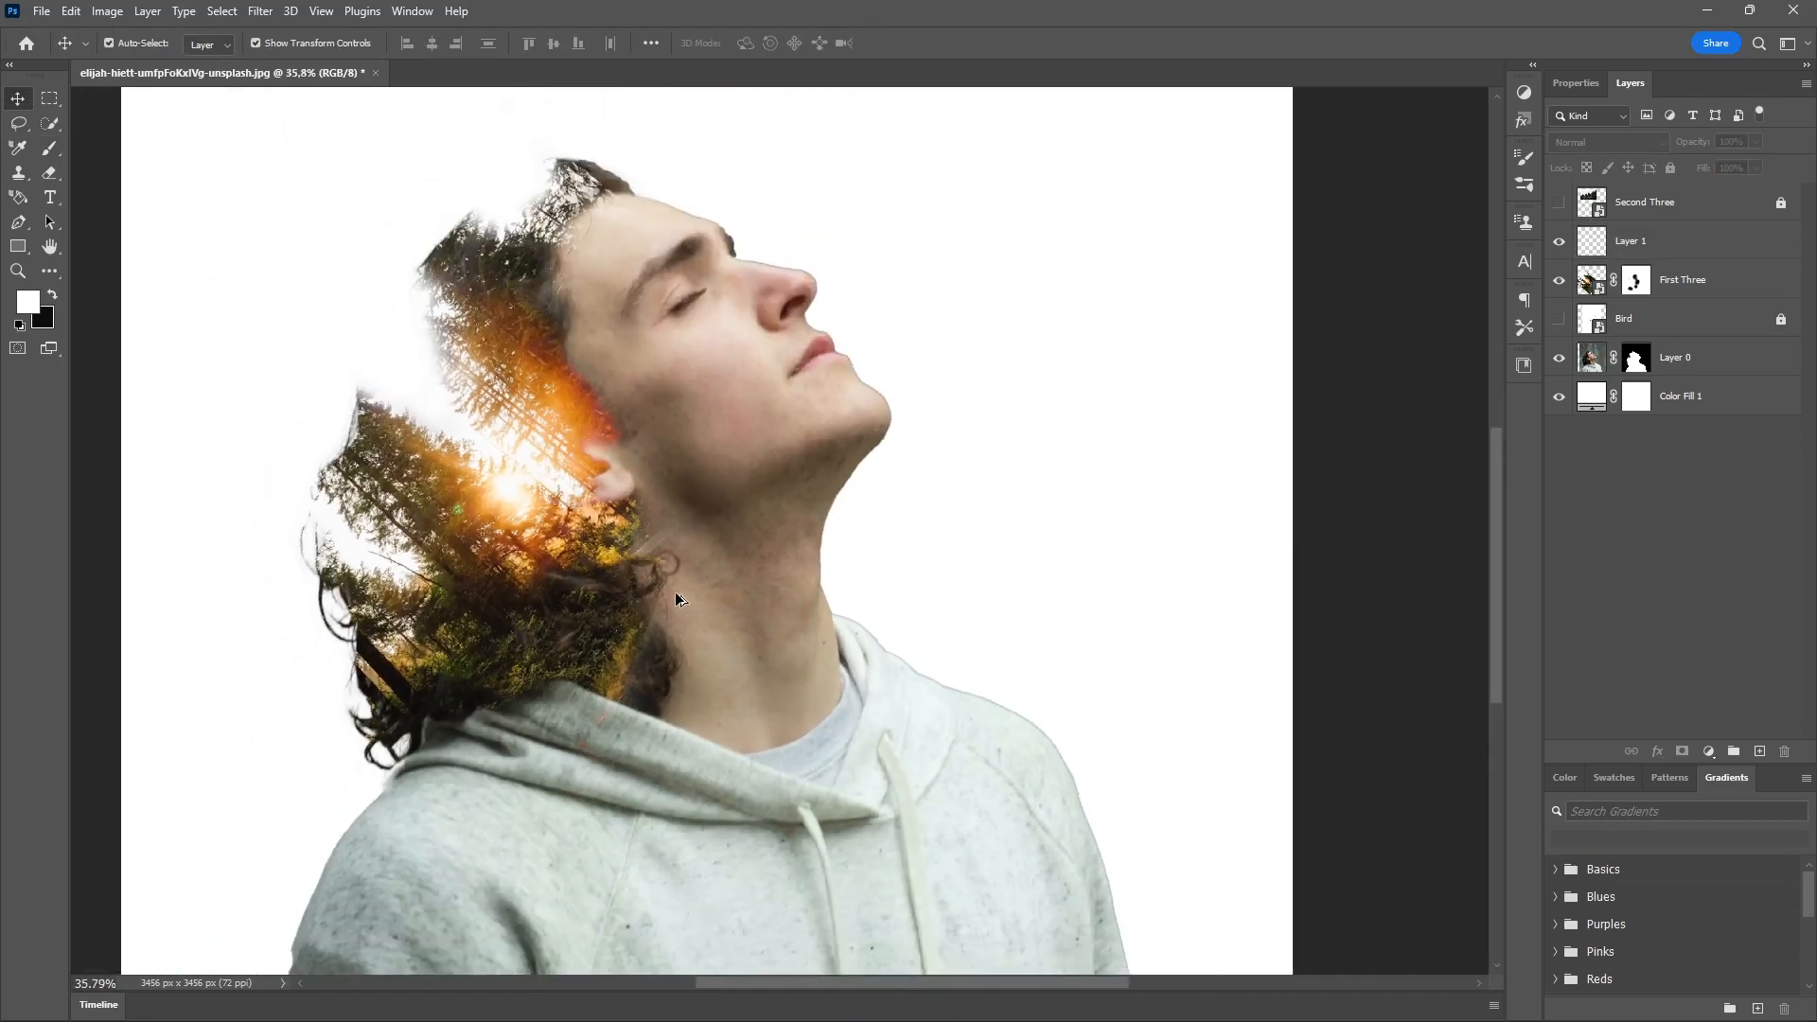
scroll(683, 616, "down", 1)
scroll(656, 549, "up", 5)
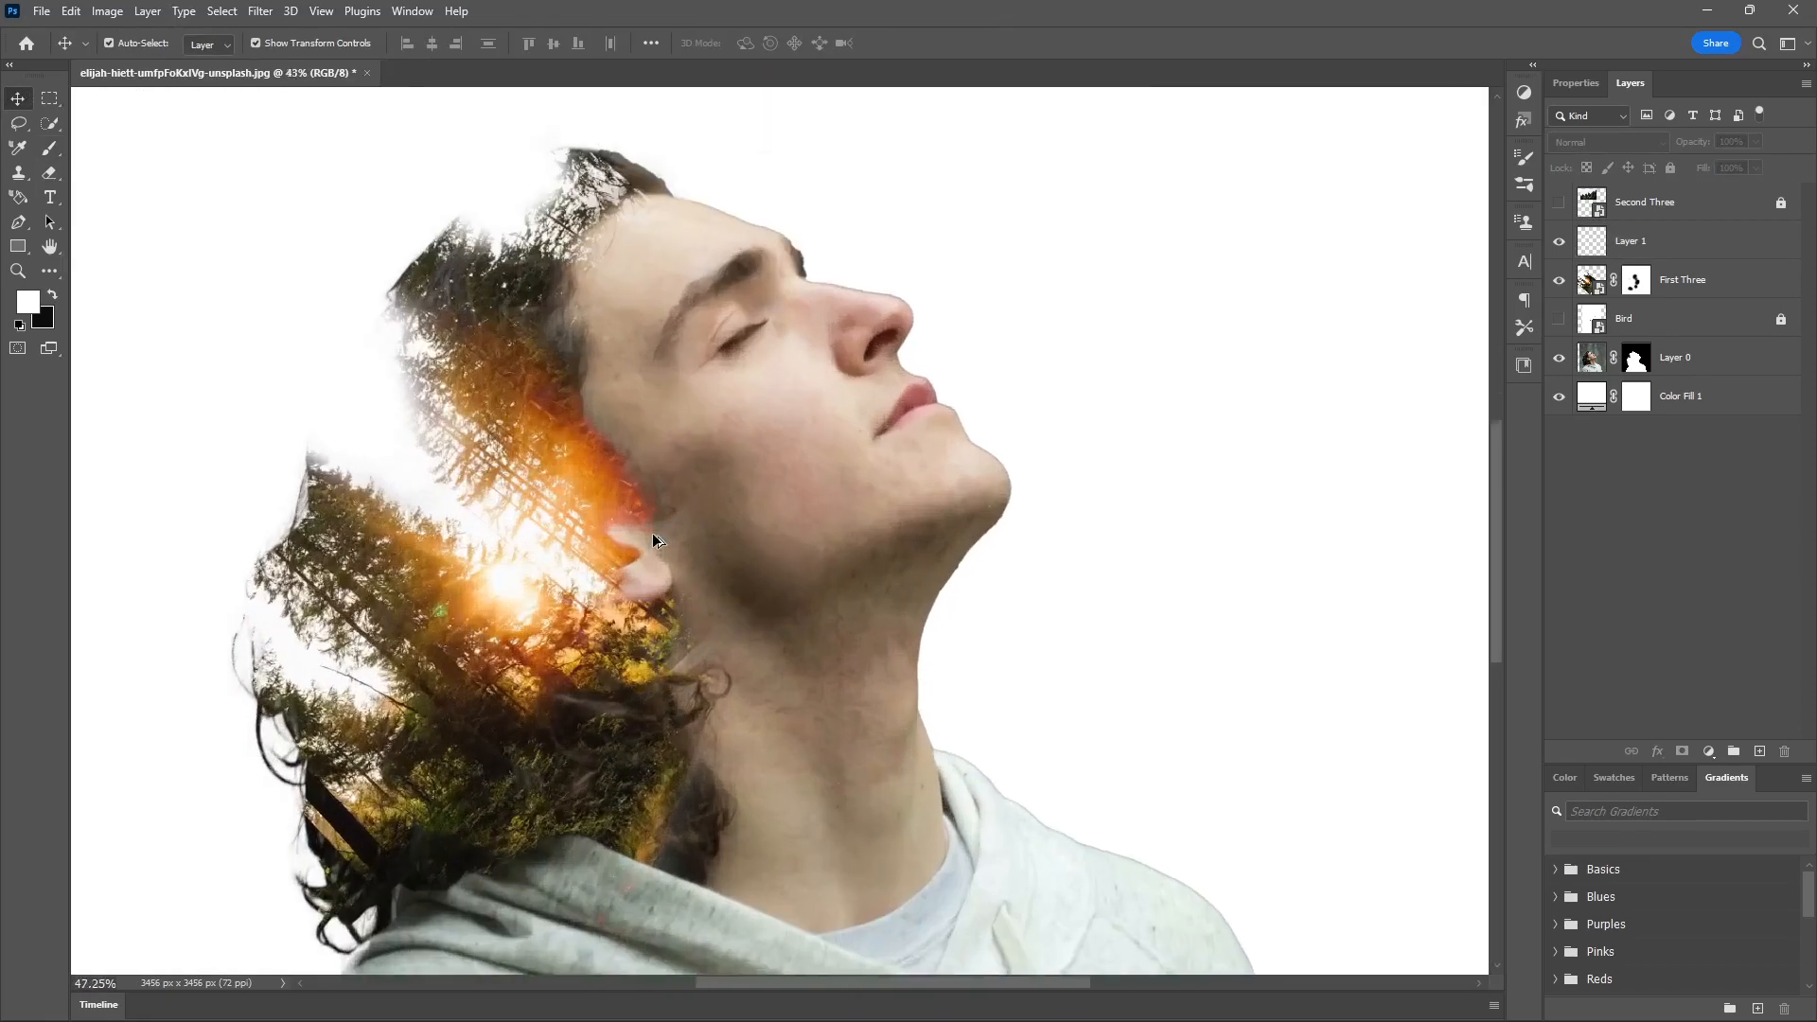
scroll(653, 540, "up", 1)
- Rework the ear on Layer 0's mask at 44% brush opacity, testing black strokes and bringing the ear back with white
left_click(649, 579)
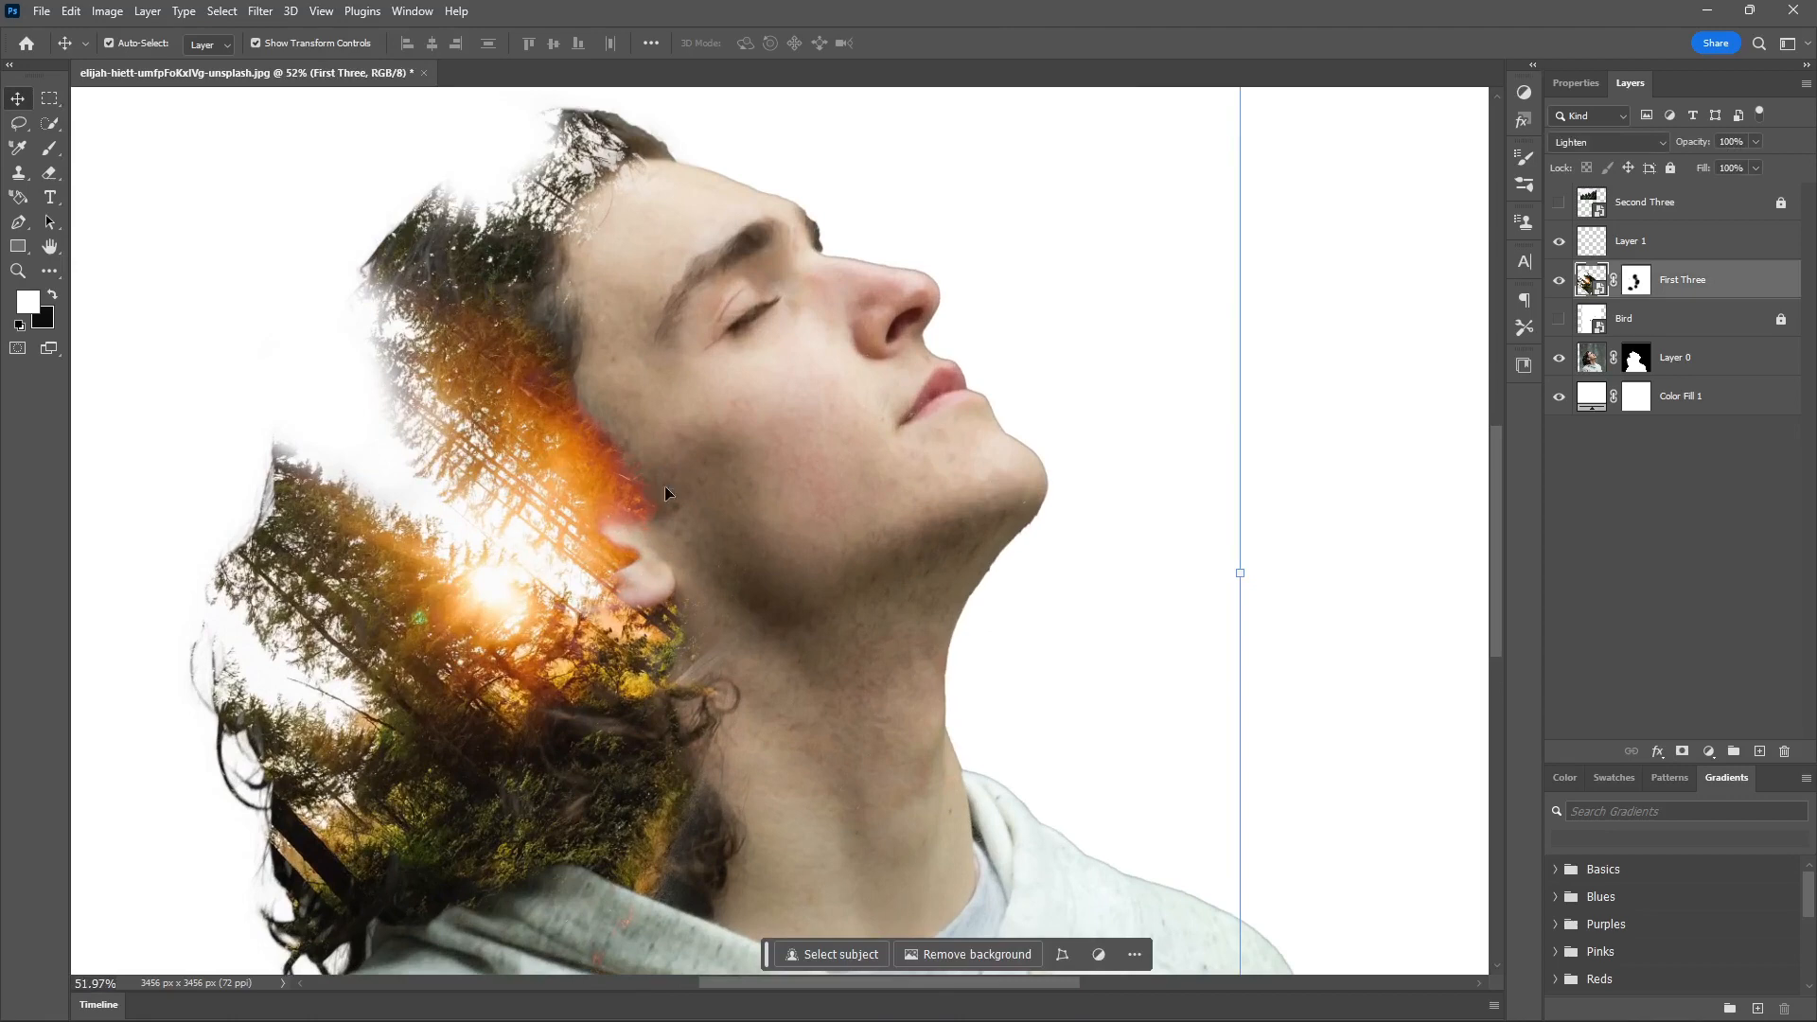
left_click(1634, 369)
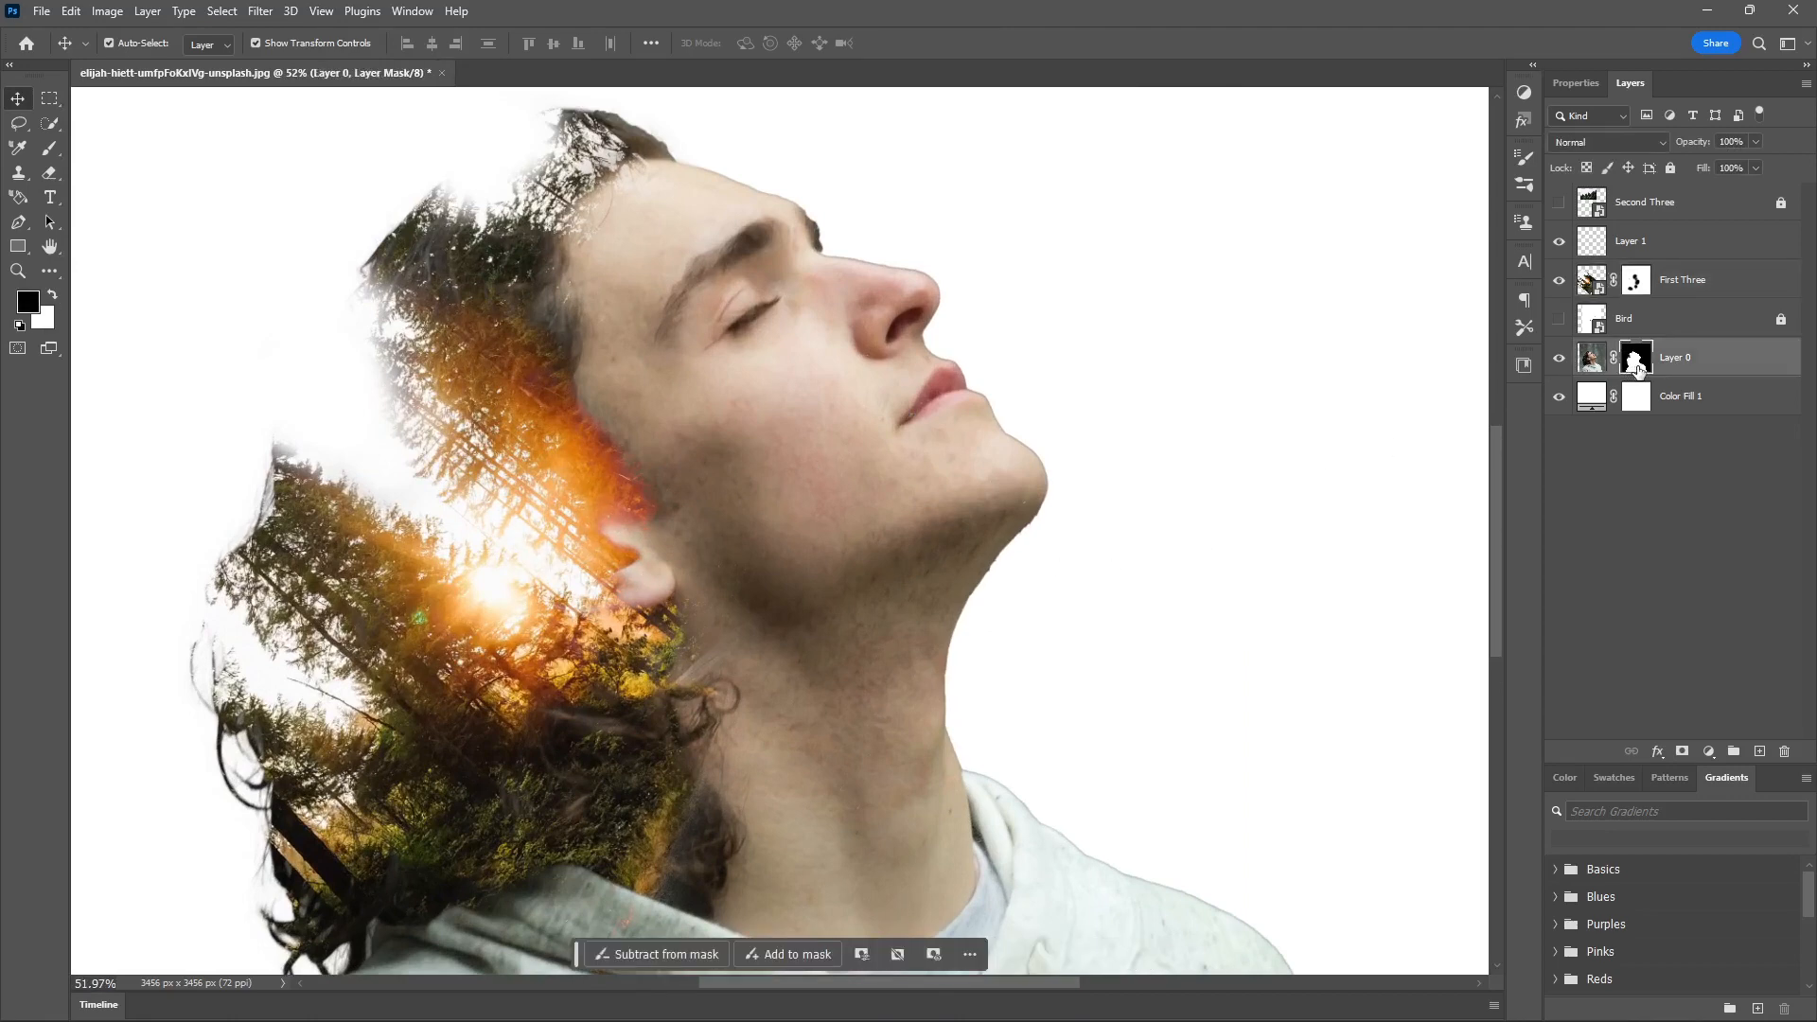
key("b")
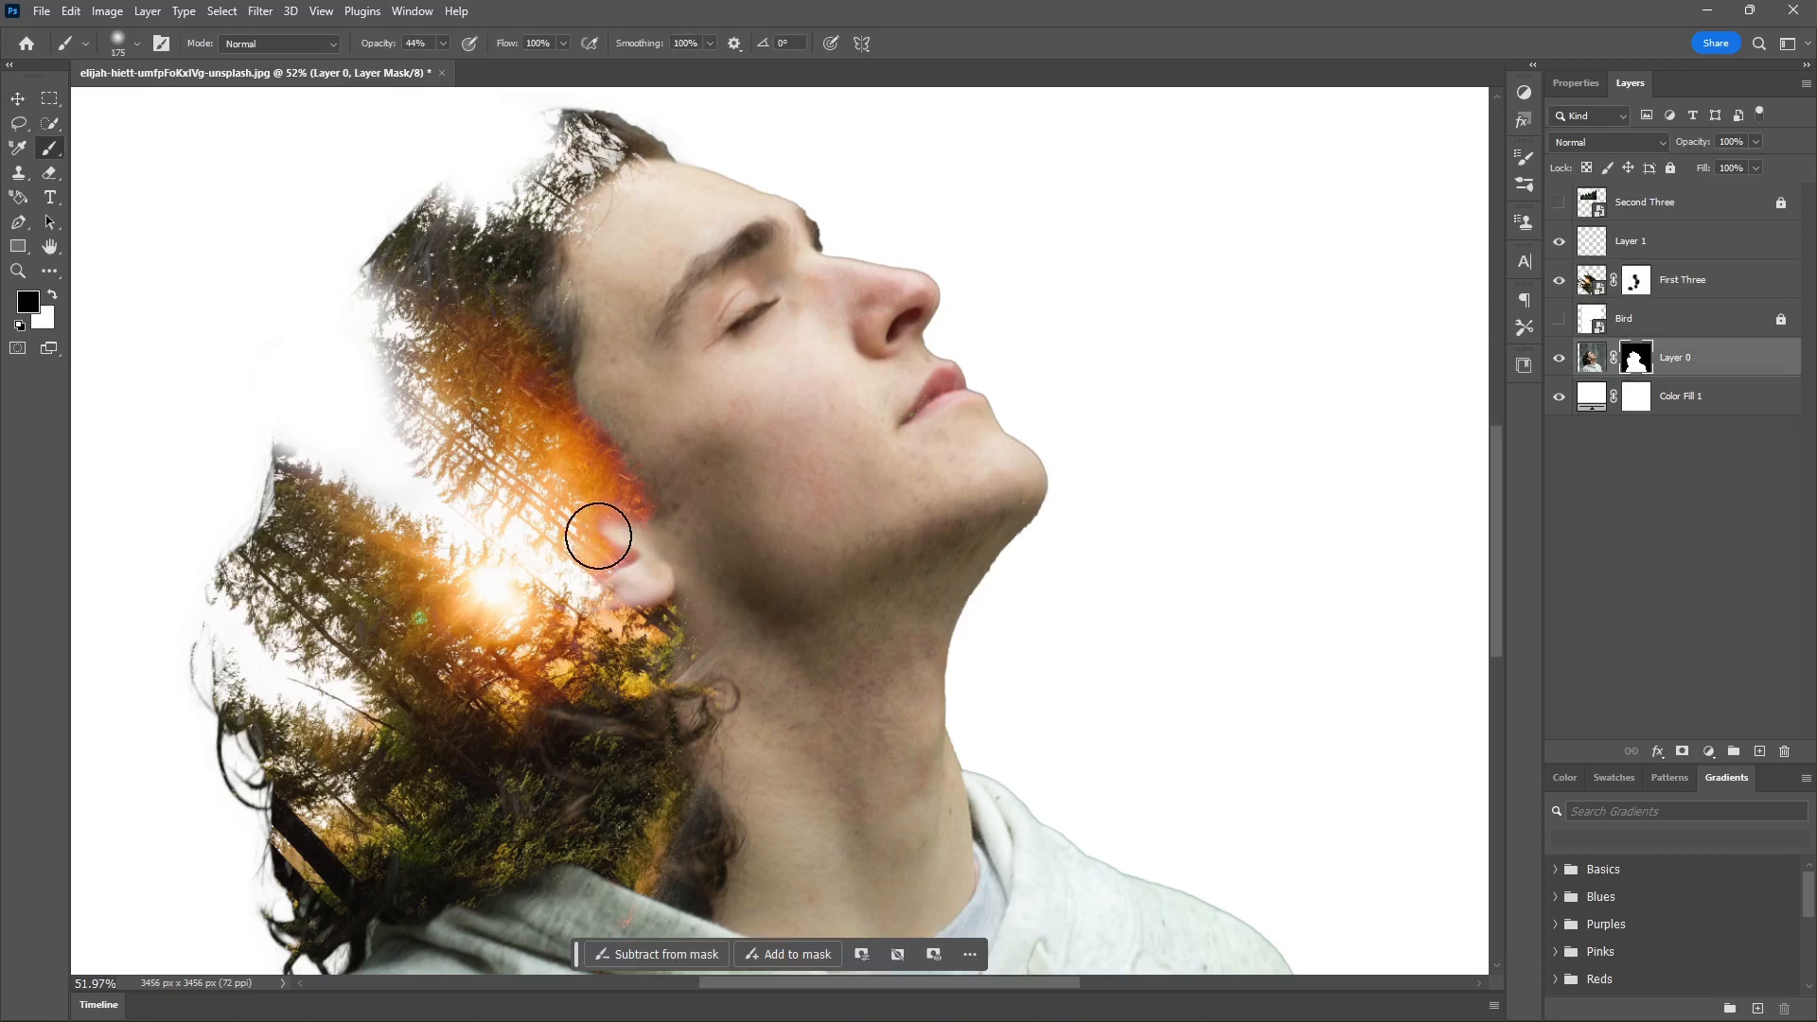
mouse_move(588, 558)
left_mouse_down()
mouse_move(581, 572)
mouse_move(593, 540)
mouse_move(643, 559)
left_mouse_up()
key("ctrl+z")
key("ctrl+z")
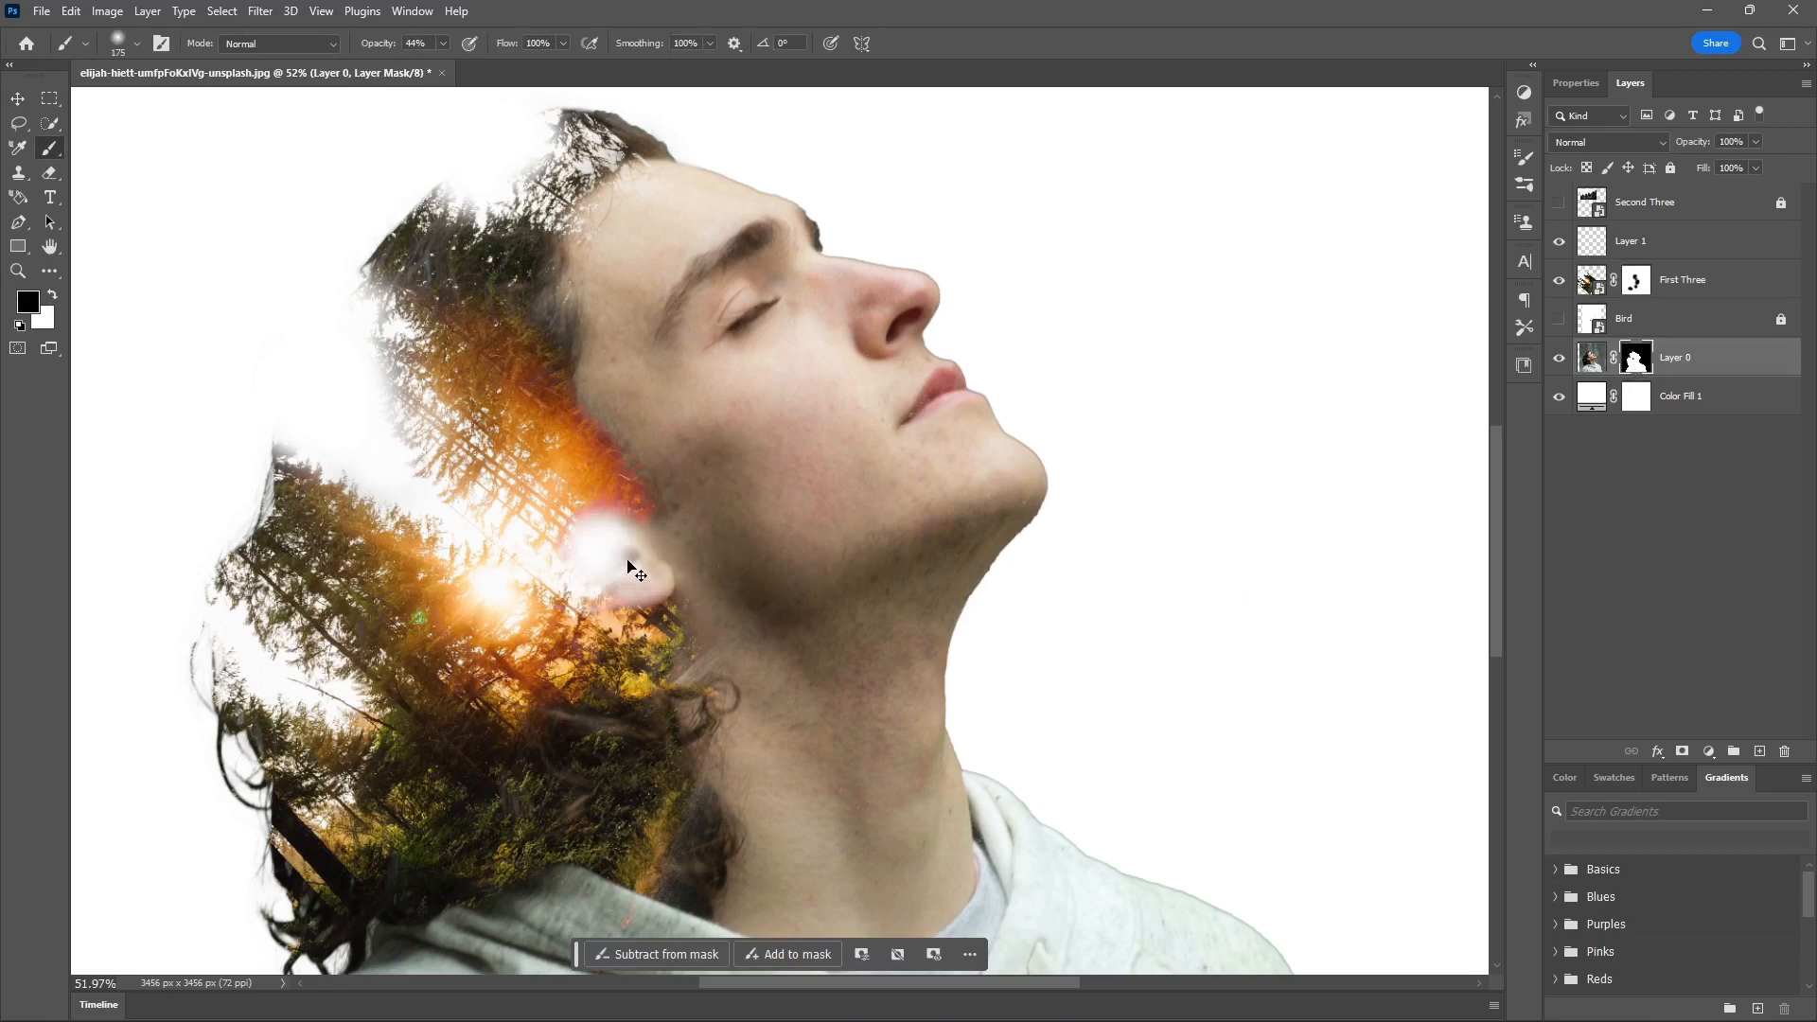
key("ctrl+z")
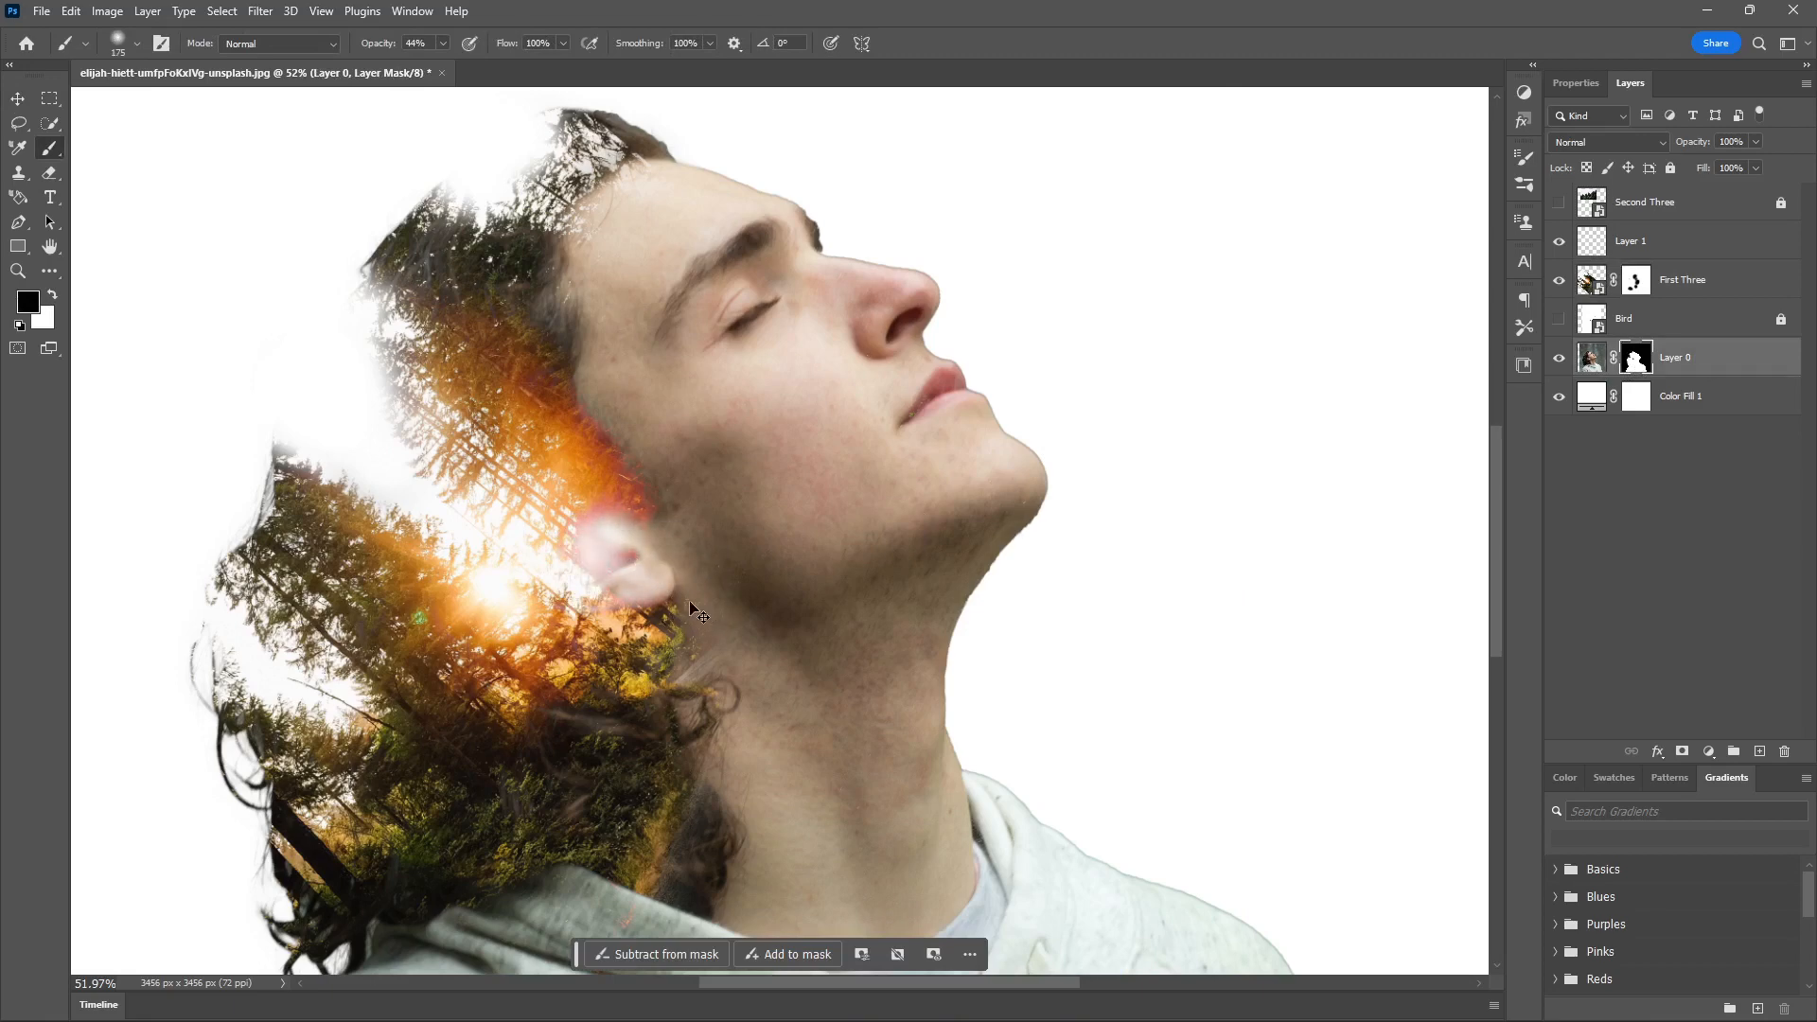
key("ctrl+z")
key("x")
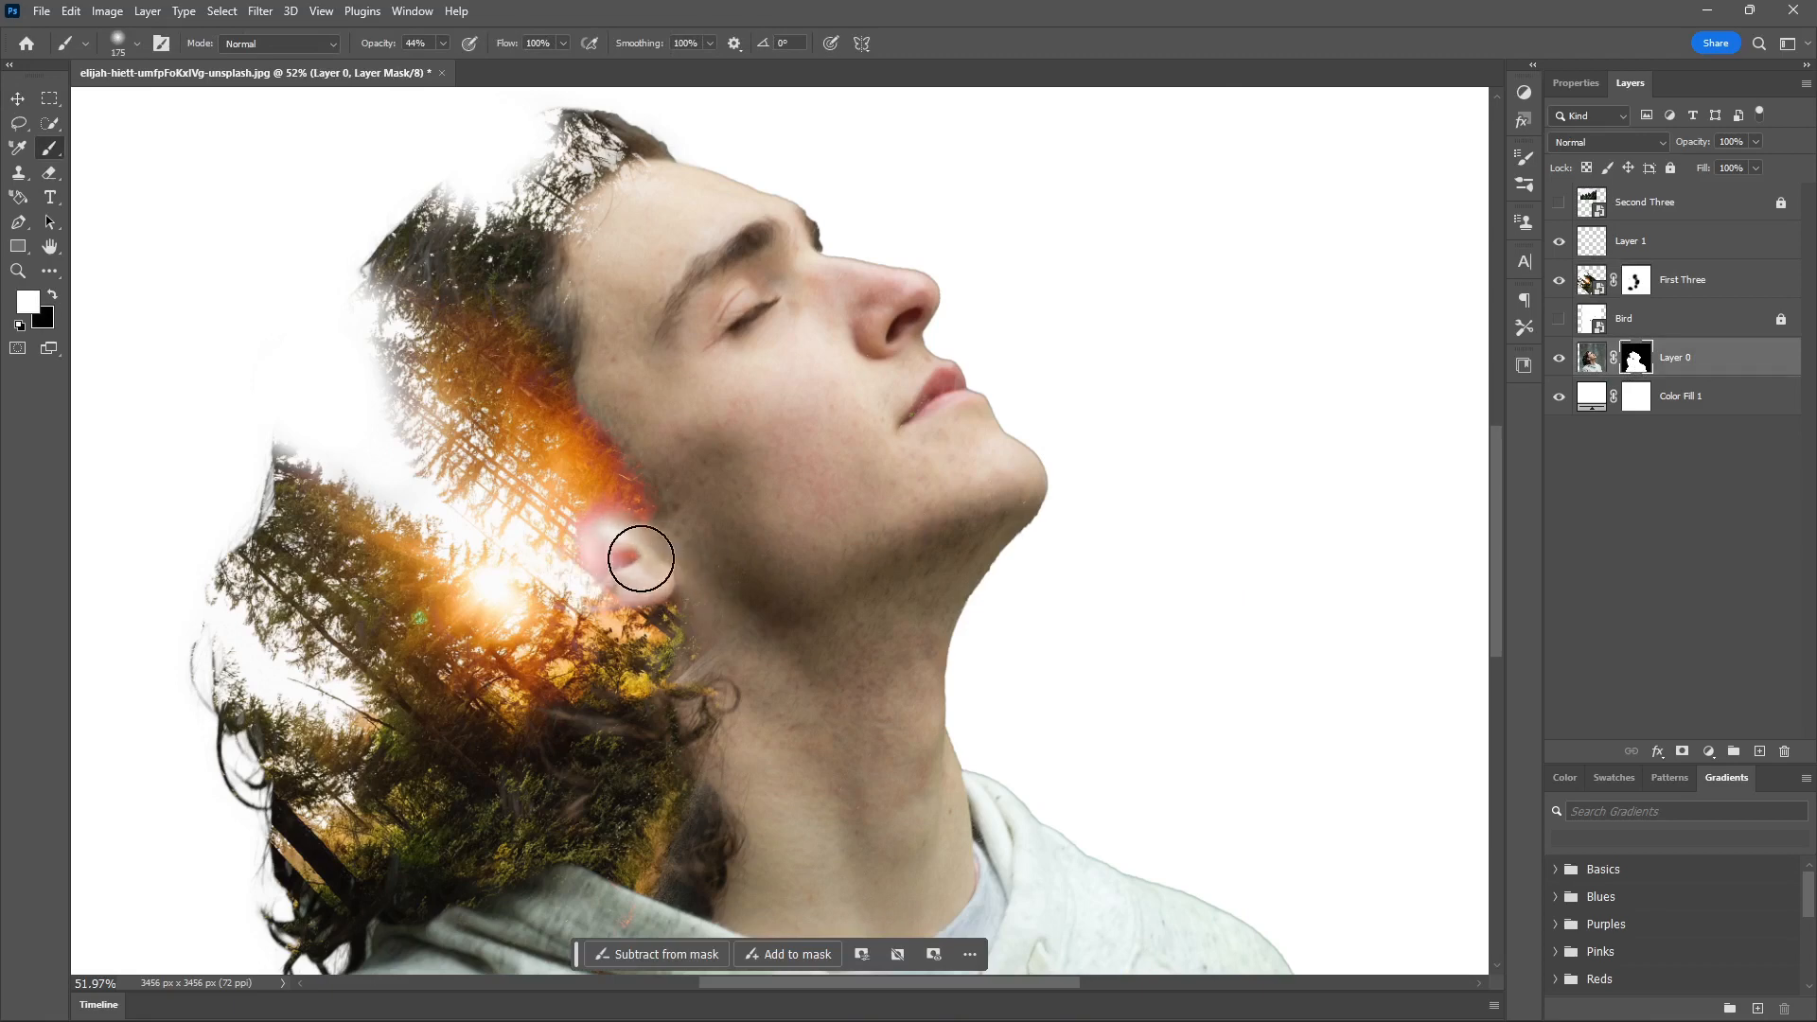
mouse_move(637, 556)
left_mouse_down()
mouse_move(617, 500)
mouse_move(649, 609)
mouse_move(609, 531)
mouse_move(652, 664)
mouse_move(609, 473)
mouse_move(642, 605)
mouse_move(646, 560)
mouse_move(615, 513)
left_mouse_up()
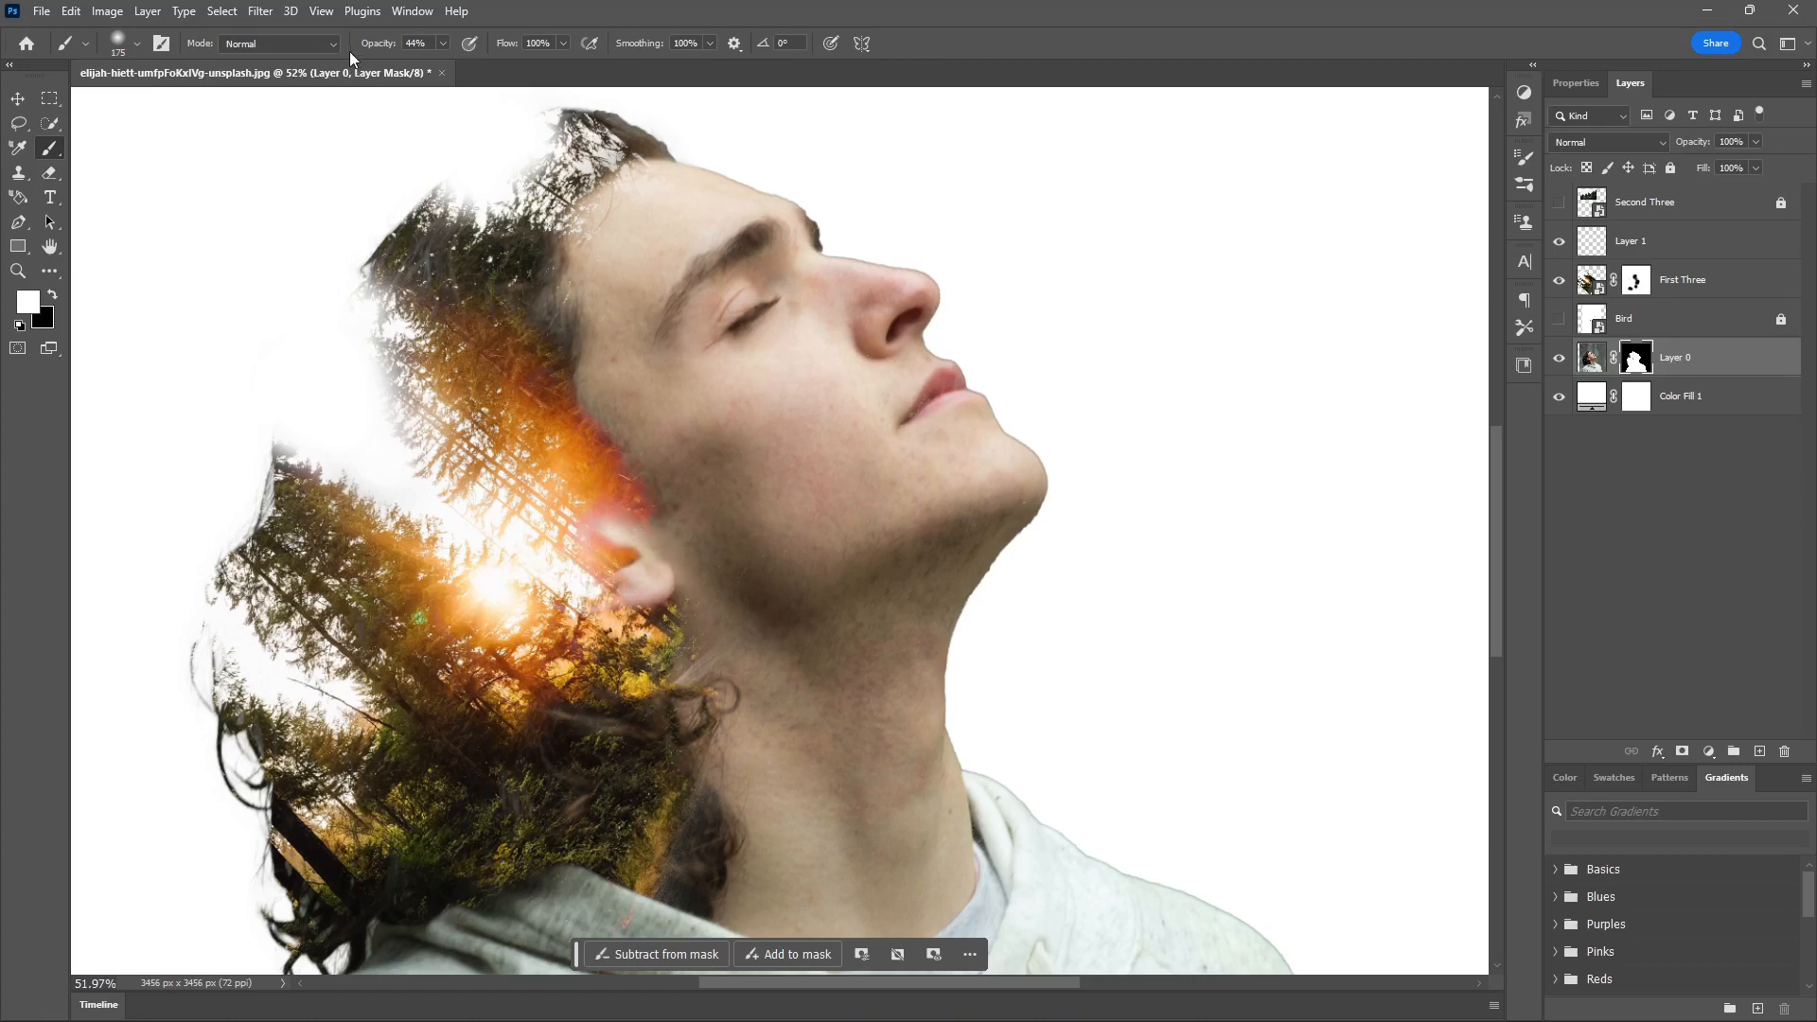
- Set the brush opacity to 100% and retouch the ear on Layer 0's mask, taking back the black strokes that hide it
left_click_drag(365, 44, 641, 140)
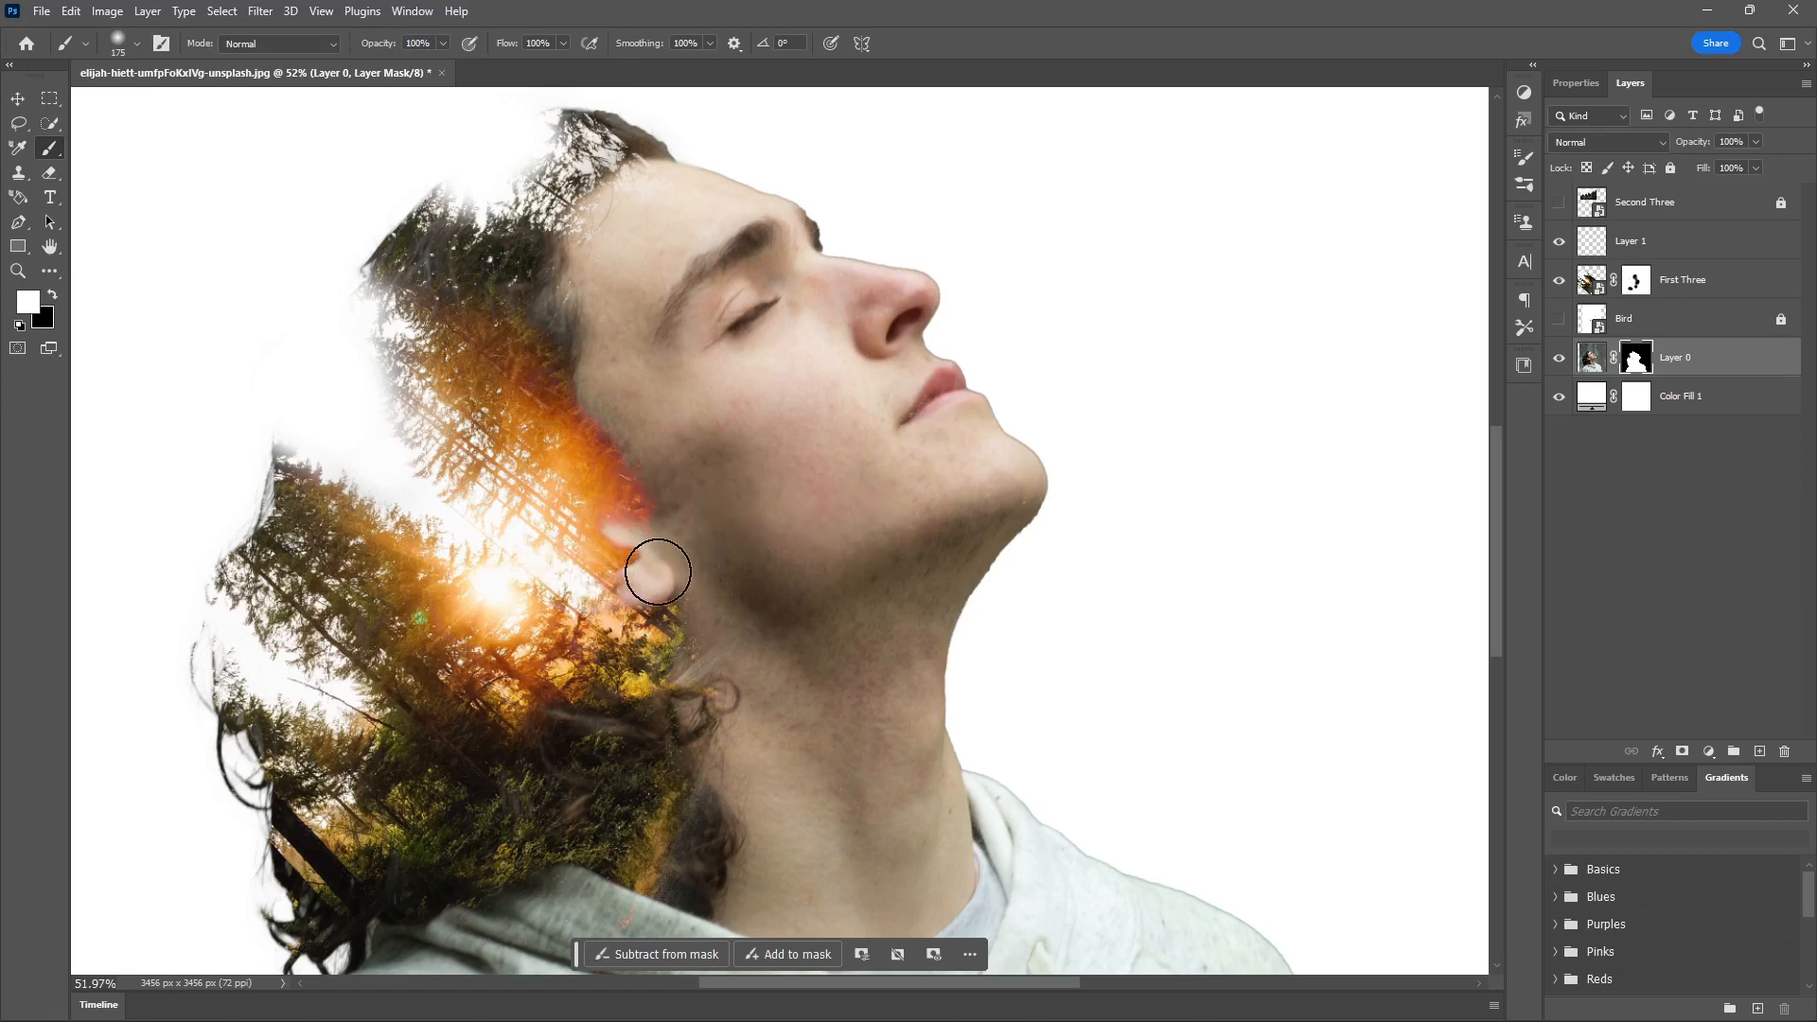
left_click_drag(640, 546, 658, 578)
key("z")
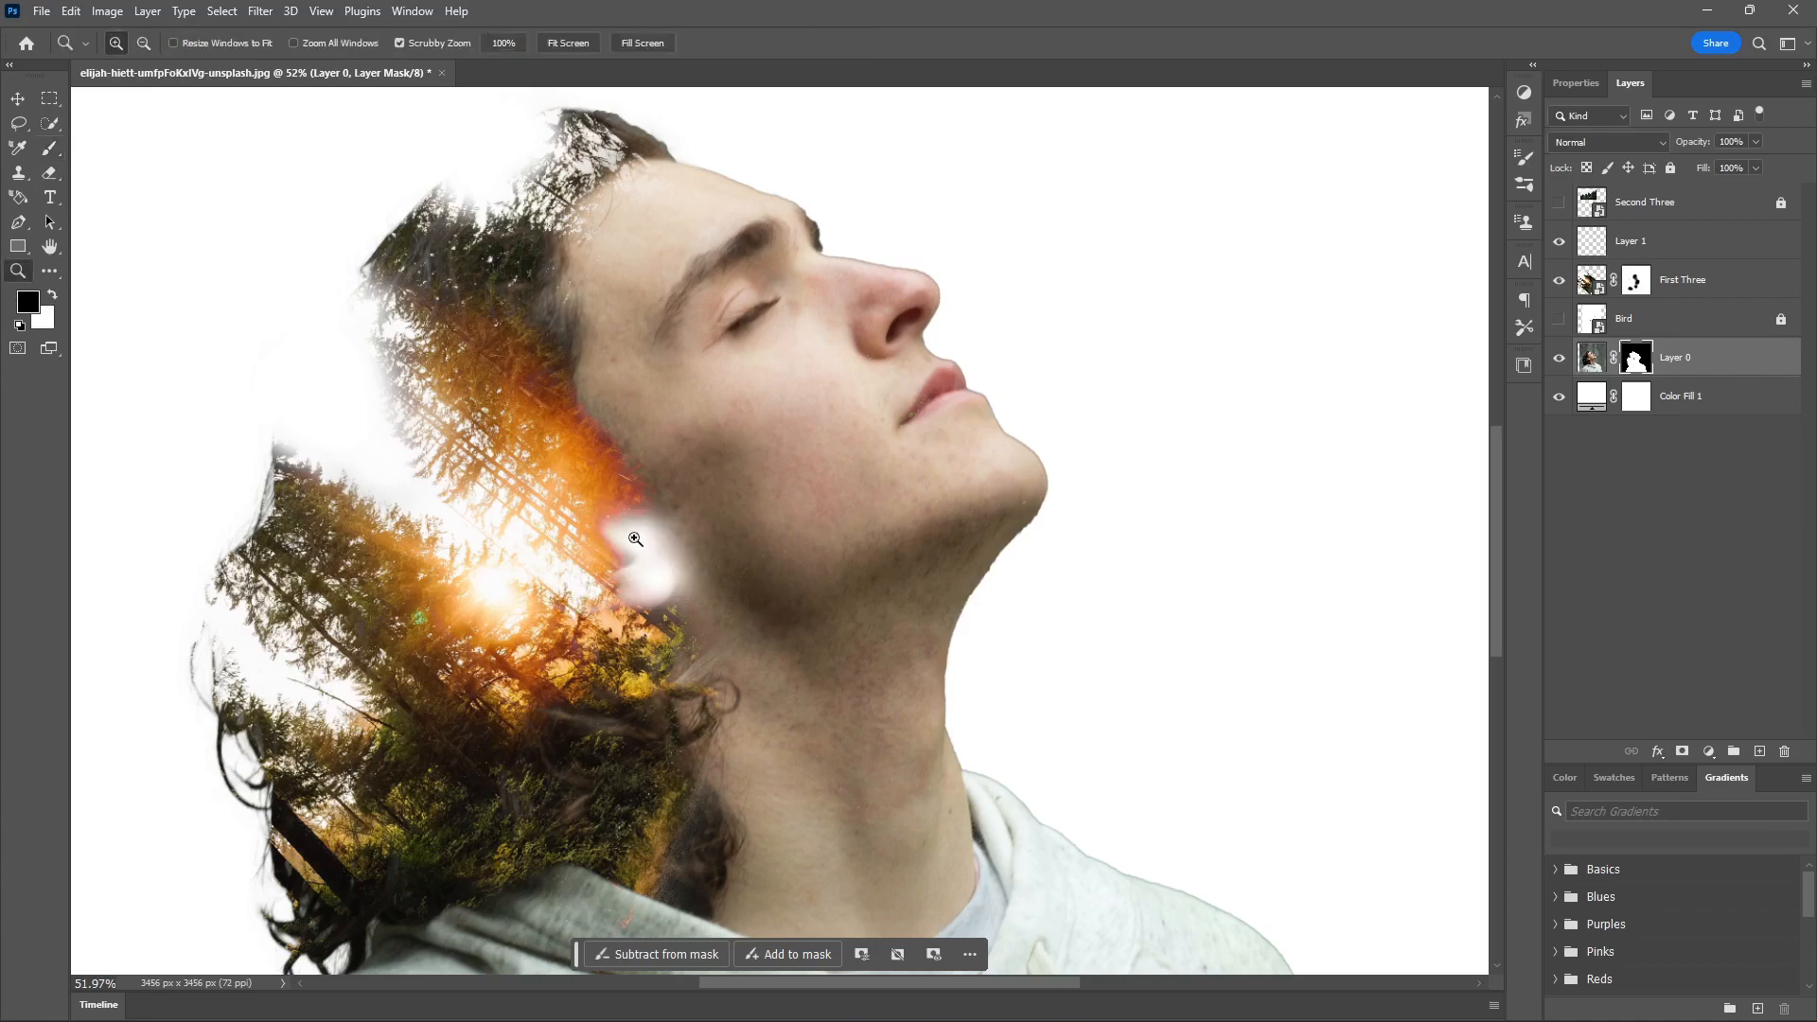
left_click(630, 530)
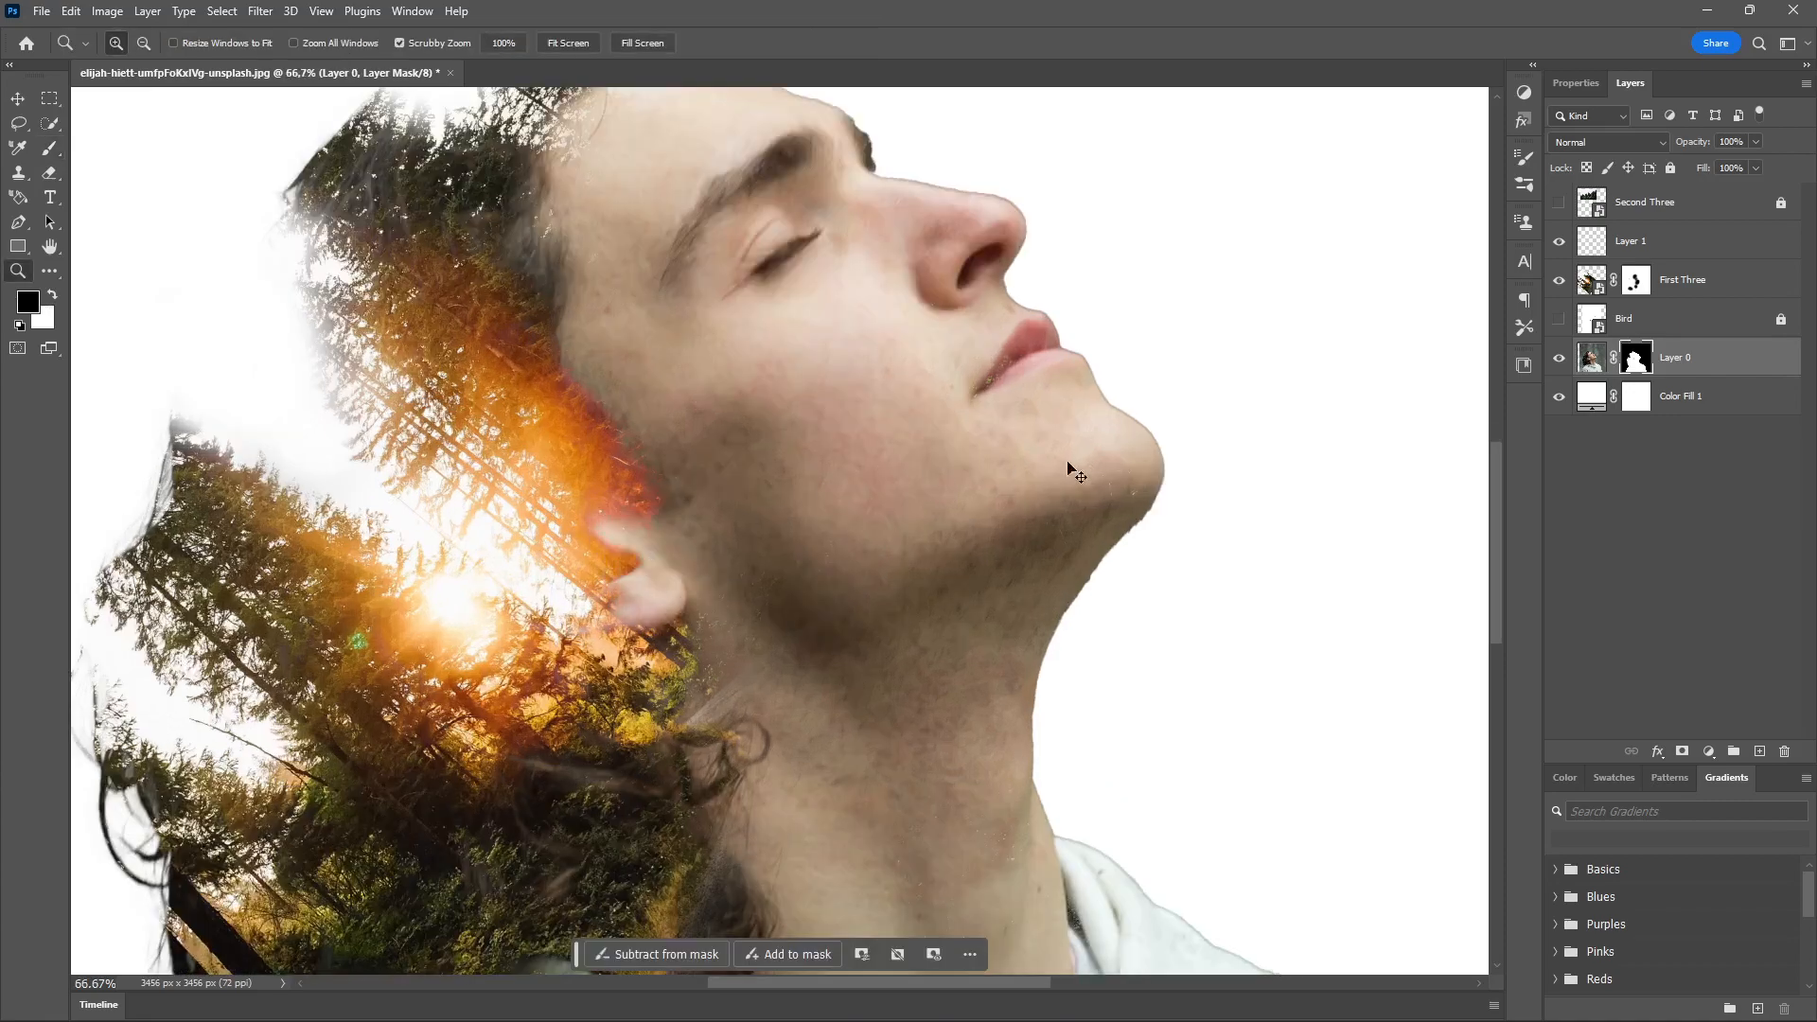
- Unlock and show the Second Three forest layer and move it down over the man's hoodie
key("v")
left_click(993, 443)
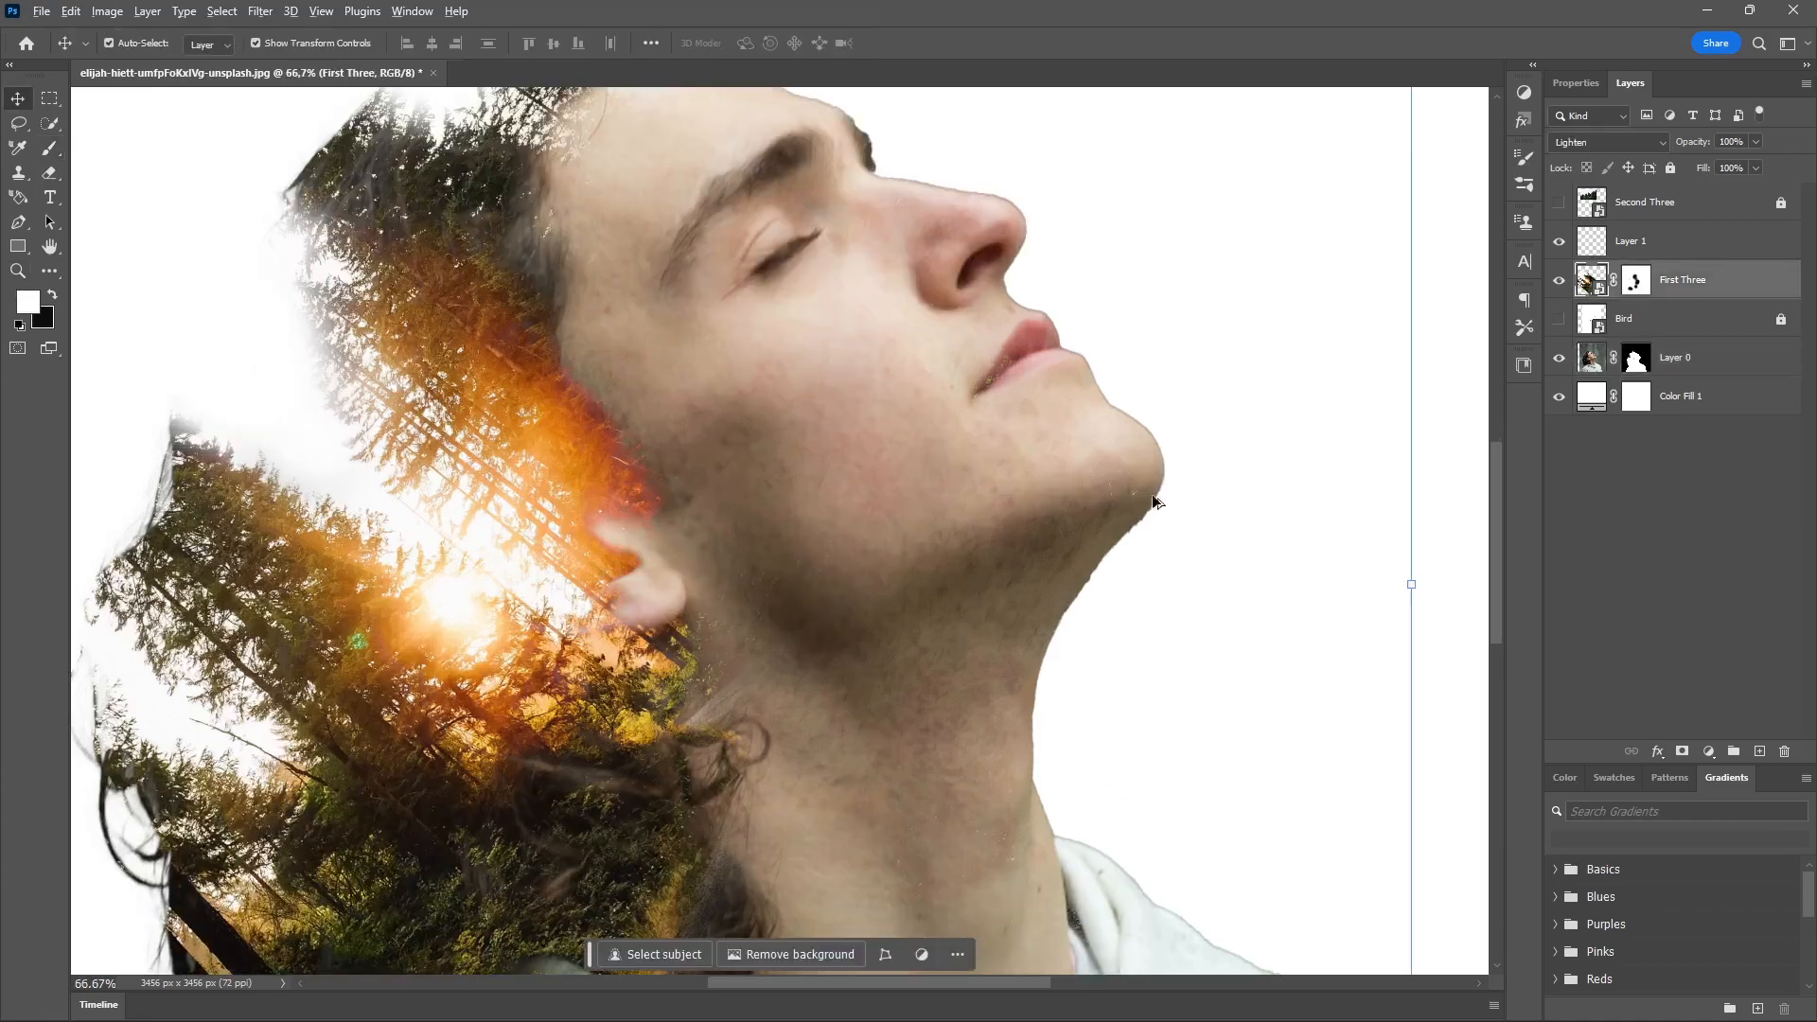
scroll(1165, 565, "down", 6)
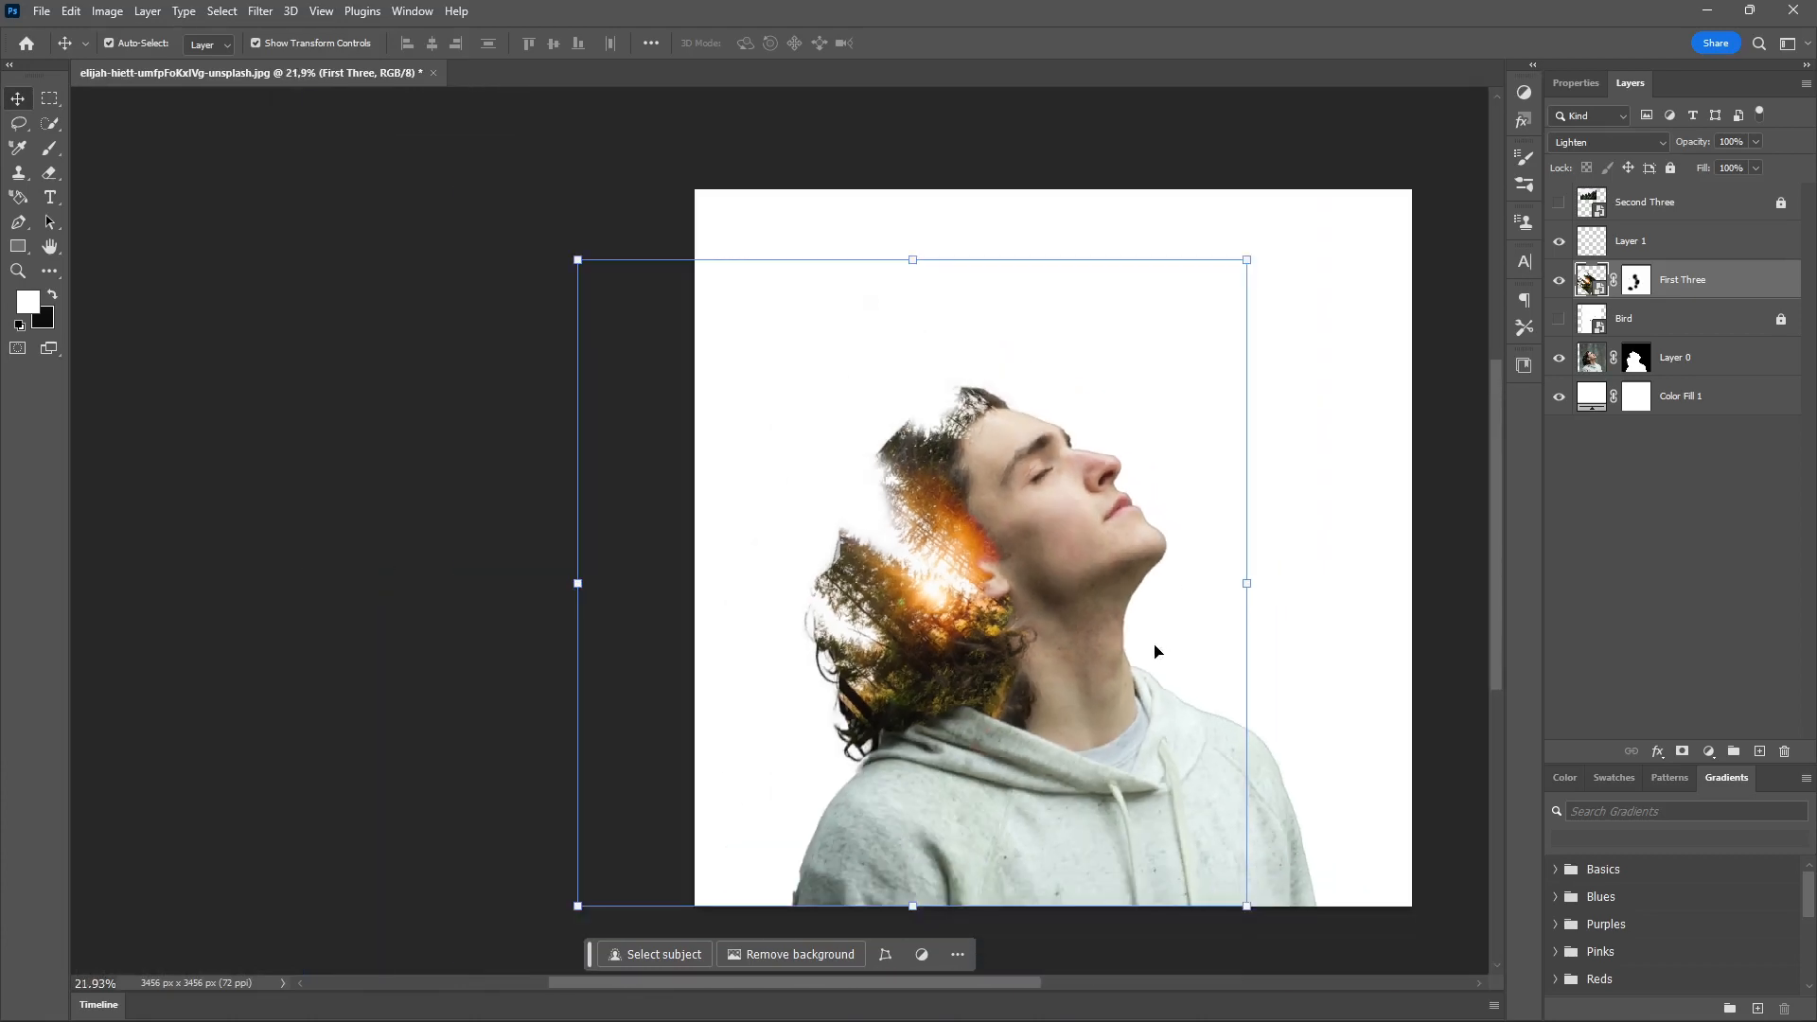
scroll(1128, 625, "down", 1)
left_click(1437, 663)
scroll(1437, 662, "left", 3)
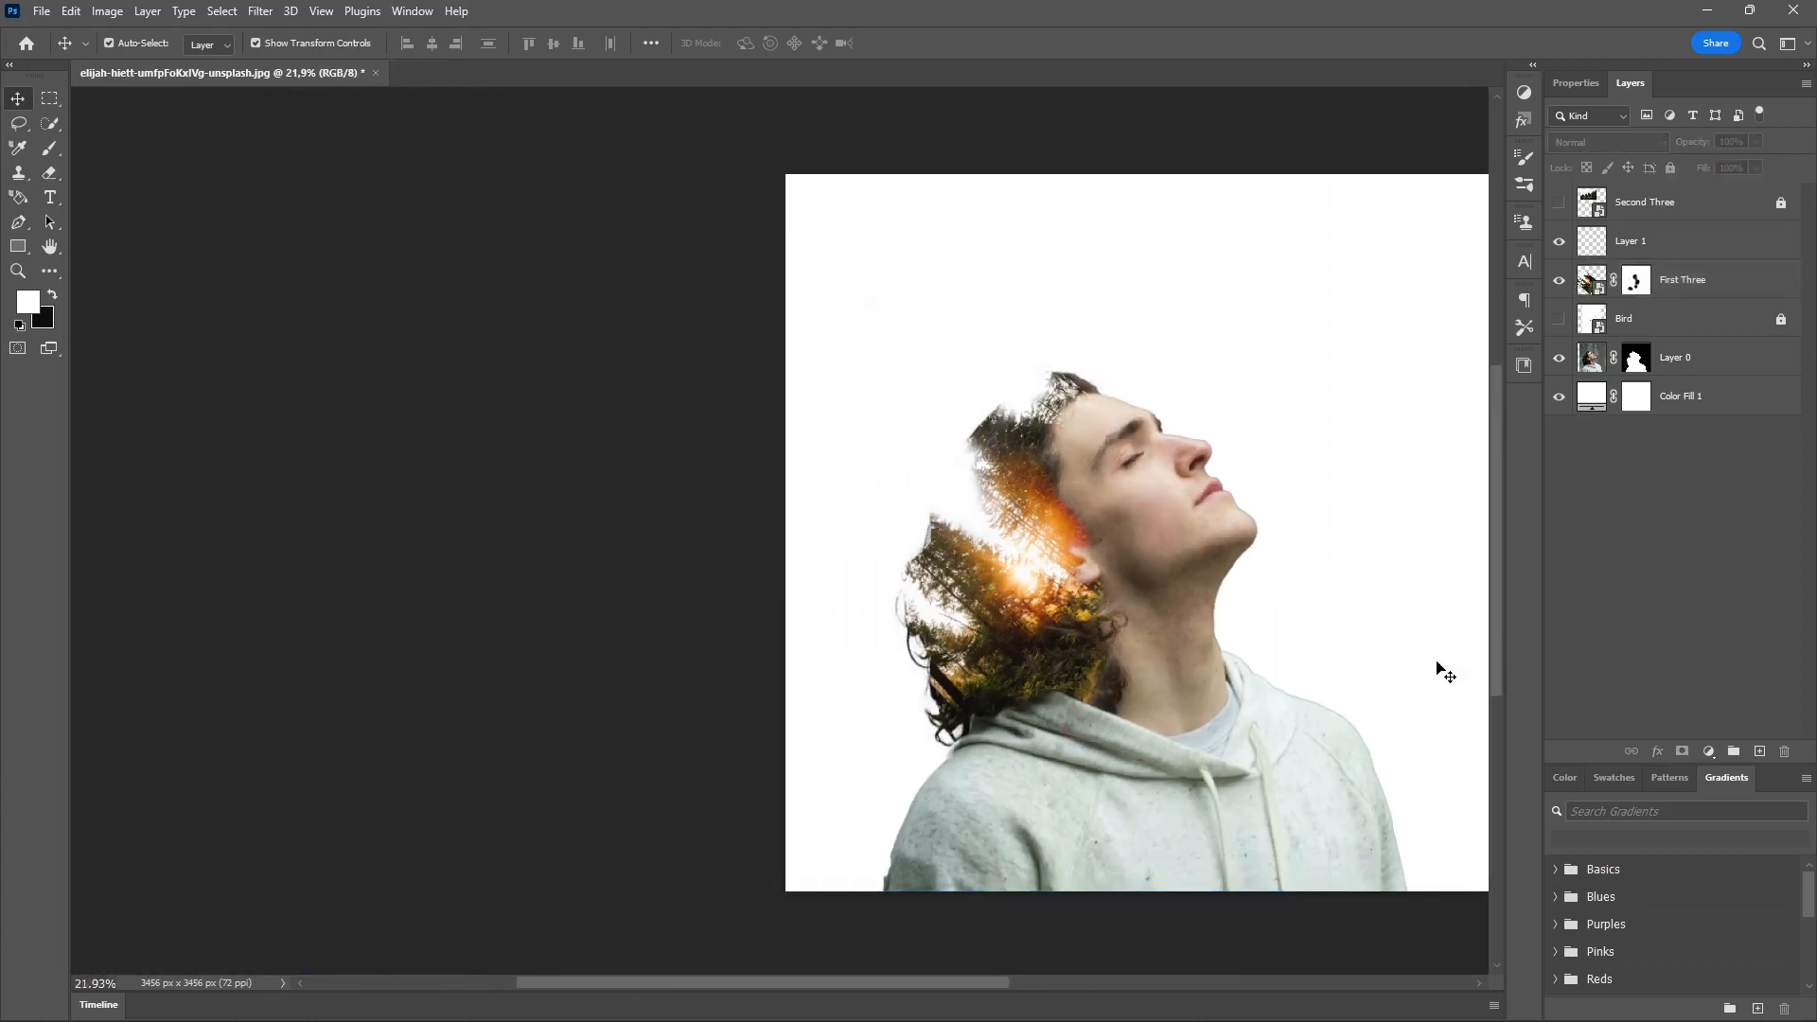
scroll(1437, 662, "right", 2)
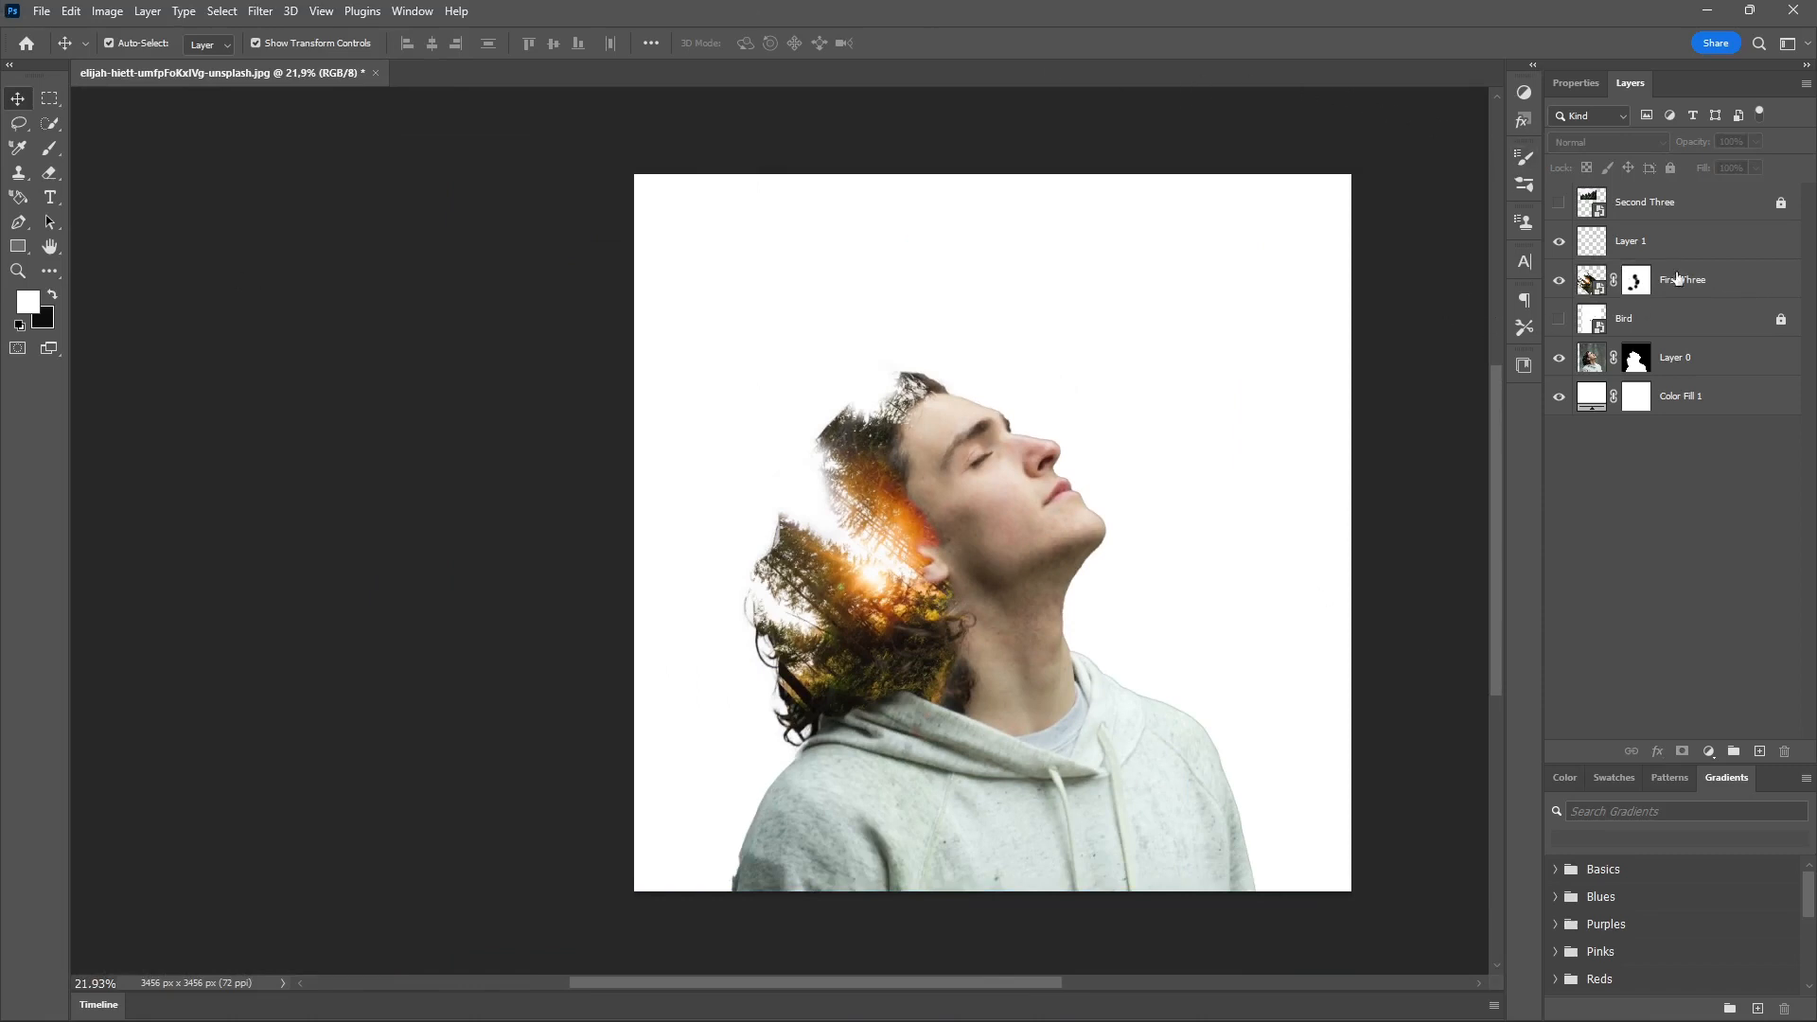
left_click(1782, 203)
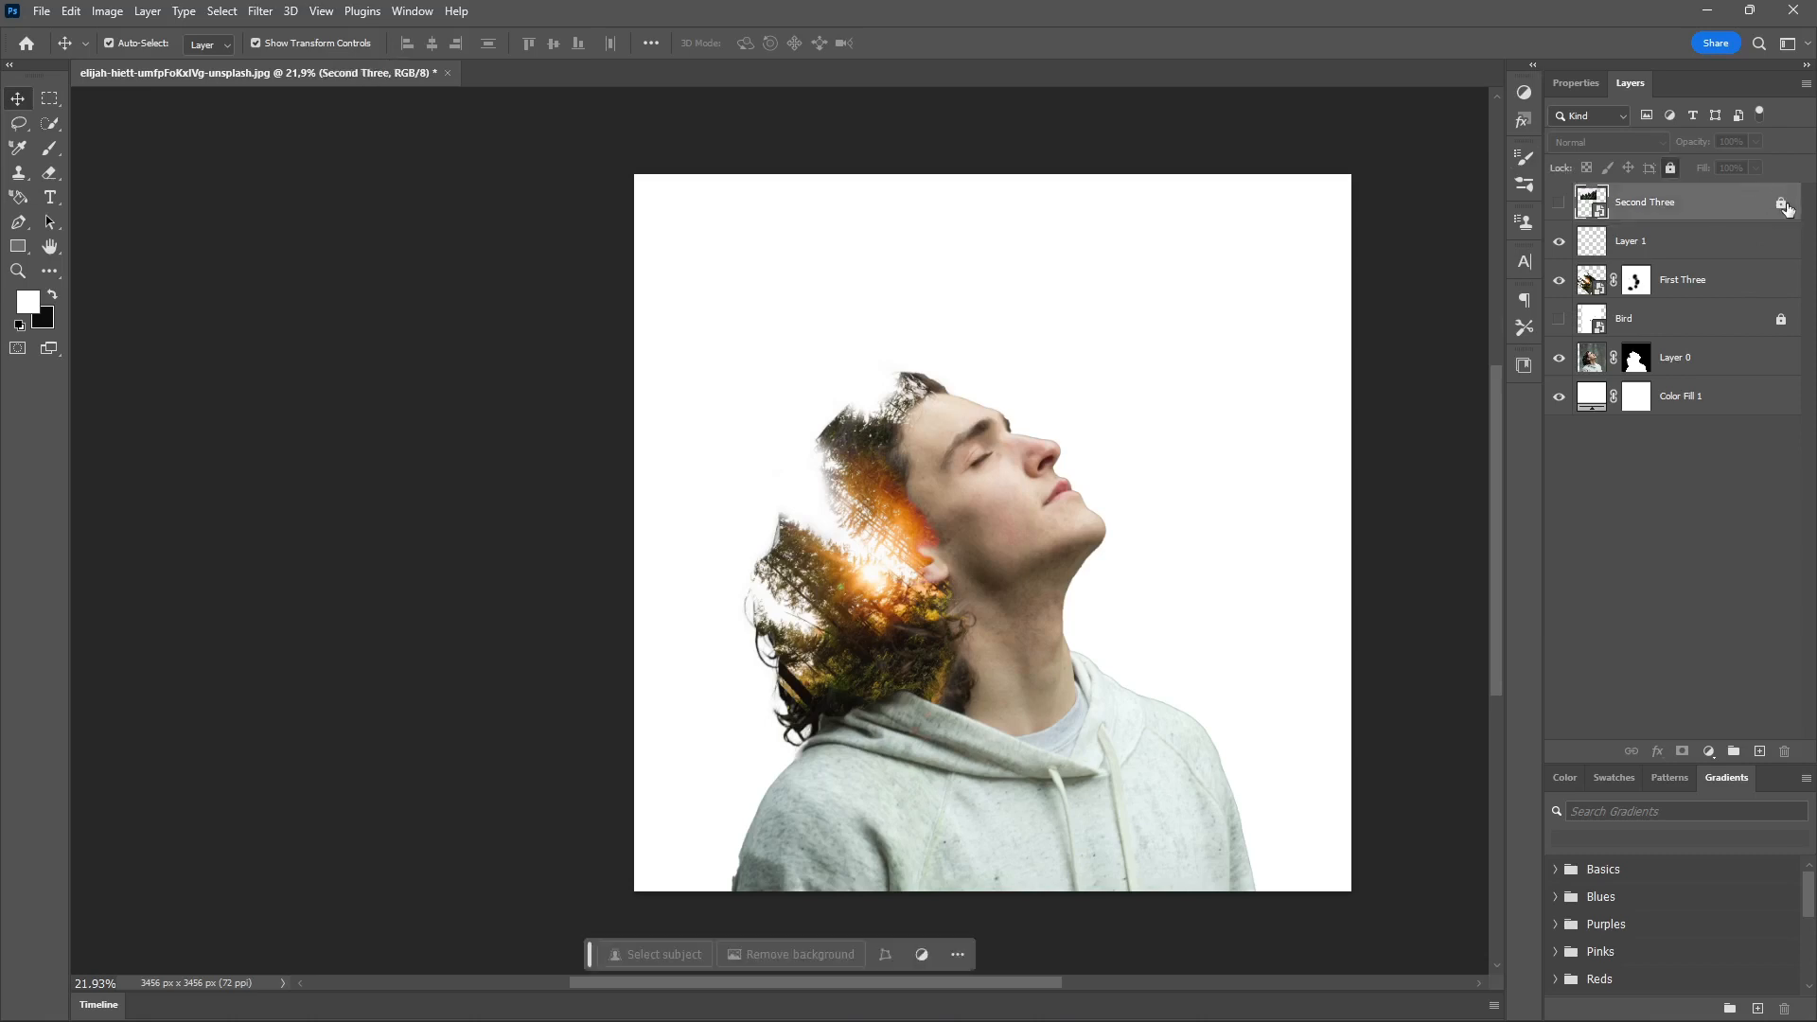
left_click(1560, 206)
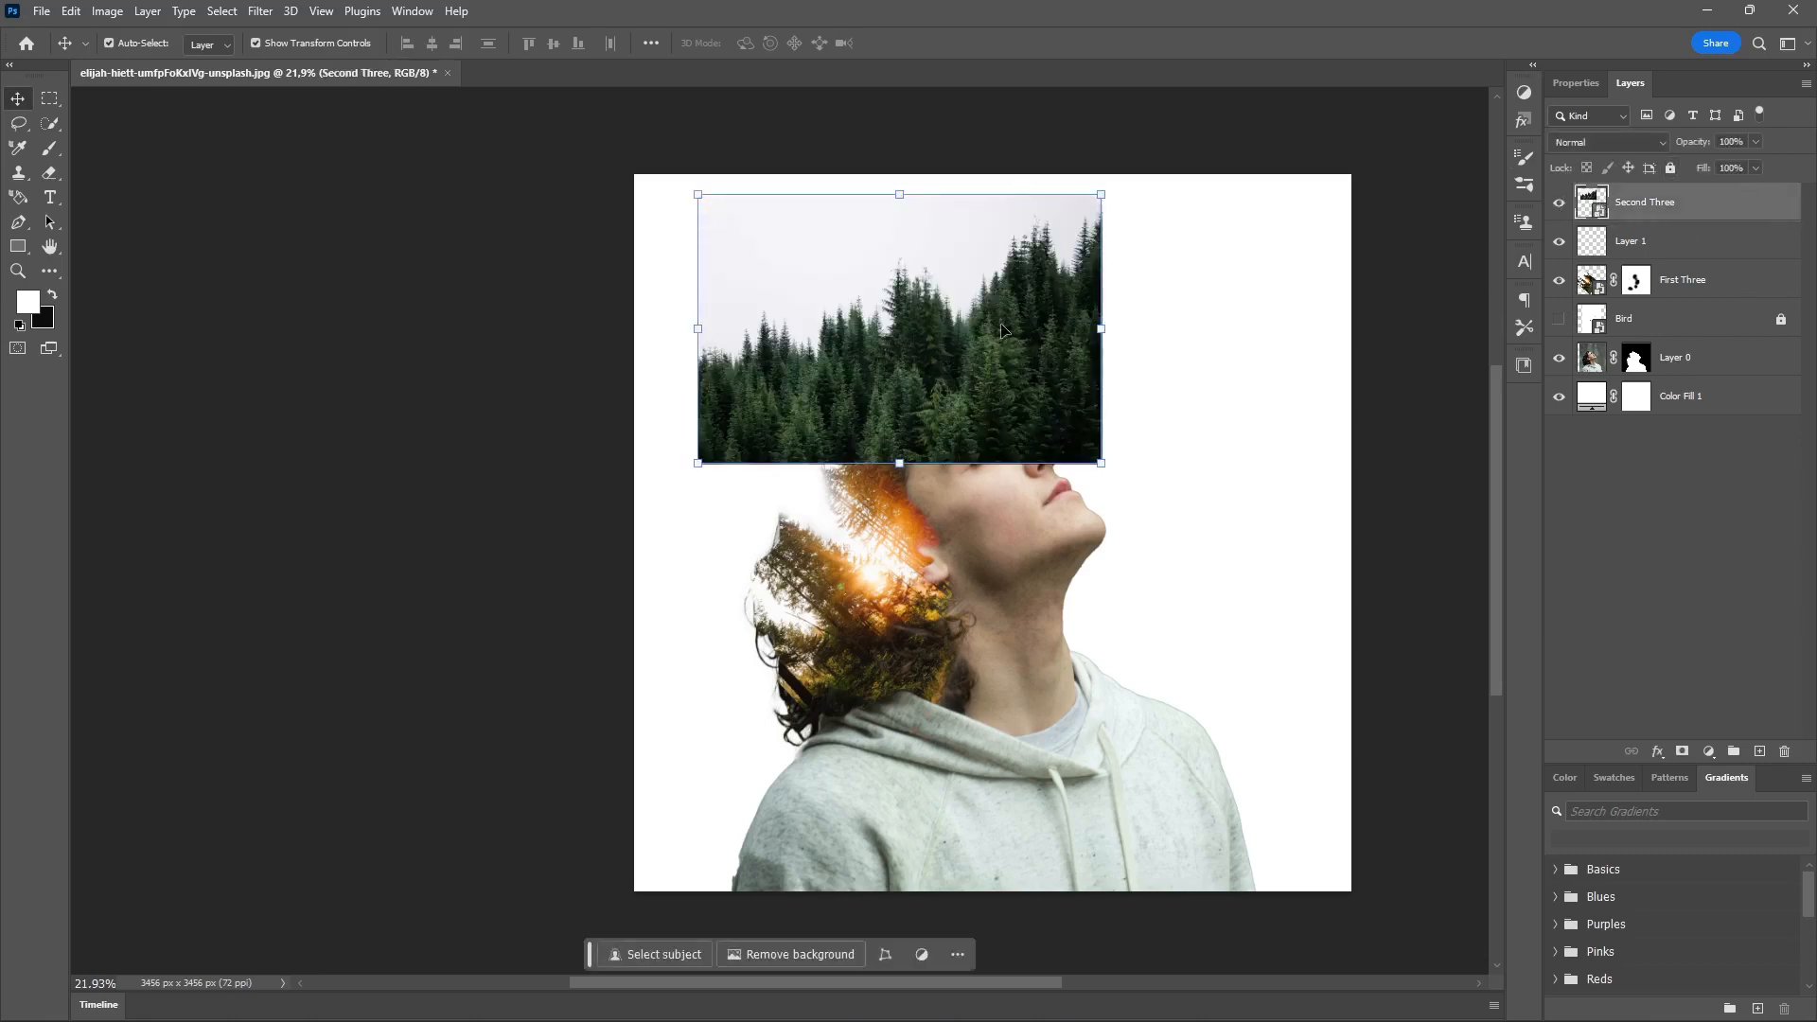
left_click_drag(1004, 329, 1028, 752)
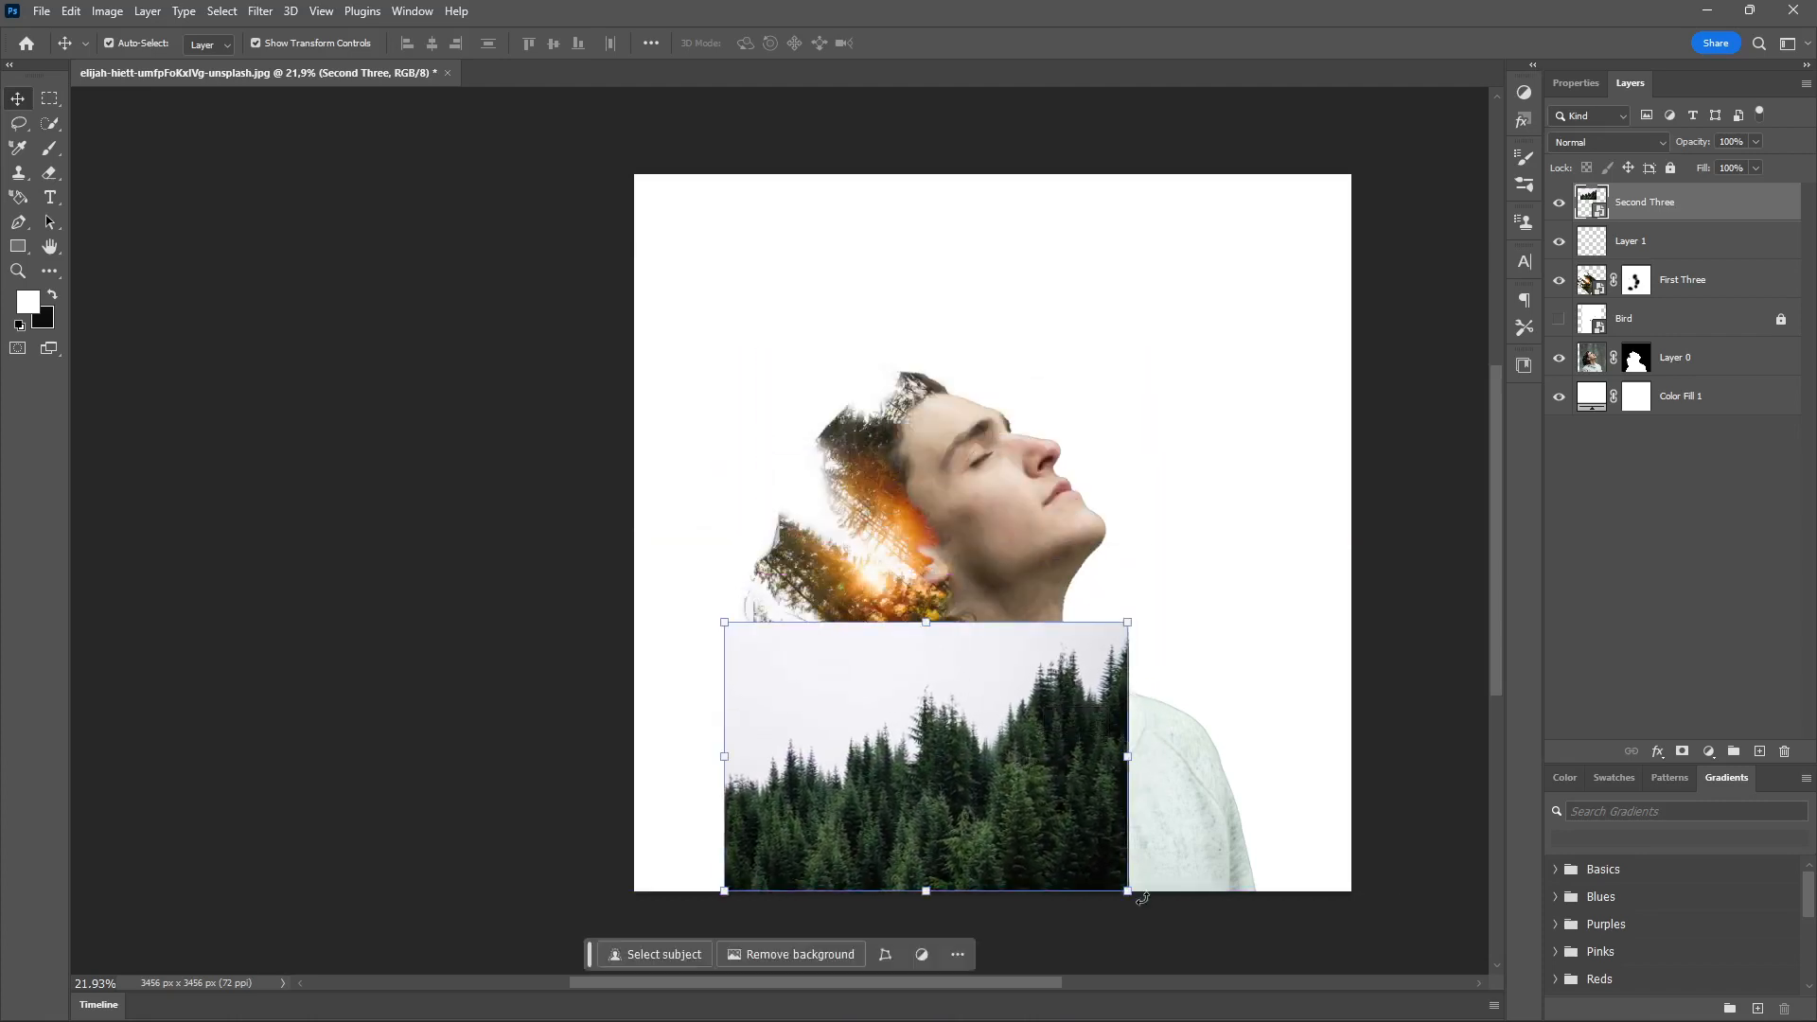
- Scale the Second Three forest image to 57.18% and position it across the torso and below the canvas edge
left_click_drag(1126, 895, 1189, 718)
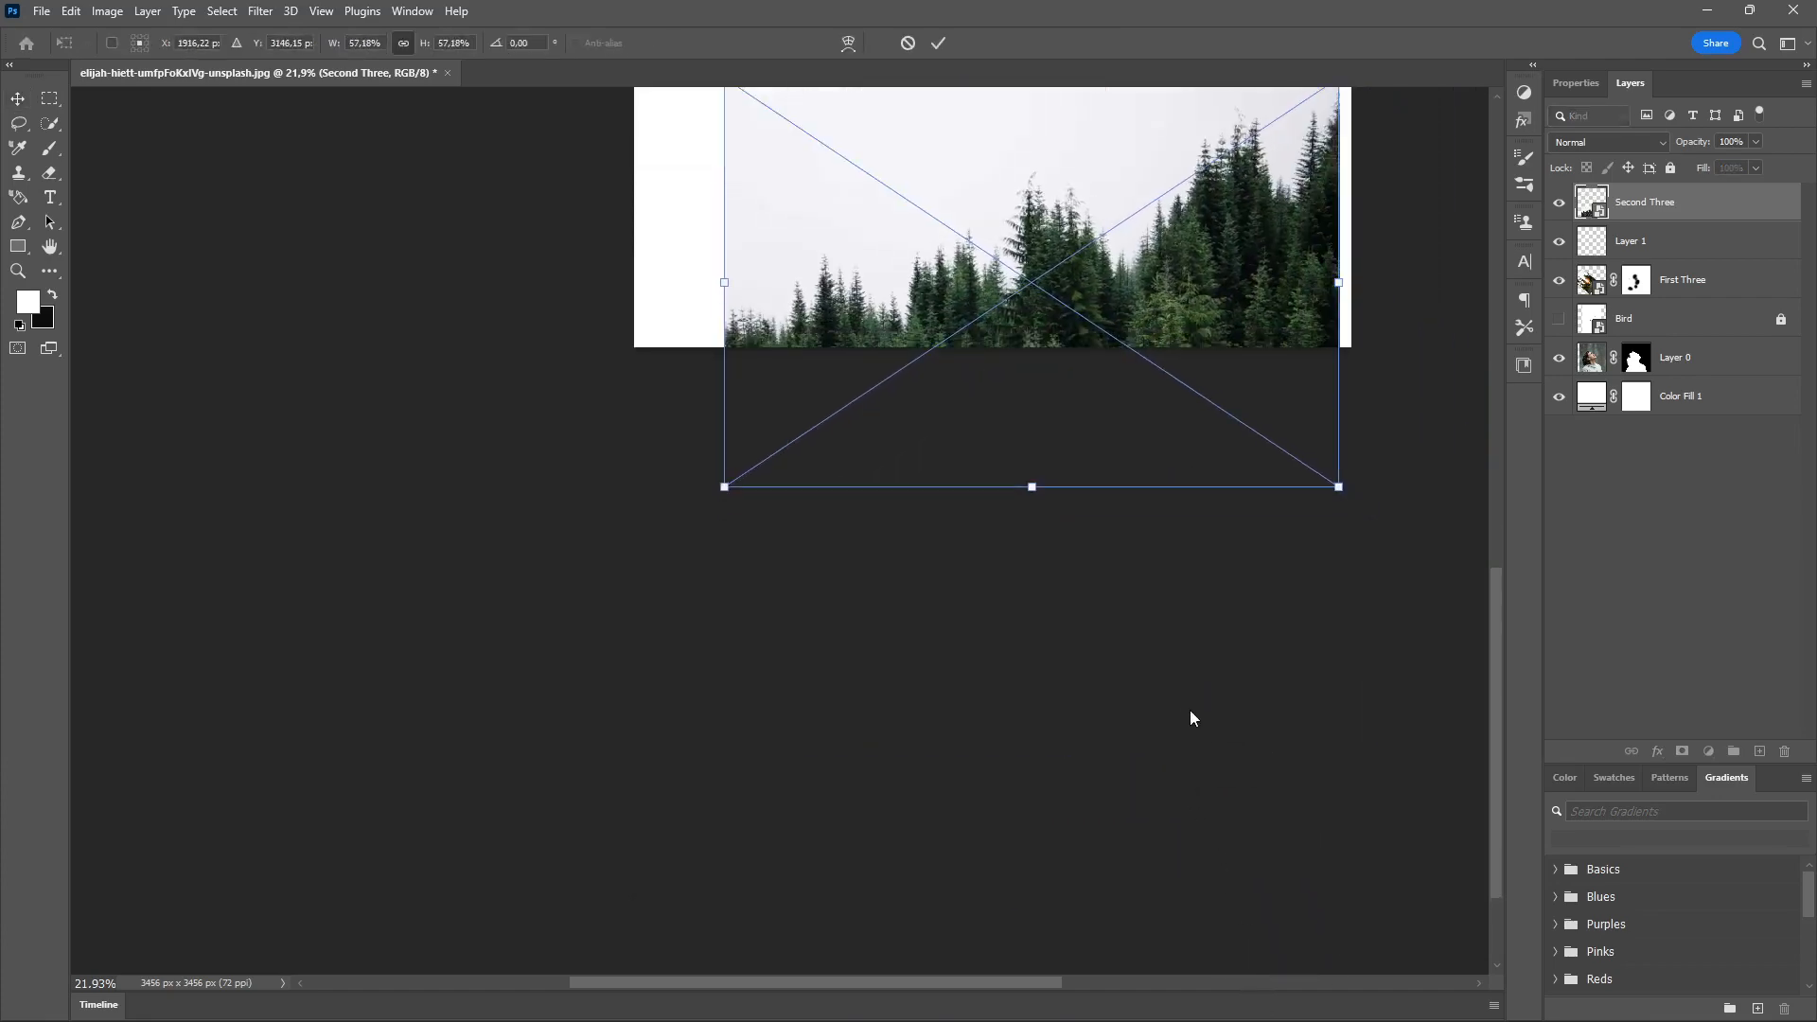
left_click_drag(1213, 511, 1172, 505)
left_click_drag(1327, 611, 1308, 665)
key("ctrl+z")
mouse_move(1236, 445)
left_mouse_down()
mouse_move(1208, 463)
mouse_move(1246, 445)
left_mouse_up()
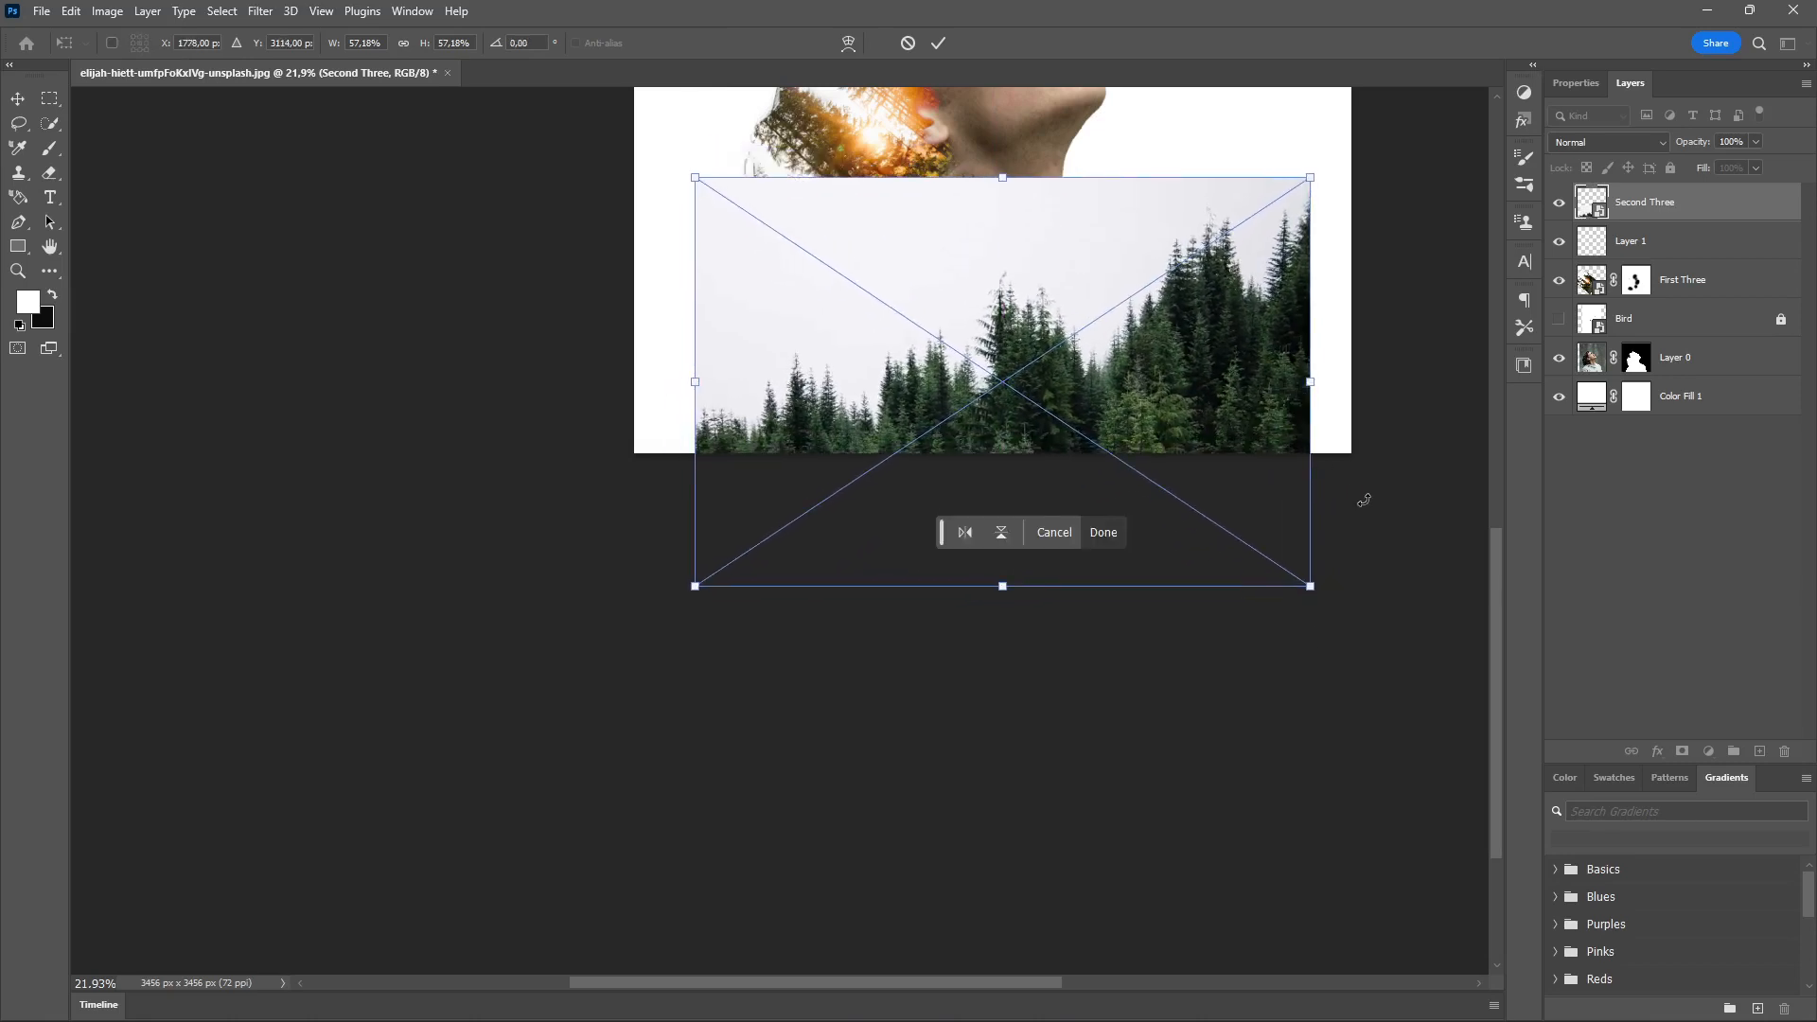
- Rotate the Second Three image to -169.18°, shift it up over the torso and apply the transform
scroll(1366, 505, "down", 2)
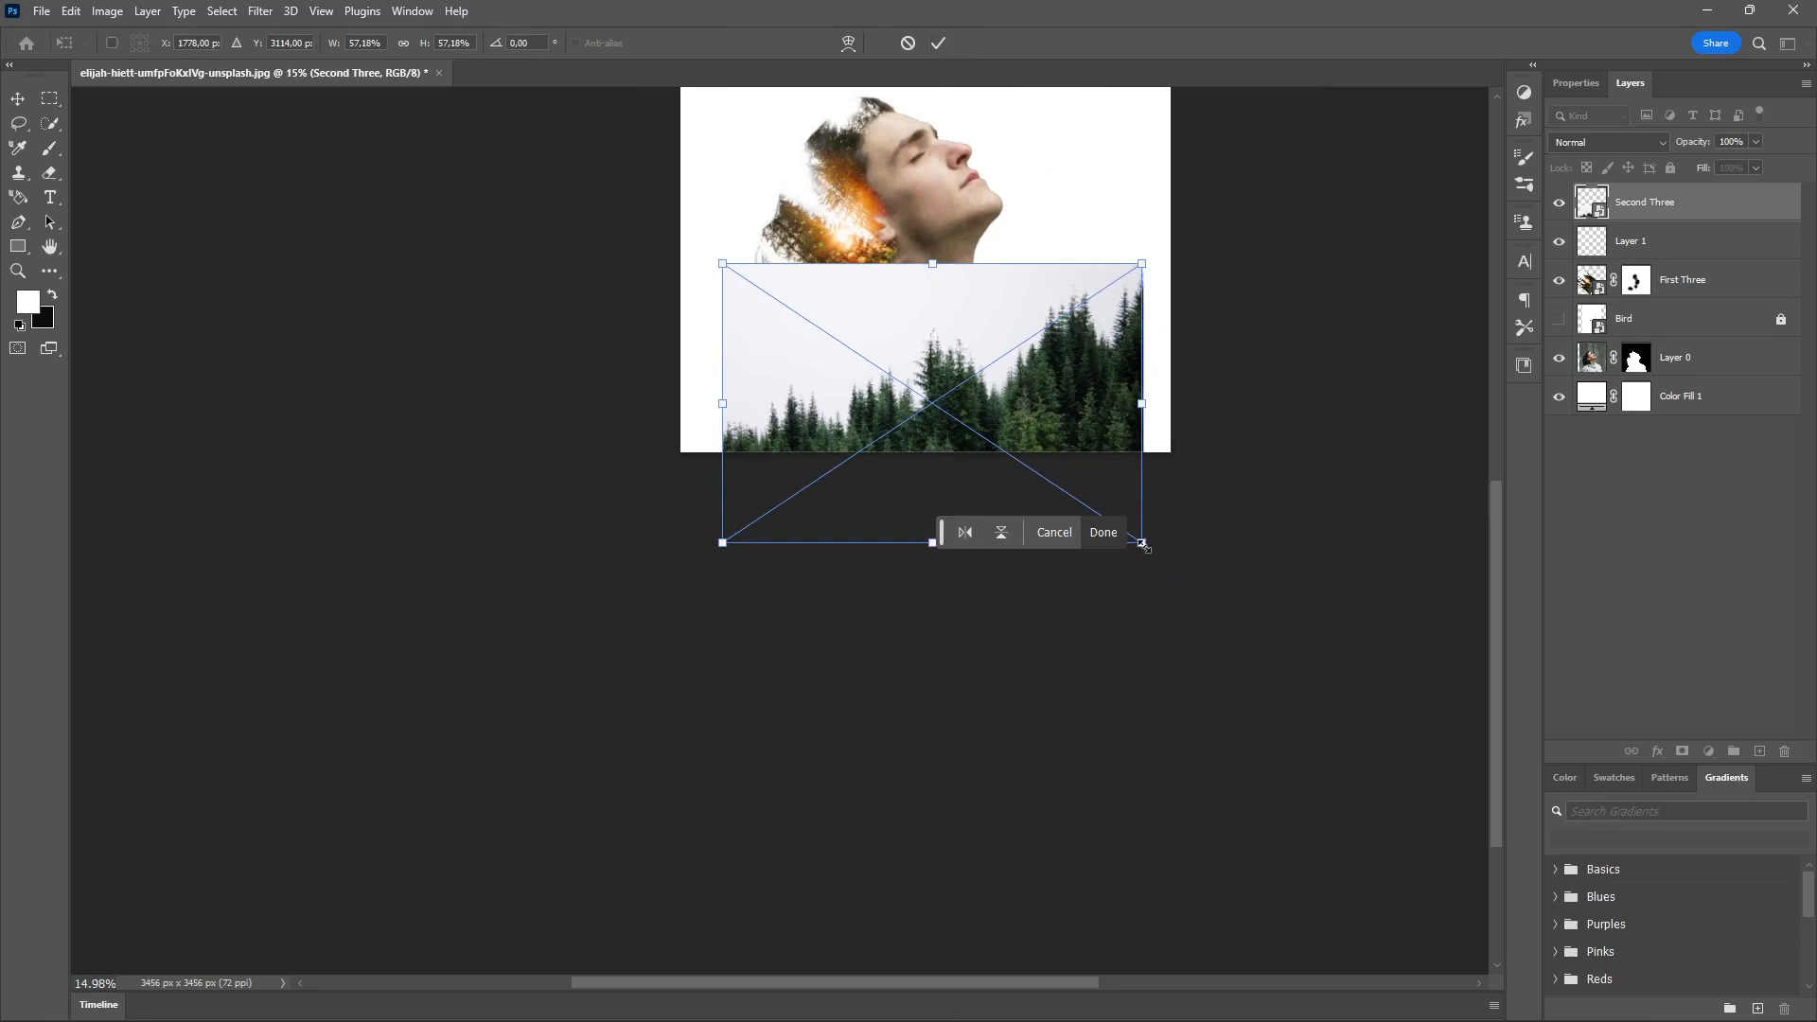
left_click_drag(1149, 547, 797, 396)
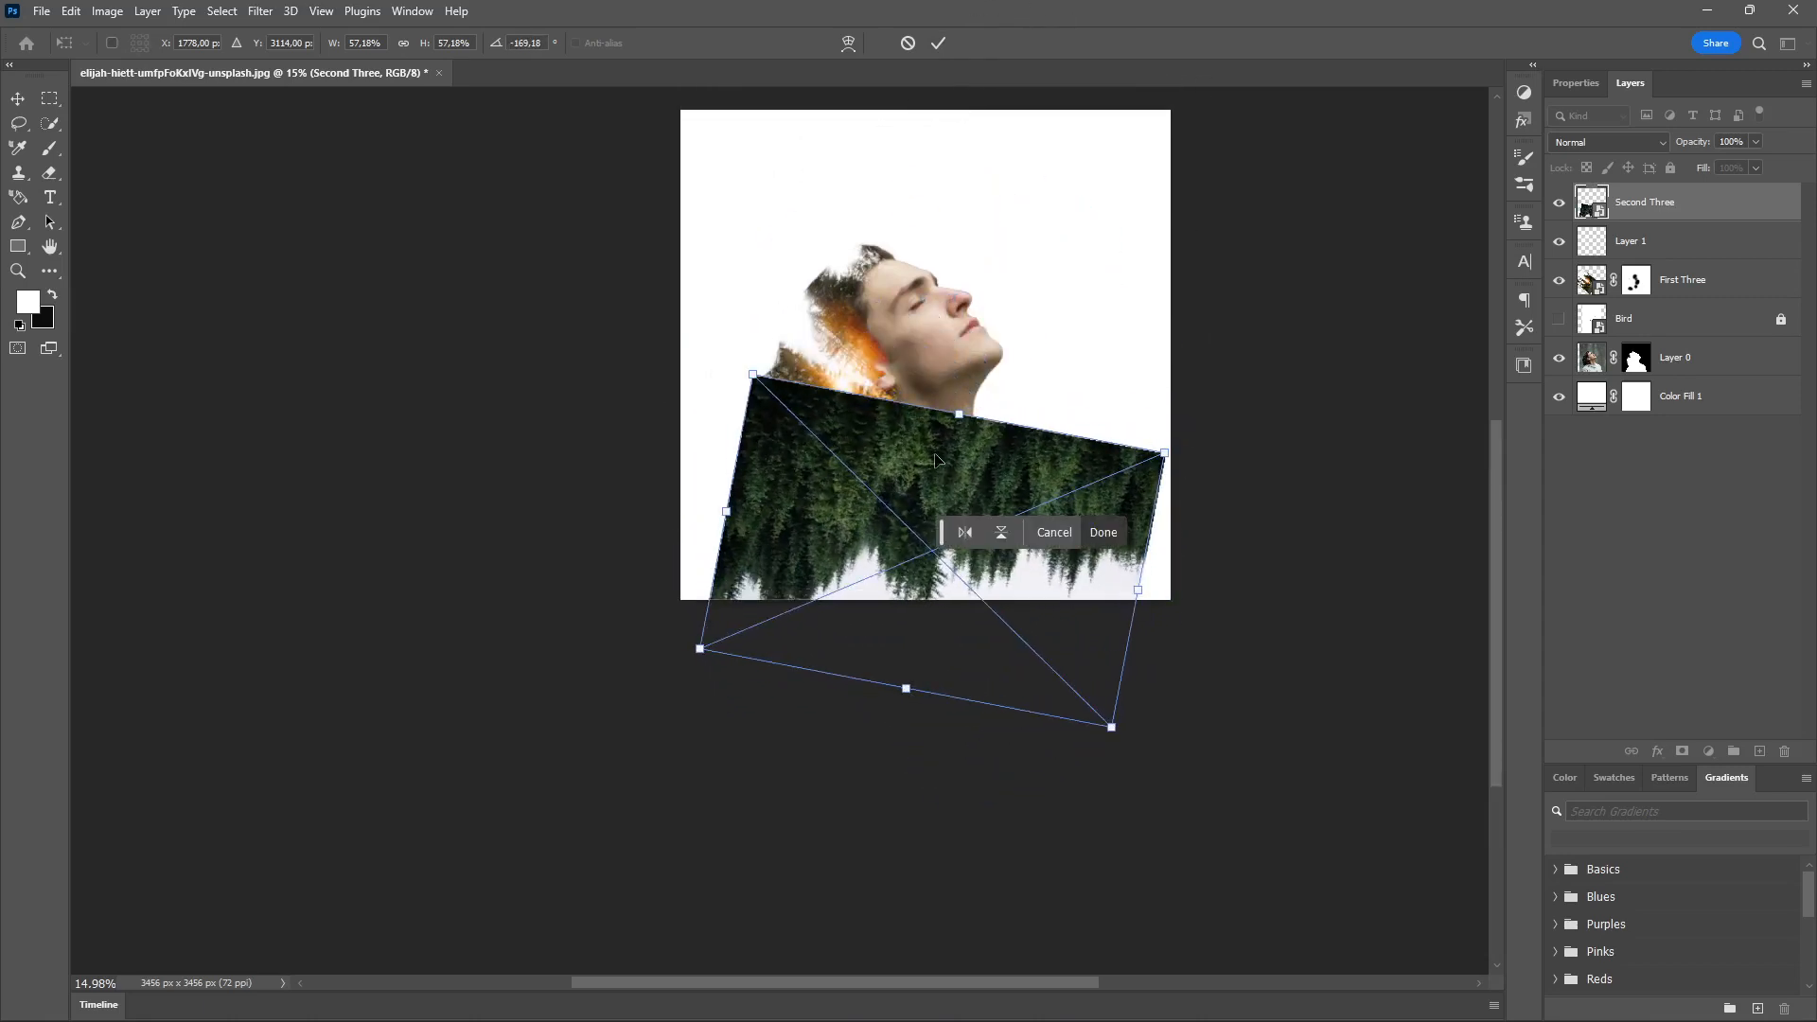
mouse_move(937, 459)
left_mouse_down()
mouse_move(911, 508)
mouse_move(926, 532)
mouse_move(927, 487)
left_mouse_up()
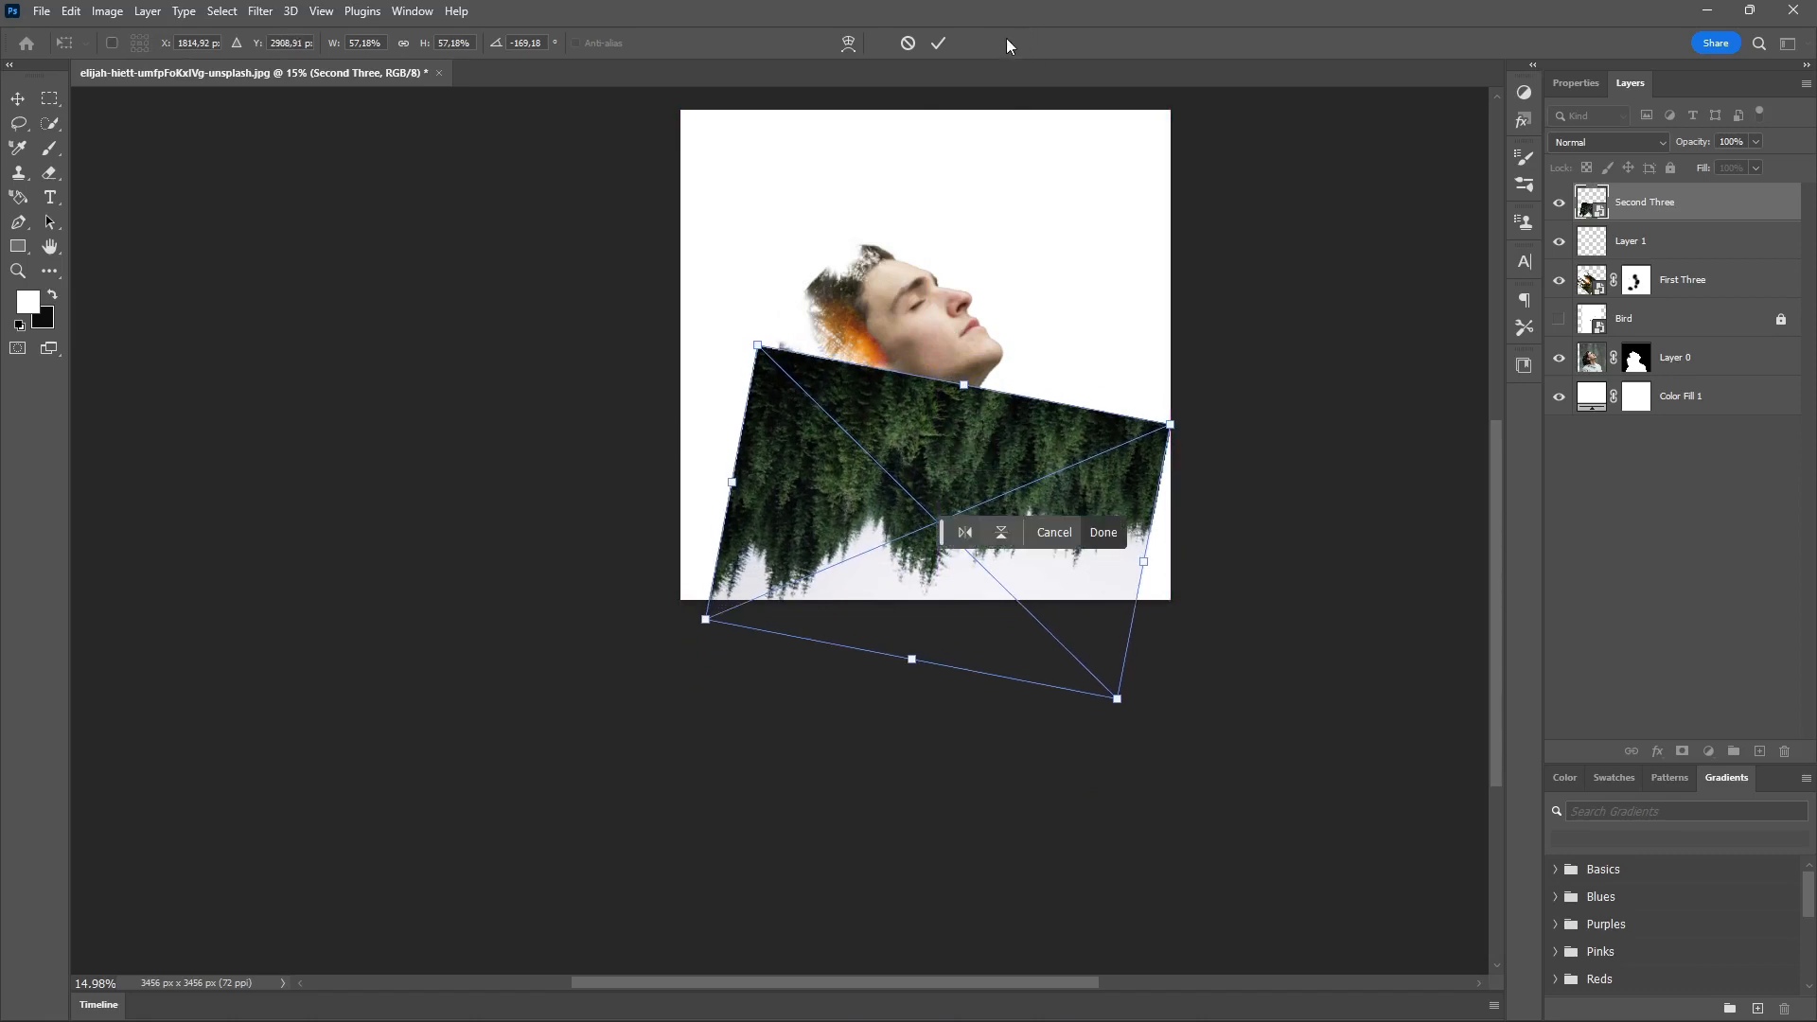
left_click(947, 47)
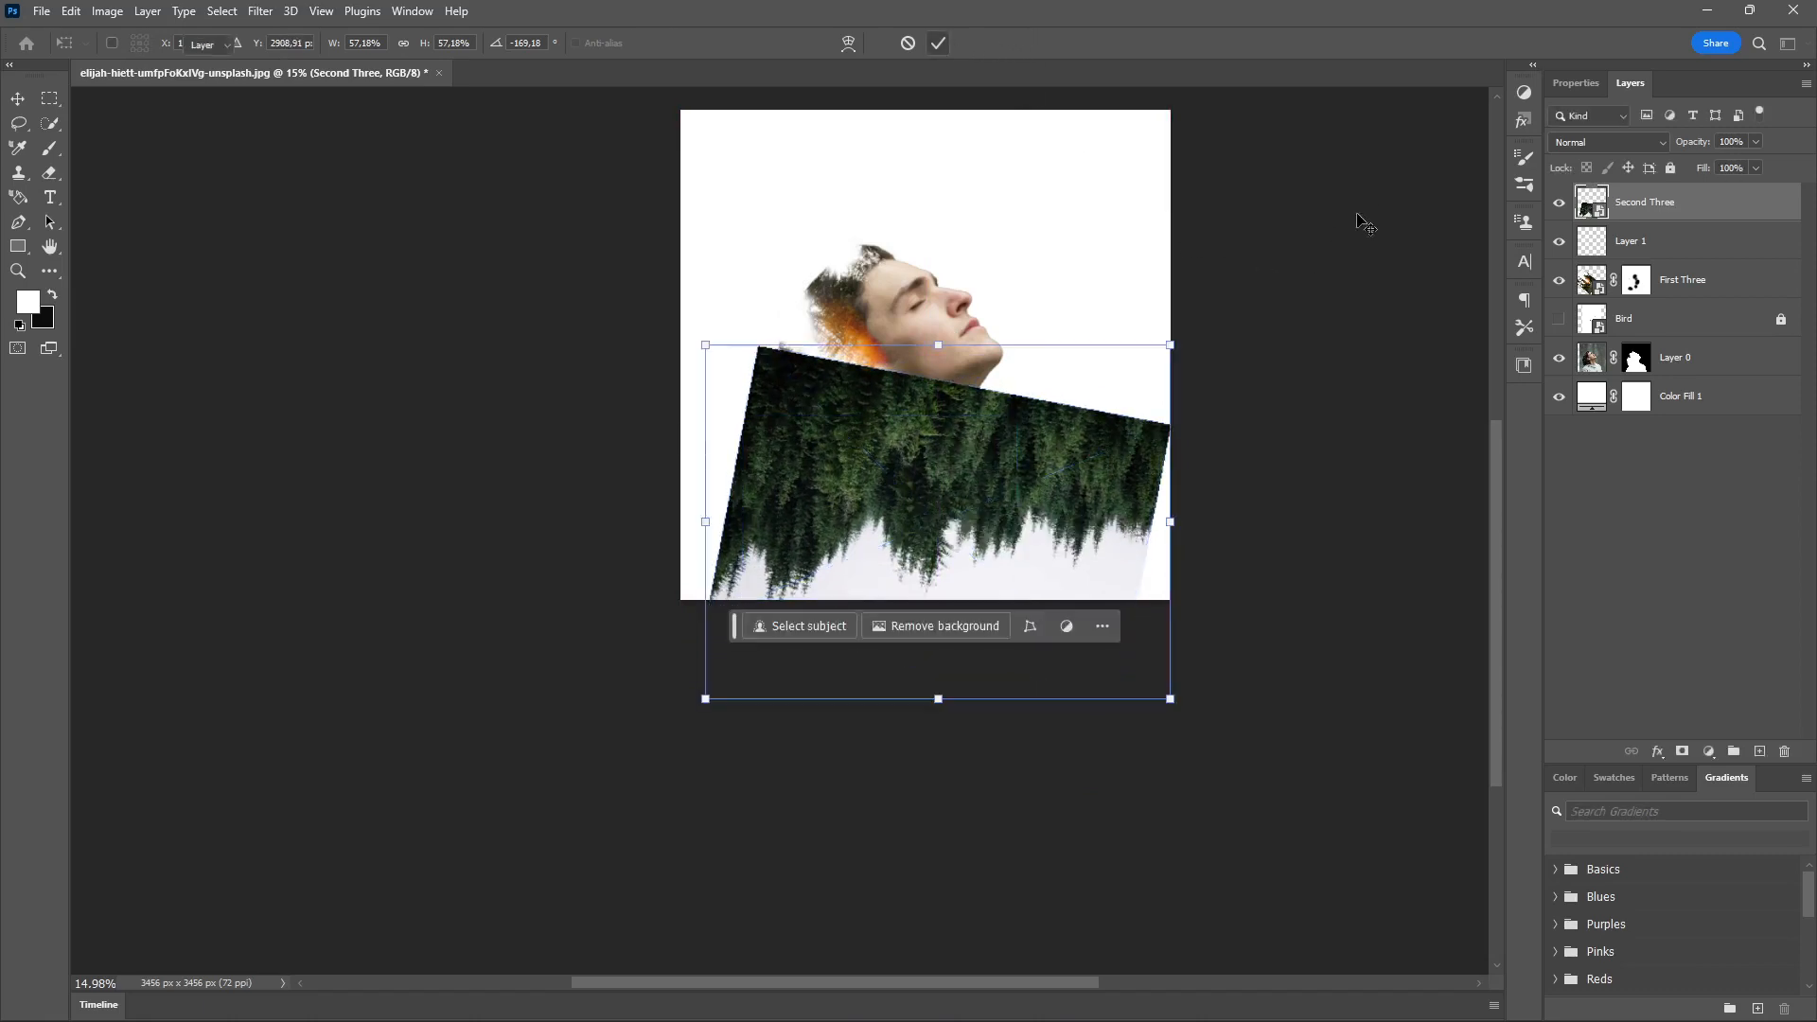
- Set the Second Three layer's blend mode to Lighten and deselect the layer
left_click(1609, 142)
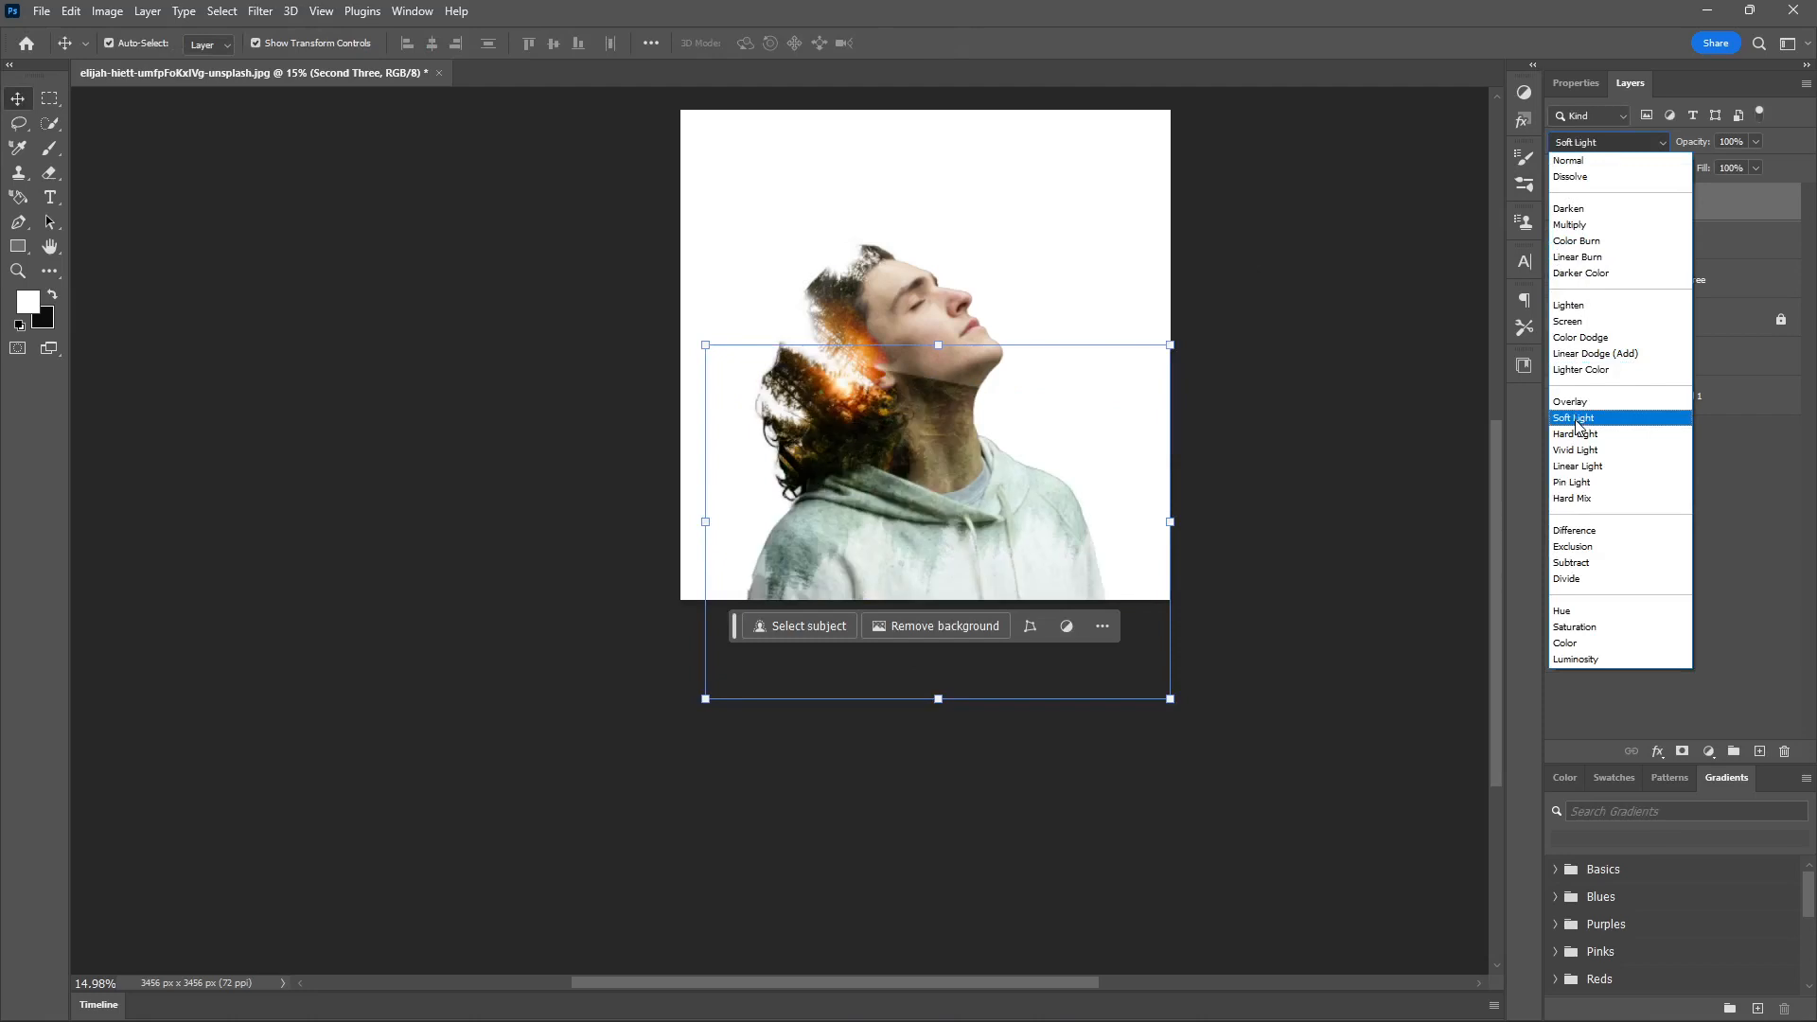
left_click(1607, 305)
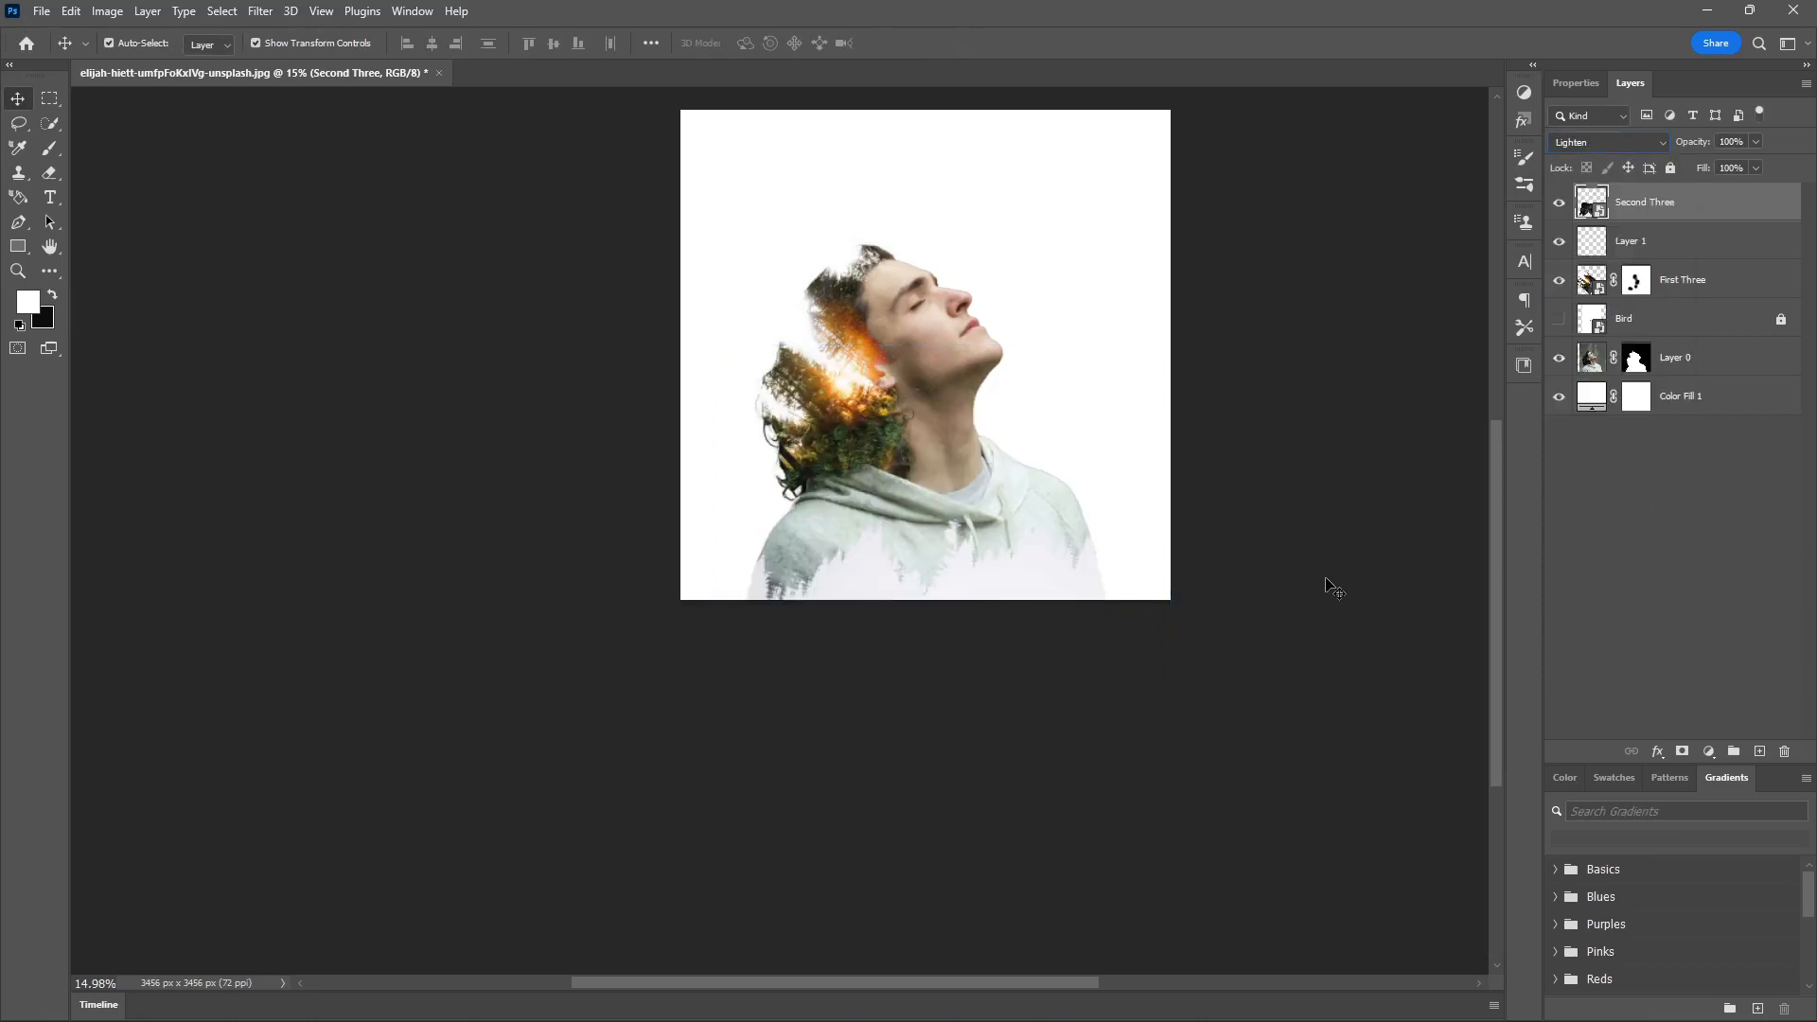
left_click(1327, 590)
- Examine how the inverted treeline blends into the hoodie, up close and in the whole composite
scroll(1079, 597, "up", 3)
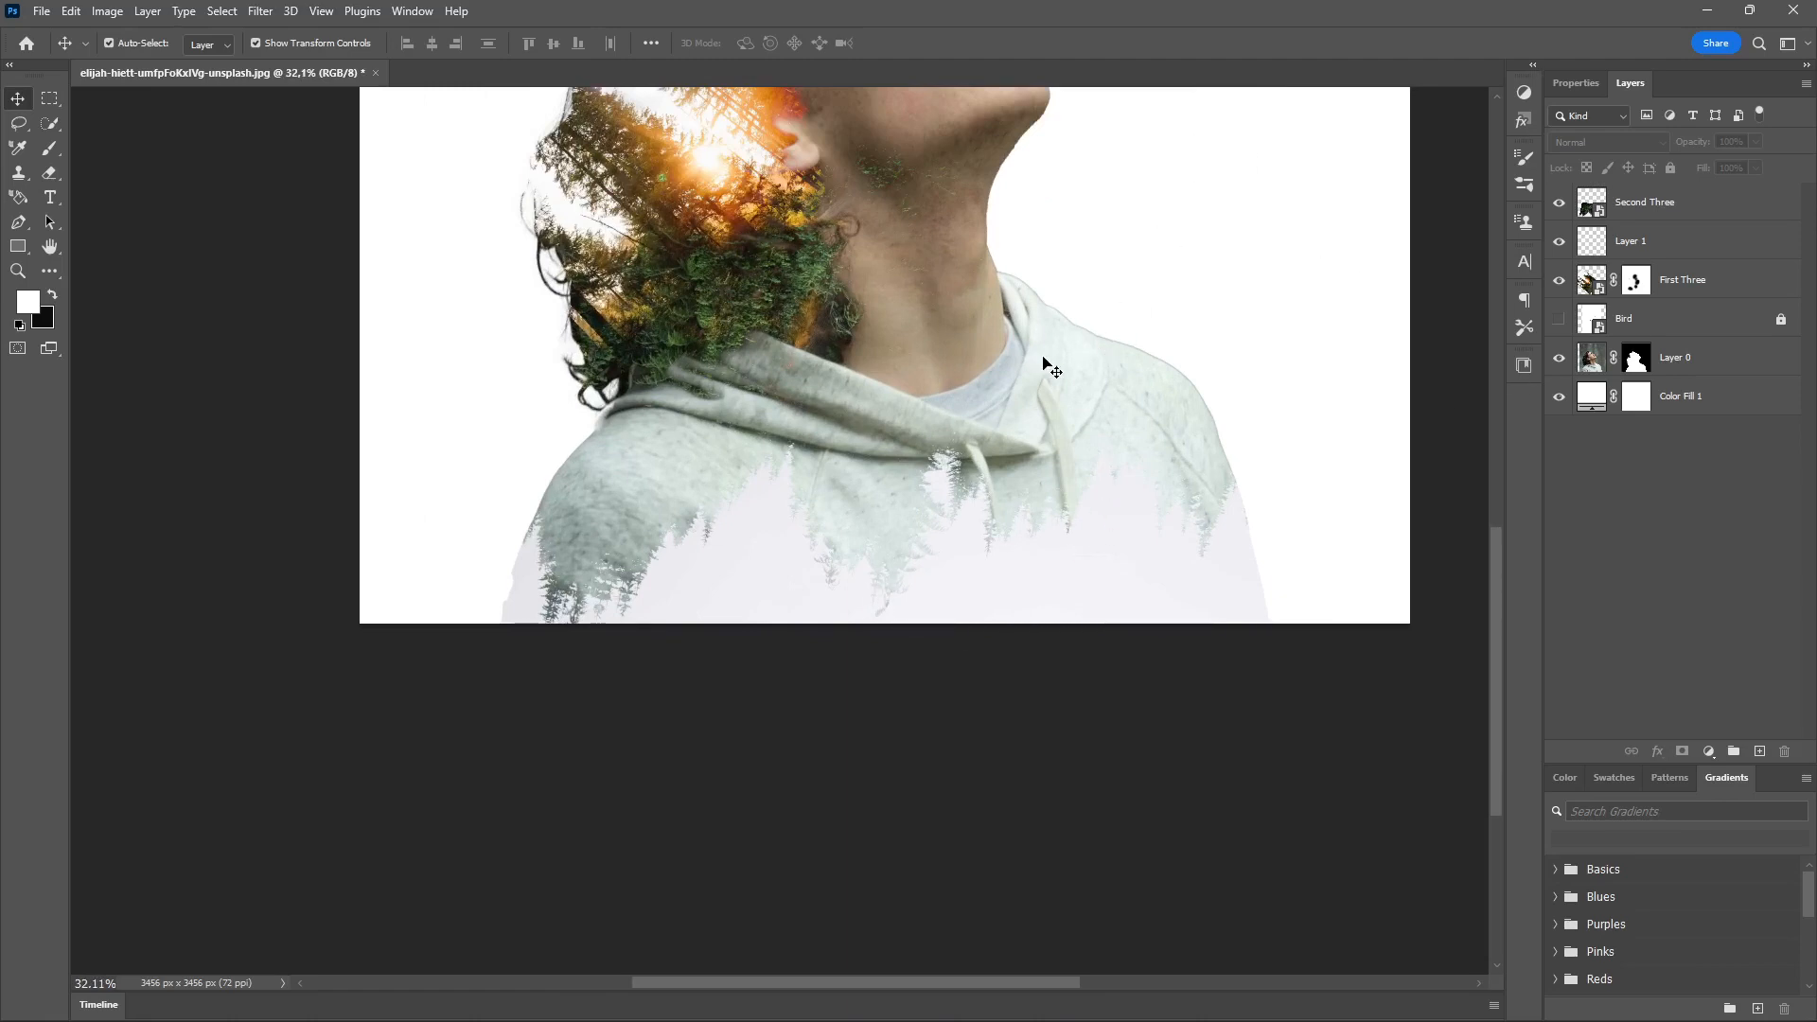
scroll(1070, 316, "down", 1)
scroll(1026, 314, "down", 2)
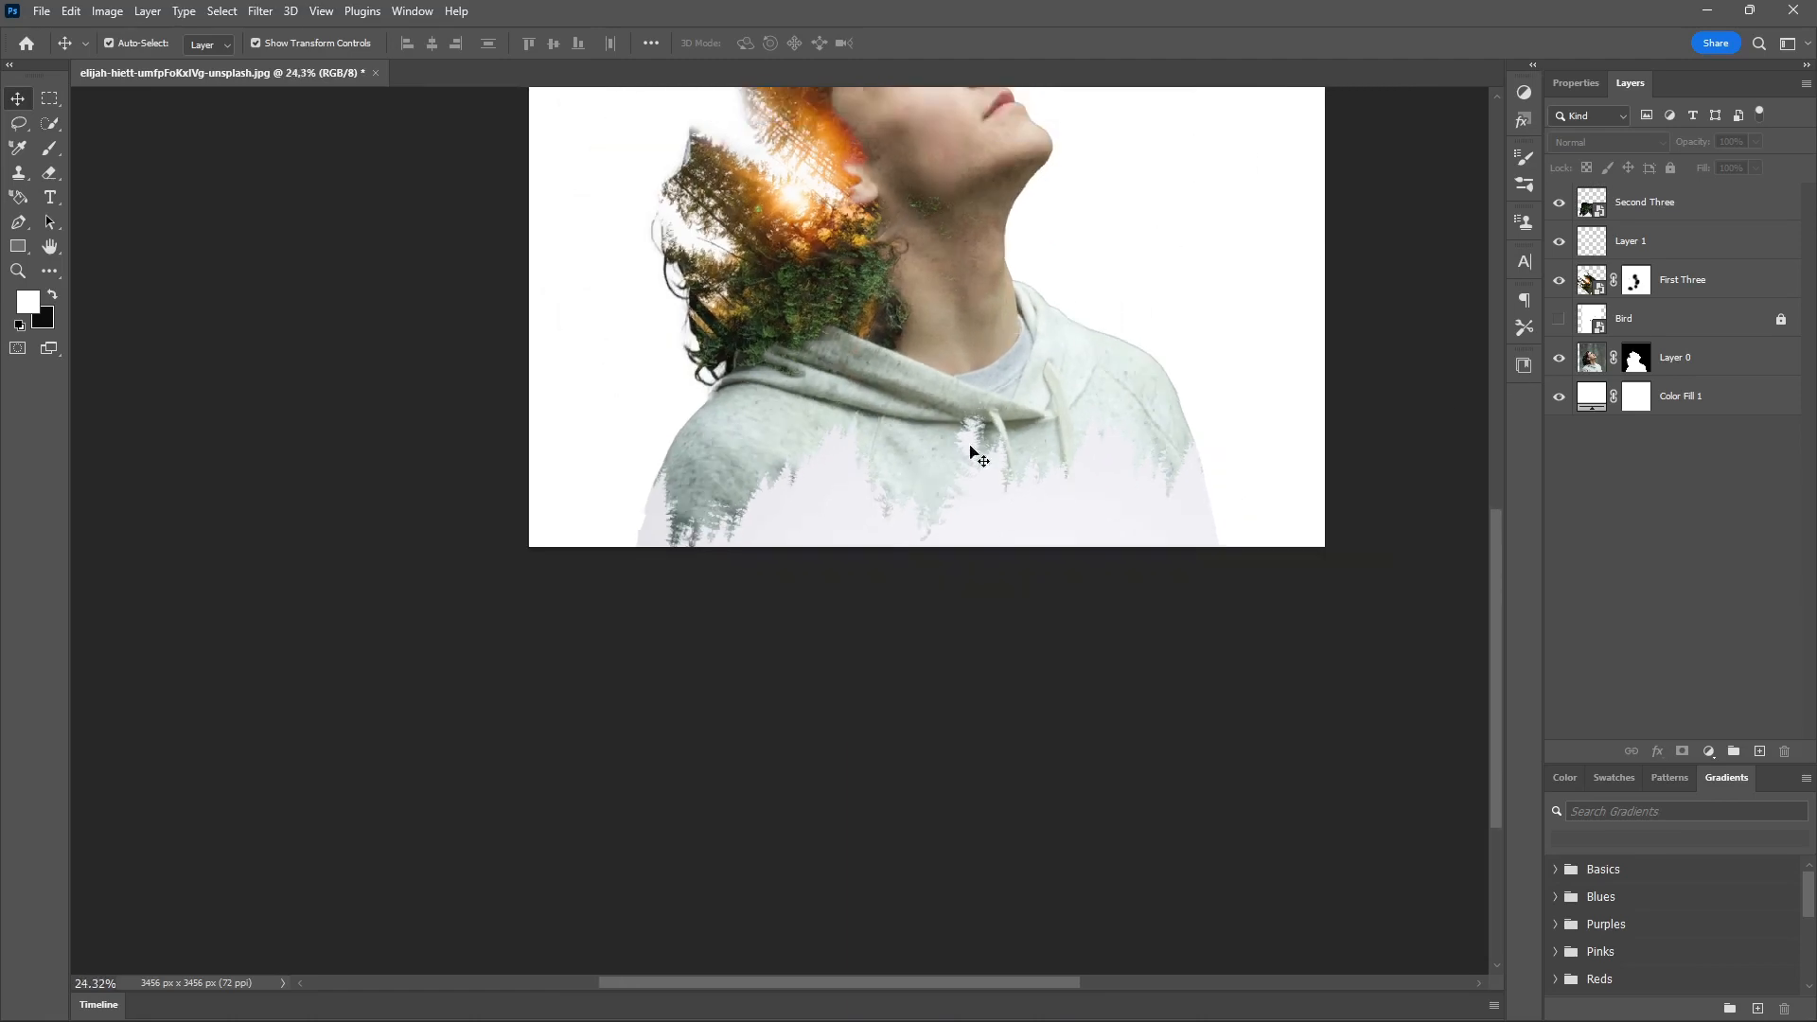
mouse_move(651, 517)
left_mouse_down()
mouse_move(623, 500)
mouse_move(655, 526)
left_mouse_up()
left_click(600, 739)
scroll(662, 500, "up", 3)
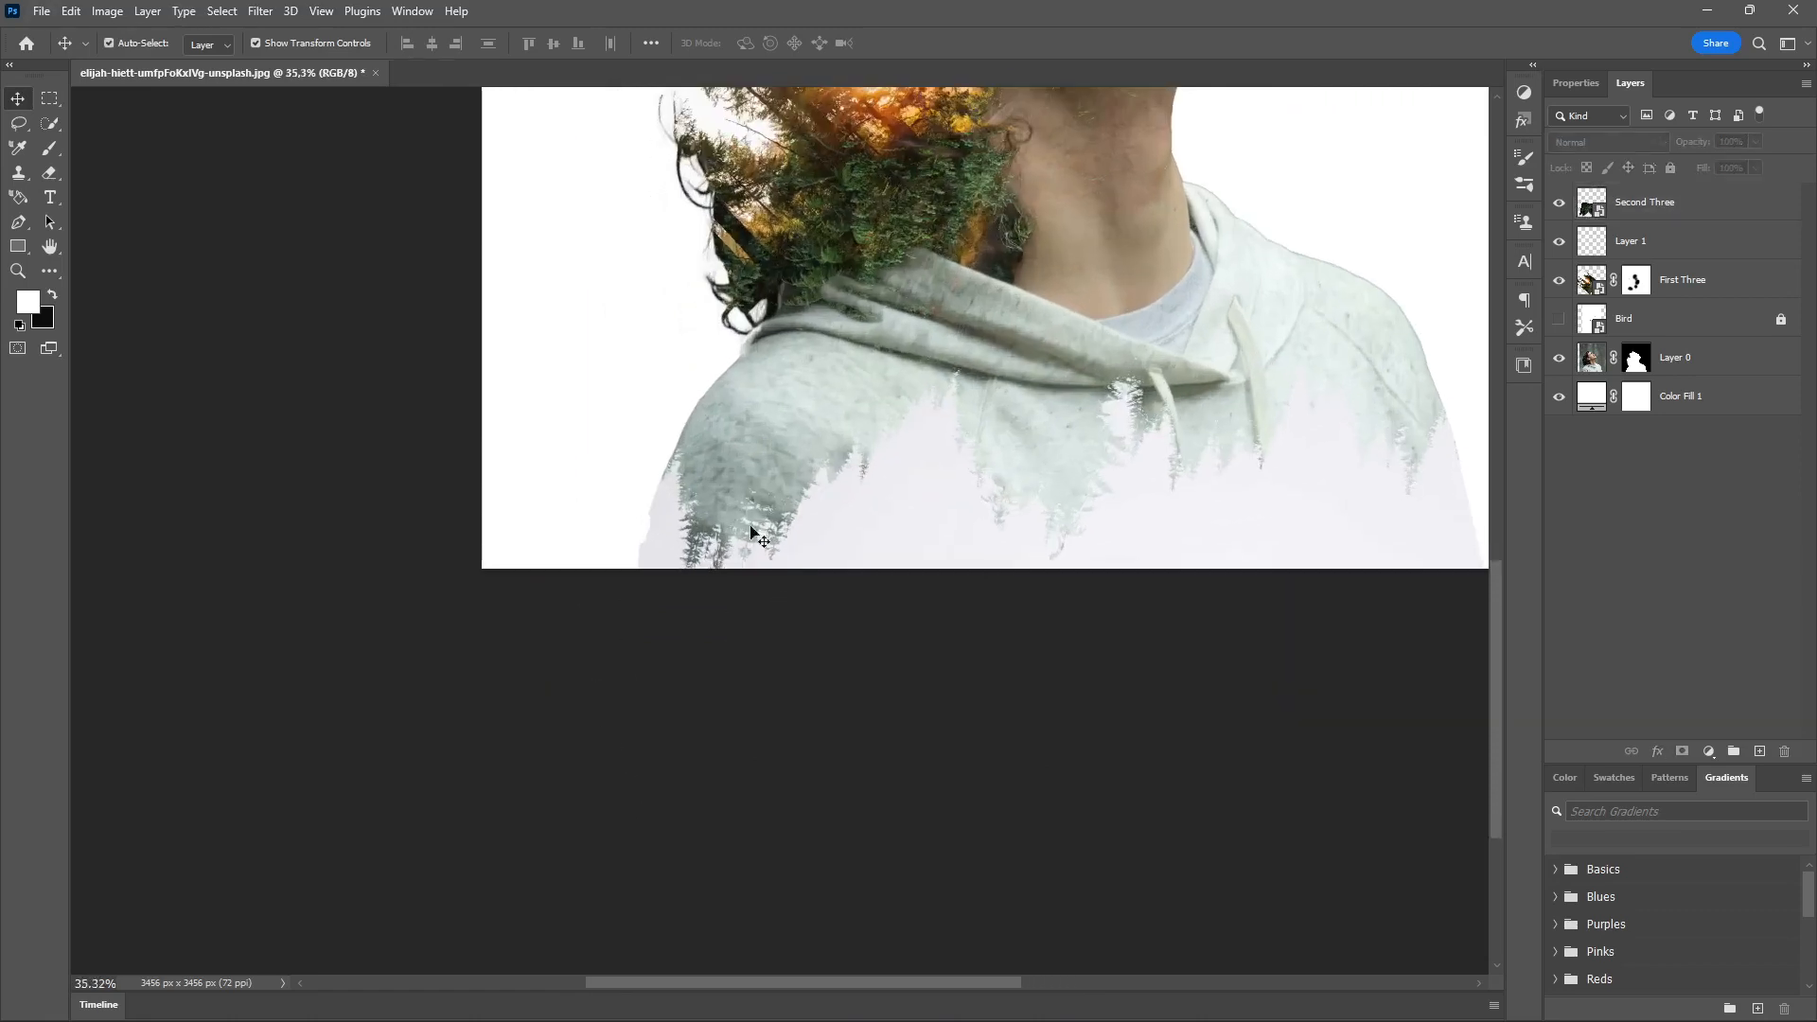
left_click(975, 558)
left_click(1122, 895)
scroll(1117, 889, "down", 6)
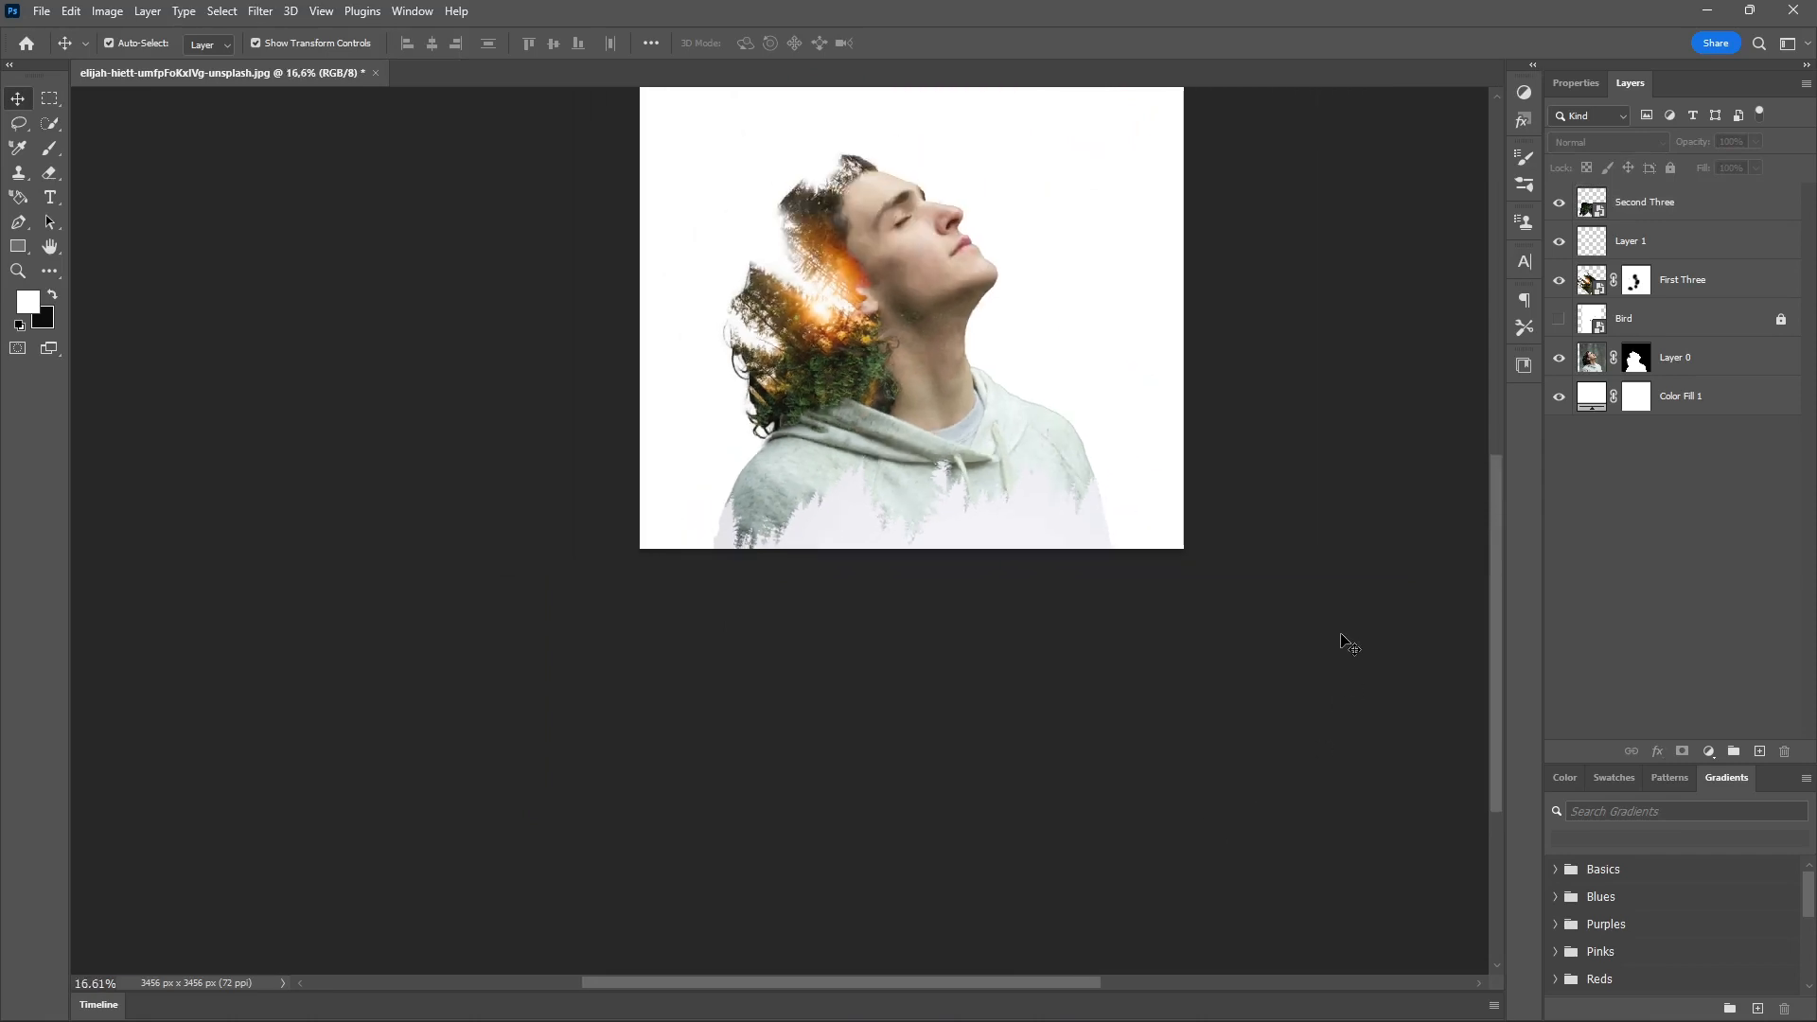
- Add a Levels adjustment layer above Second Three and inspect its settings
left_click(1709, 751)
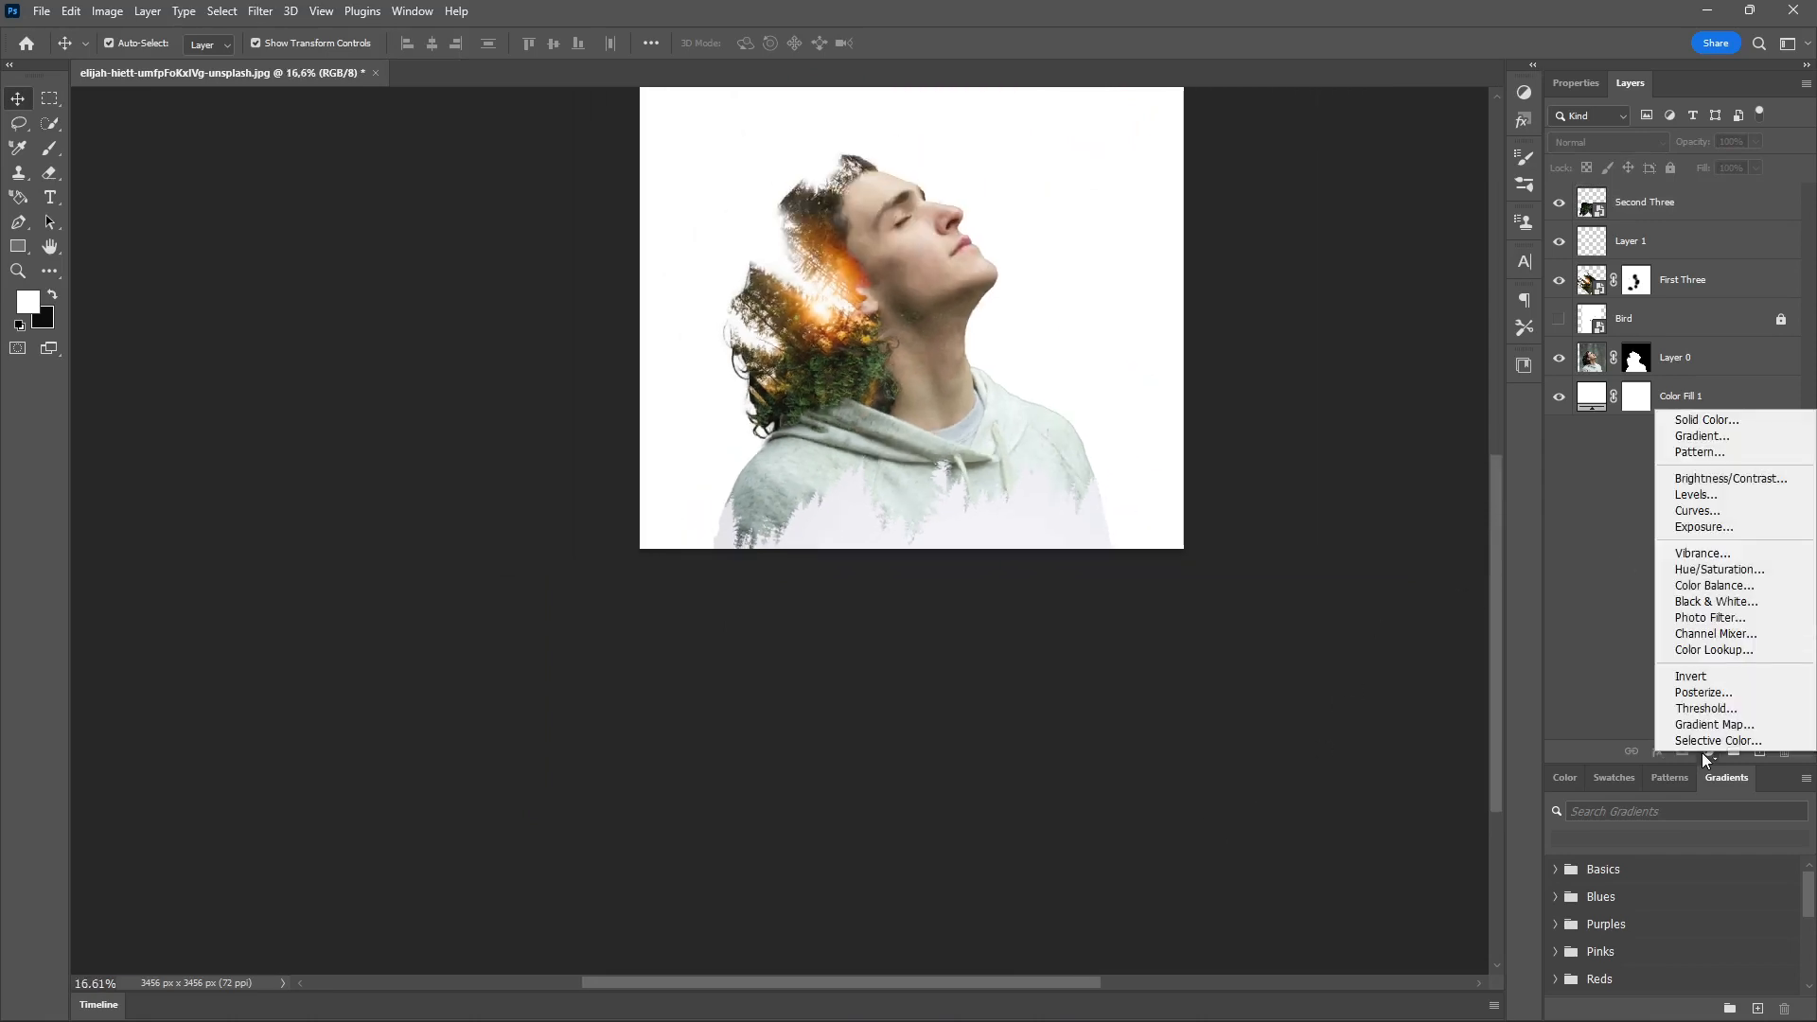
left_click(1533, 668)
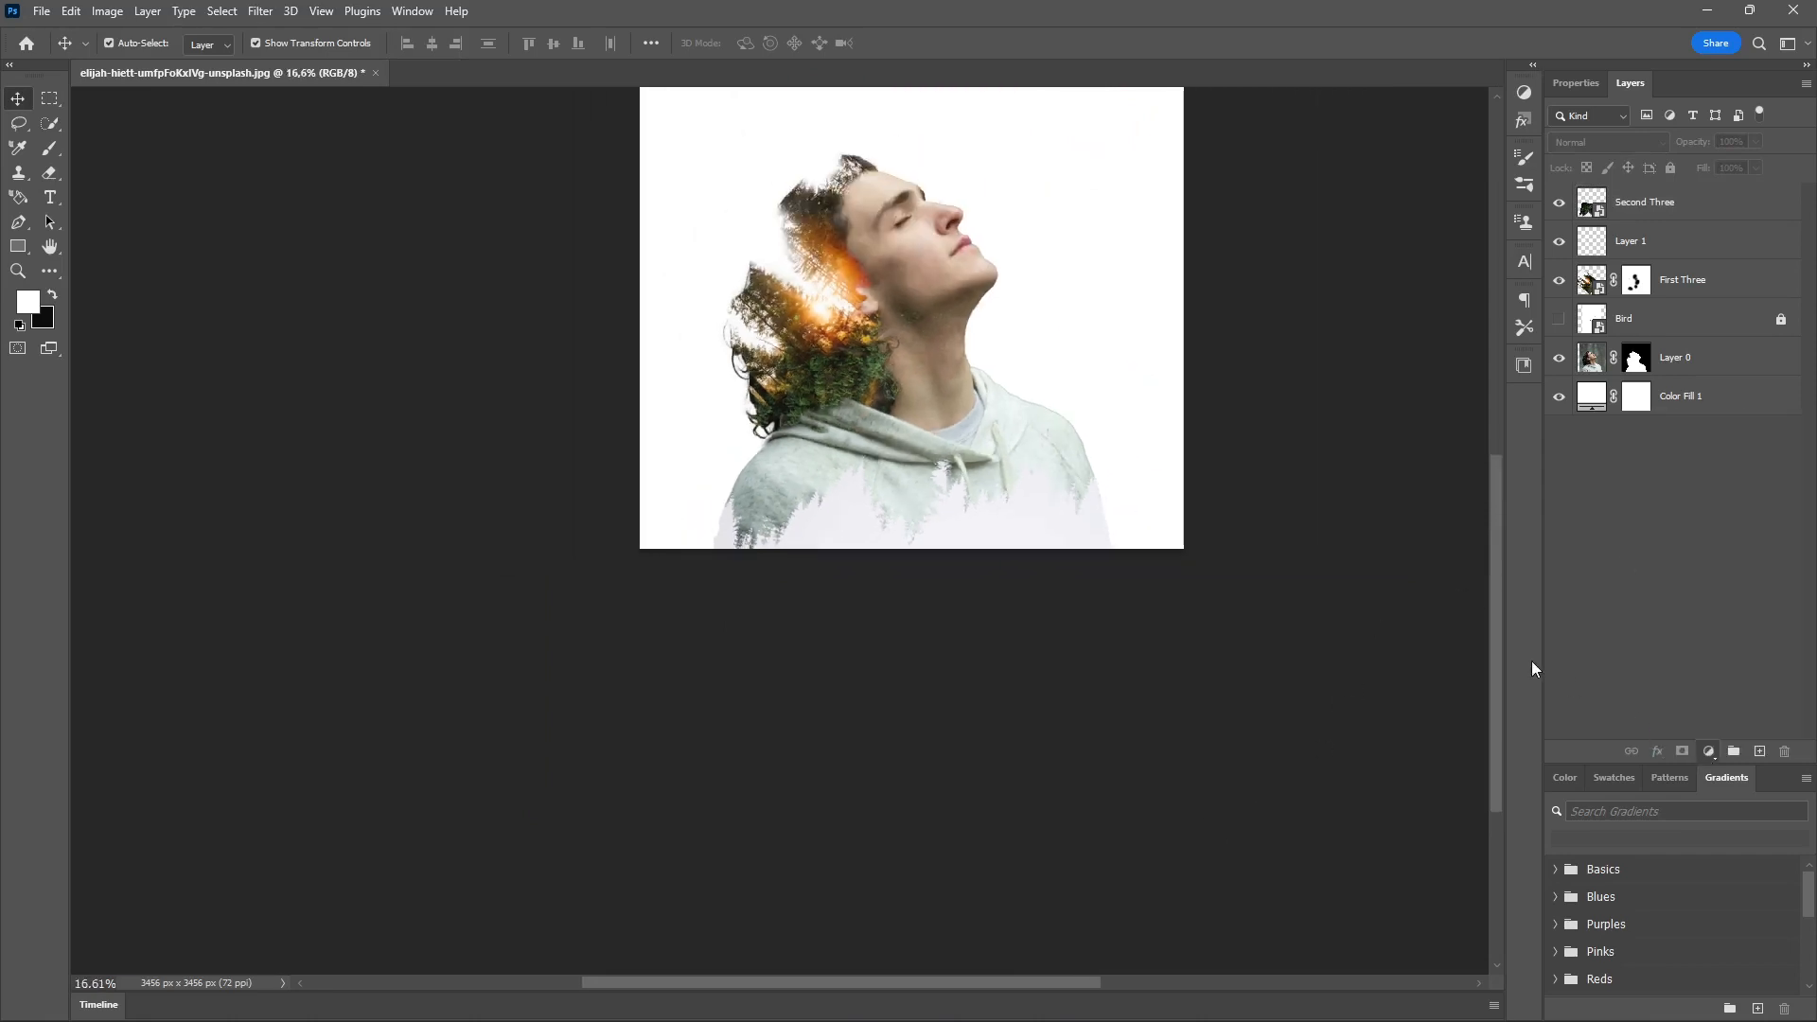
left_click(1708, 750)
left_click(1618, 615)
left_click(1708, 751)
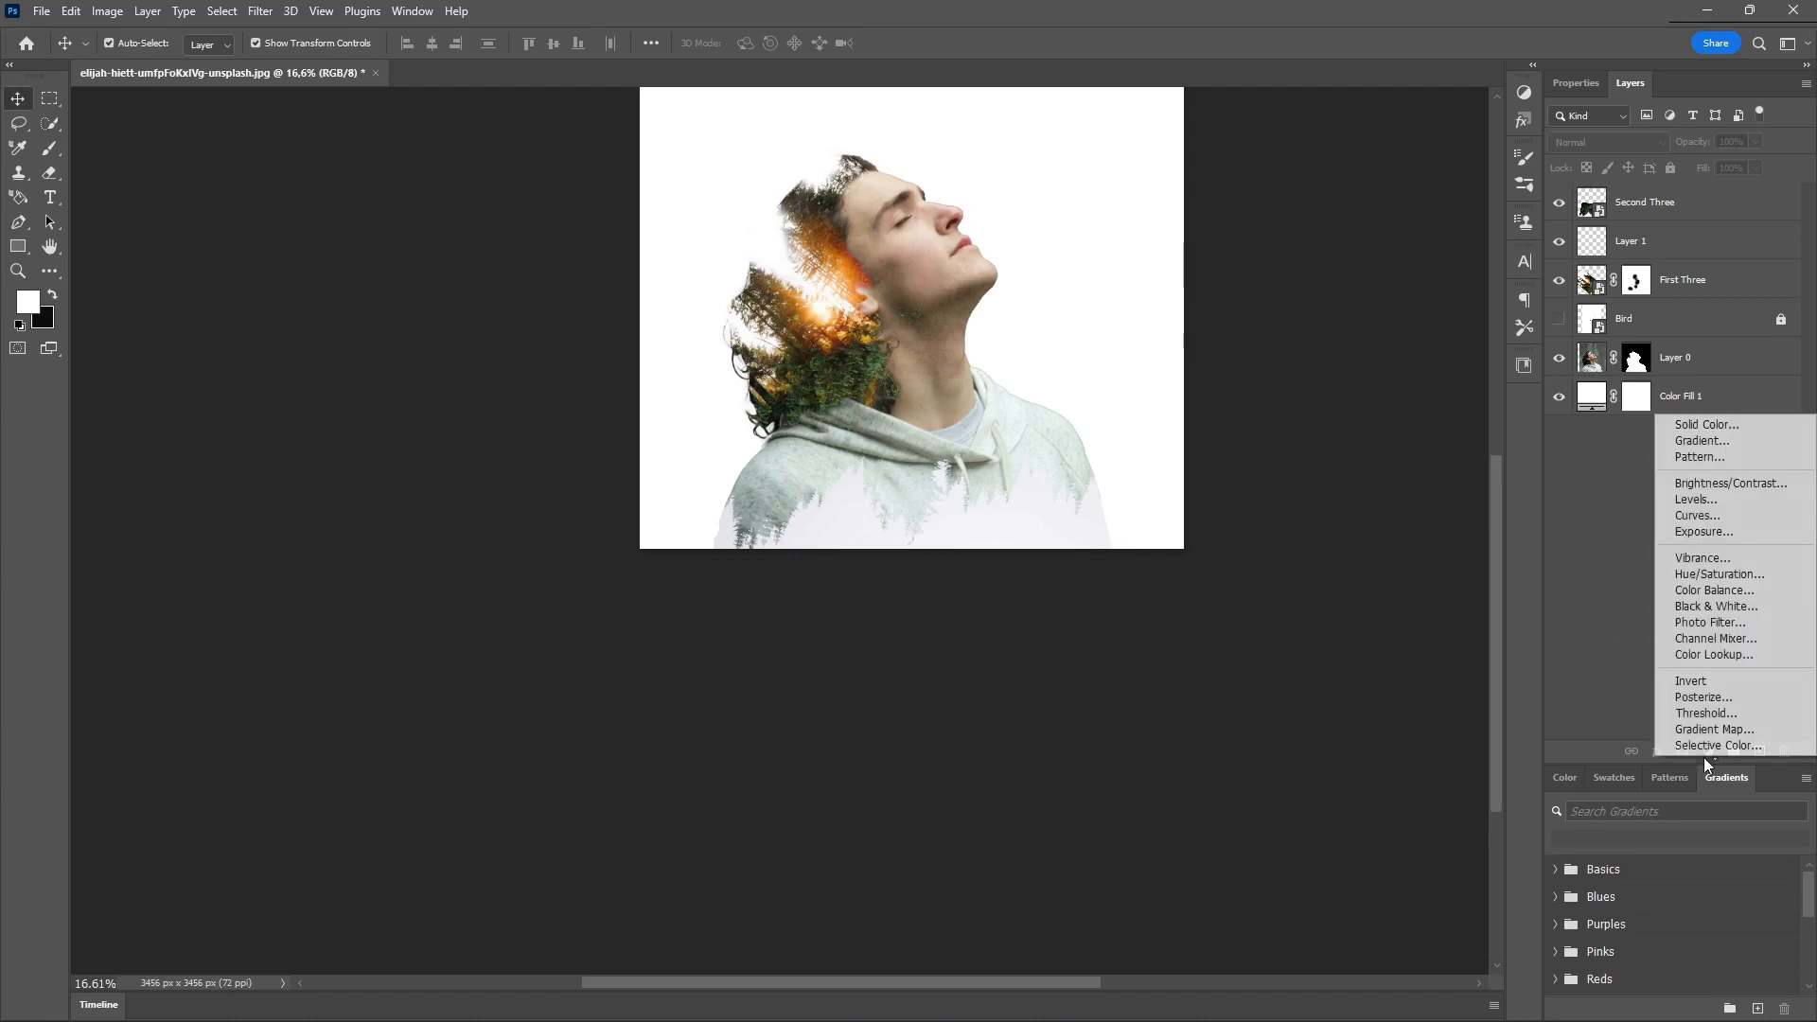
left_click(1714, 505)
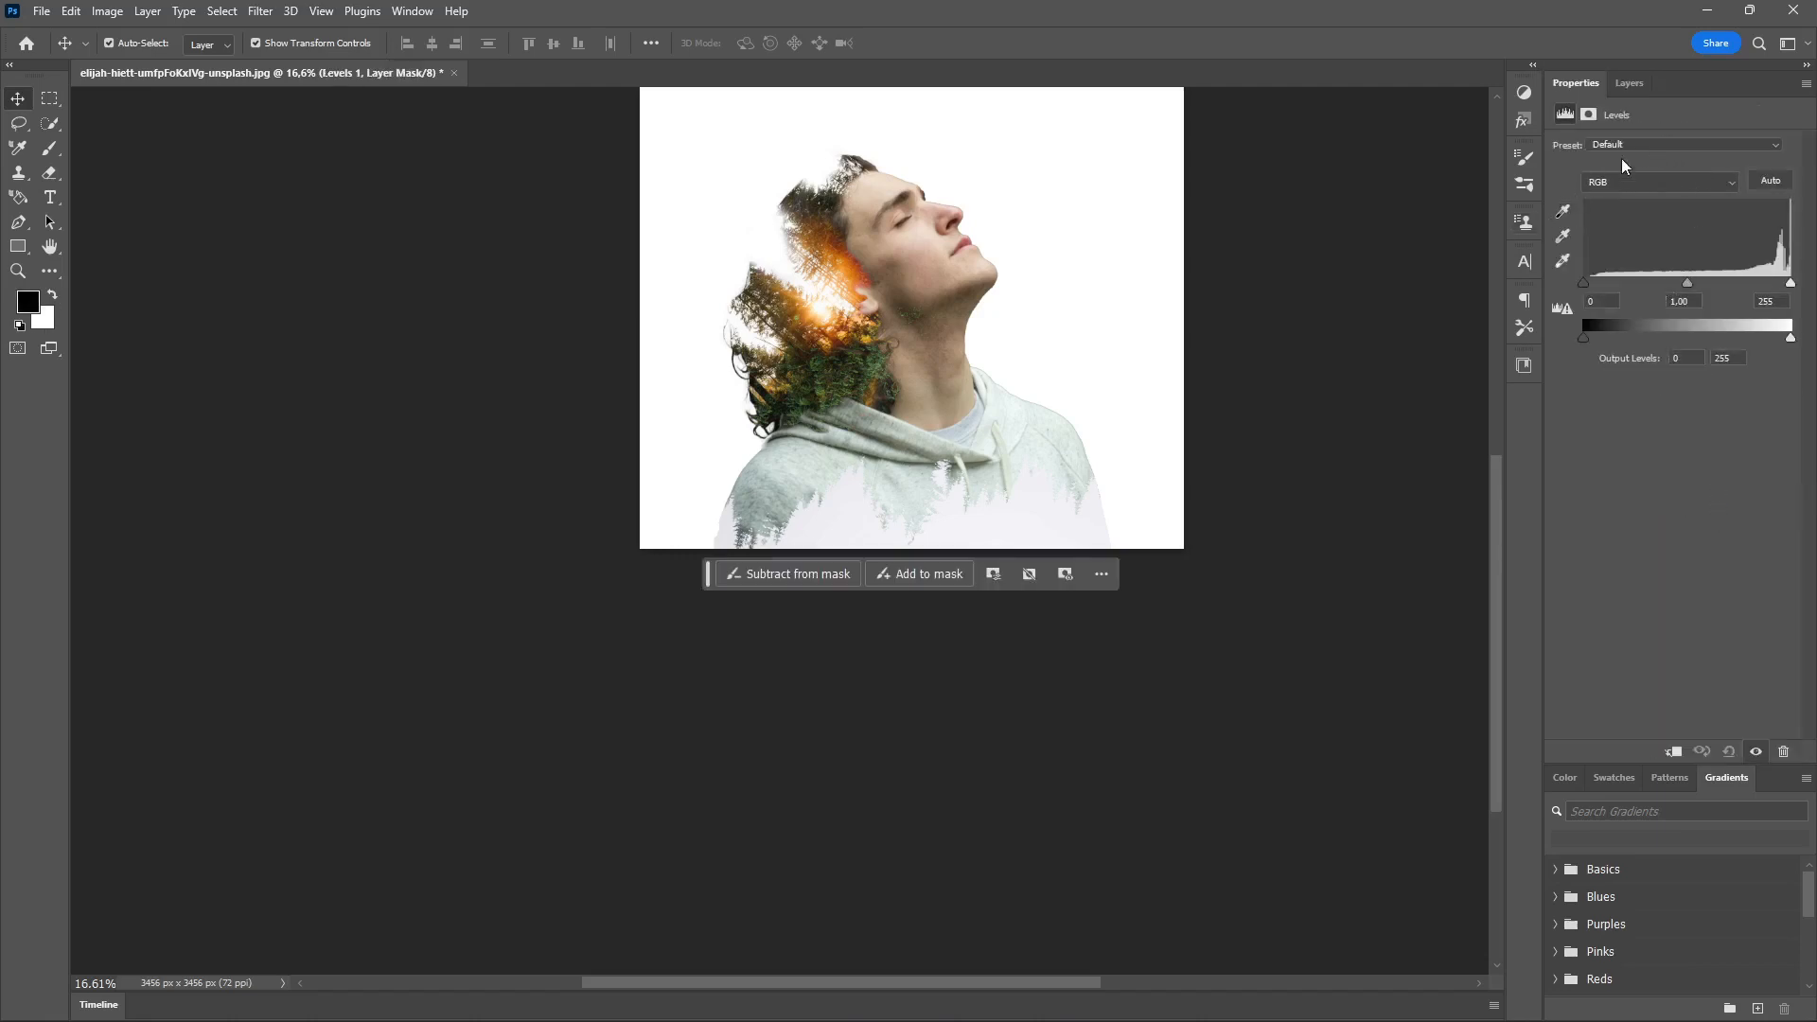
left_click(1627, 94)
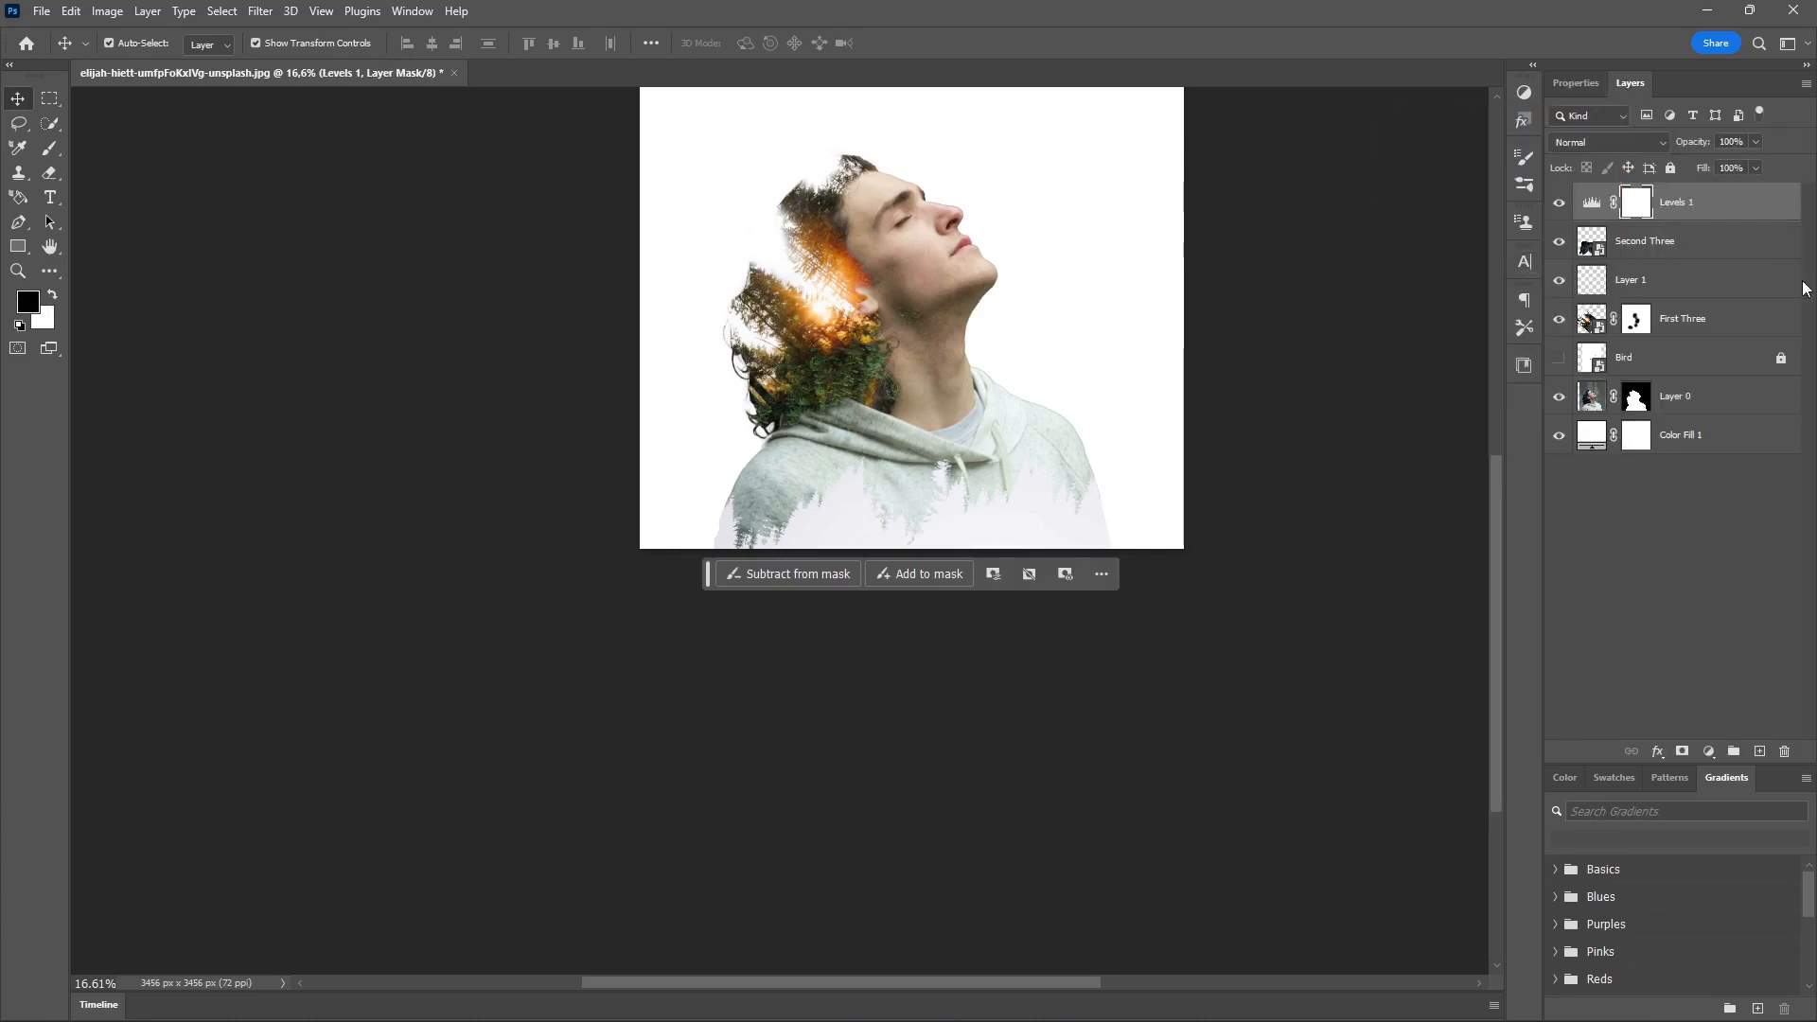
left_click(1577, 83)
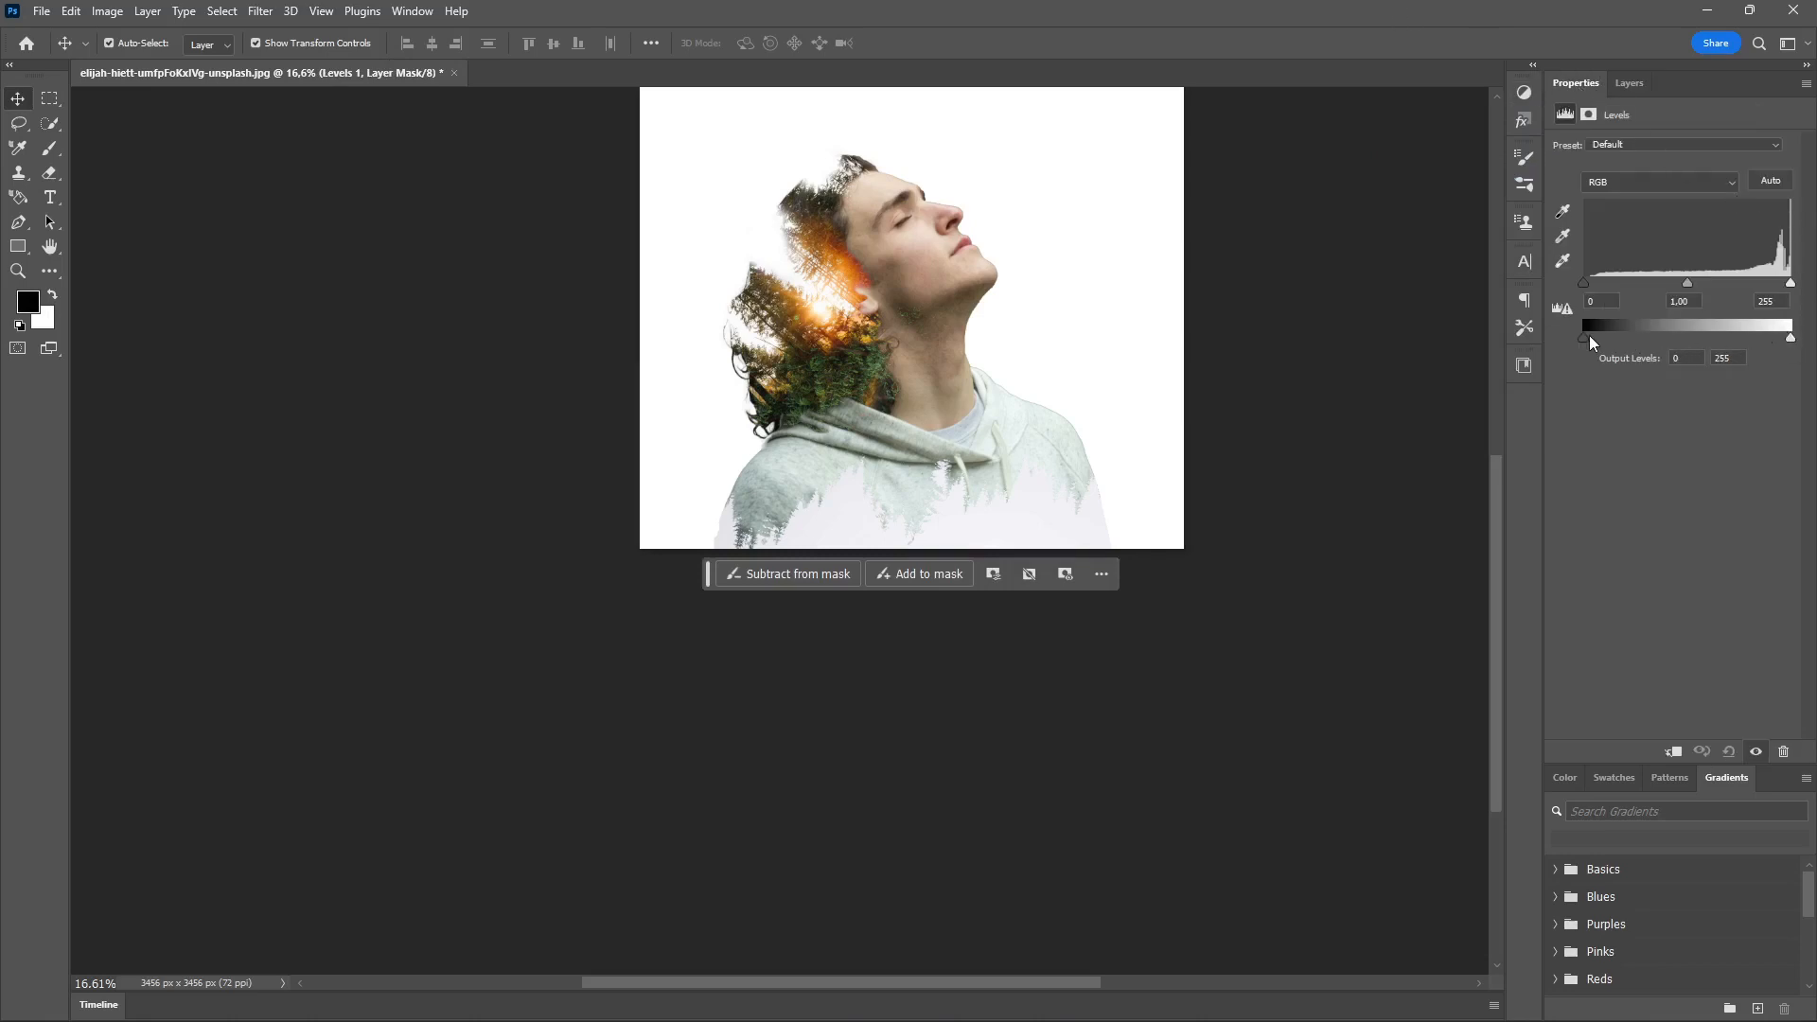
mouse_move(1790, 338)
left_mouse_down()
mouse_move(1751, 334)
mouse_move(1791, 335)
left_mouse_up()
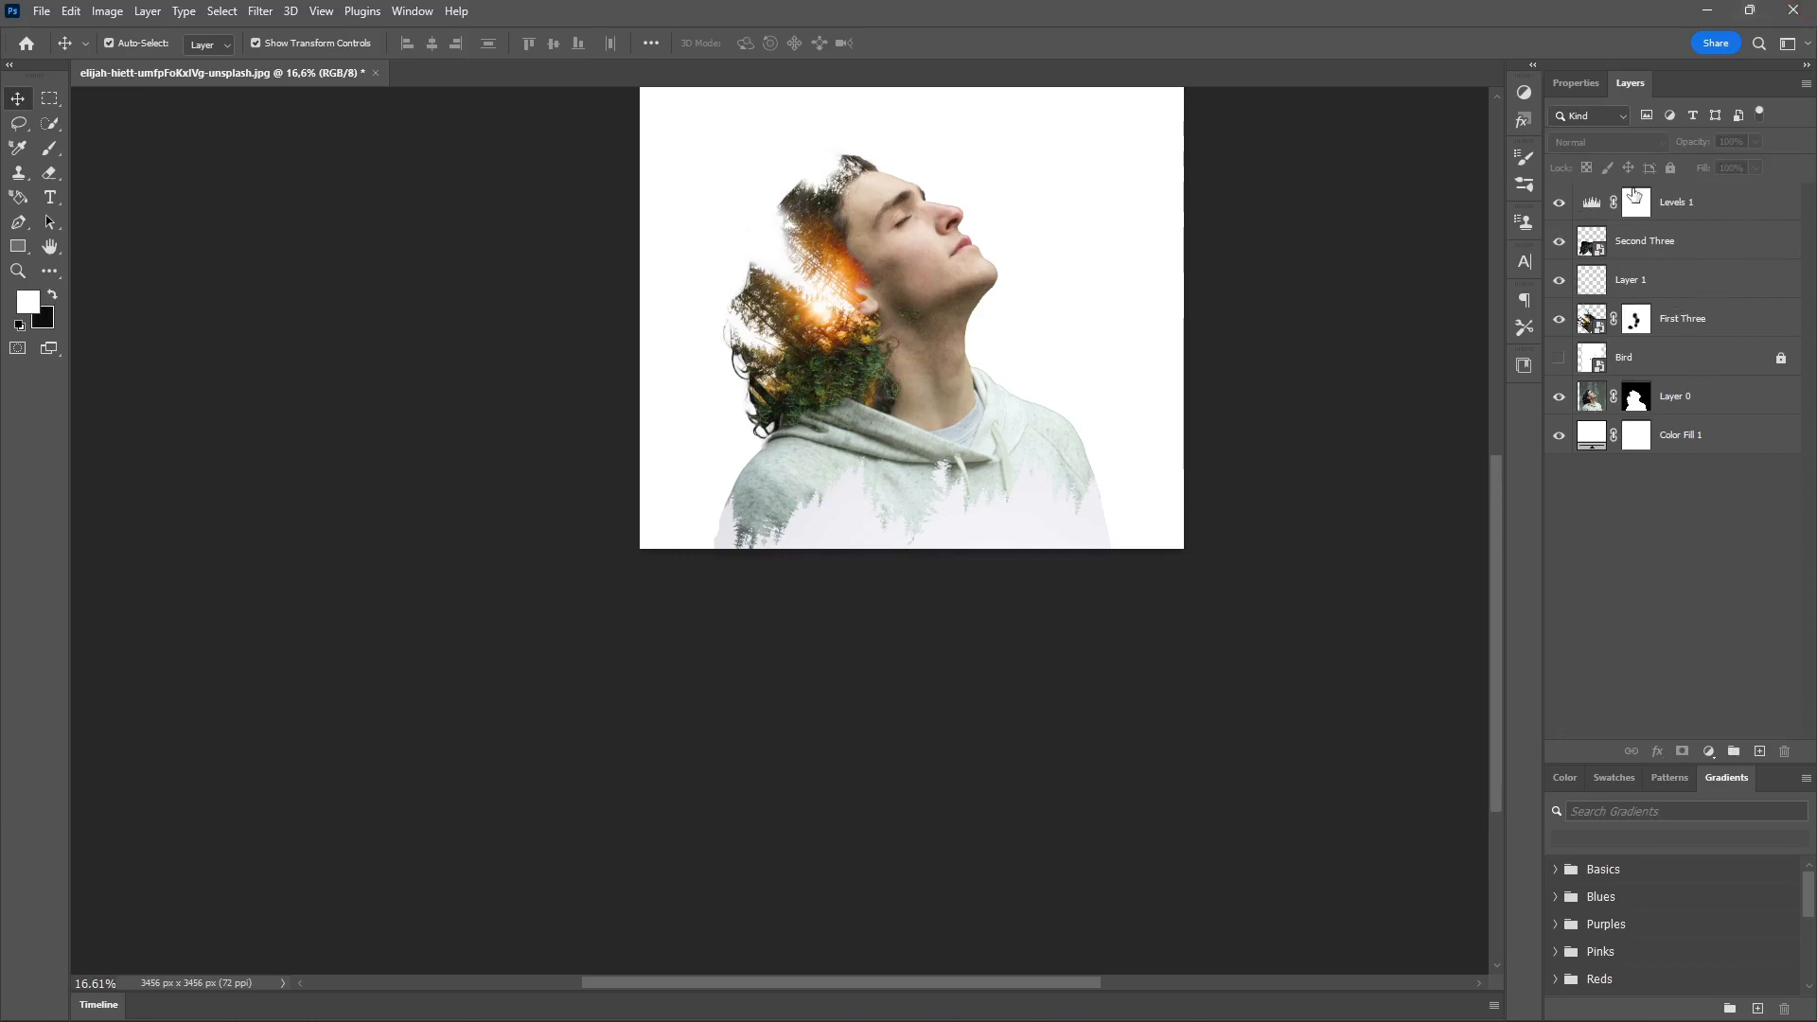
- Try clipping Levels 1 to Second Three, and release it by moving it below that layer and back on top
left_click(1675, 194)
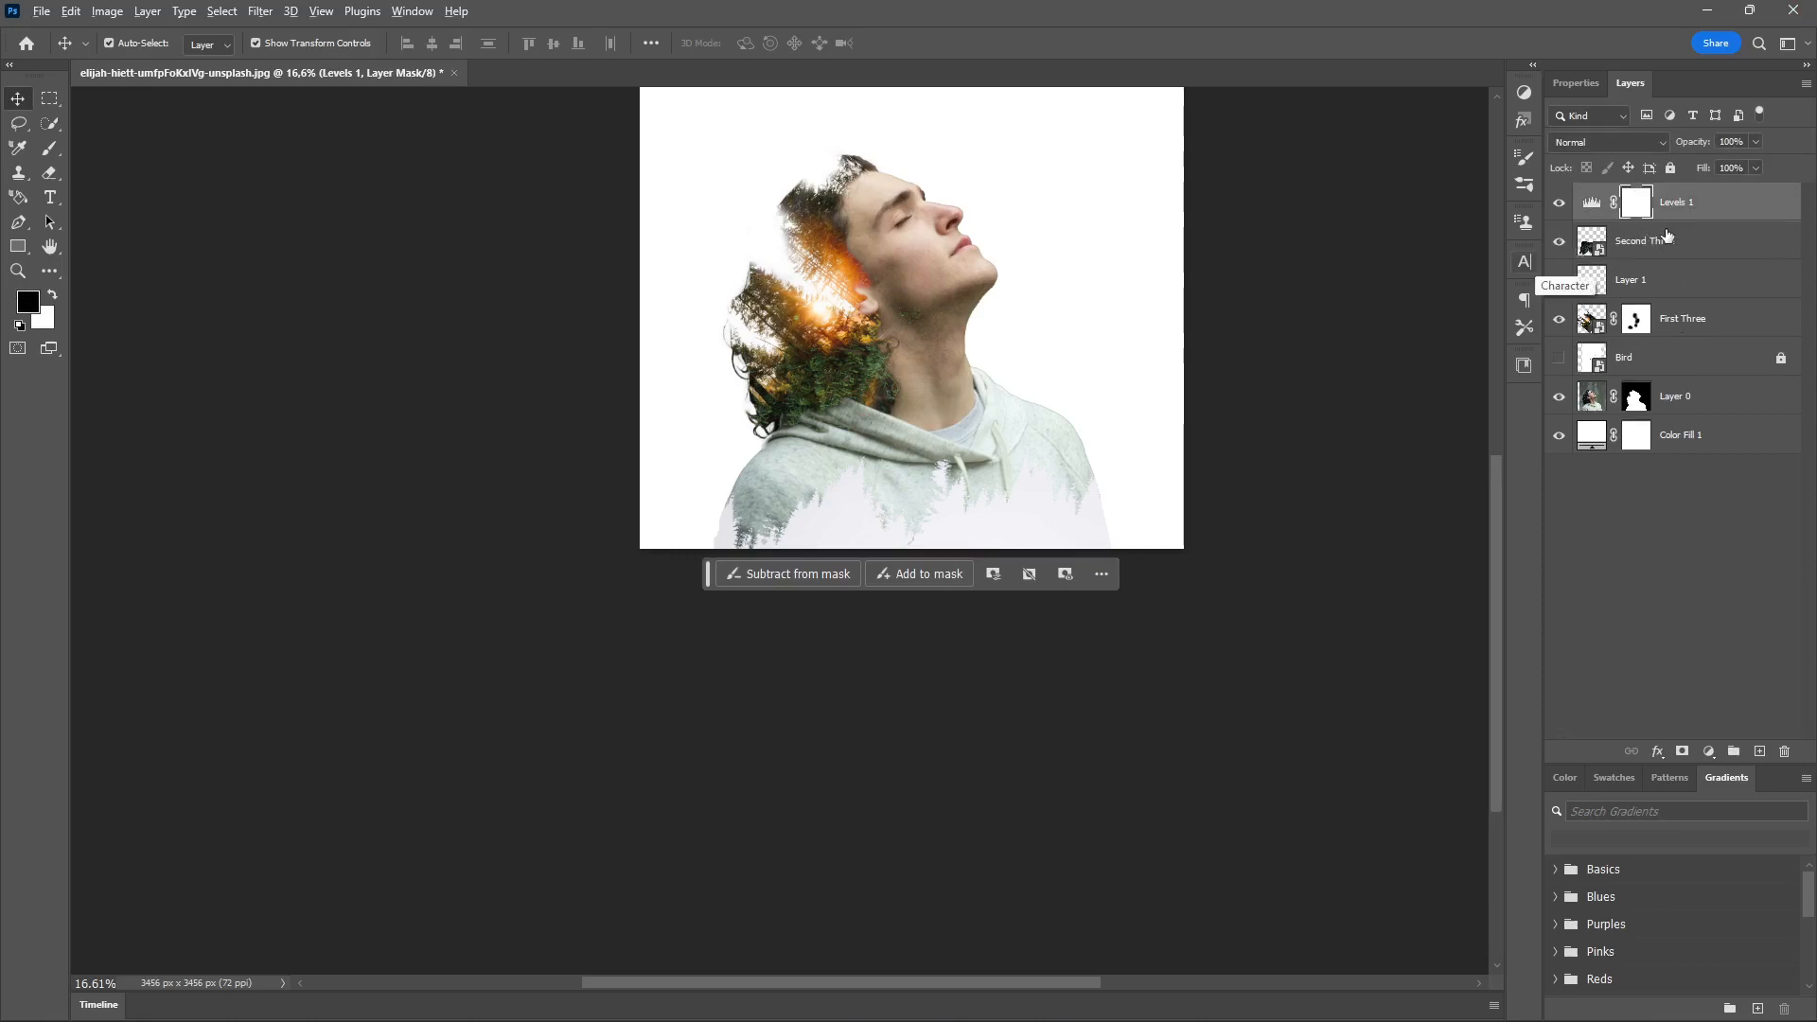
left_click_drag(1664, 236, 1663, 218)
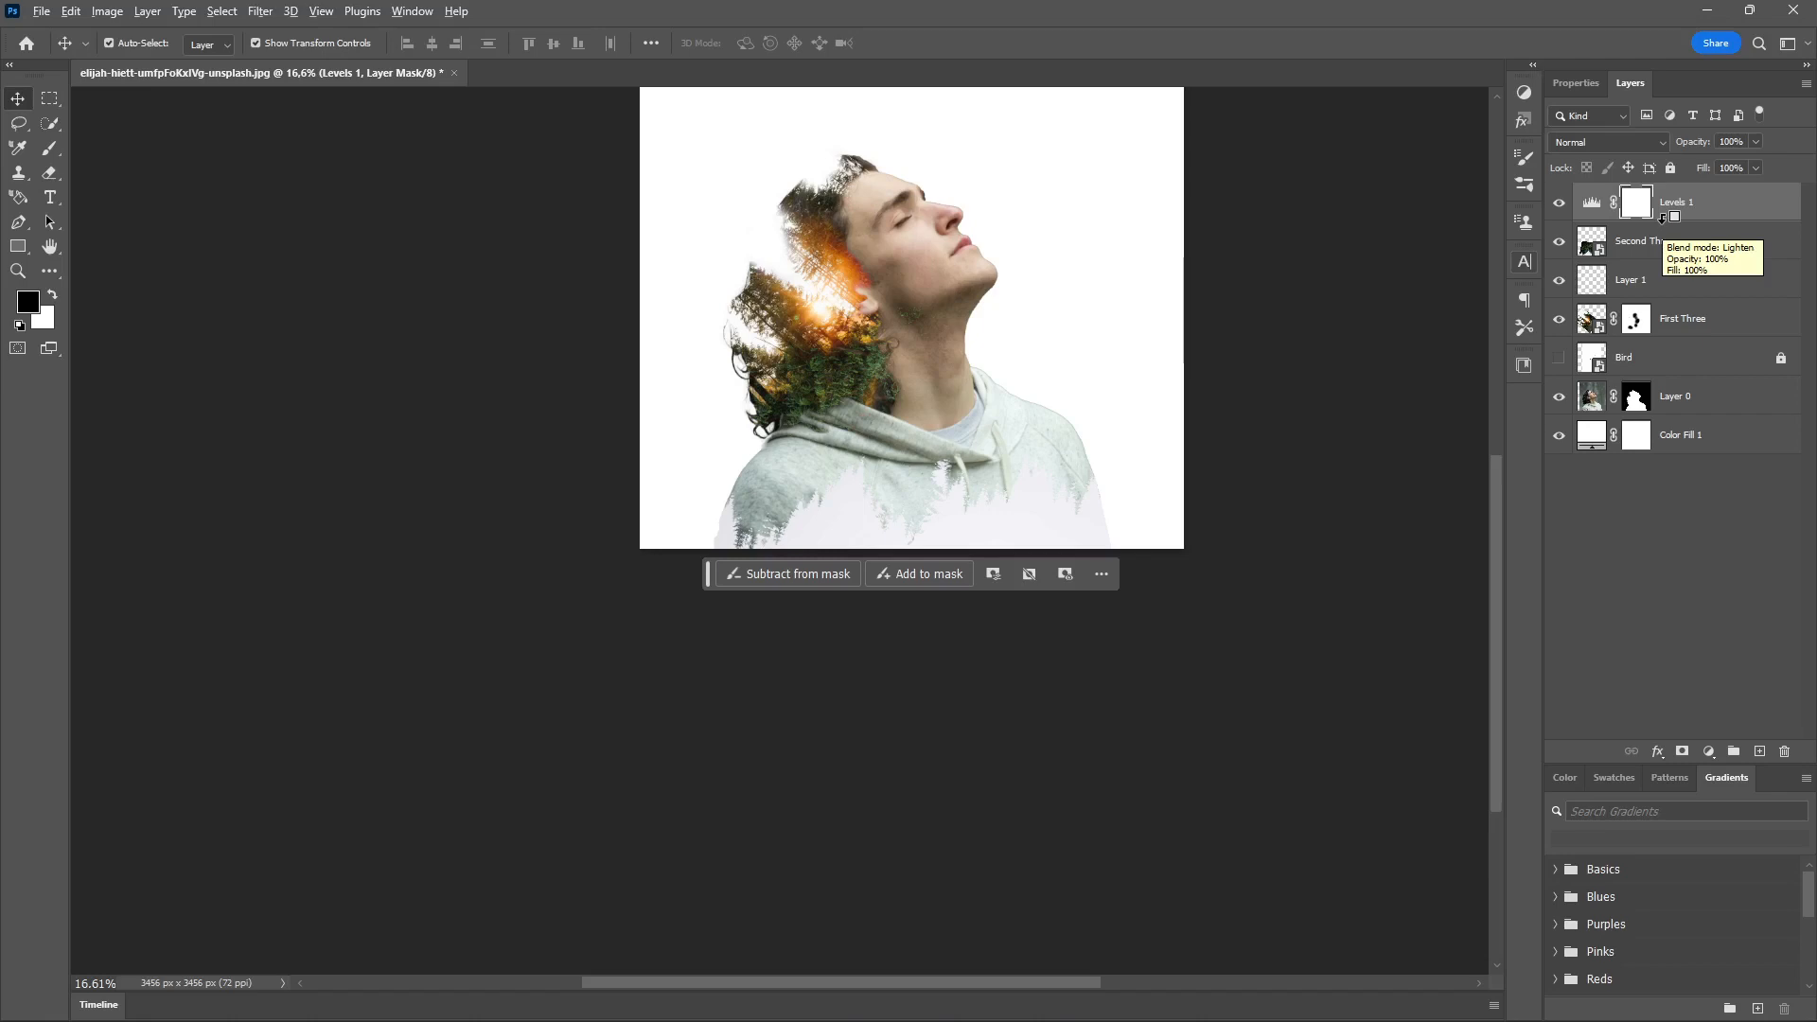
left_click_drag(1663, 218, 1684, 214)
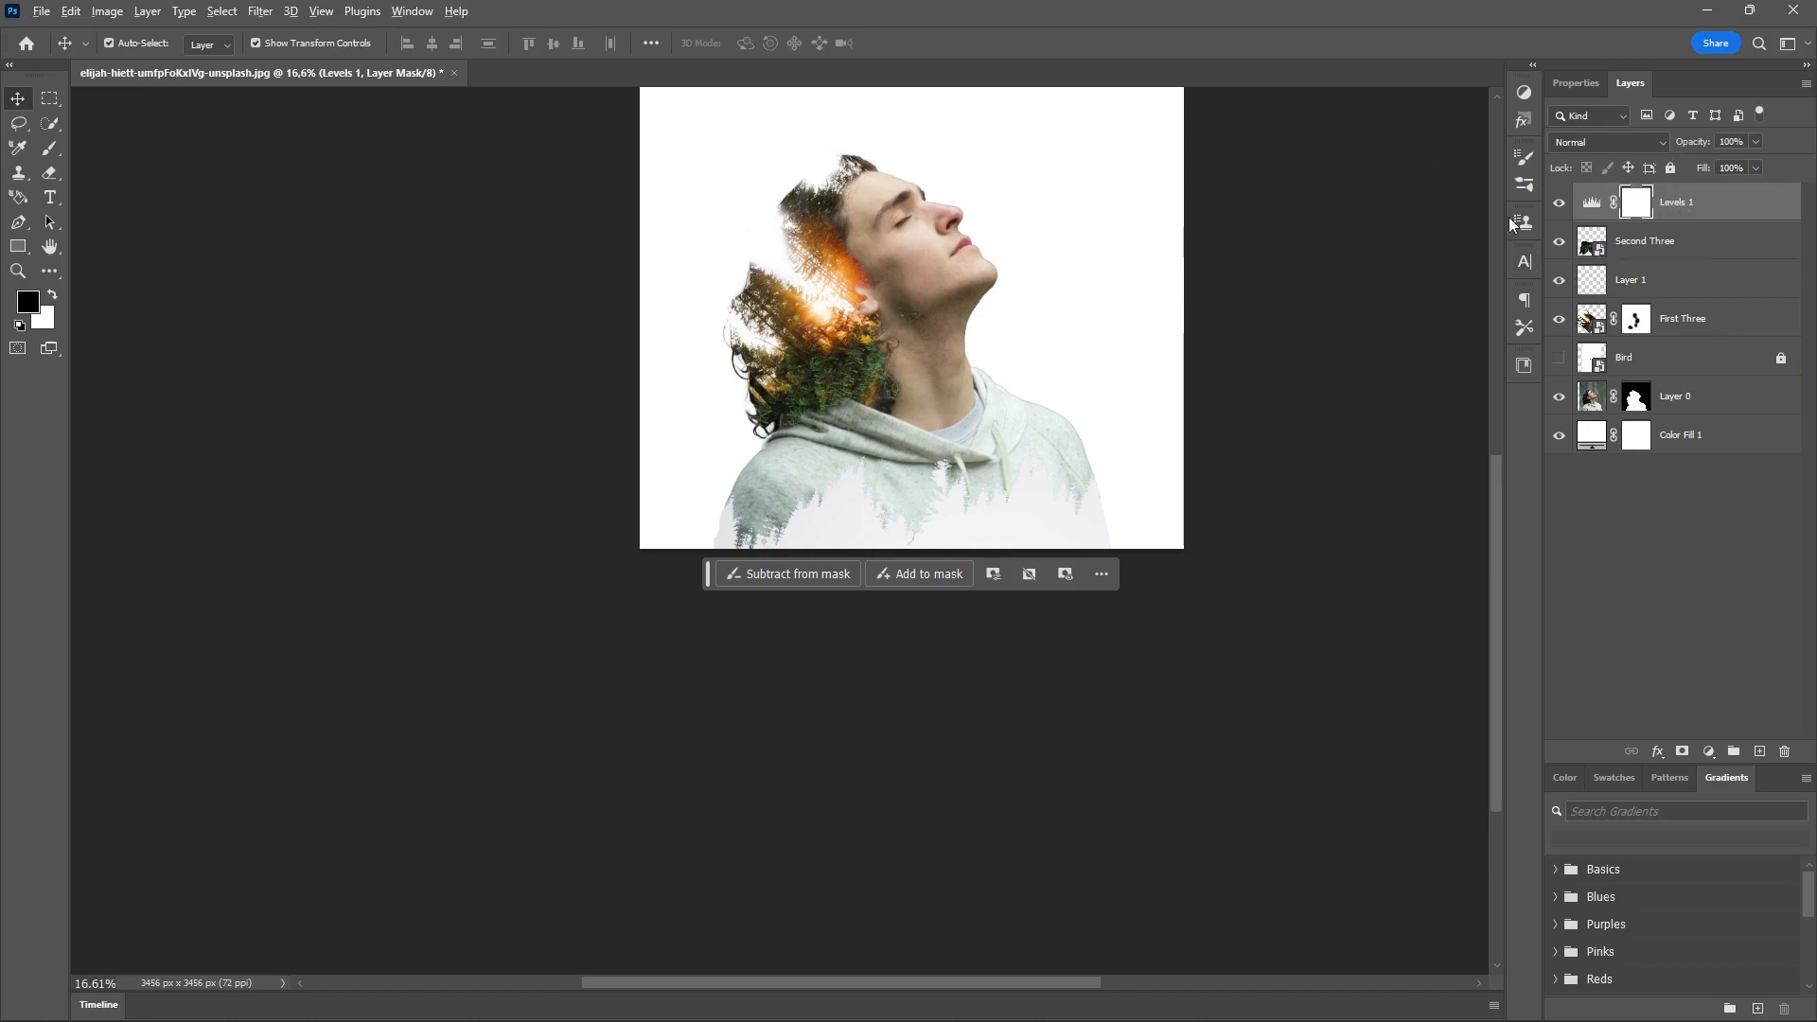
left_click_drag(1637, 218, 1670, 221)
left_click(1669, 220, "alt")
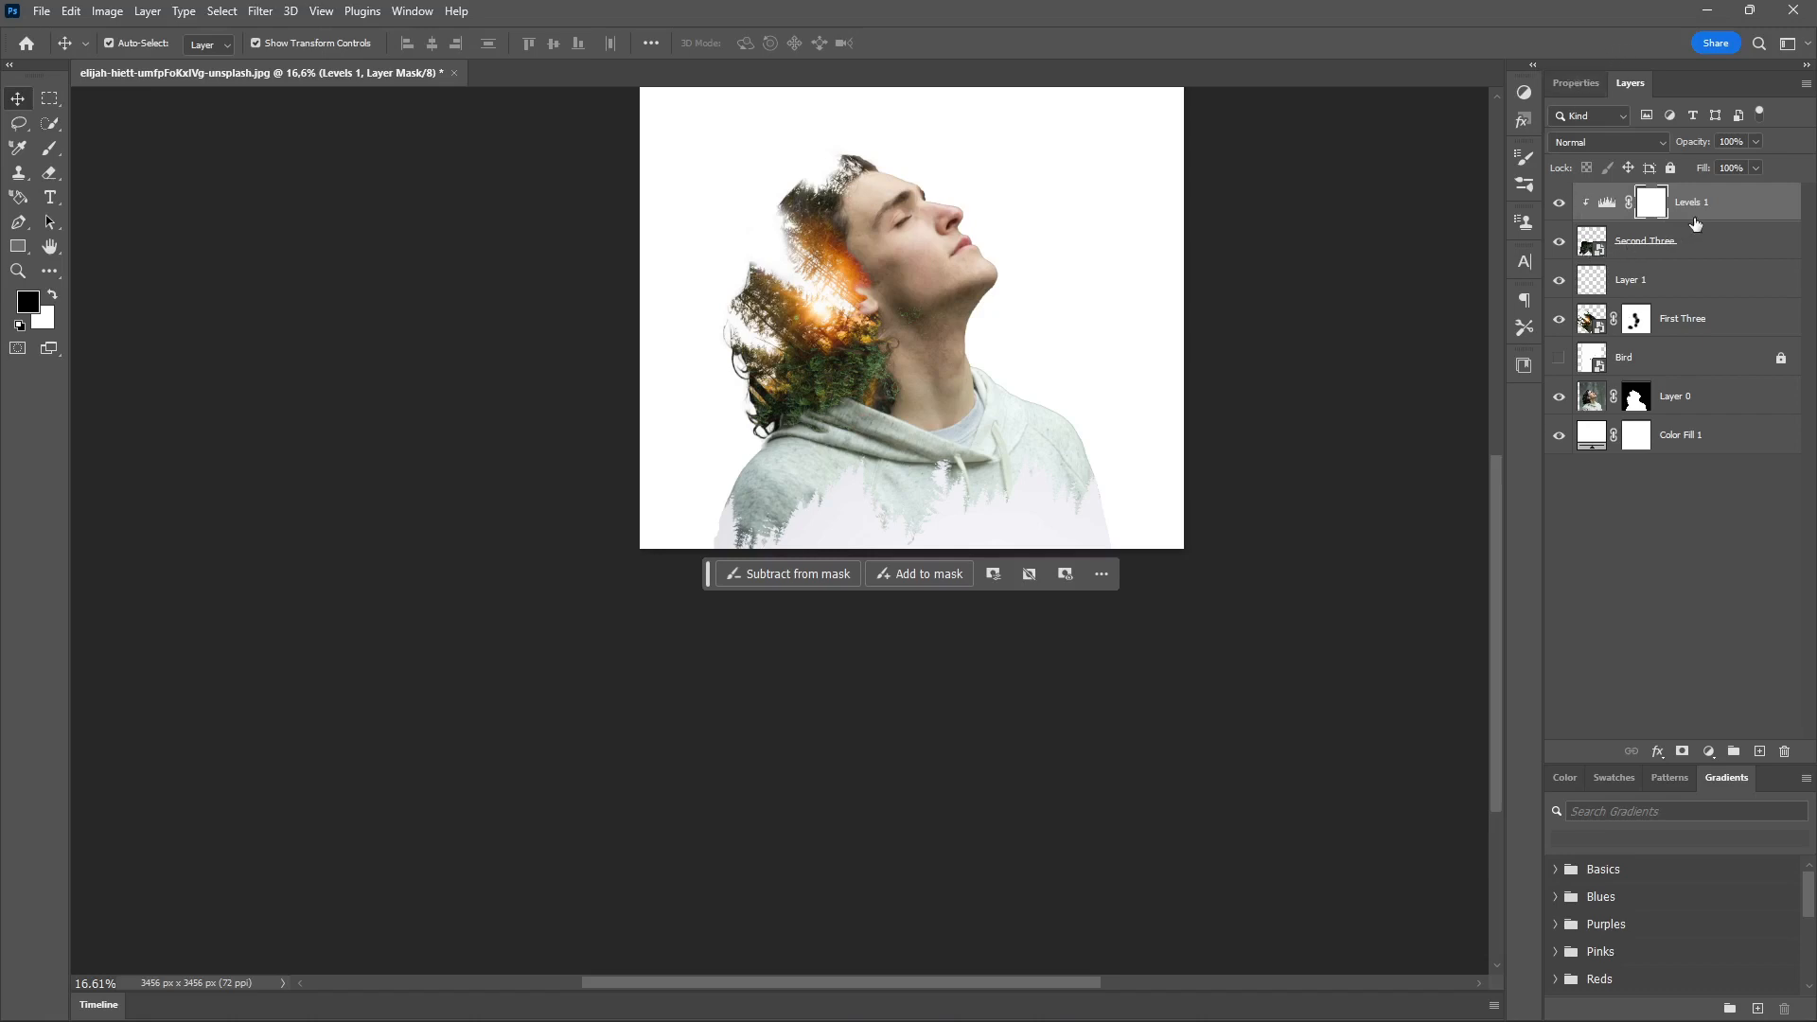
left_click_drag(1696, 223, 1689, 265)
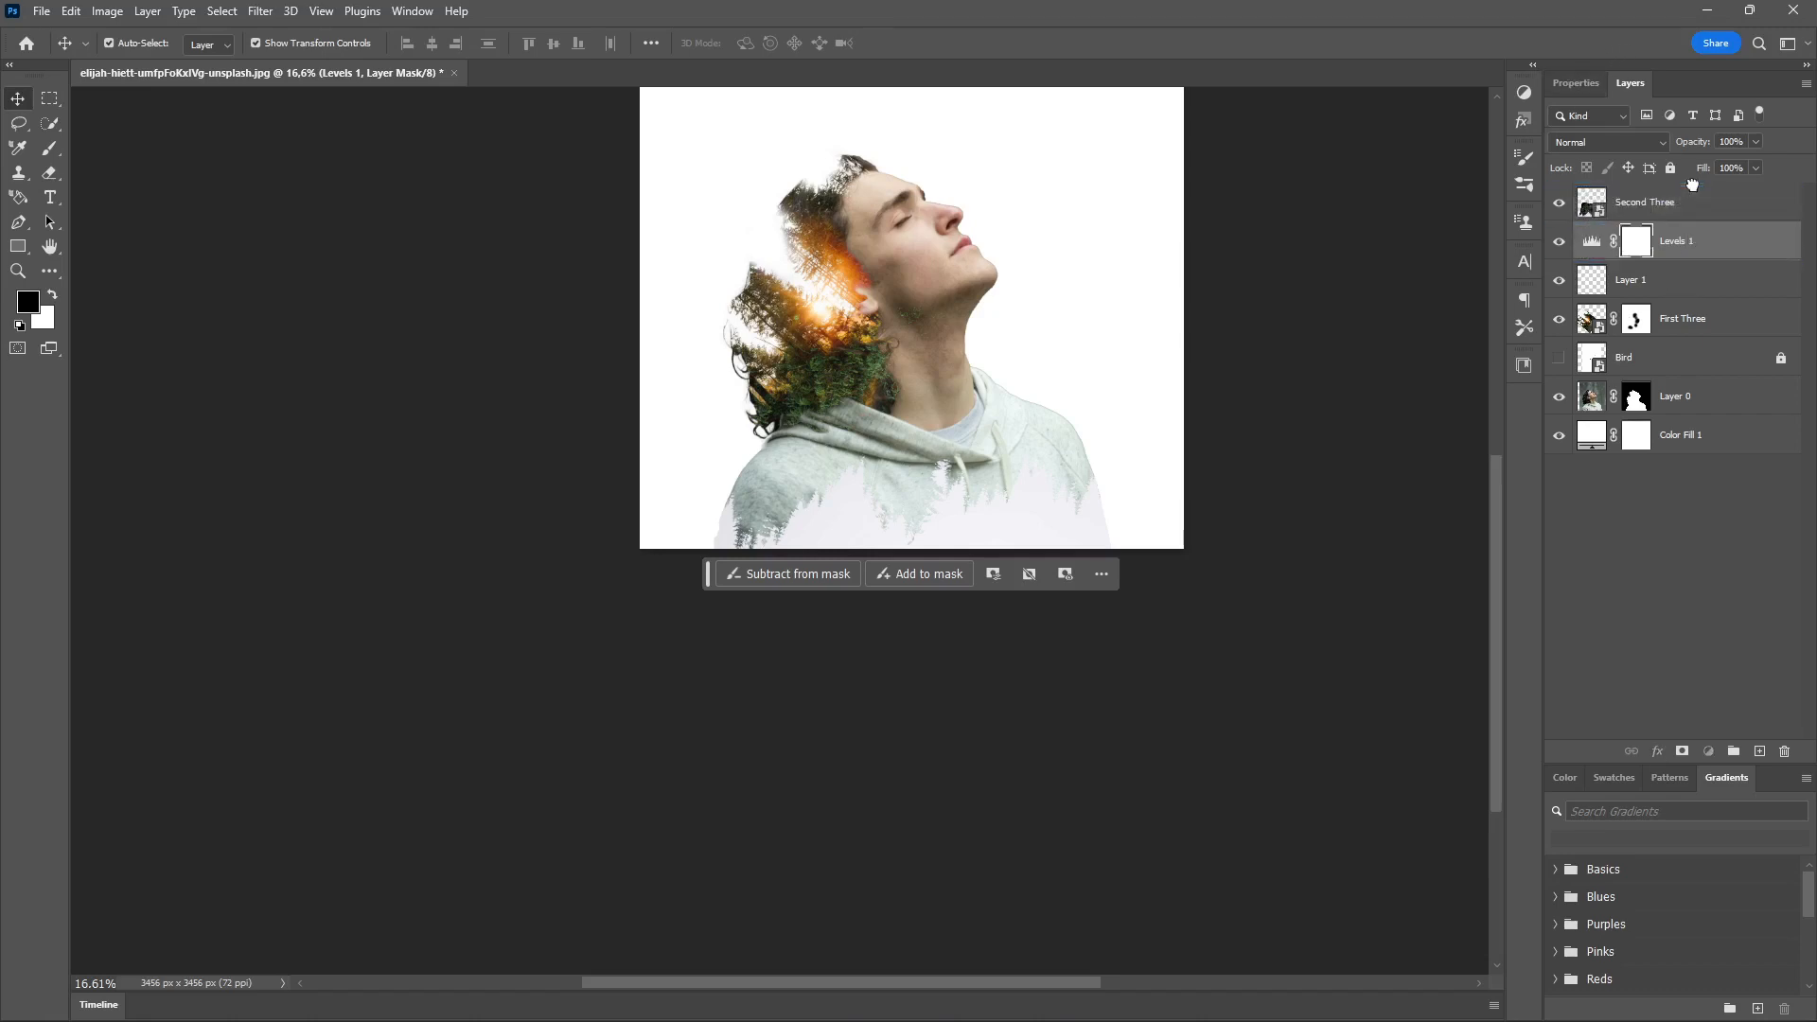
left_click_drag(1693, 185, 1692, 203)
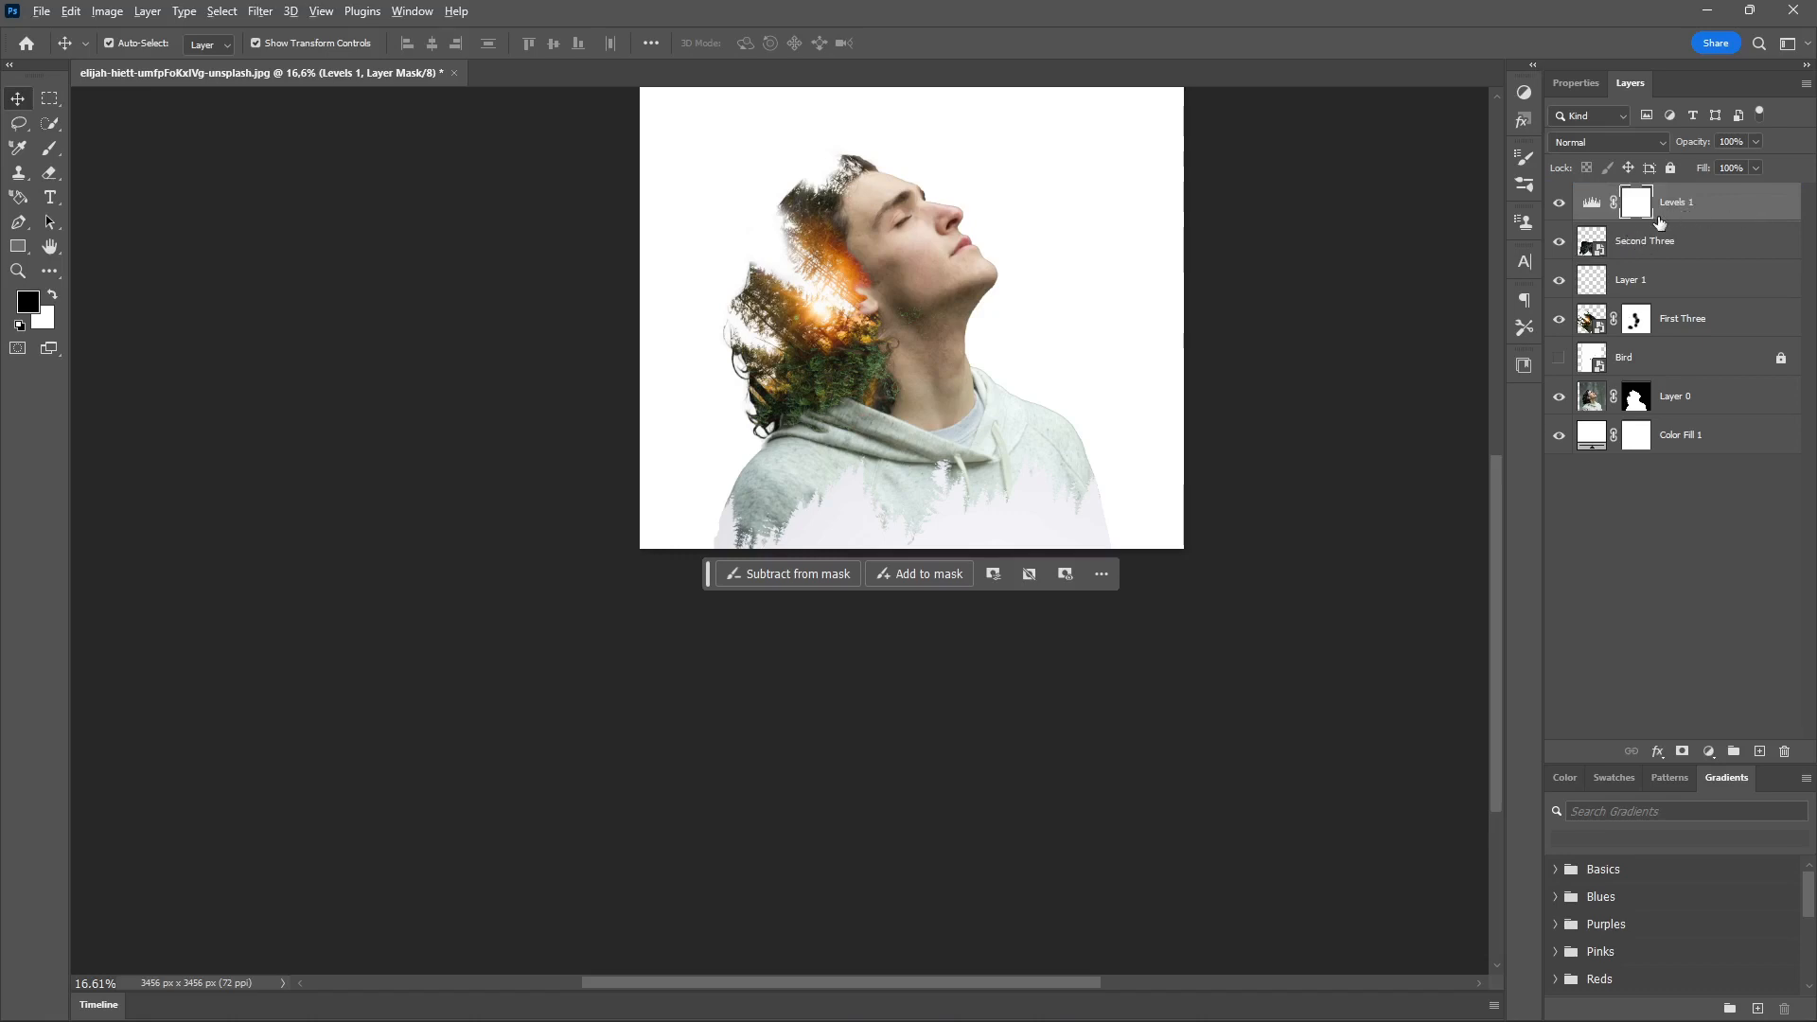
- Clip Levels 1 to the Second Three layer and set its white input level to 220
key("ctrl+alt+g")
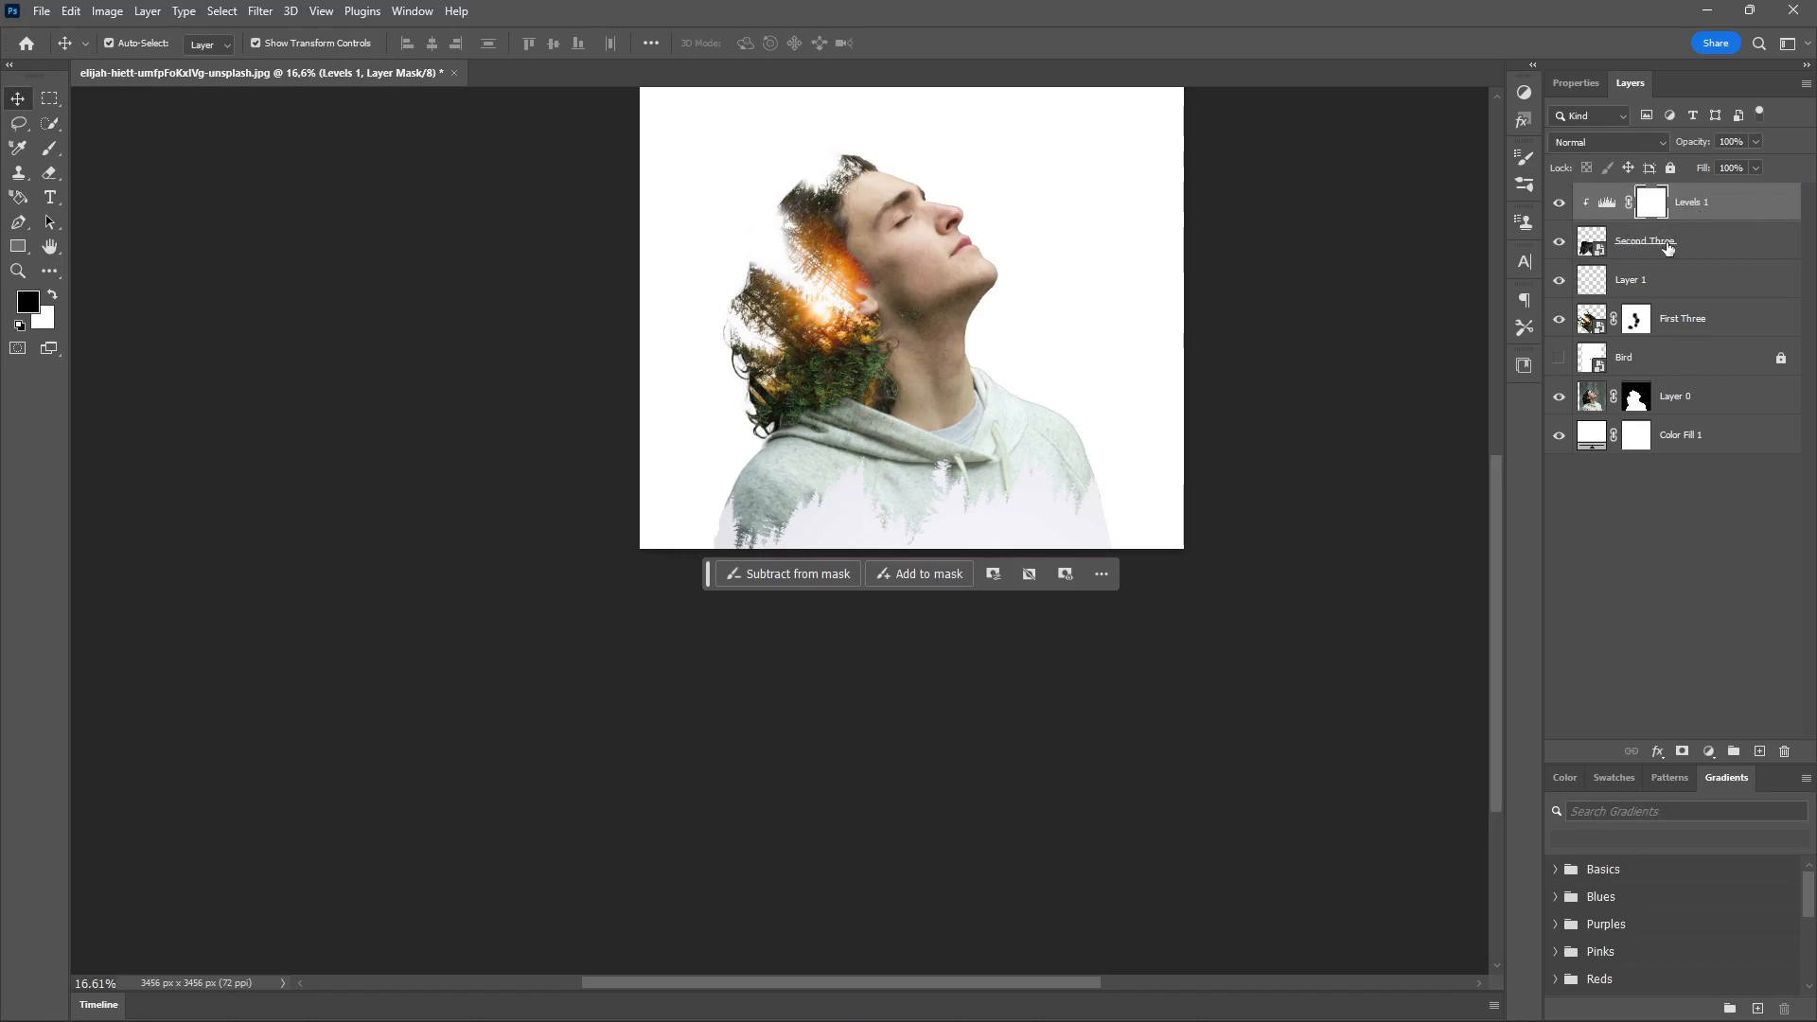
left_click(1631, 535)
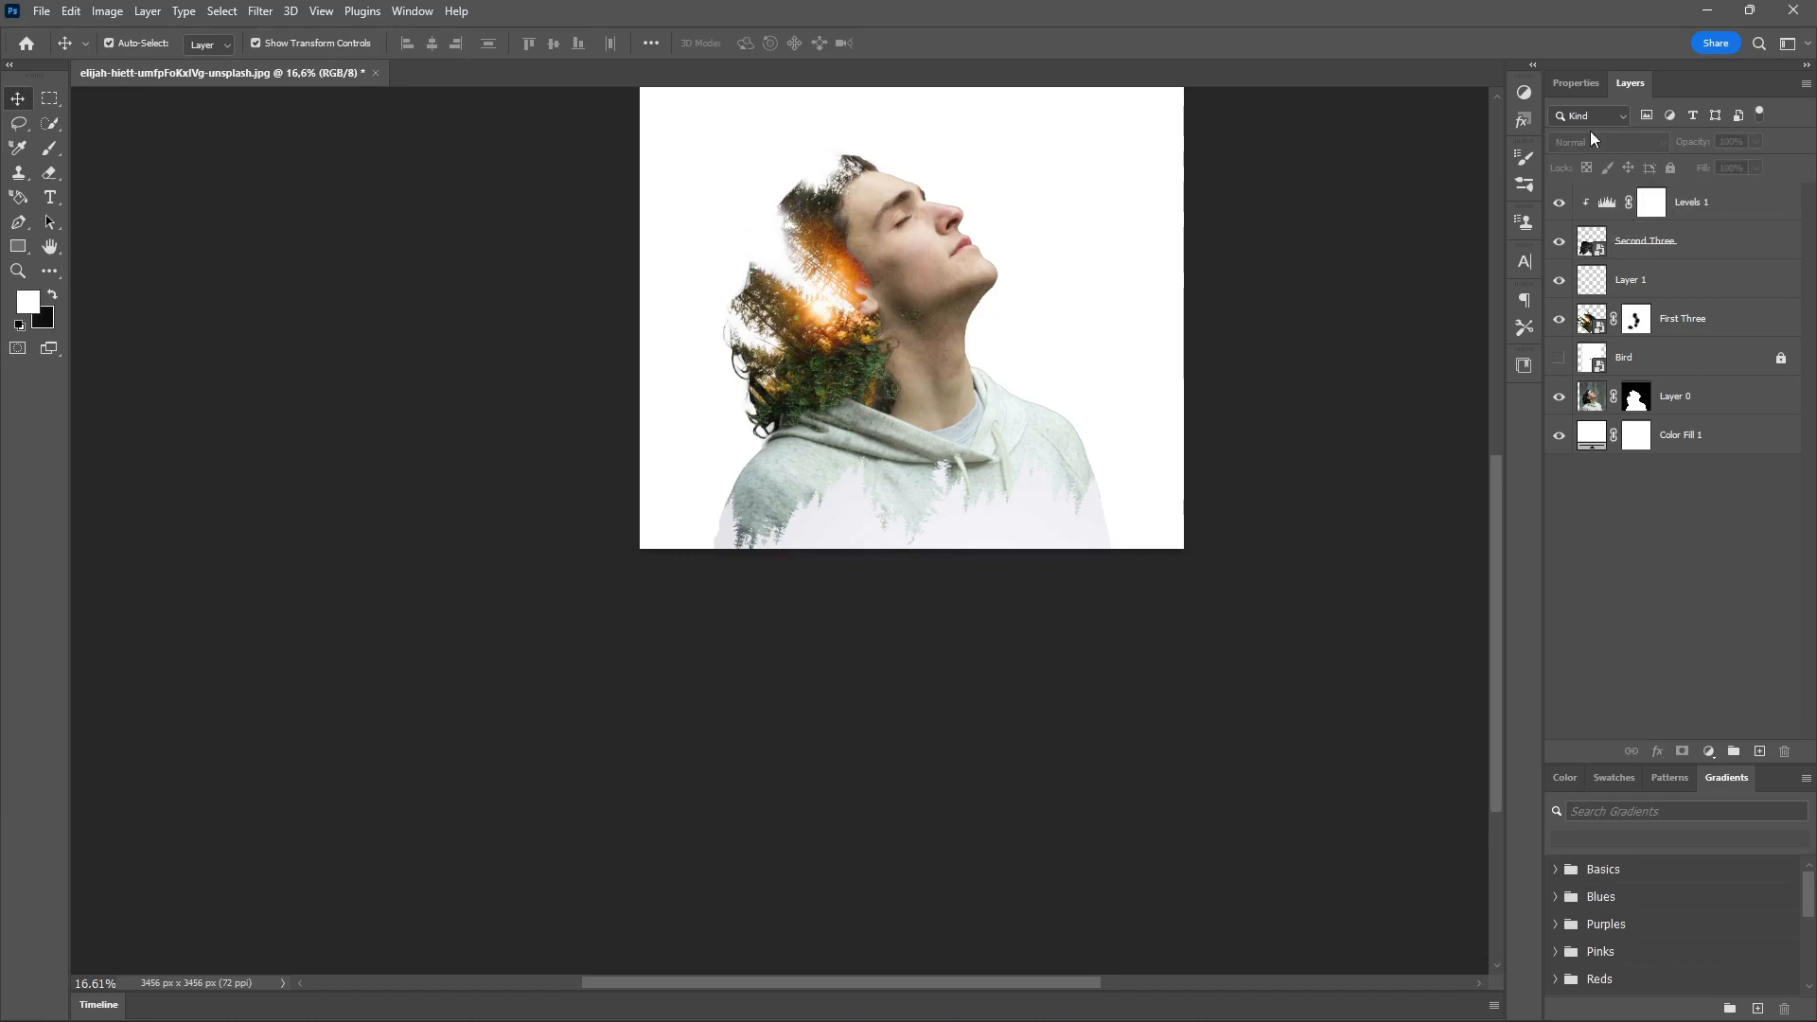
double_click(1709, 207)
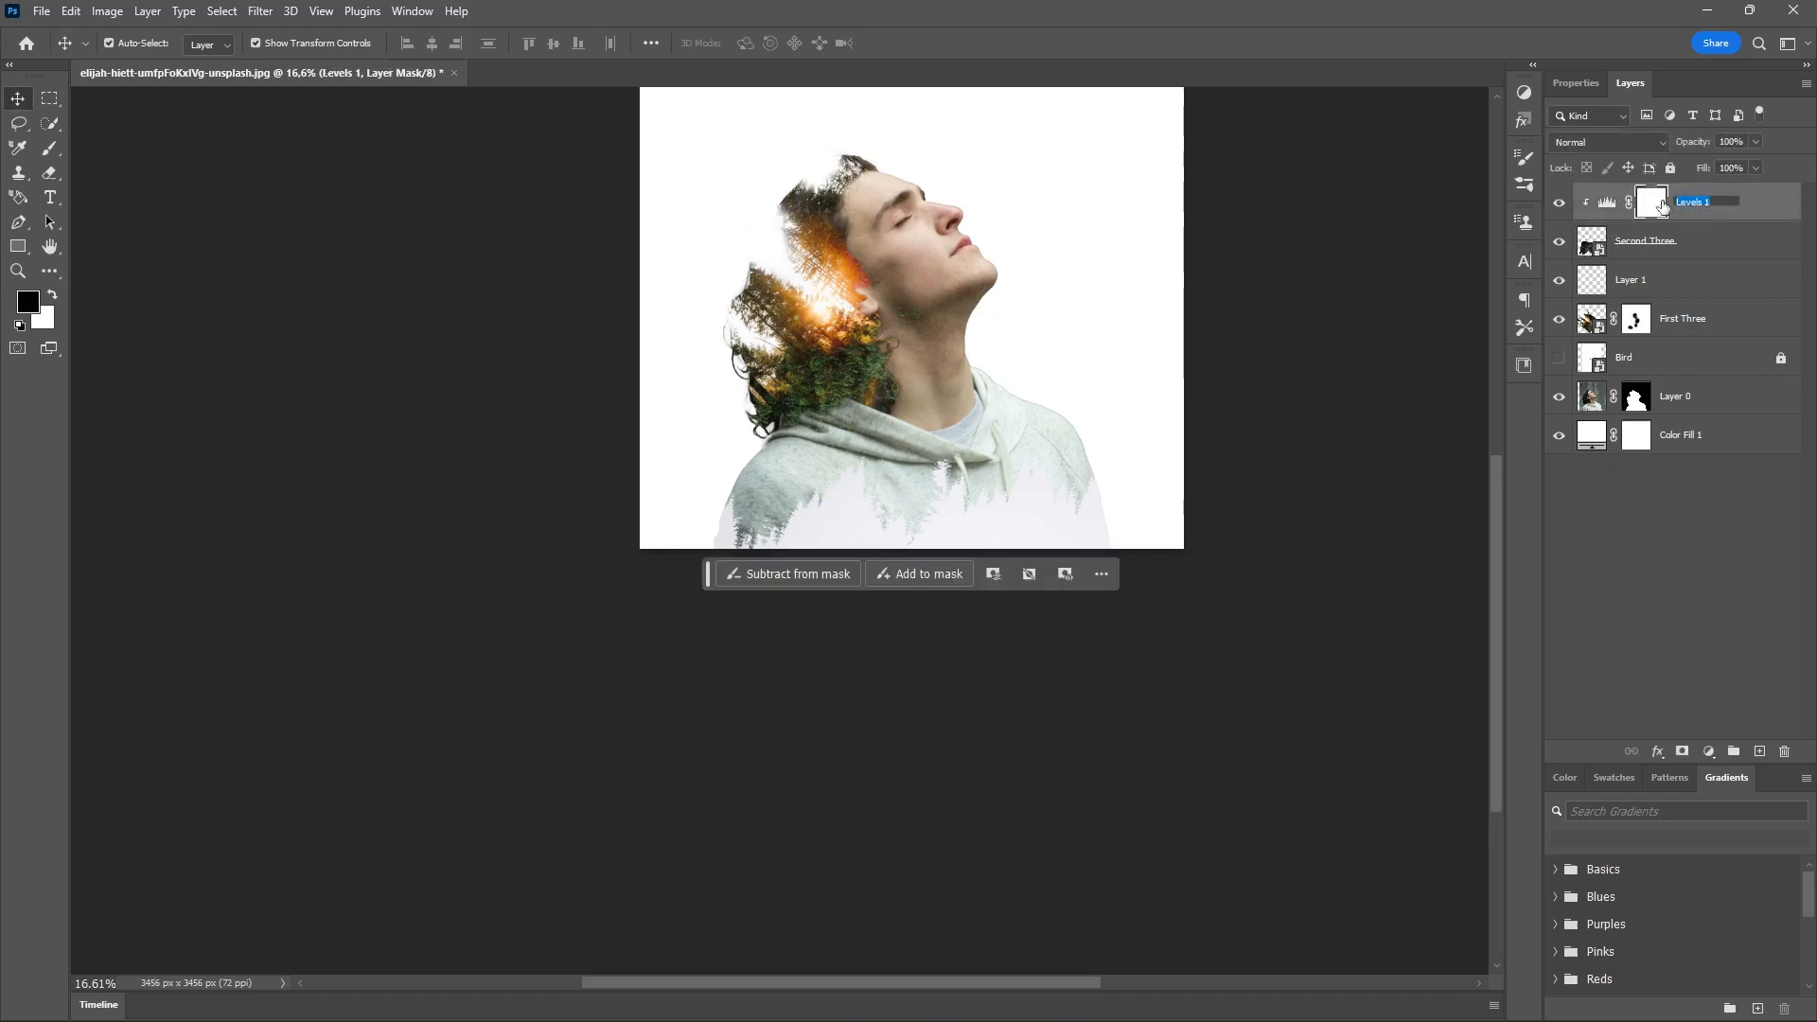
double_click(1607, 205)
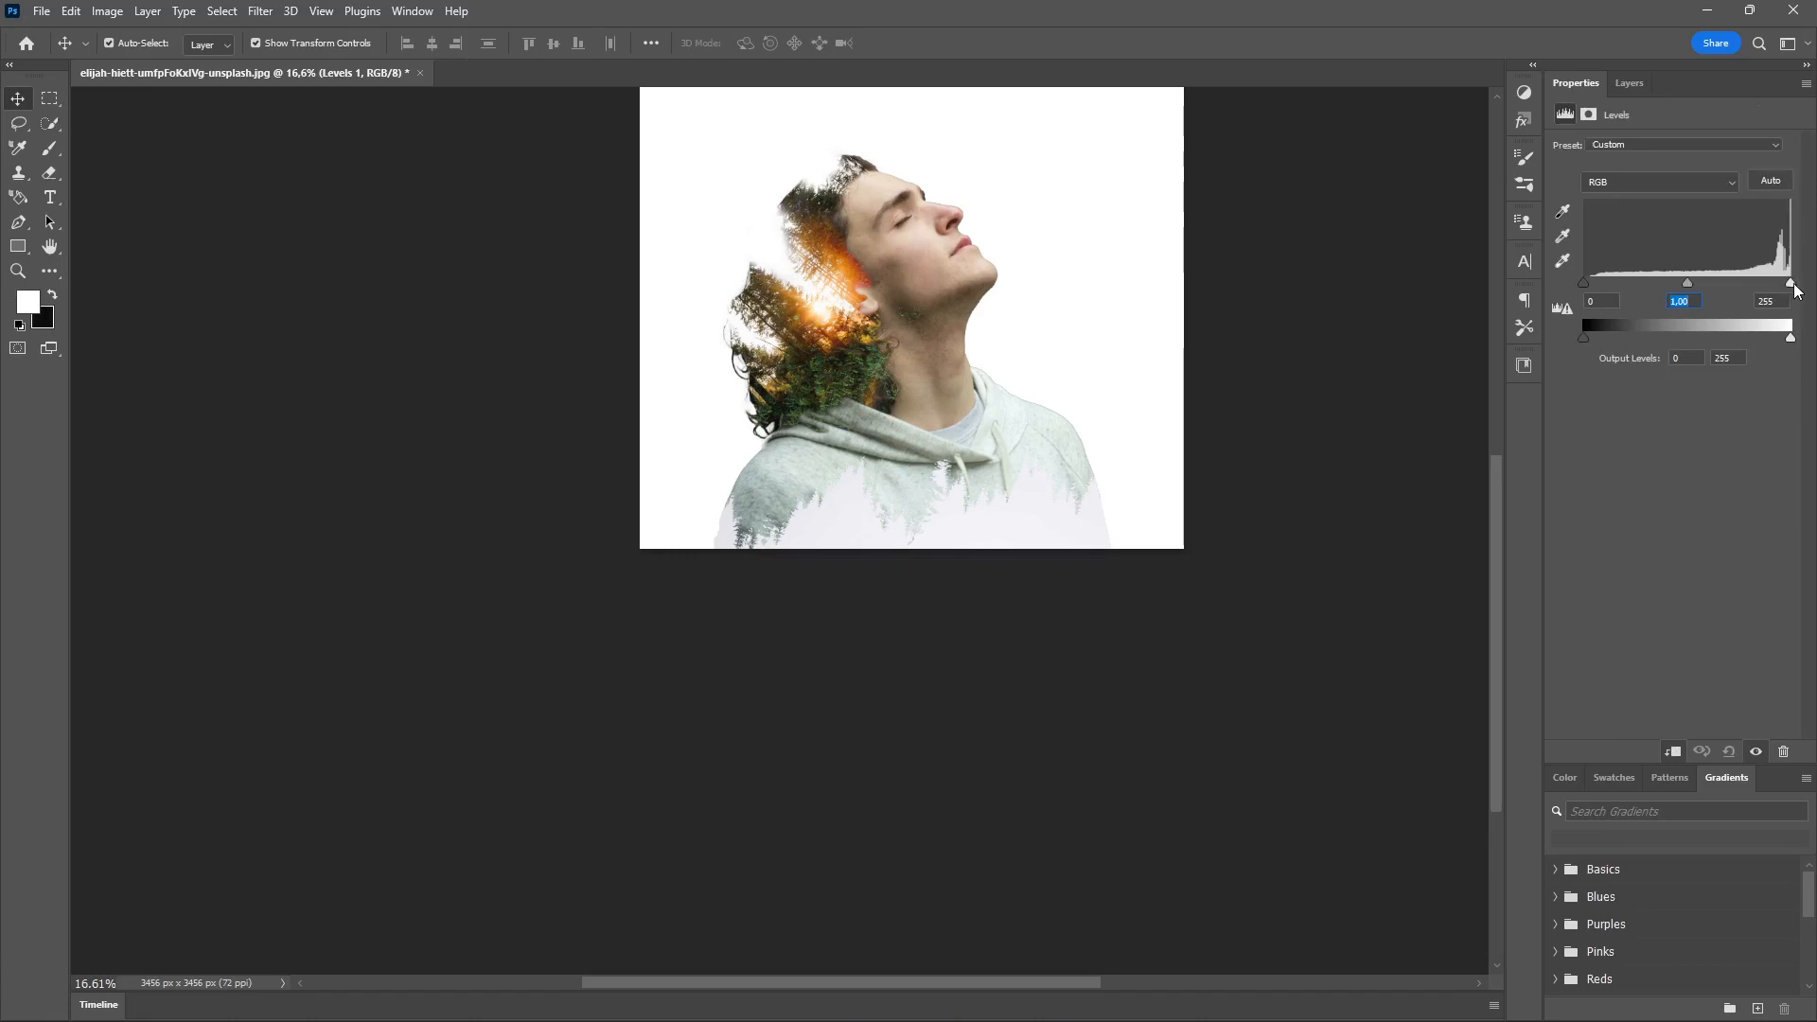
left_click_drag(1793, 285, 1767, 281)
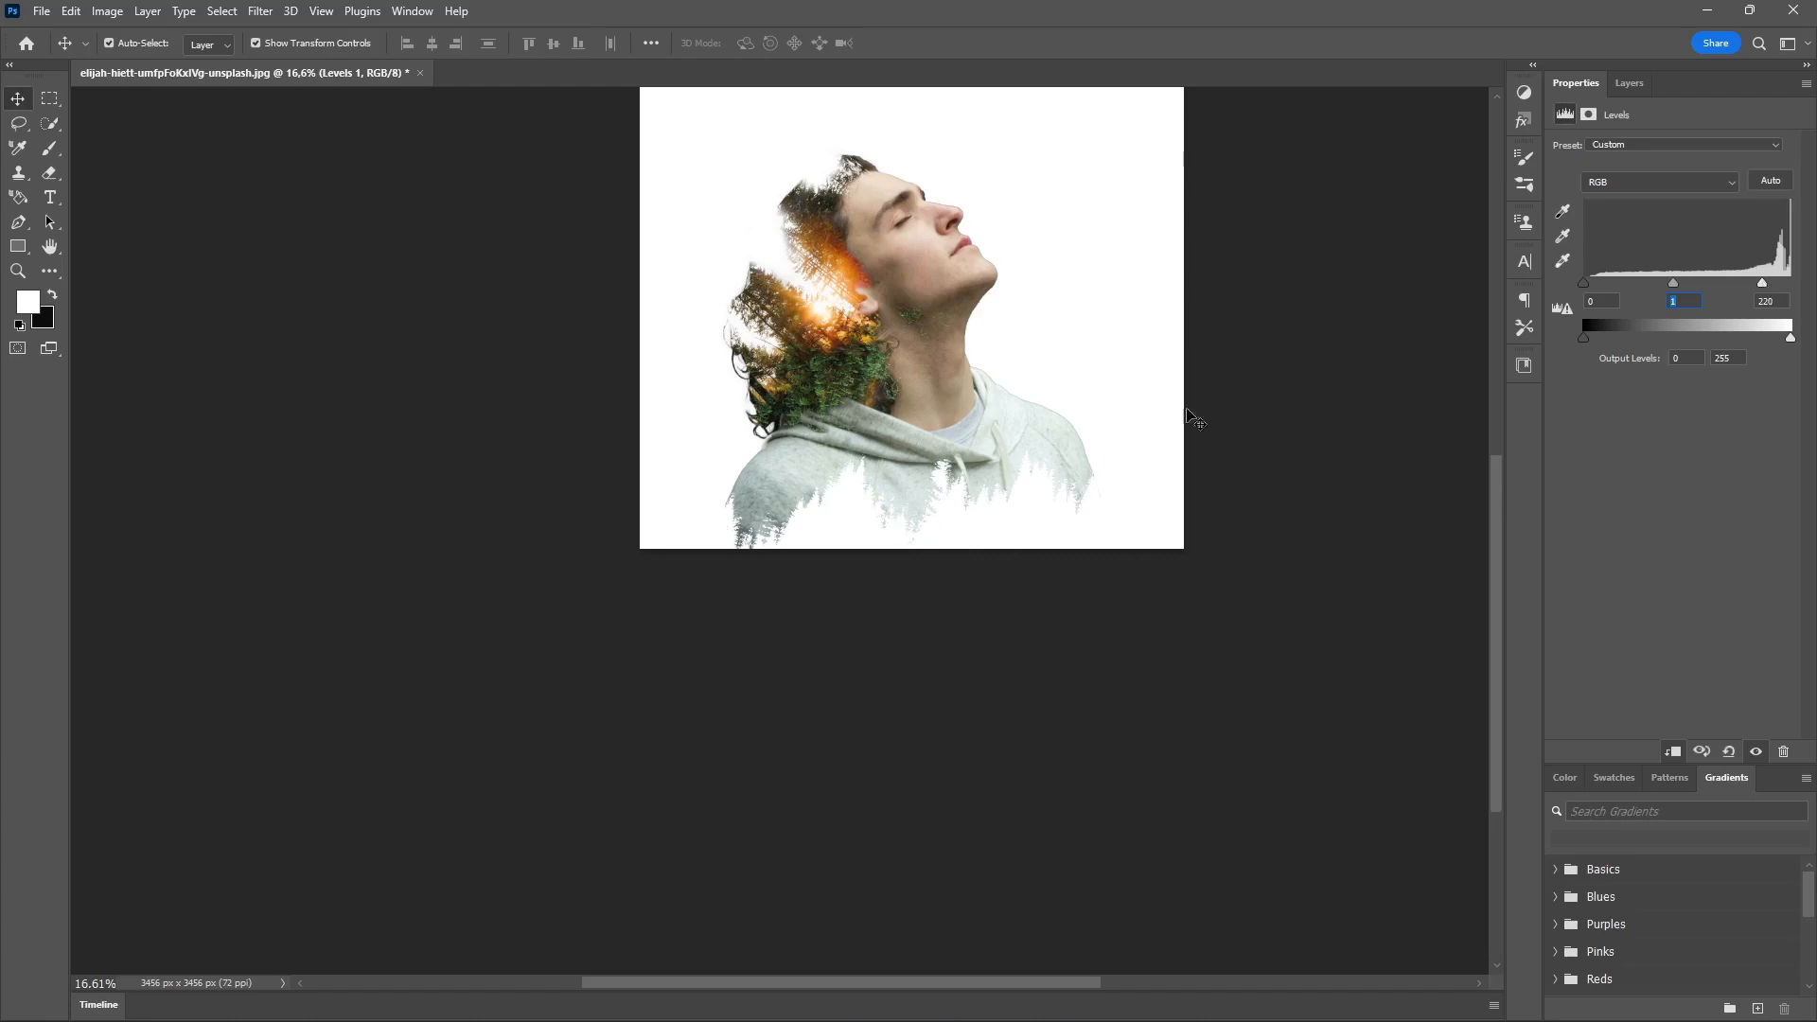
left_click(1287, 414)
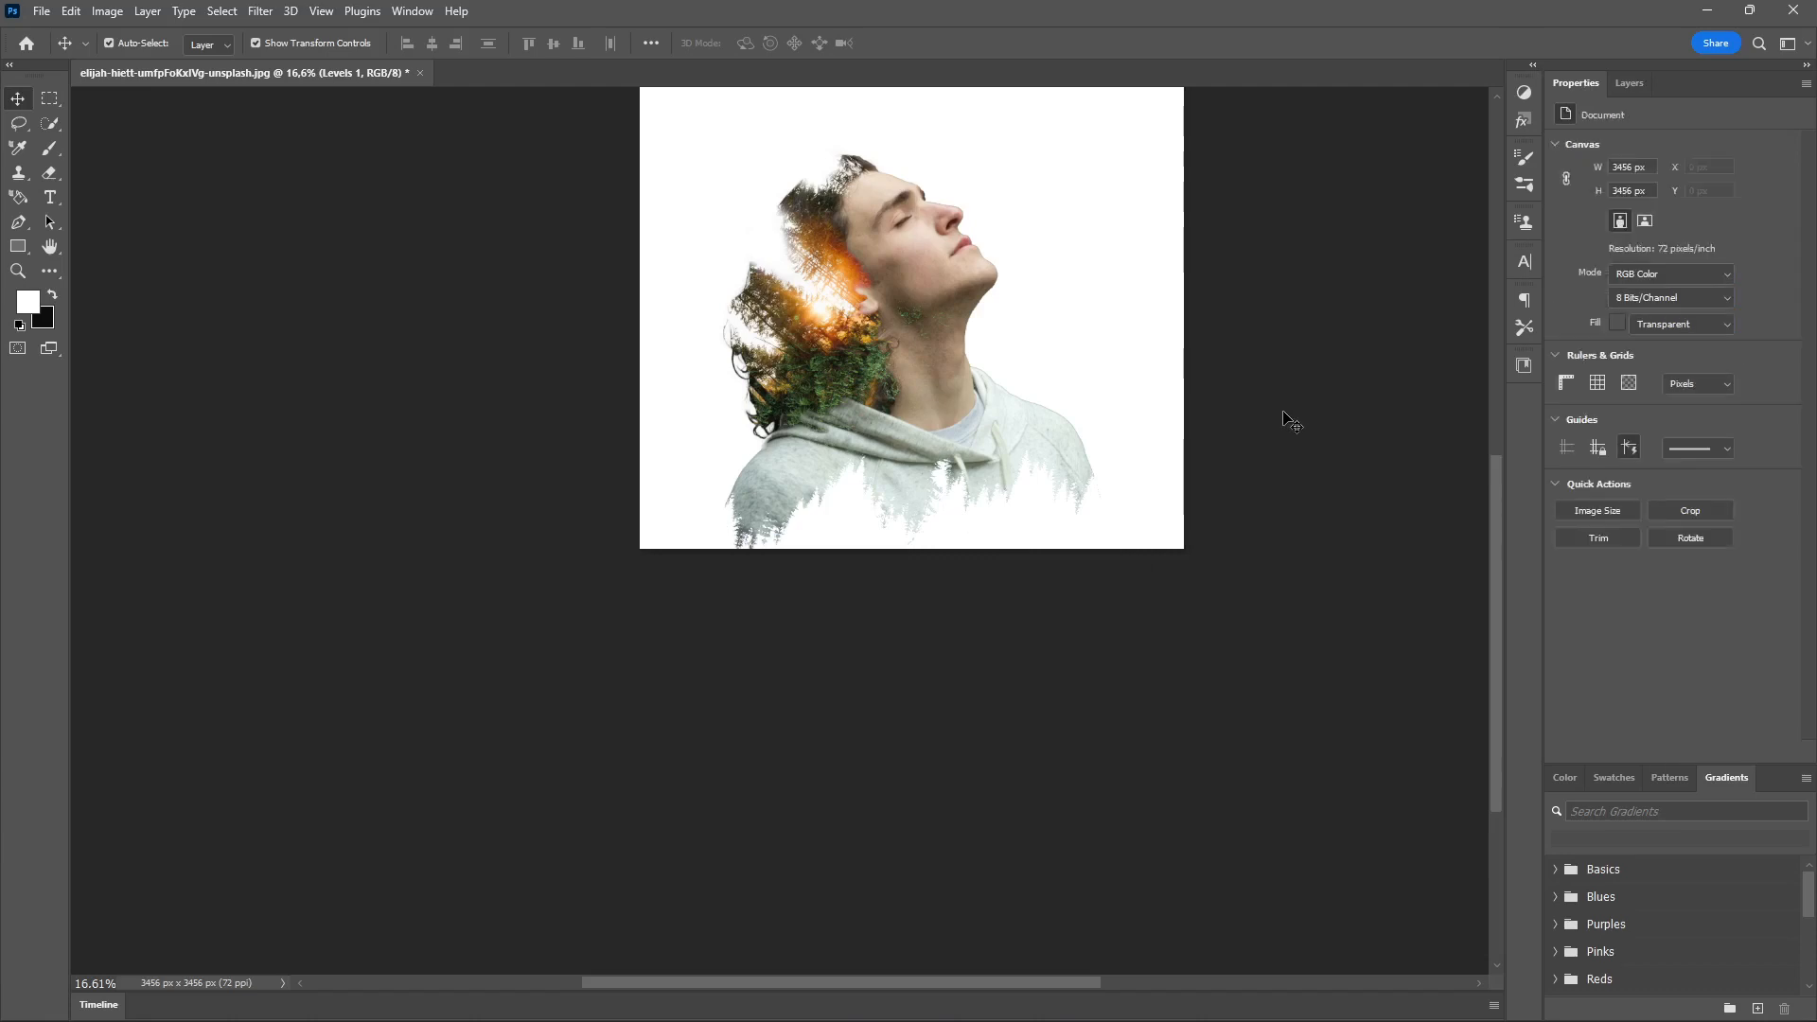
scroll(779, 371, "down", 2)
scroll(606, 354, "up", 3)
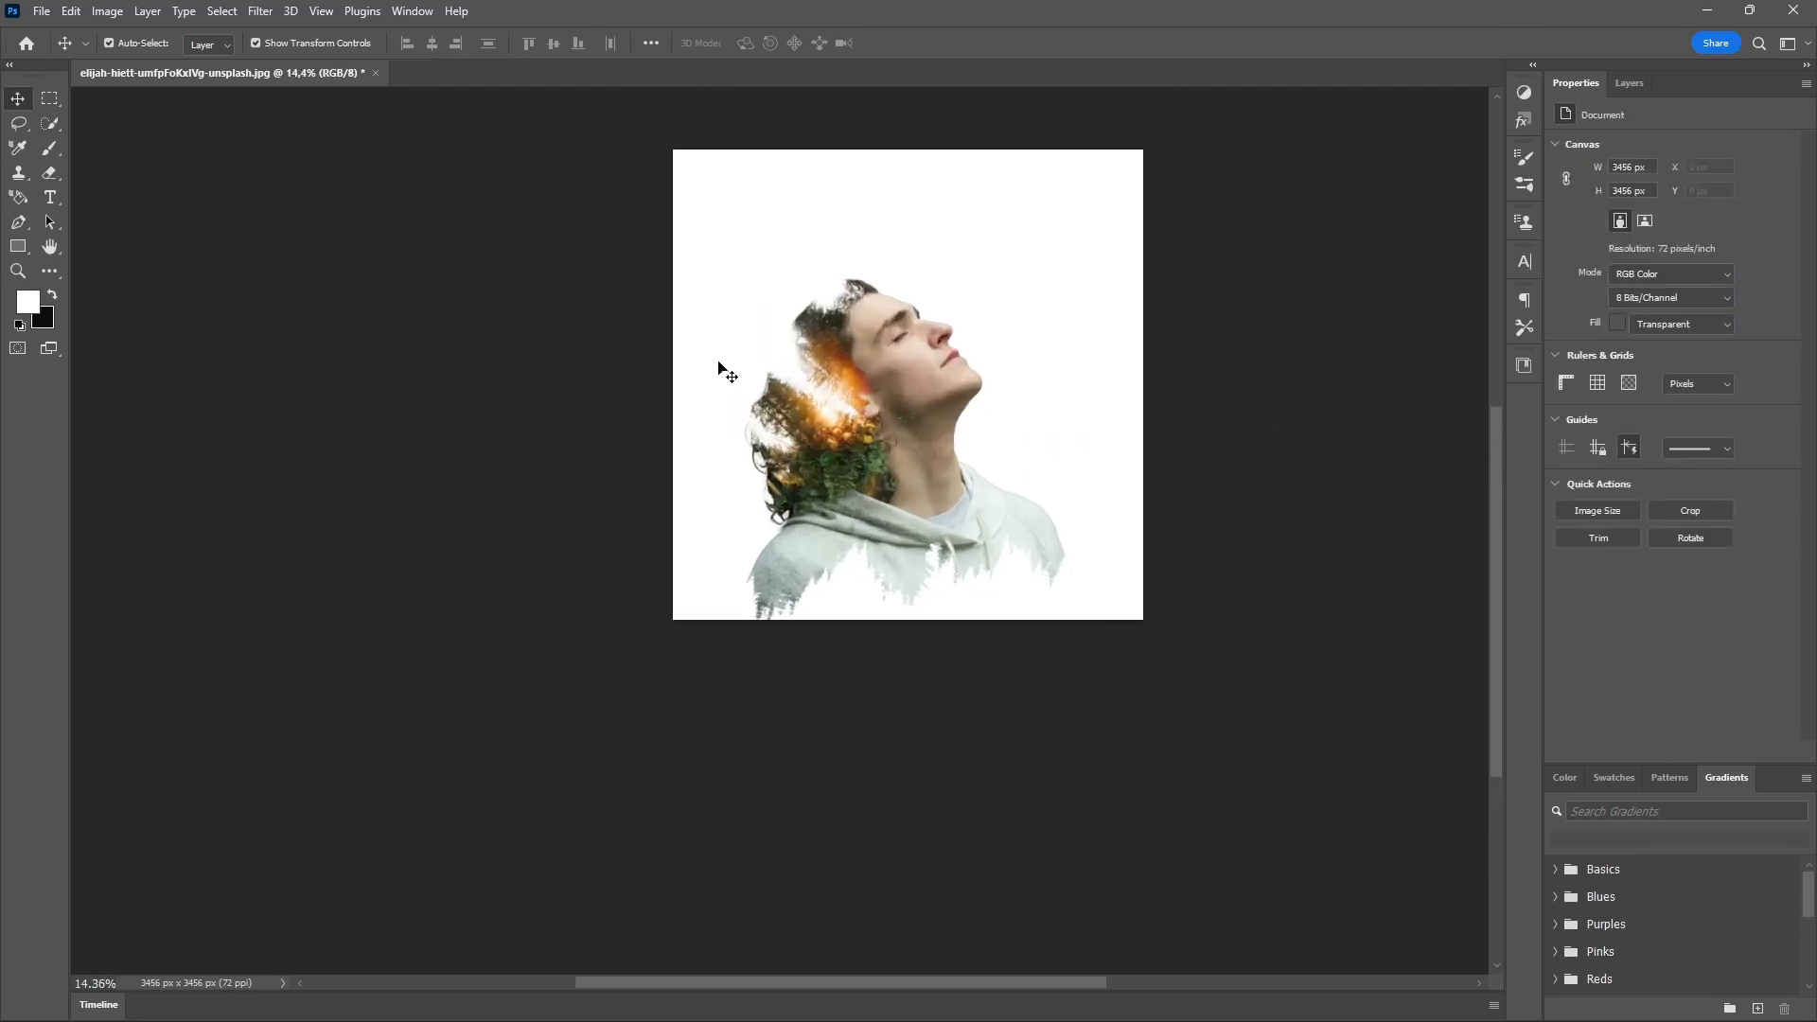
- Show the Bird layer, unlock it and select it
left_click(1621, 82)
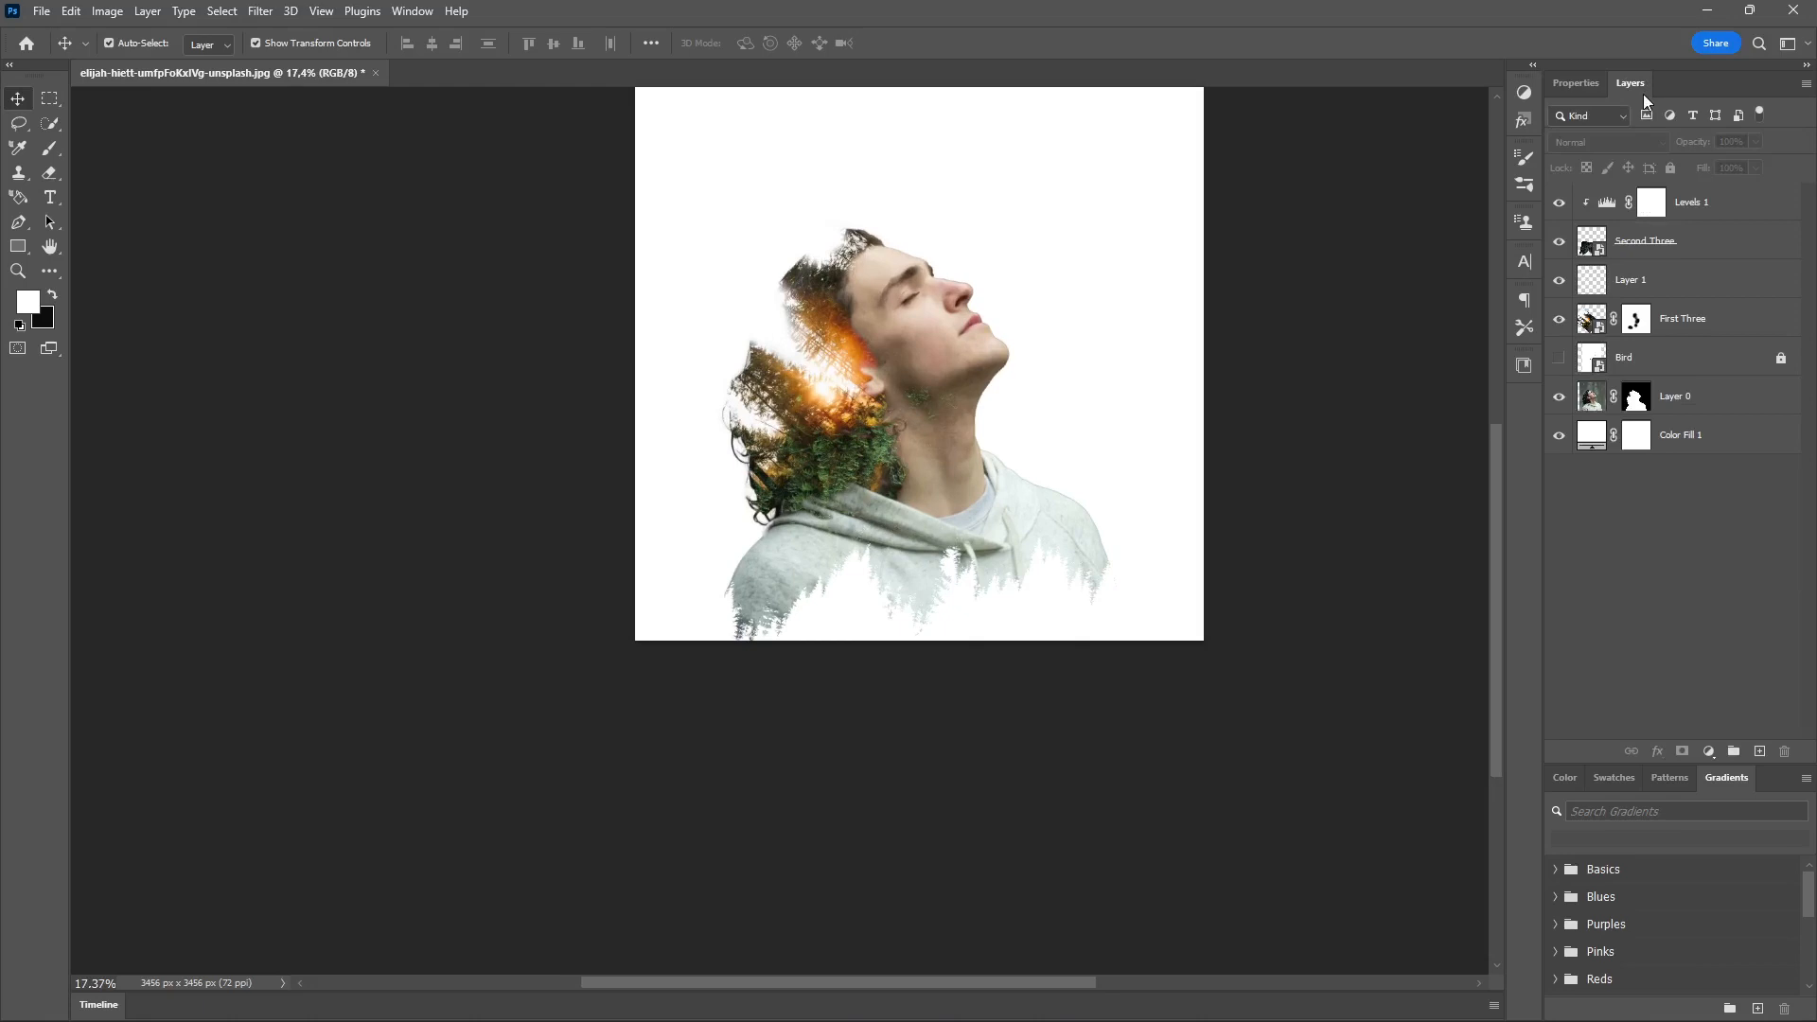
left_click(1559, 359)
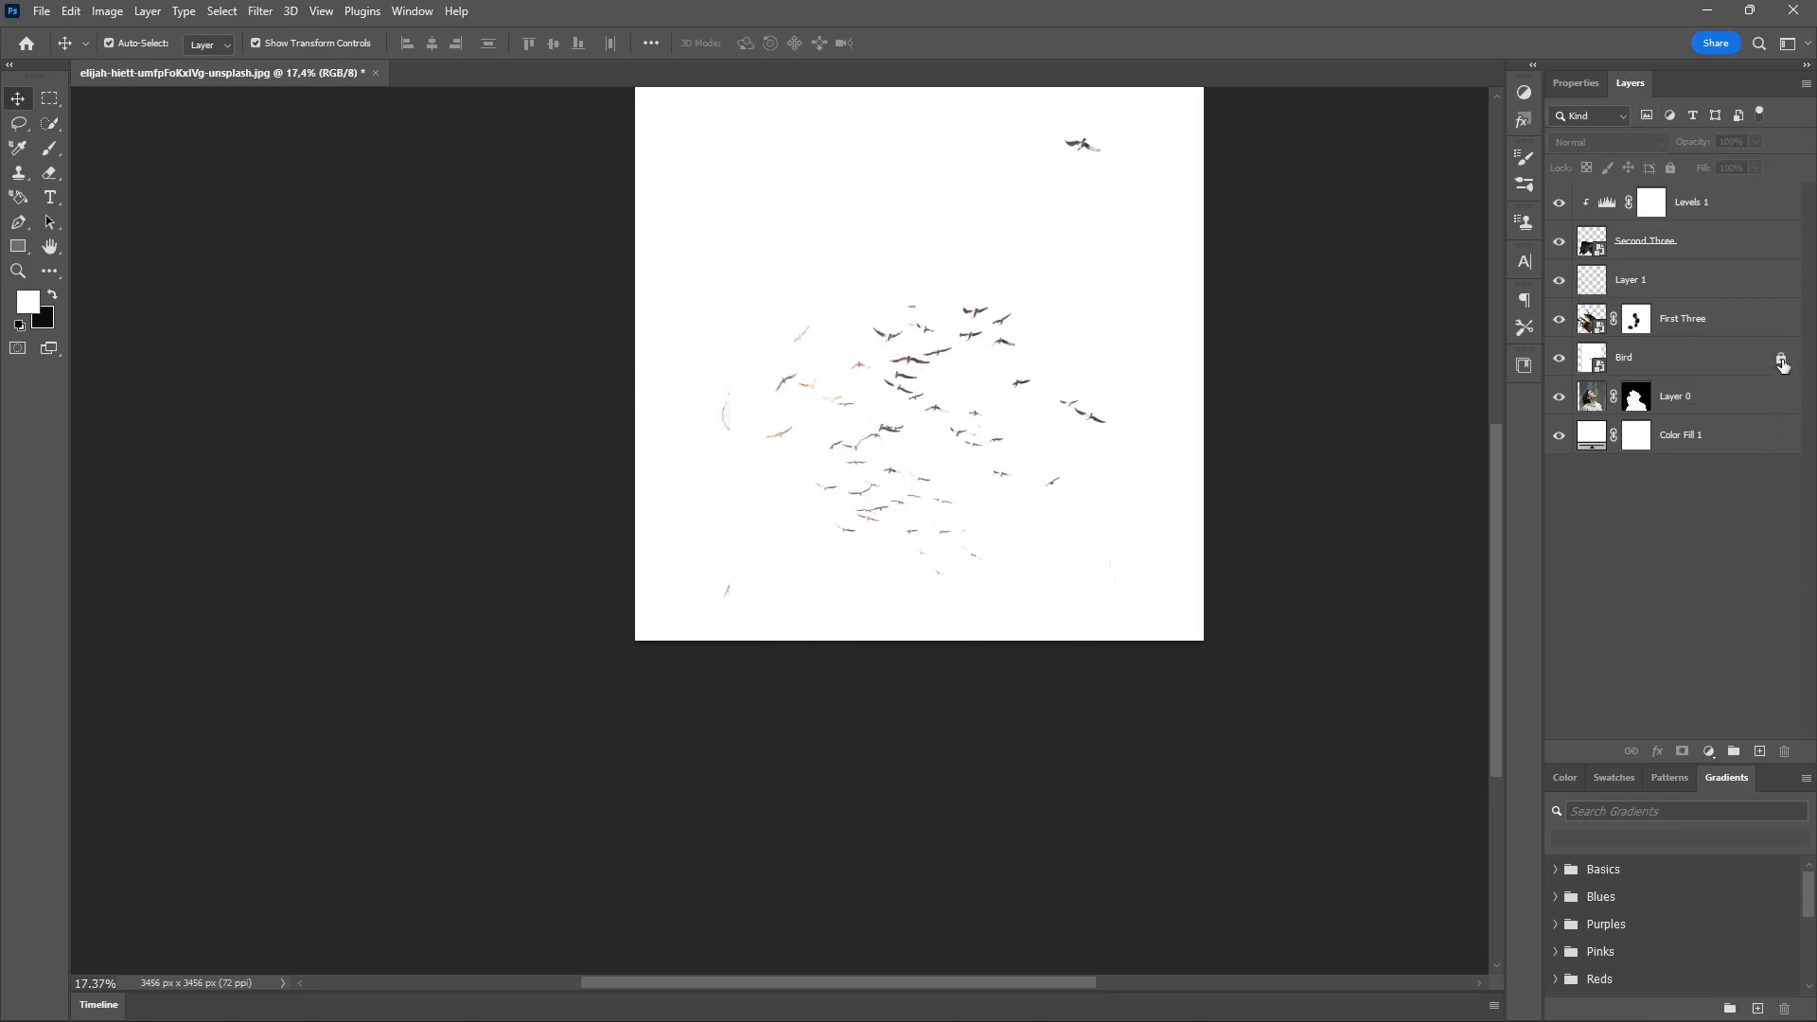
left_click(1781, 361)
left_click_drag(883, 439, 952, 323)
key("ctrl+z")
left_click(1472, 397, "ctrl")
left_click(1615, 373)
key("ctrl+z")
left_click(1086, 145)
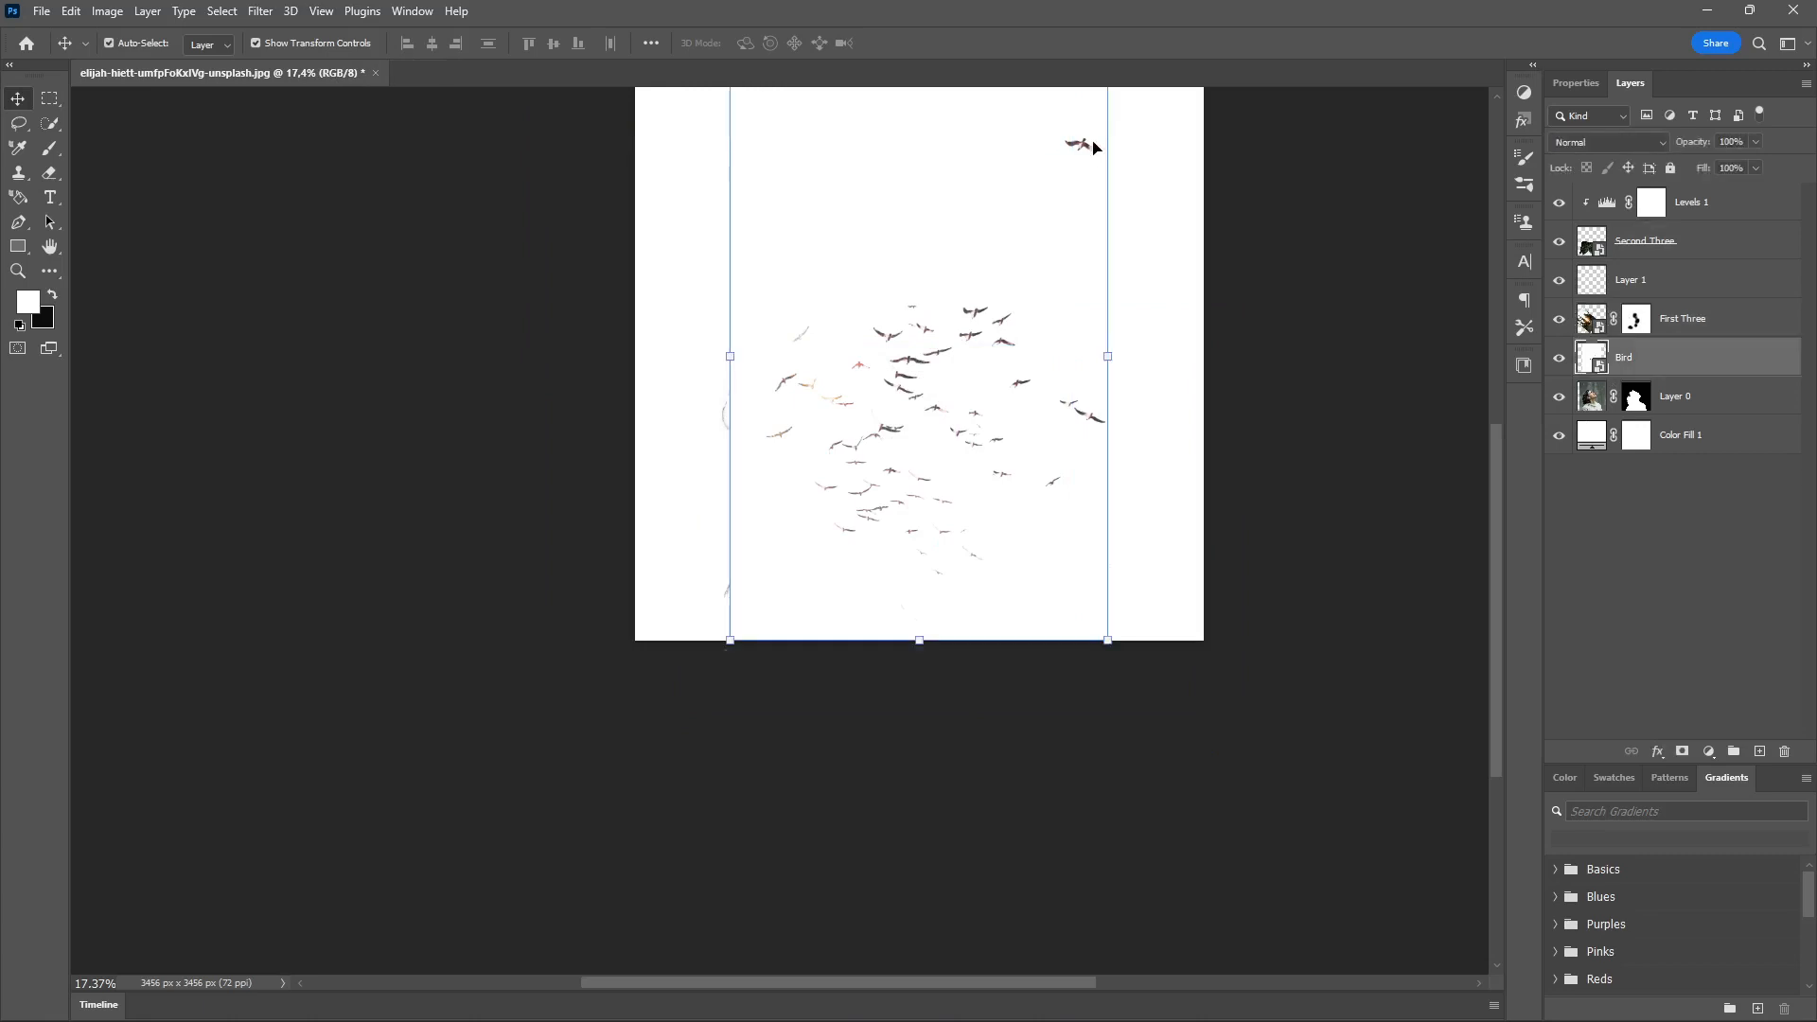
- Move the Bird layer up behind the man's head, scaled to 39.81% and rotated to -31.82°
left_click_drag(1071, 293, 1070, 135)
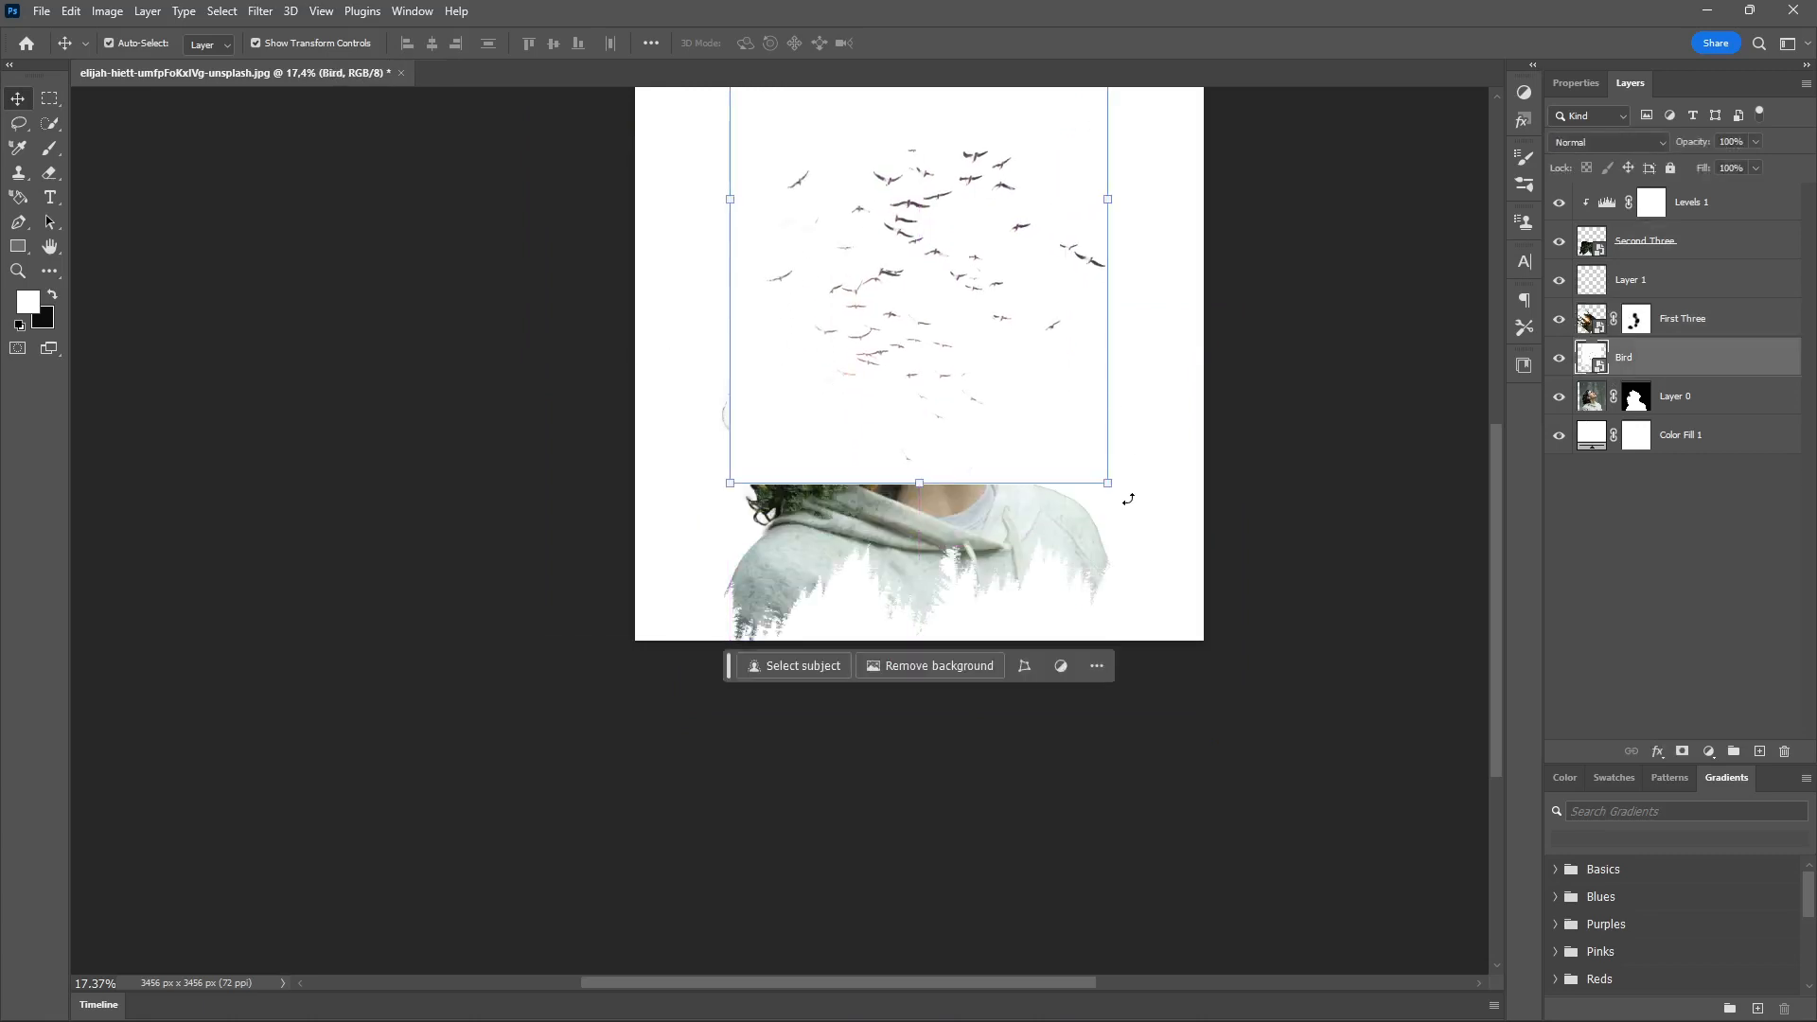
key("ctrl+t")
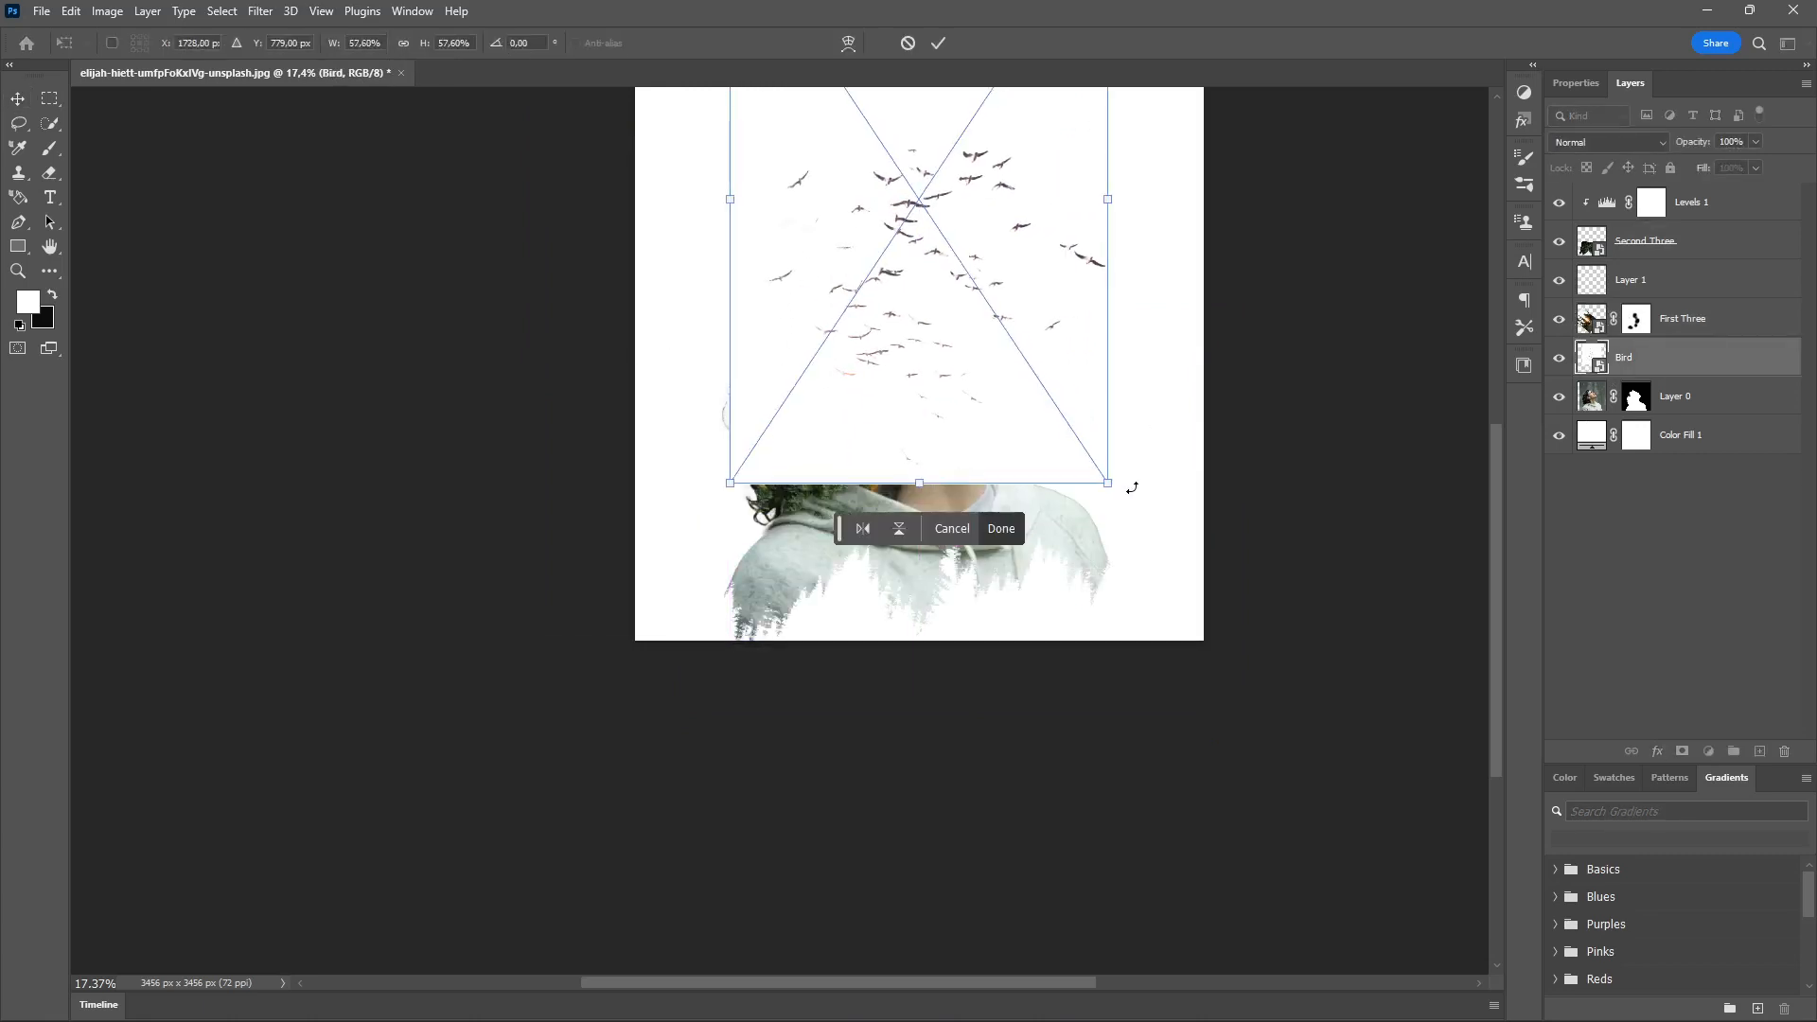
left_click_drag(1133, 488, 885, 234)
left_click_drag(645, 190, 716, 257)
left_click(938, 43)
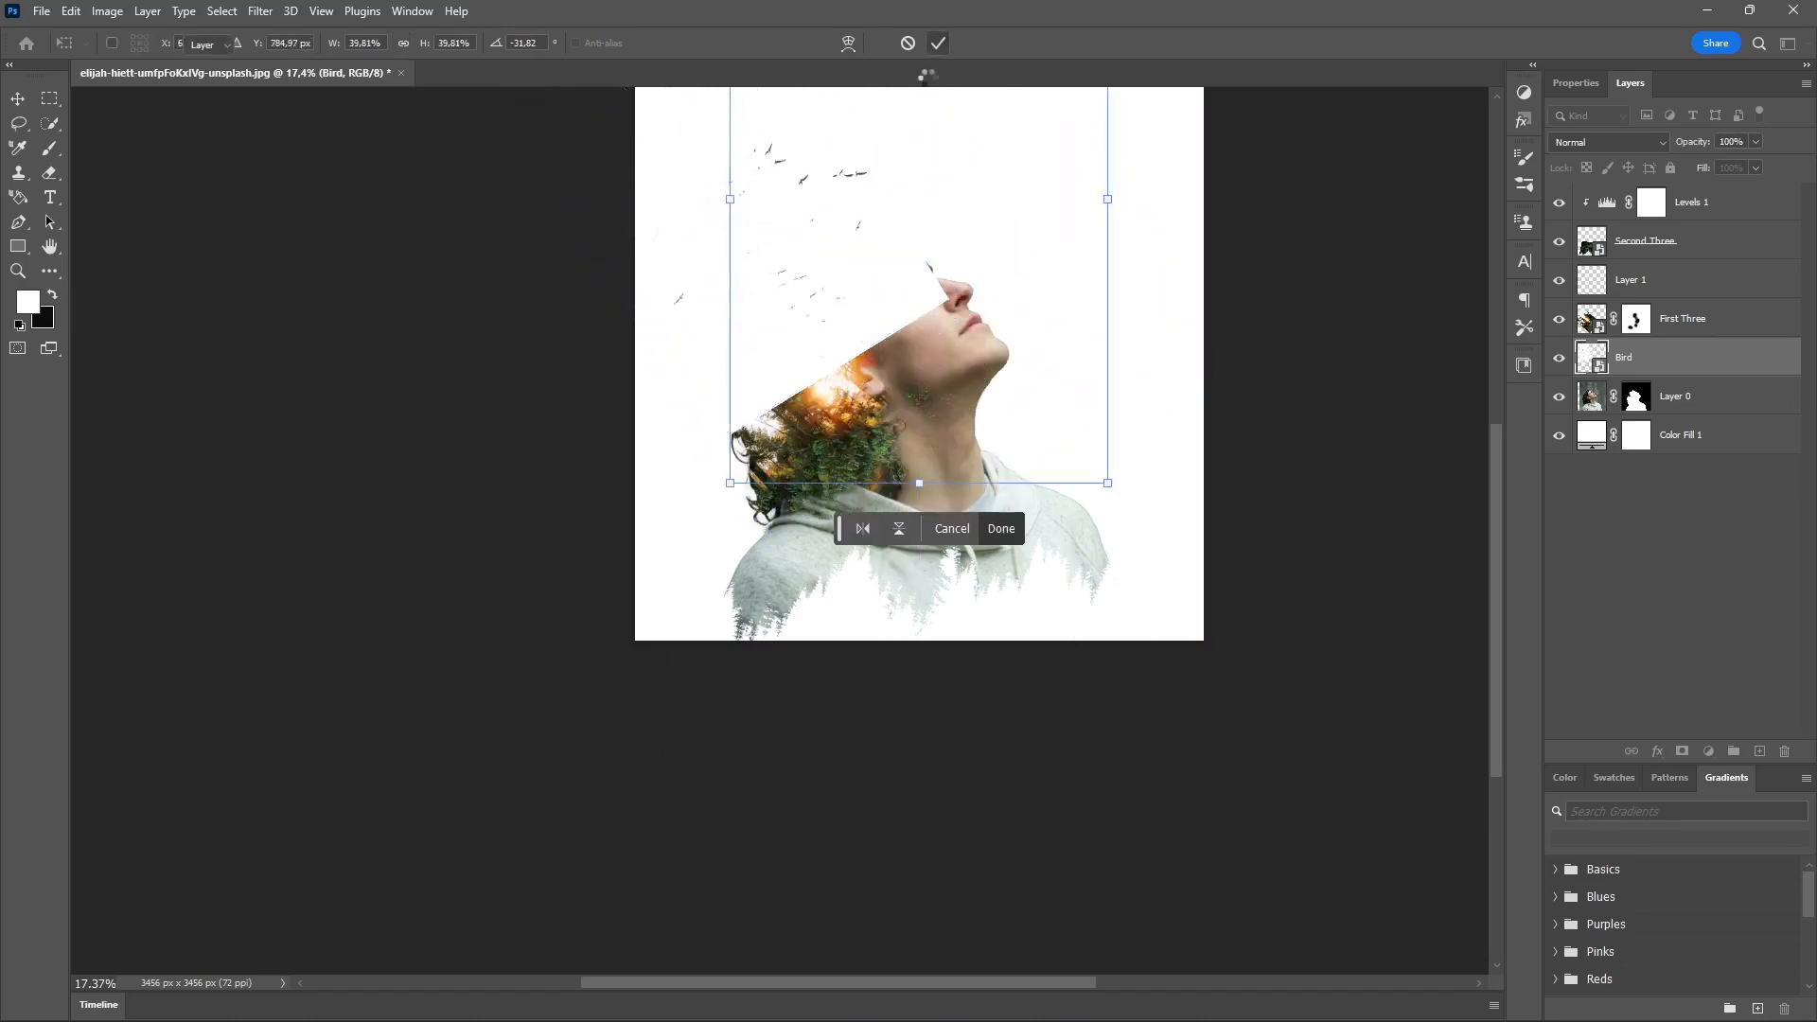
left_click(1373, 110)
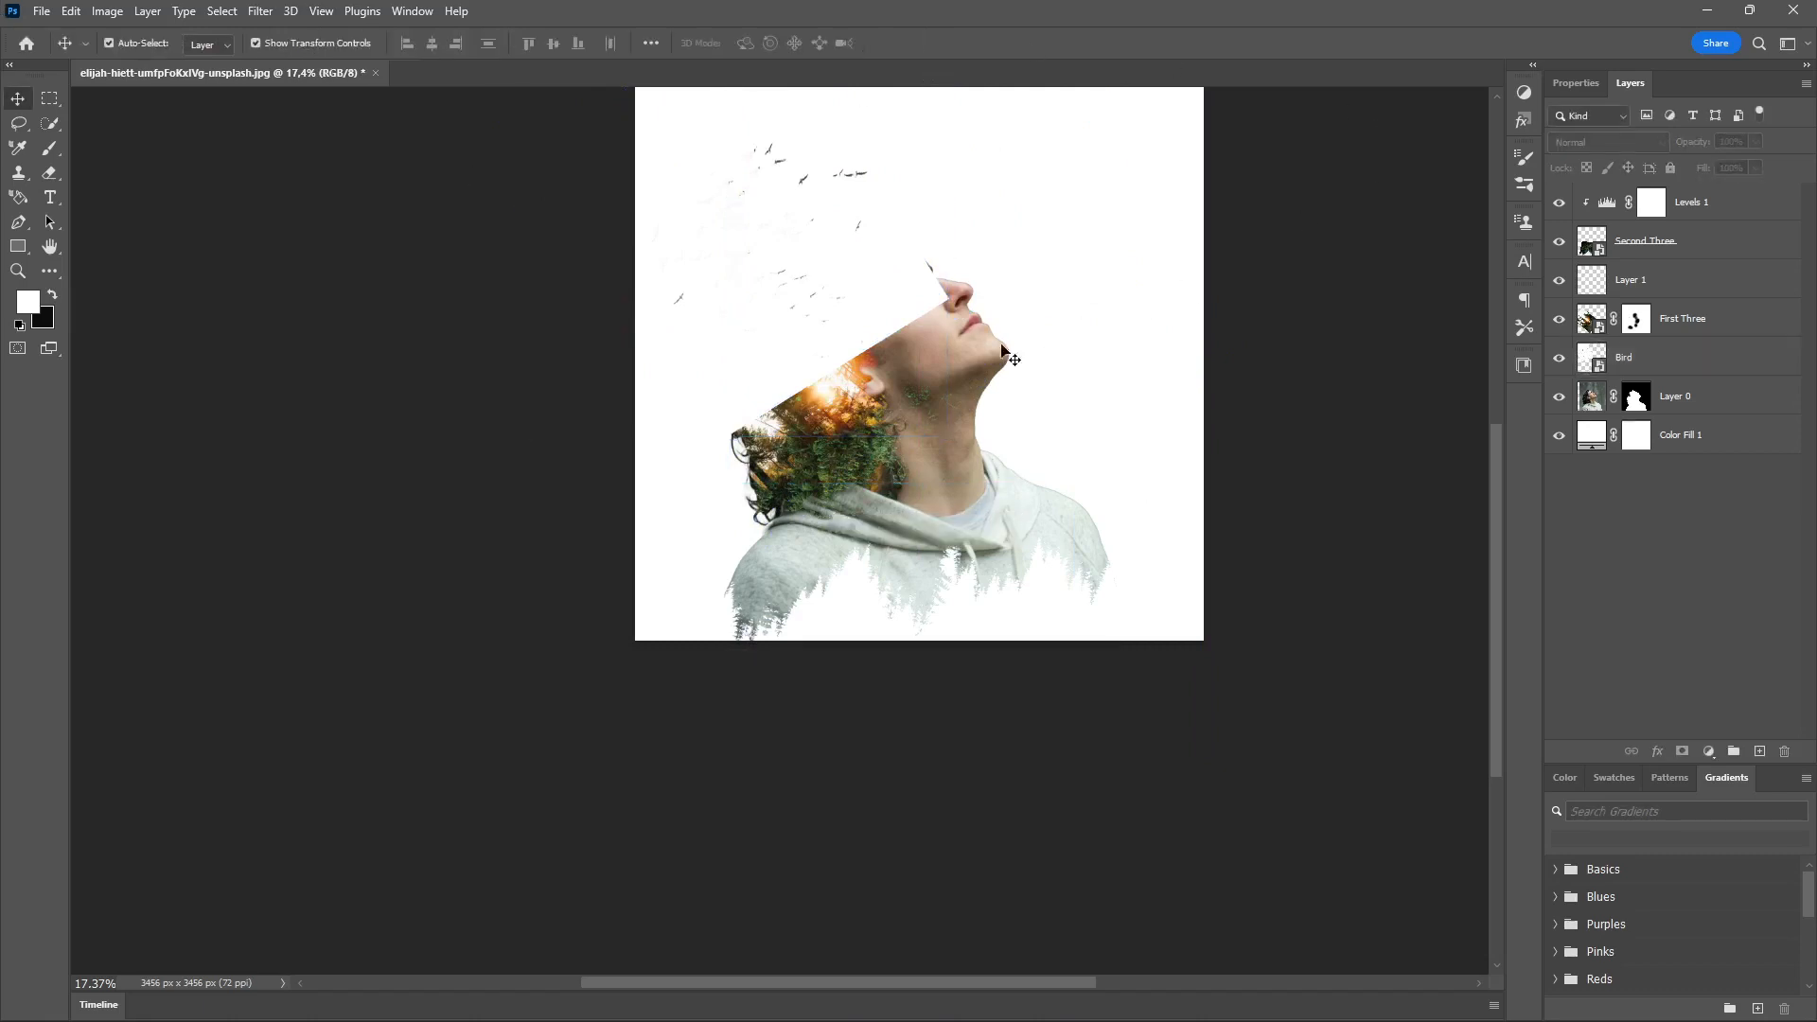
- Raise the Bird layer in the stack to sit directly above Layer 1
left_click(809, 324)
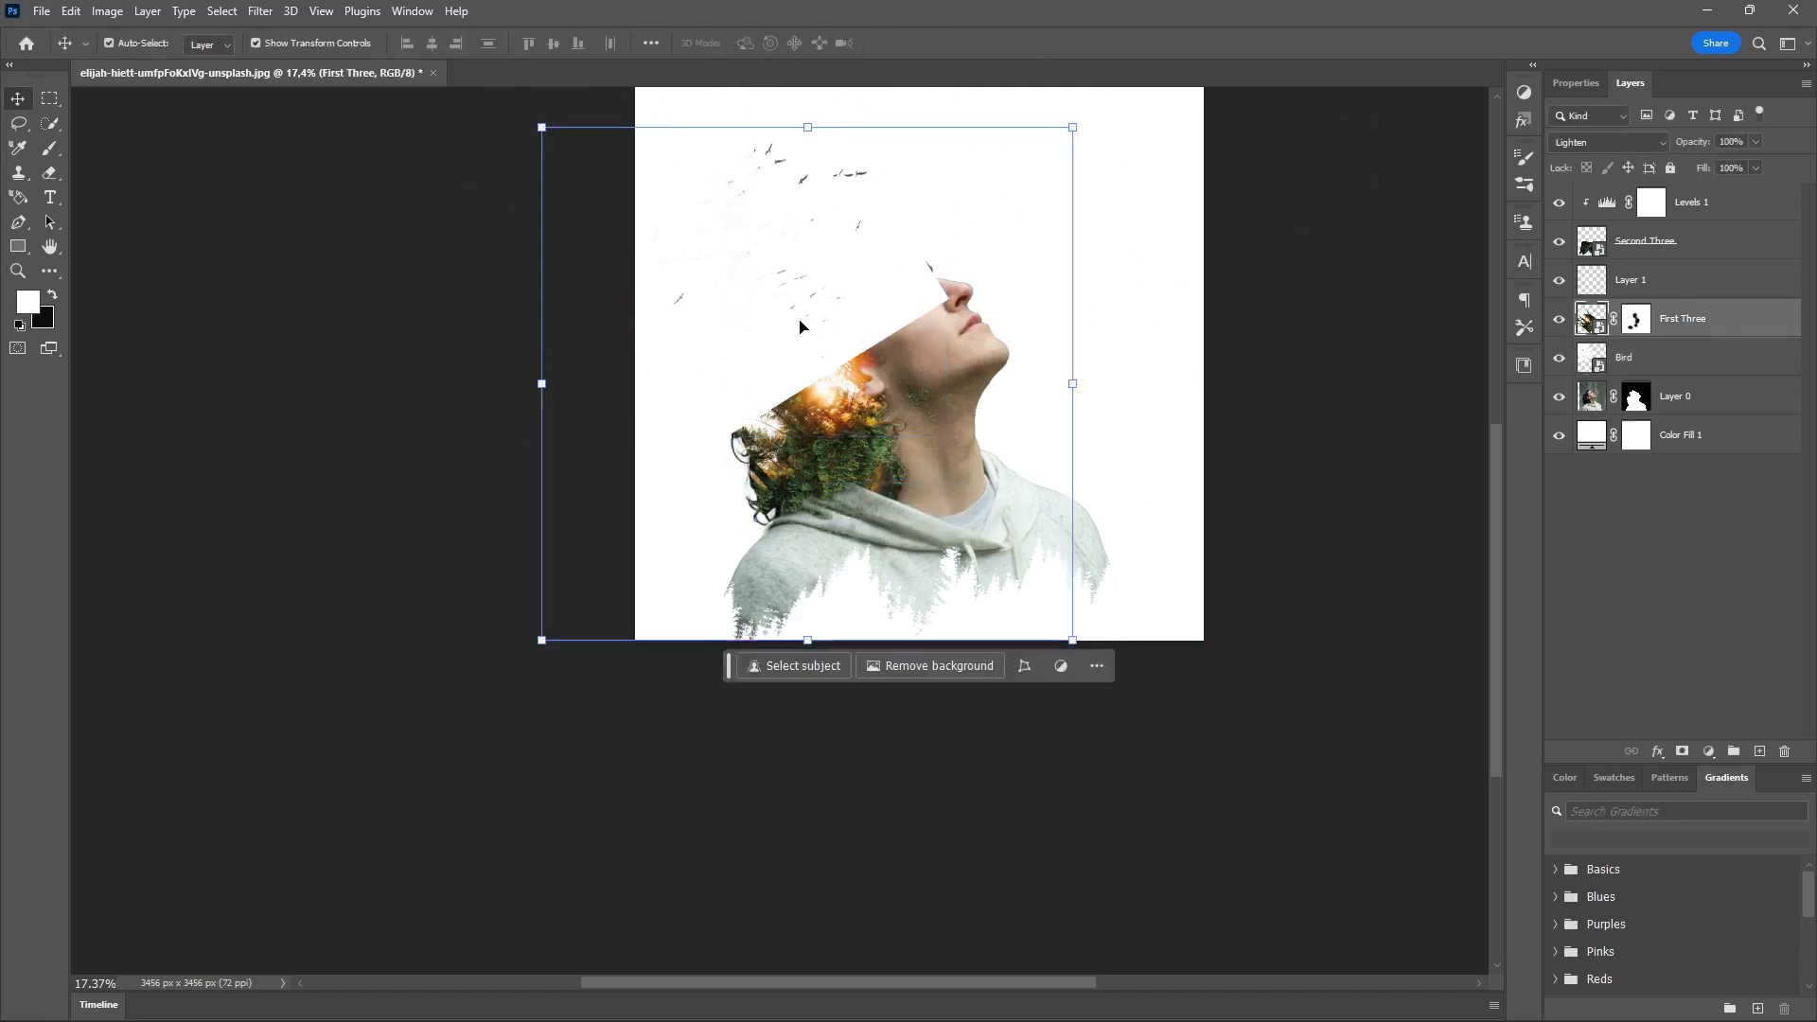
left_click(1620, 378)
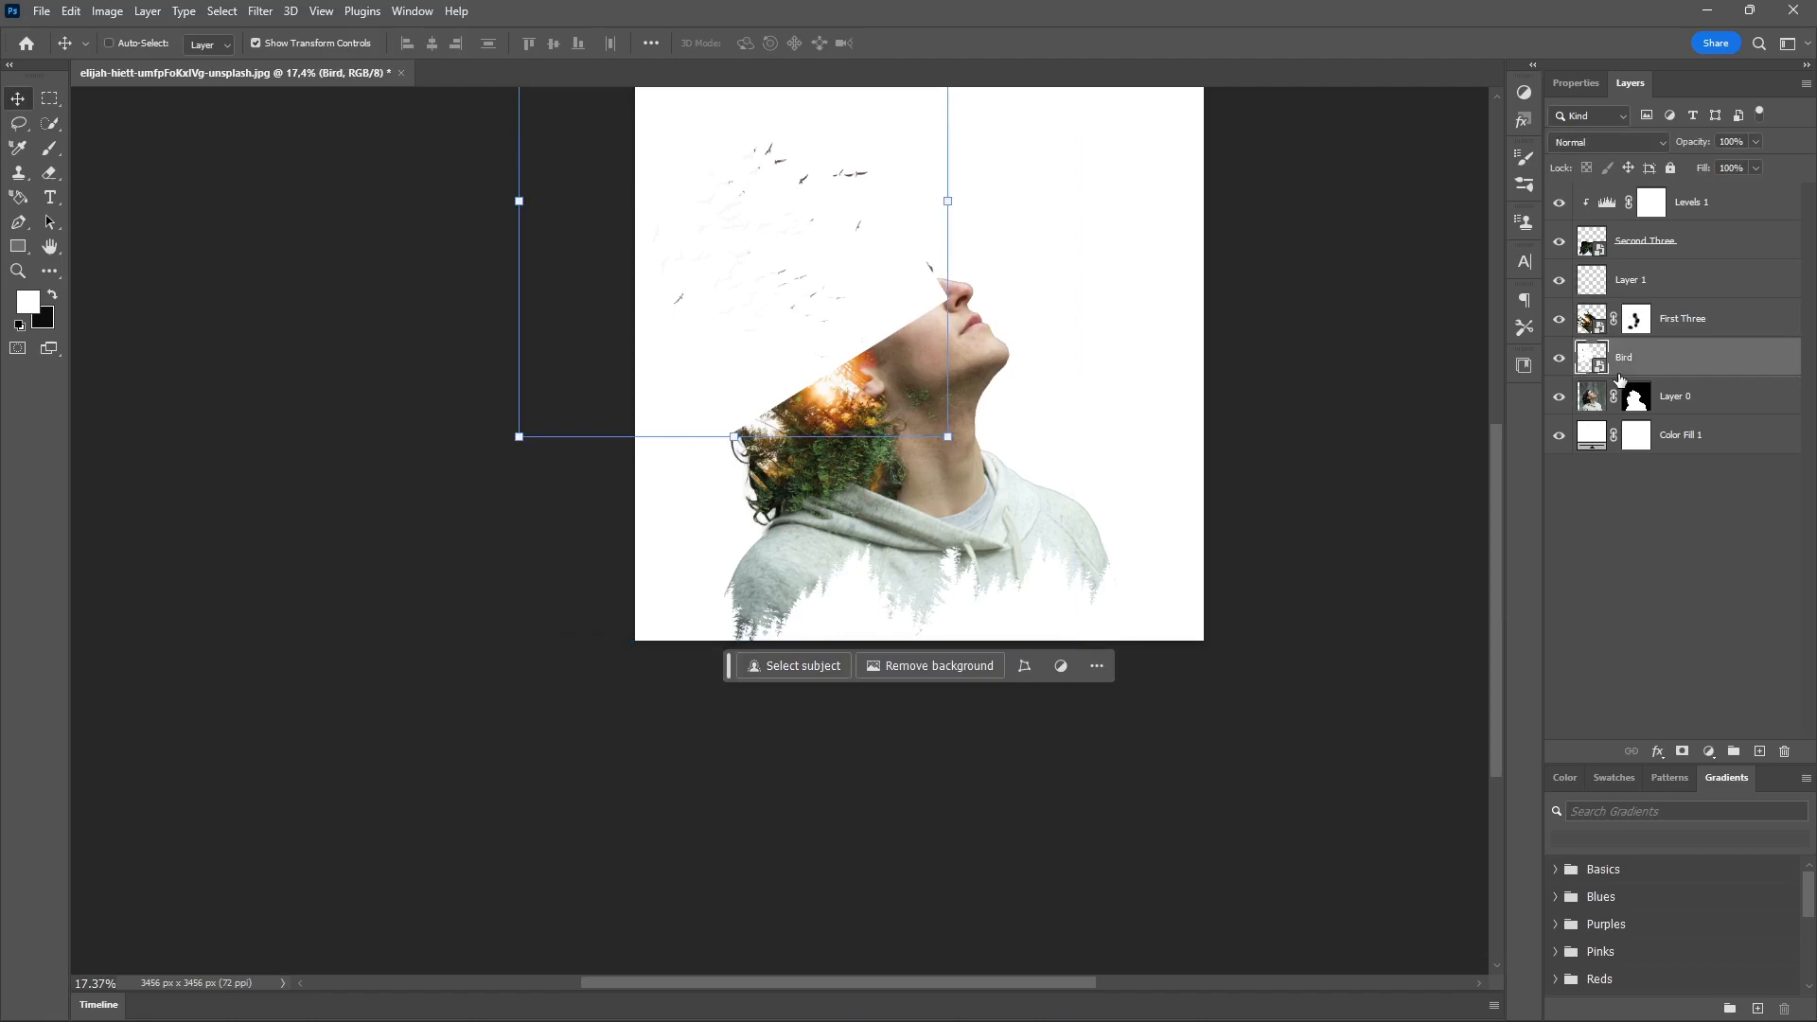
key("ctrl+bracketright")
key("ctrl+bracketright")
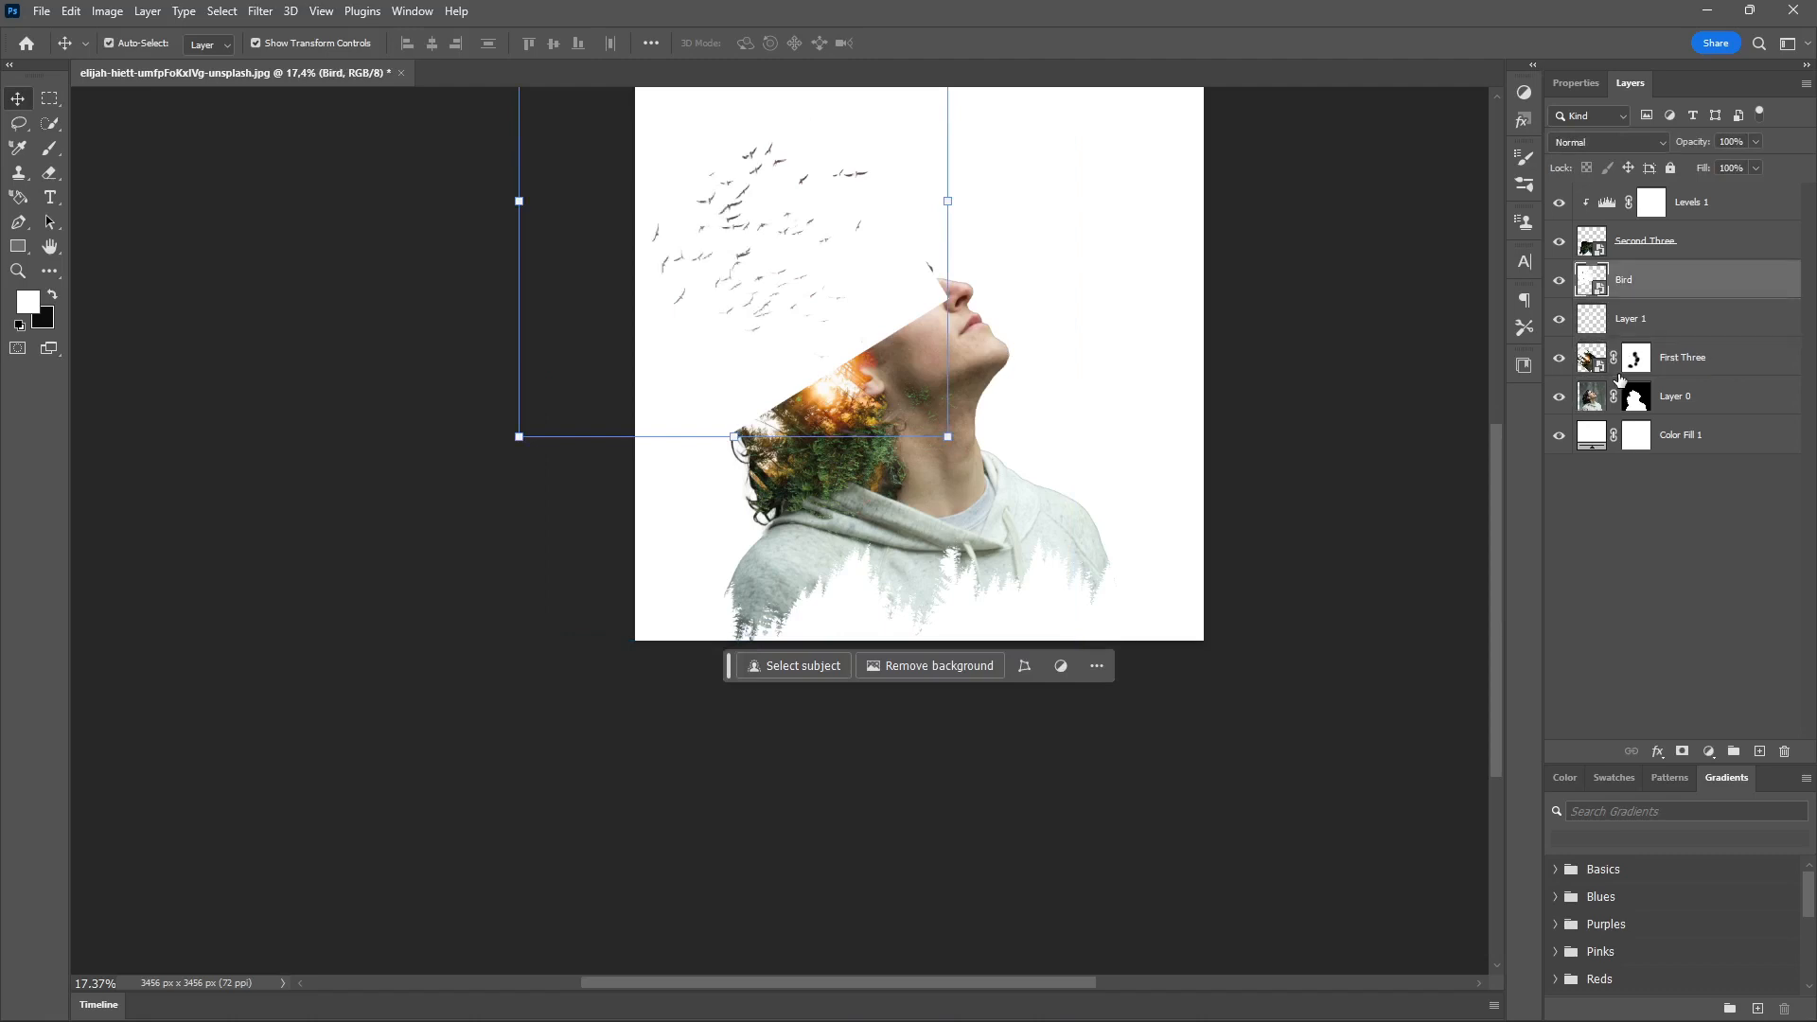
- Set the Bird layer's blend mode to Darker Color
left_click(1658, 144)
left_click(1591, 303)
left_click(1291, 337)
- Try two other positions for the bird flock and undo both moves
left_click(788, 289)
left_click_drag(789, 292, 836, 328)
key("ctrl+z")
left_click_drag(861, 303, 1115, 494)
key("ctrl+z")
- Keep Darker Color as the Bird layer's blend mode and move the flock behind the hair, at about X -797 px, Y -449 px
left_click(1645, 142)
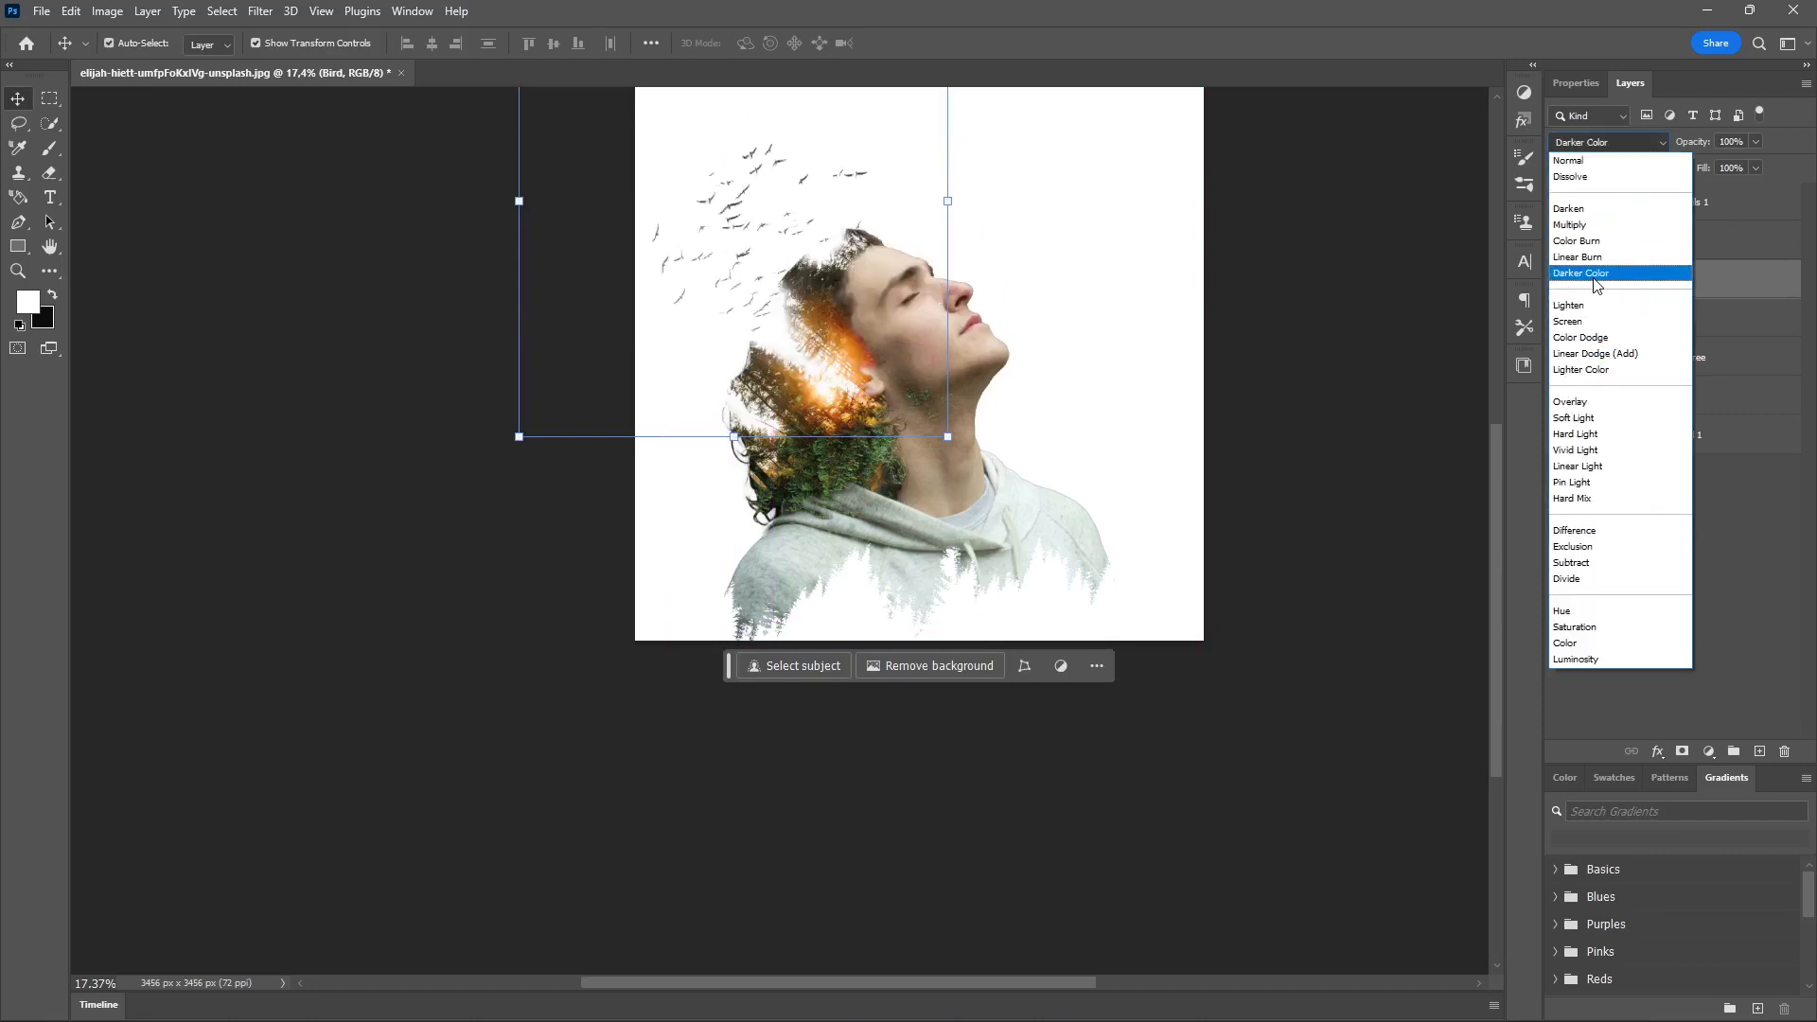
left_click(1598, 275)
left_click_drag(762, 222, 703, 308)
scroll(782, 266, "up", 3)
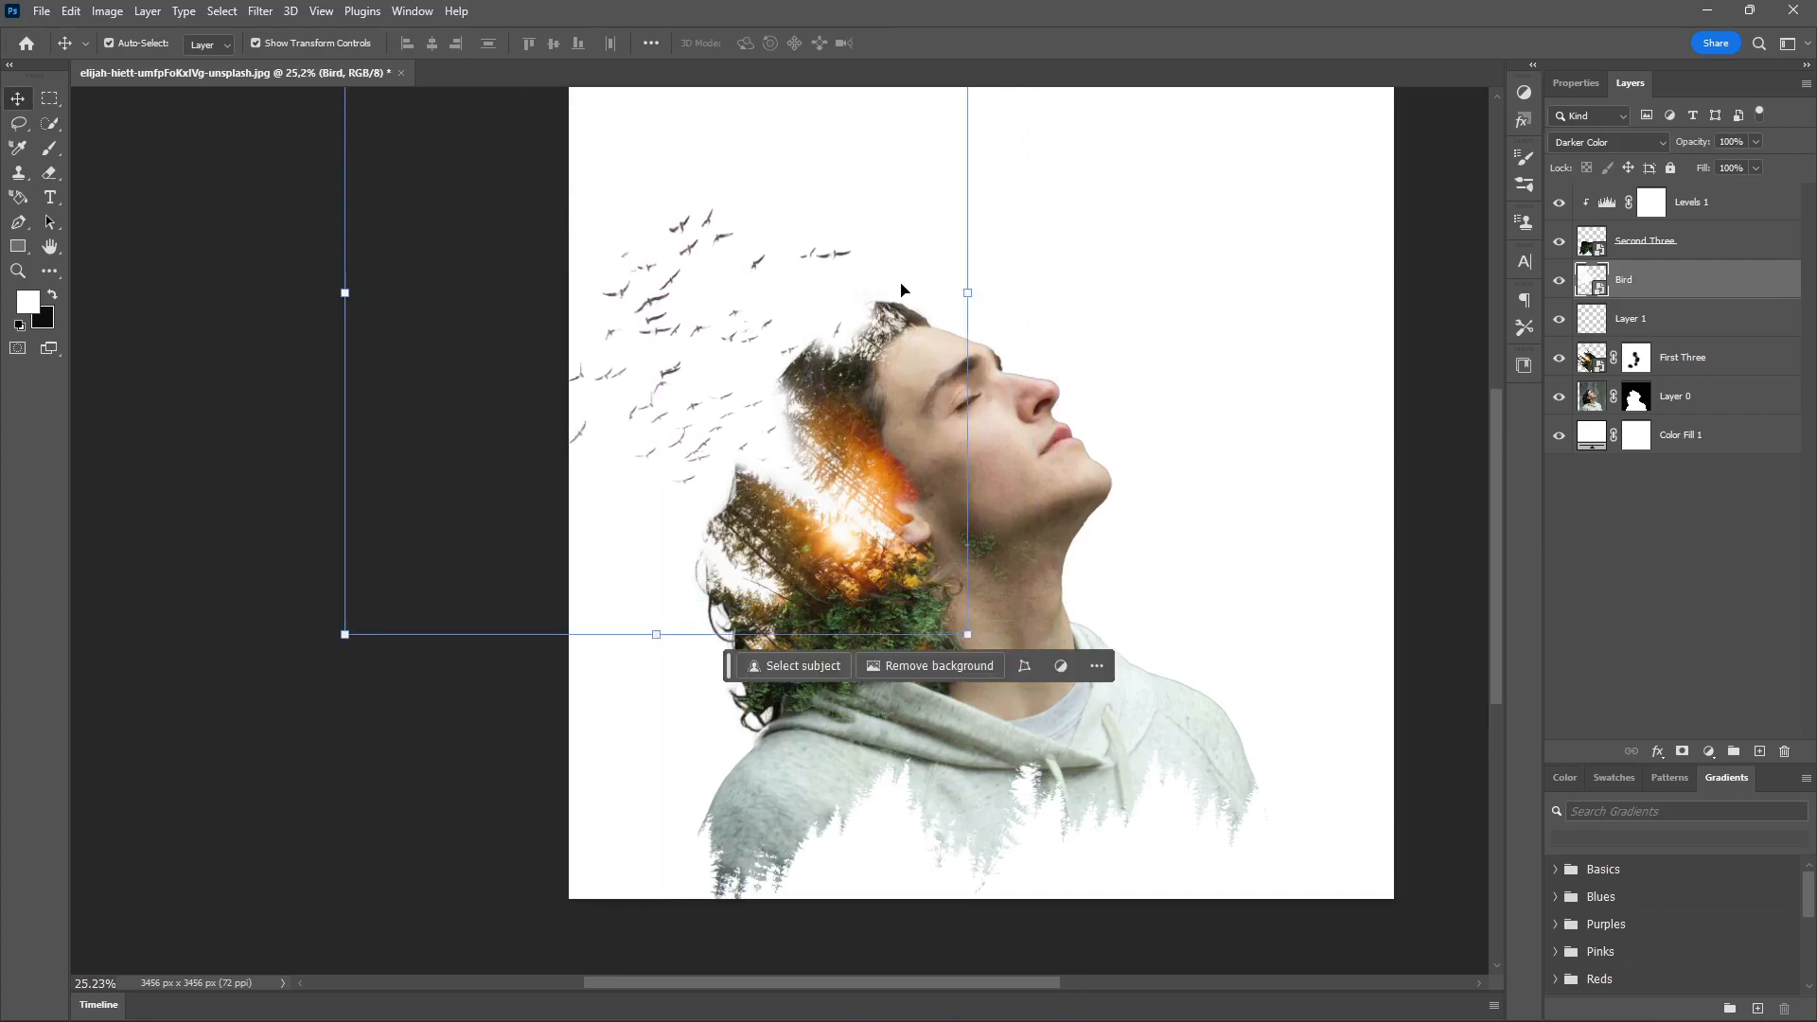
scroll(902, 290, "down", 3)
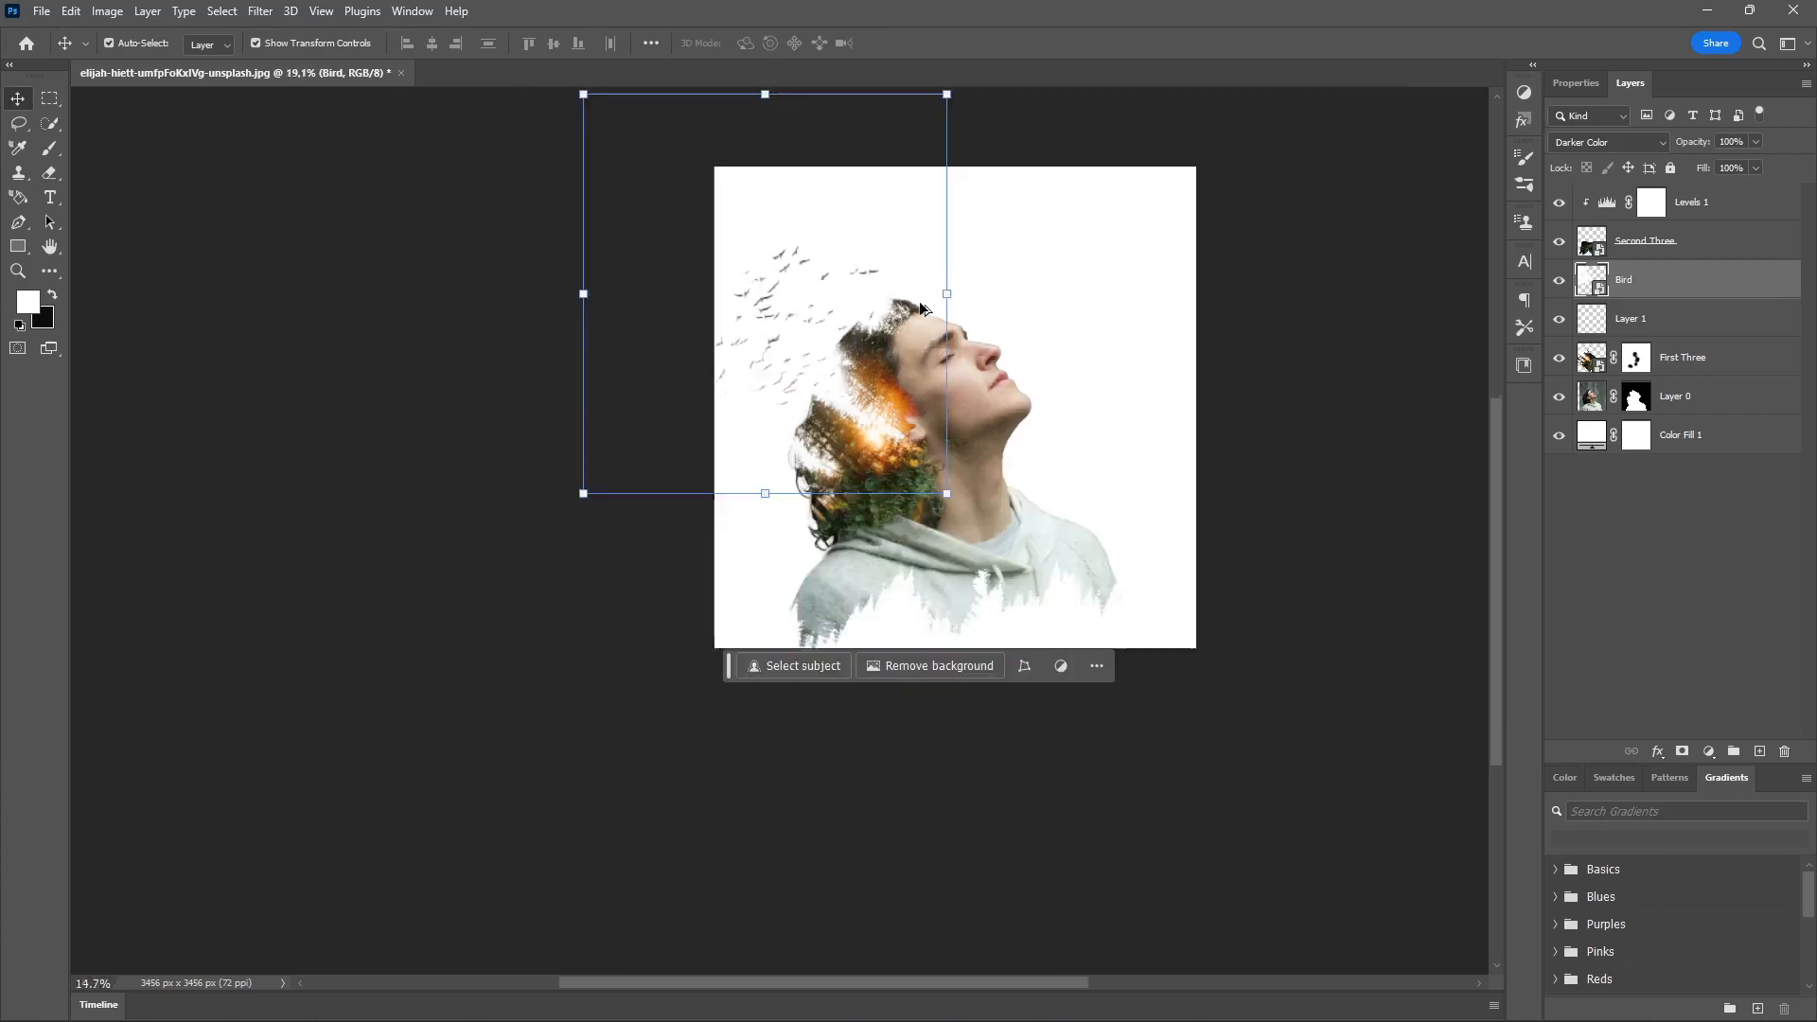
left_click(1578, 91)
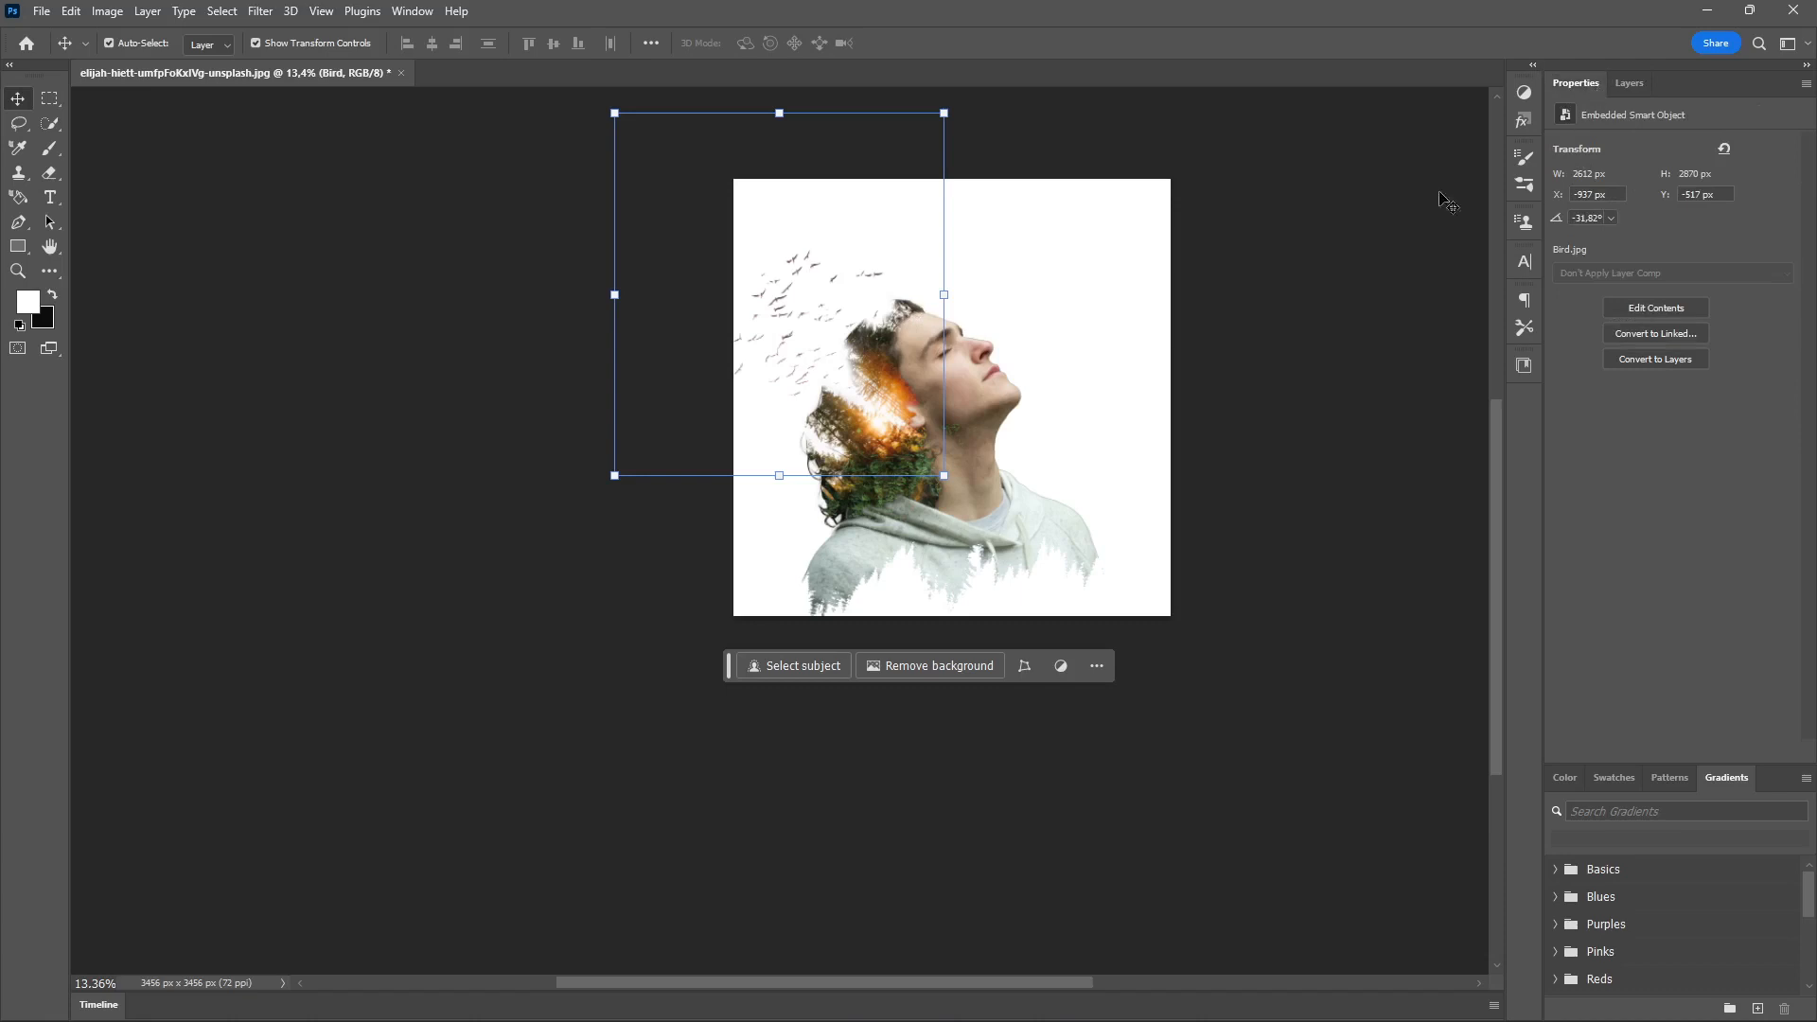
left_click_drag(783, 328, 831, 321)
scroll(940, 251, "up", 2)
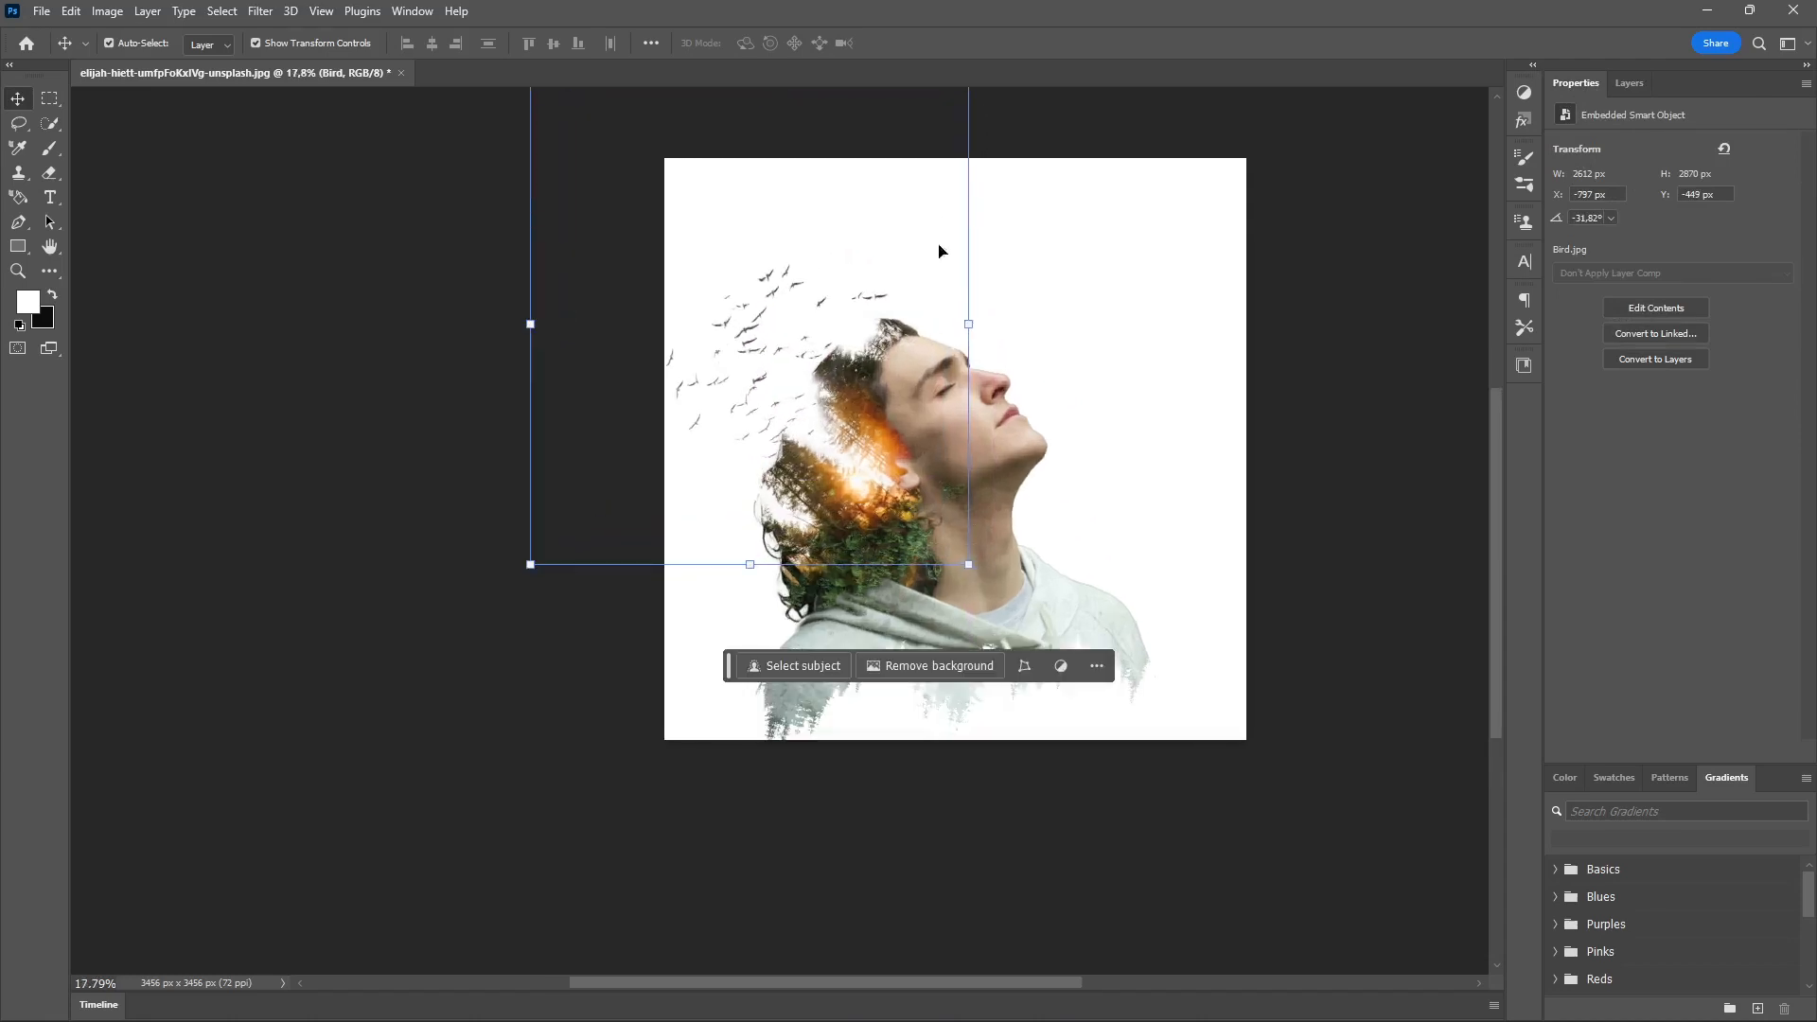
- Add a layer mask to the Bird layer and paint out the birds touching the hair and the canvas edge with black
left_click(1632, 84)
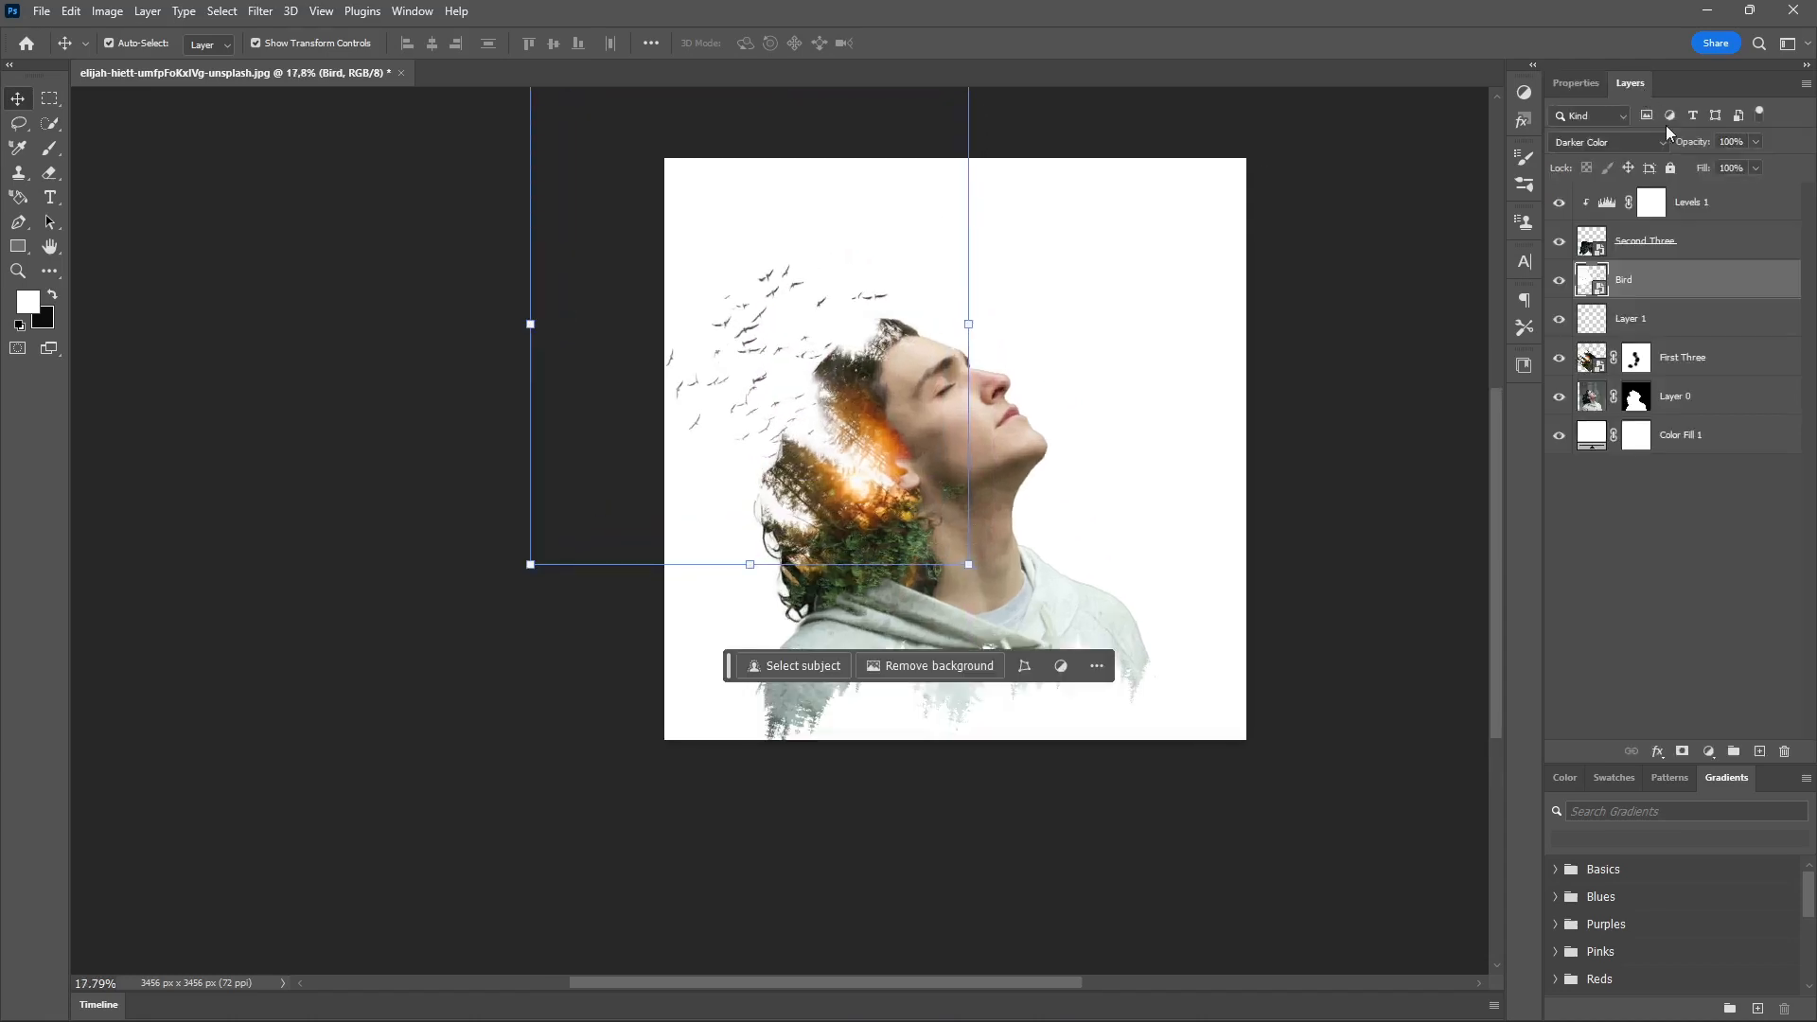
left_click(1675, 752)
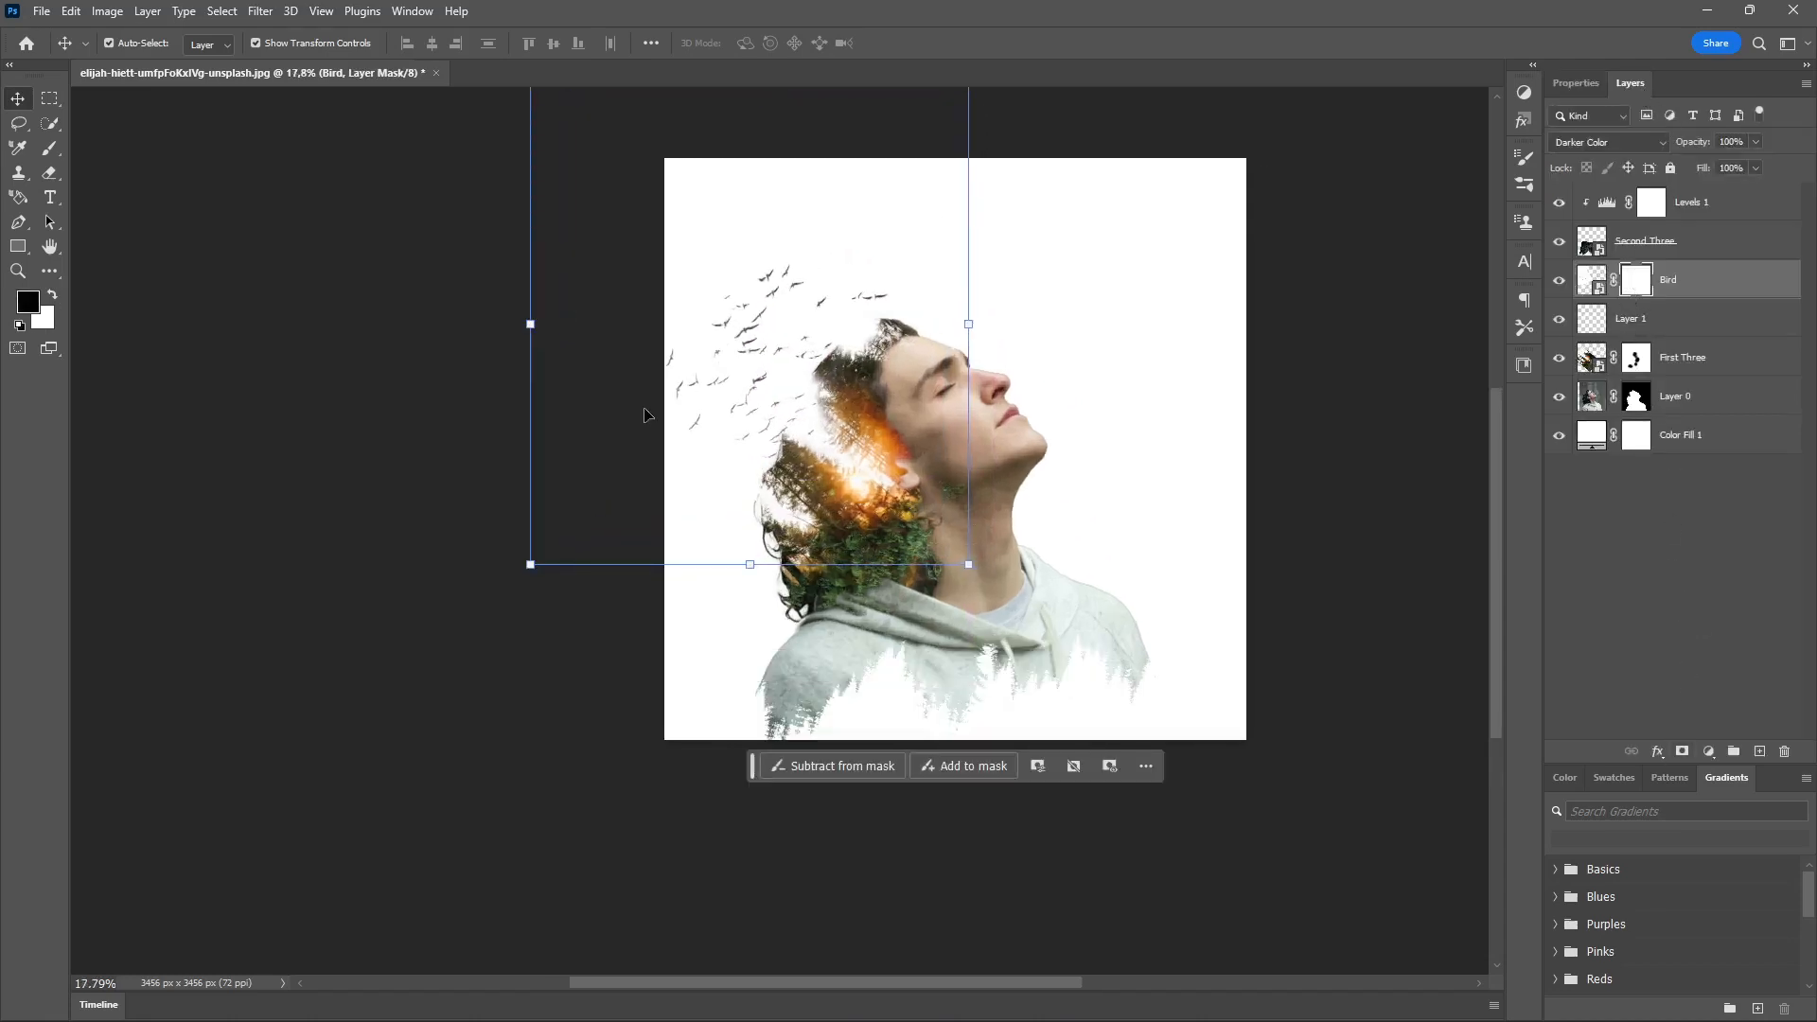
key("b")
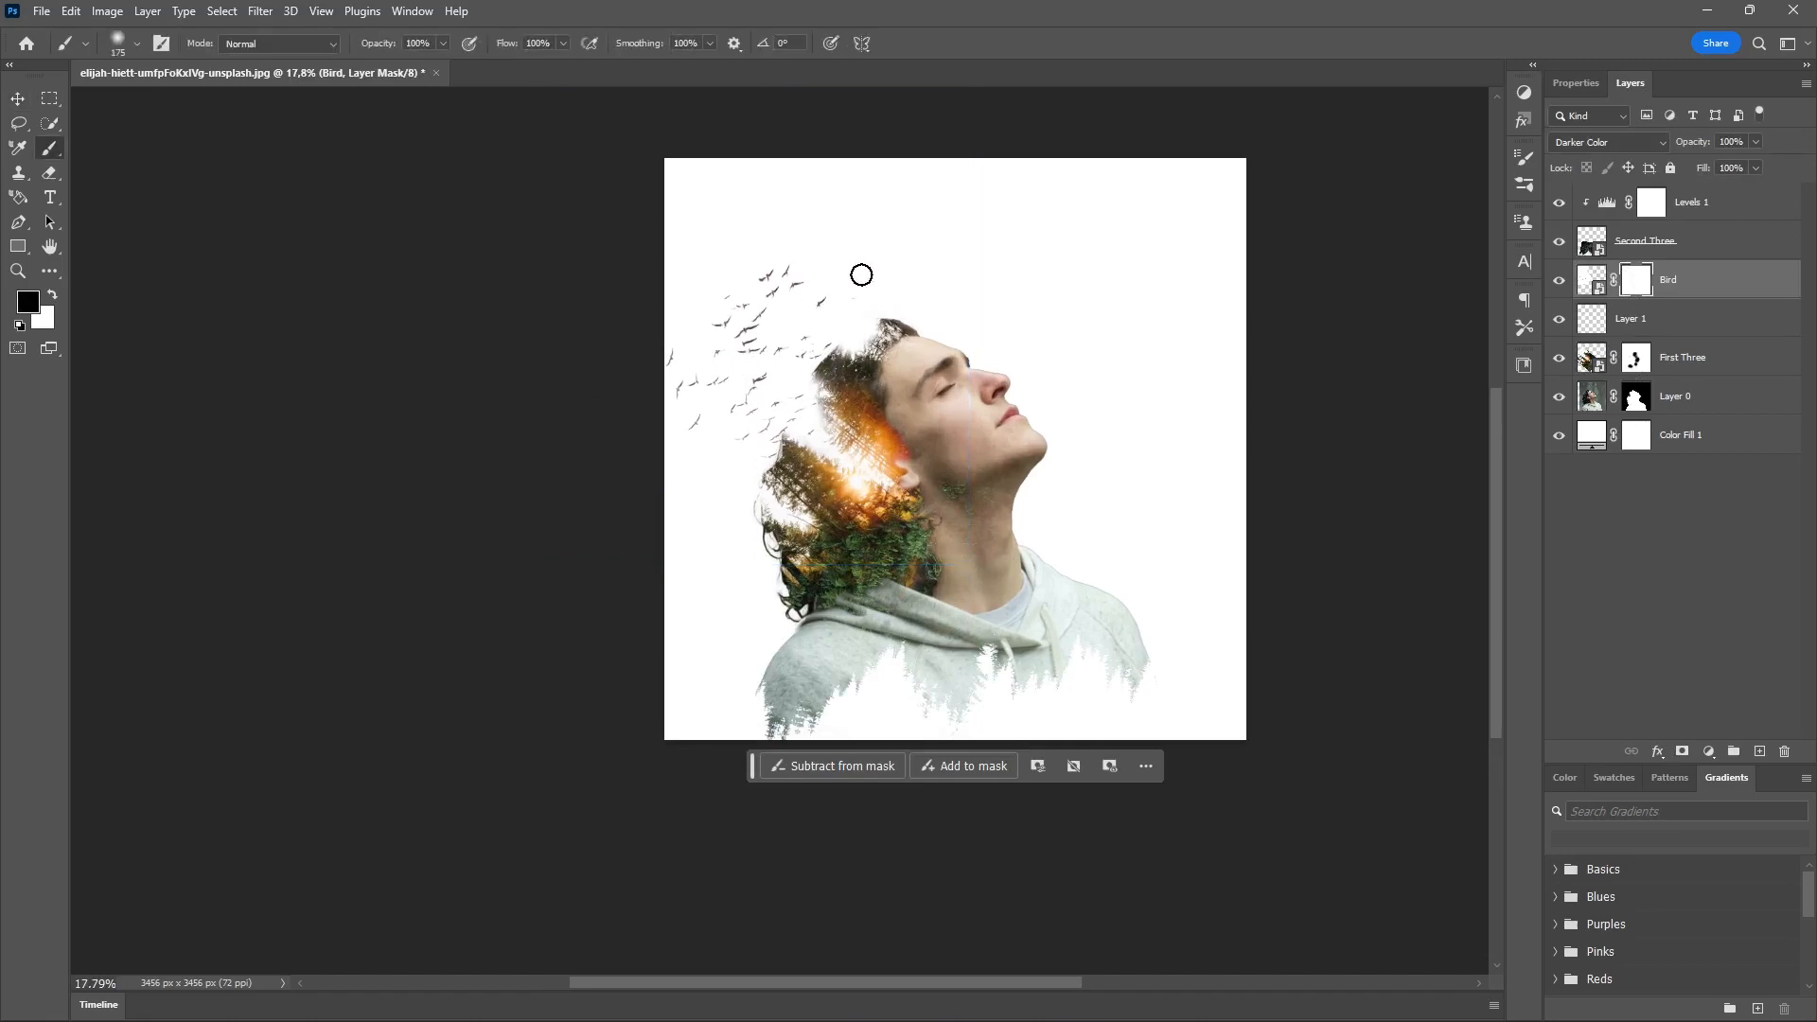
scroll(855, 283, "up", 3)
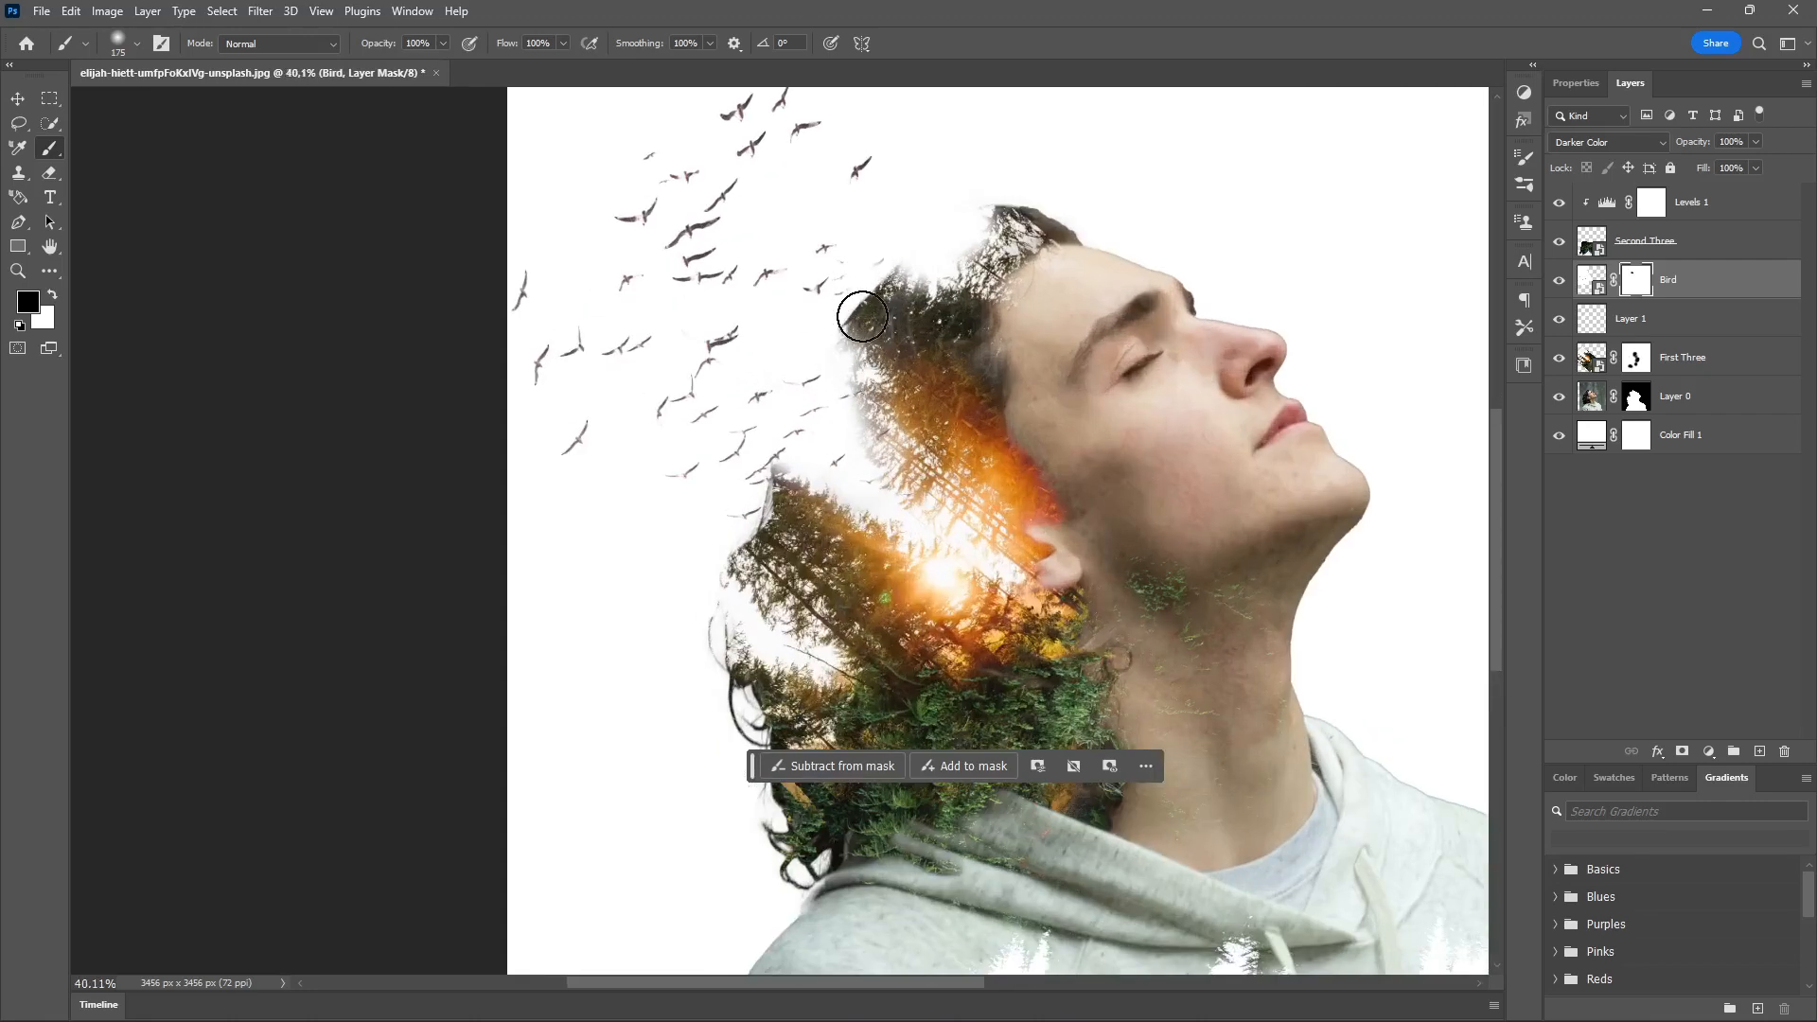
left_click(817, 272)
mouse_move(776, 486)
left_mouse_down()
mouse_move(640, 503)
mouse_move(731, 474)
mouse_move(743, 448)
mouse_move(743, 478)
mouse_move(738, 424)
mouse_move(750, 460)
mouse_move(734, 447)
mouse_move(677, 474)
left_mouse_up()
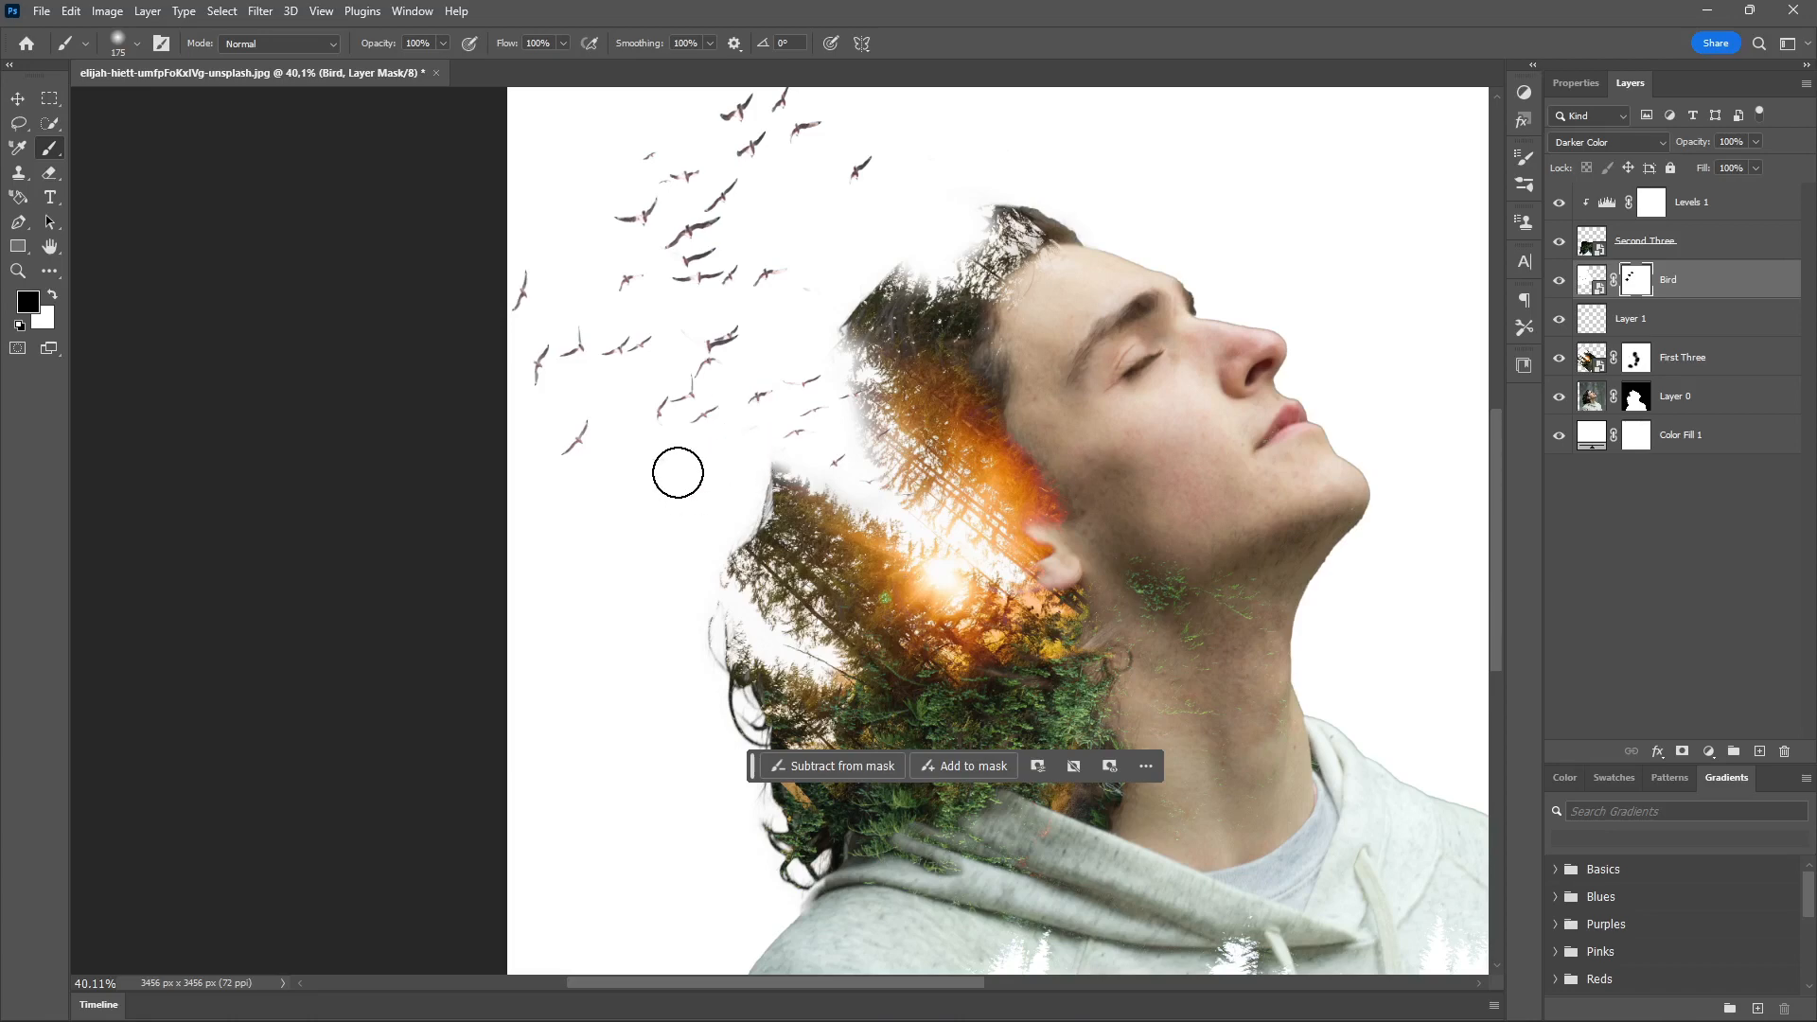
left_click_drag(531, 275, 513, 301)
scroll(688, 328, "down", 3)
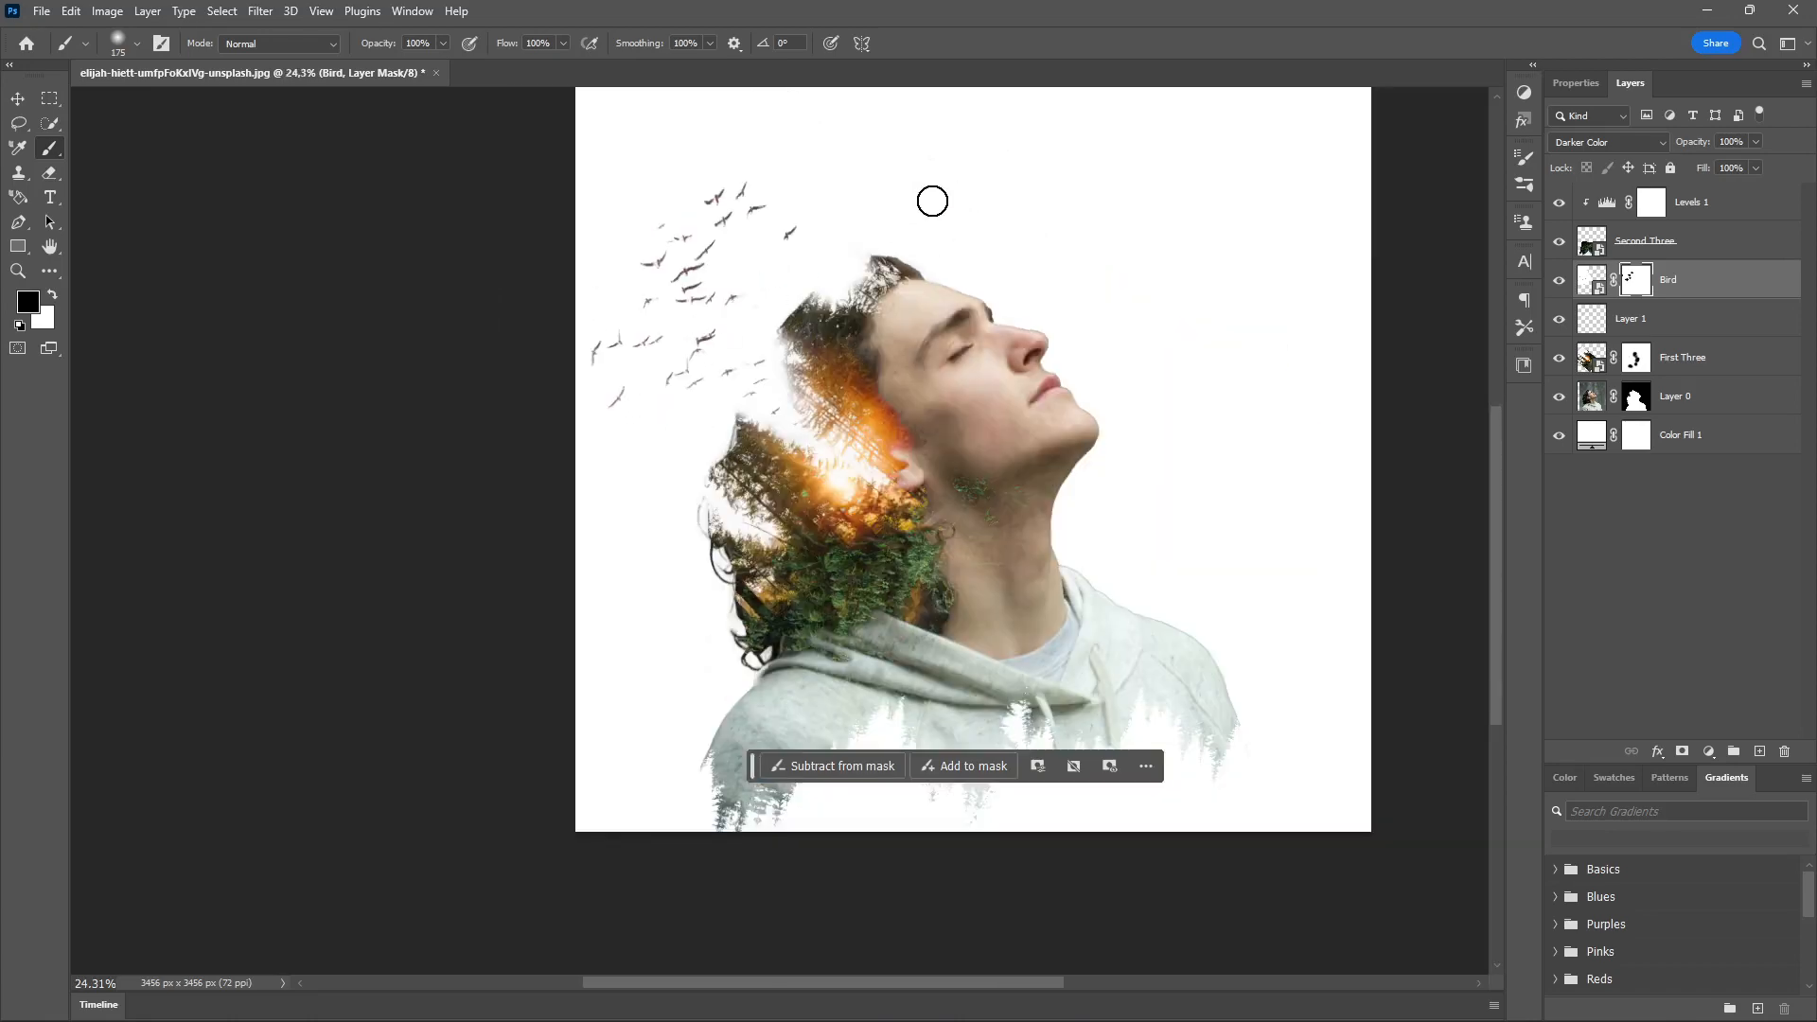
left_click(12, 101)
left_click(284, 345)
scroll(734, 360, "down", 2)
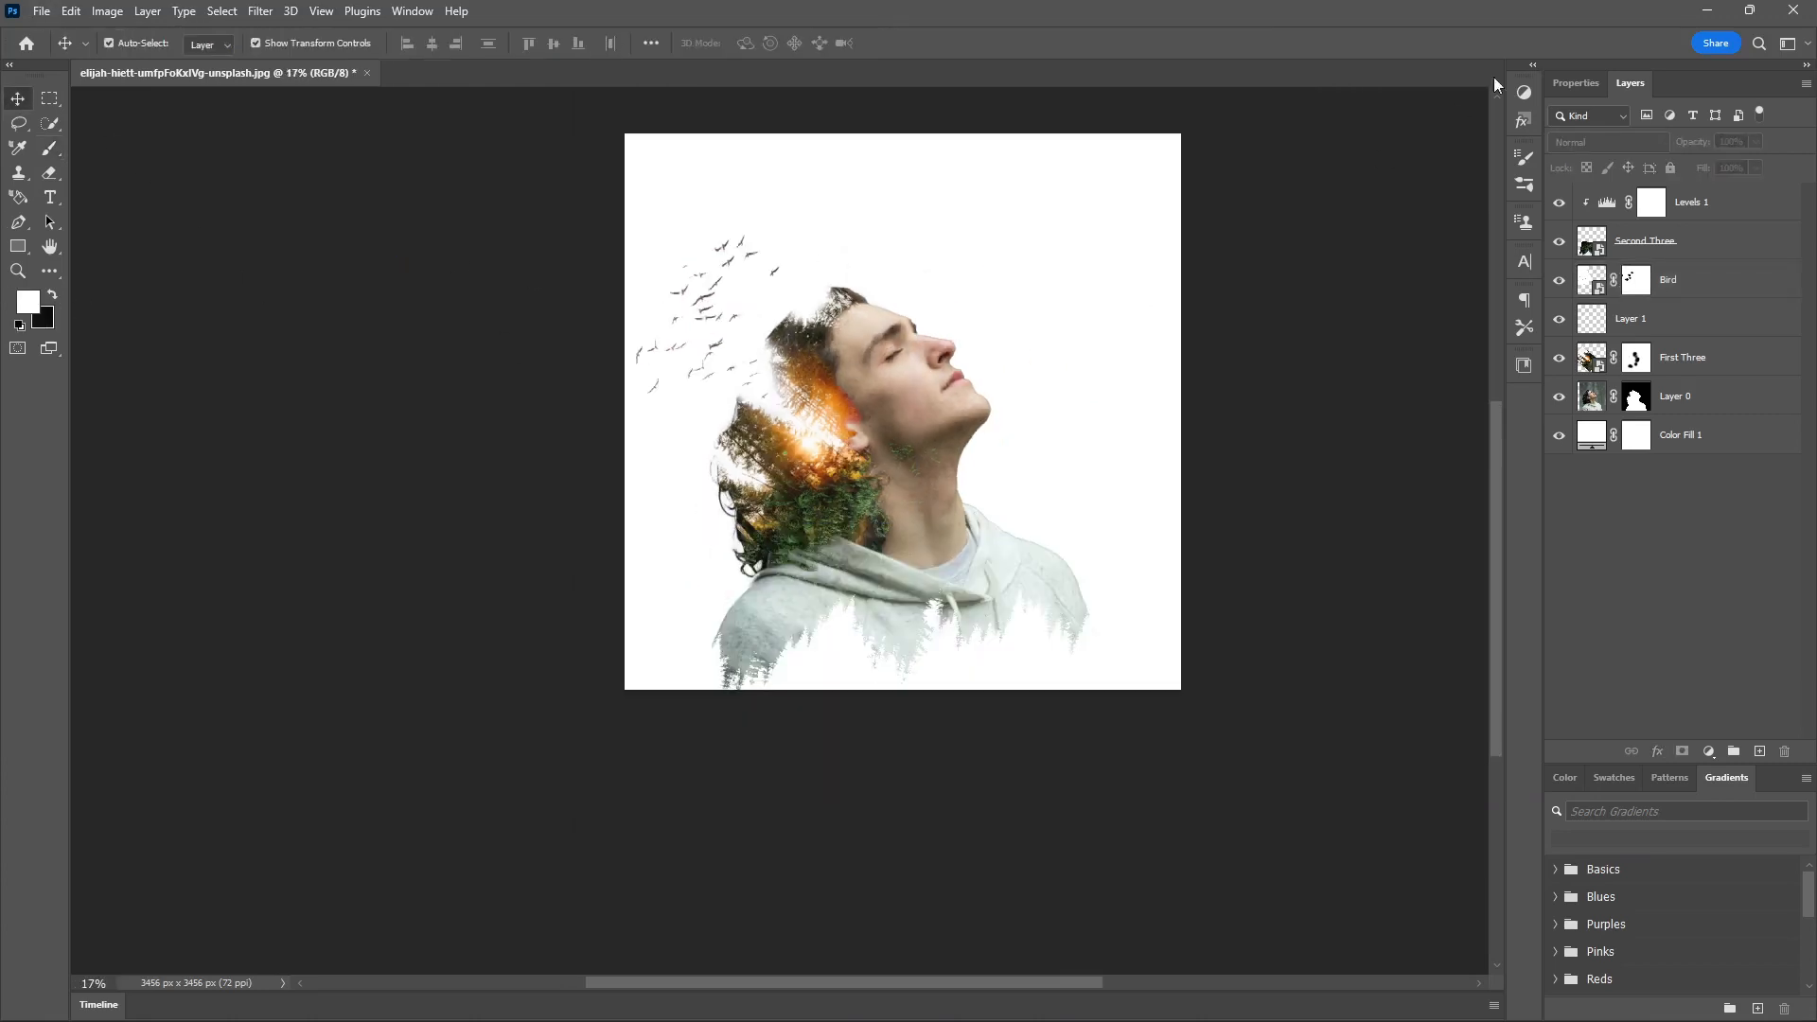
left_click(1707, 752)
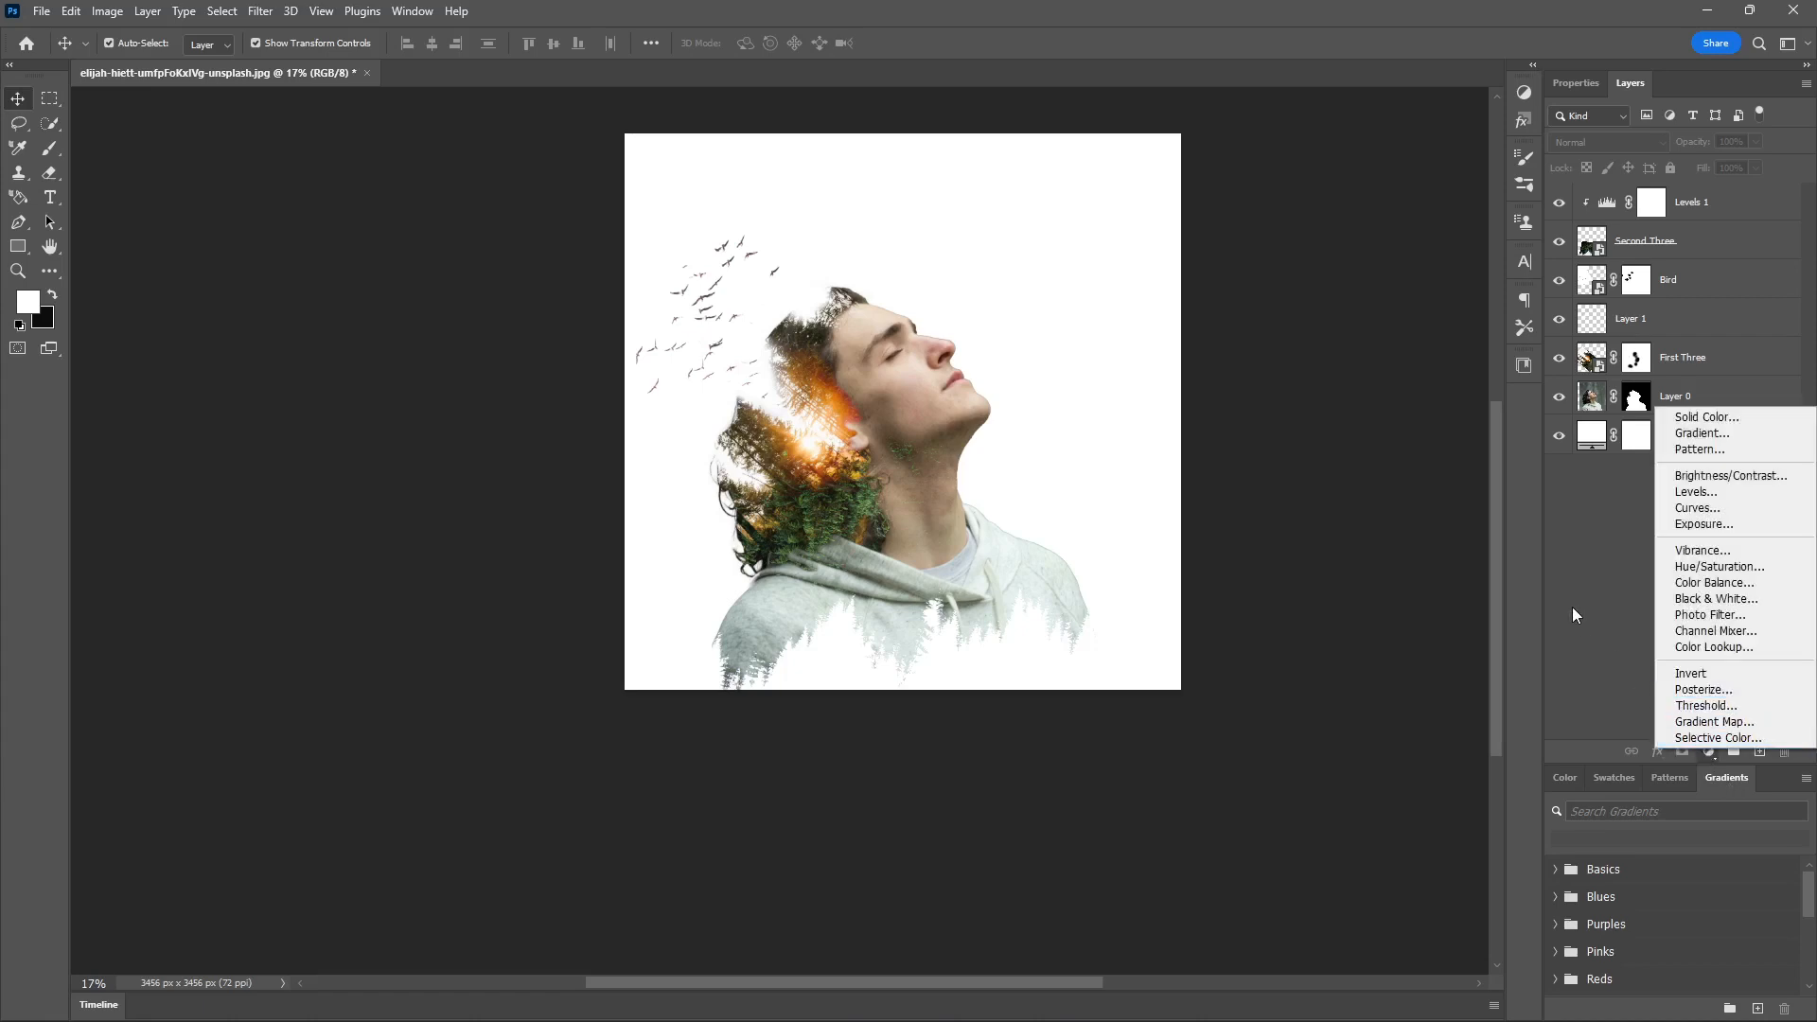
left_click(1296, 428)
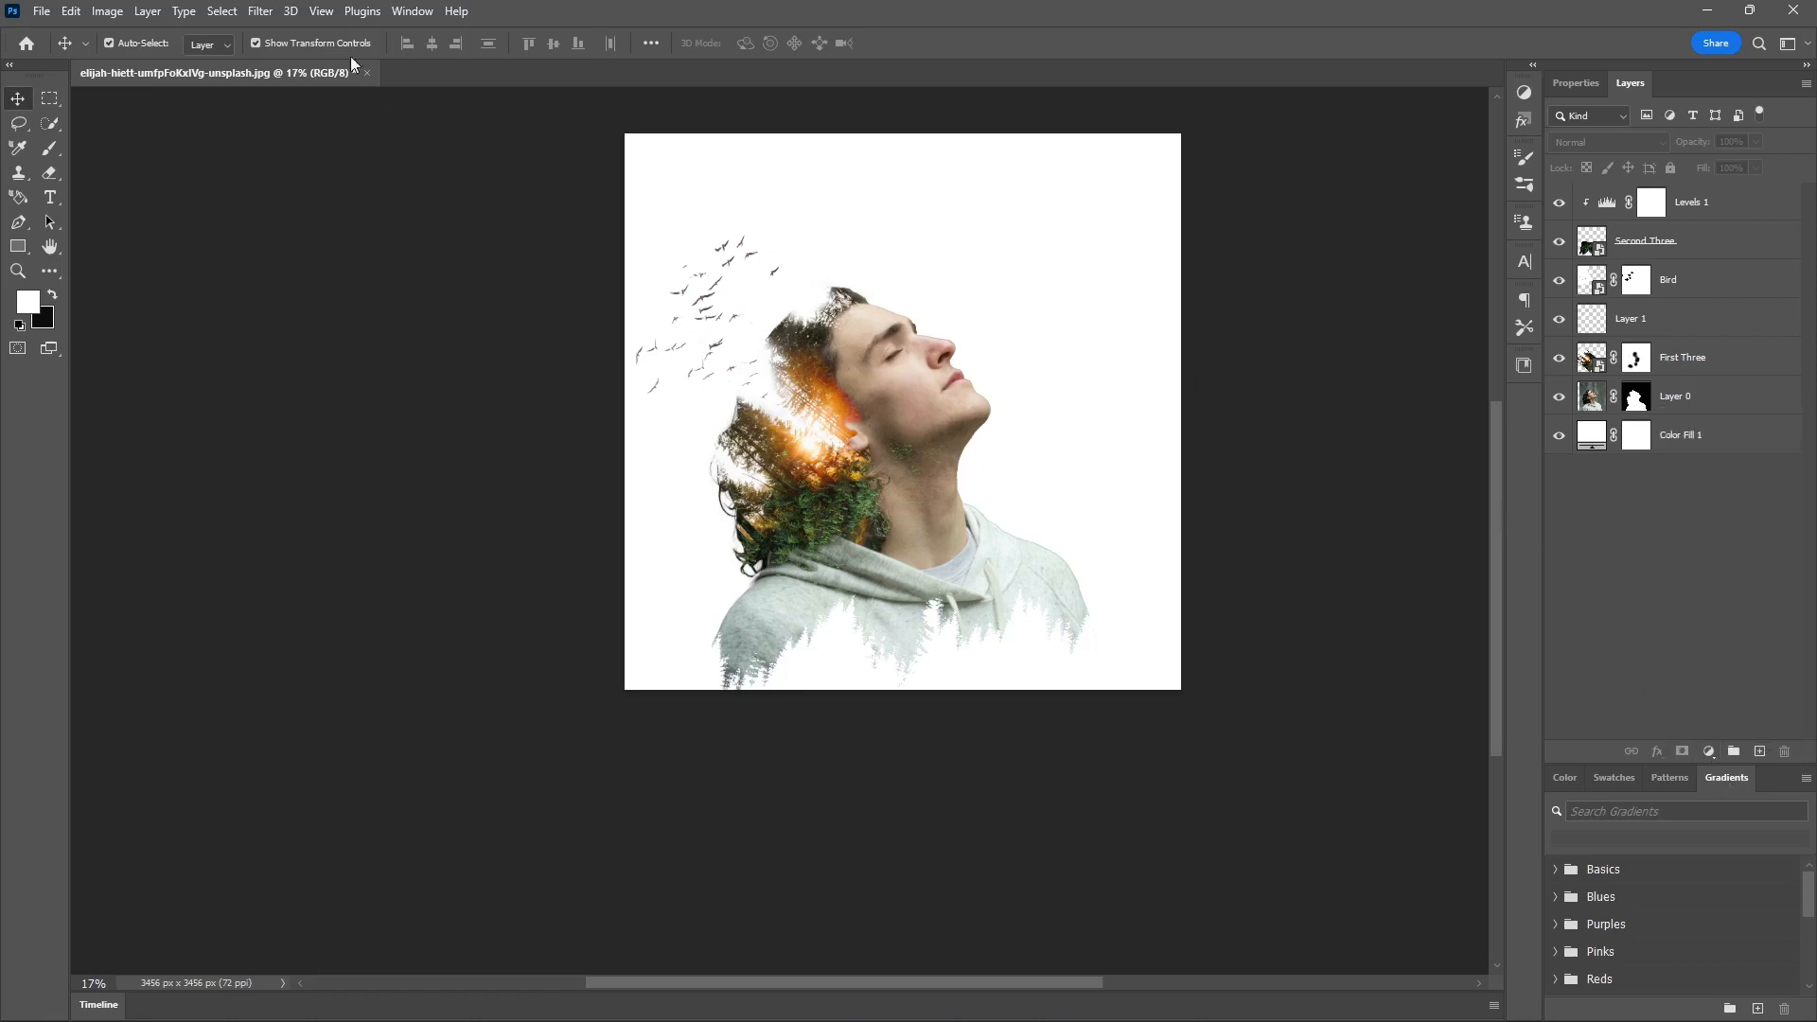
left_click(259, 10)
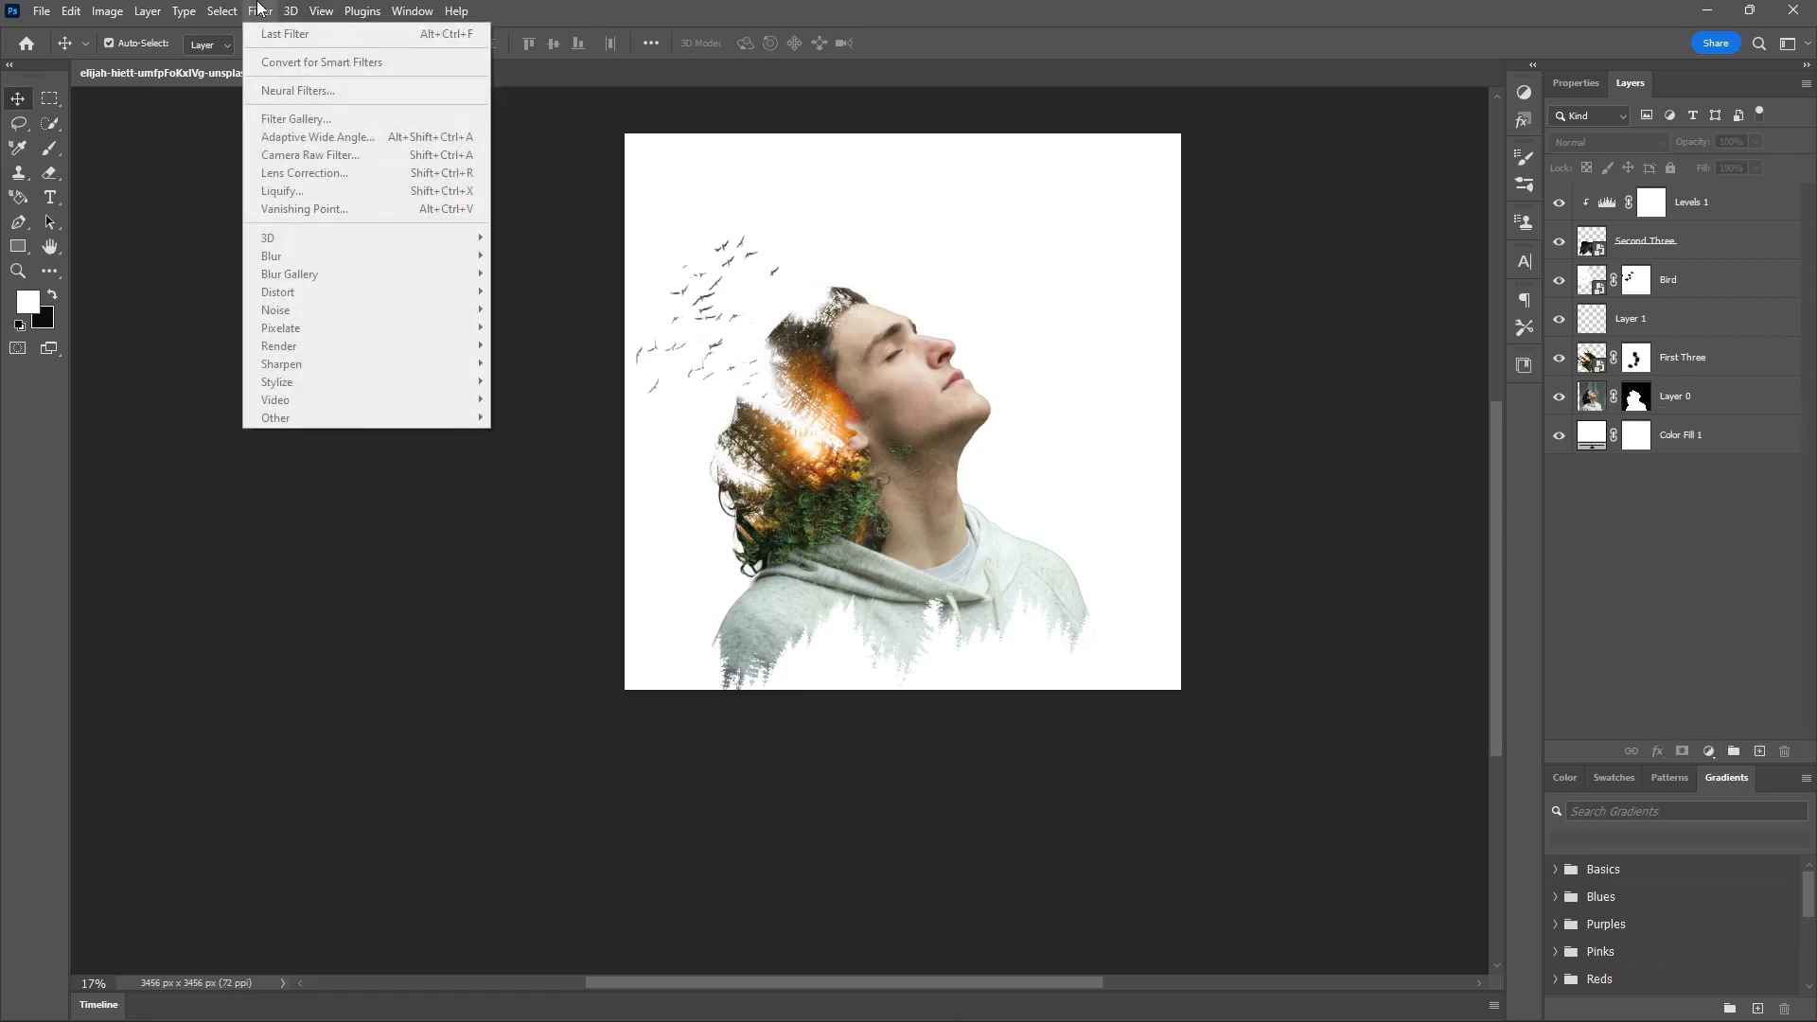
left_click(538, 299)
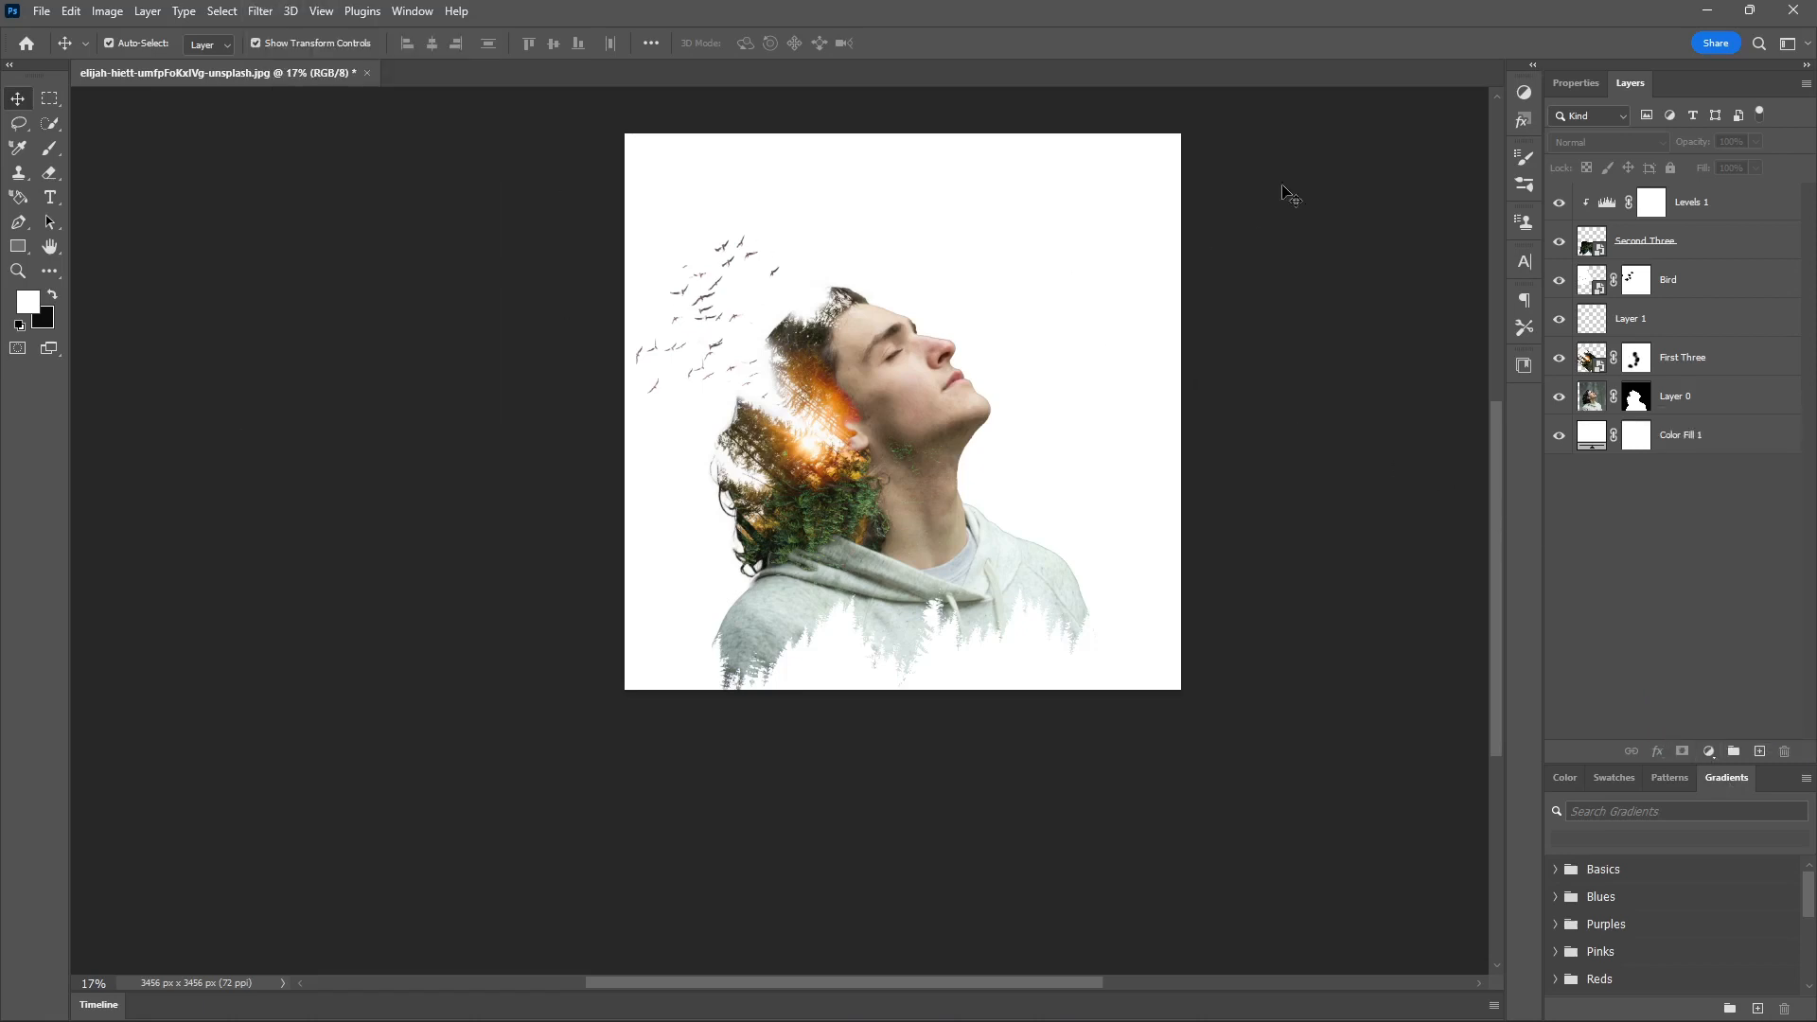
left_click(1700, 216)
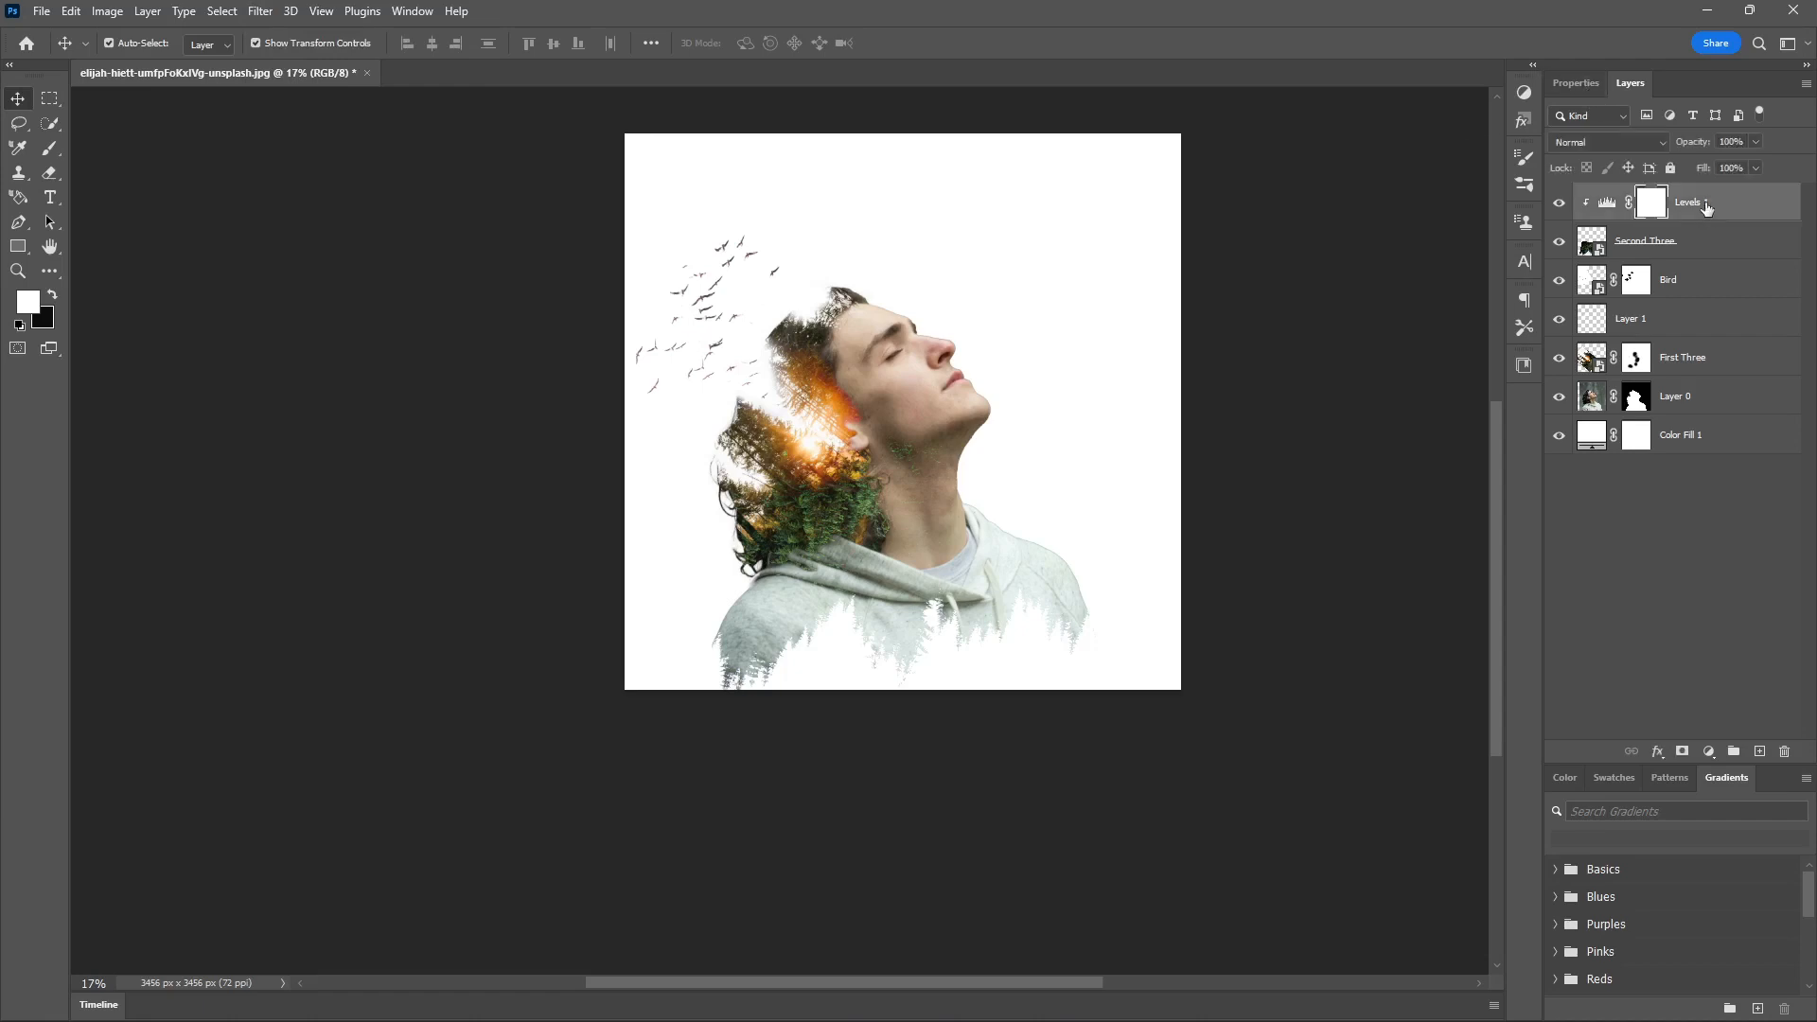
left_click(277, 10)
left_click(1655, 672)
left_click(1709, 751)
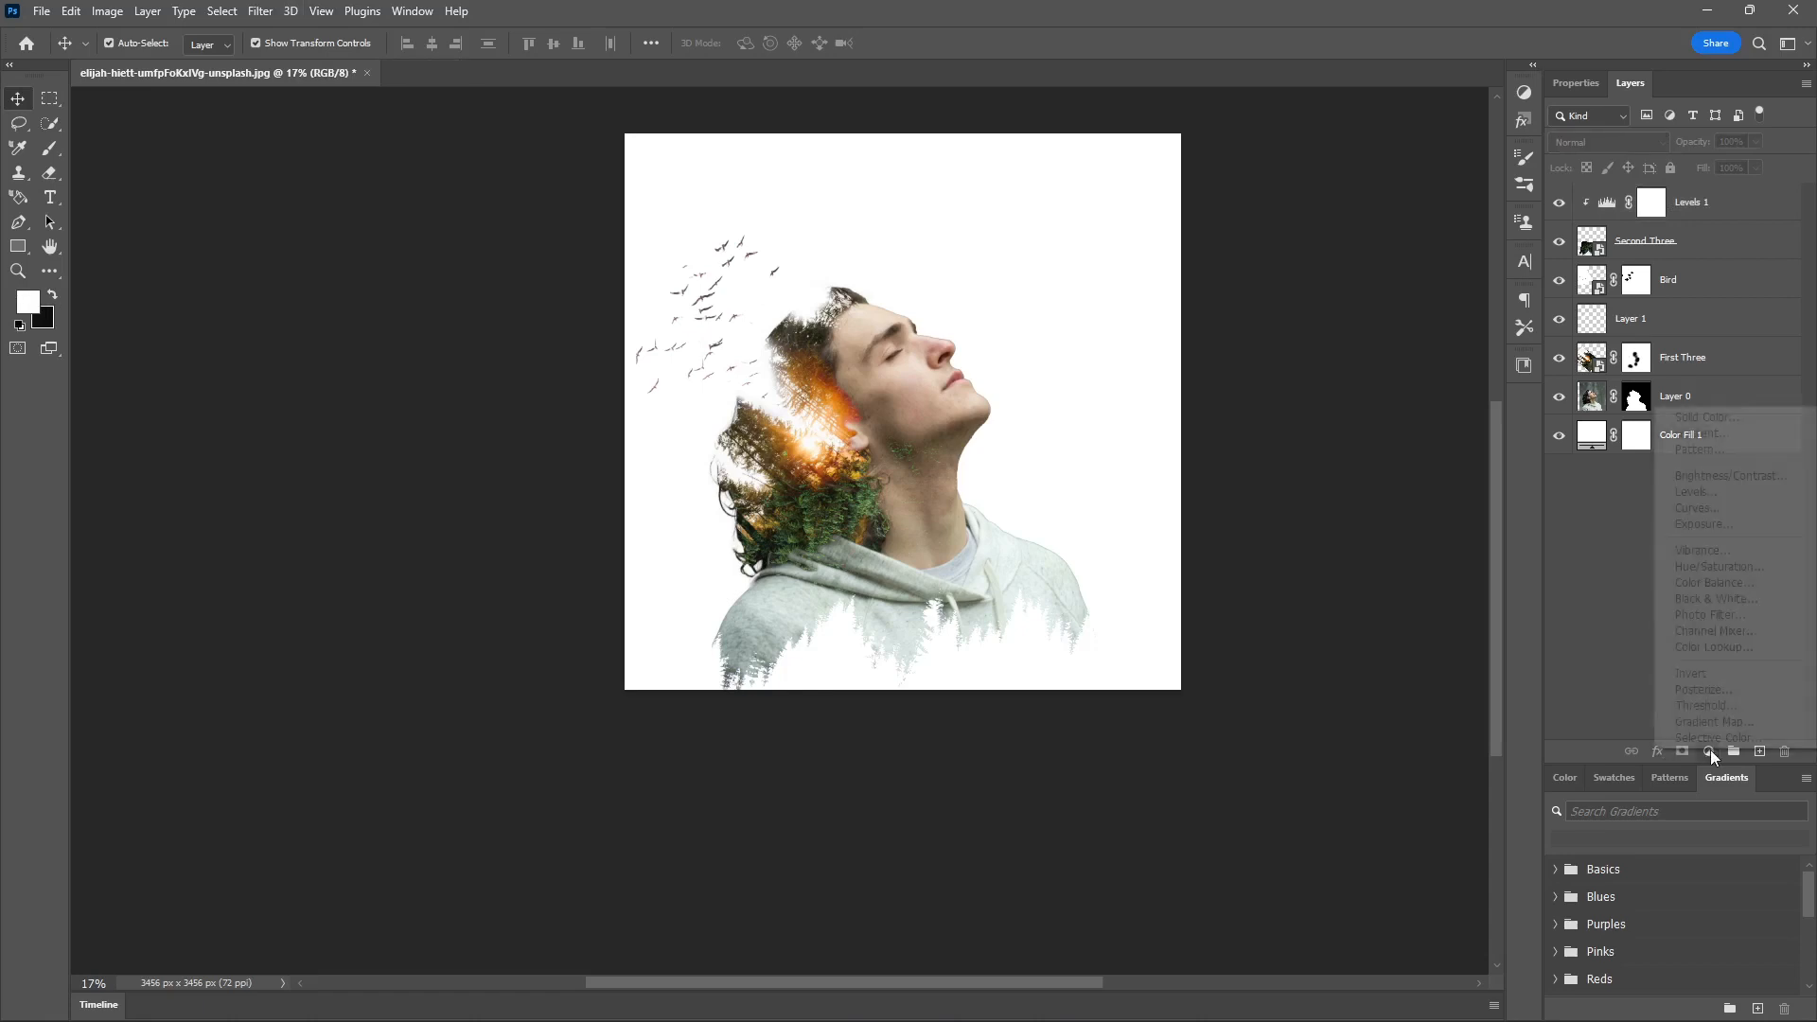
- Add a Photo Filter adjustment on top of the layer stack using Warming Filter (85) at 25% density, and delete its layer mask
left_click(1707, 614)
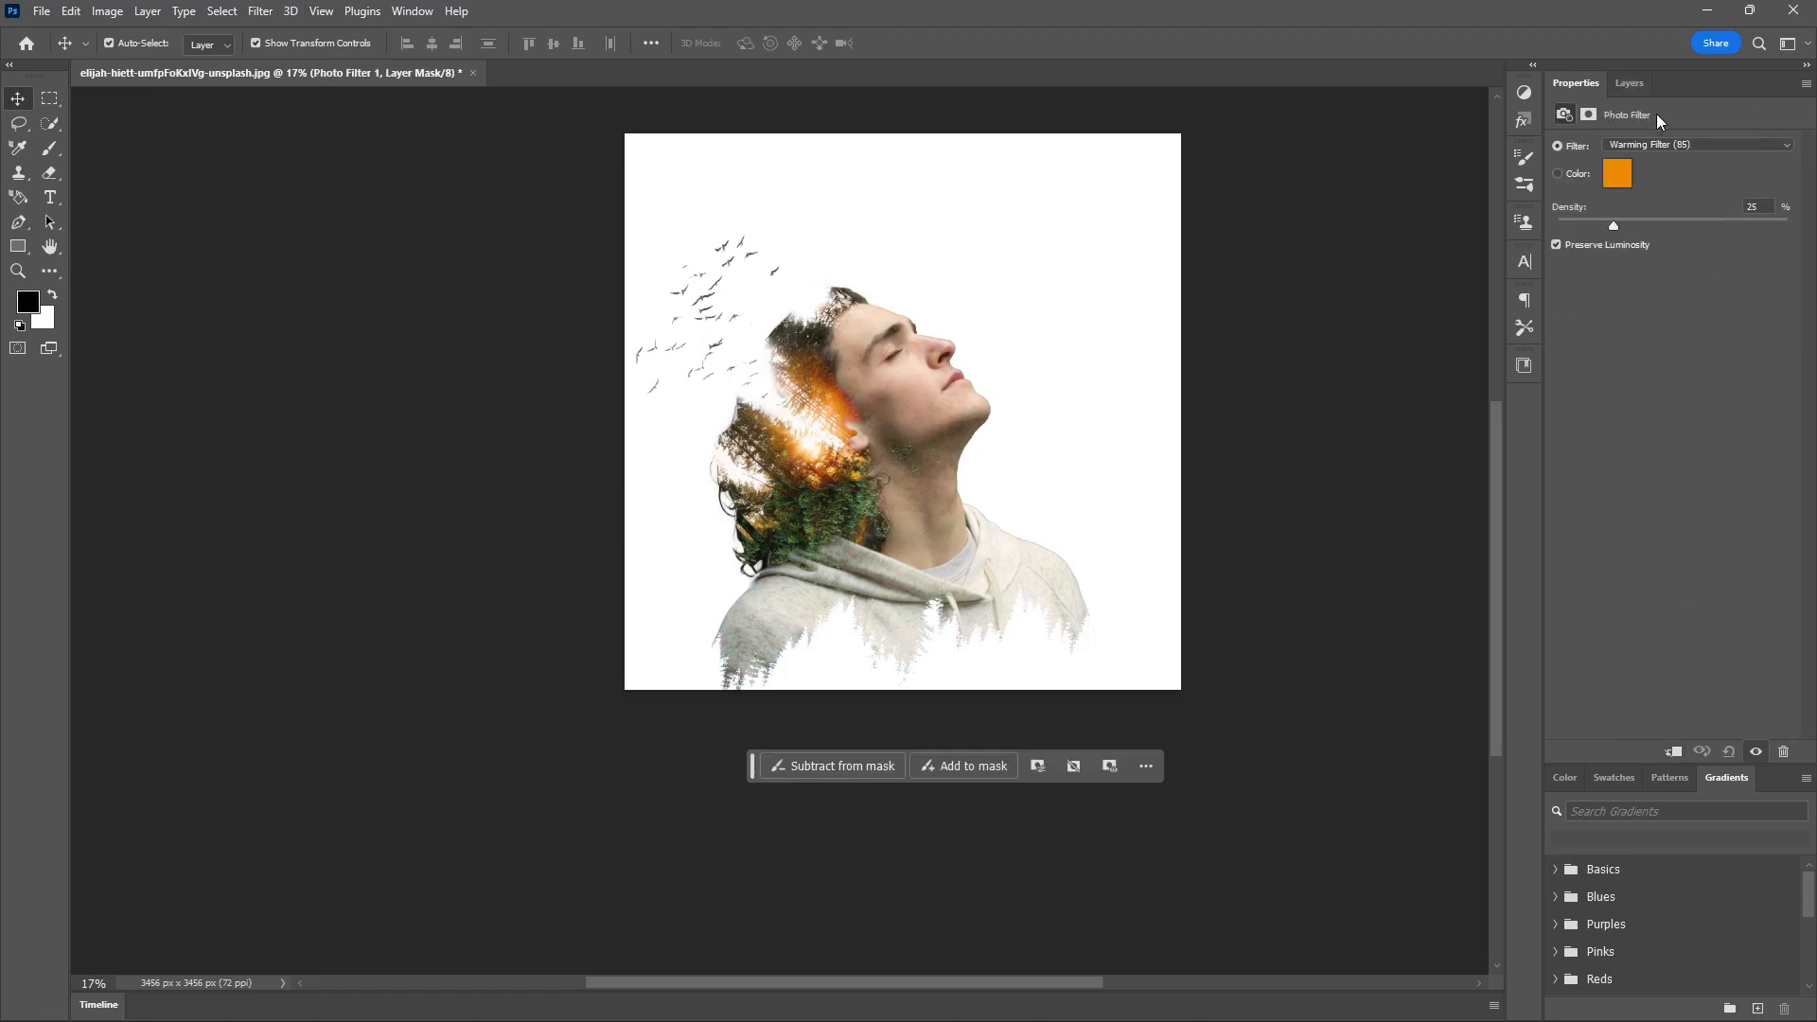
left_click(1682, 145)
left_click(1682, 145)
left_click(1612, 83)
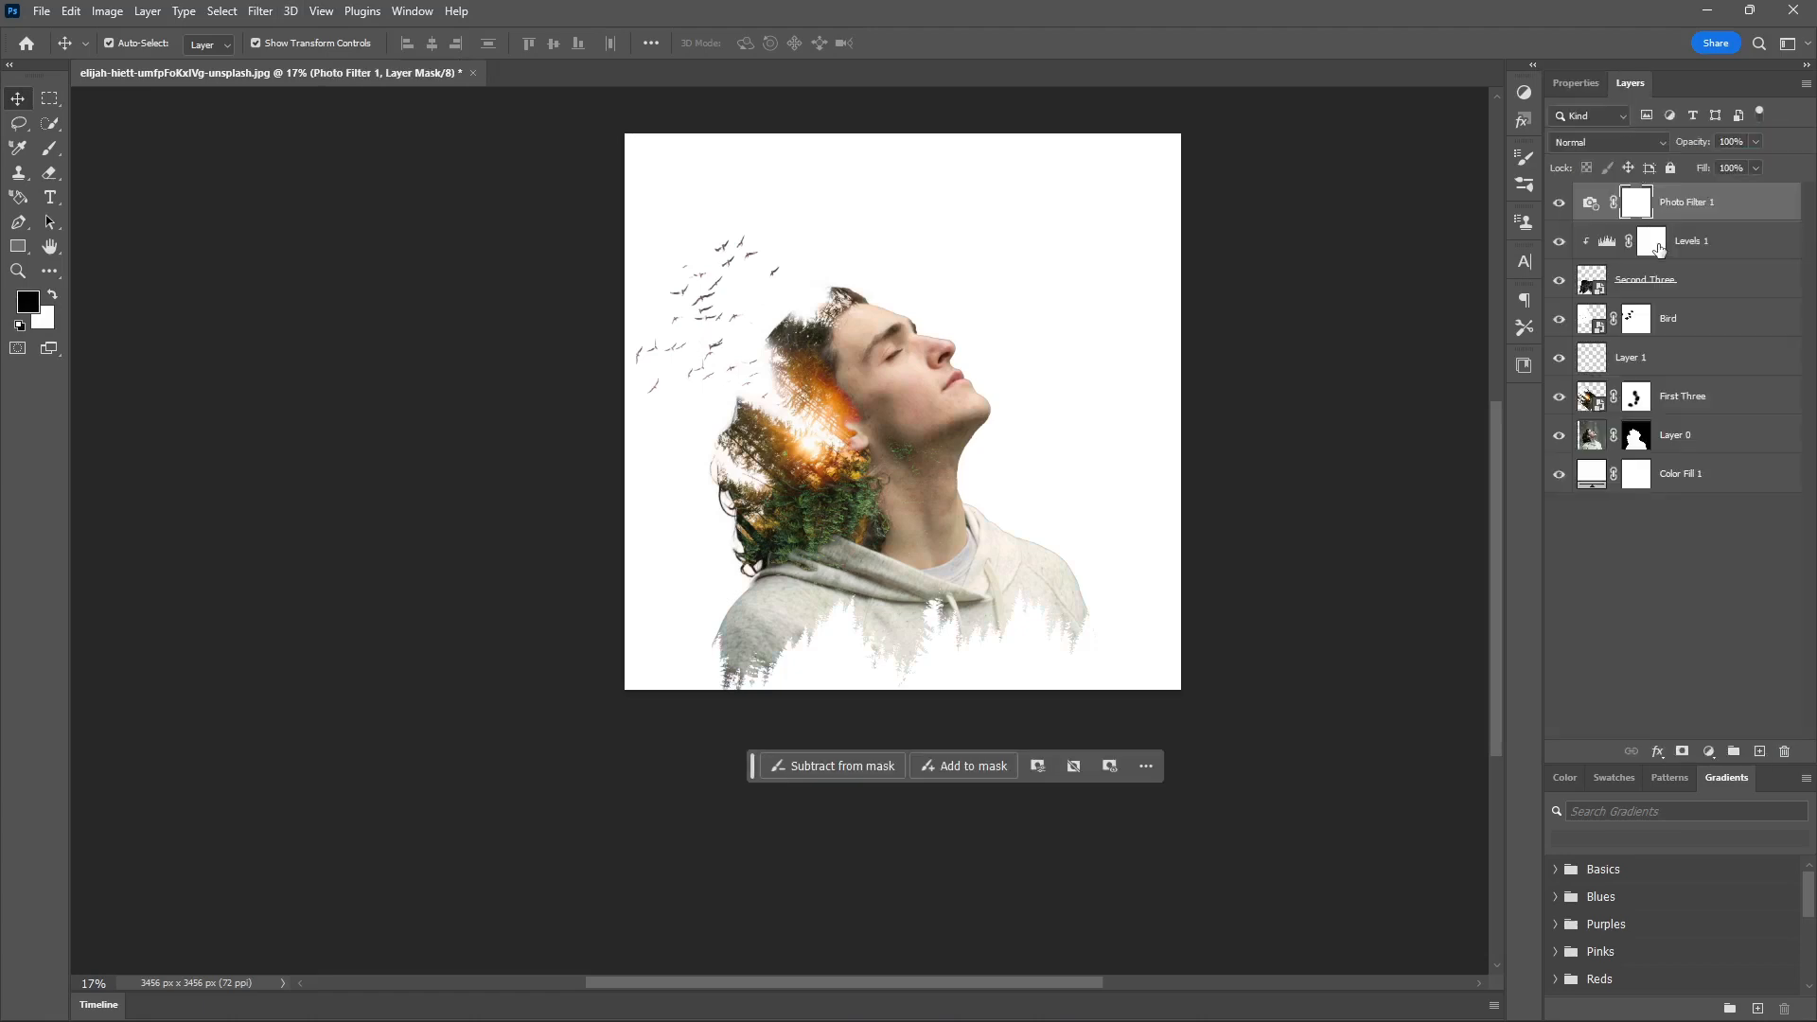
key("Delete")
- Add a Curves adjustment above the photo filter, keep its Default preset, and delete its layer mask
left_click(1709, 751)
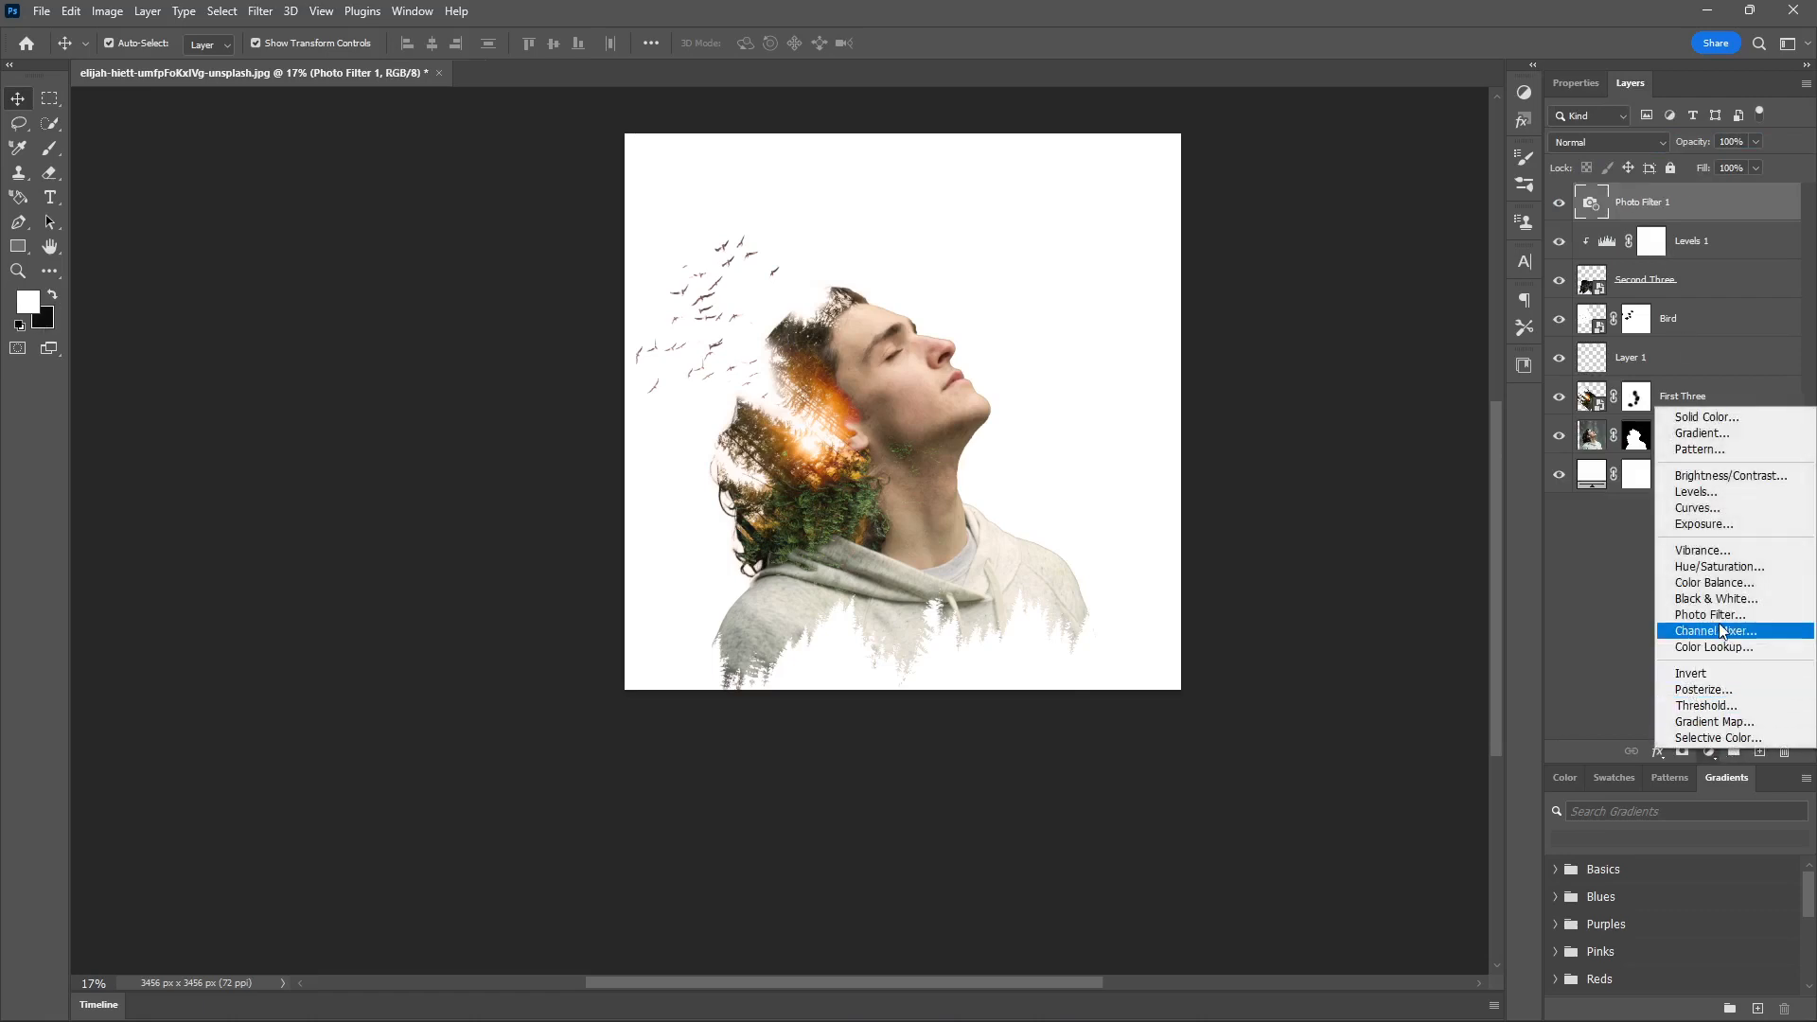
left_click(1710, 510)
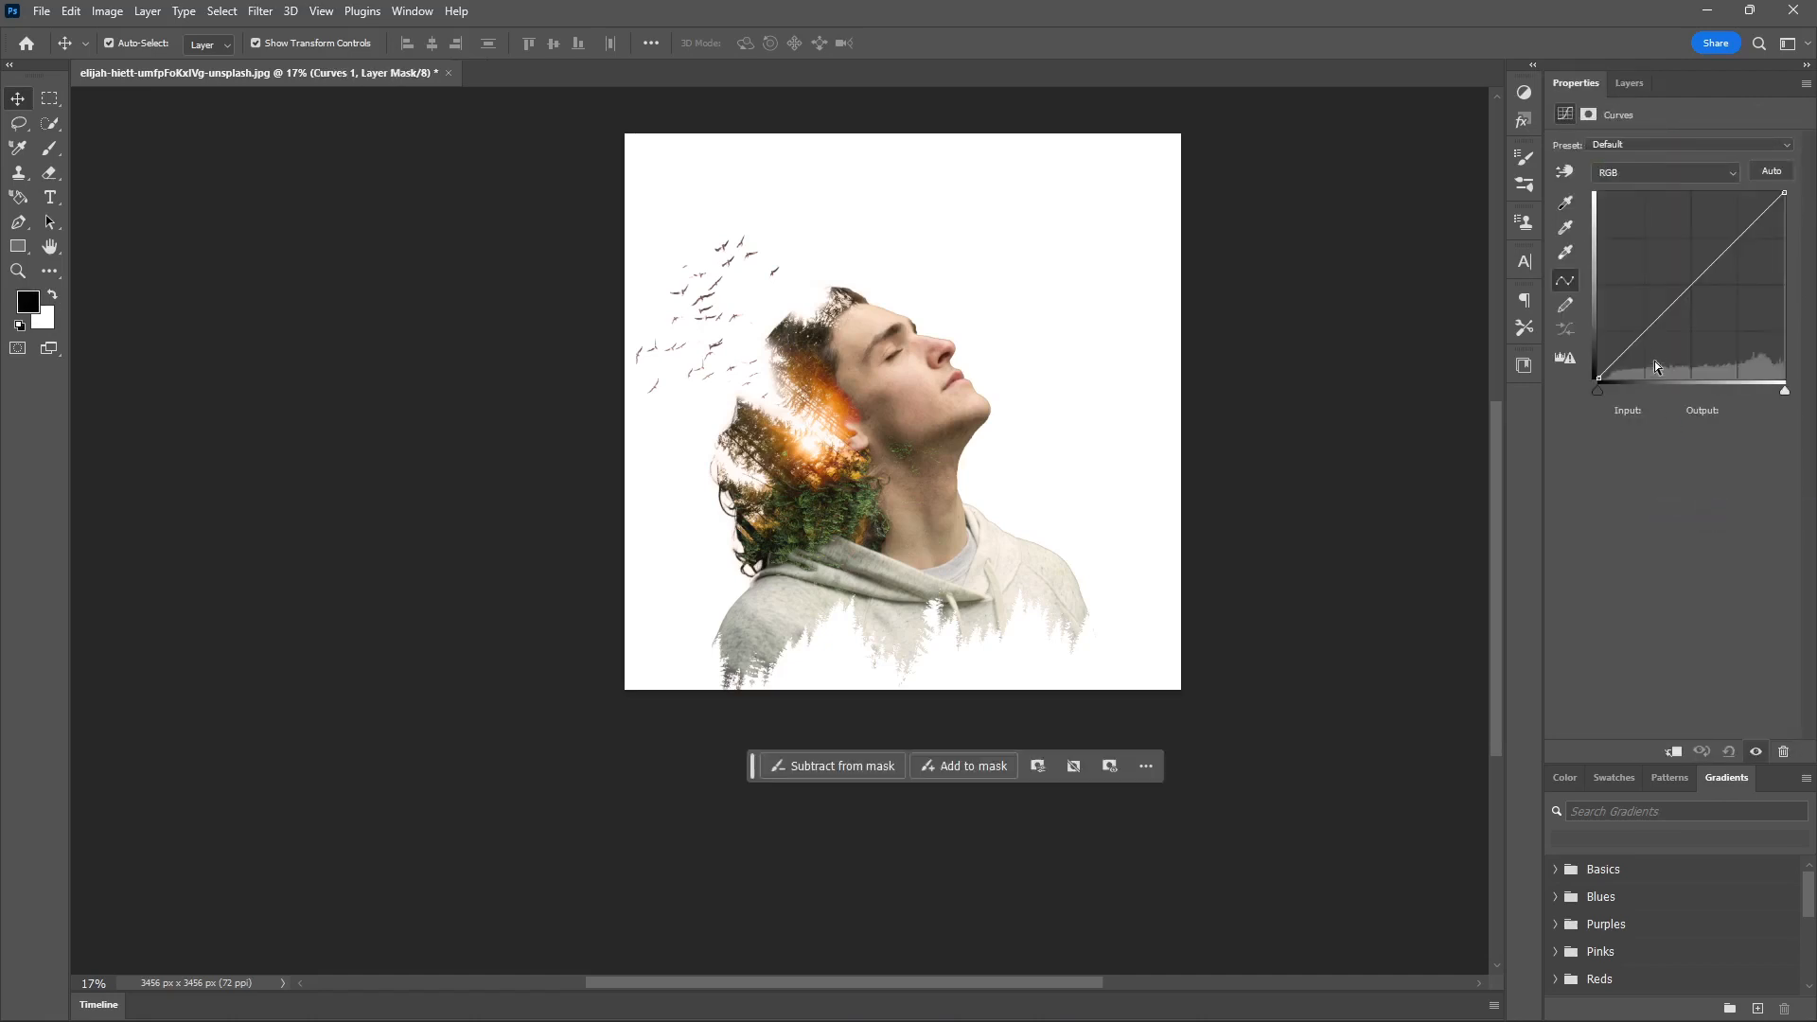
left_click(1630, 144)
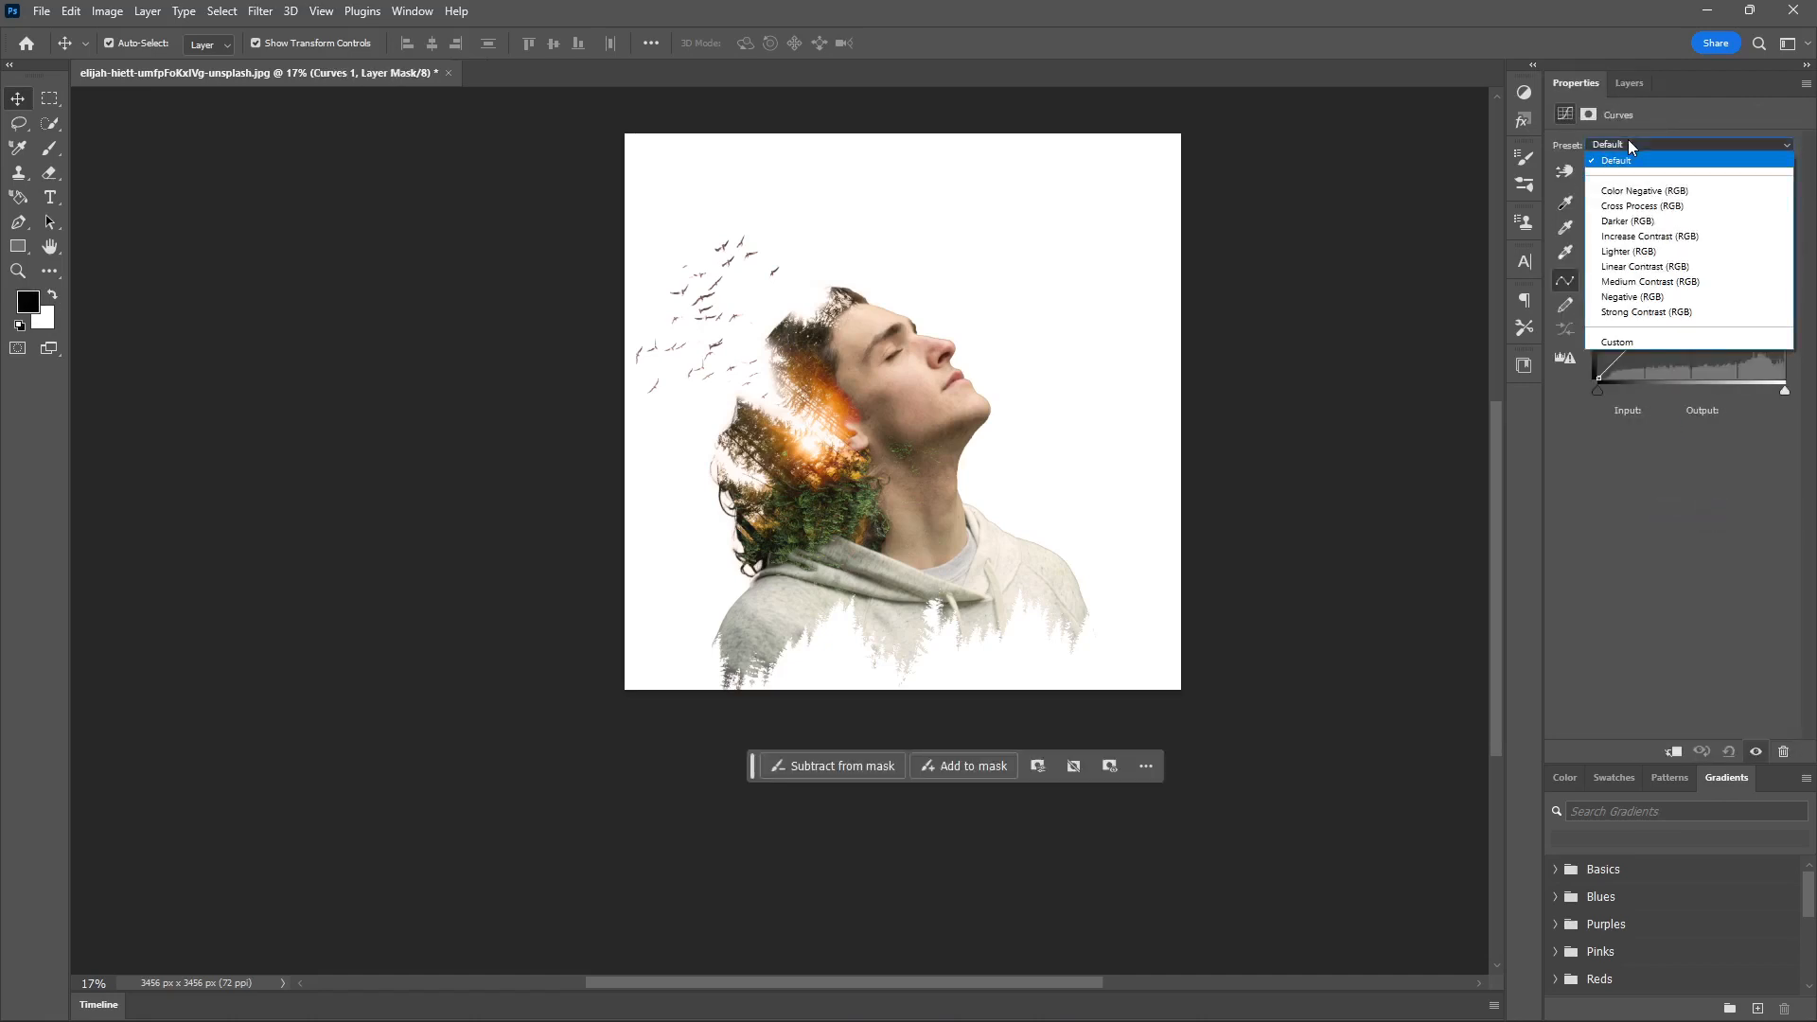
left_click(1611, 90)
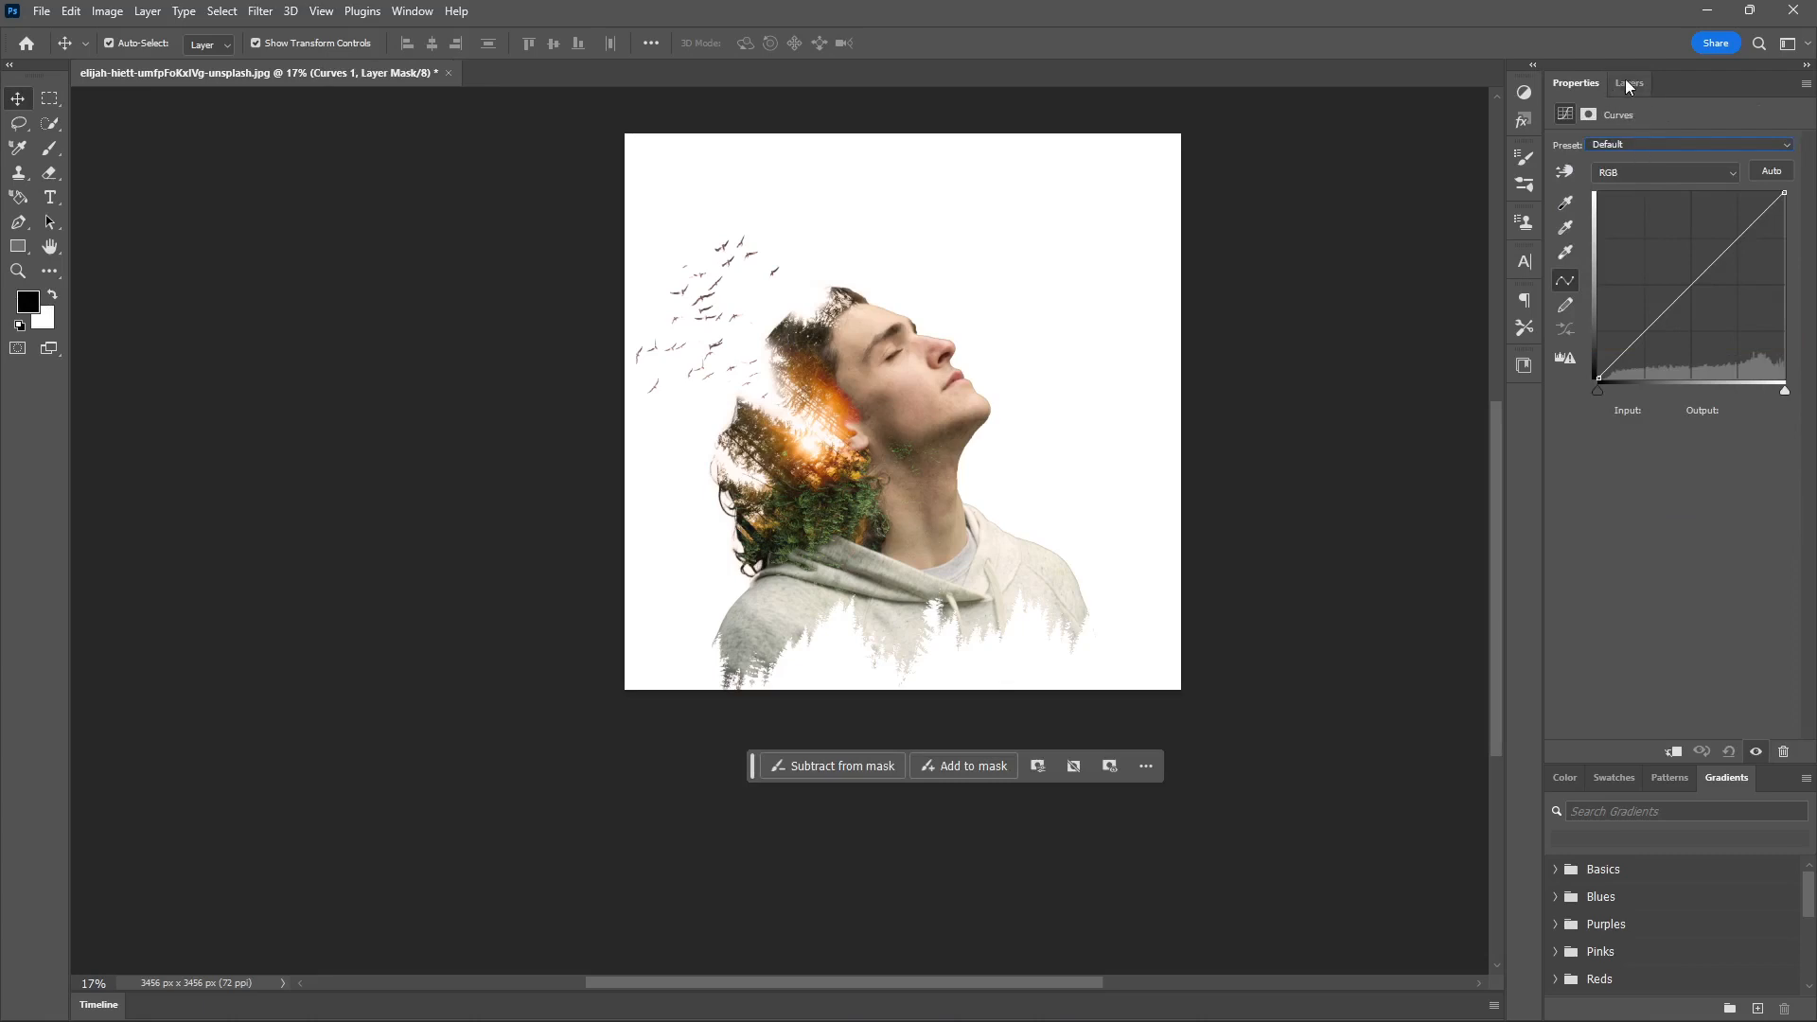
left_click(1628, 84)
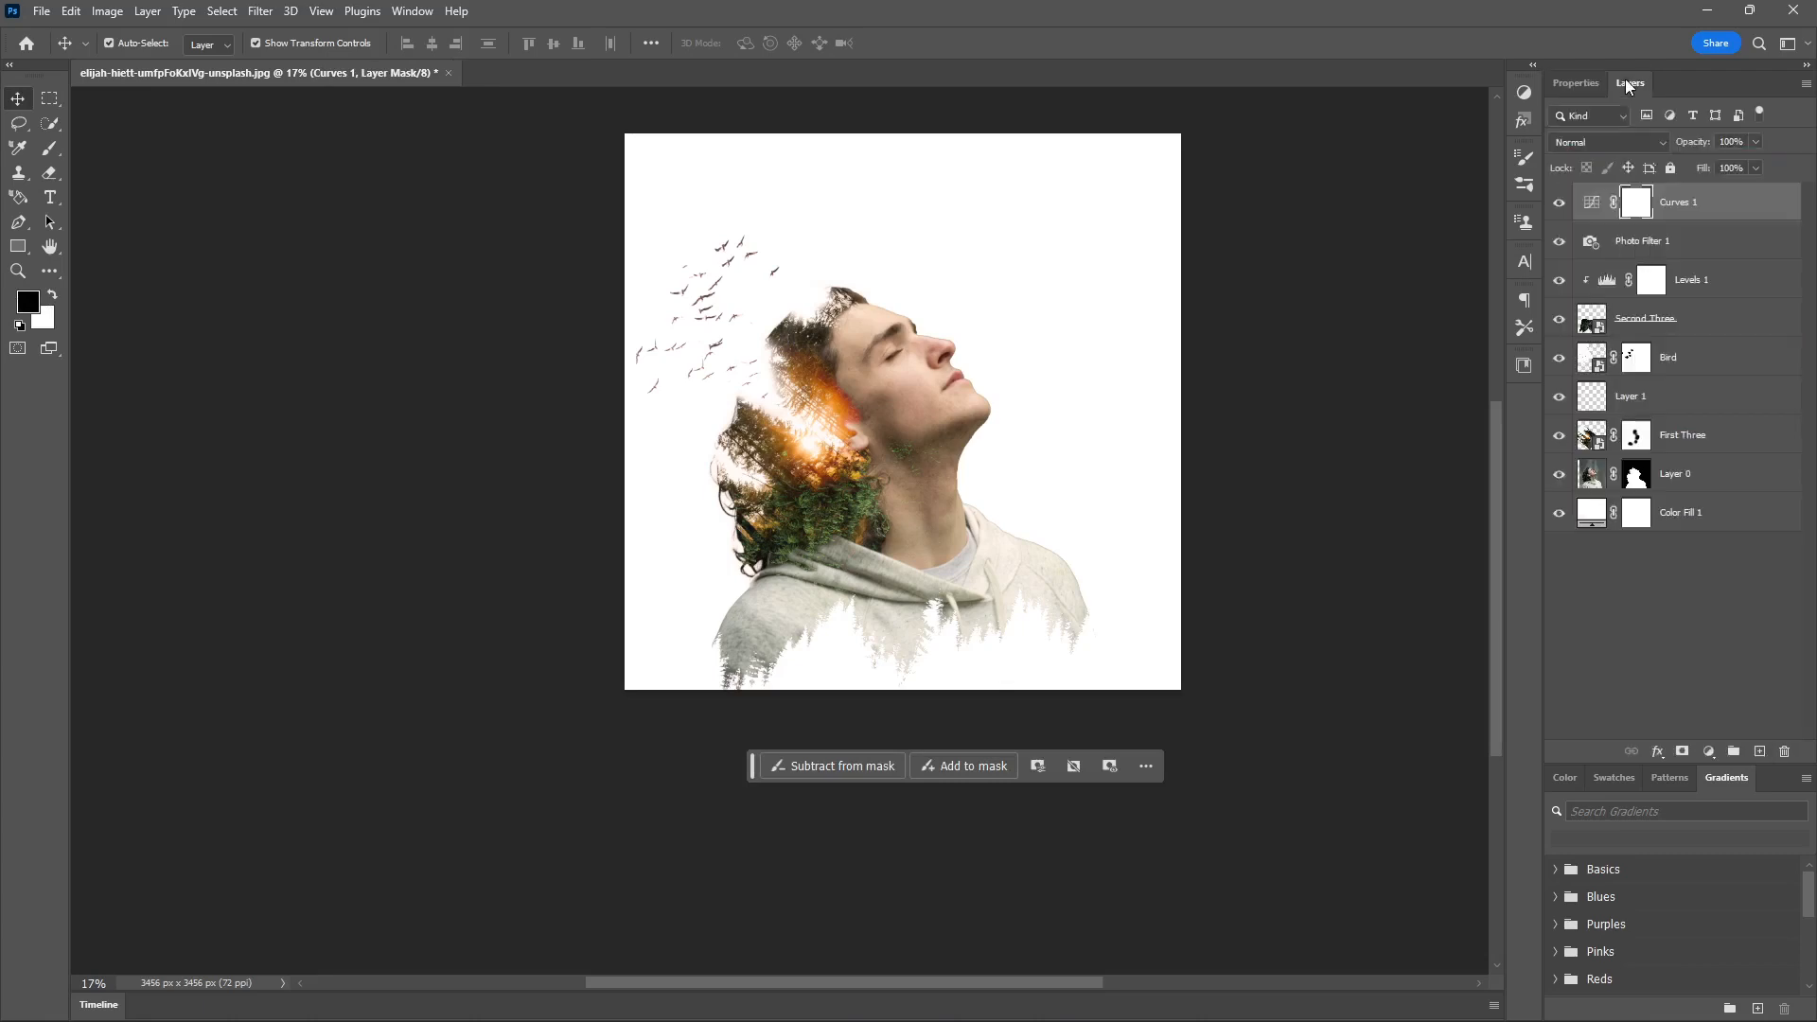
left_click(1708, 751)
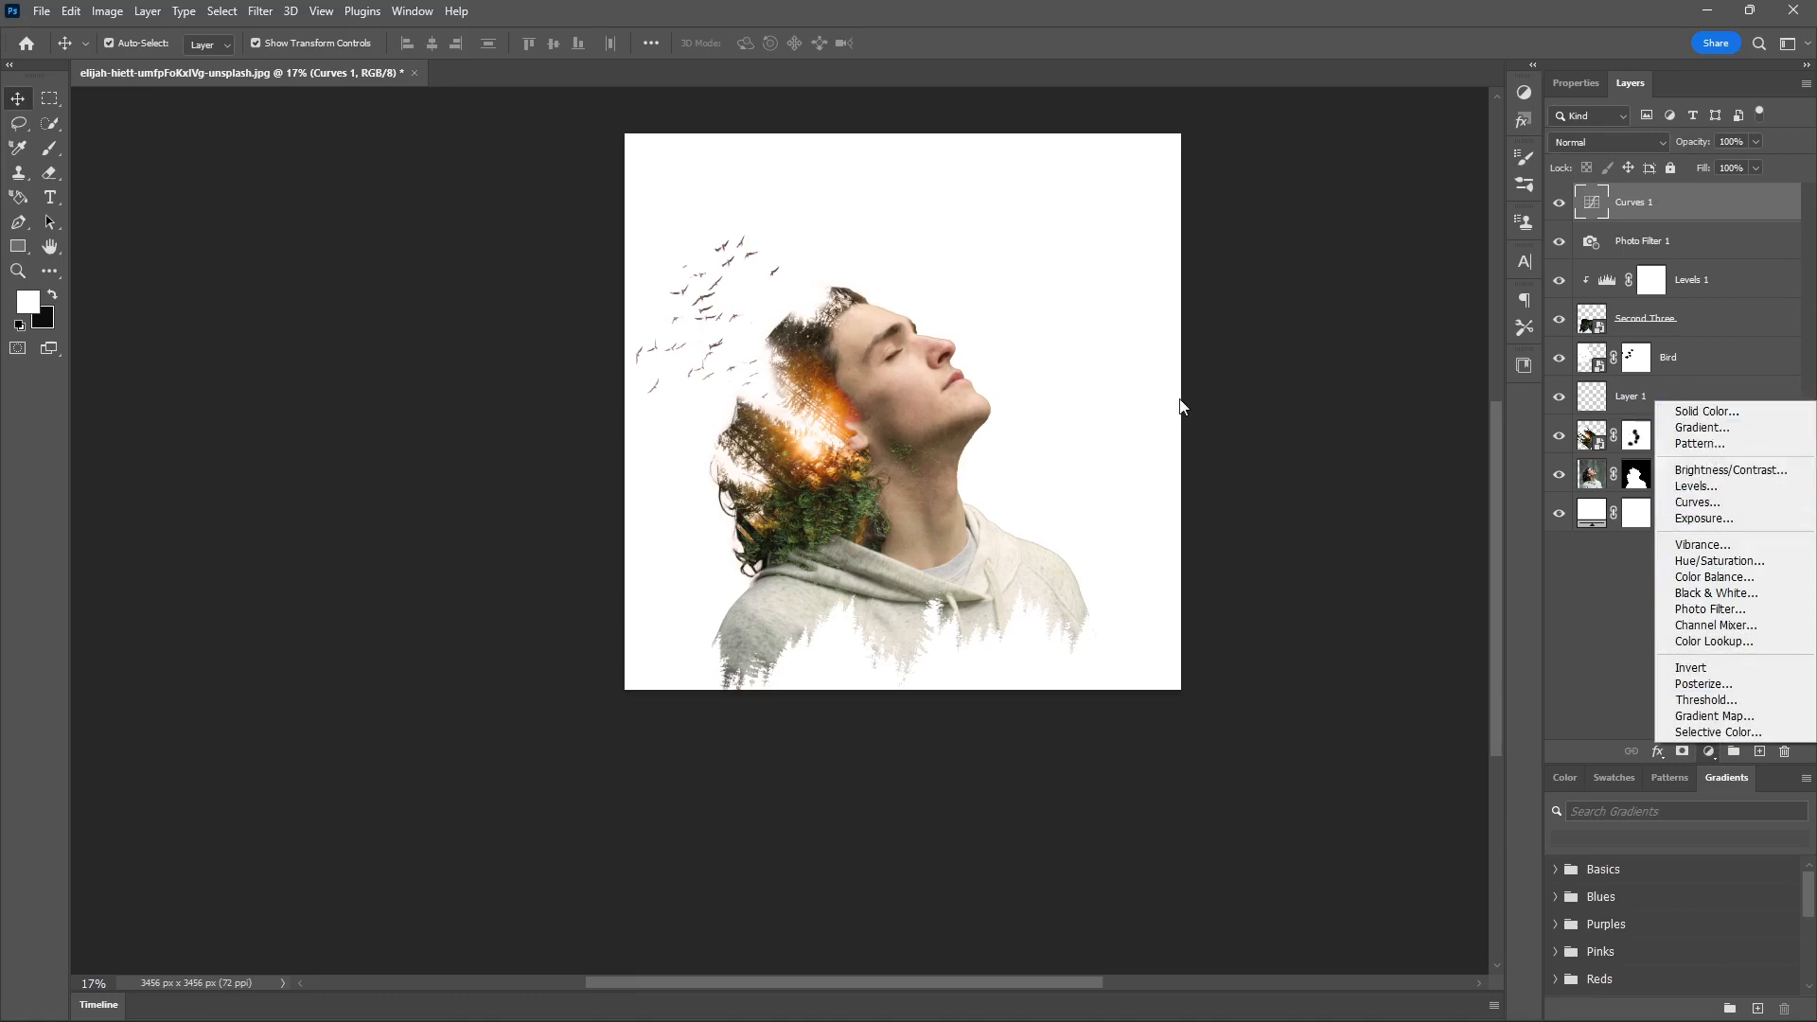
left_click(1246, 412)
- Examine the whole composite at several magnifications, checking the birds, the forest-filled hair and the treeline on the hoodie
scroll(752, 582, "down", 2)
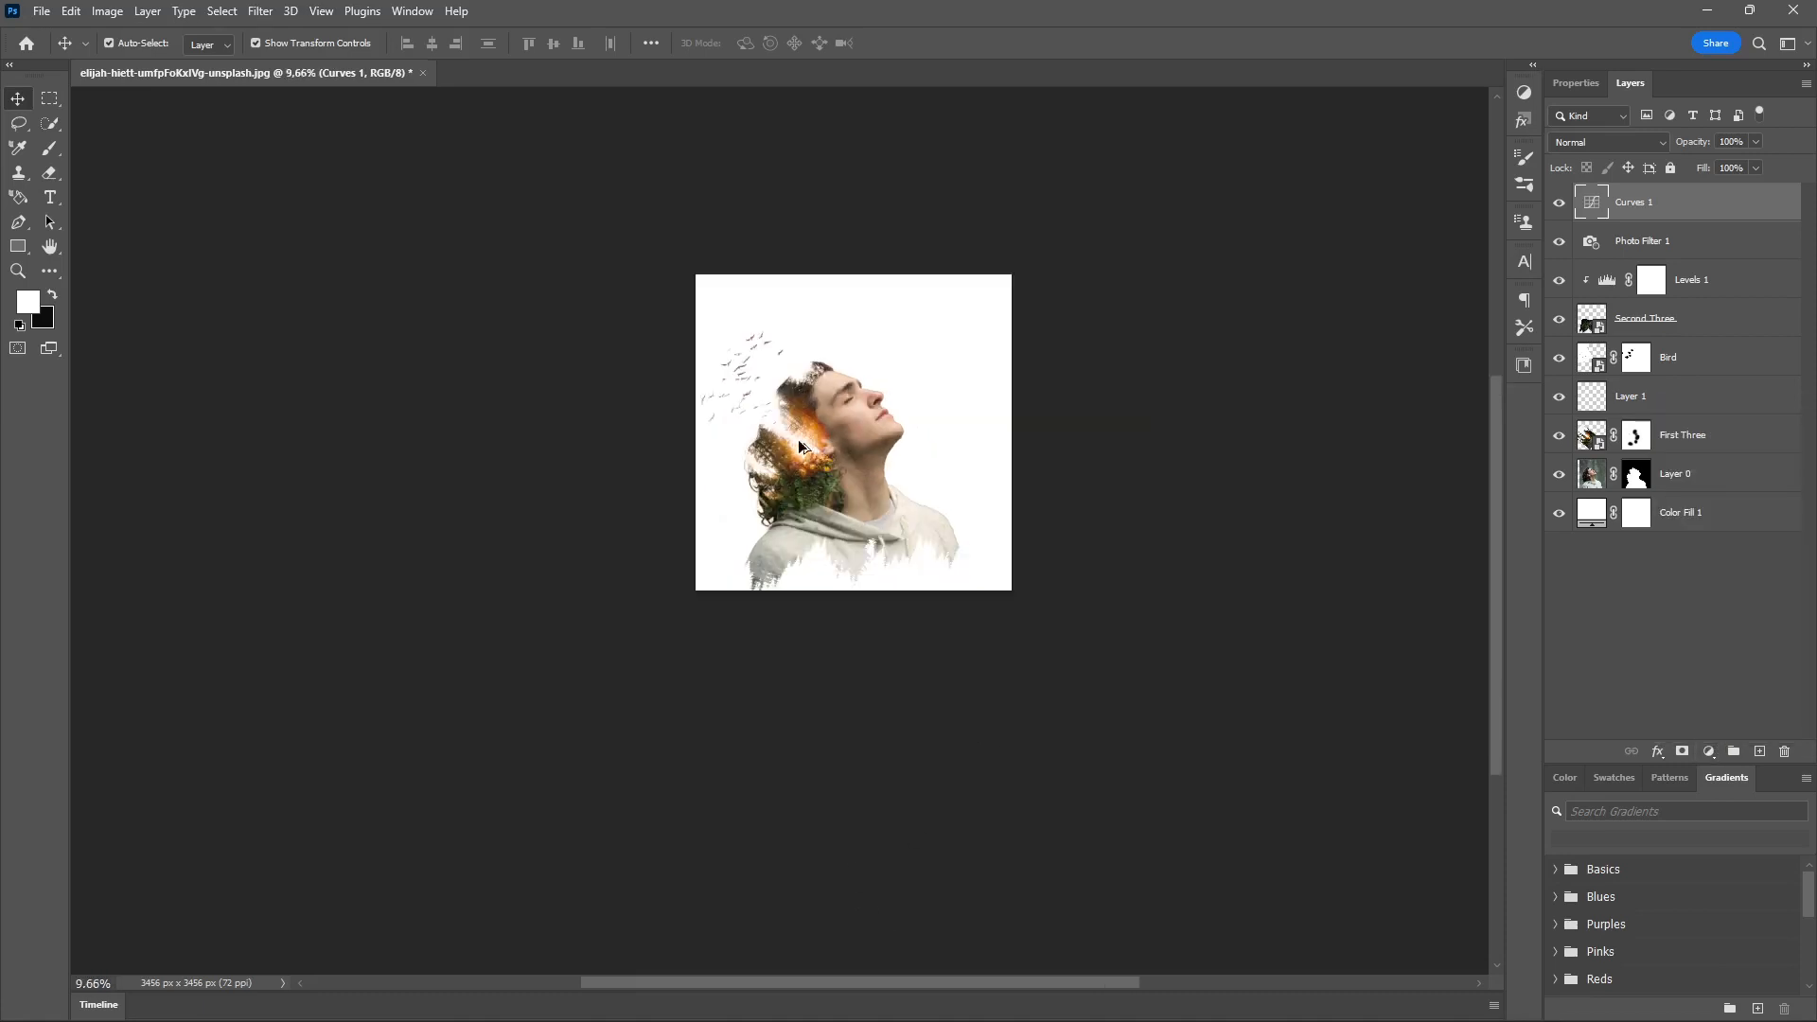
scroll(786, 333, "up", 5)
scroll(785, 333, "down", 2)
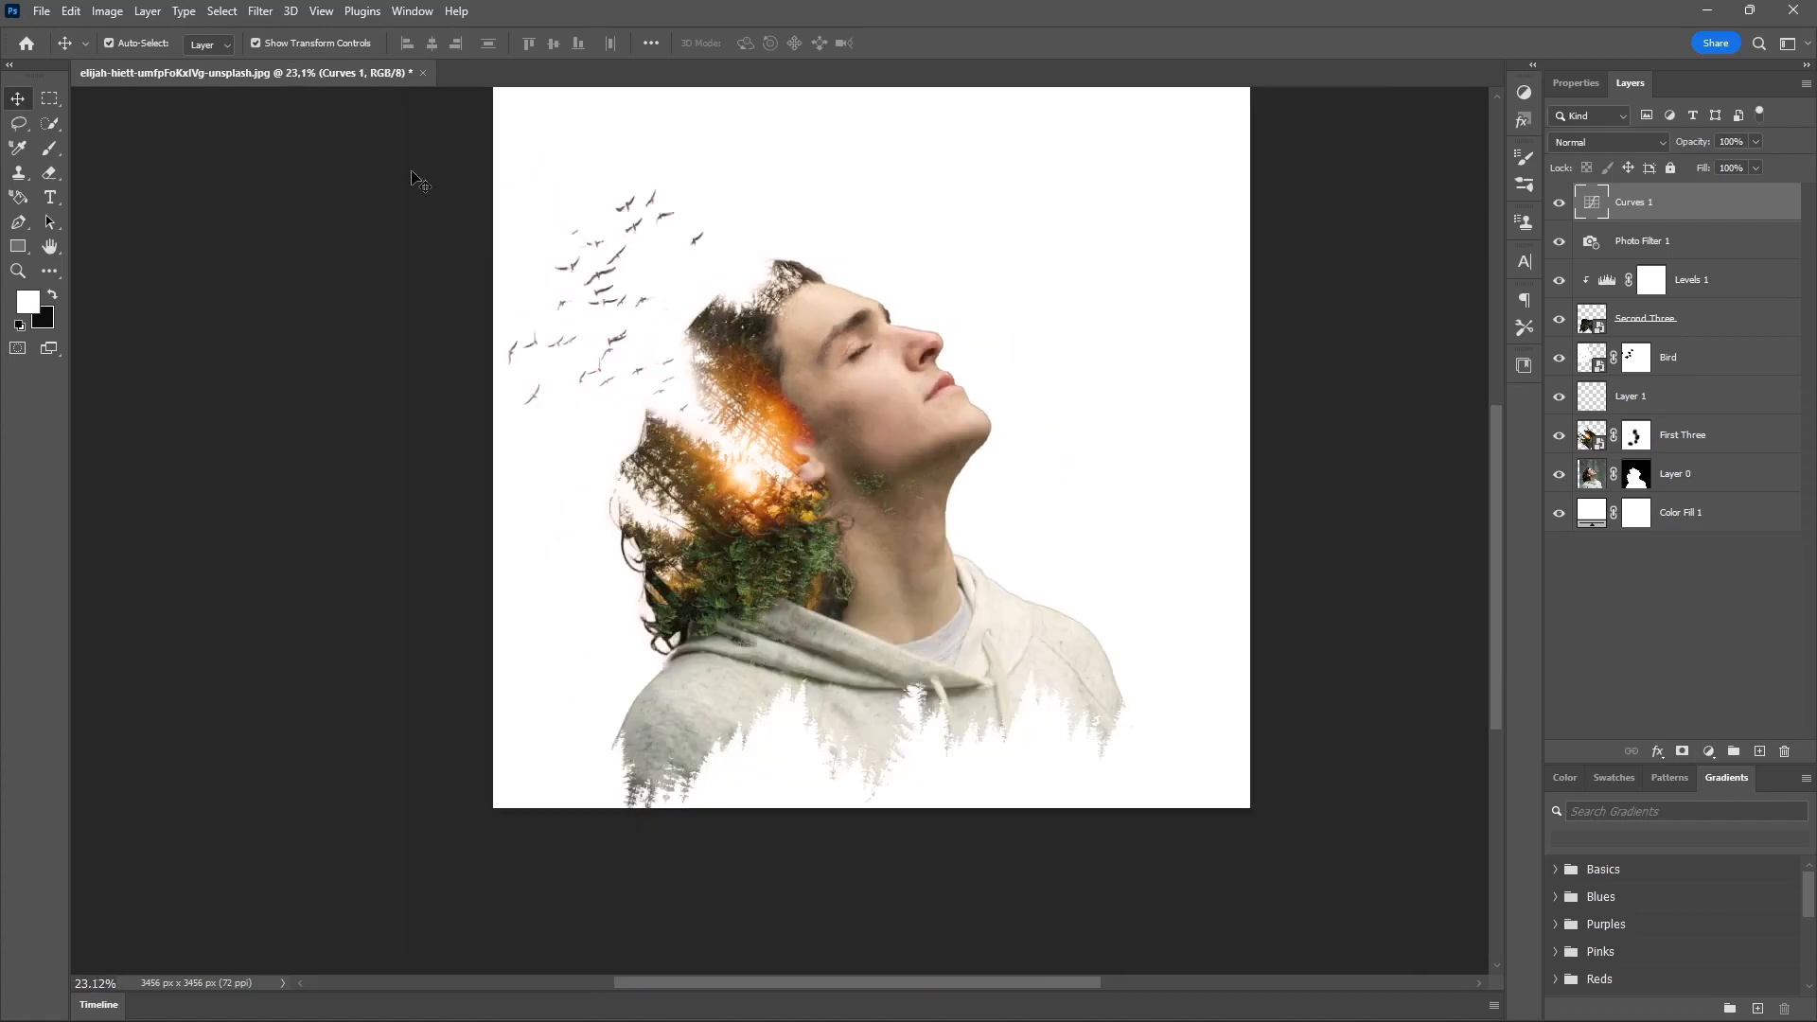
scroll(807, 493, "down", 2)
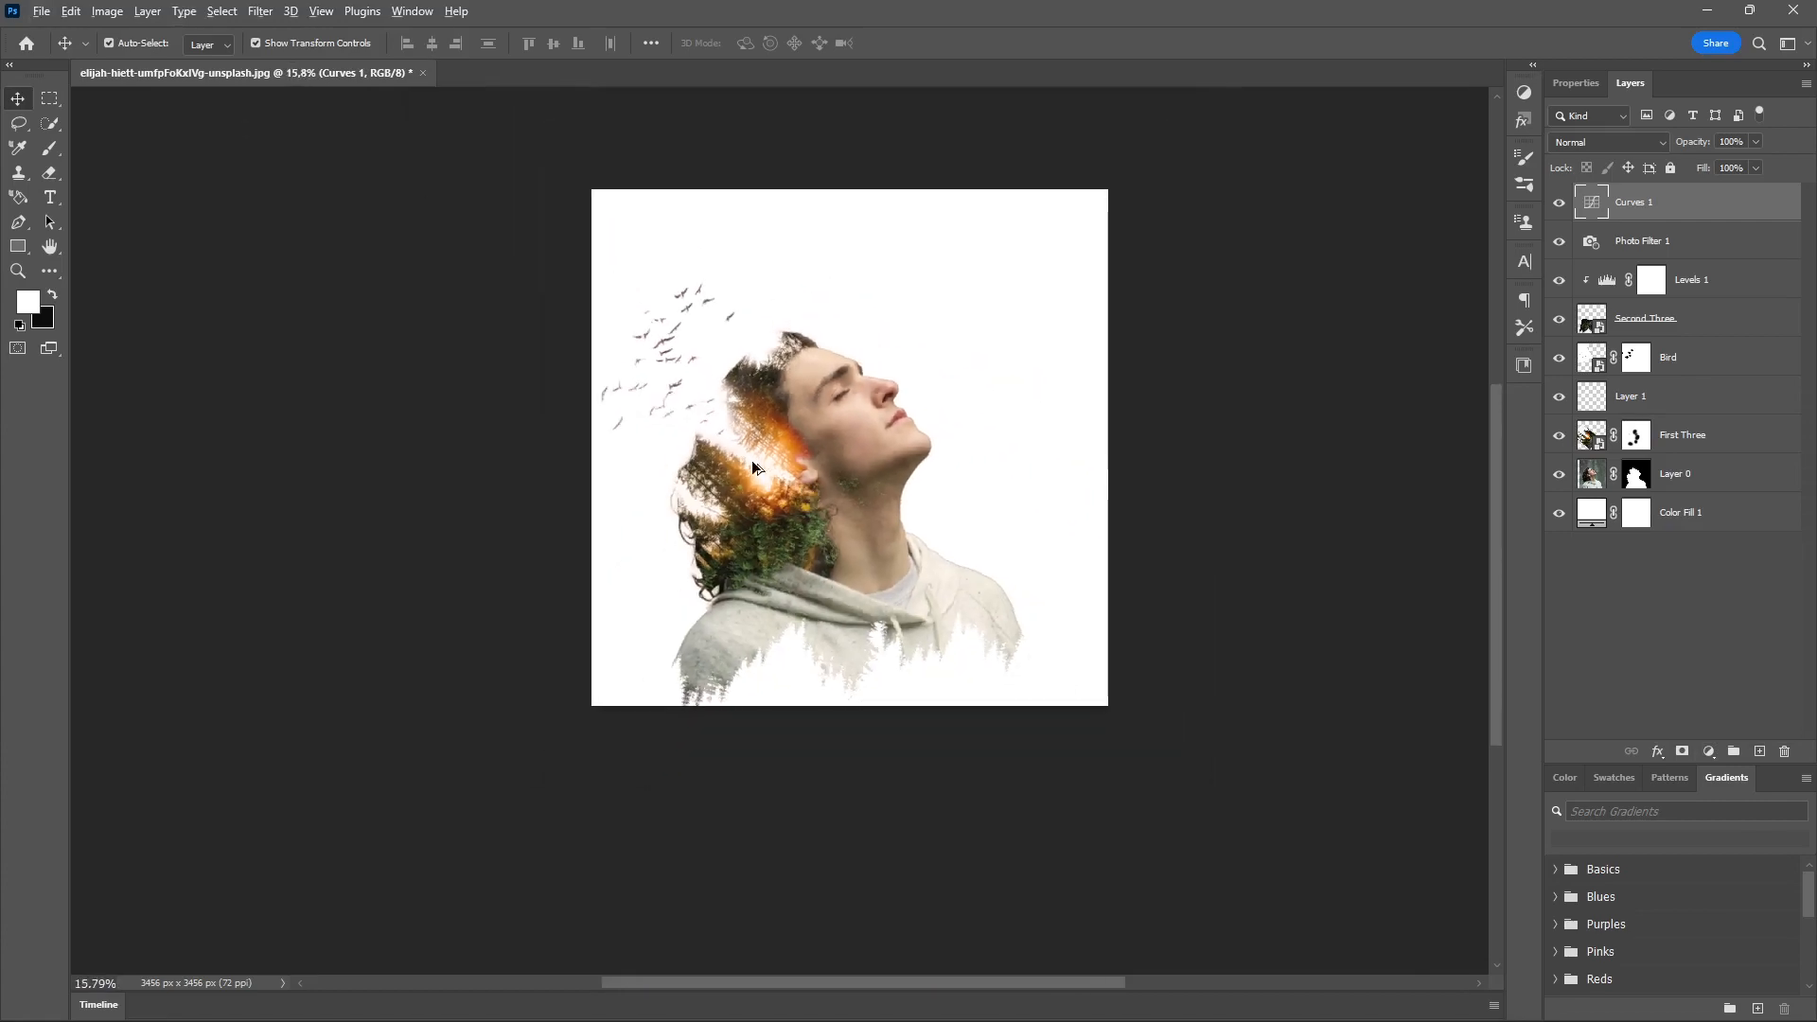
scroll(747, 615, "up", 2)
scroll(842, 401, "down", 2)
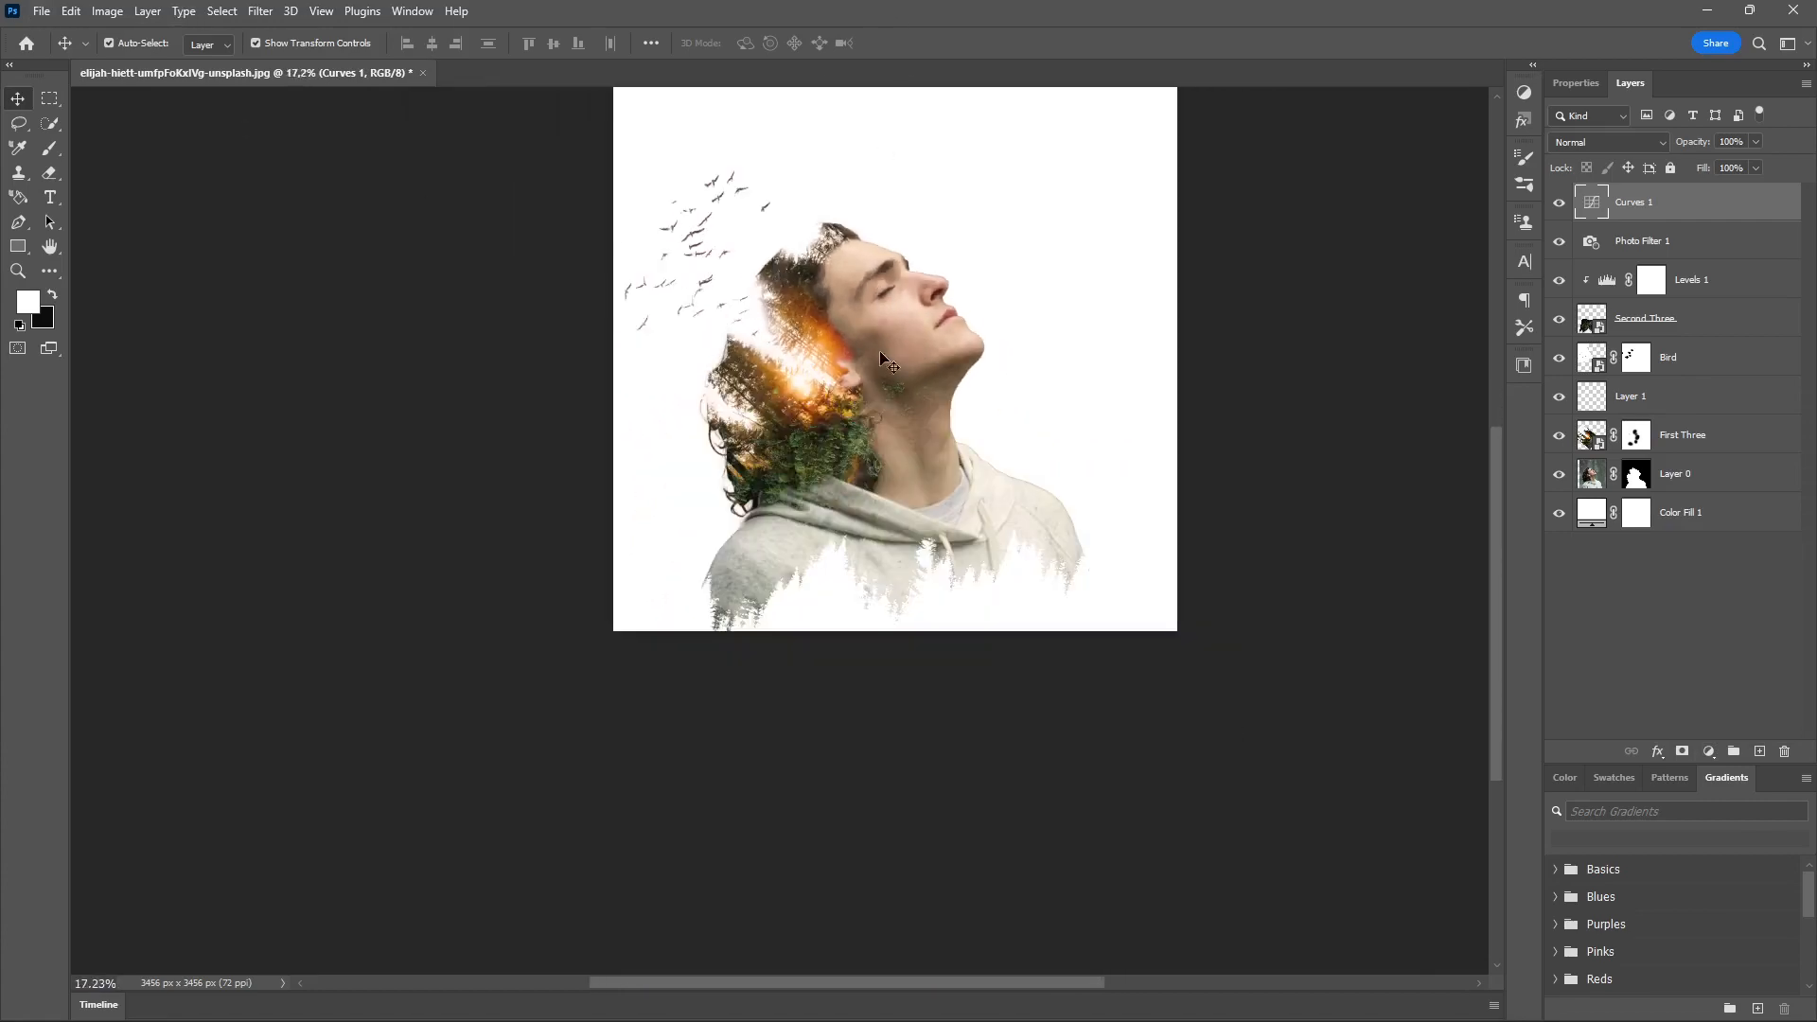
scroll(843, 400, "up", 3)
scroll(842, 400, "down", 2)
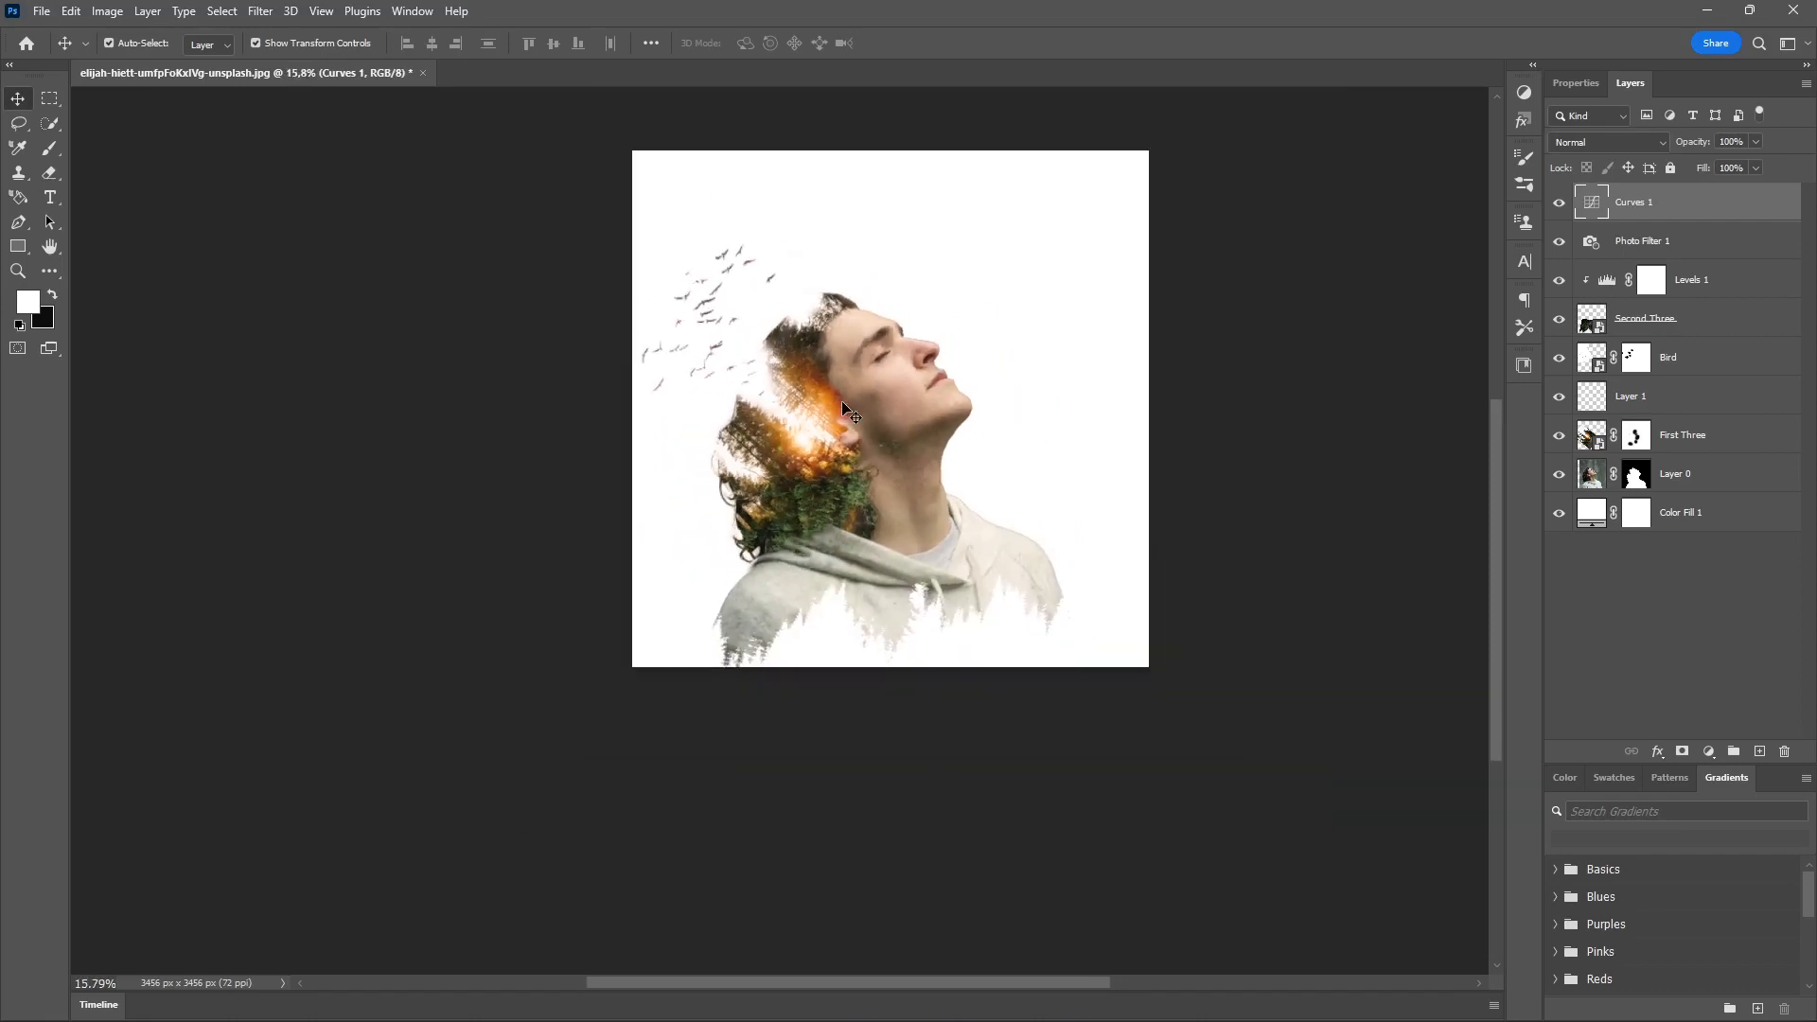
scroll(838, 407, "up", 2)
scroll(833, 416, "down", 2)
scroll(843, 431, "up", 2)
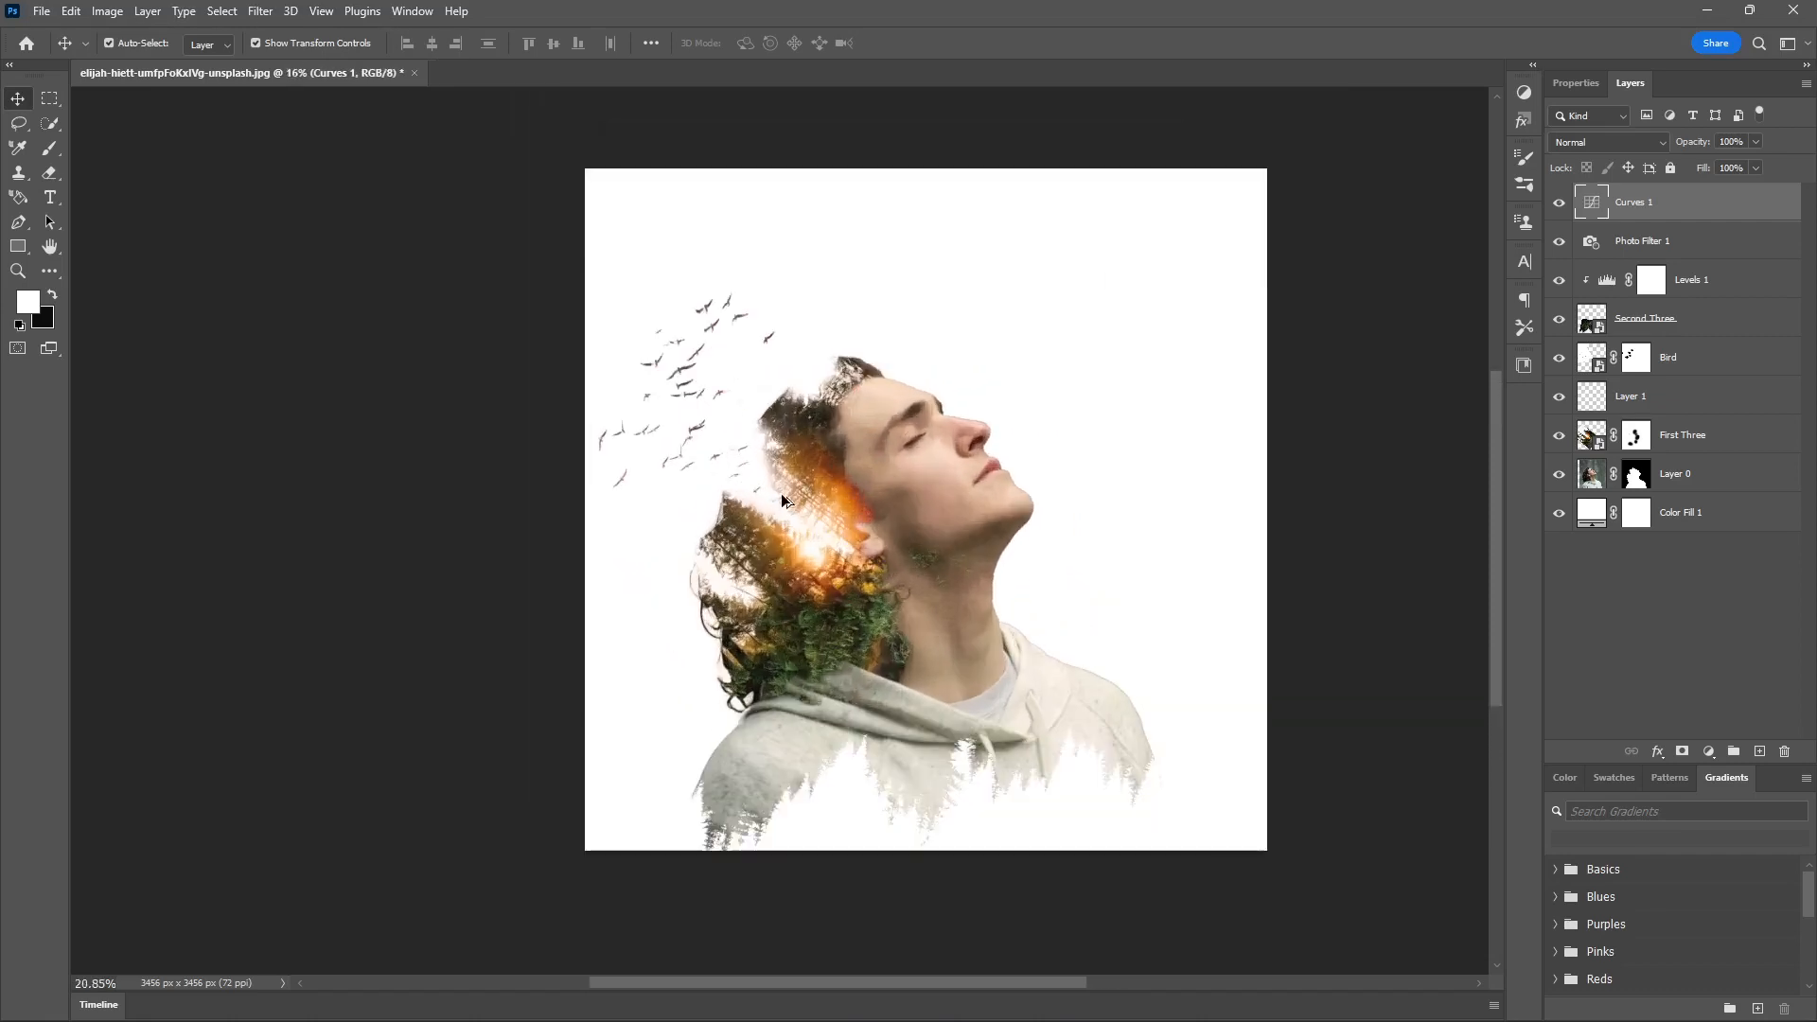